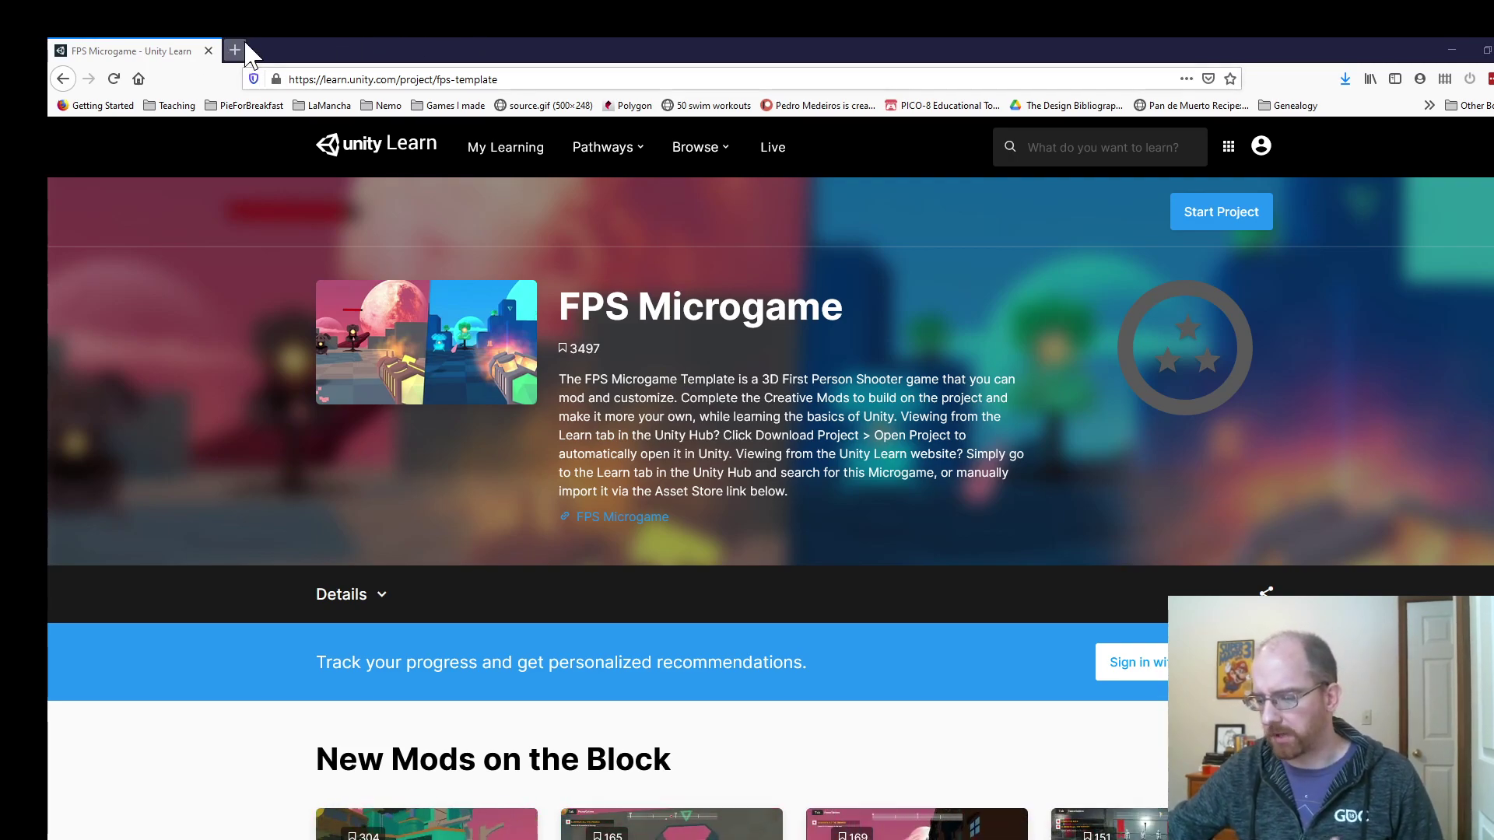
Search the web for "blocktober" in a new browser tab and show the image results.
left_click(233, 50)
left_click(350, 79)
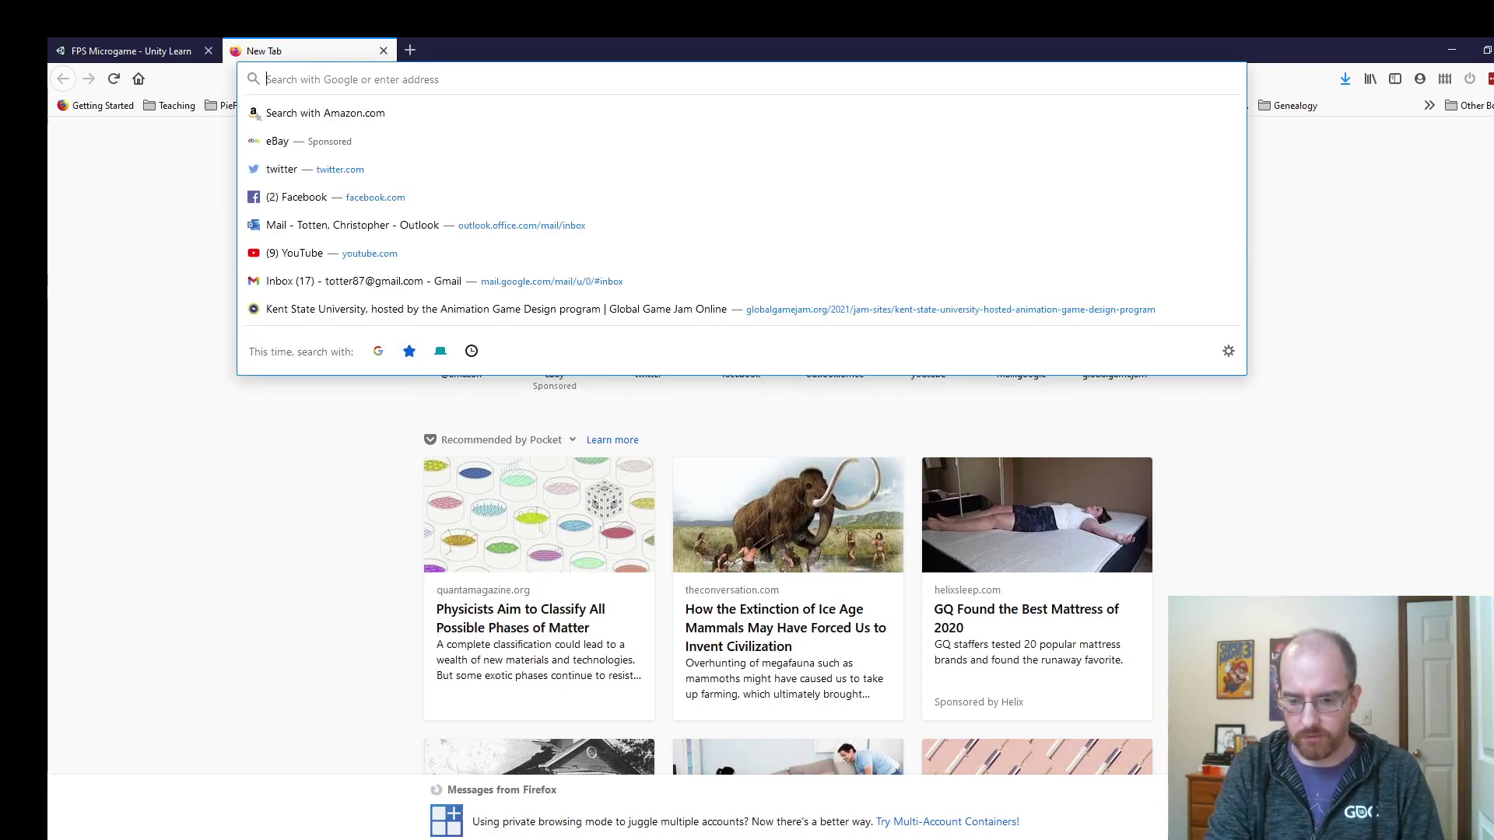
type("blocktob")
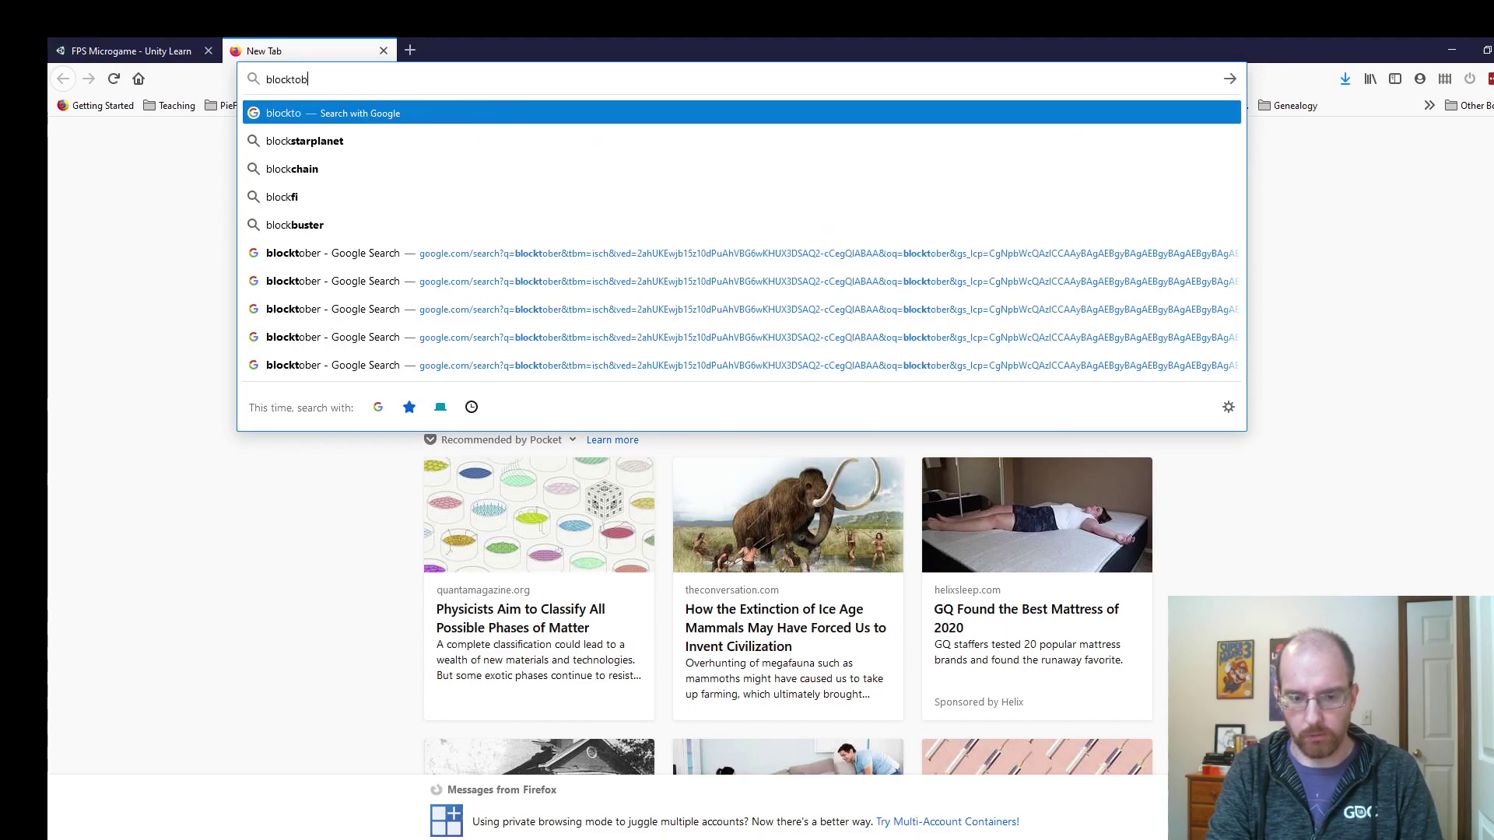
type("er")
key("Return")
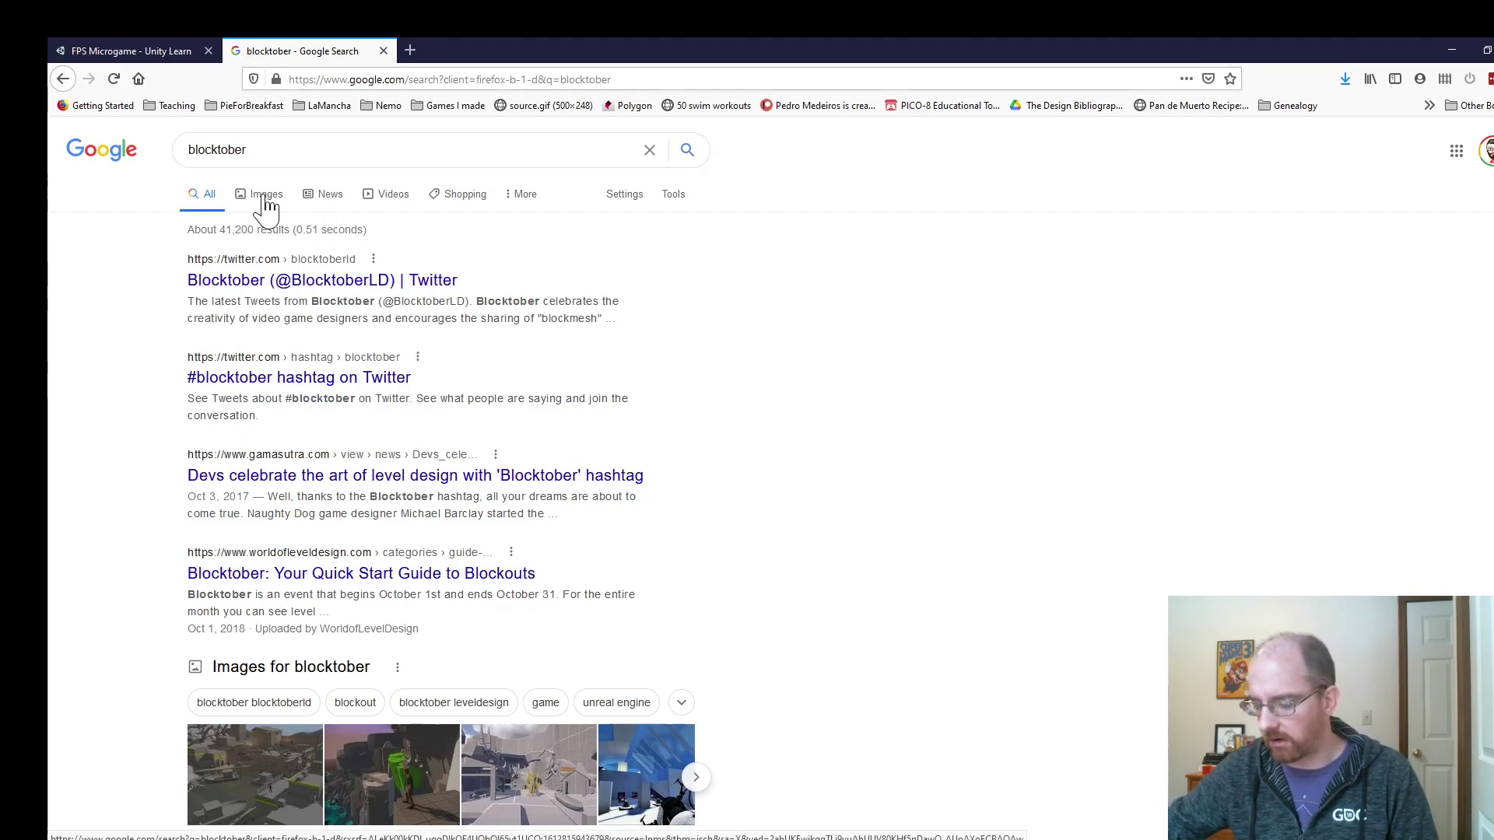
left_click(263, 199)
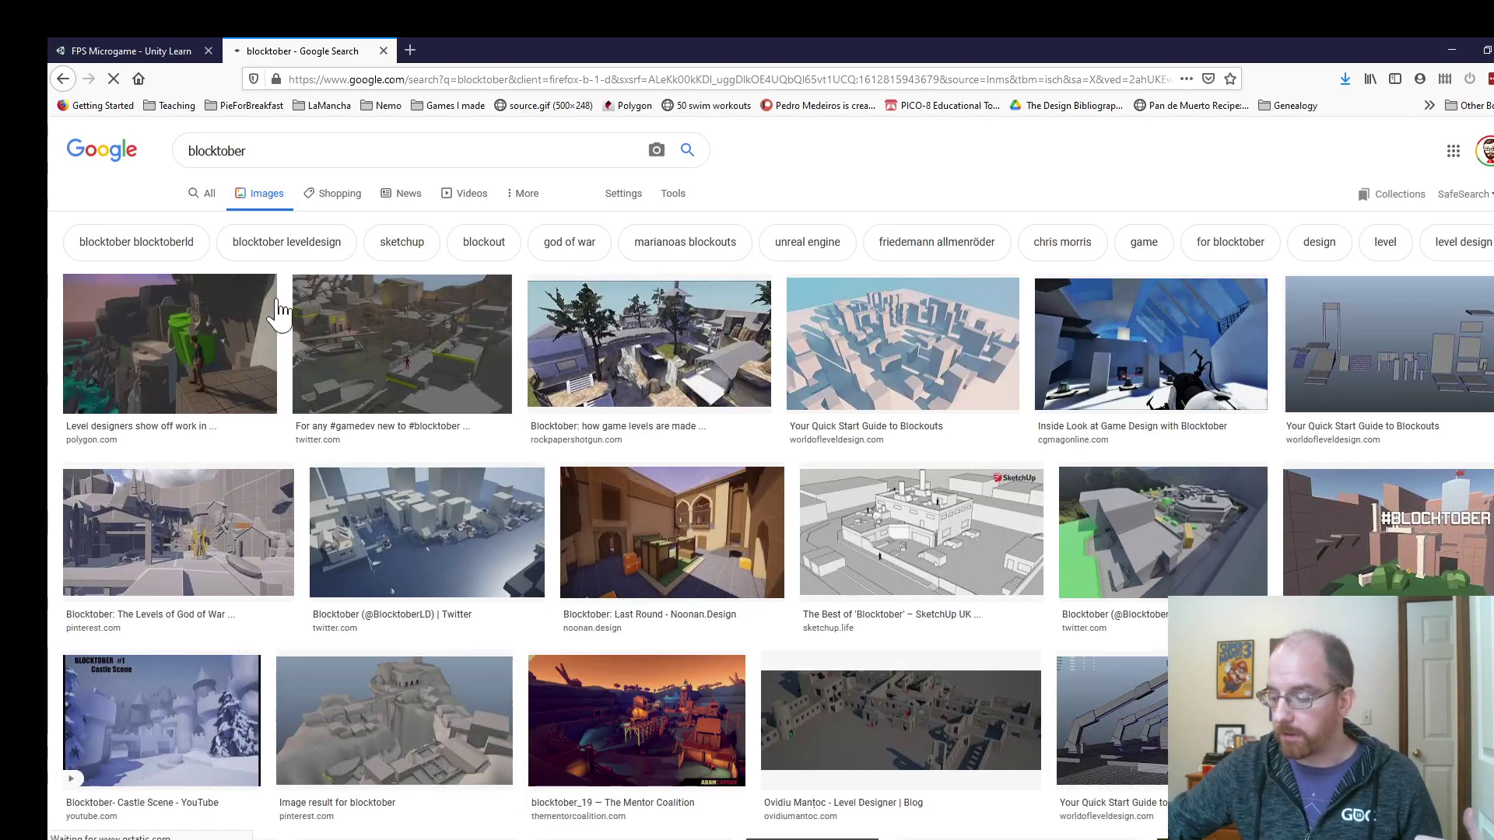
Preview the Polygon and CGMagazine blockout images and browse through the other Blocktober image results.
left_click(203, 386)
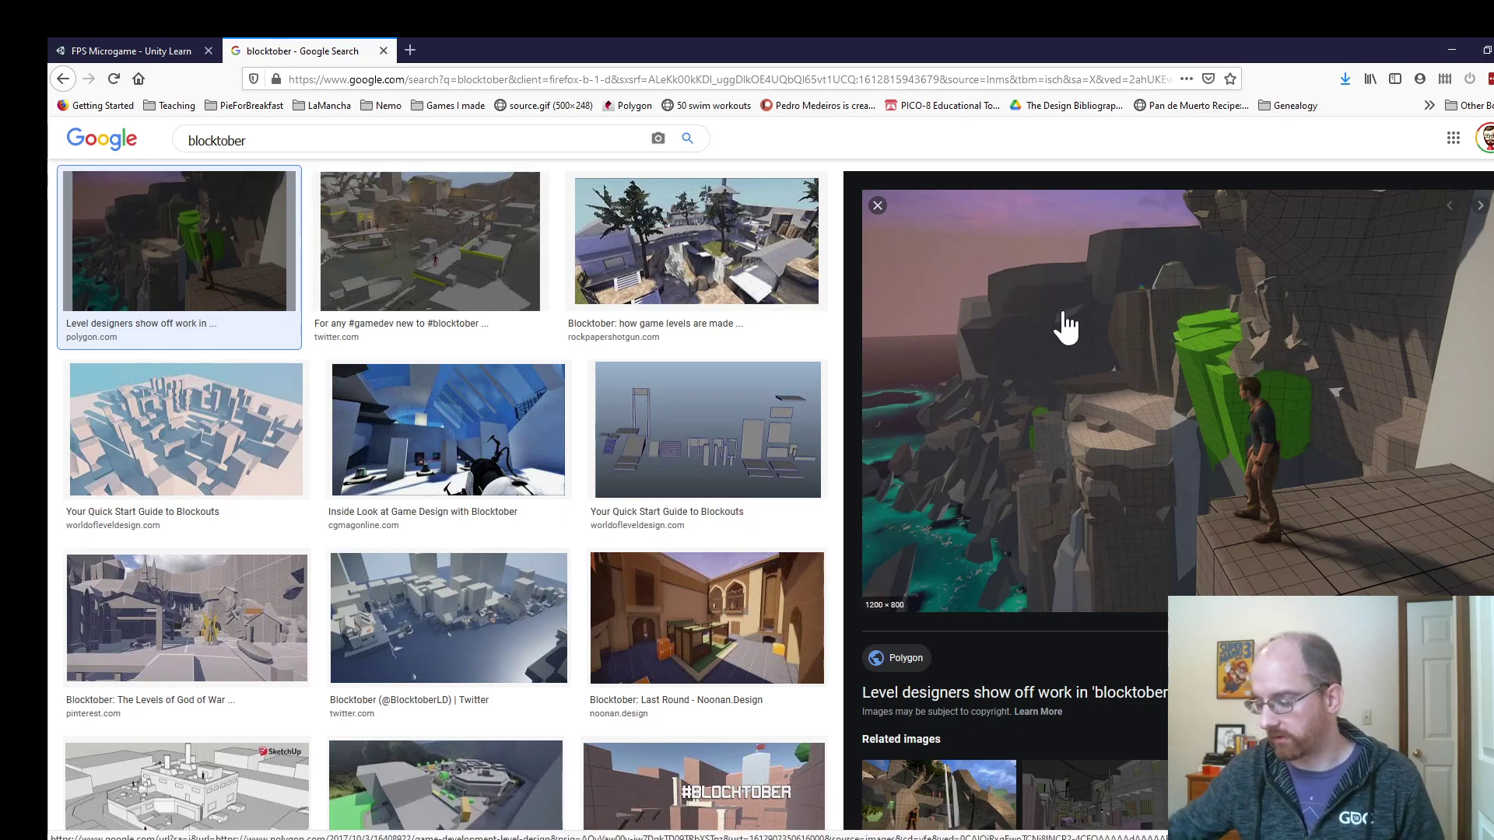
left_click(467, 464)
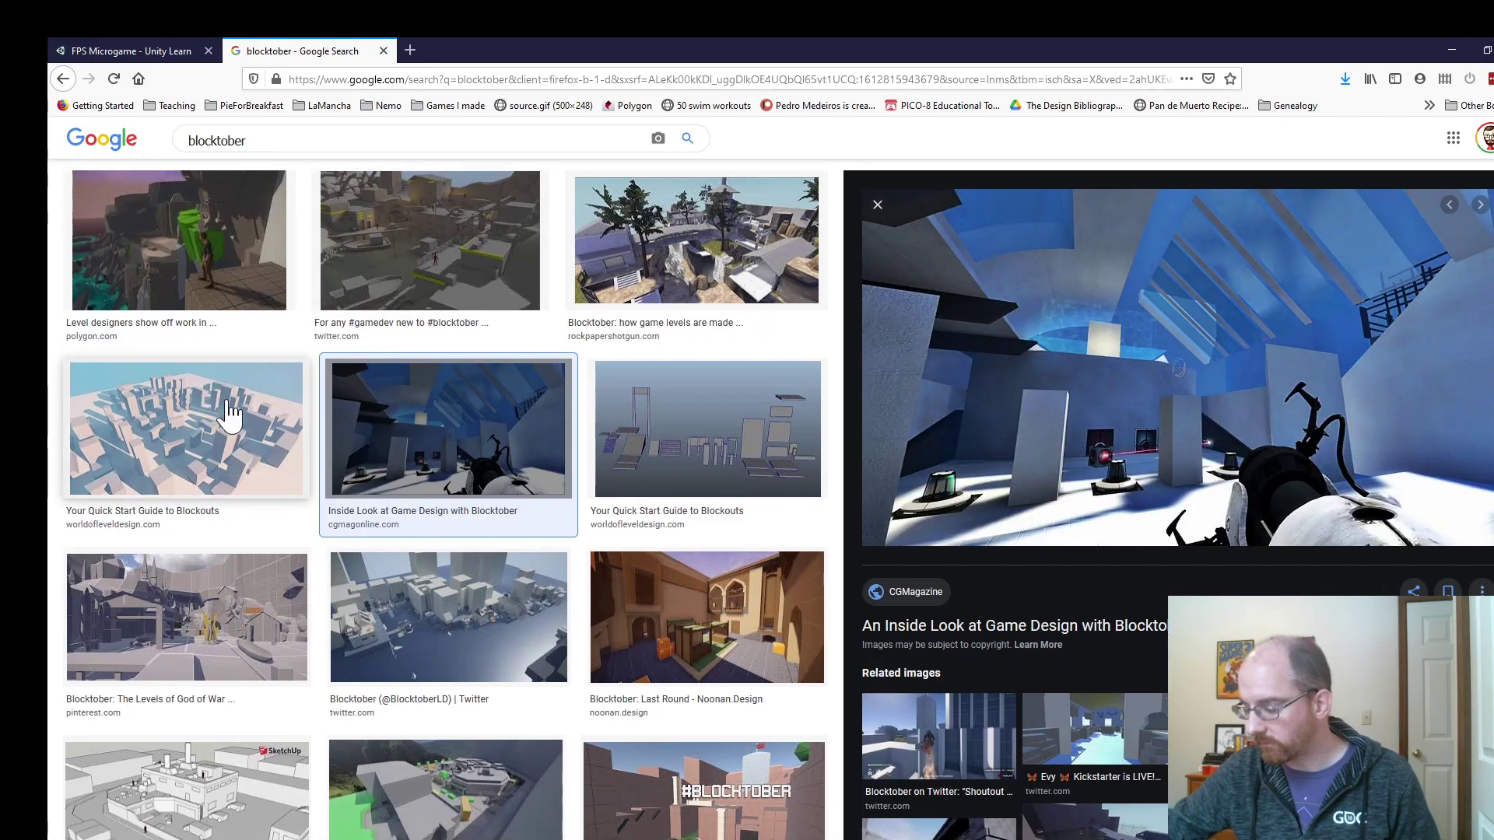
scroll(249, 431, "down", 10)
scroll(283, 400, "down", 6)
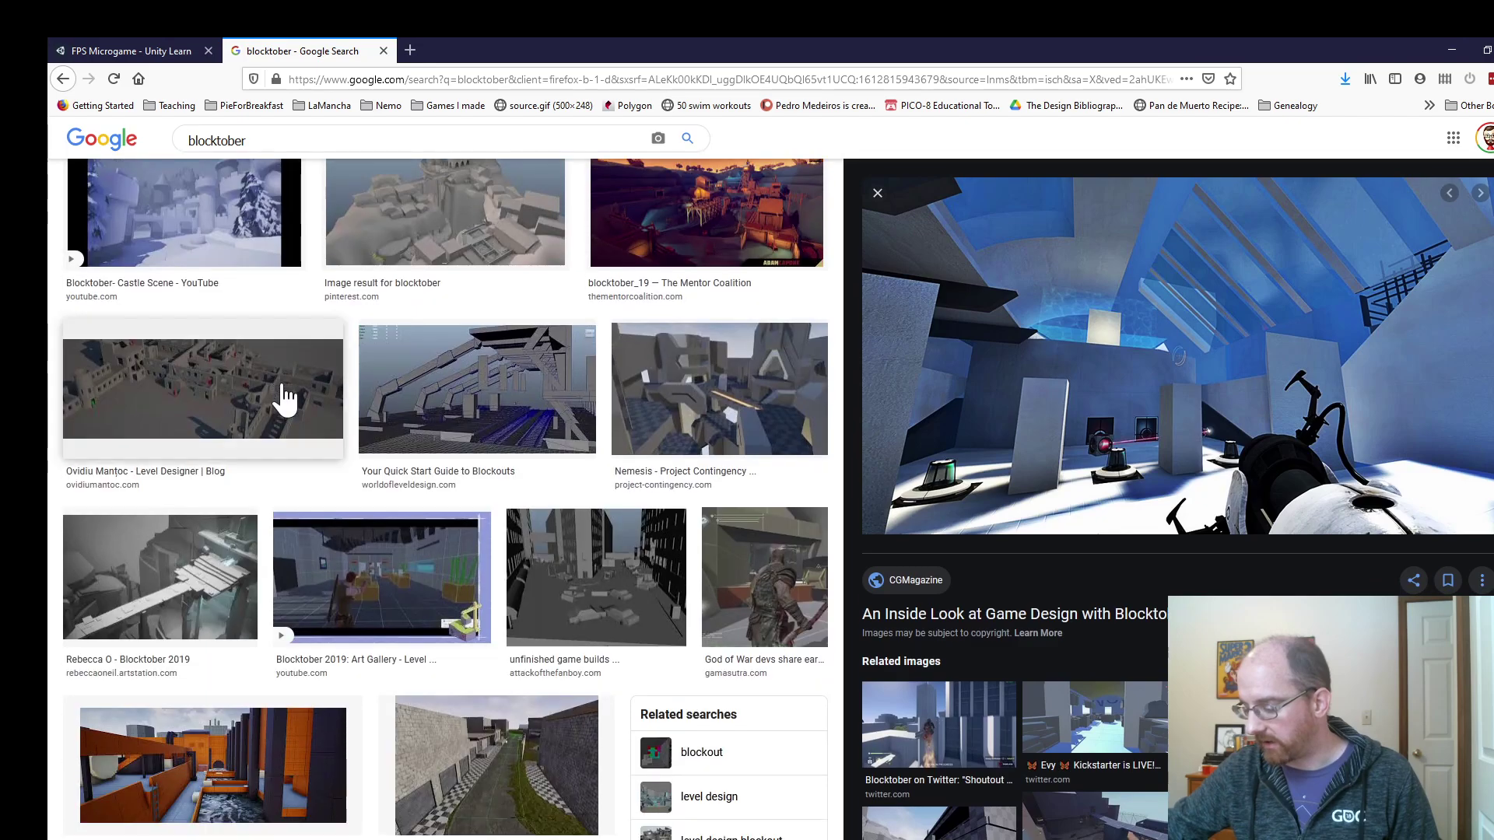
scroll(315, 393, "down", 2)
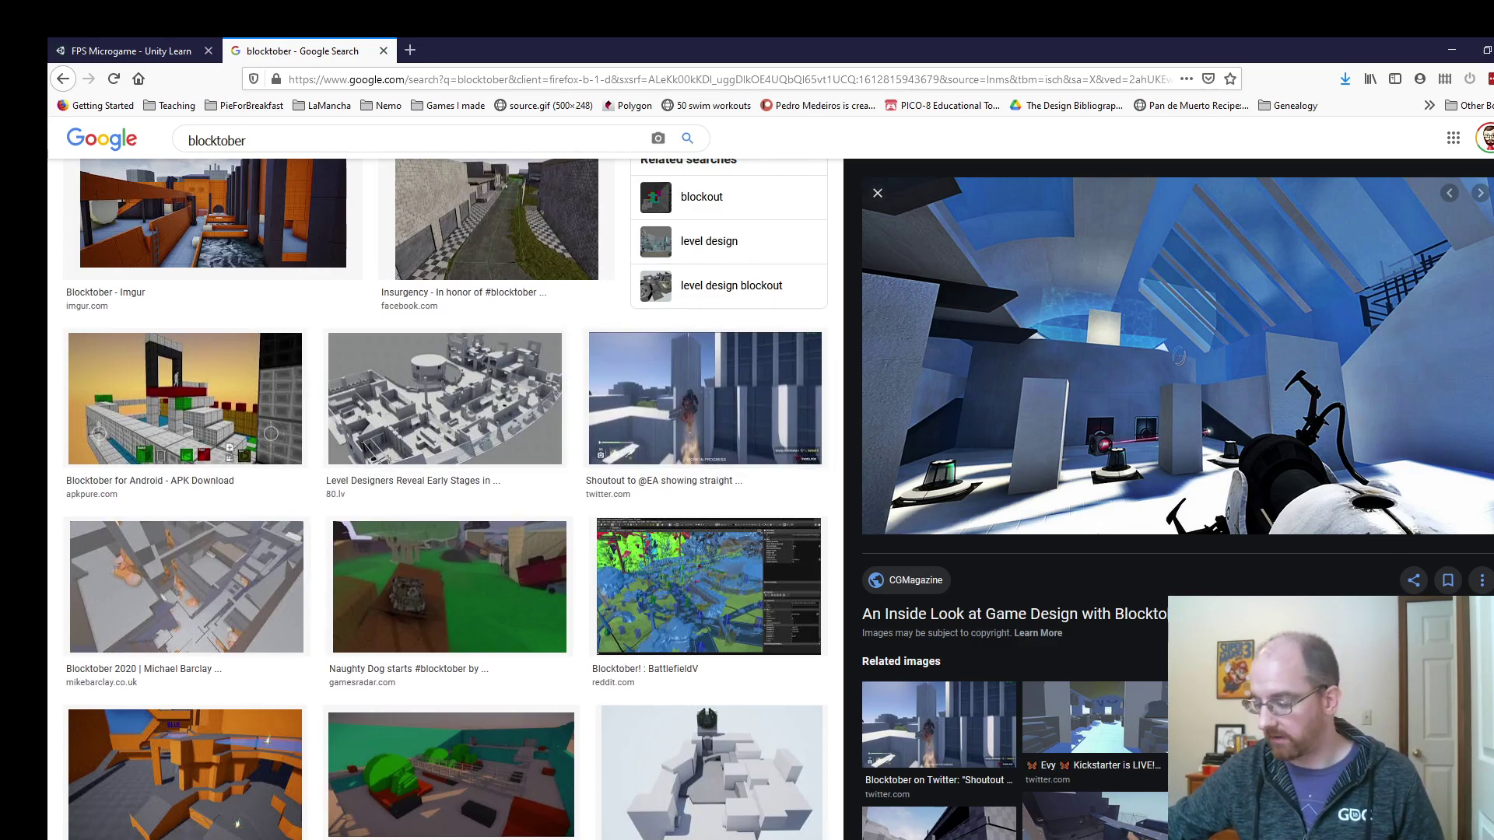
scroll(573, 379, "down", 5)
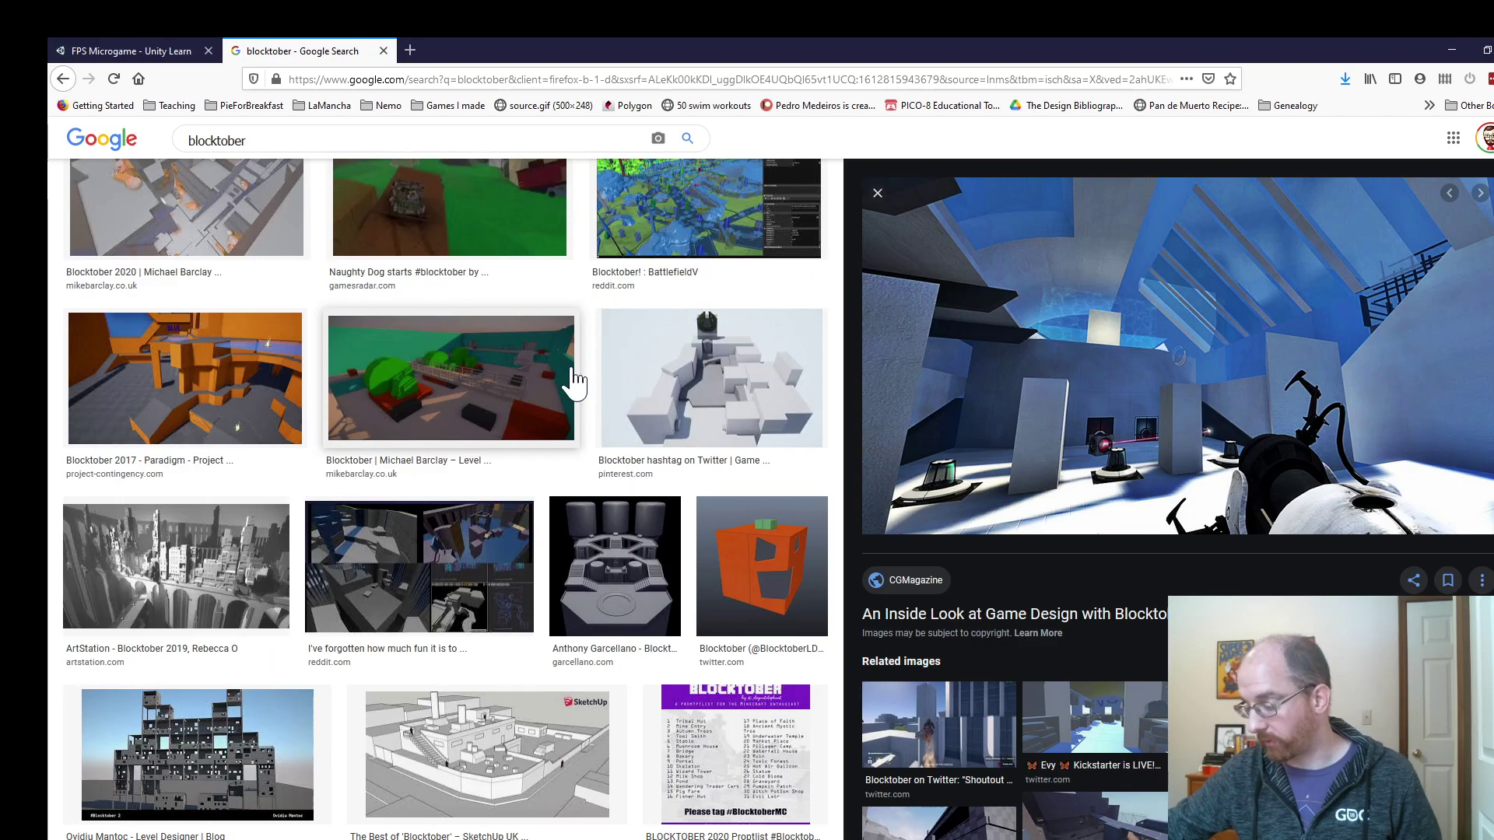
scroll(573, 379, "down", 8)
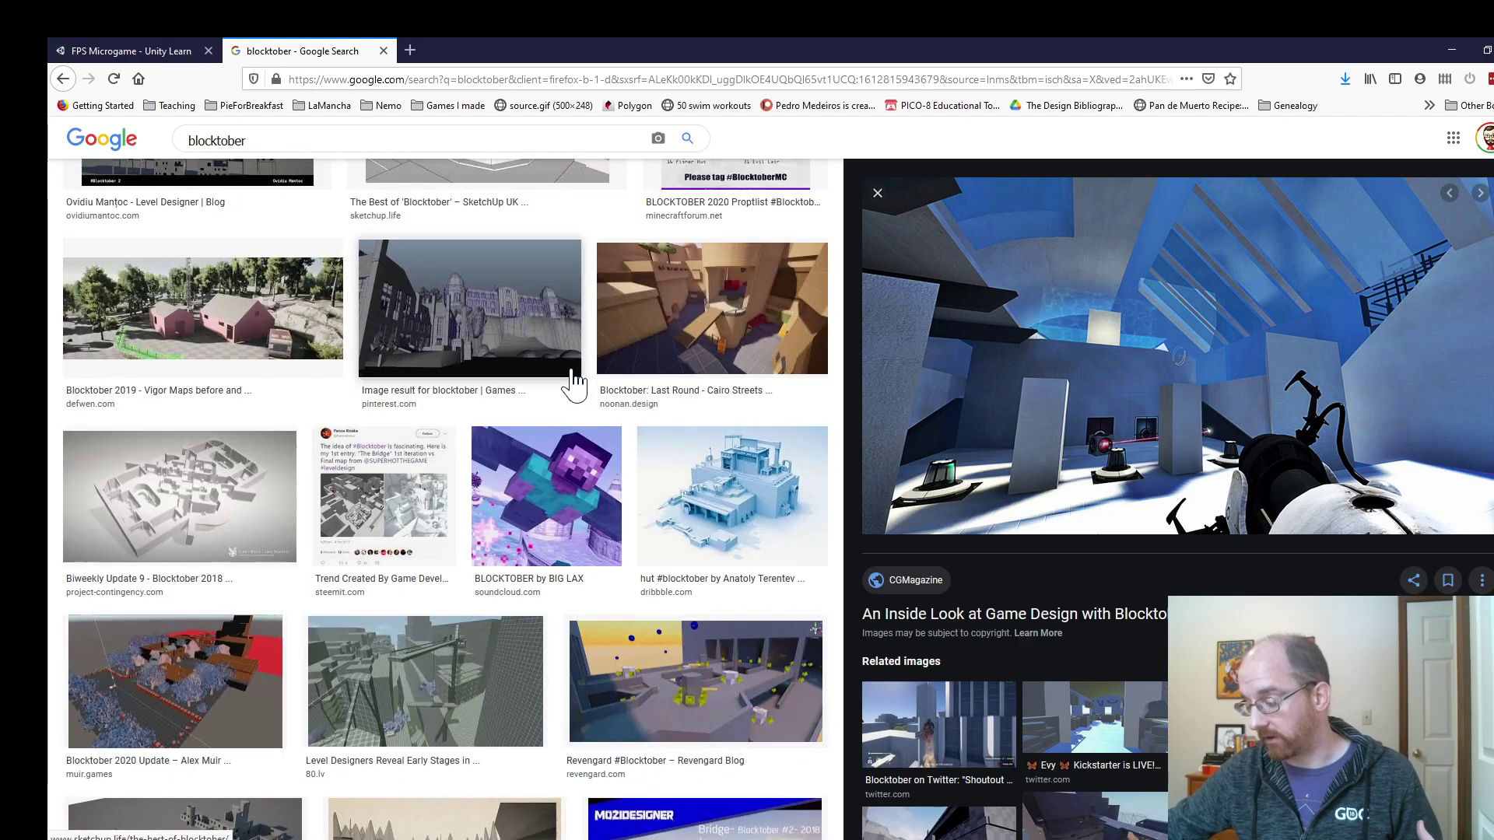
scroll(574, 381, "down", 5)
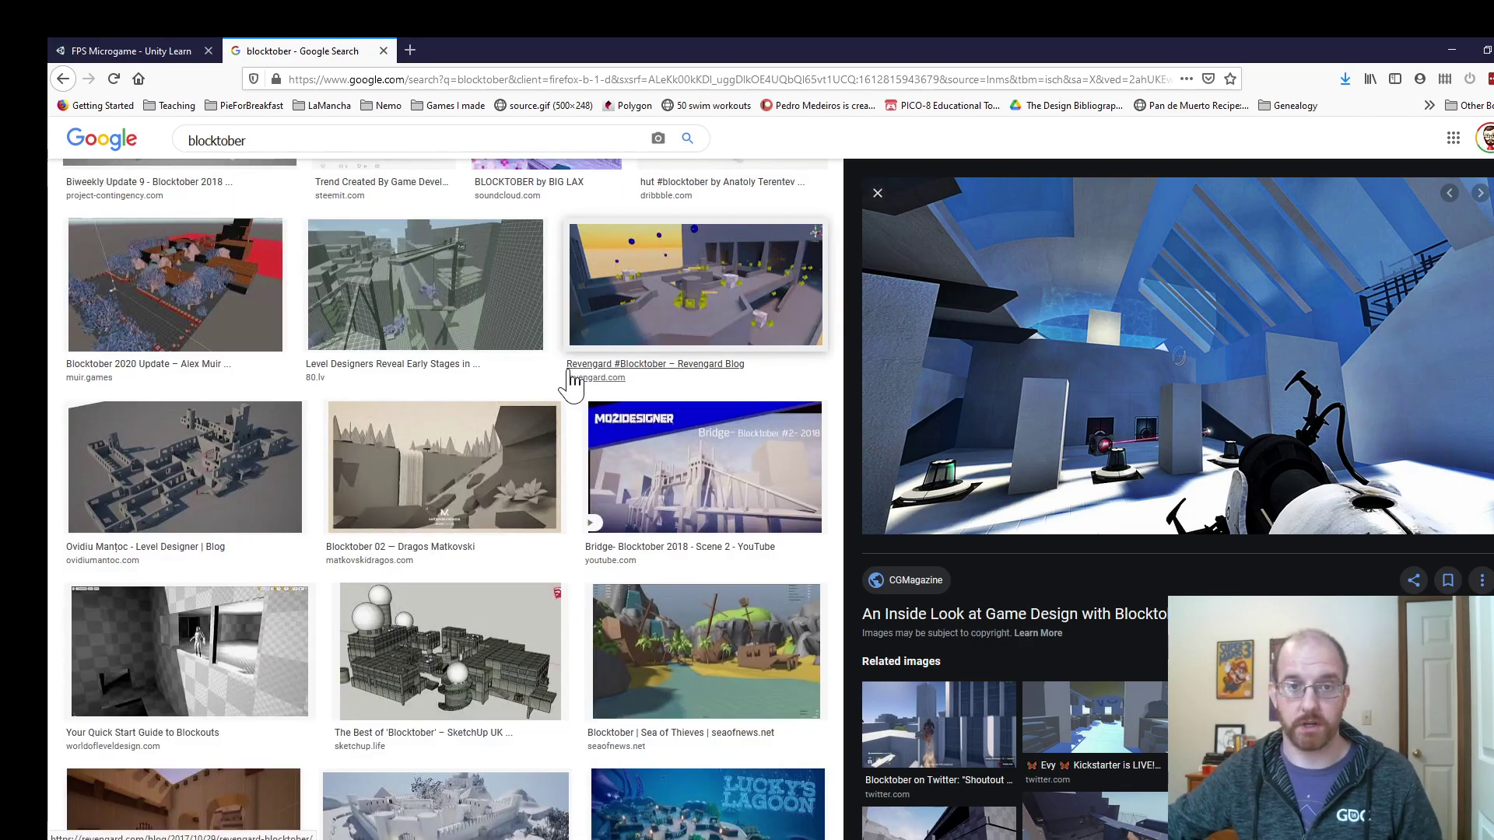
scroll(568, 386, "up", 6)
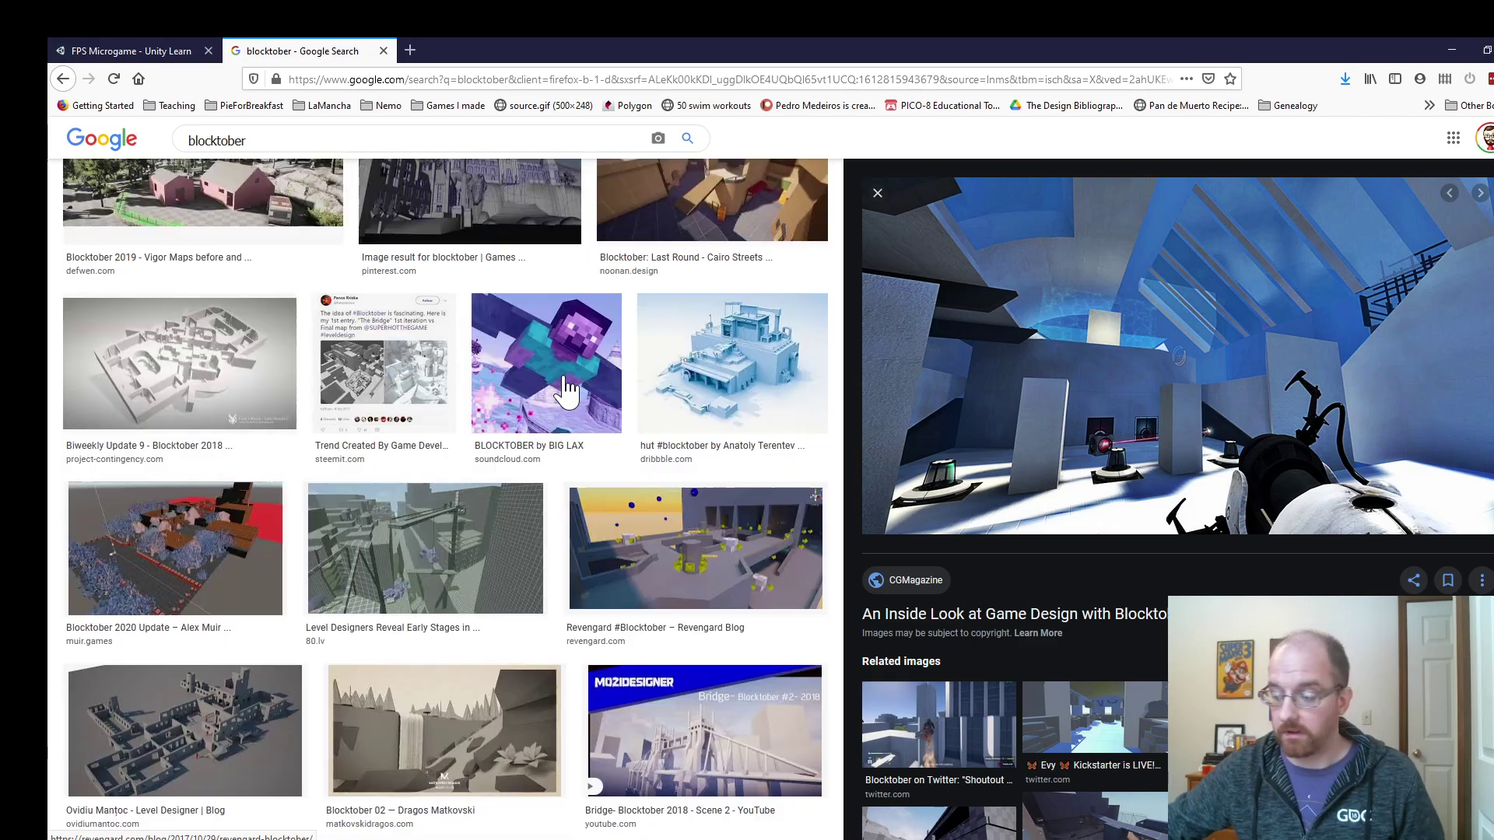
scroll(565, 386, "up", 15)
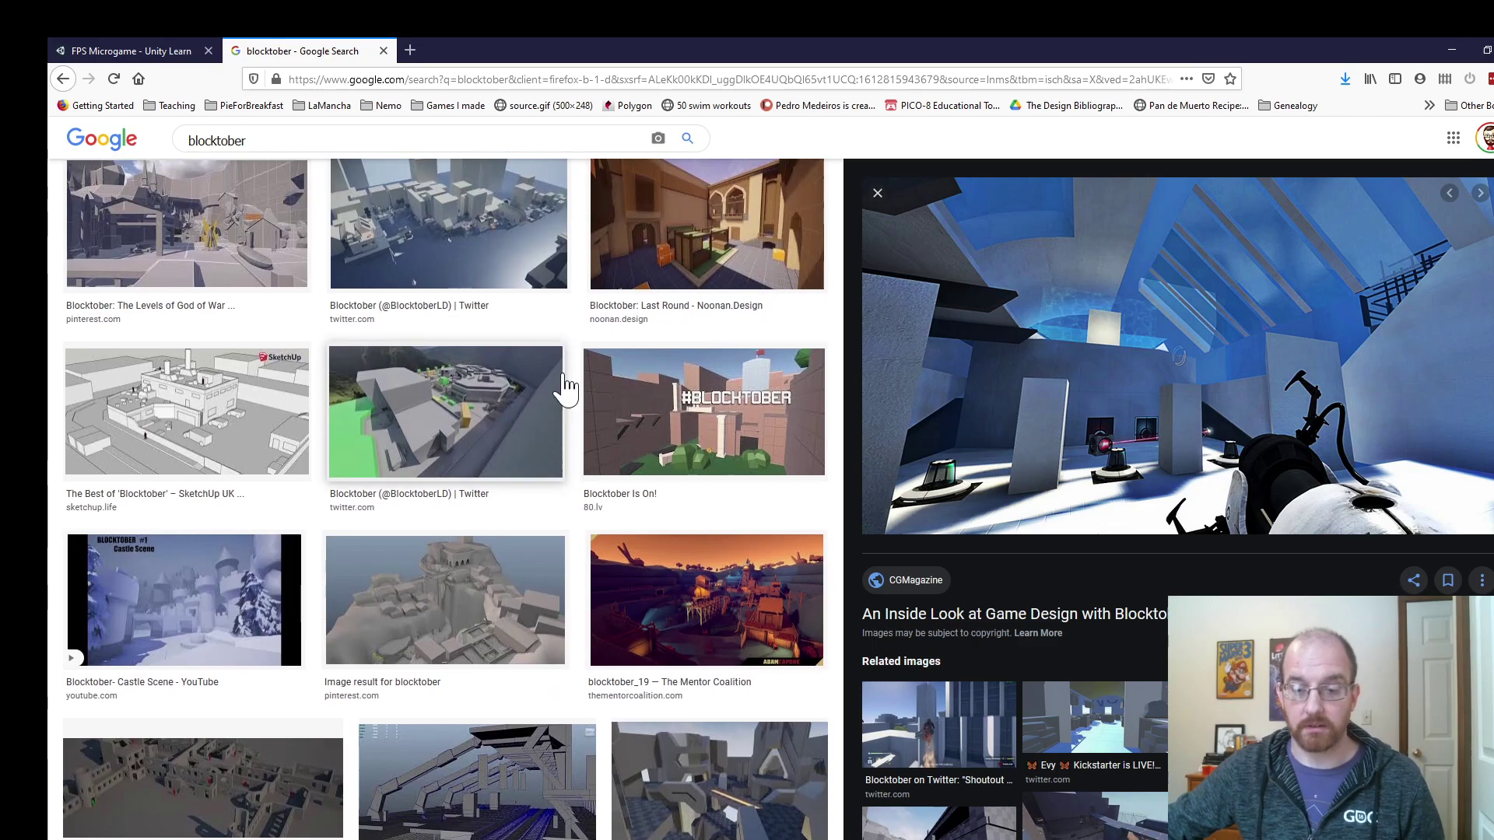
scroll(566, 386, "up", 6)
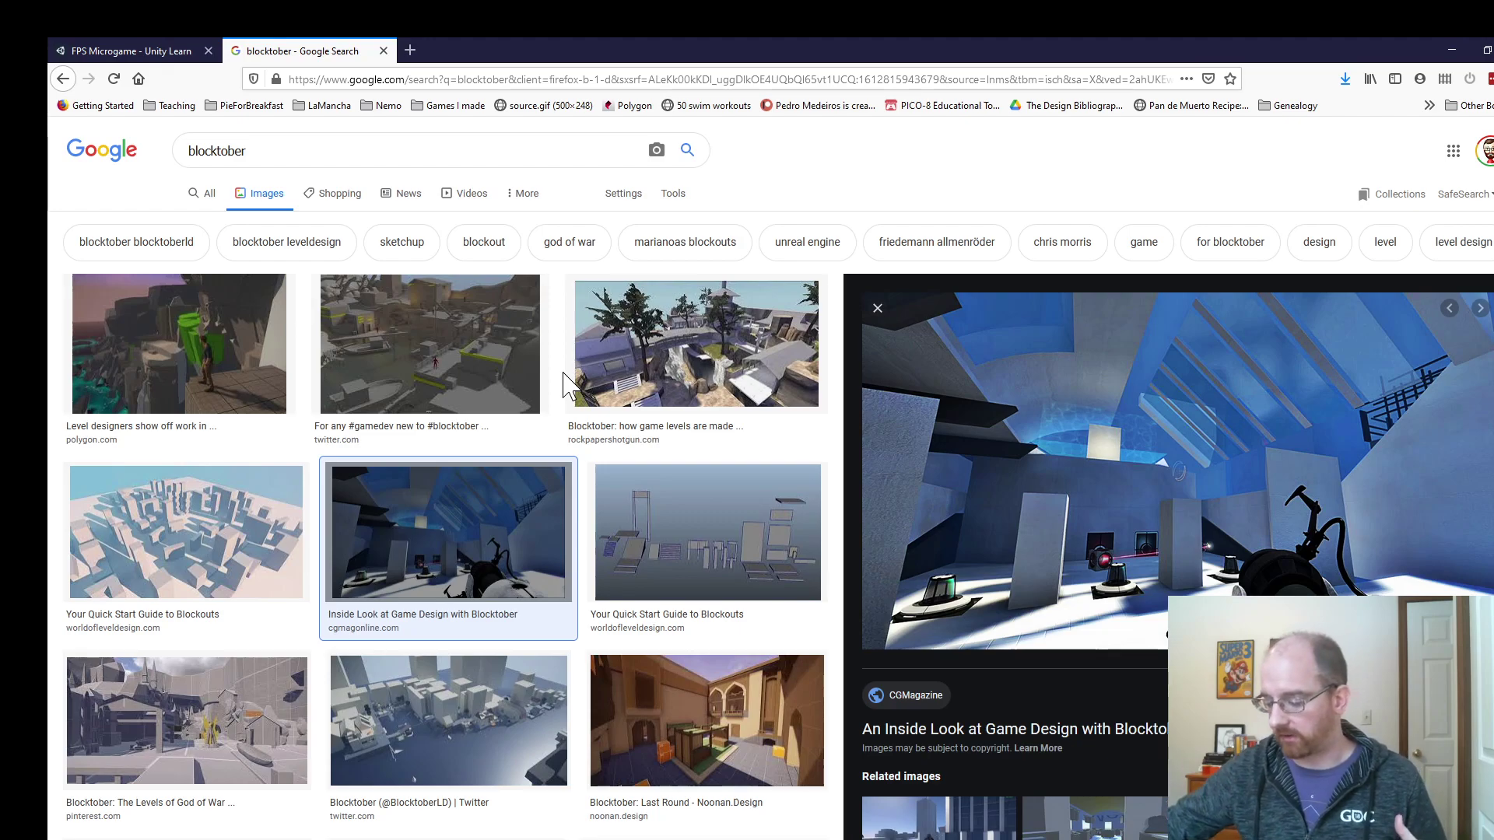
Preview the "Blocktober: The Levels of God of War" image and look through the results for more God of War examples.
left_click(242, 759)
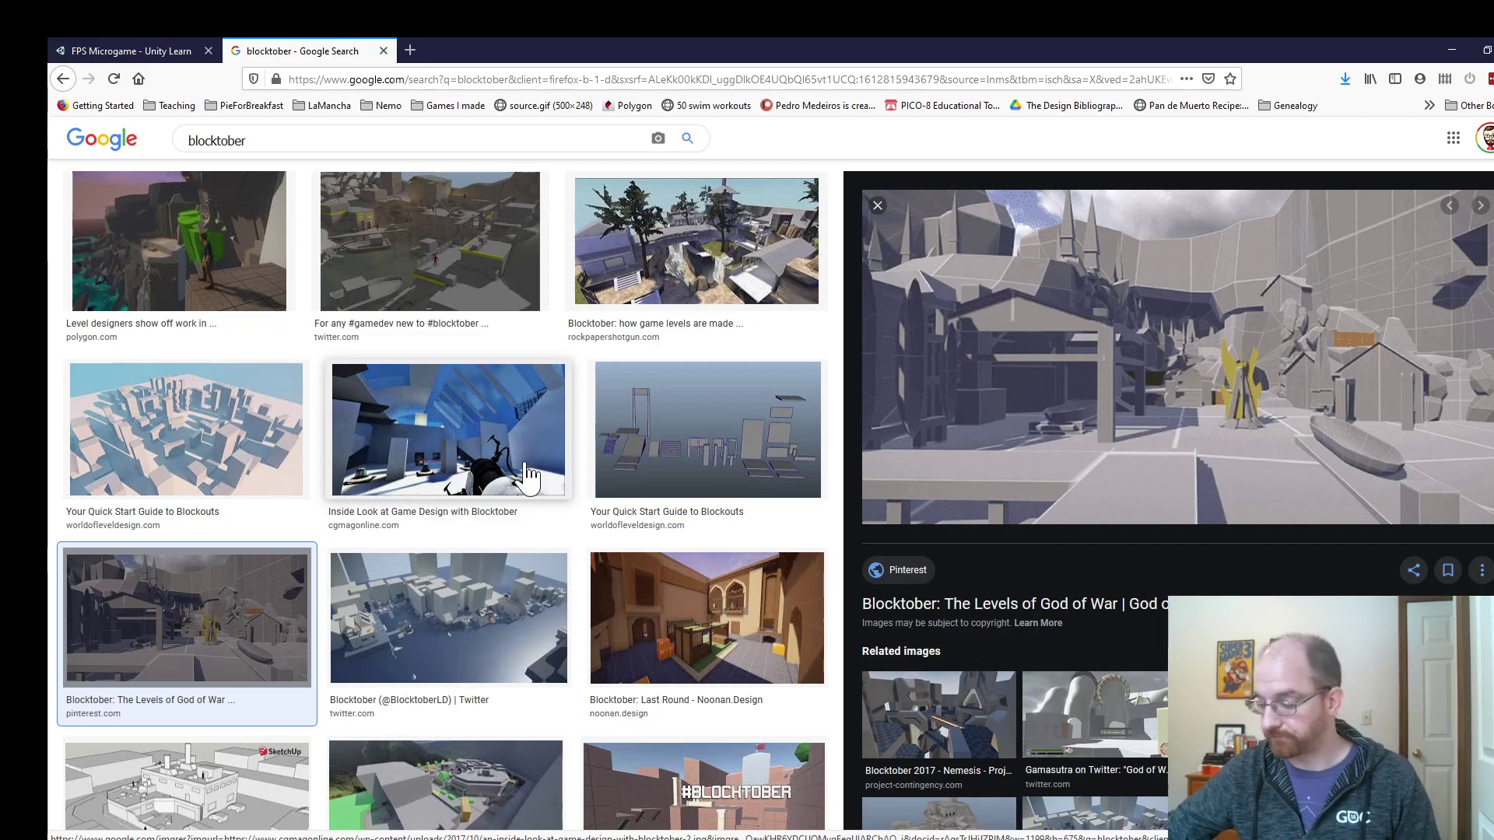
scroll(529, 477, "down", 6)
scroll(529, 476, "down", 1)
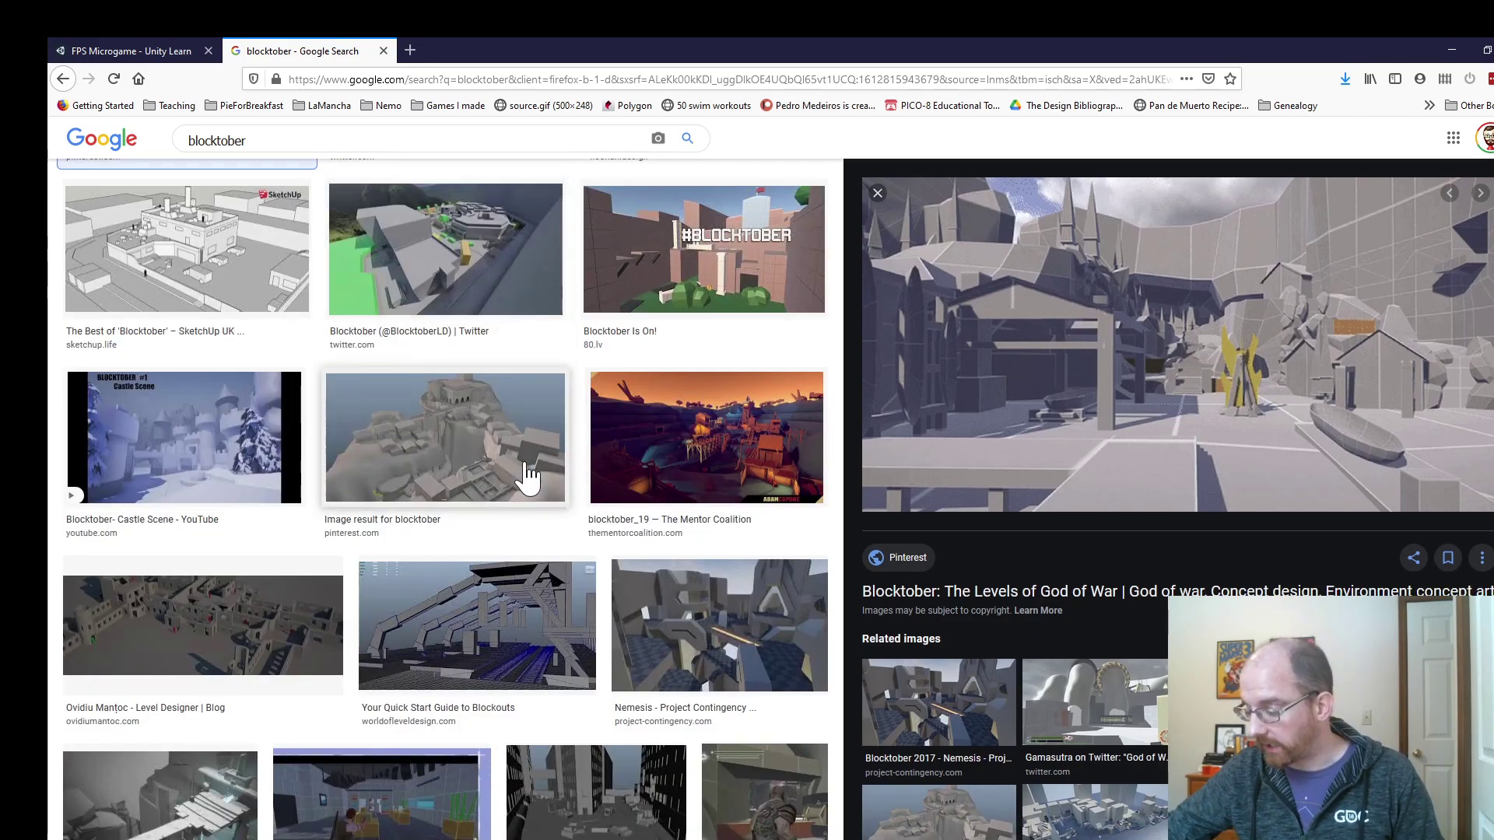
scroll(529, 476, "down", 2)
scroll(527, 476, "down", 3)
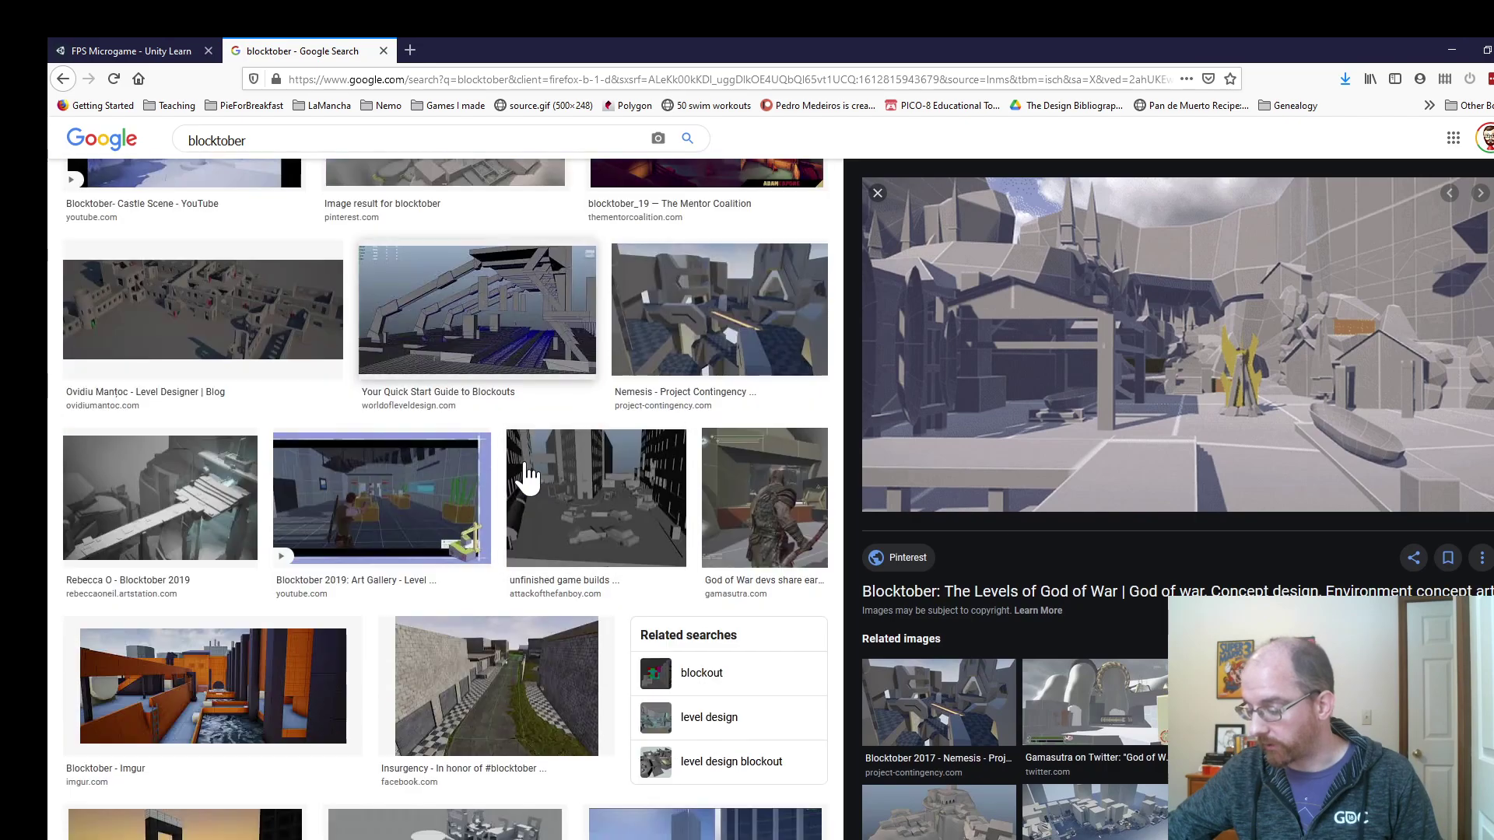
Preview the Gamasutra God of War result and view its related Twitter image at full size.
left_click(747, 431)
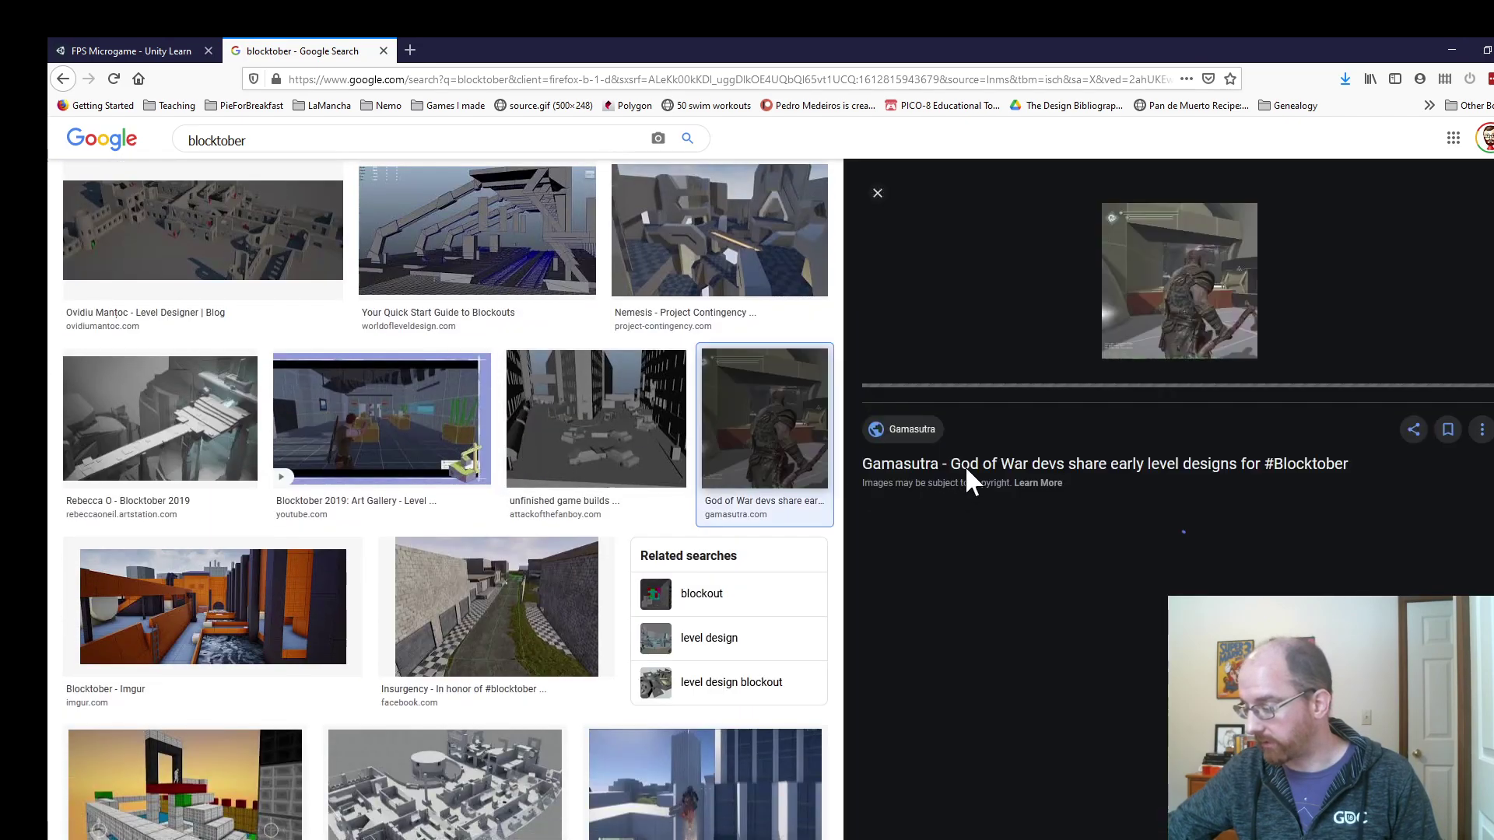
left_click(947, 614)
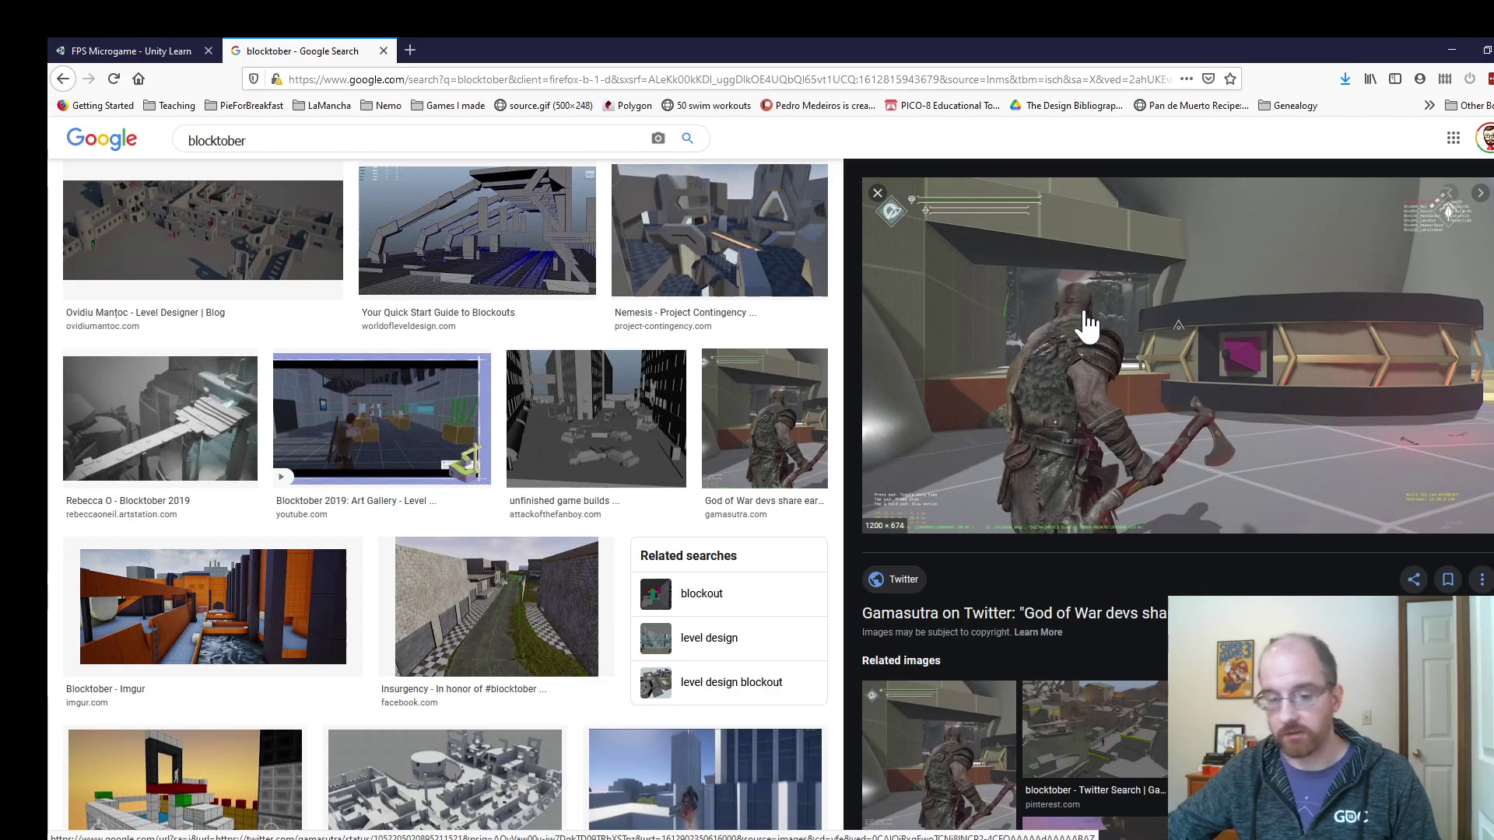
right_click(1211, 350)
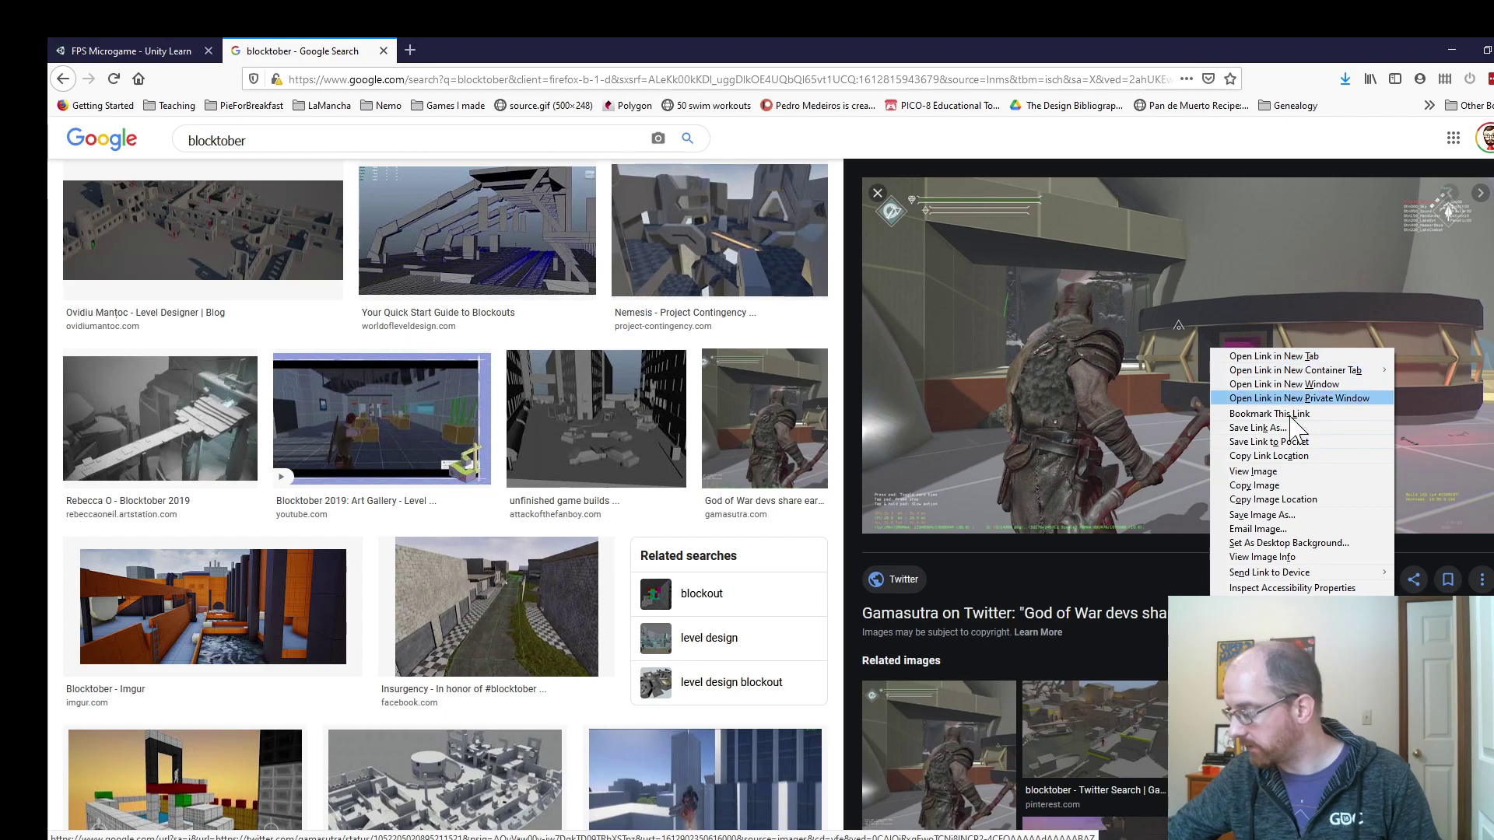
left_click(1264, 473)
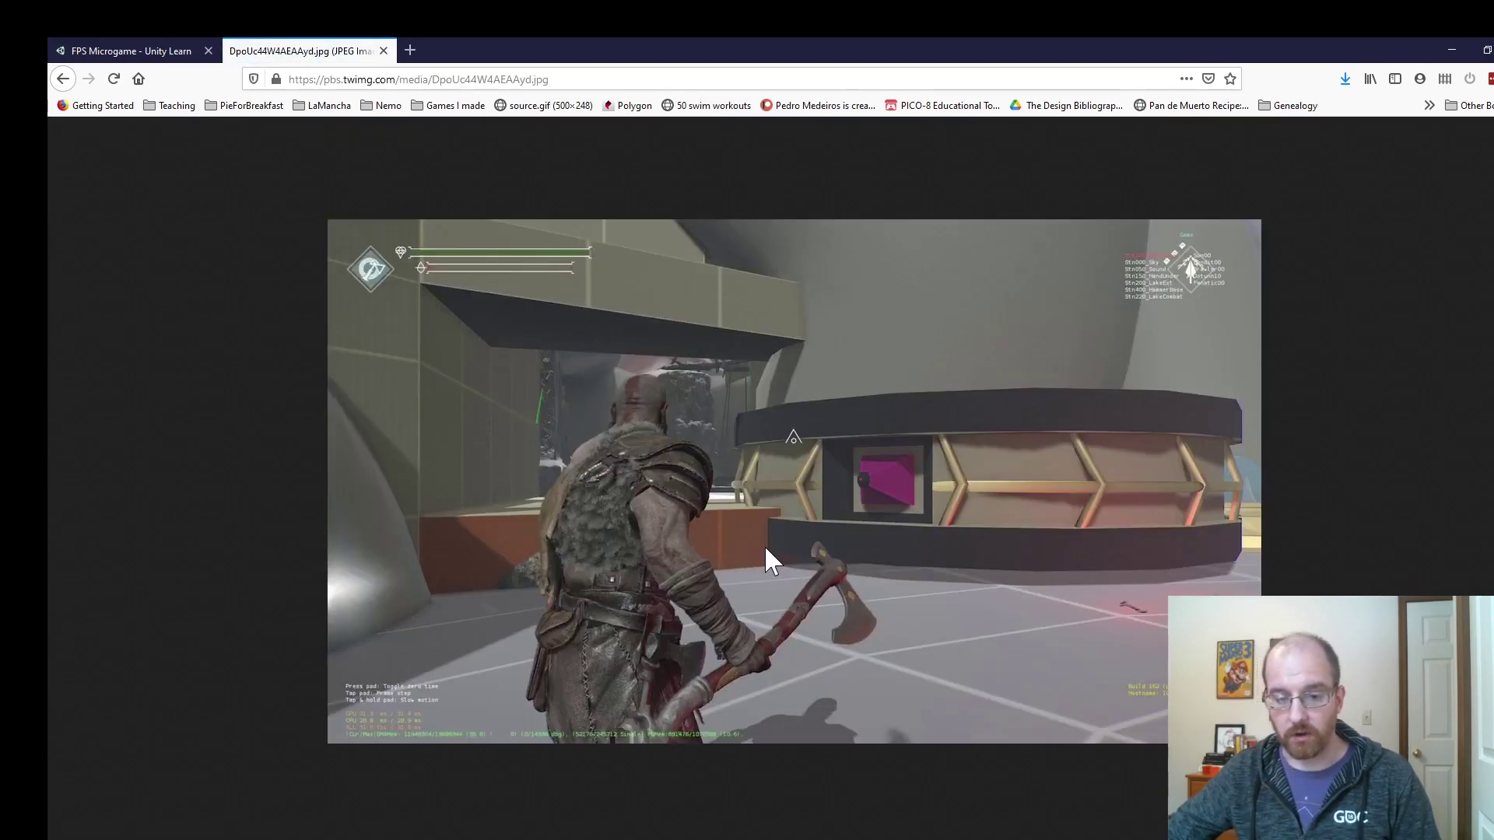
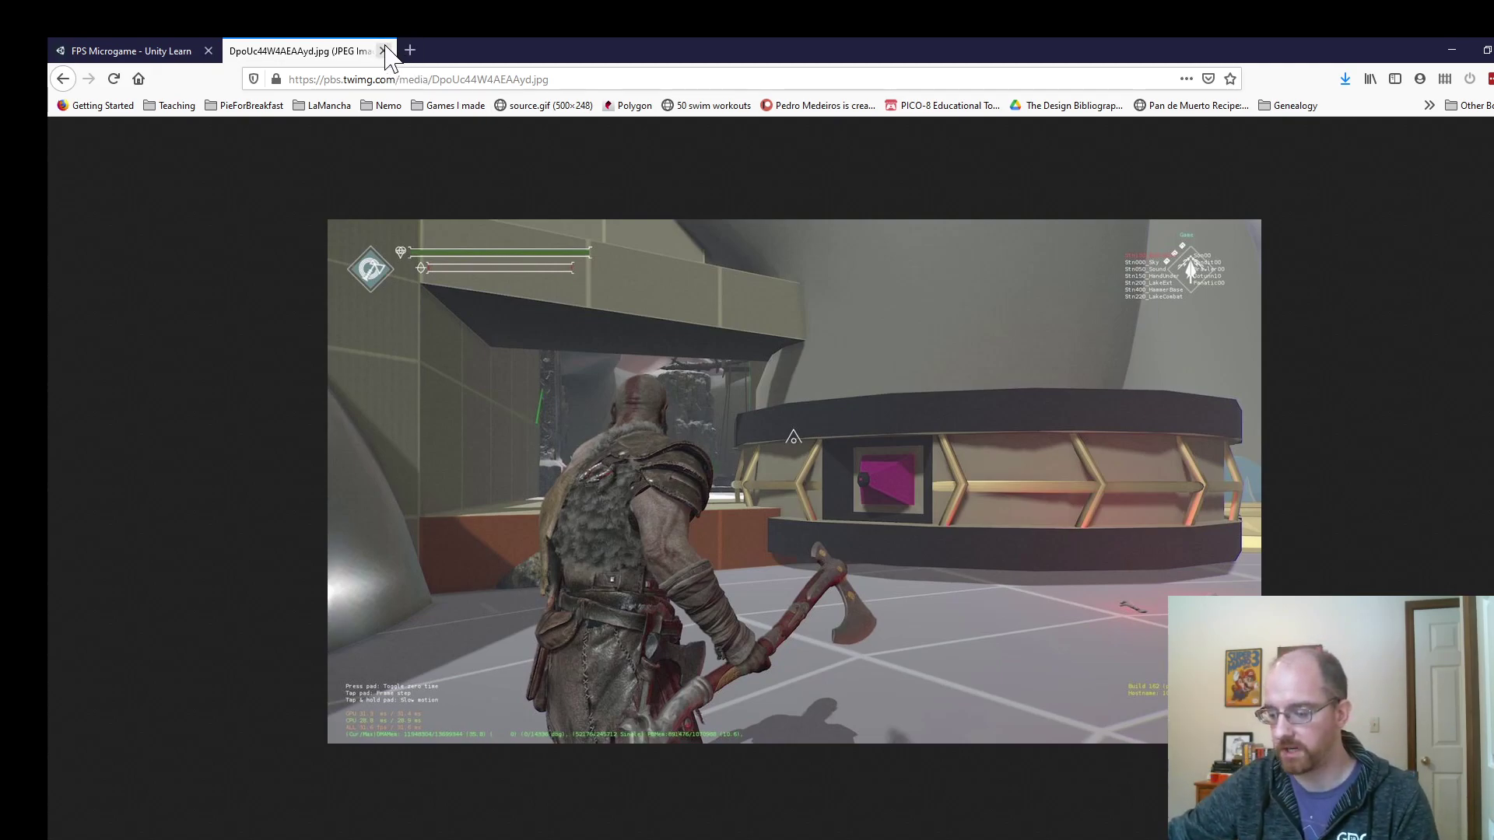
Close the image tab and look over the New Mods on the Block section of the FPS Microgame page.
left_click(382, 50)
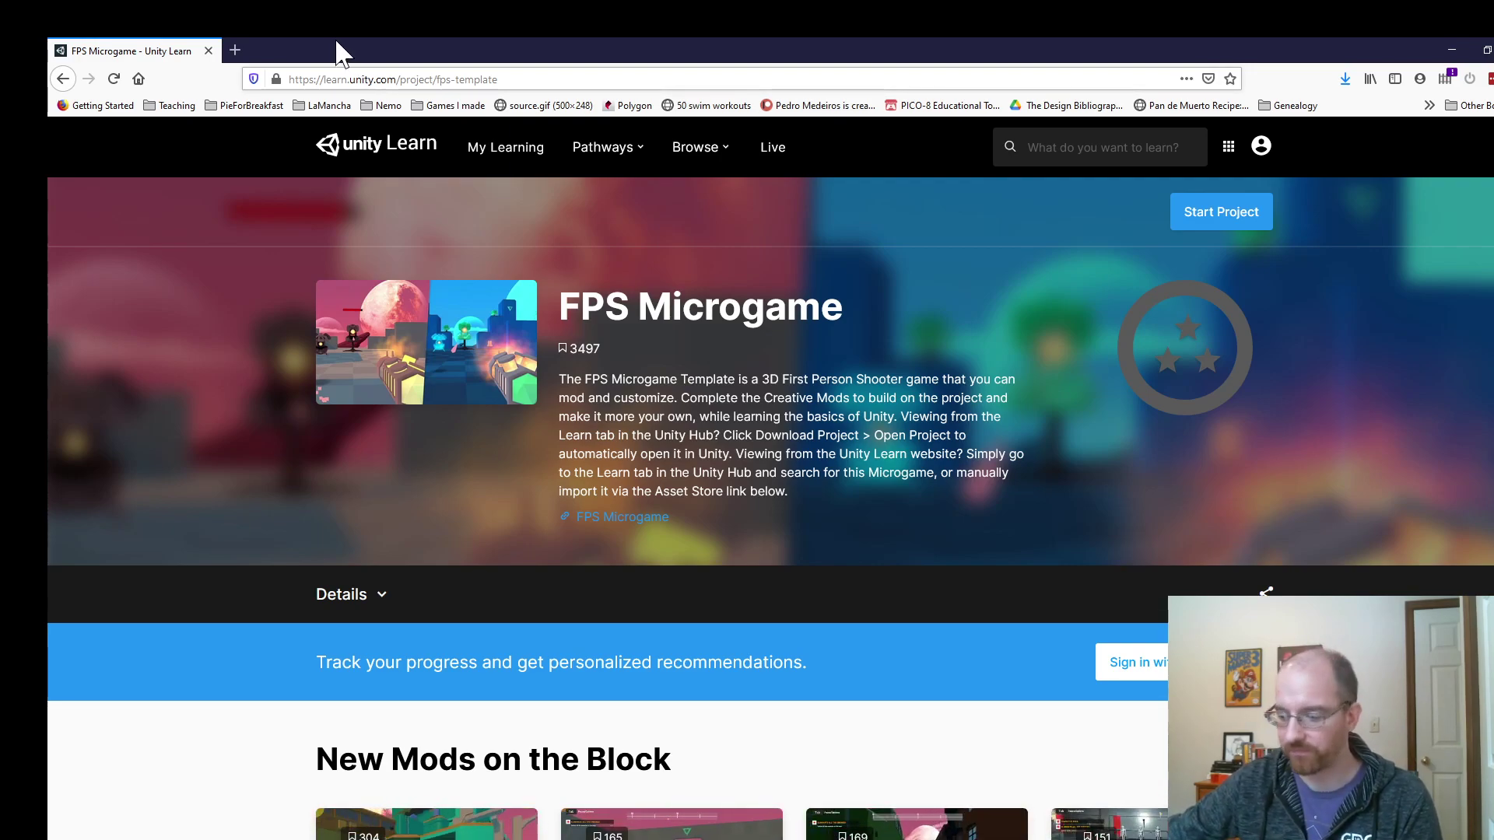
key("ctrl+l")
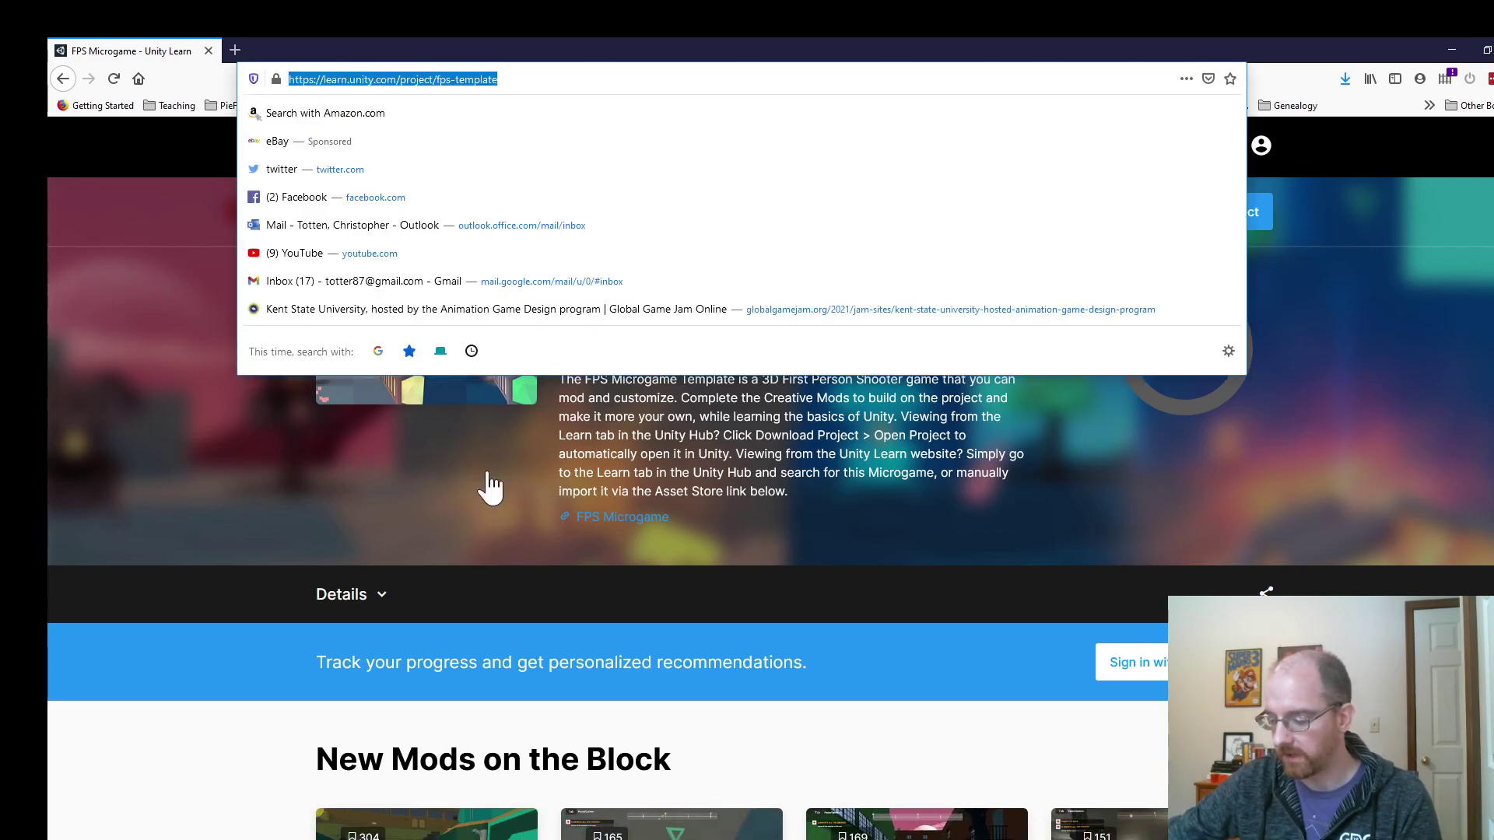
left_click(1334, 502)
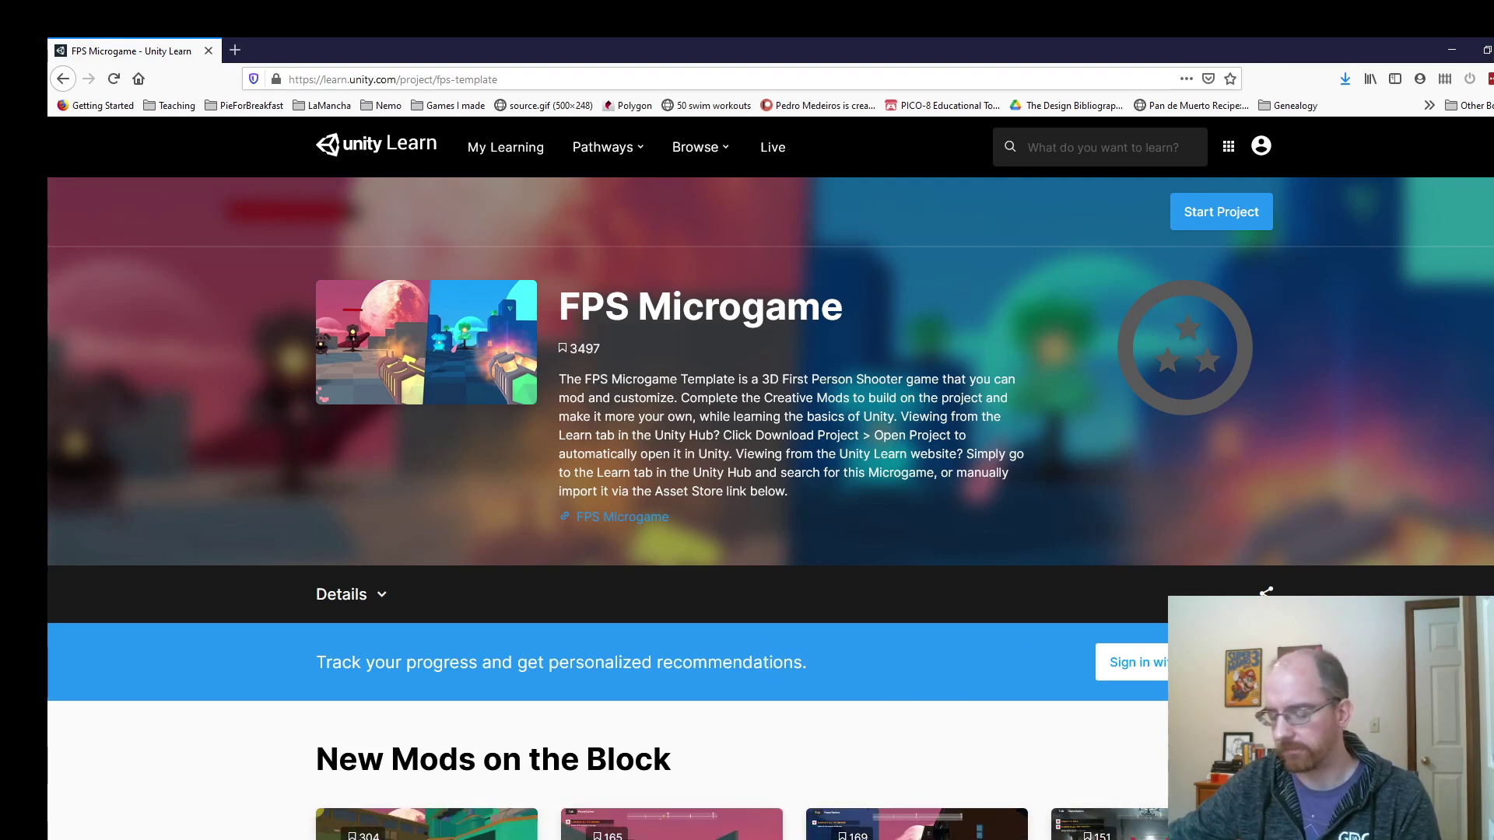
scroll(531, 481, "down", 2)
scroll(531, 481, "down", 3)
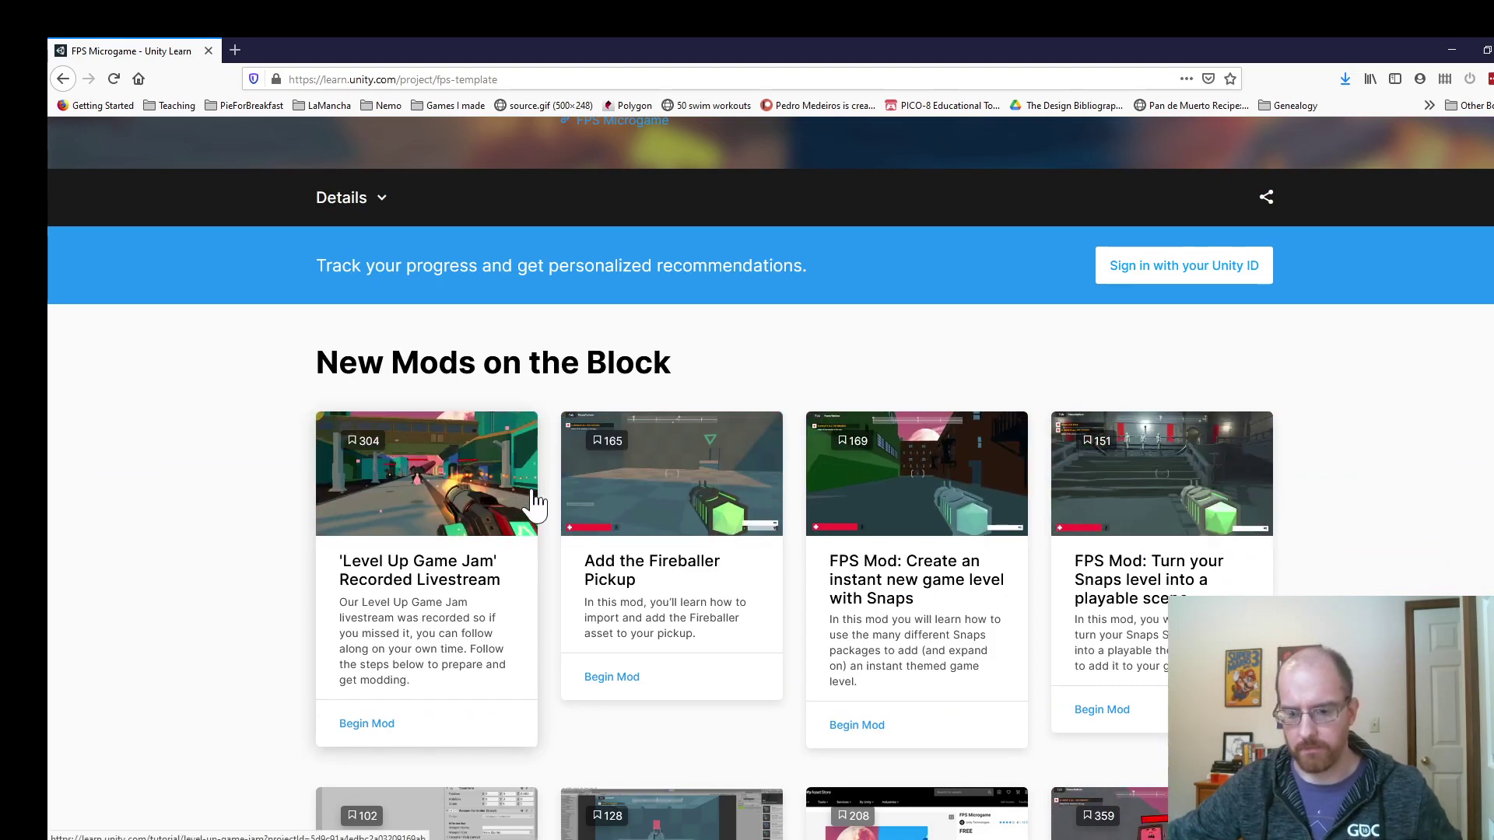
scroll(527, 502, "up", 5)
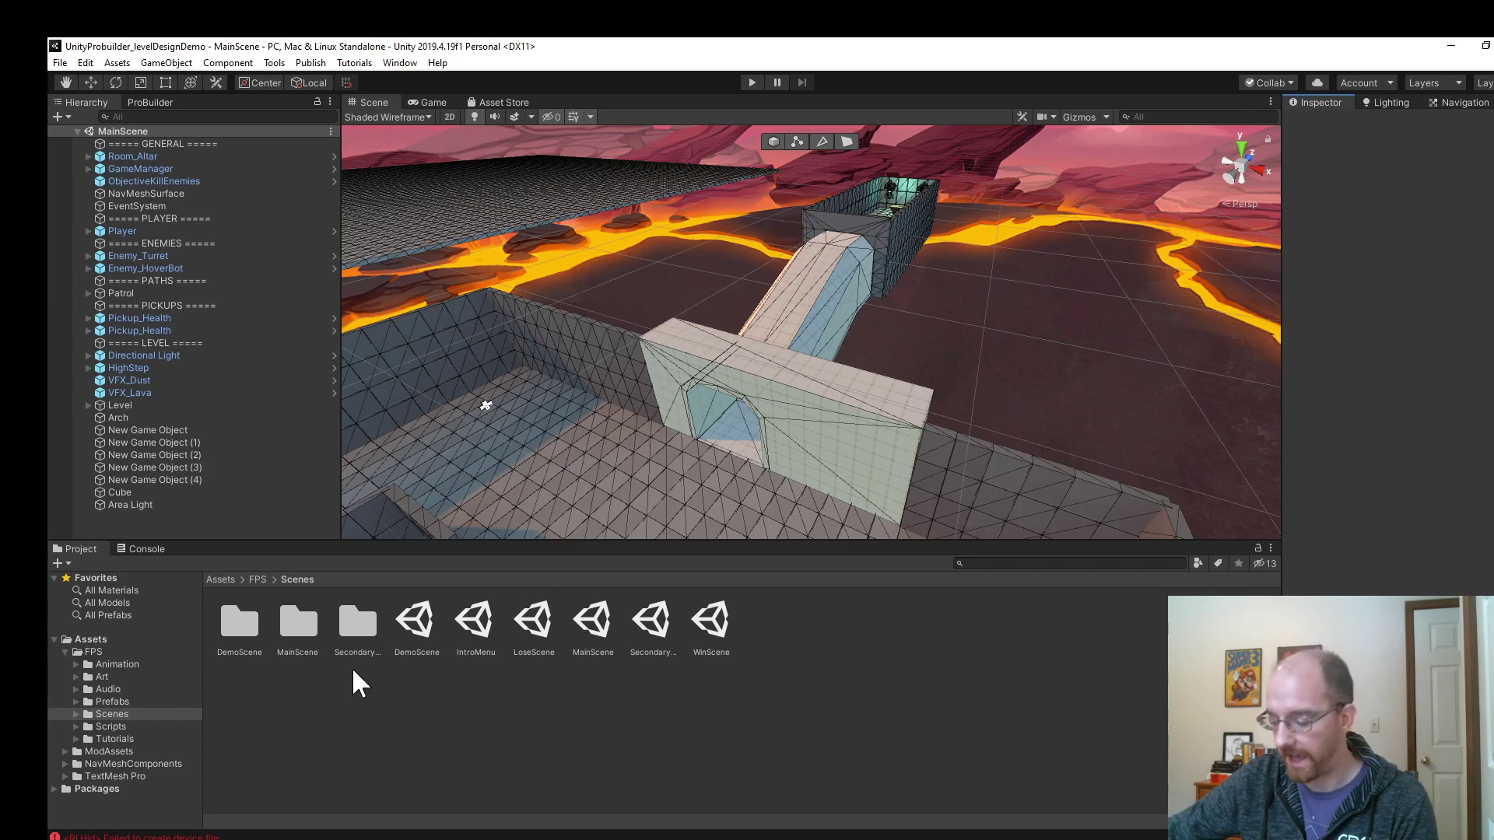
Switch to Unity Hub and view the folder selection for adding an existing project, leaving it without choosing one.
left_click(406, 836)
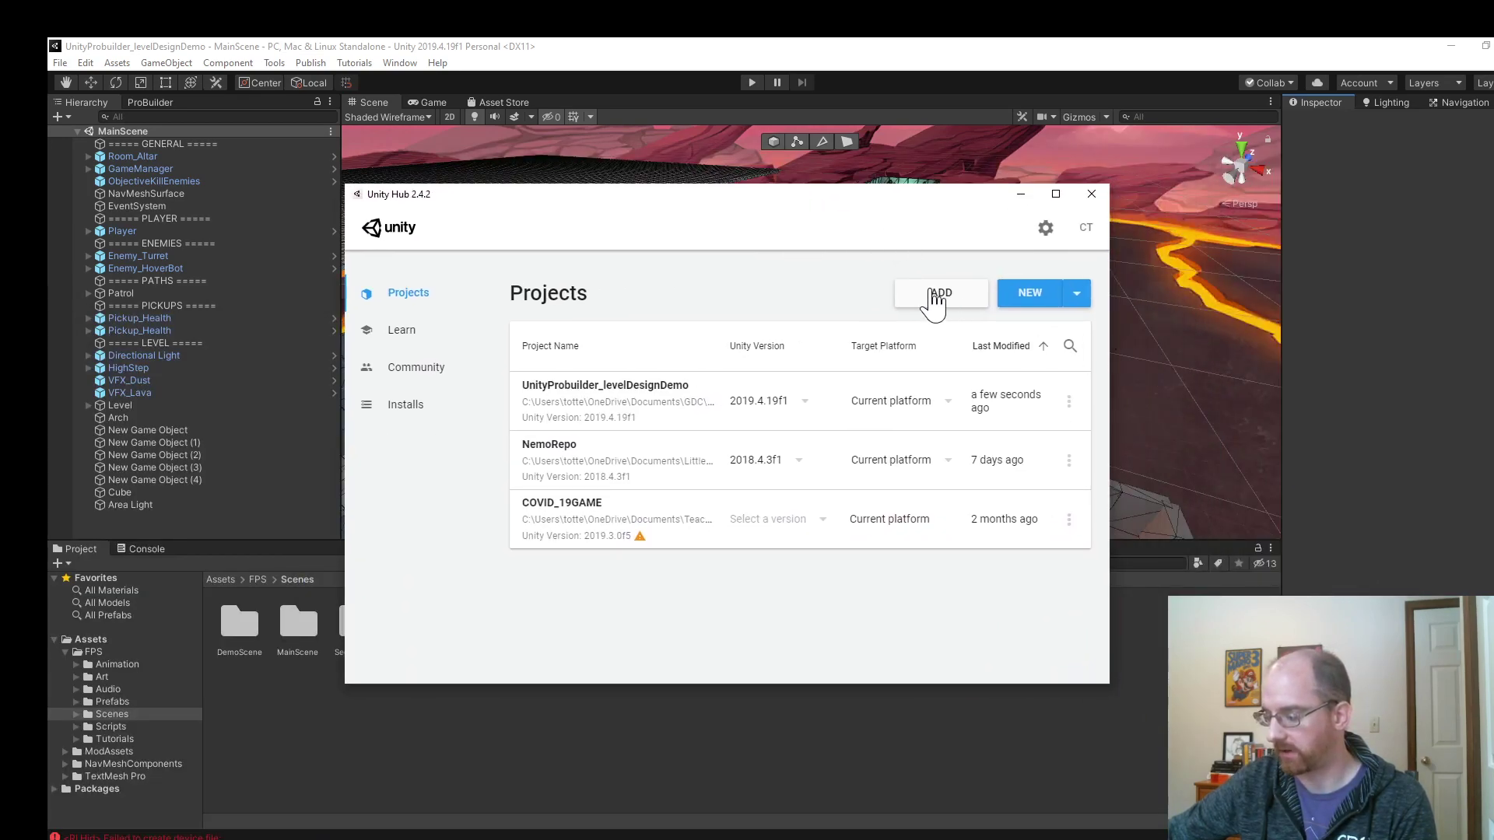
left_click(942, 296)
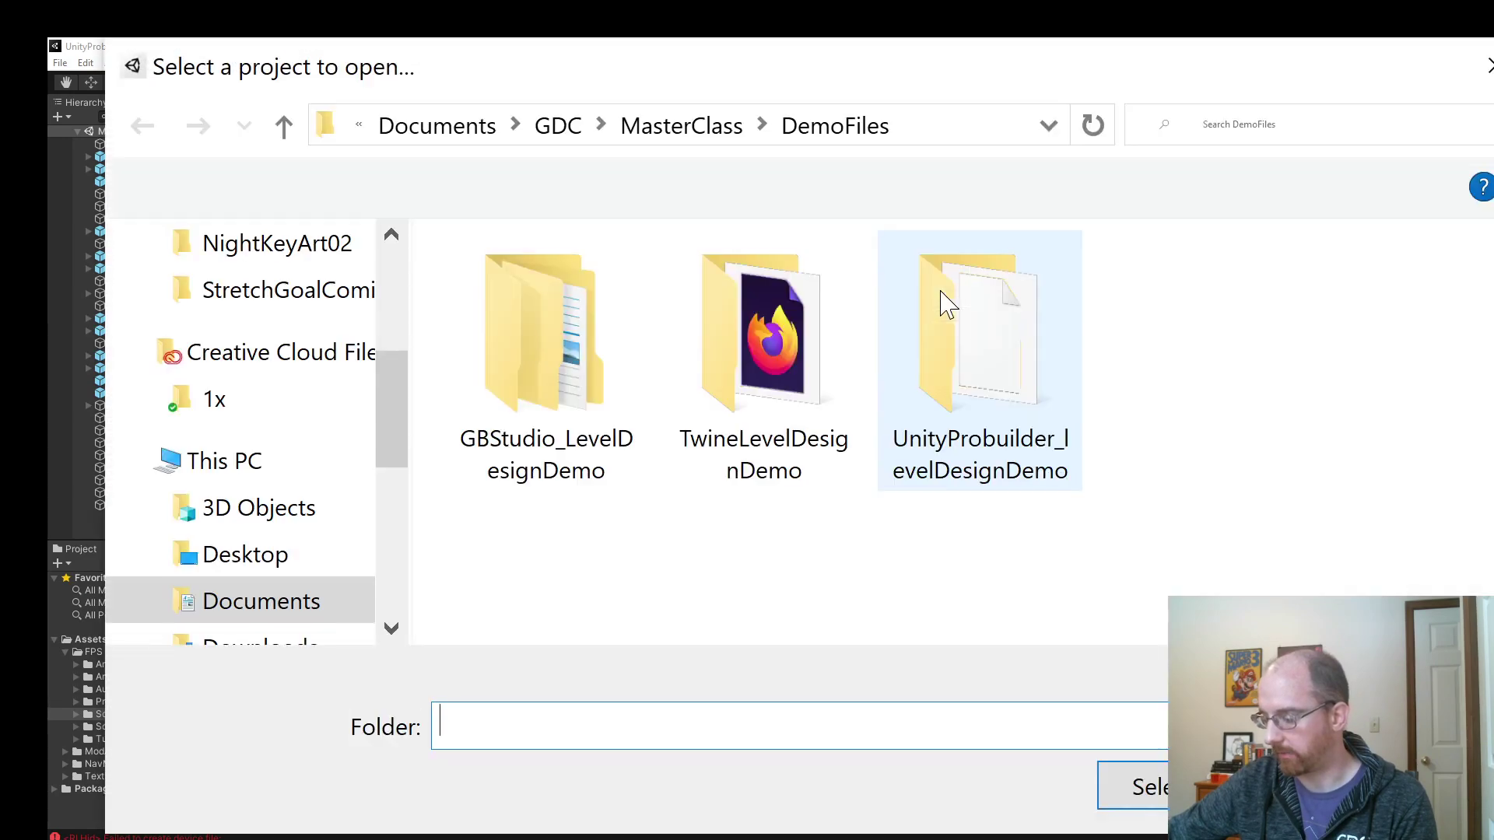
left_click(1487, 67)
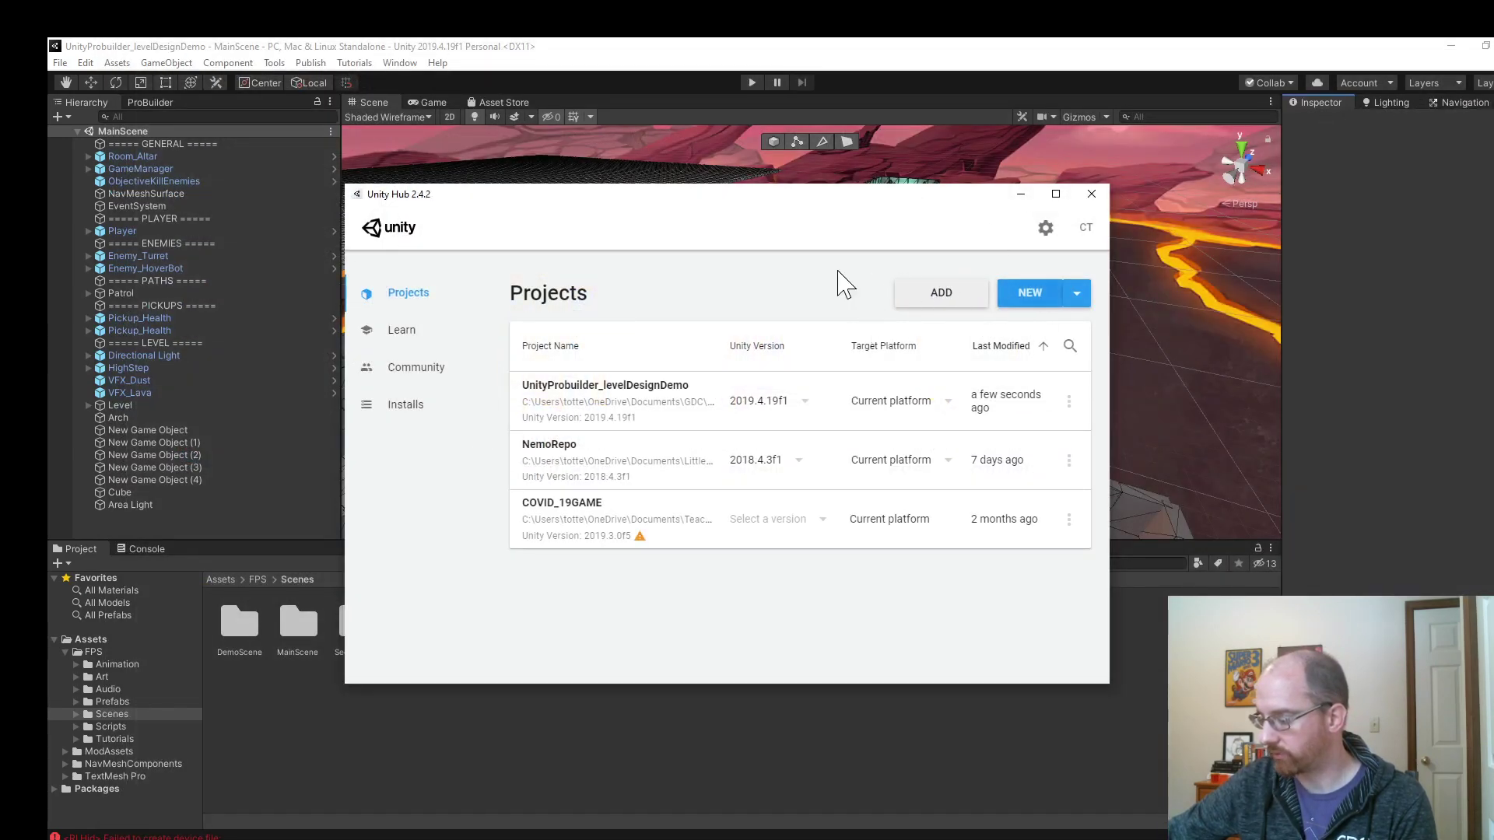
Check which Unity versions are installed and return to the project list.
left_click(399, 413)
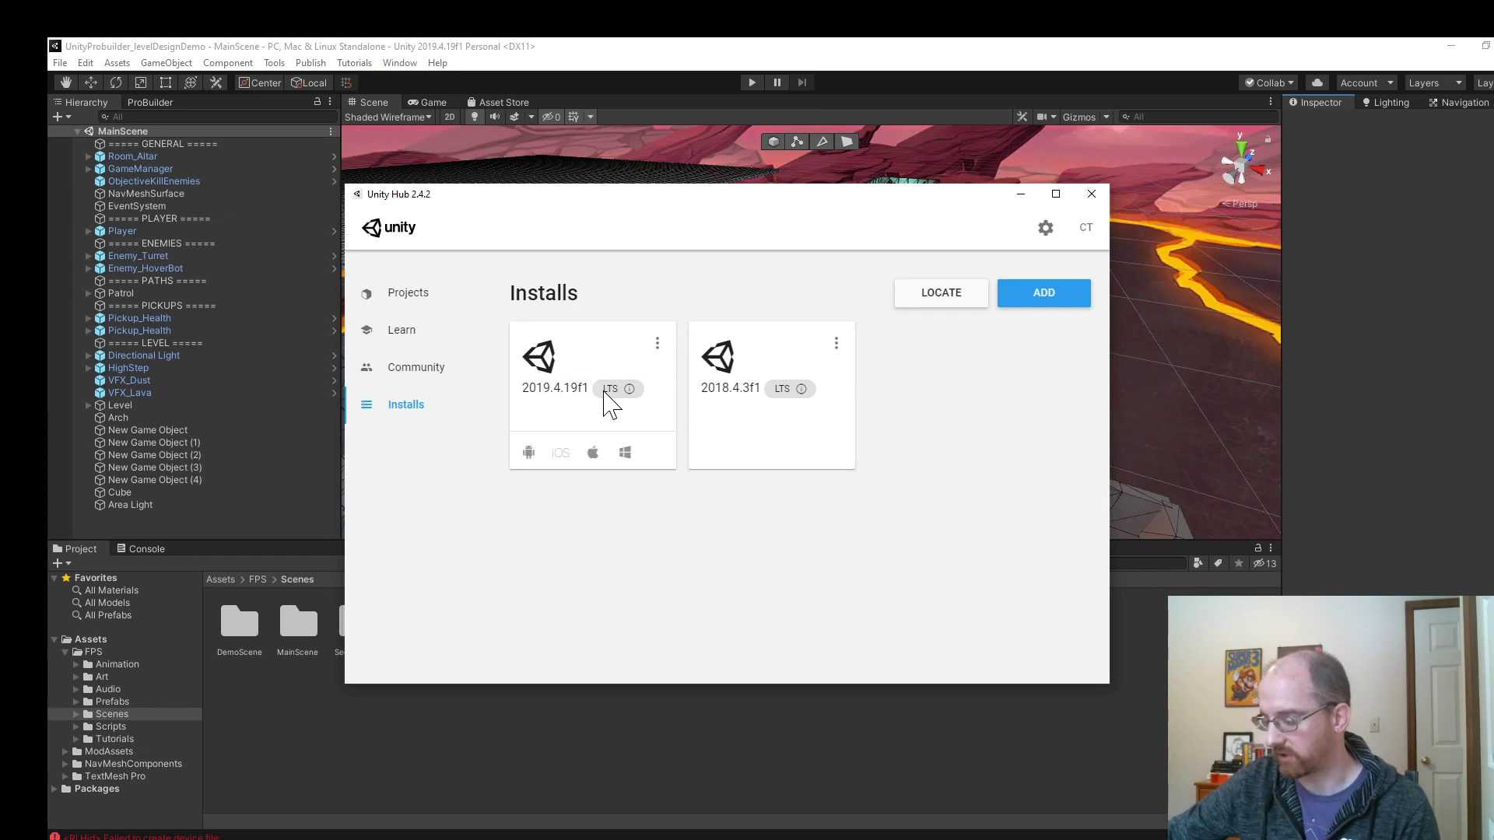
mouse_move(552, 393)
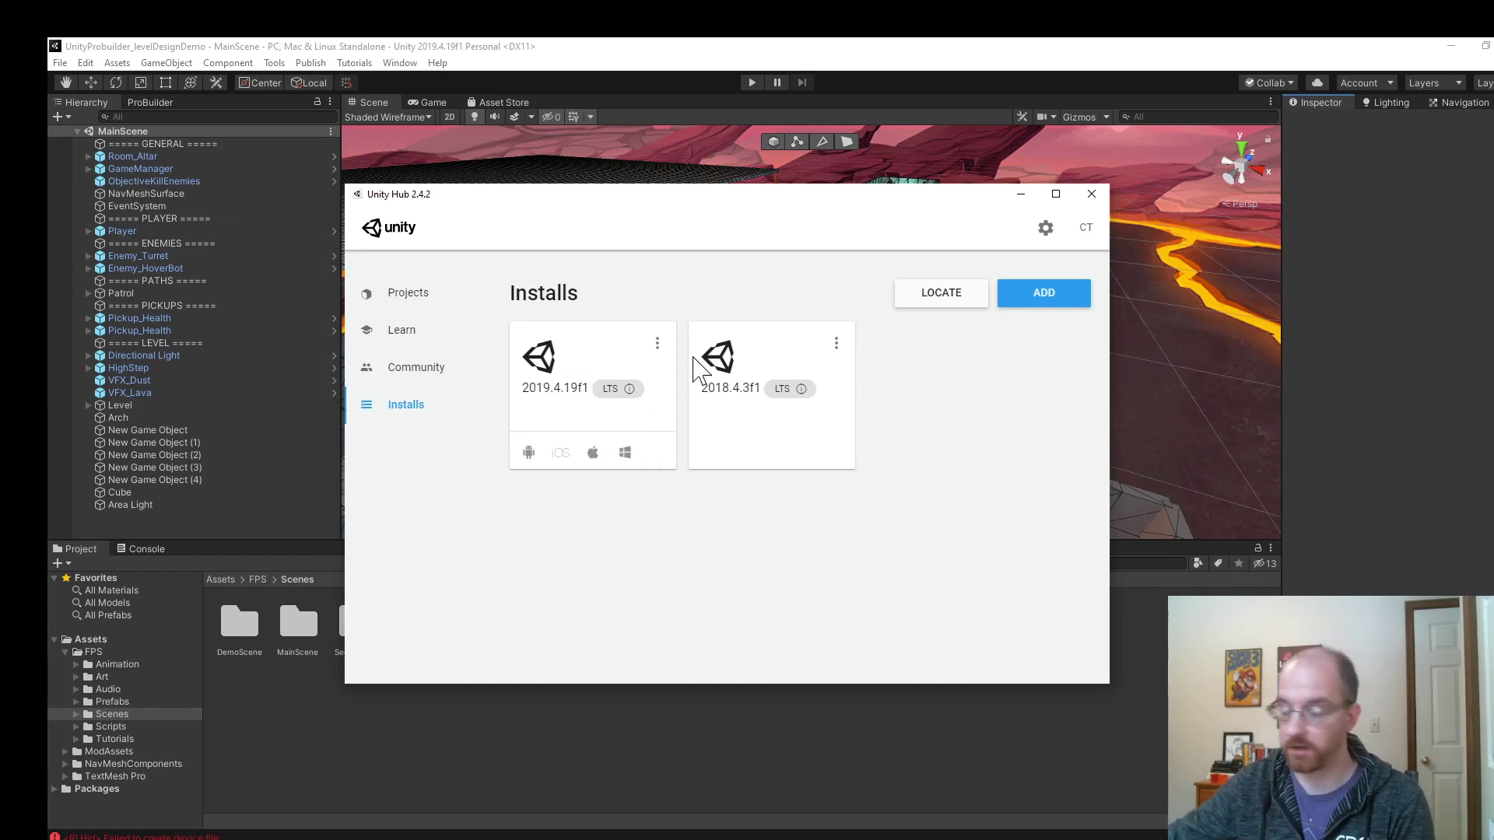
left_click(408, 299)
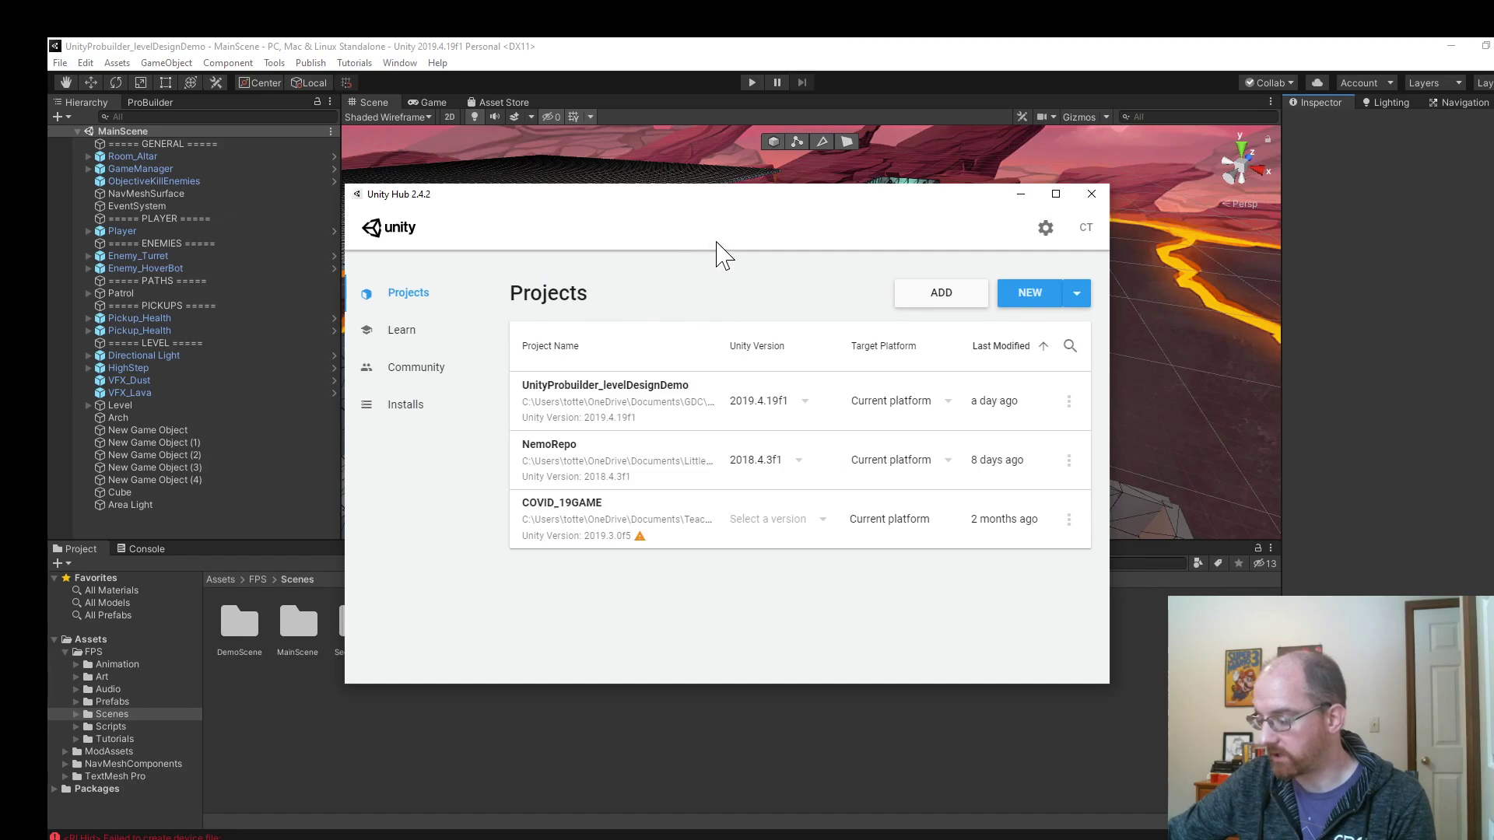
Open the new-project setup for Unity 2019.4.19f1 and review its project name and location settings.
left_click_drag(714, 205, 737, 225)
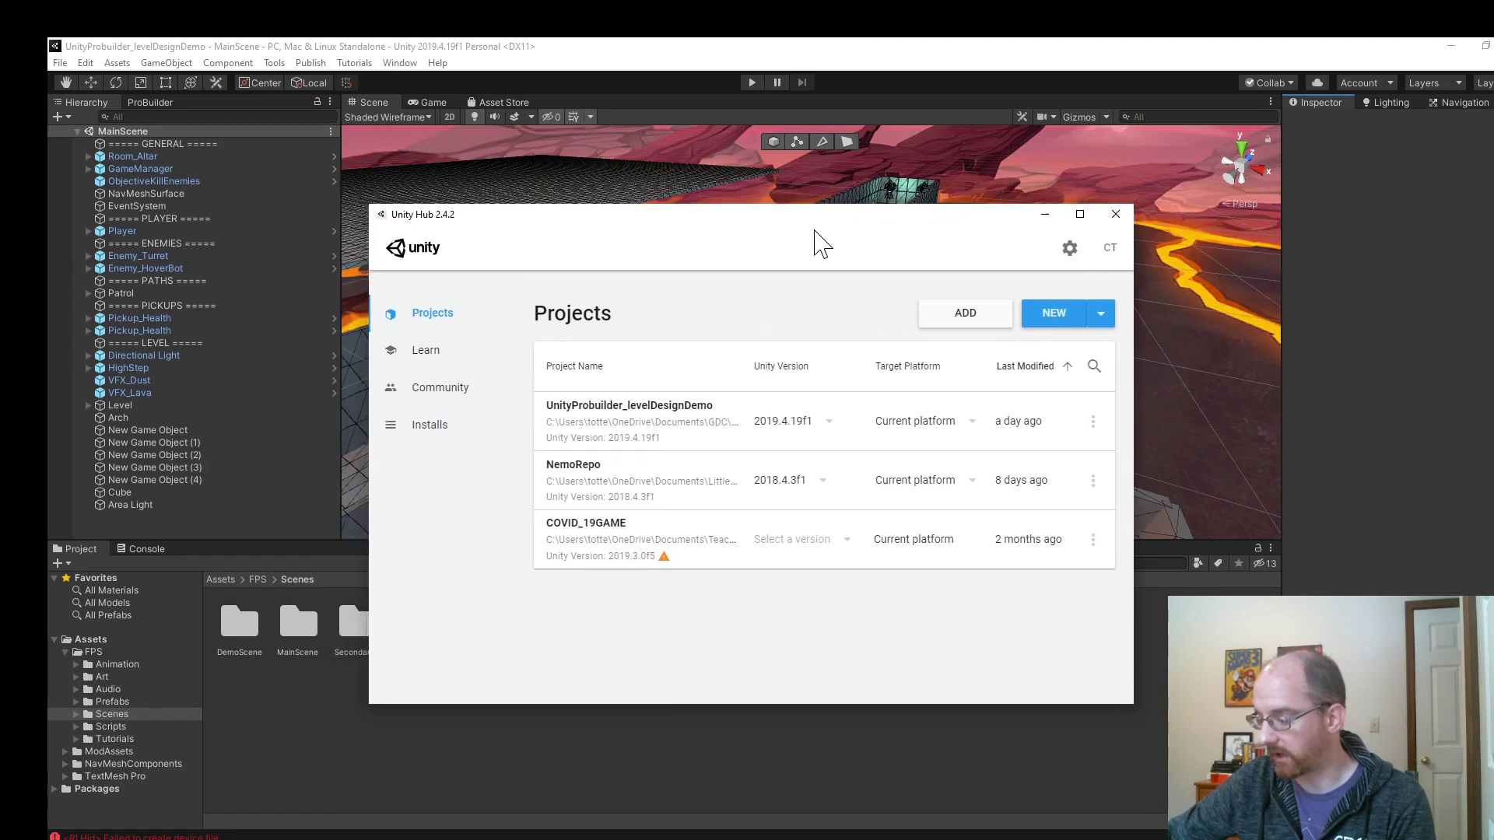
left_click(1053, 327)
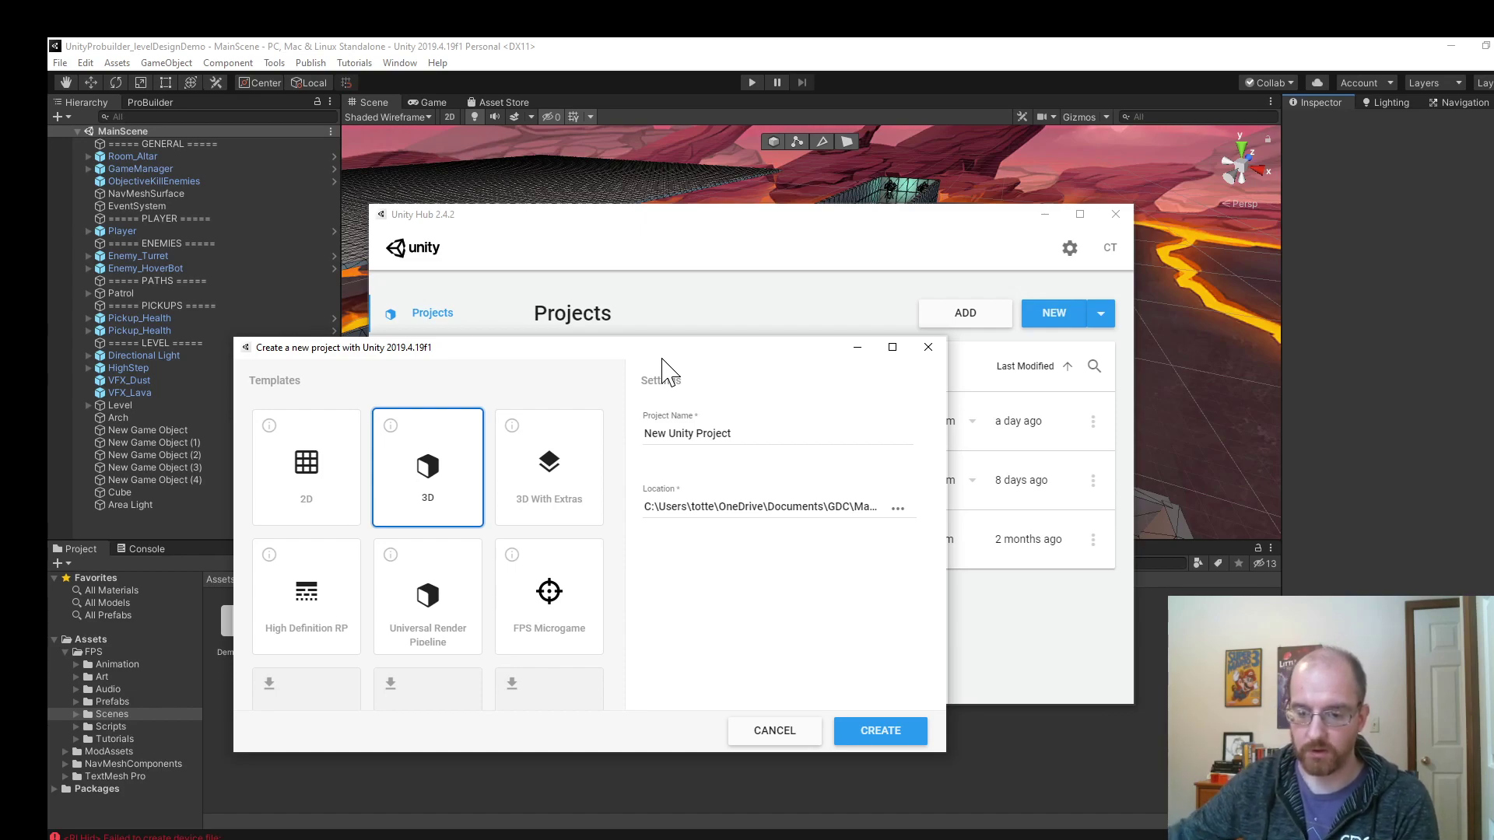
left_click_drag(662, 366, 598, 335)
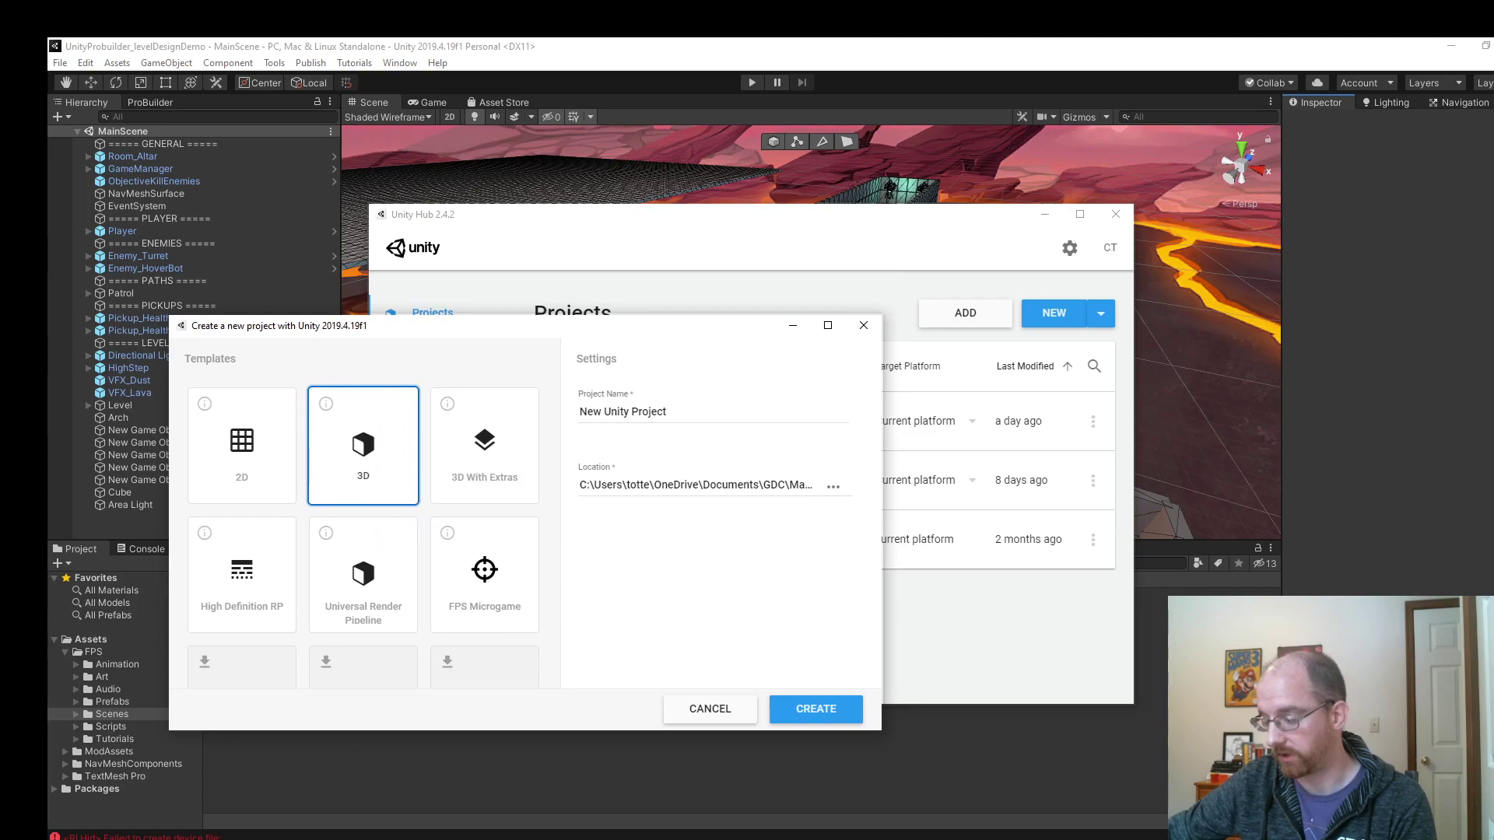
left_click_drag(614, 485, 777, 485)
left_click(749, 528)
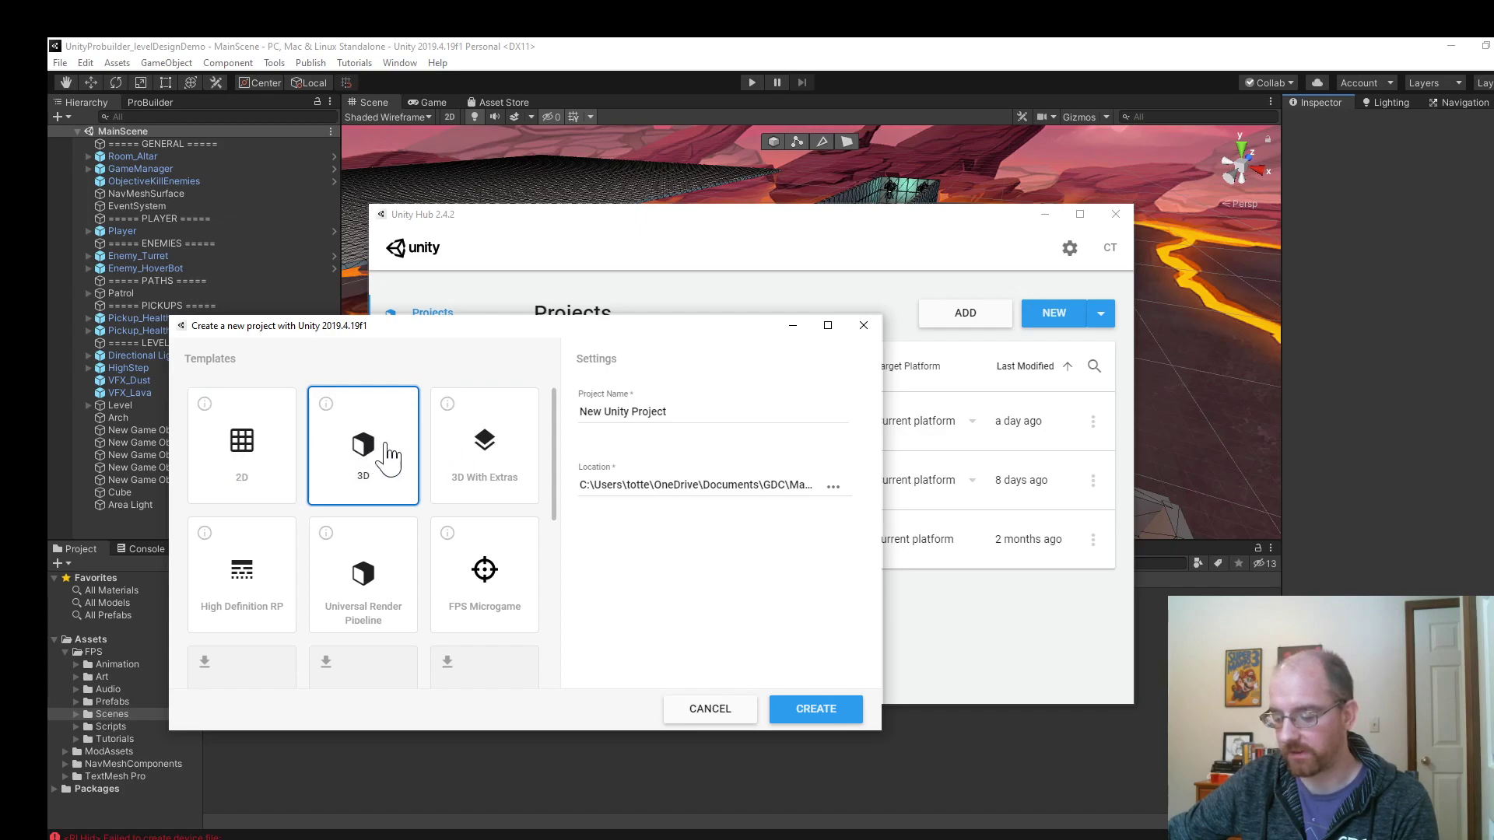
Look through all available project templates, cancel the project creation and close Unity Hub.
scroll(436, 466, "down", 3)
scroll(427, 467, "up", 3)
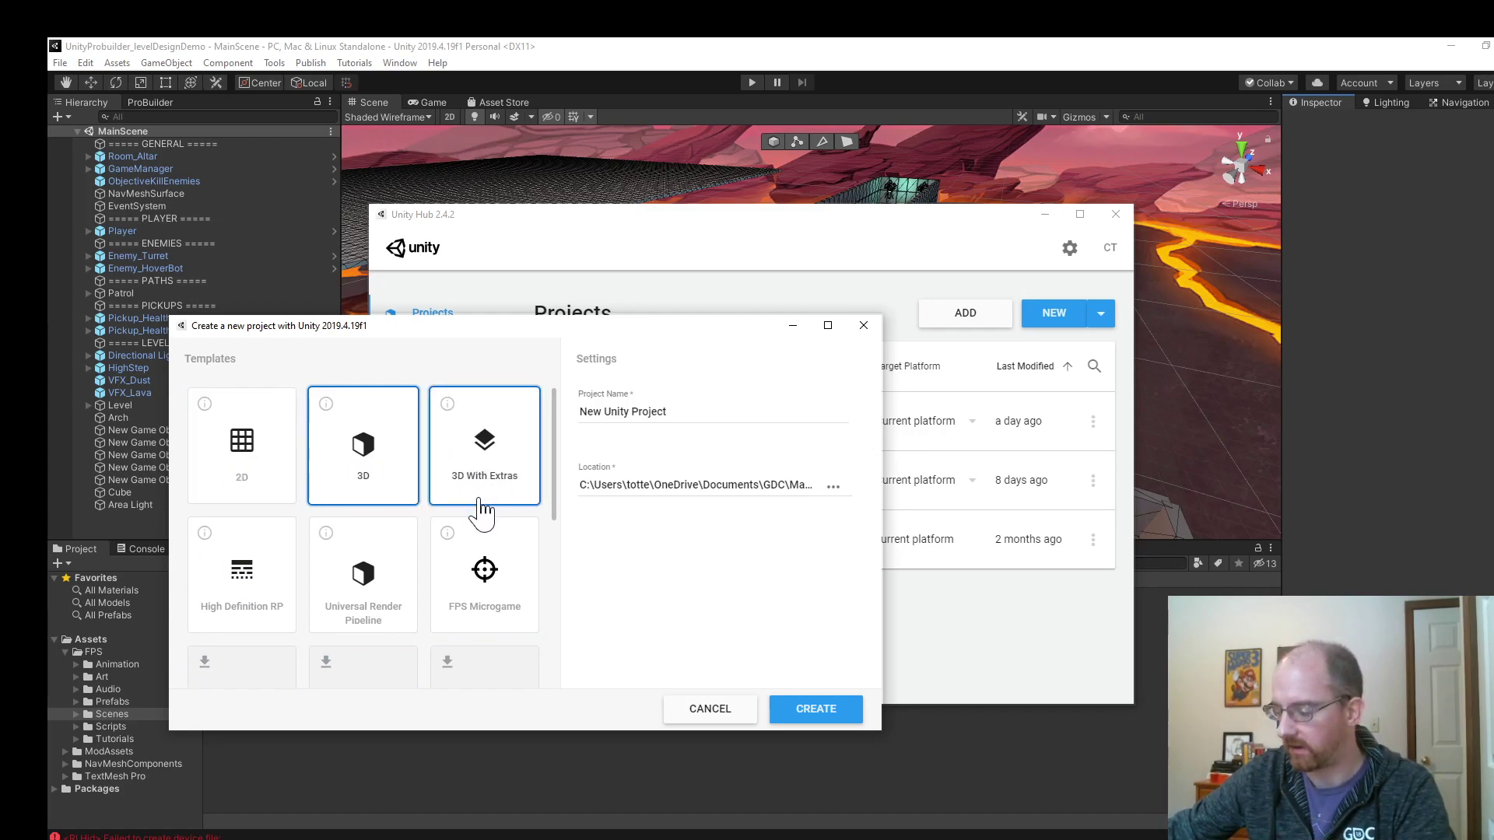
scroll(447, 525, "down", 1)
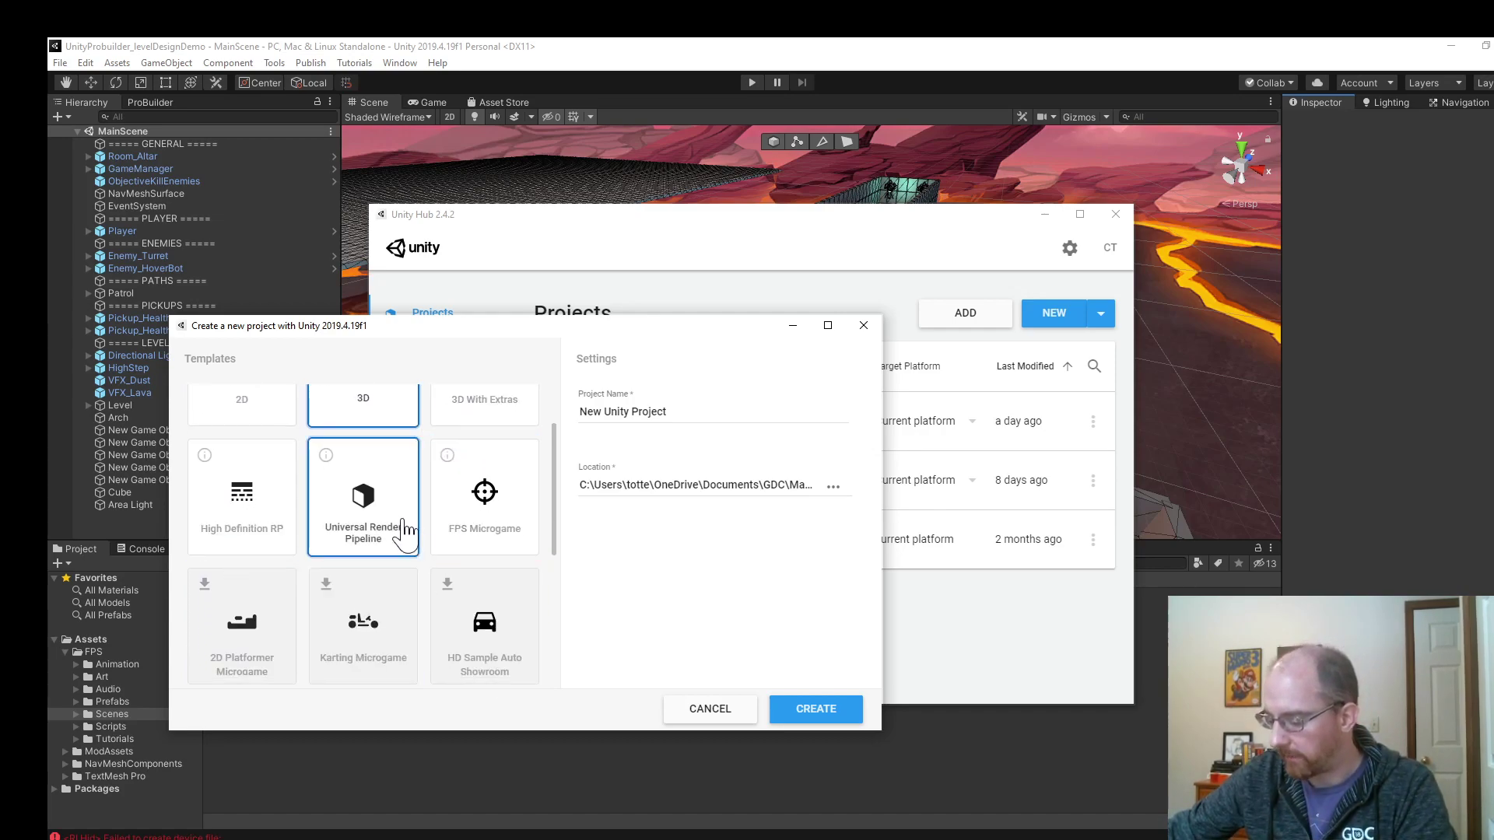
scroll(400, 571, "down", 1)
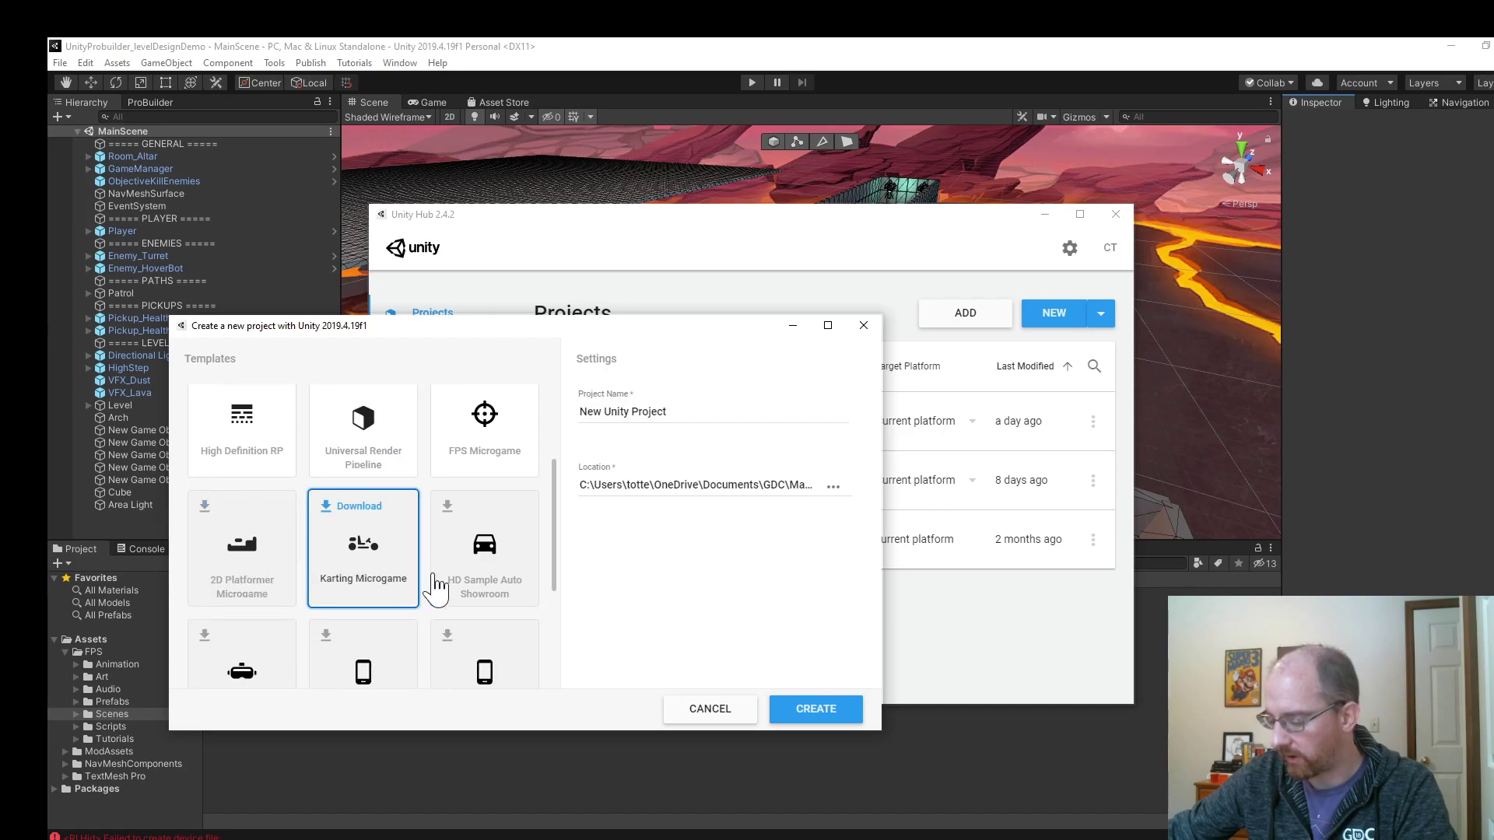
scroll(435, 591, "down", 1)
scroll(367, 632, "down", 1)
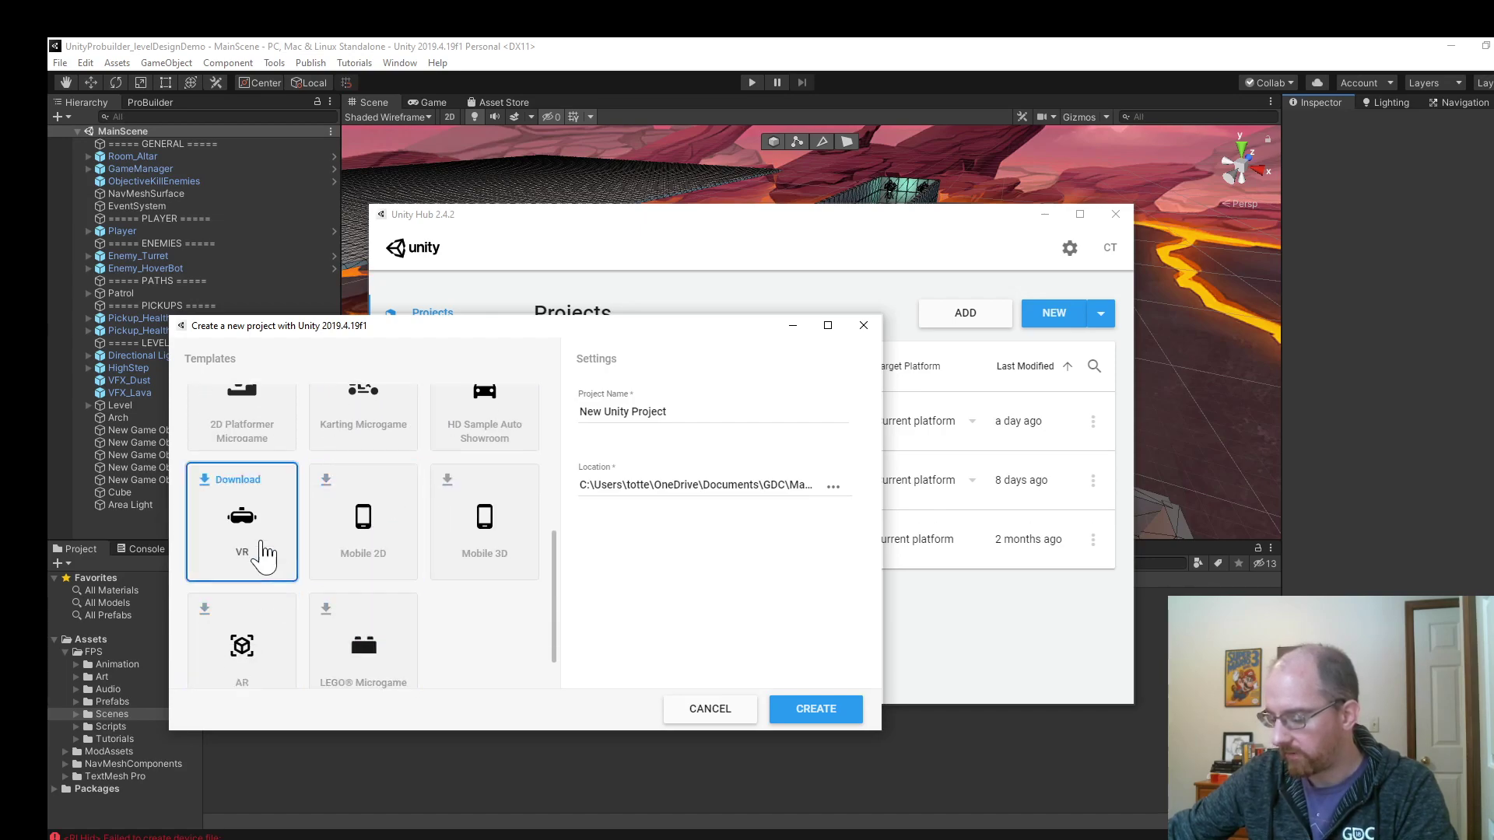
scroll(458, 670, "up", 1)
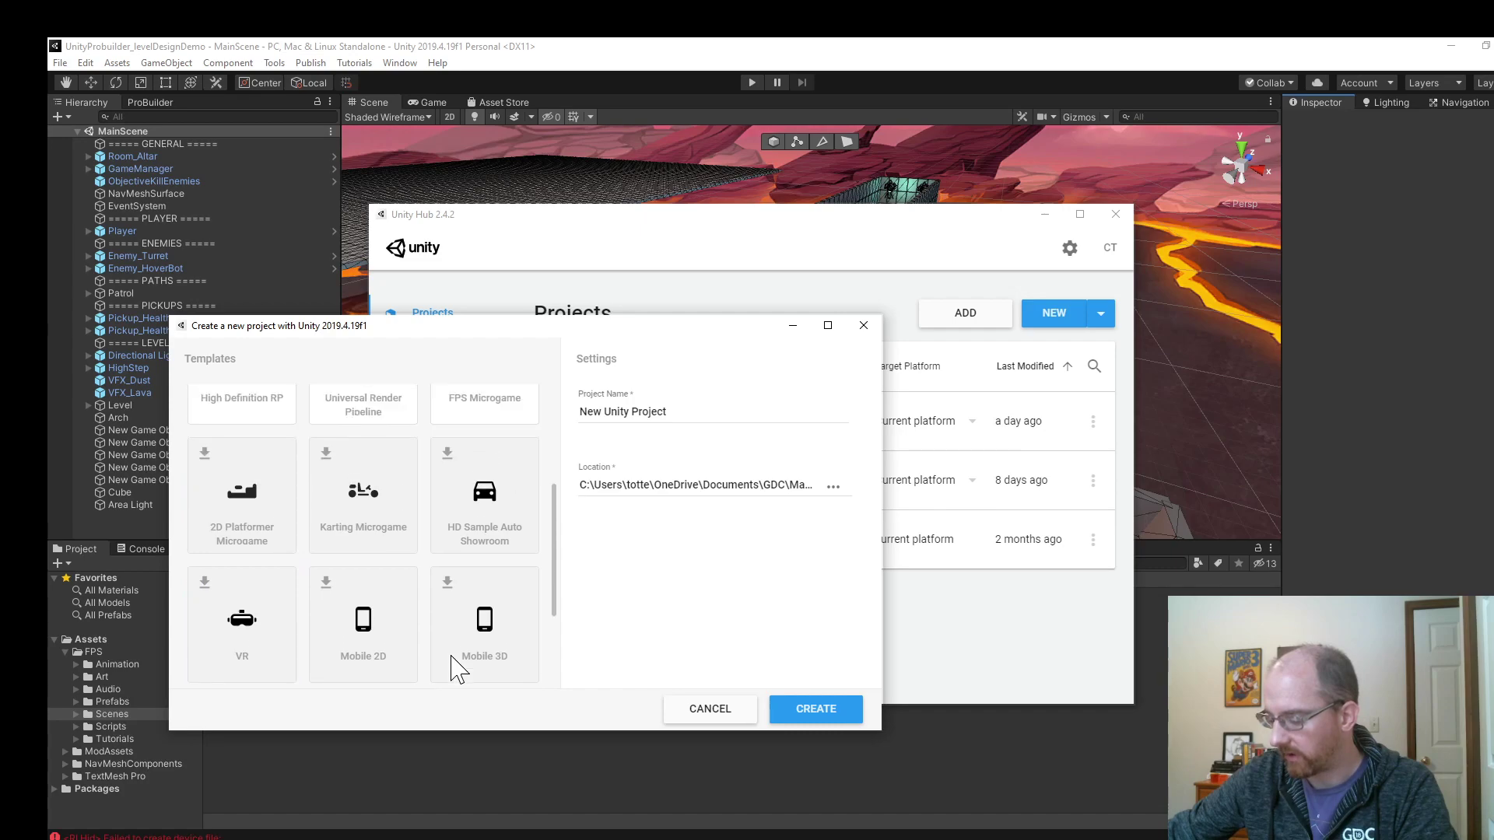
scroll(475, 545, "up", 1)
scroll(487, 564, "up", 2)
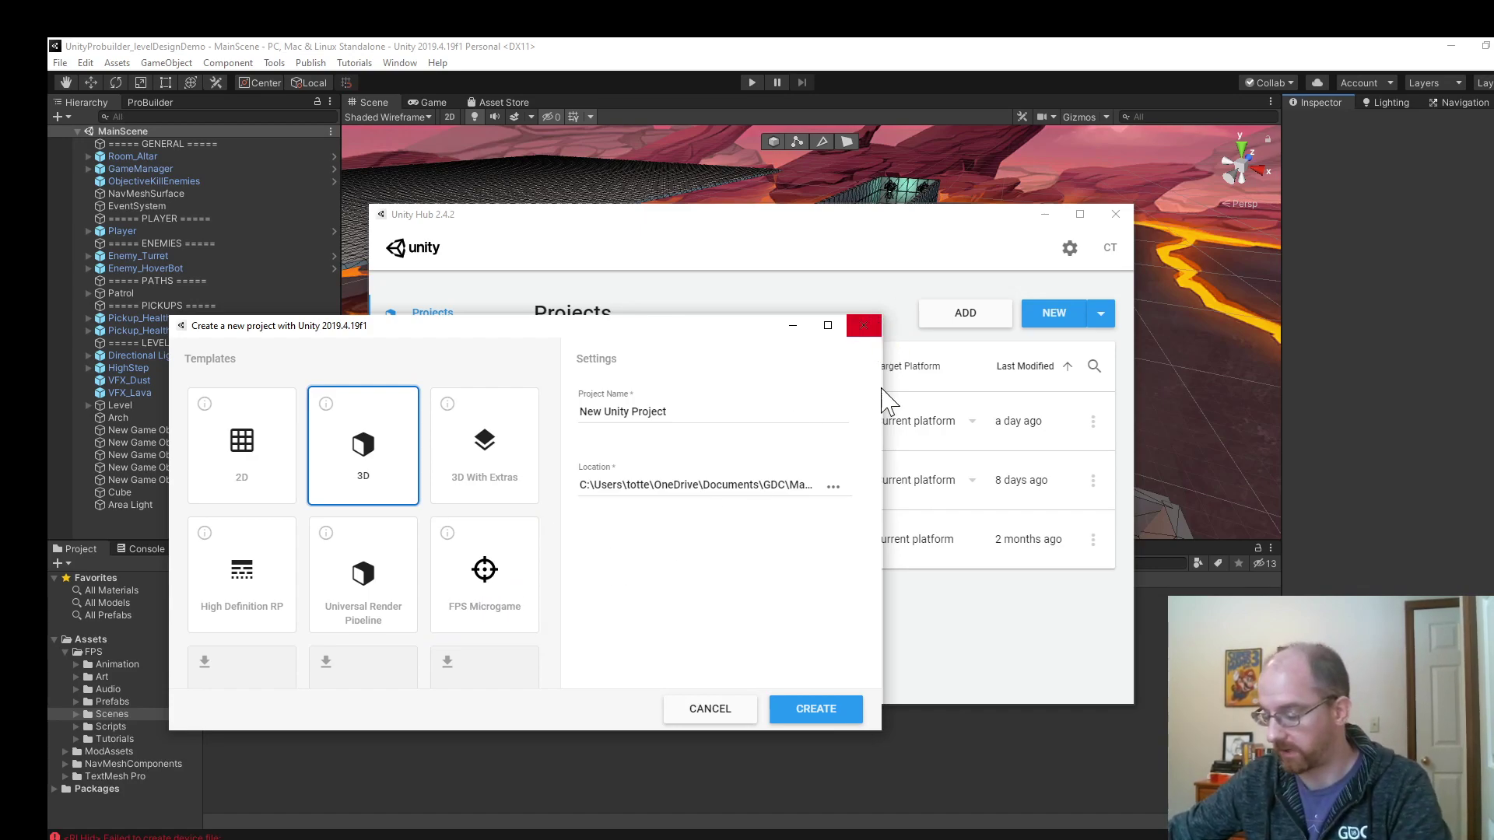
left_click(731, 710)
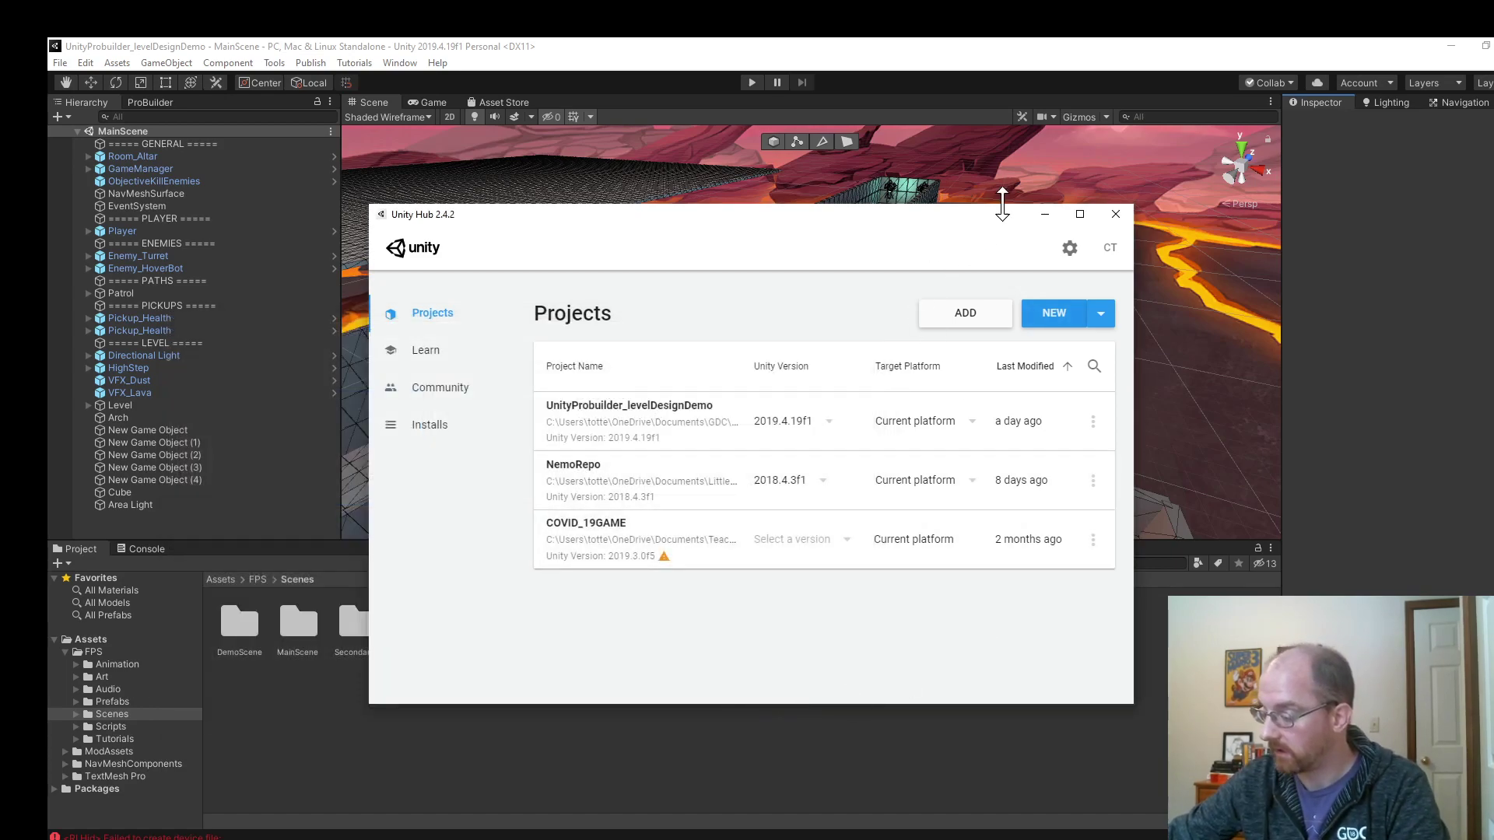
left_click(1115, 215)
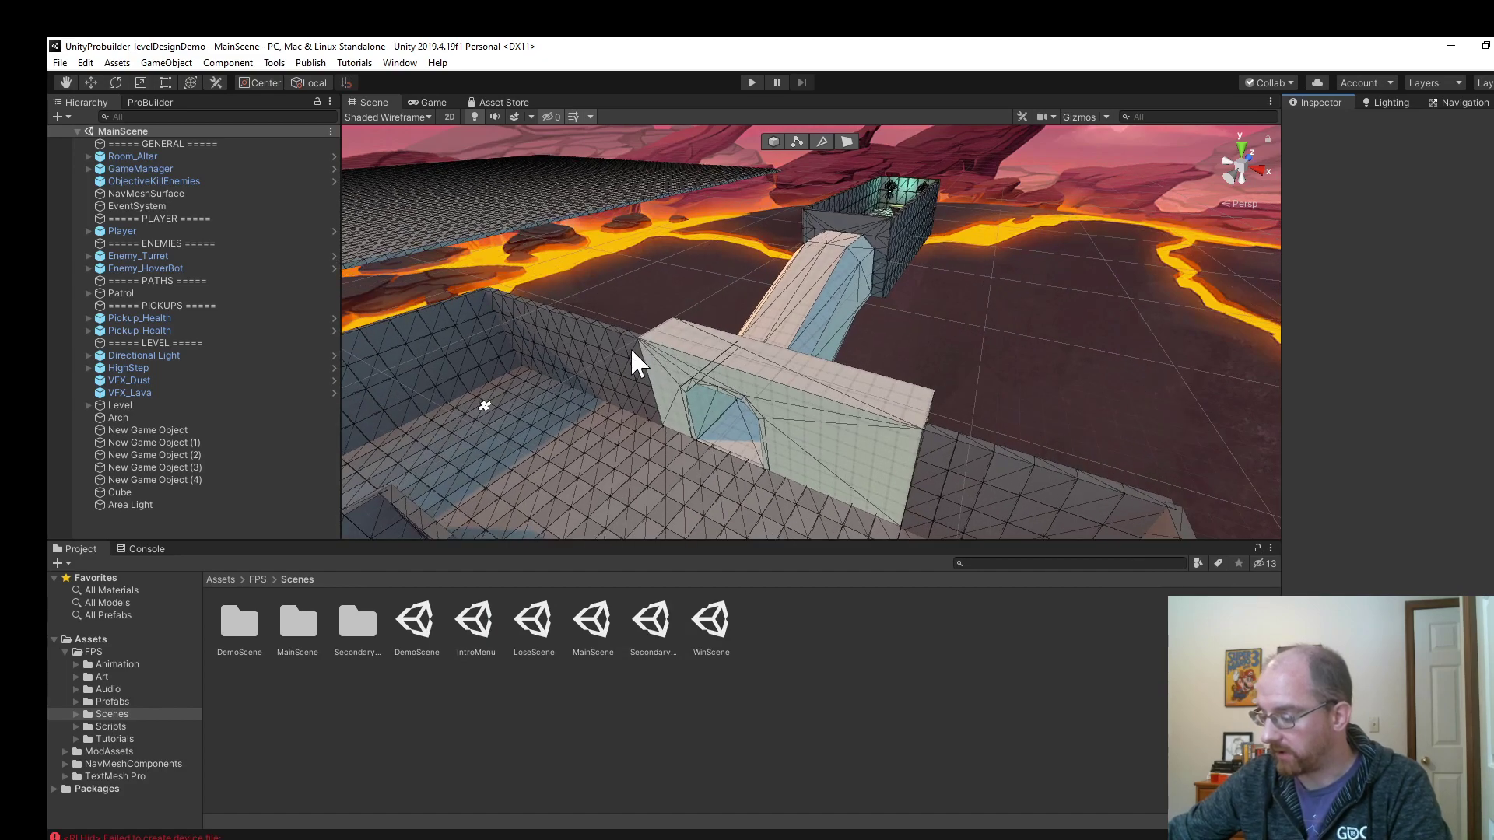
Show the FPS tutorials beside the scene, widen their panel and look through the tutorial list.
left_click_drag(553, 284, 900, 37, "alt")
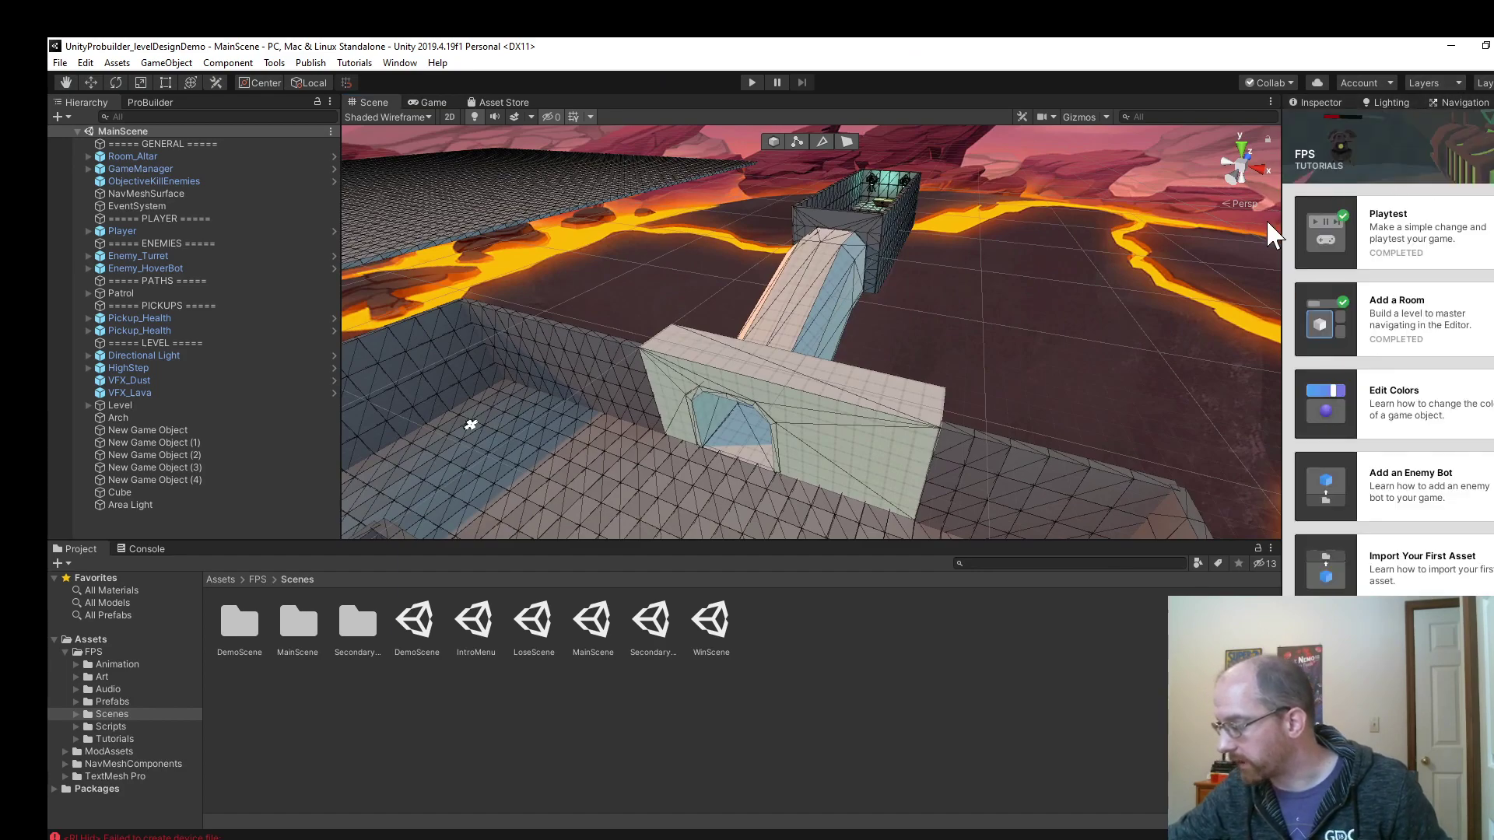
left_click_drag(1281, 234, 1072, 226)
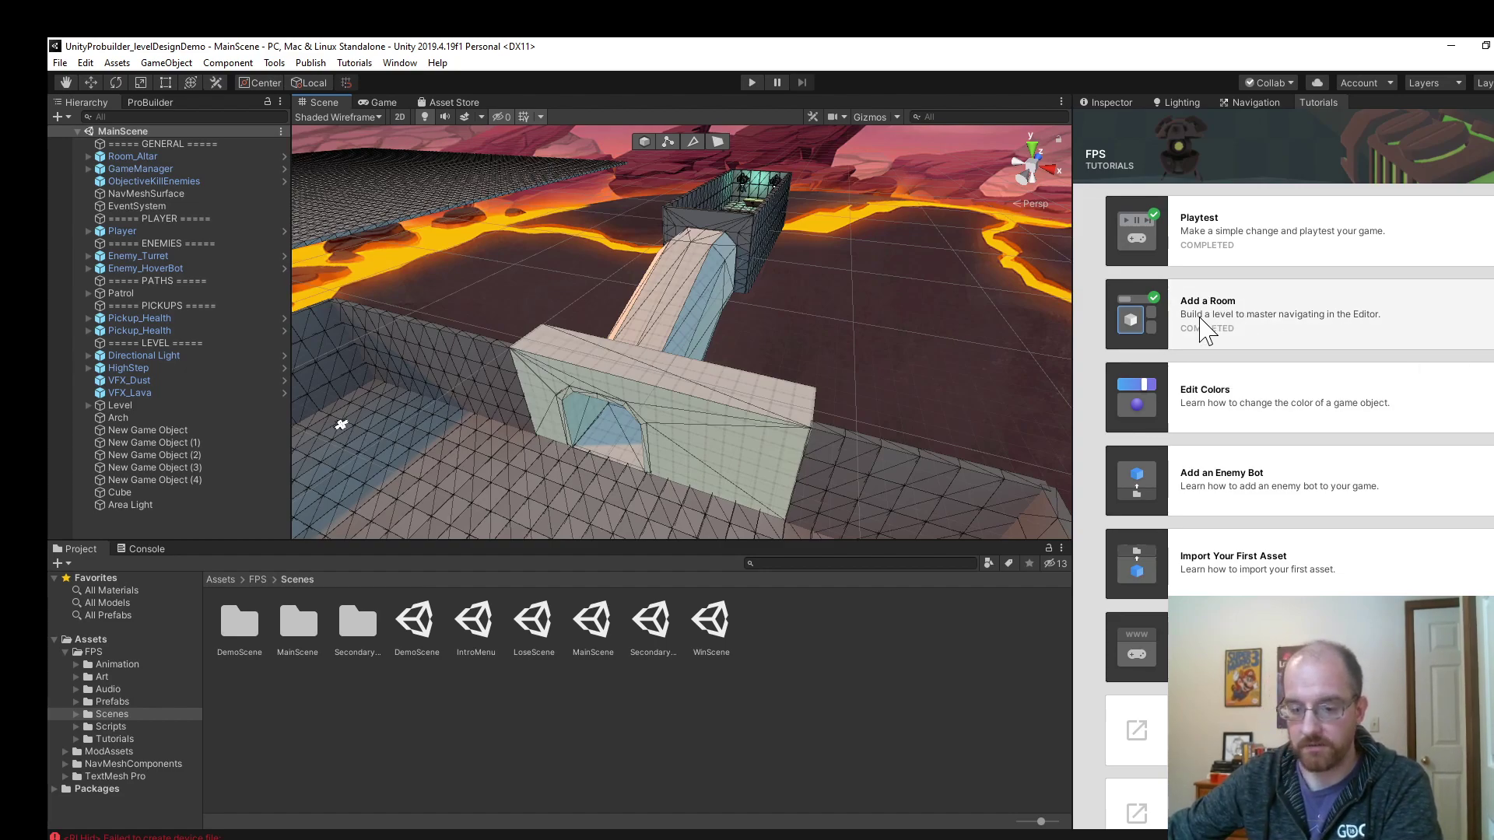
scroll(1232, 340, "down", 3)
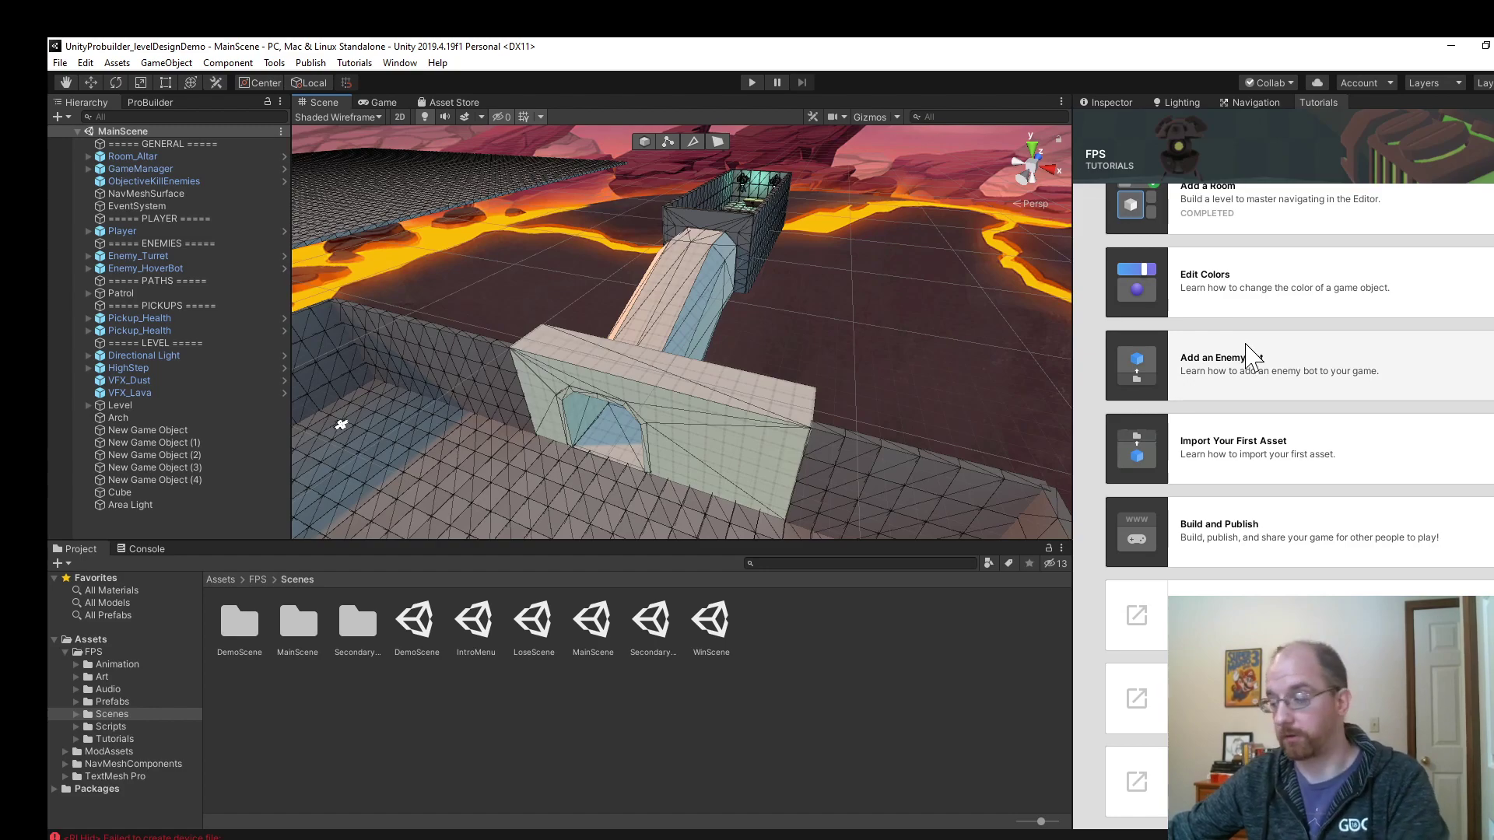
scroll(1248, 354, "up", 3)
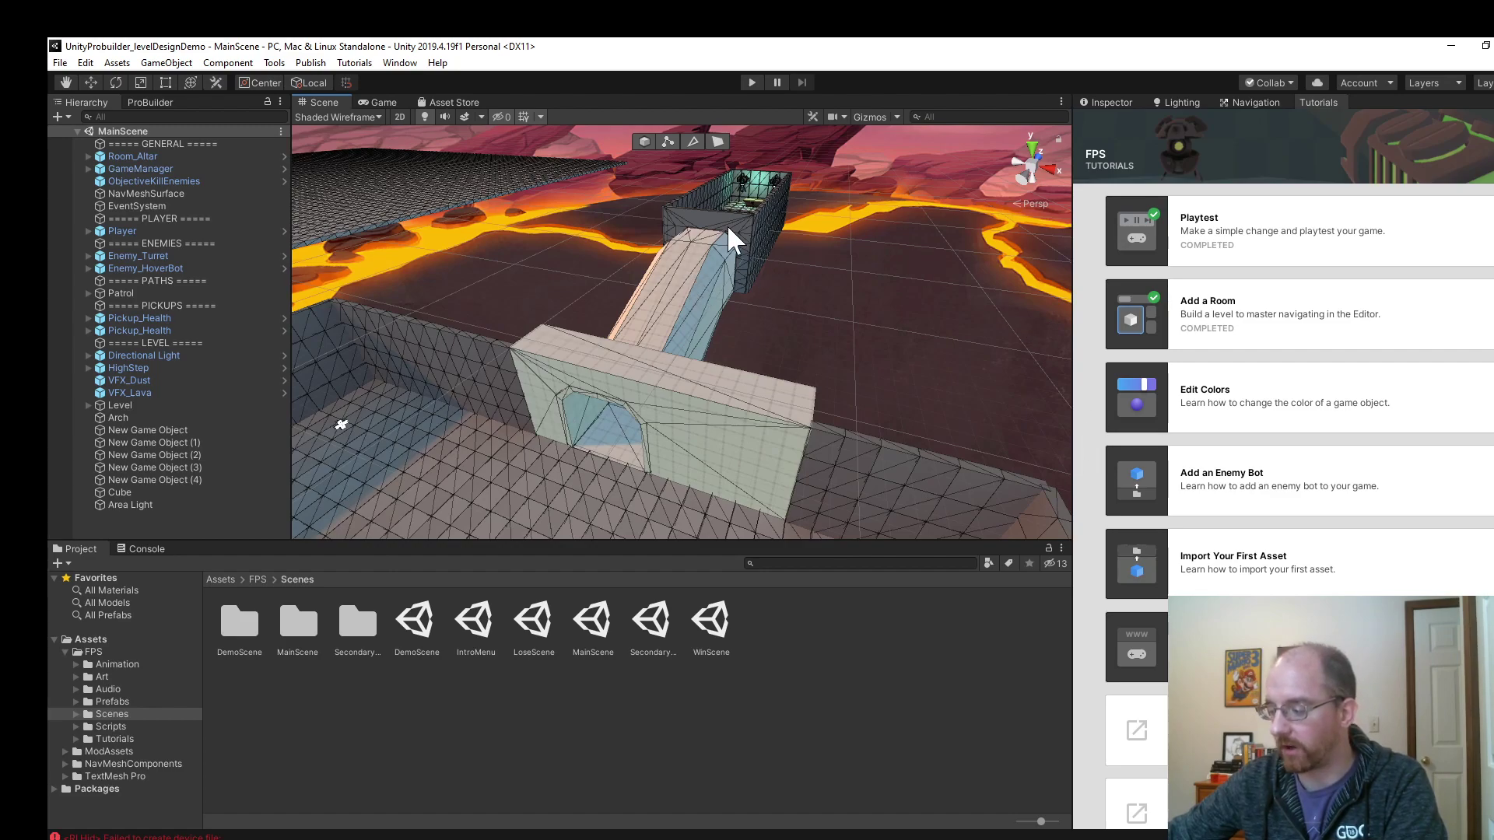
Pick the altar room's big door and wall meshes, finish with the Arch passage selected, and show its properties in the Inspector.
left_click(768, 229)
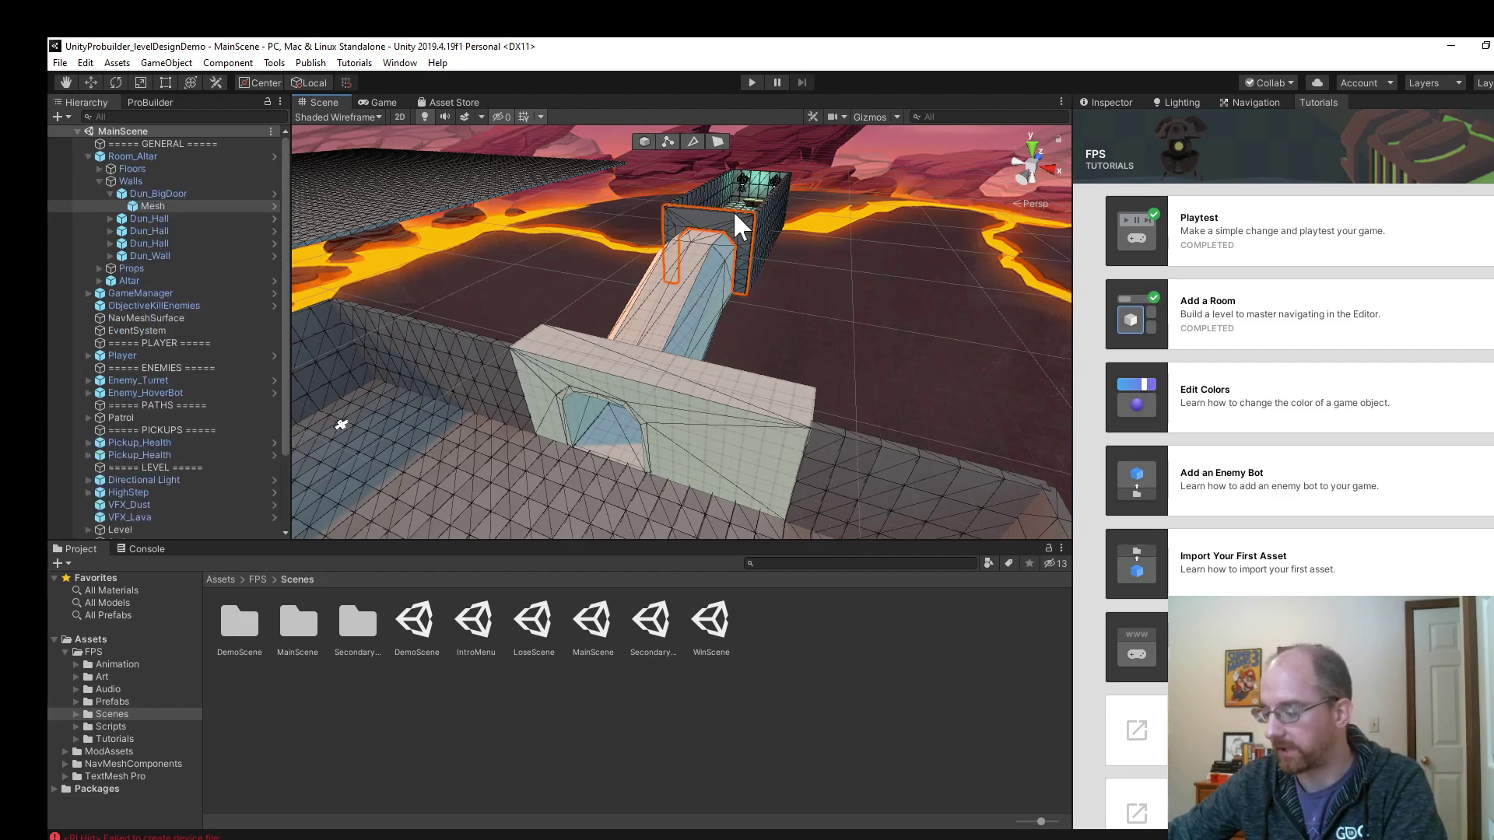
left_click(777, 234)
left_click(681, 218)
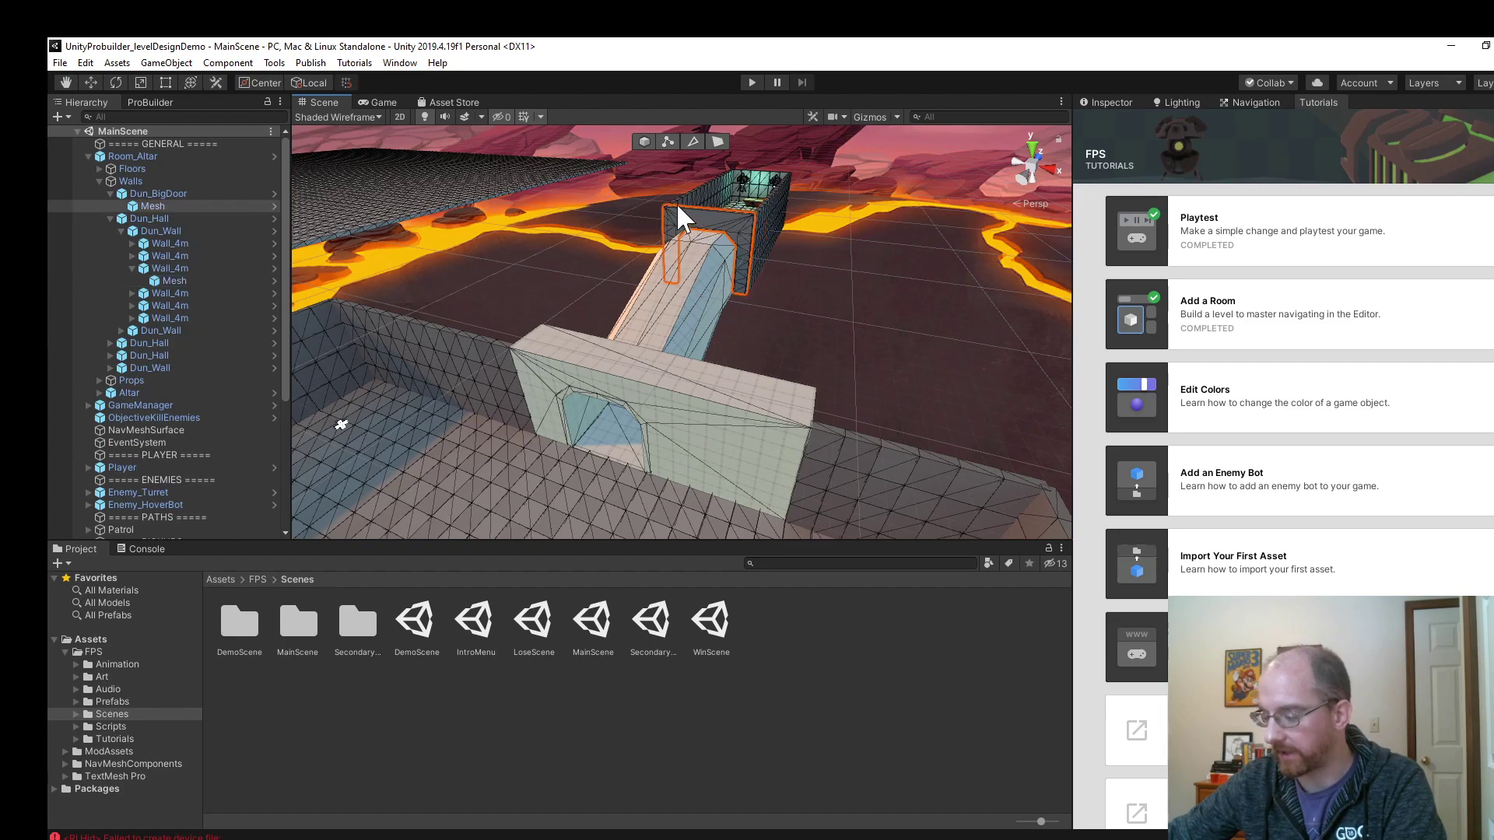
left_click(689, 193)
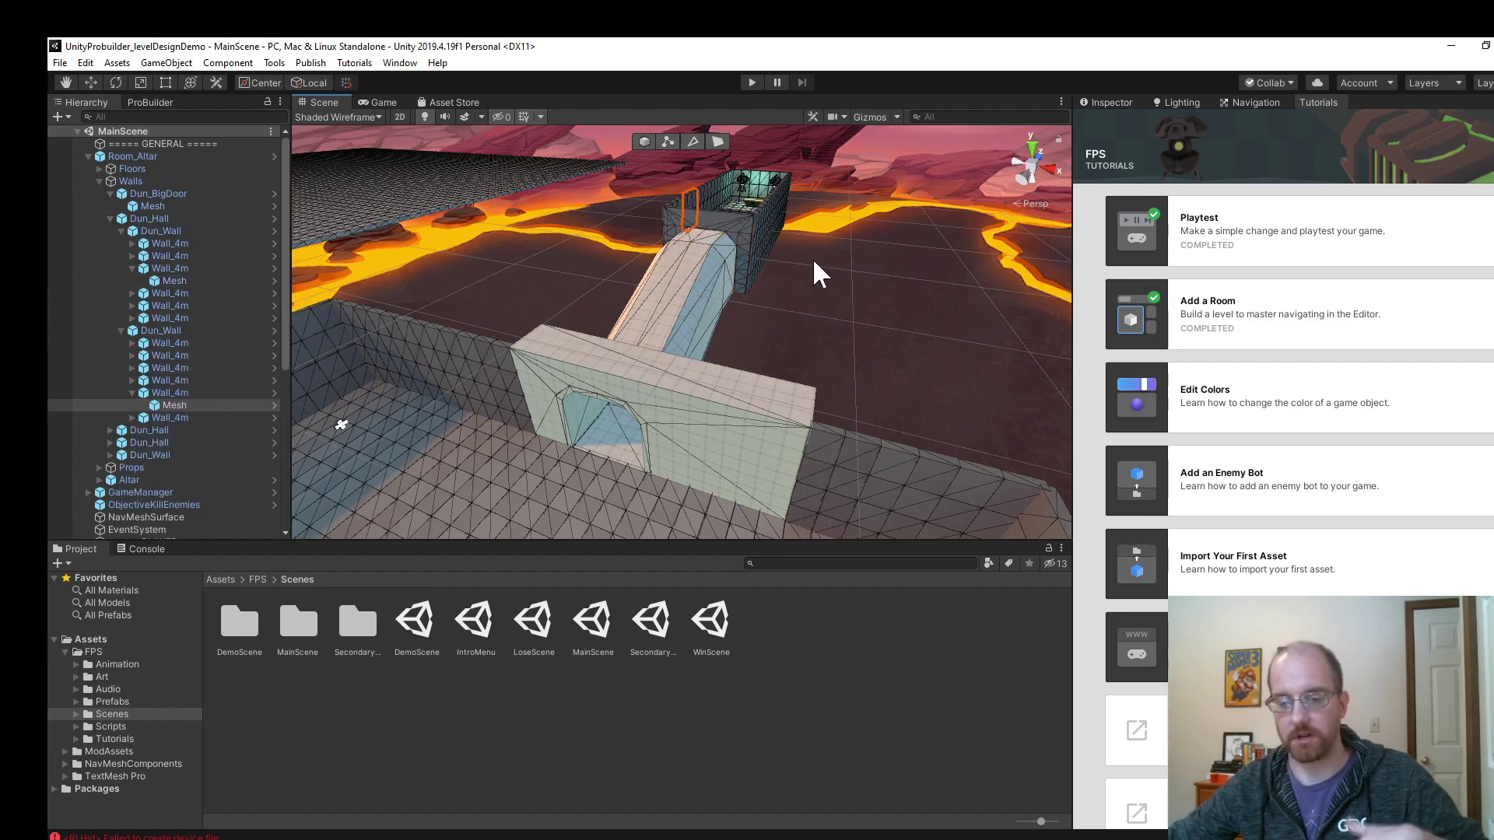
left_click(641, 330)
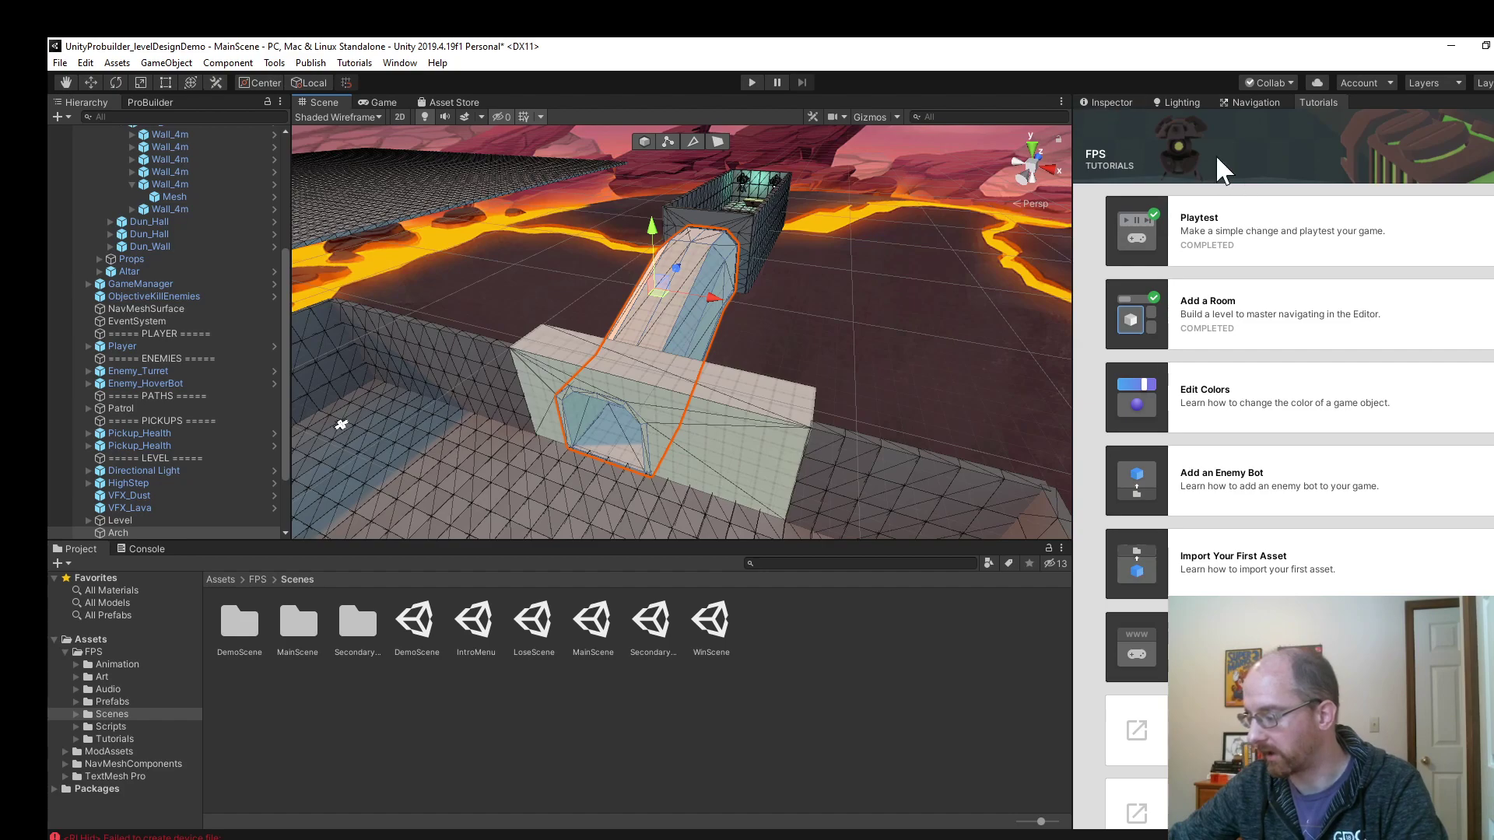
left_click(1108, 109)
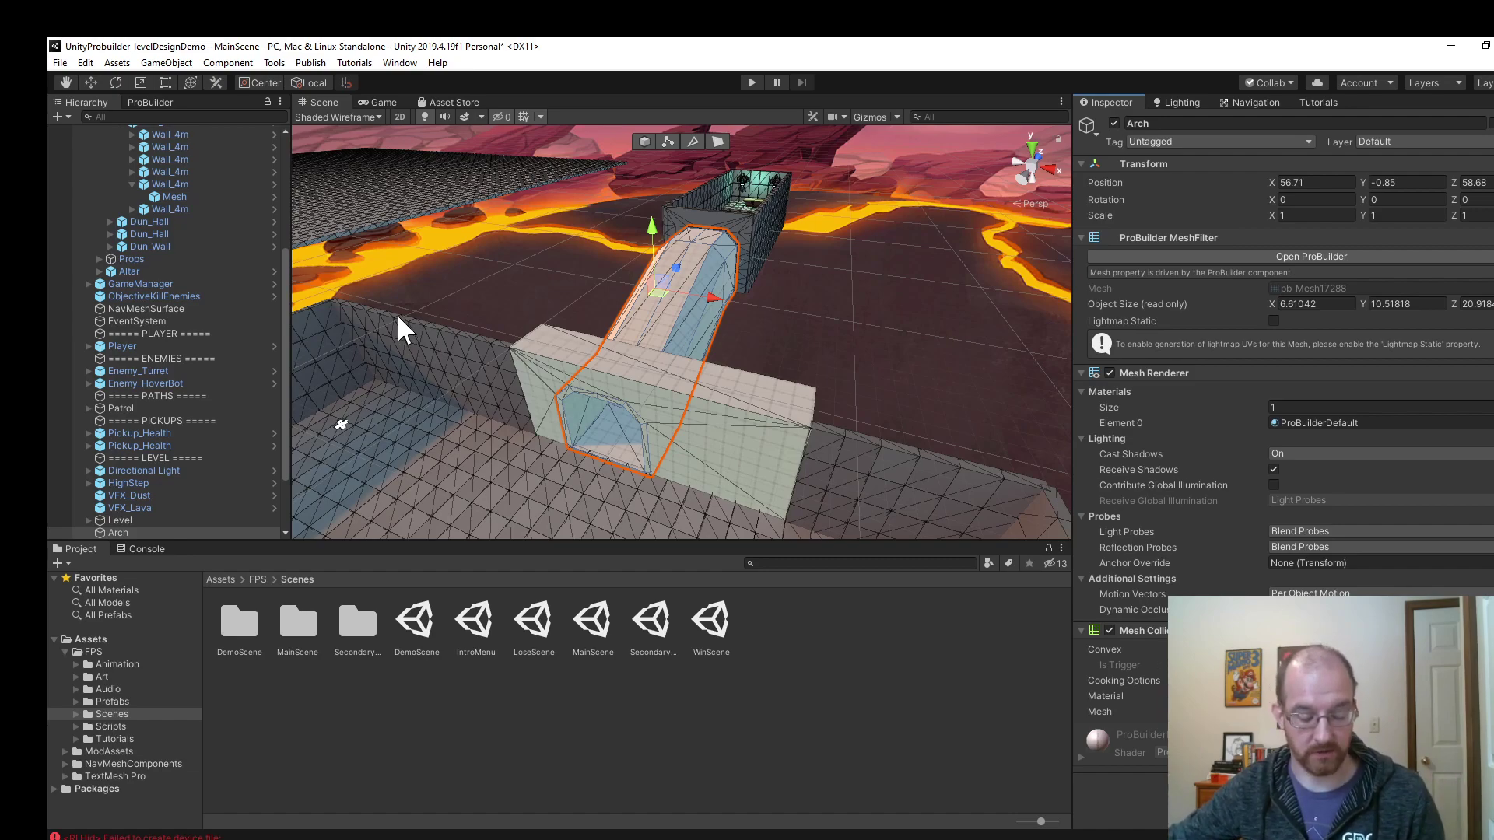
Examine the Arch passage and the rooms it connects from outside and inside at various angles and distances.
left_click_drag(660, 310, 706, 328, "alt")
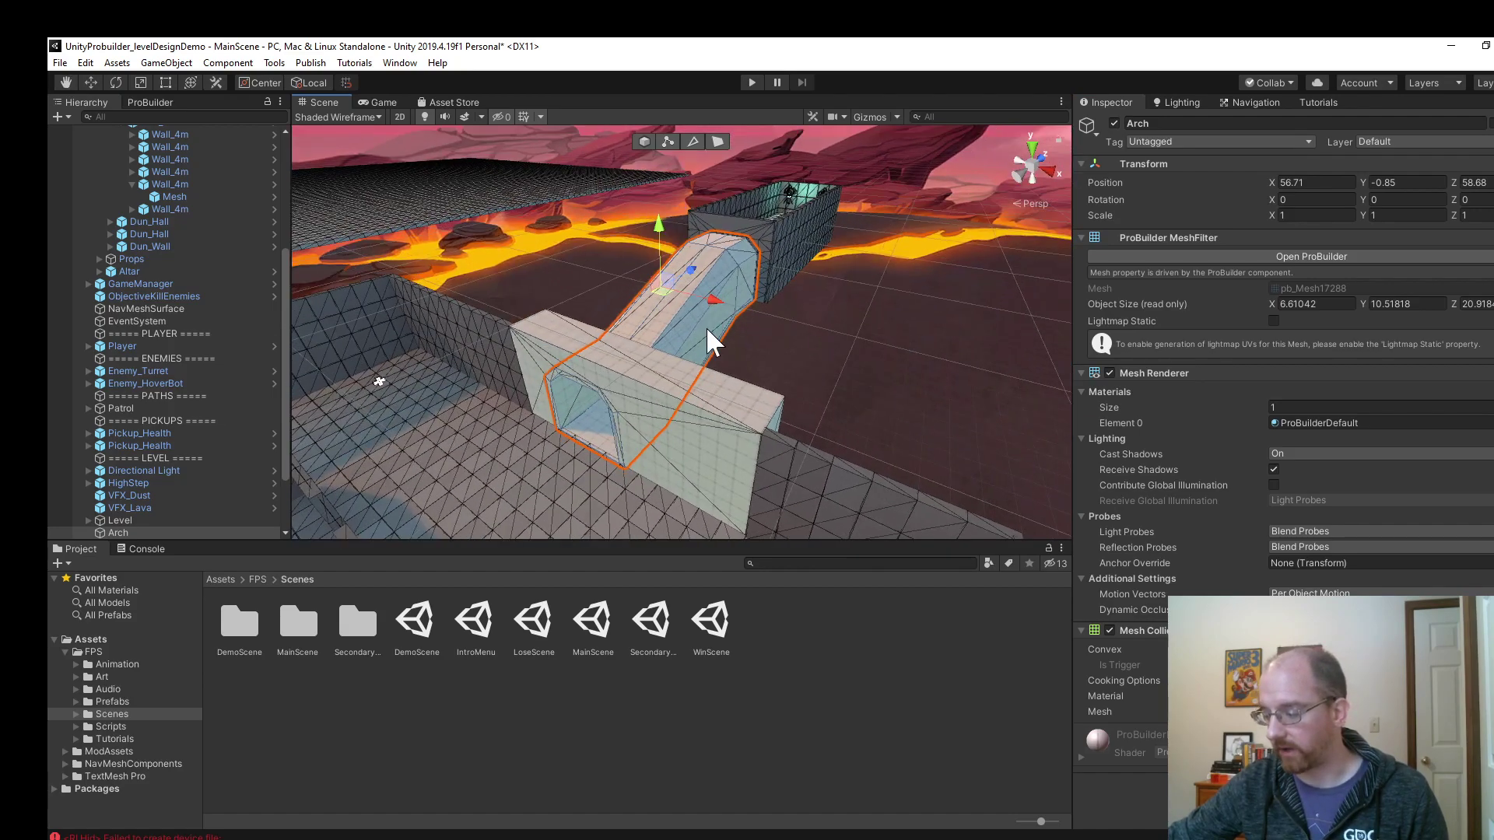
scroll(707, 328, "down", 3)
scroll(707, 329, "down", 2)
scroll(707, 330, "up", 4)
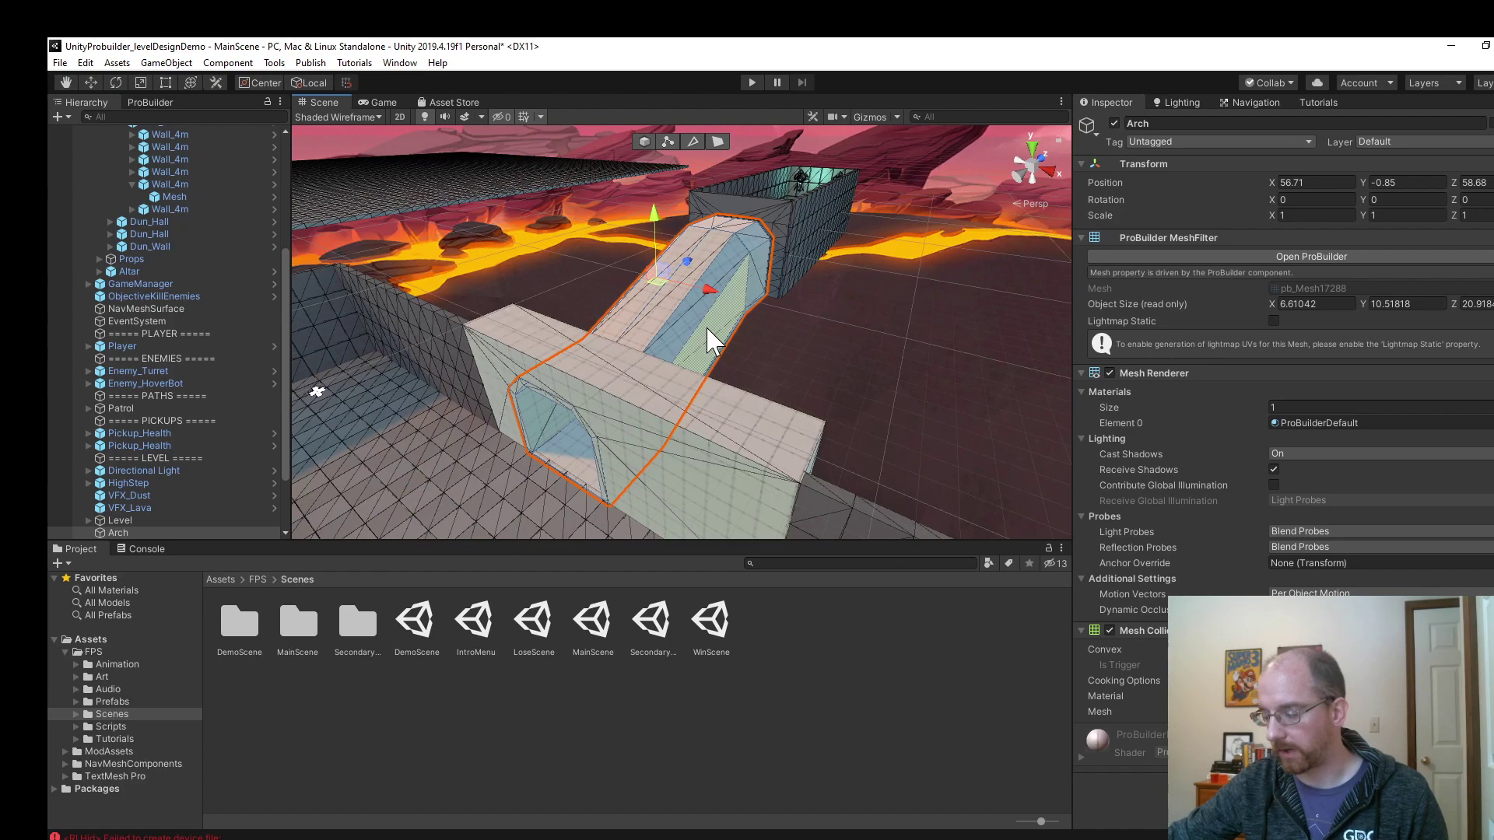
scroll(711, 330, "down", 1)
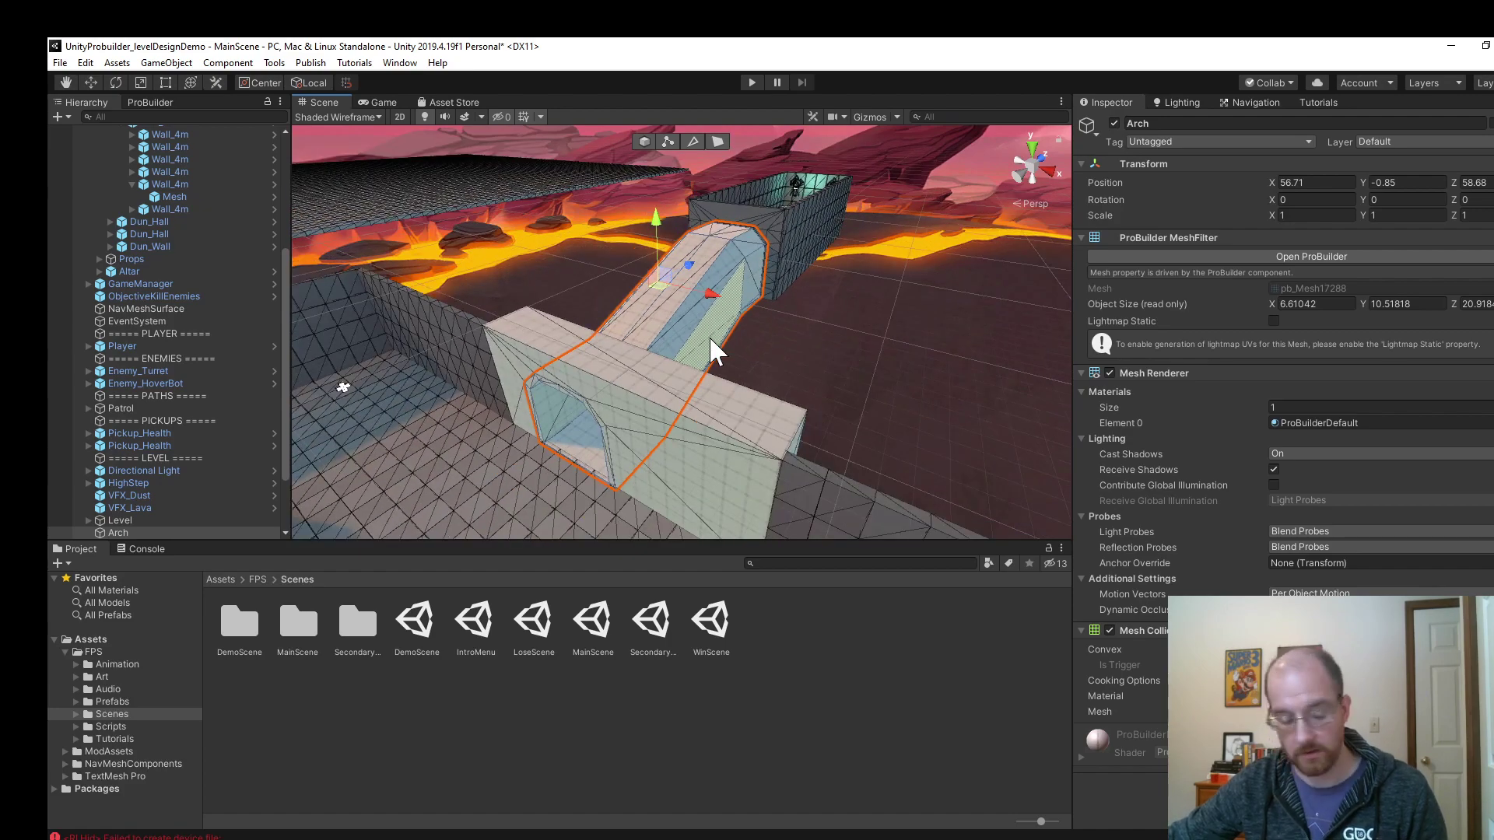
middle_click_drag(711, 348, 660, 335)
key("alt")
left_click_drag(694, 322, 580, 215, "alt")
scroll(1062, 346, "up", 10)
scroll(894, 235, "up", 8)
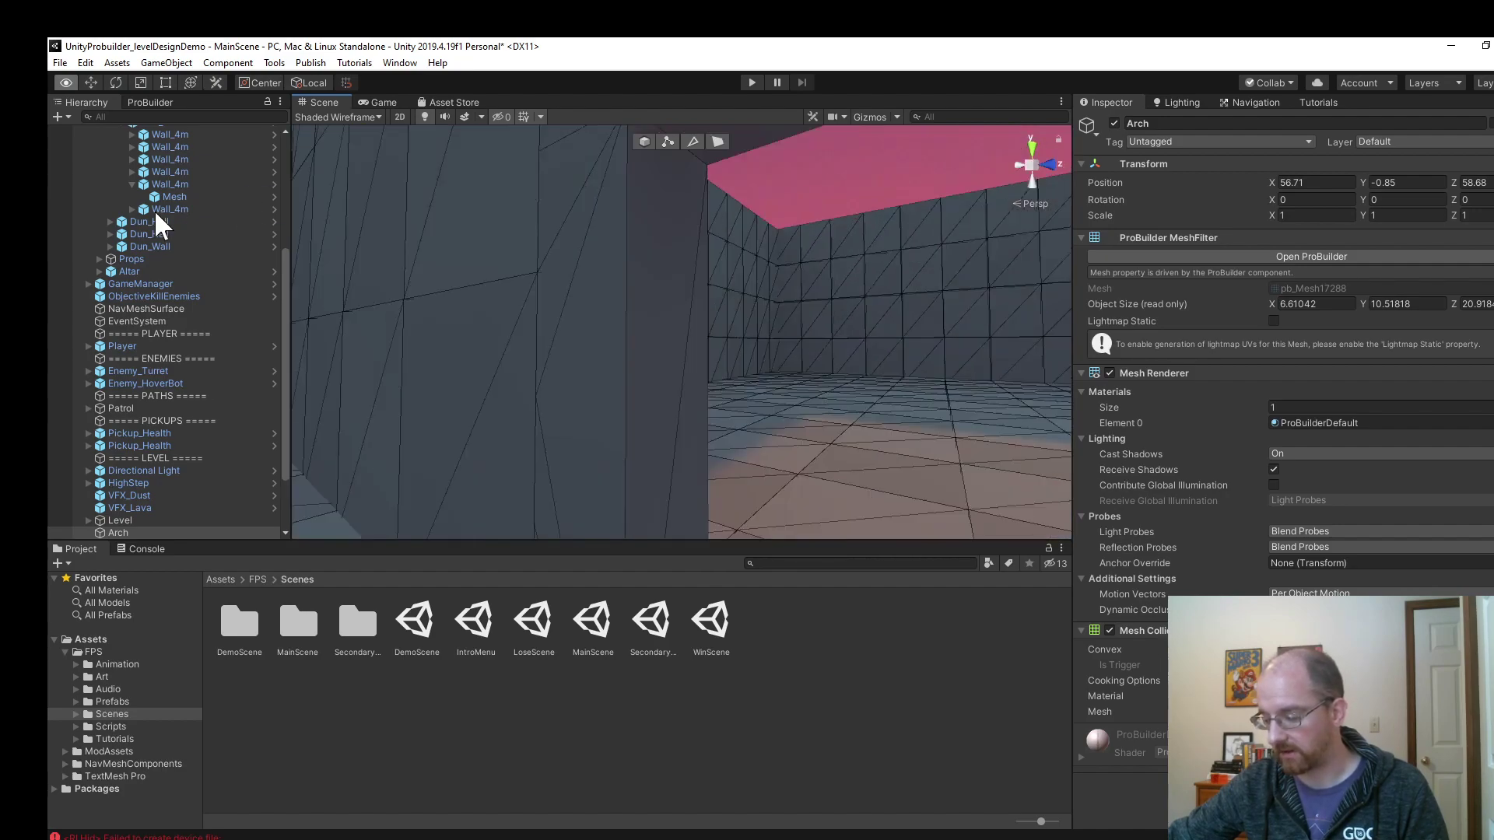
key("f")
key("Up")
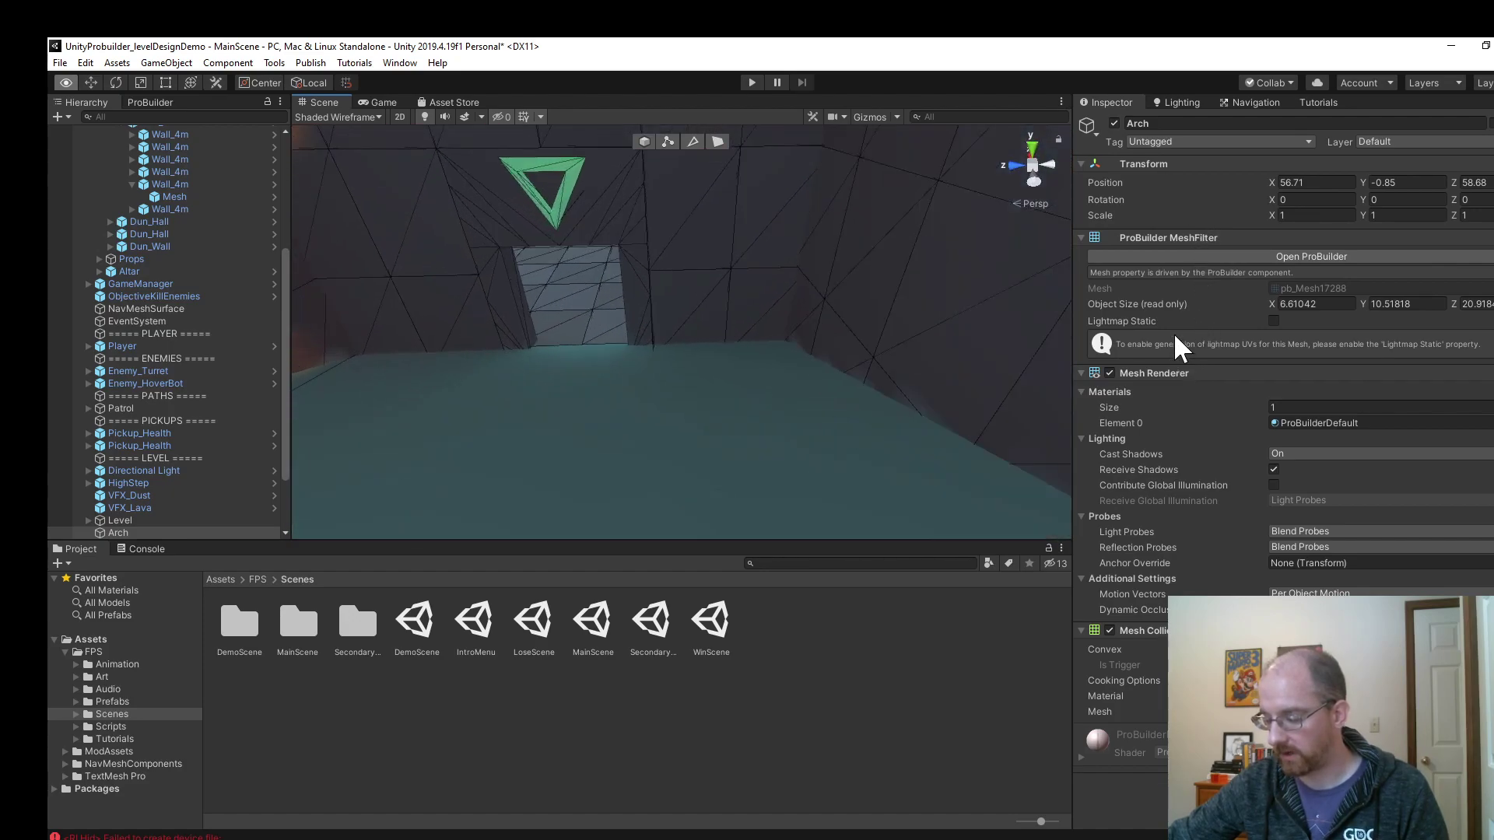
left_click_drag(1058, 202, 694, 343, "alt")
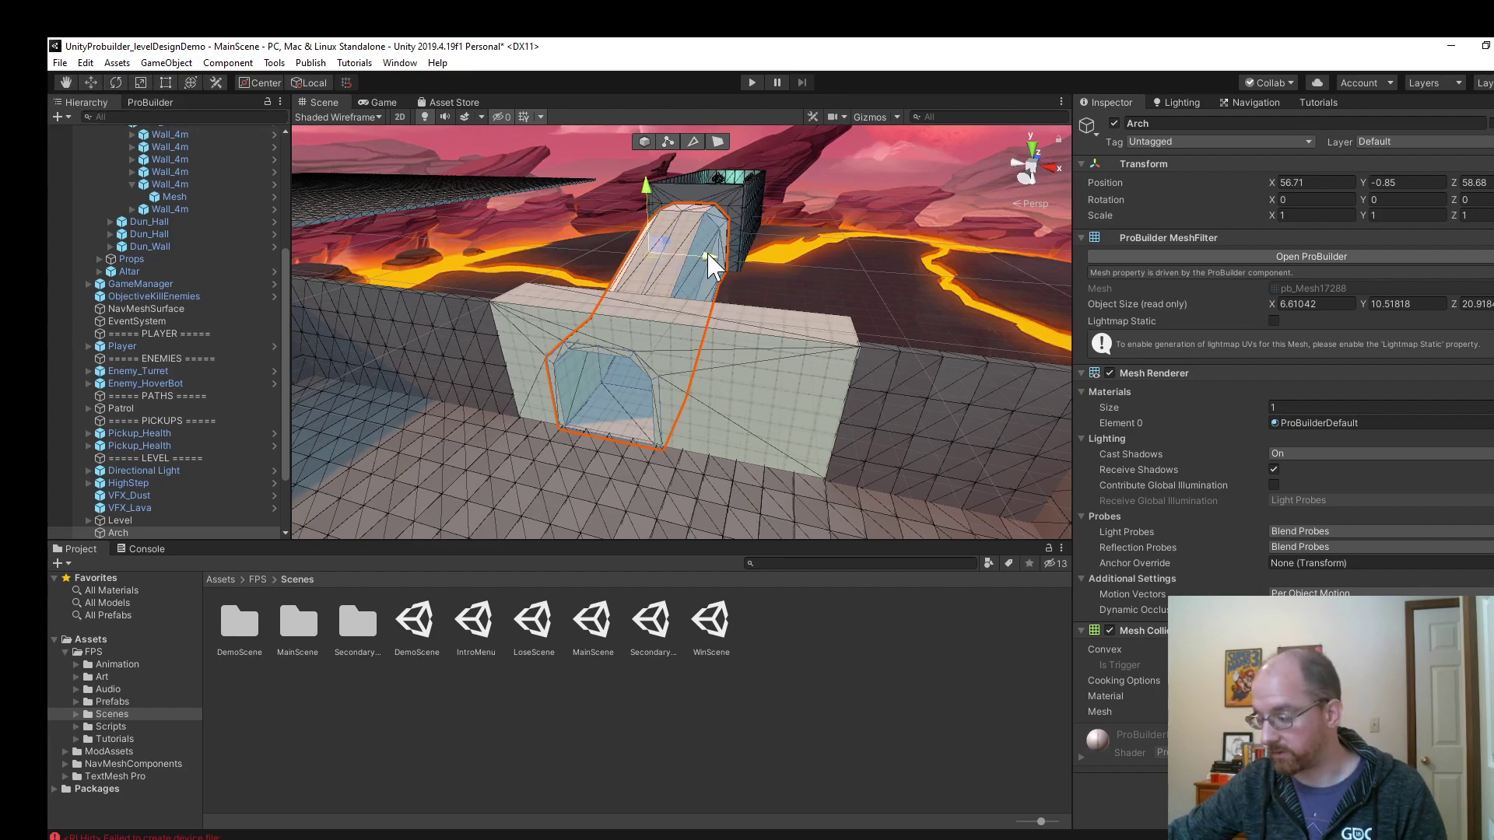
Try moving the Arch sideways along its X axis and undo the move.
left_click_drag(742, 255, 668, 246)
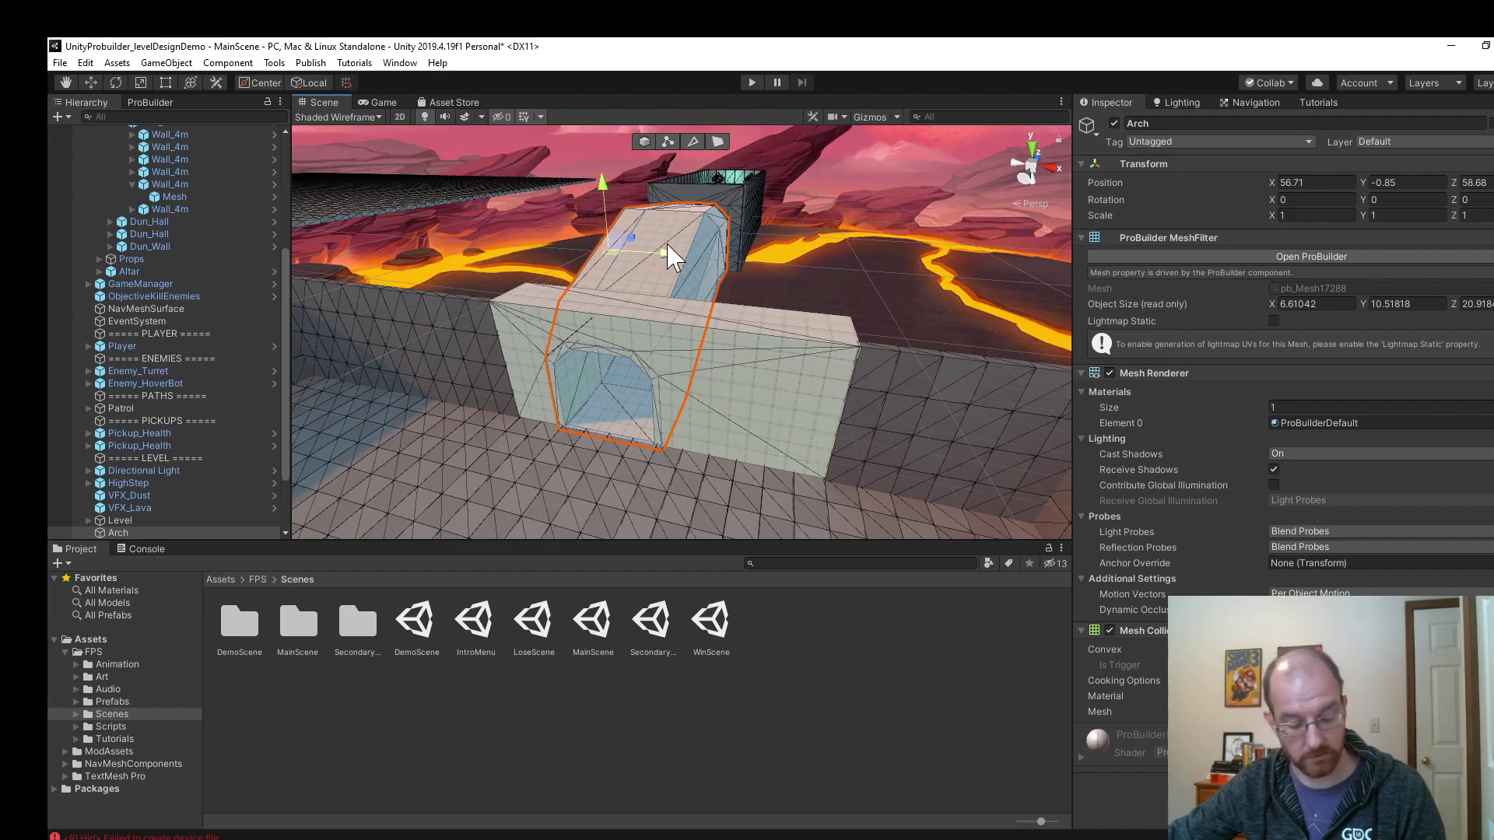
key("ctrl+z")
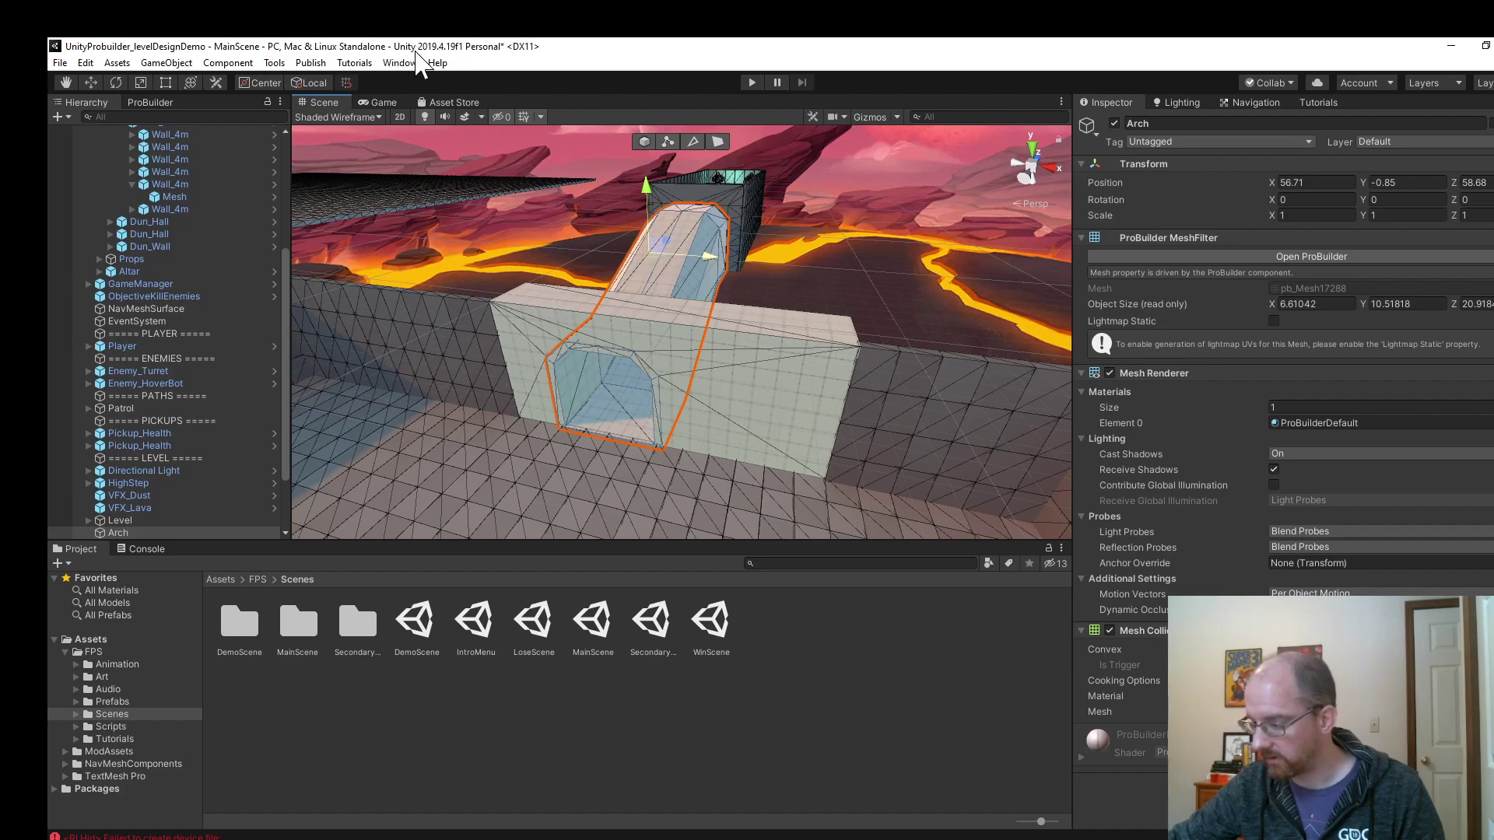
mouse_move(713, 839)
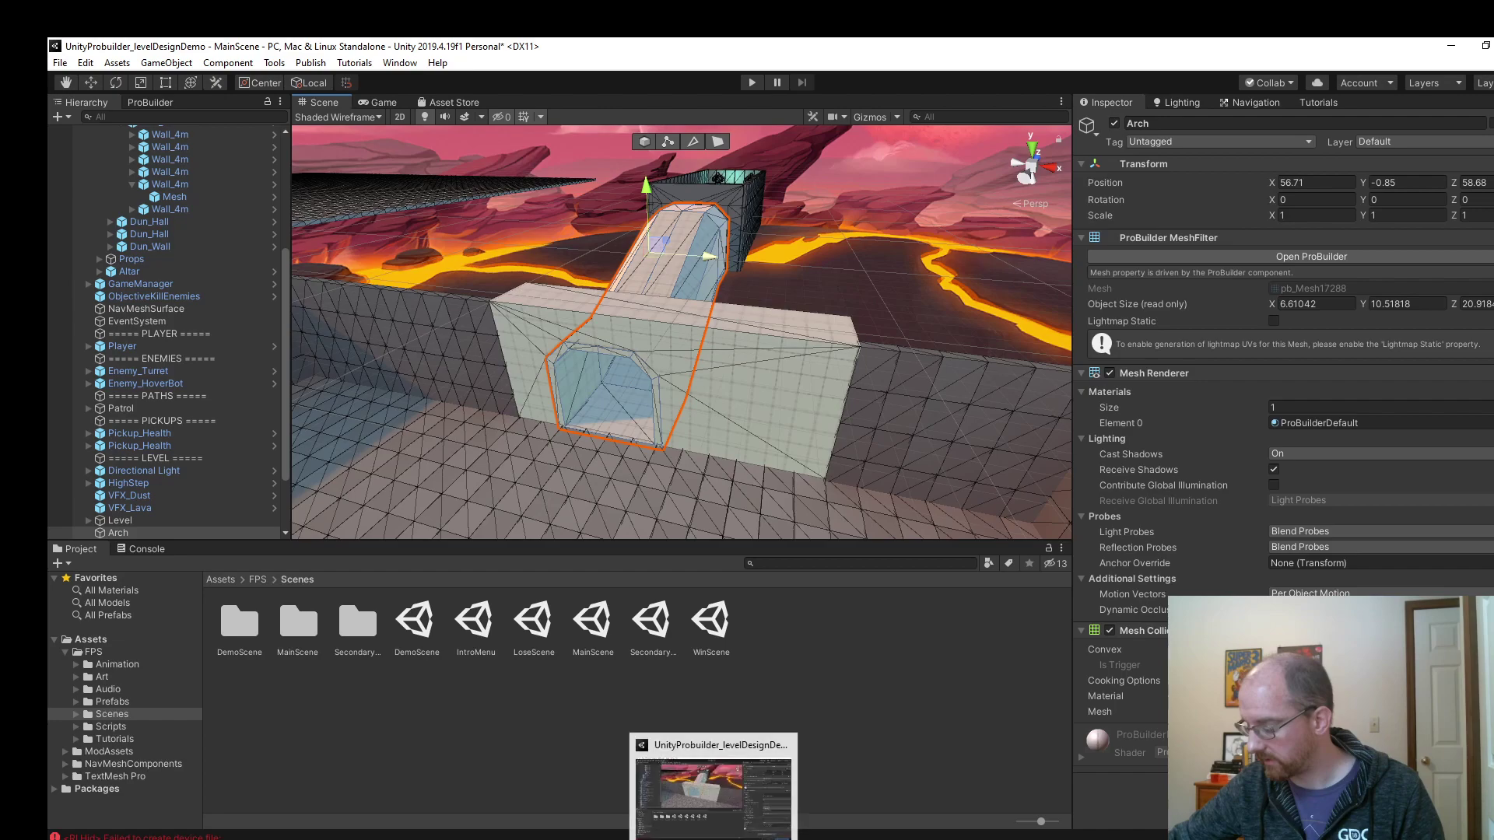
left_click(709, 788)
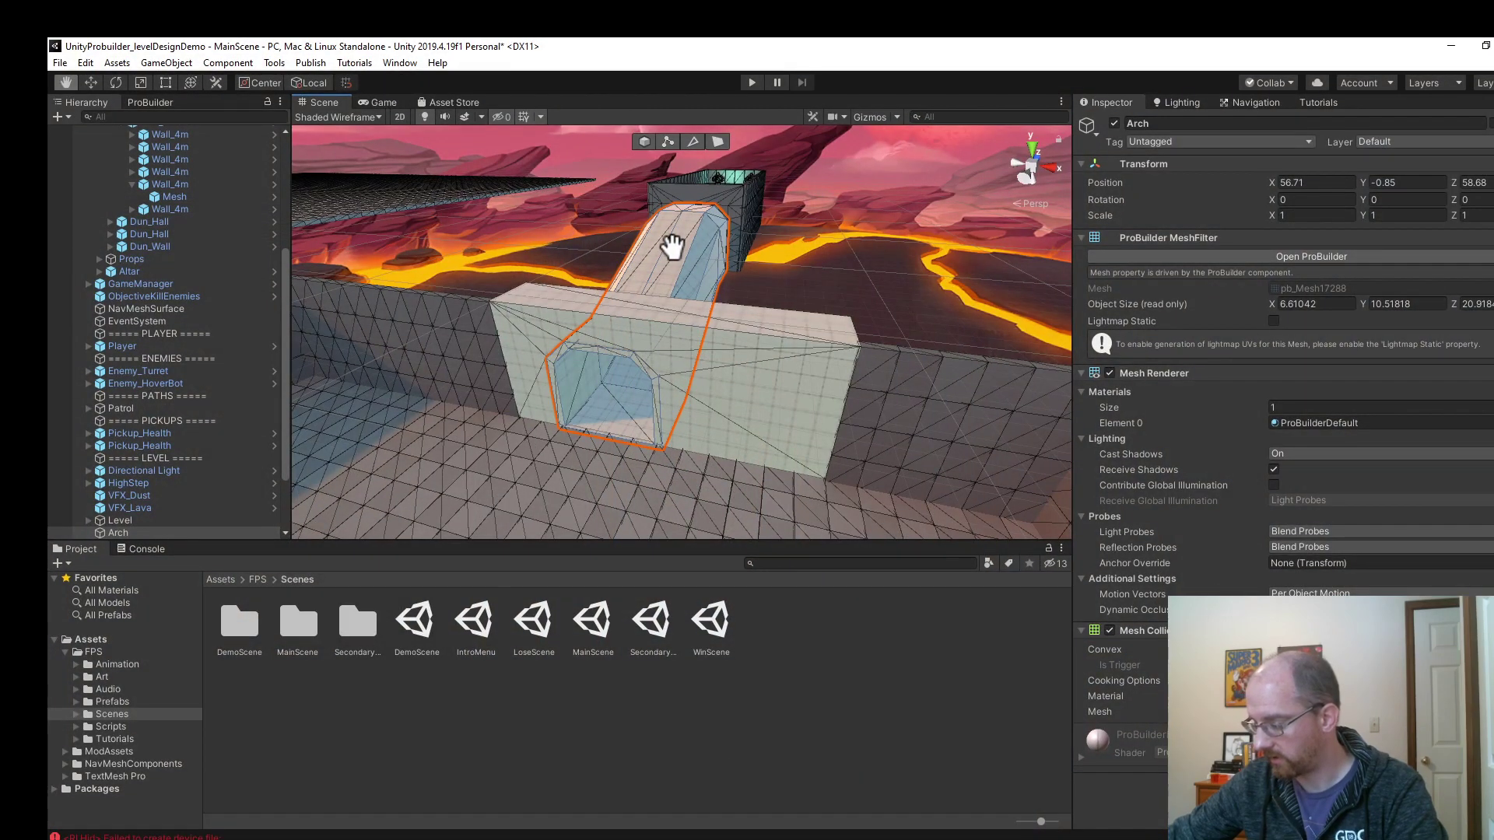
Try rotating the Arch with the Rotate tool and undo the rotation.
key("e")
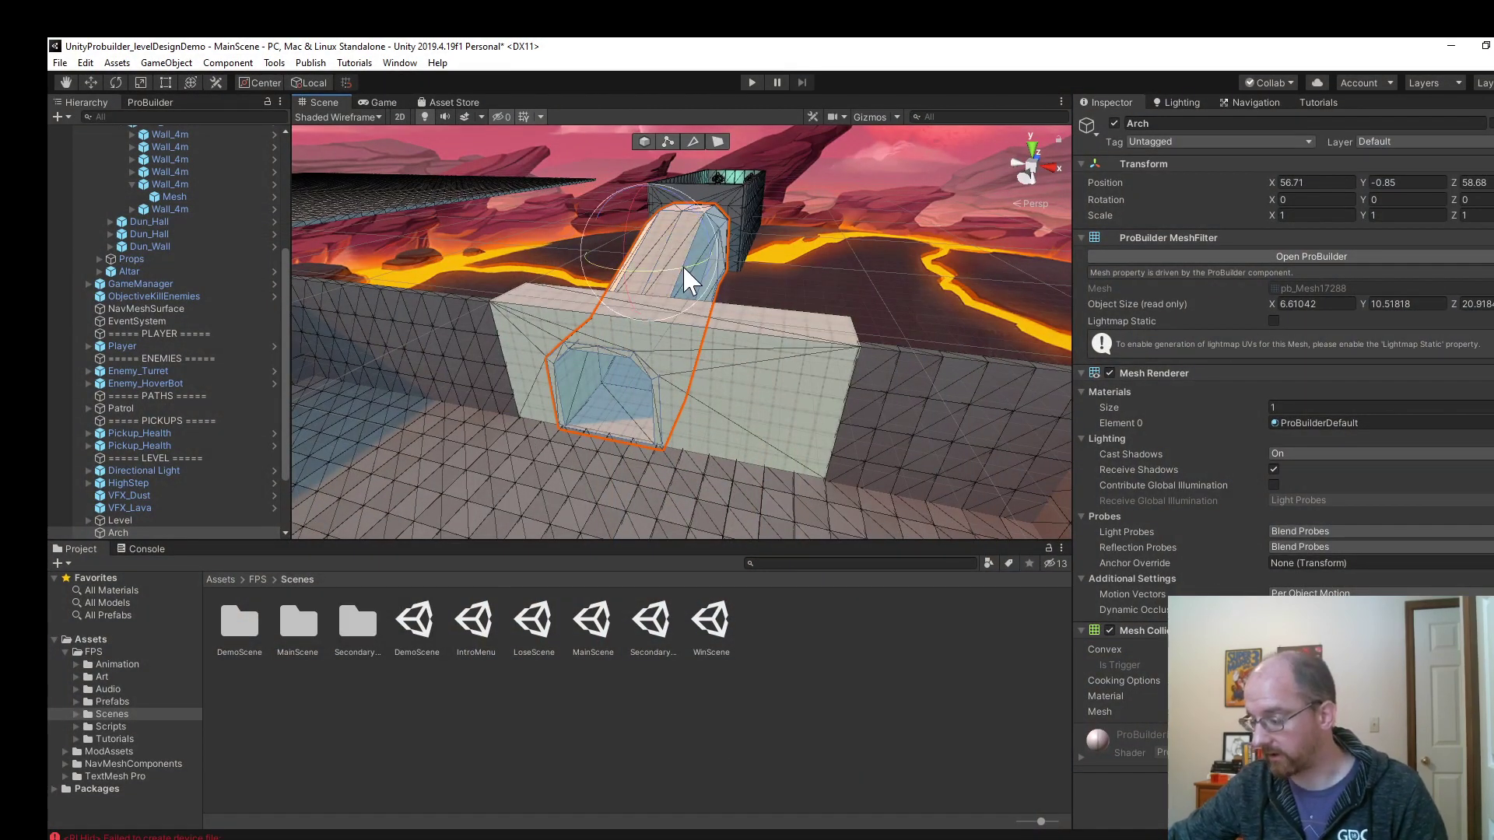
left_click(833, 258)
left_click(708, 284)
left_click_drag(658, 298, 789, 313)
key("ctrl+z")
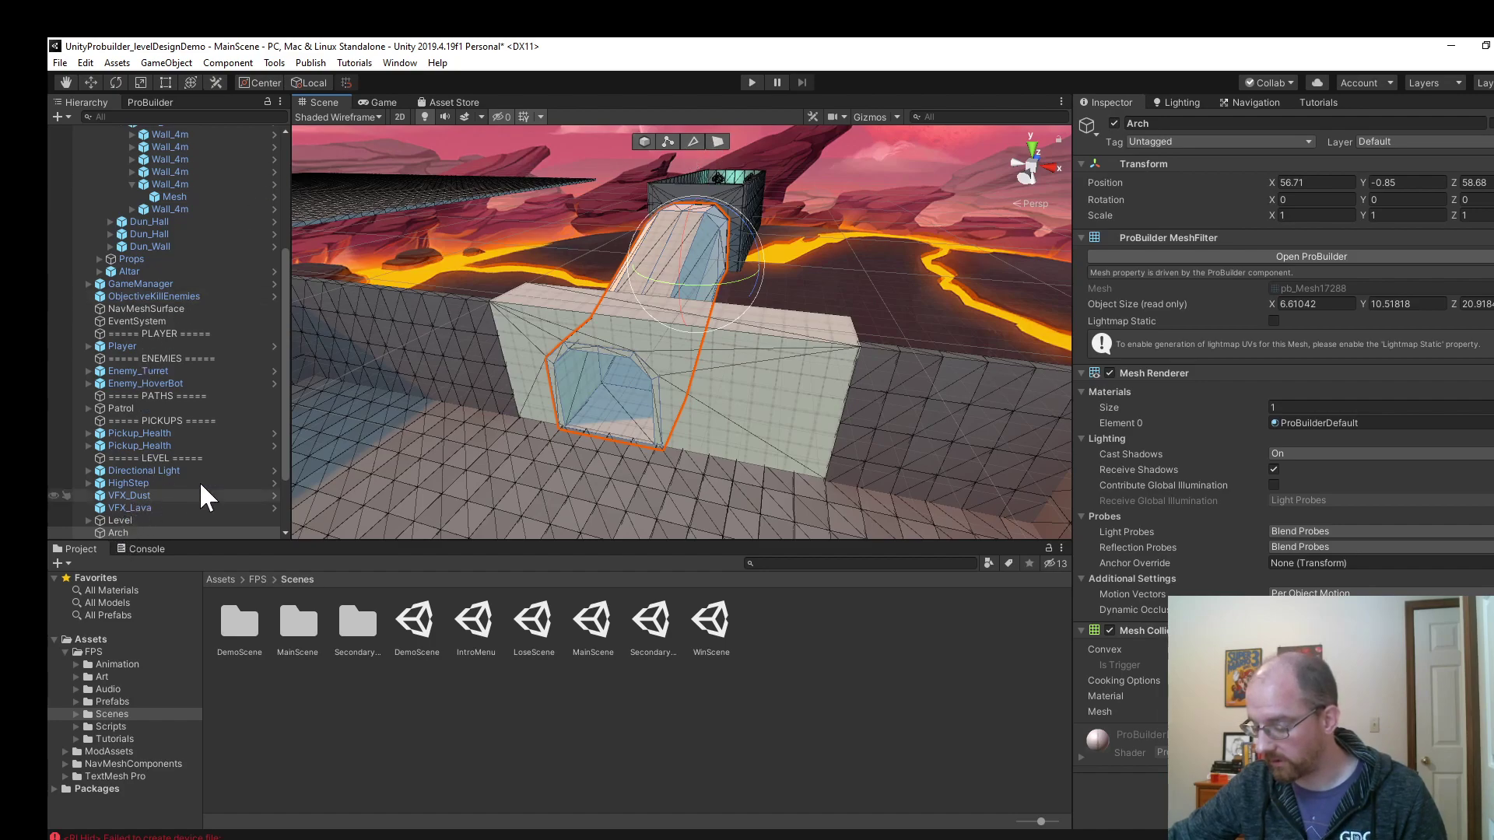
Bring up the Scale tool's handles on the selected Arch passage.
left_click_drag(700, 490, 369, 398, "alt")
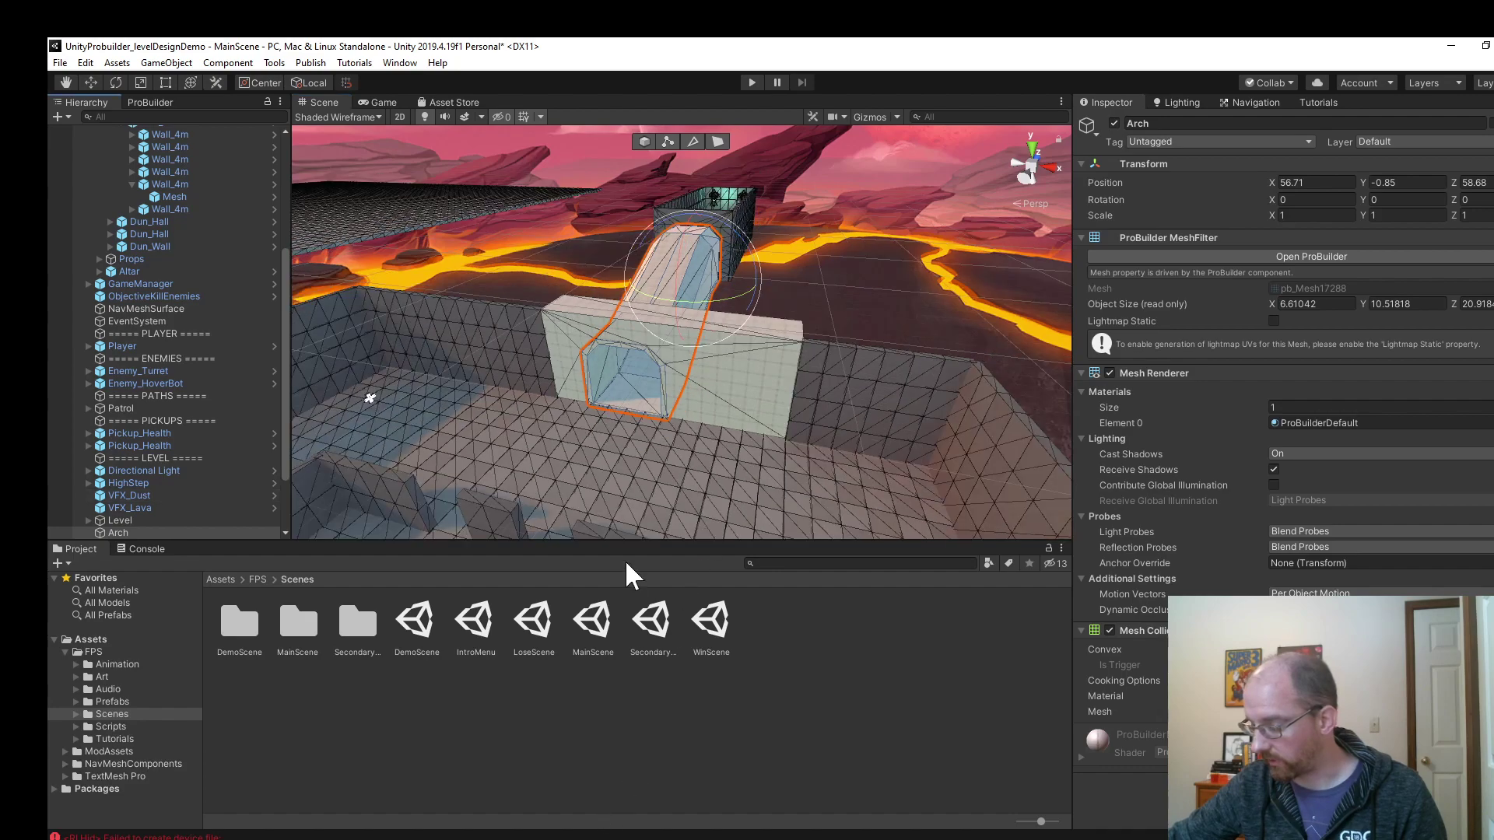
scroll(591, 308, "up", 3)
key("r")
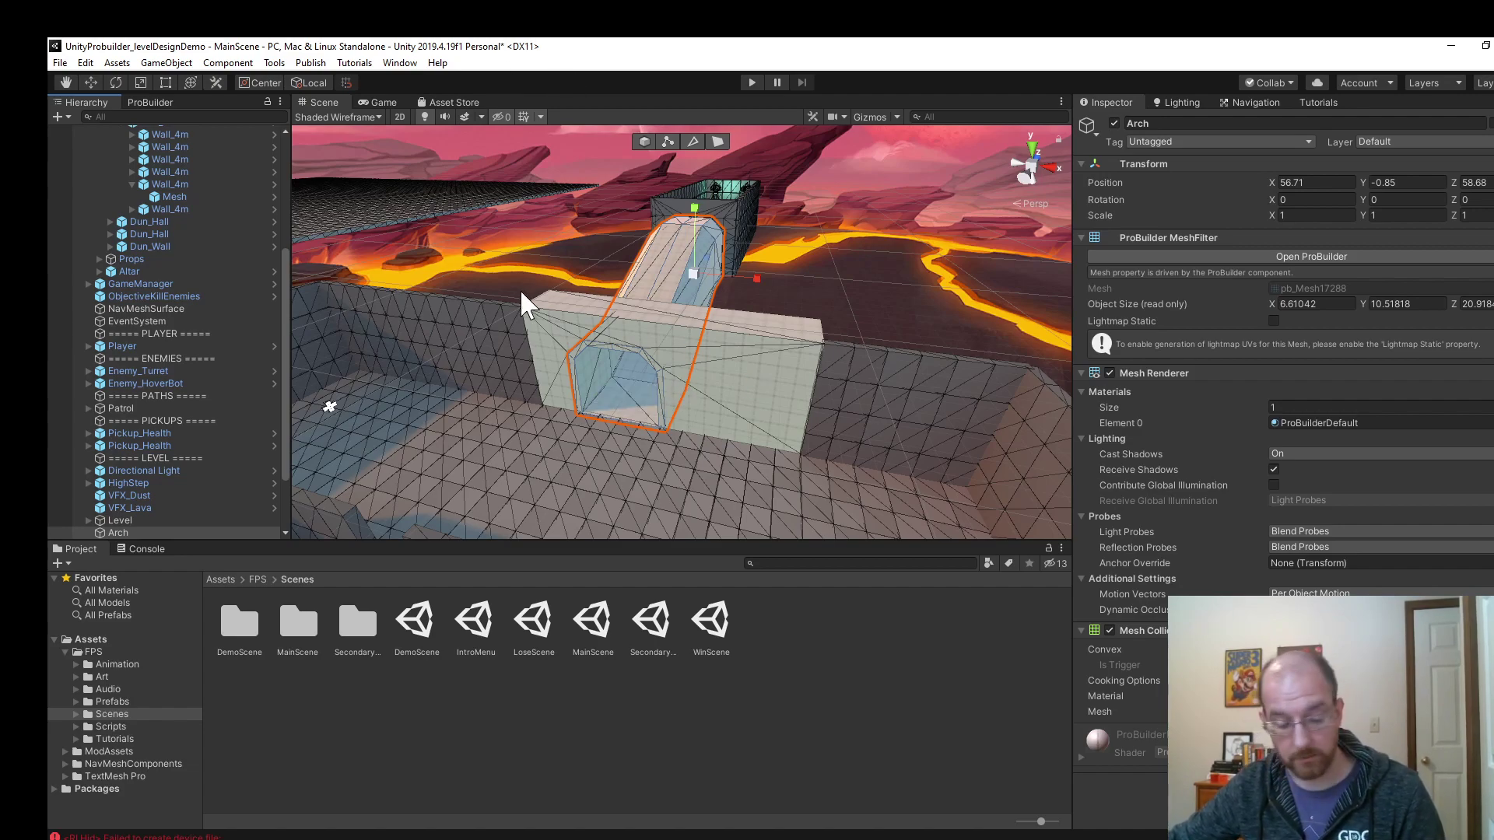
Start Play mode and take control of the first-person player in the Game view.
left_click(749, 81)
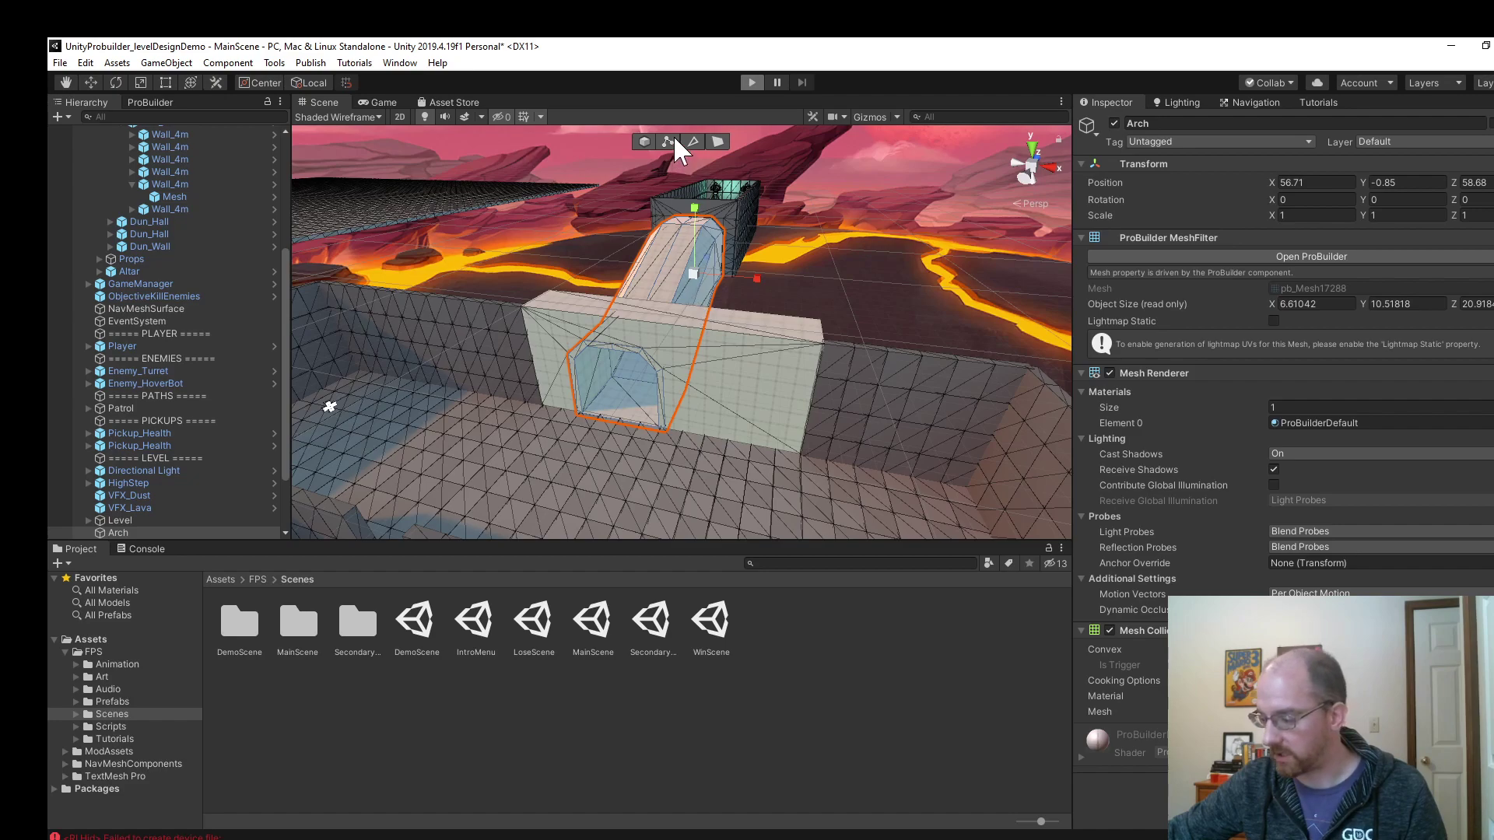
left_click(751, 83)
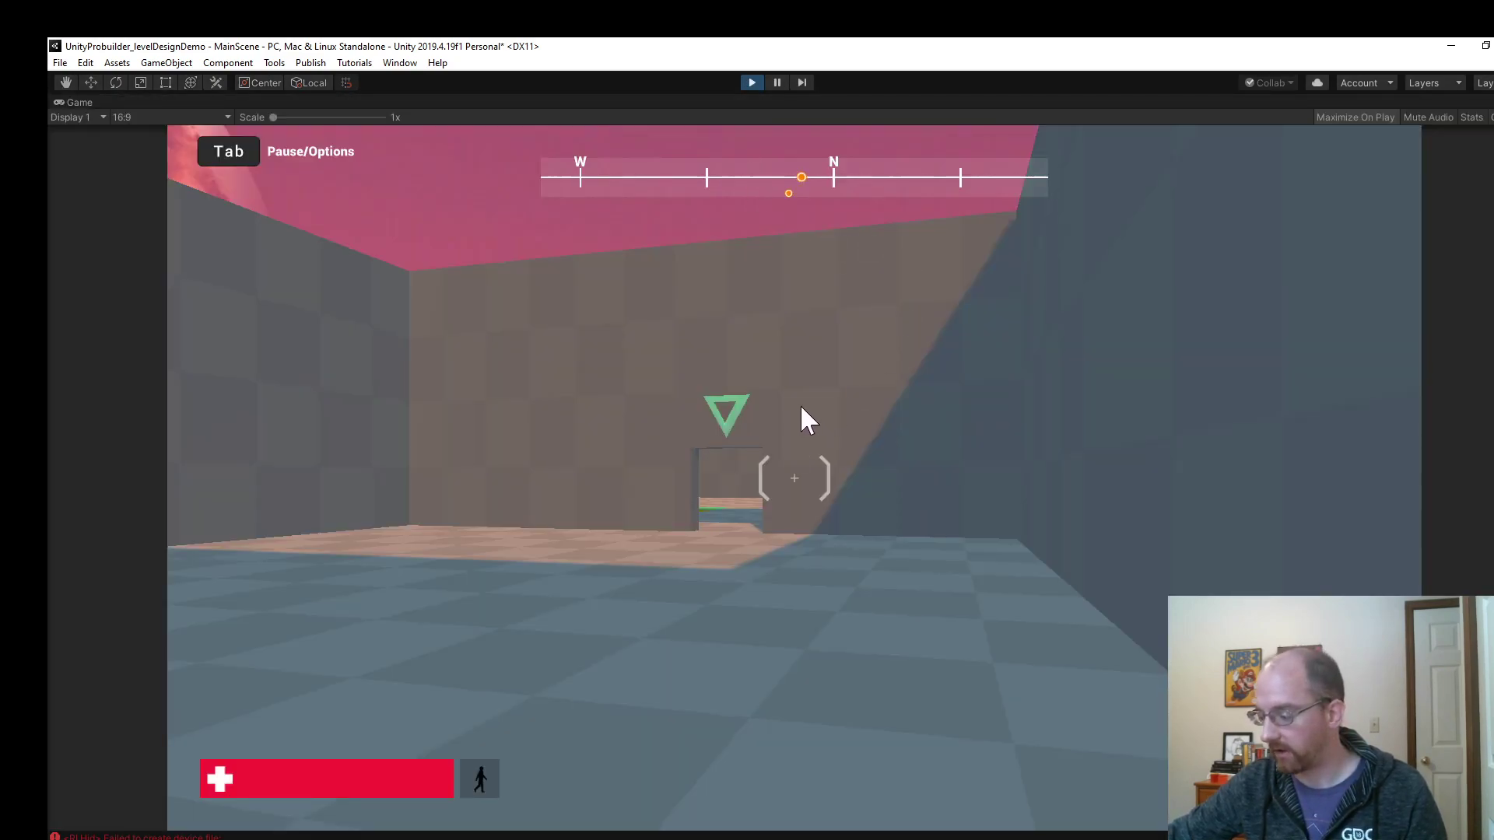
left_click(862, 470)
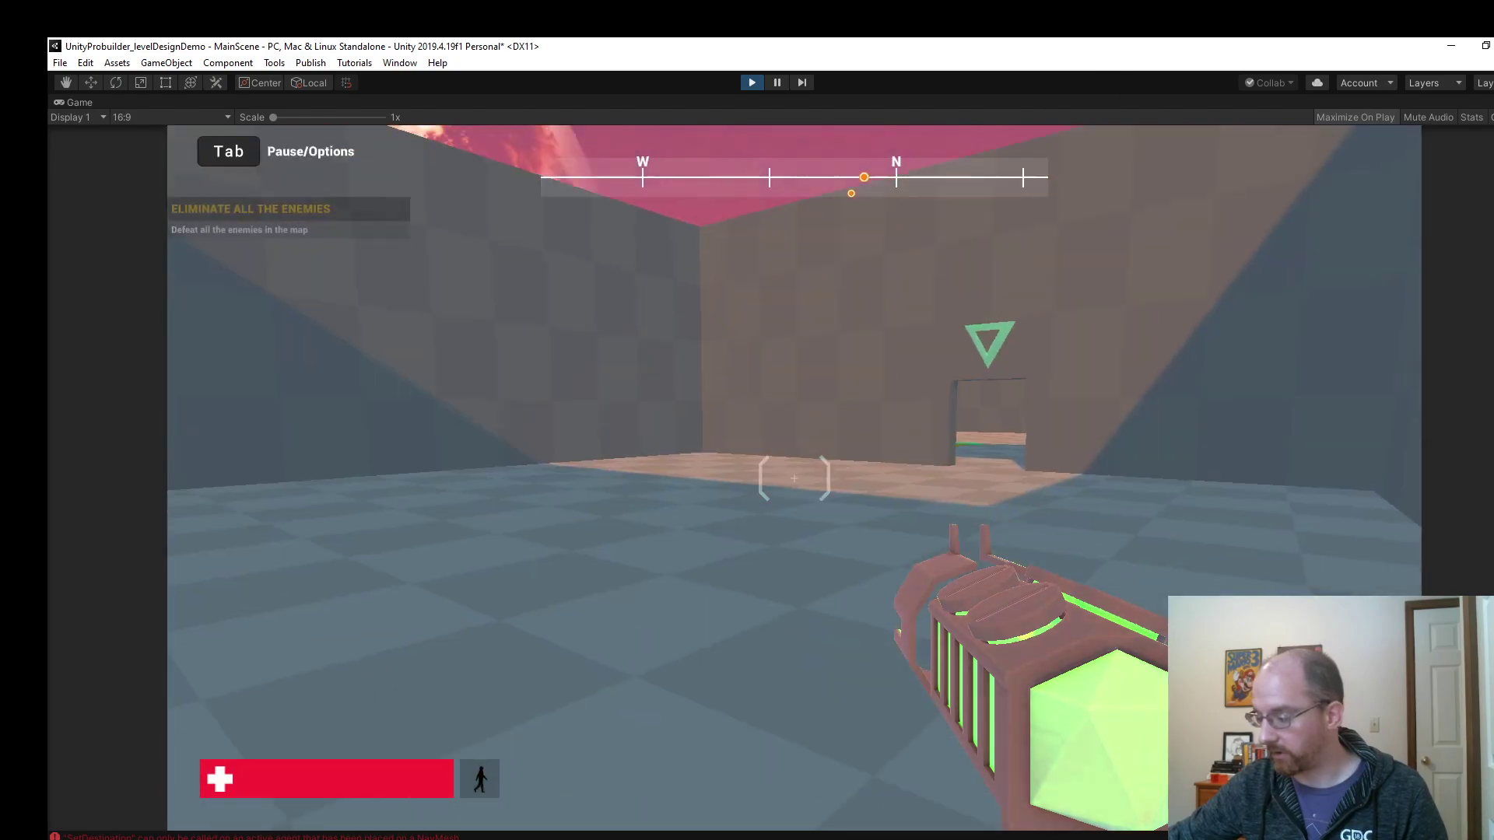
Examine the starting room and the doorway marked with a green triangle from various distances and angles as the player.
key("w")
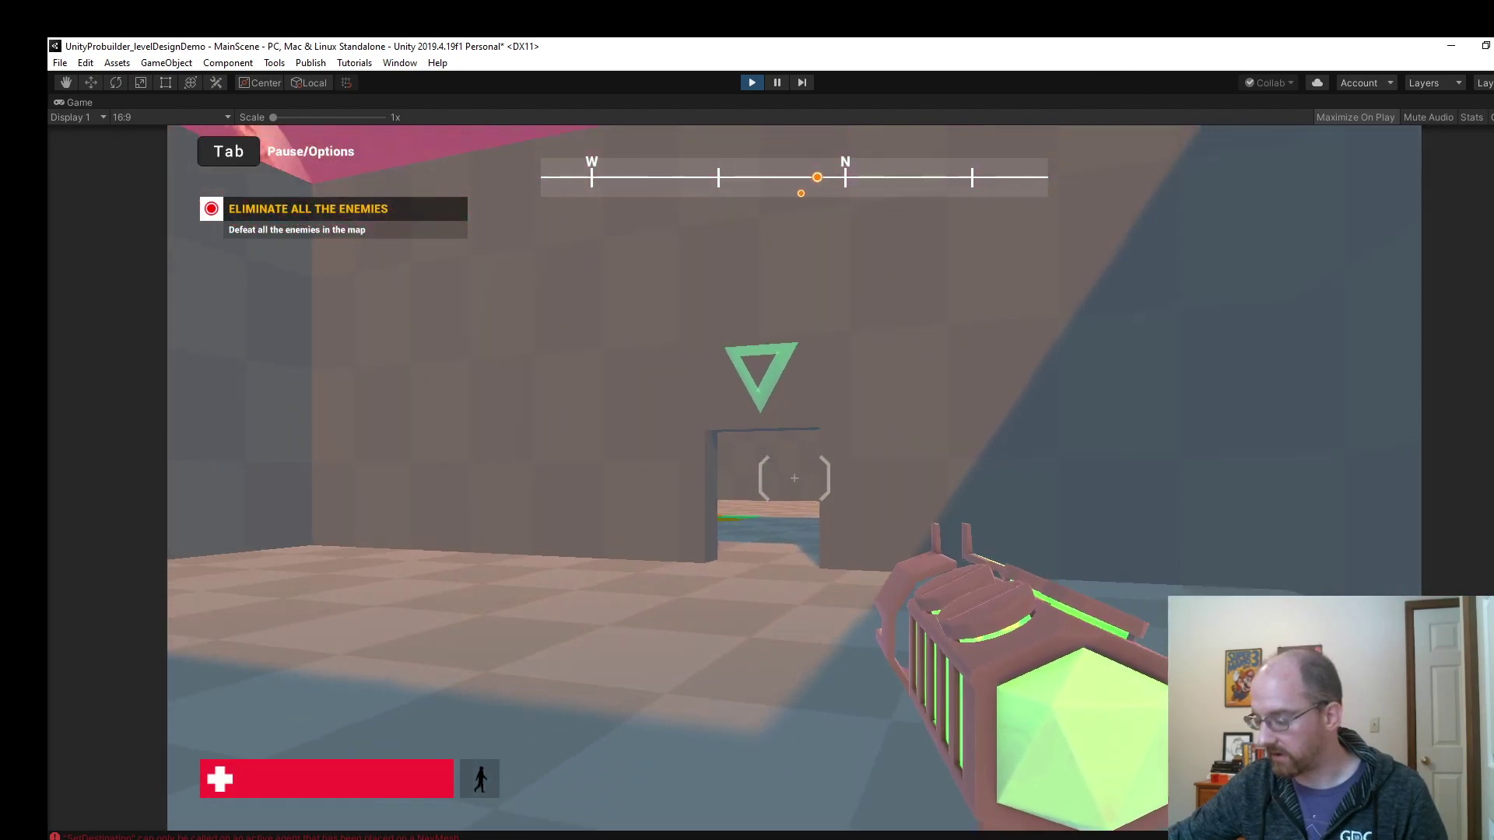
key("w")
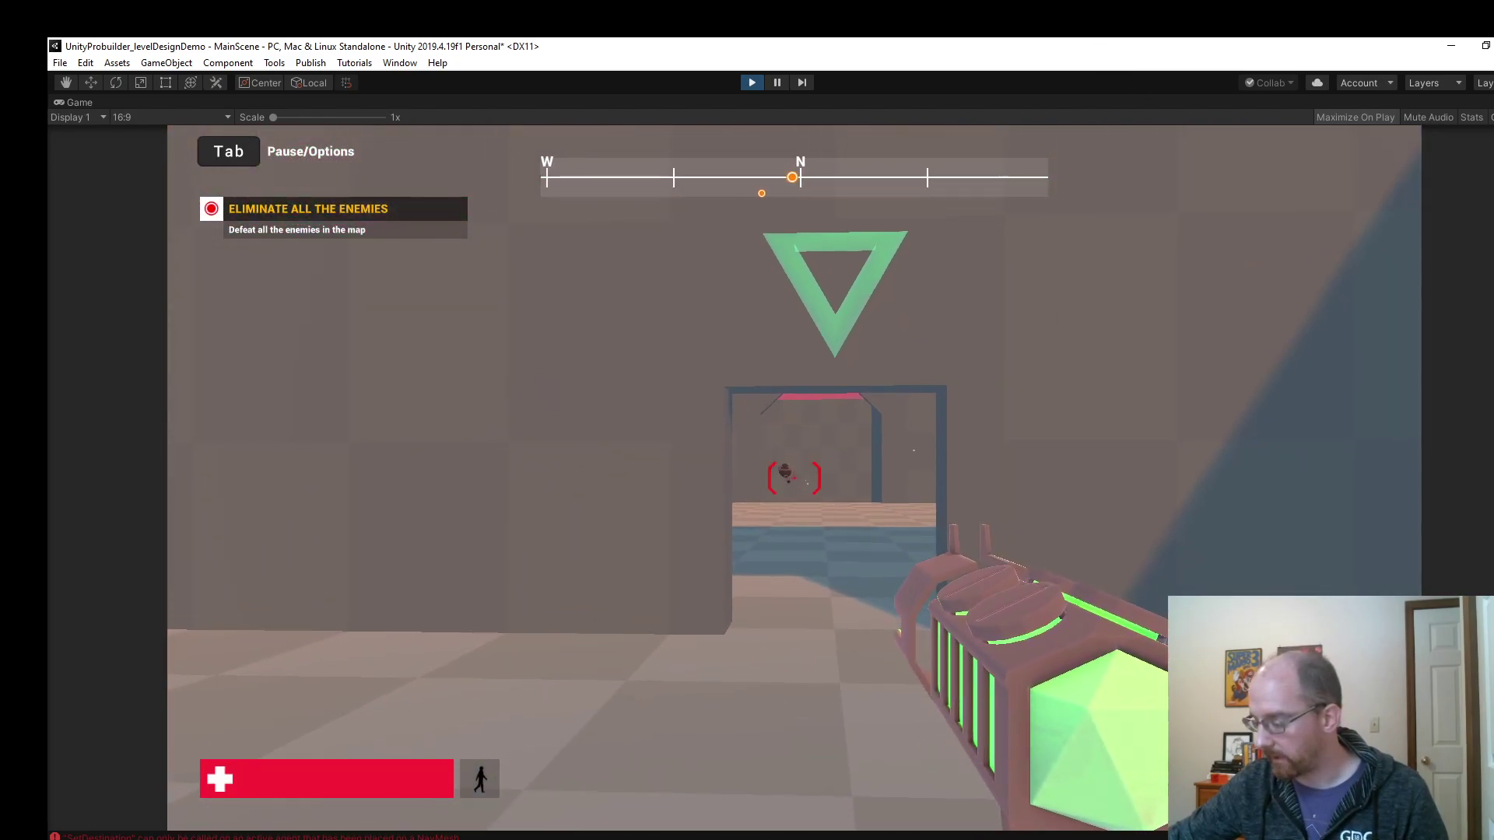
key("w")
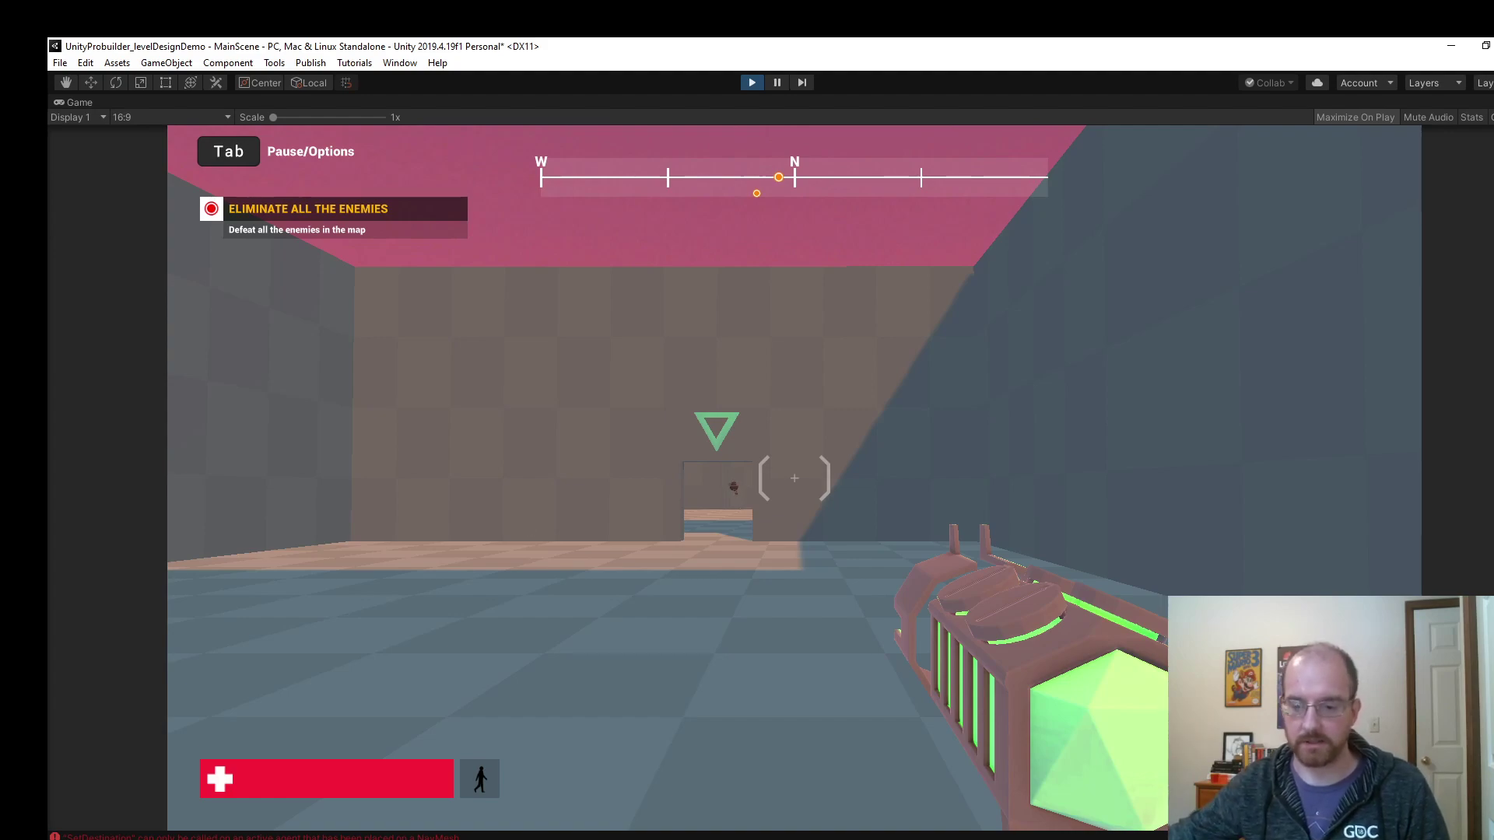
key("w")
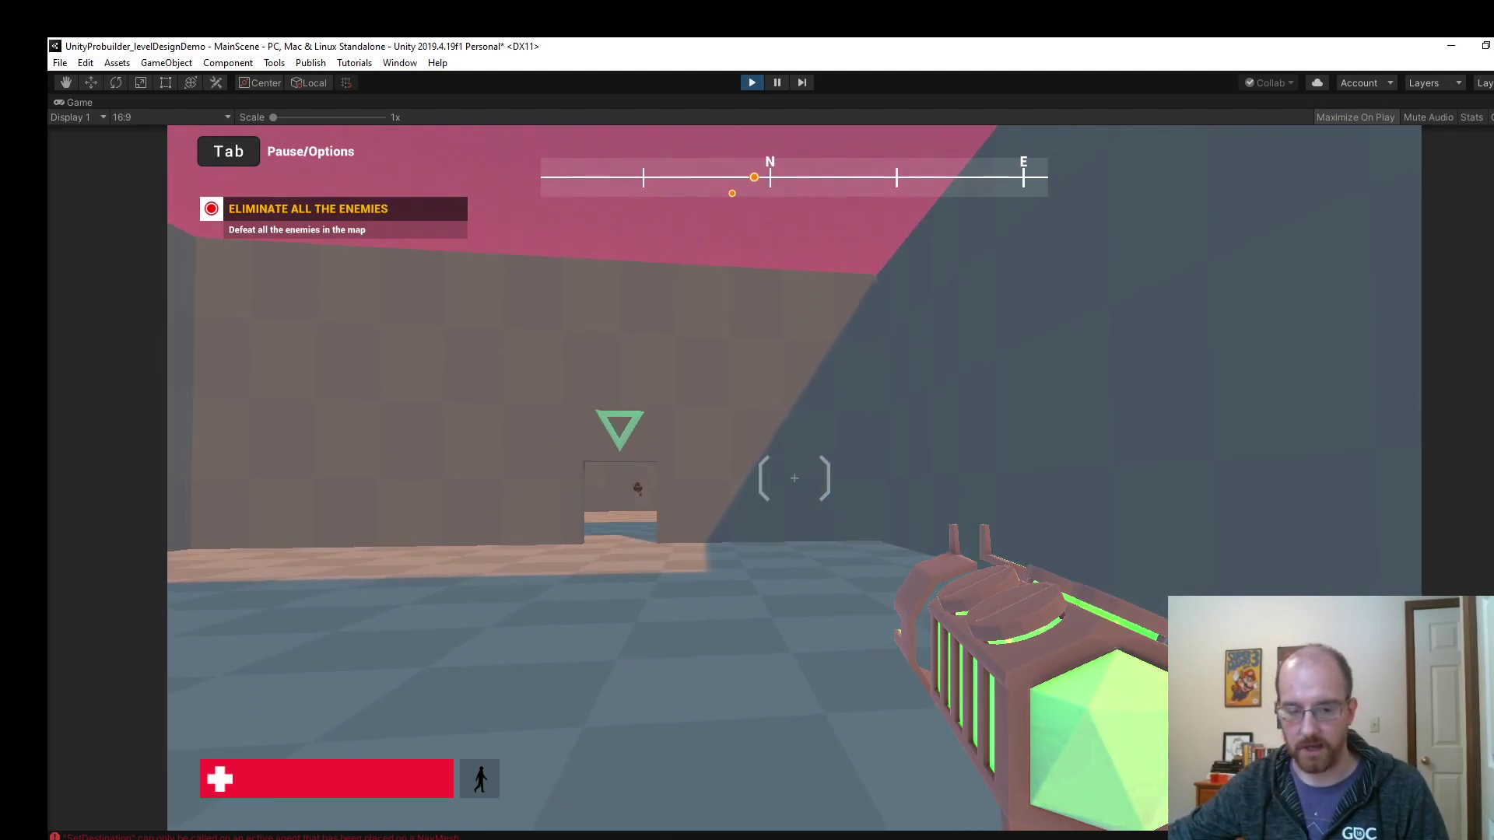
key("w")
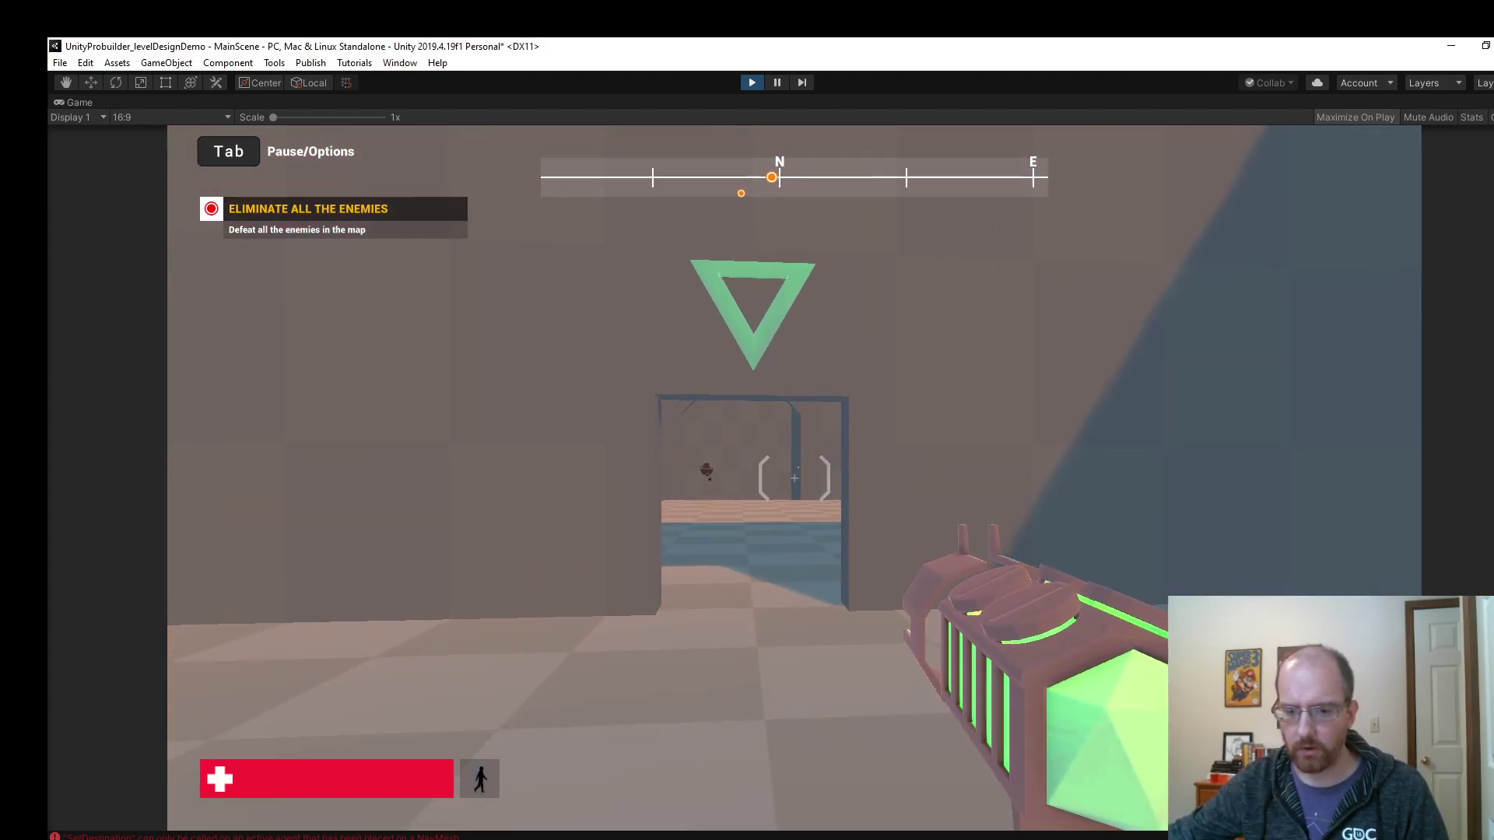
key("s")
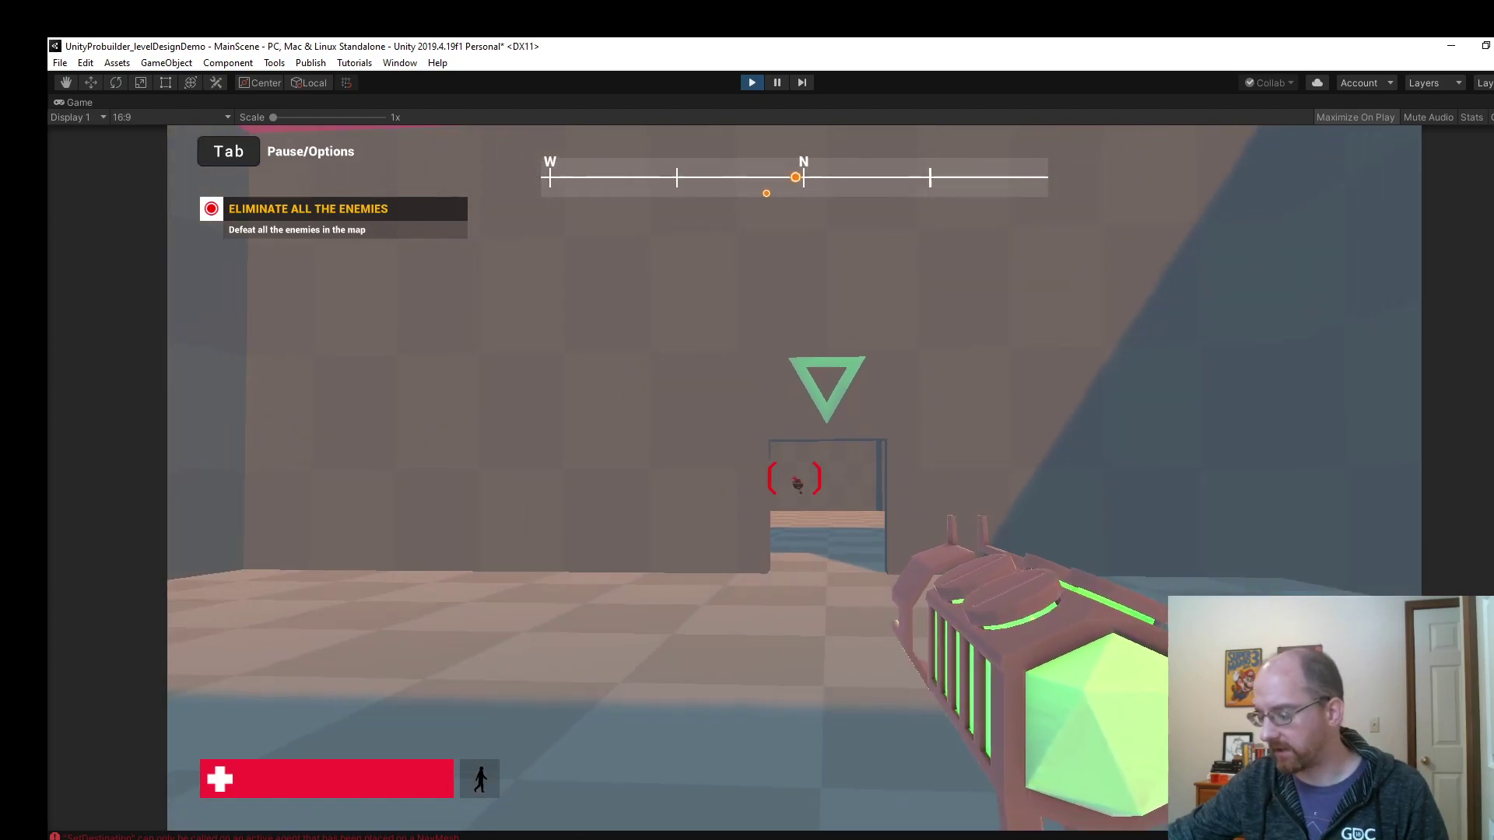
key("a")
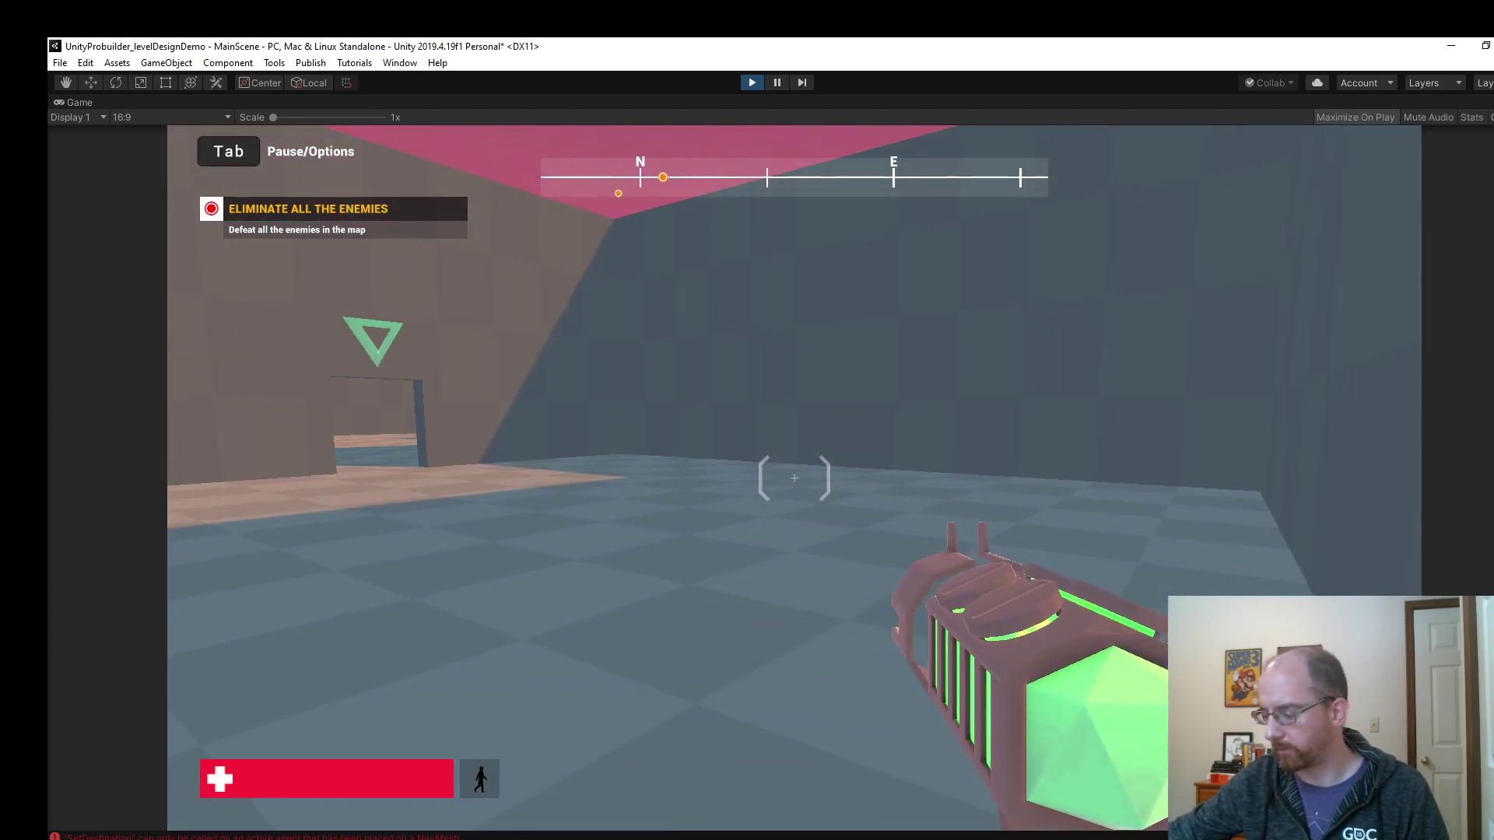
key("s")
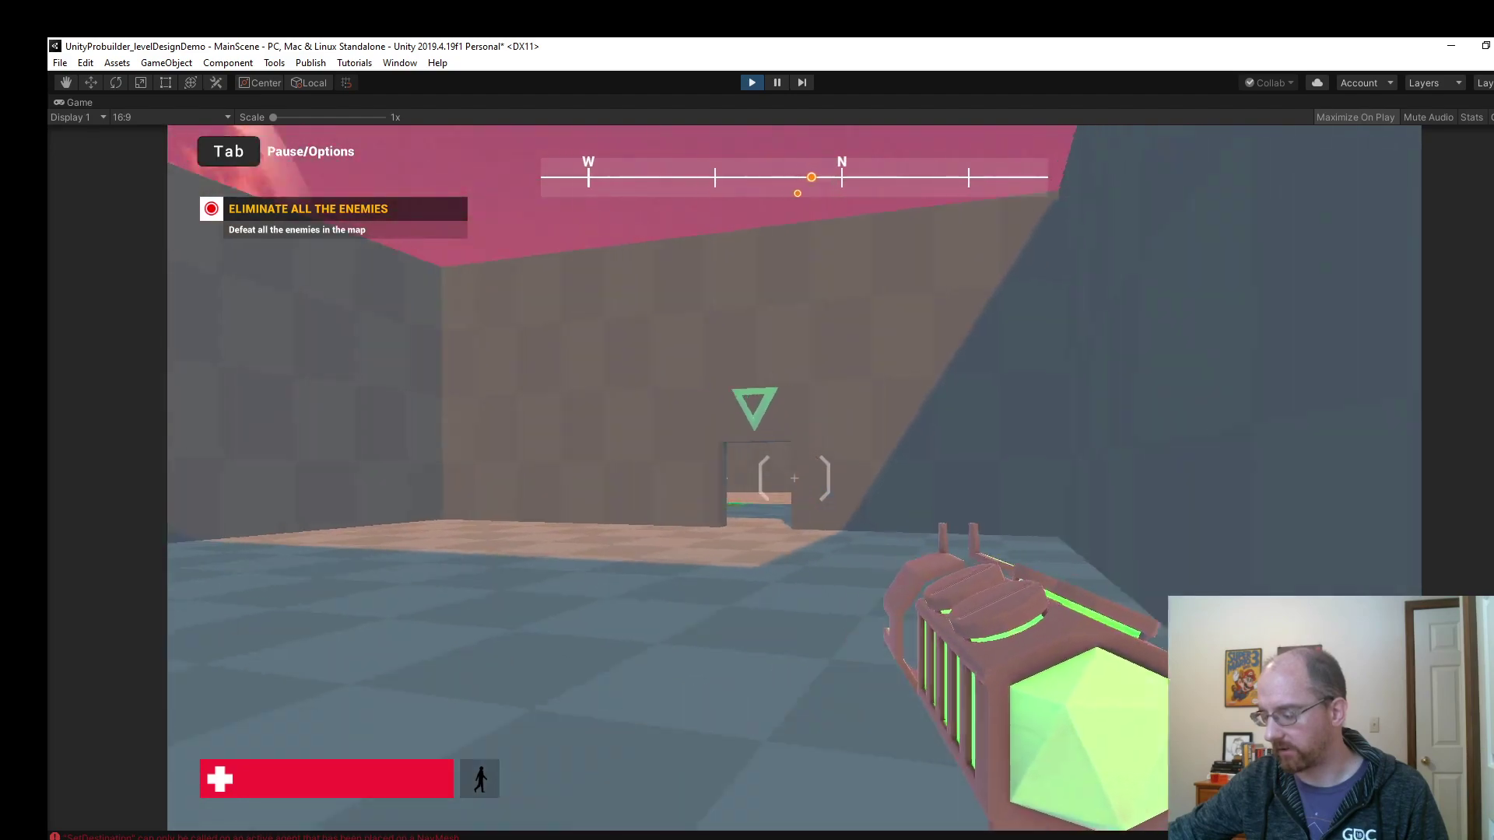
key("w")
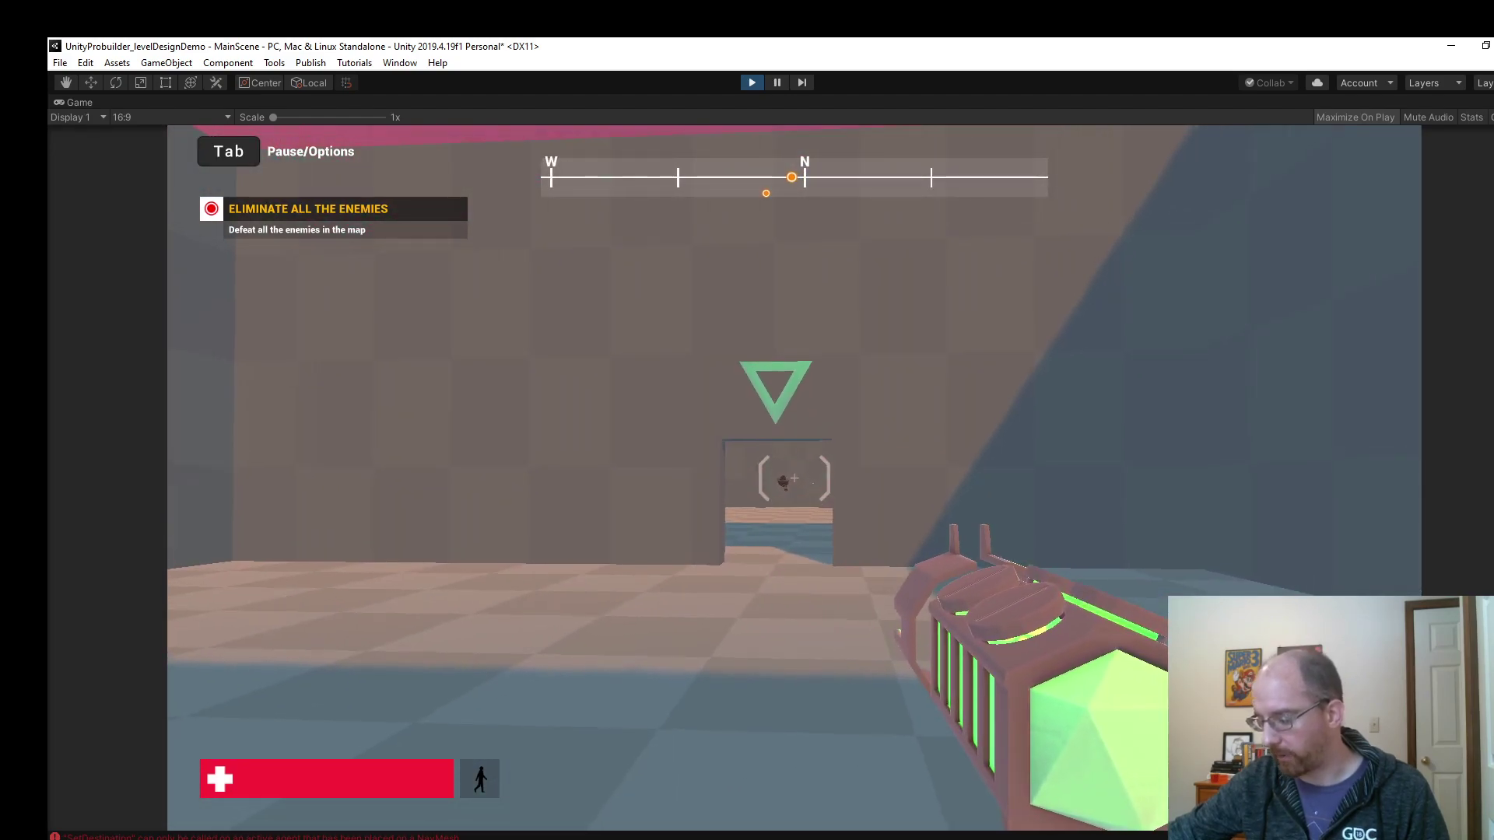
key("w")
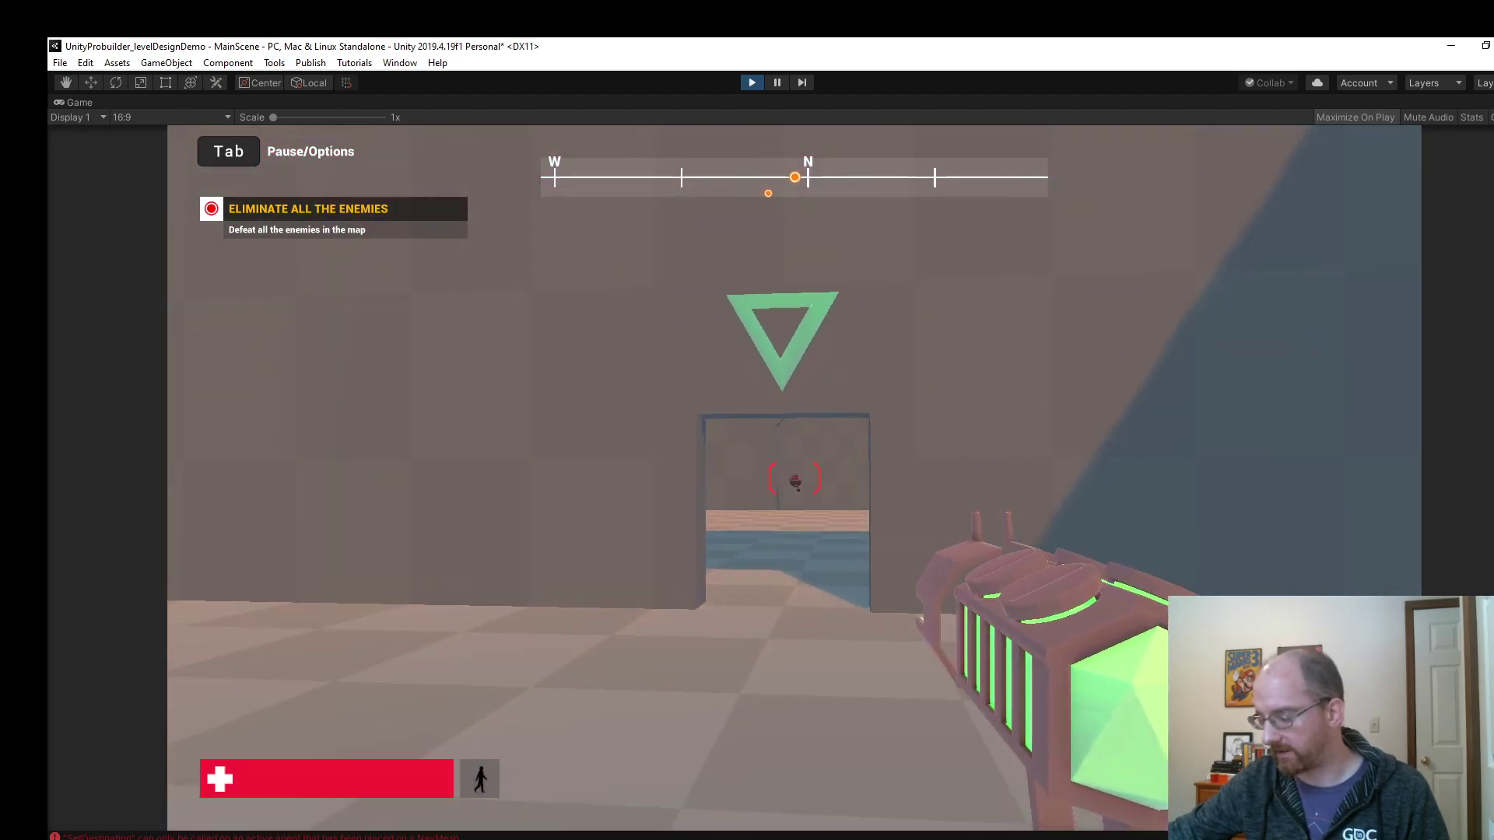
key("s")
key("w")
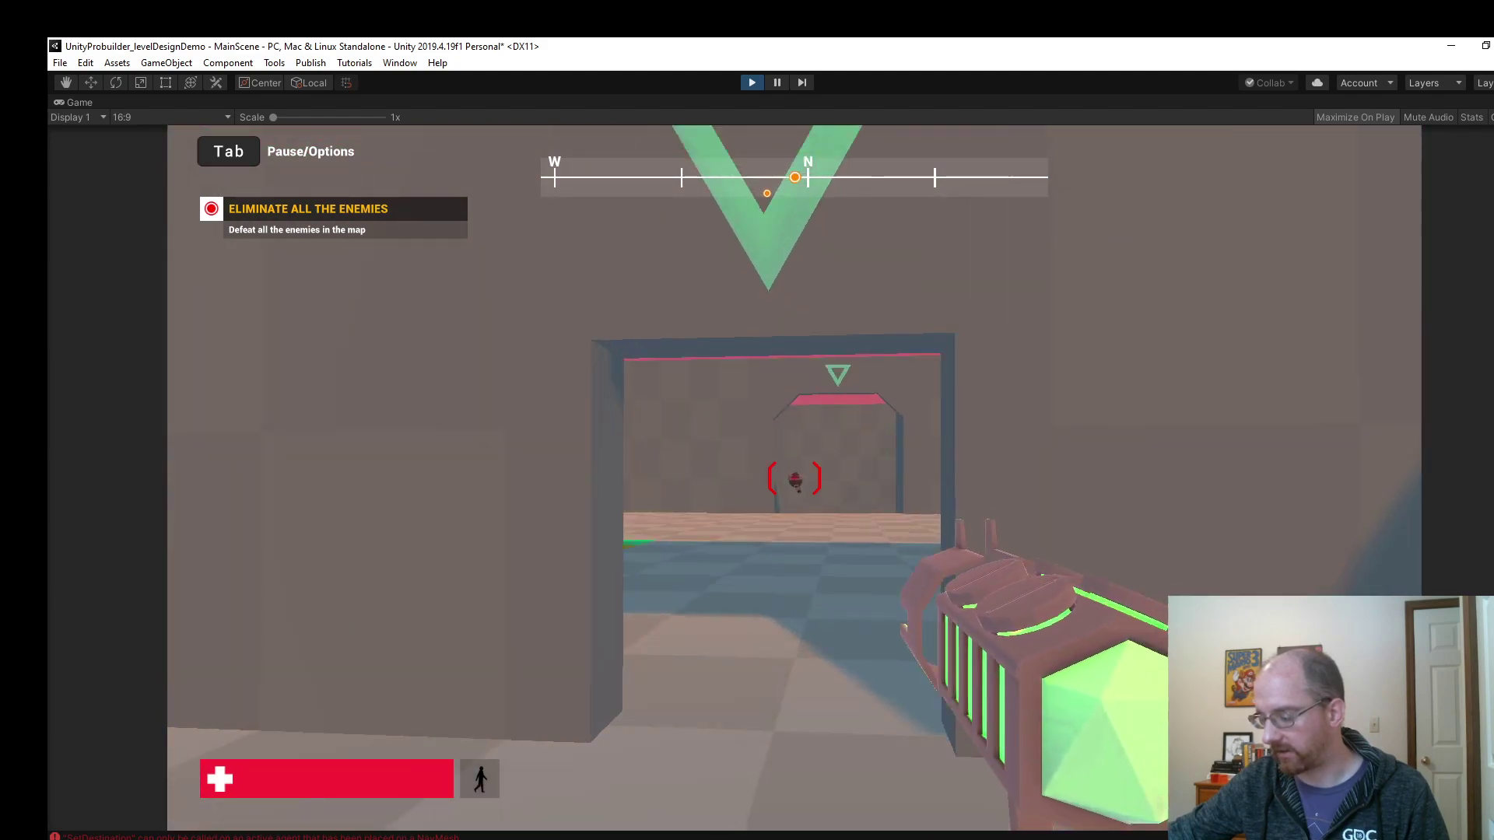
key("w")
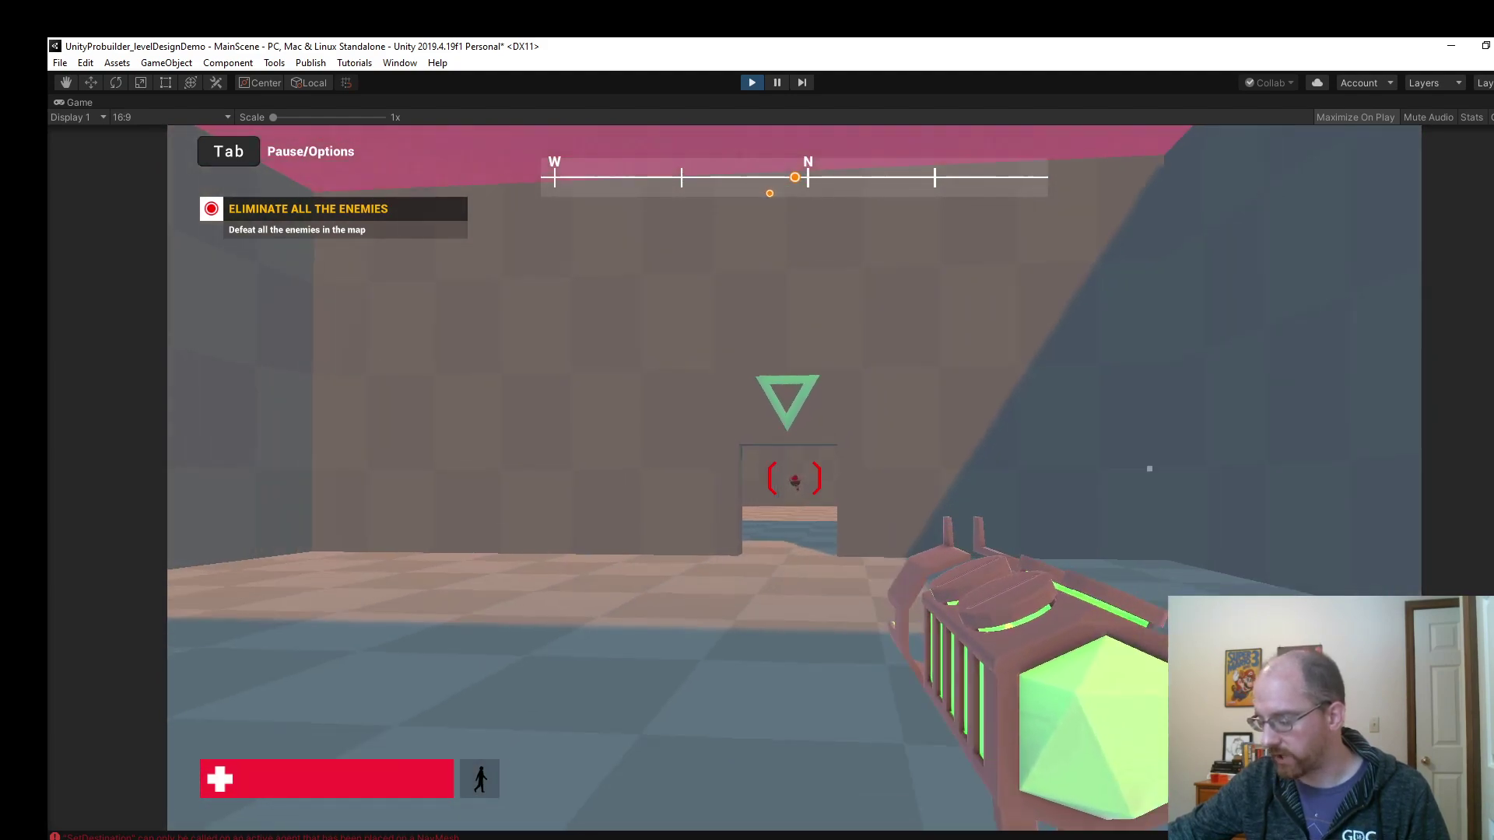
Approach the green-triangle doorway and examine how it frames the enemy and the arched opening in the room beyond.
key("w")
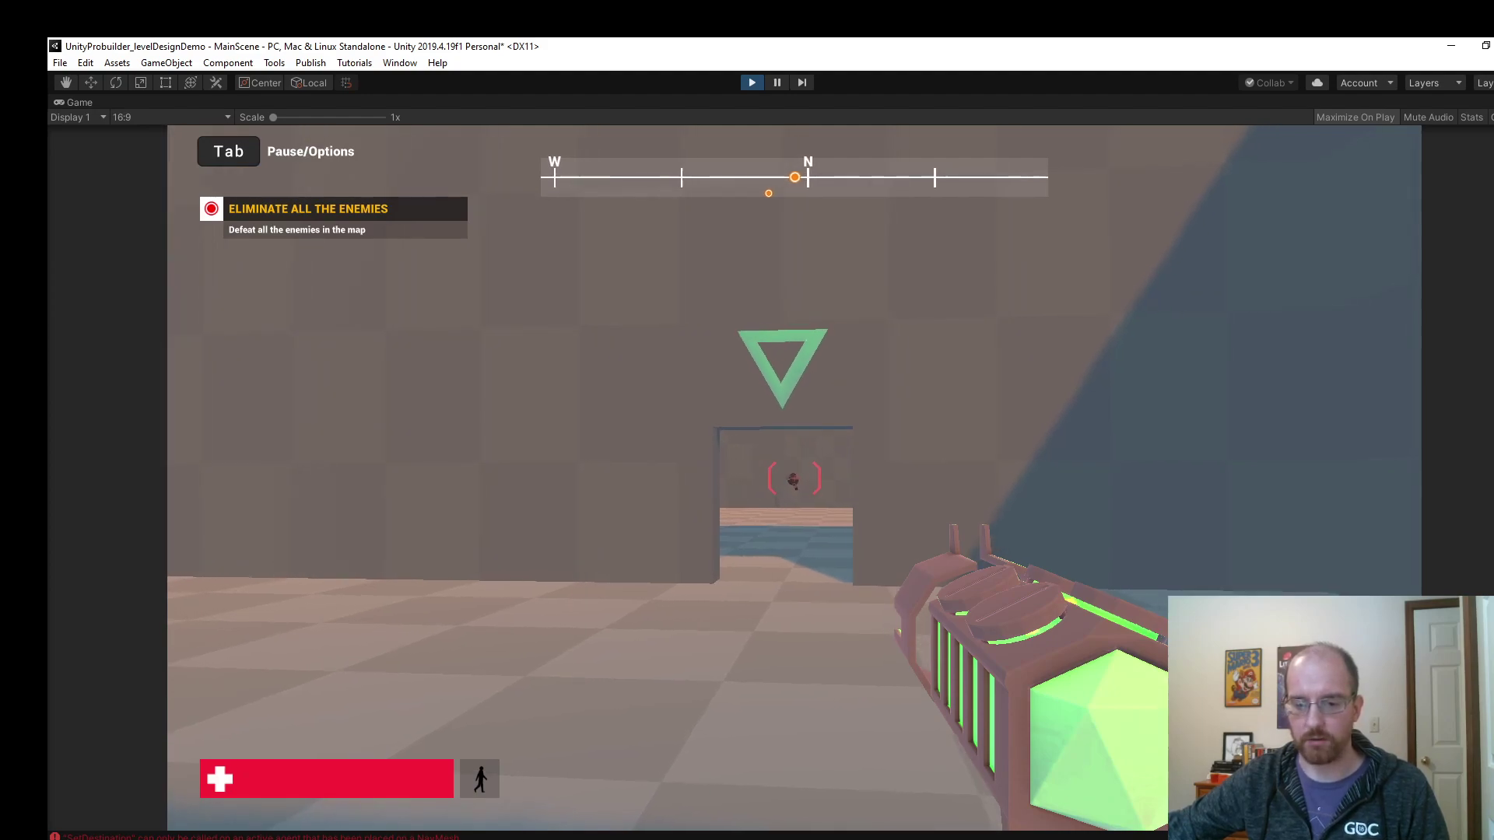
key("w")
key("s")
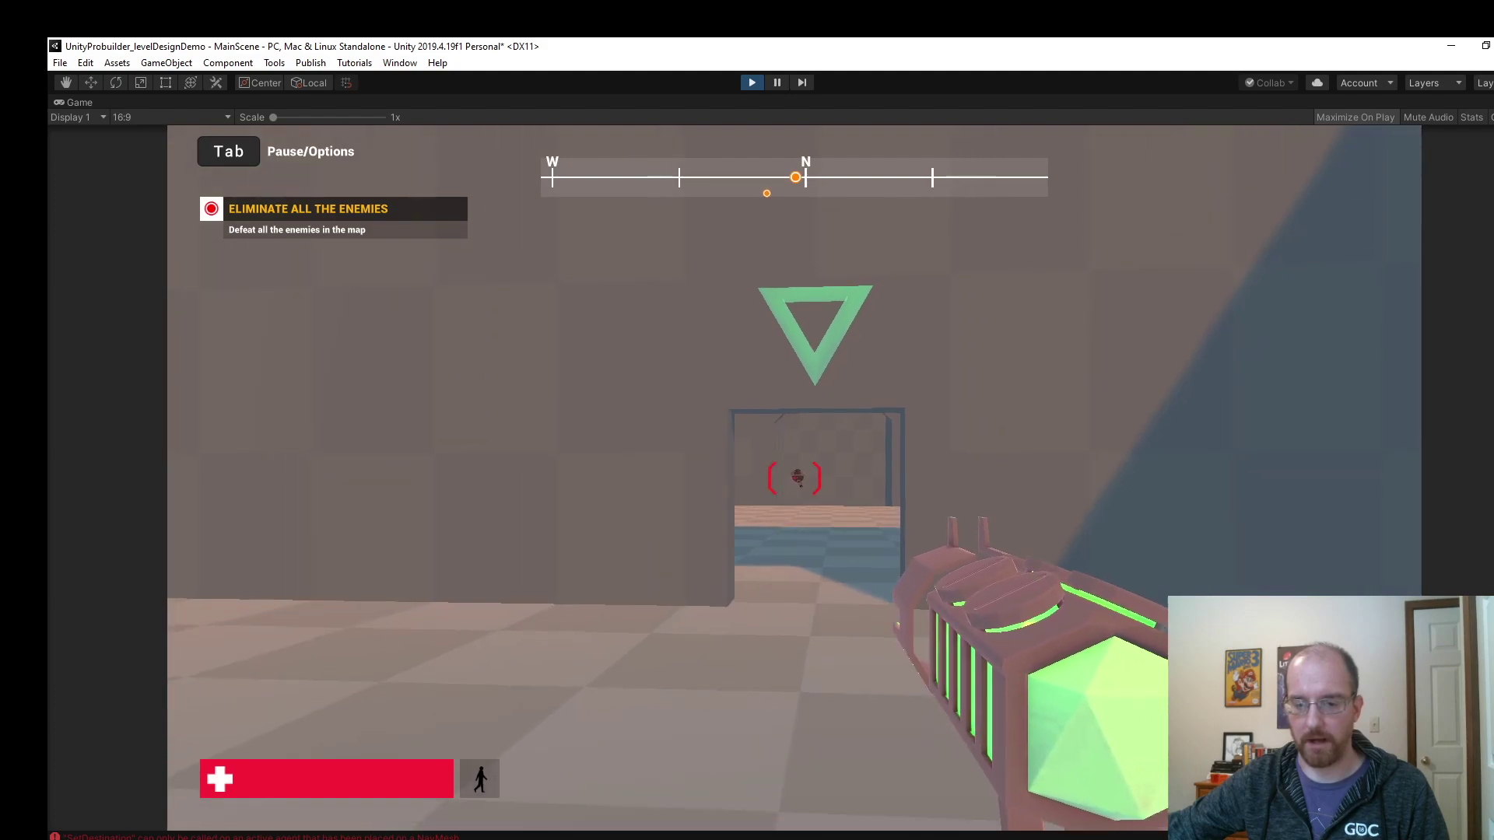
key("w")
key("w")
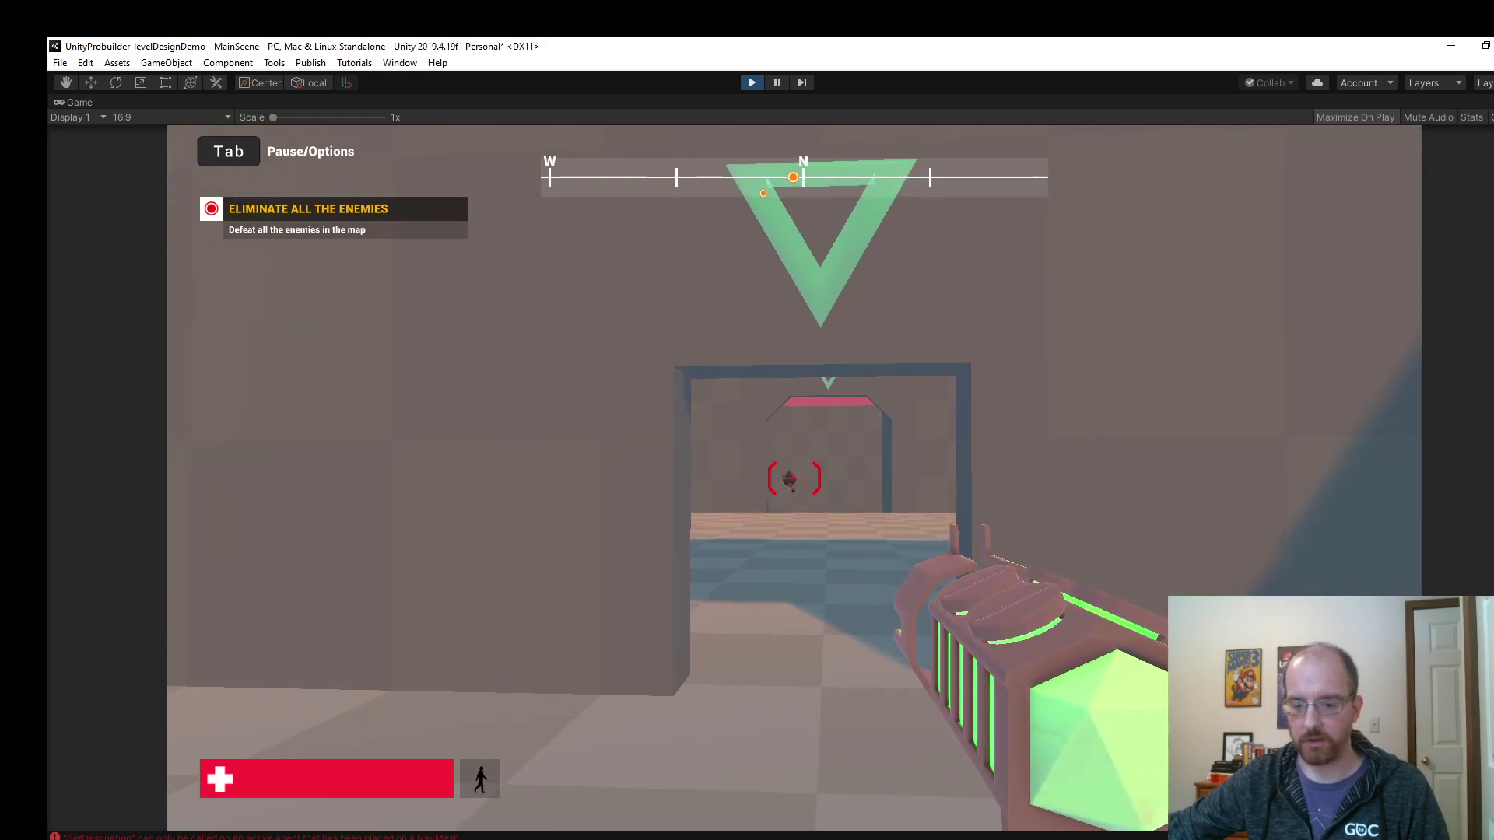
key("w")
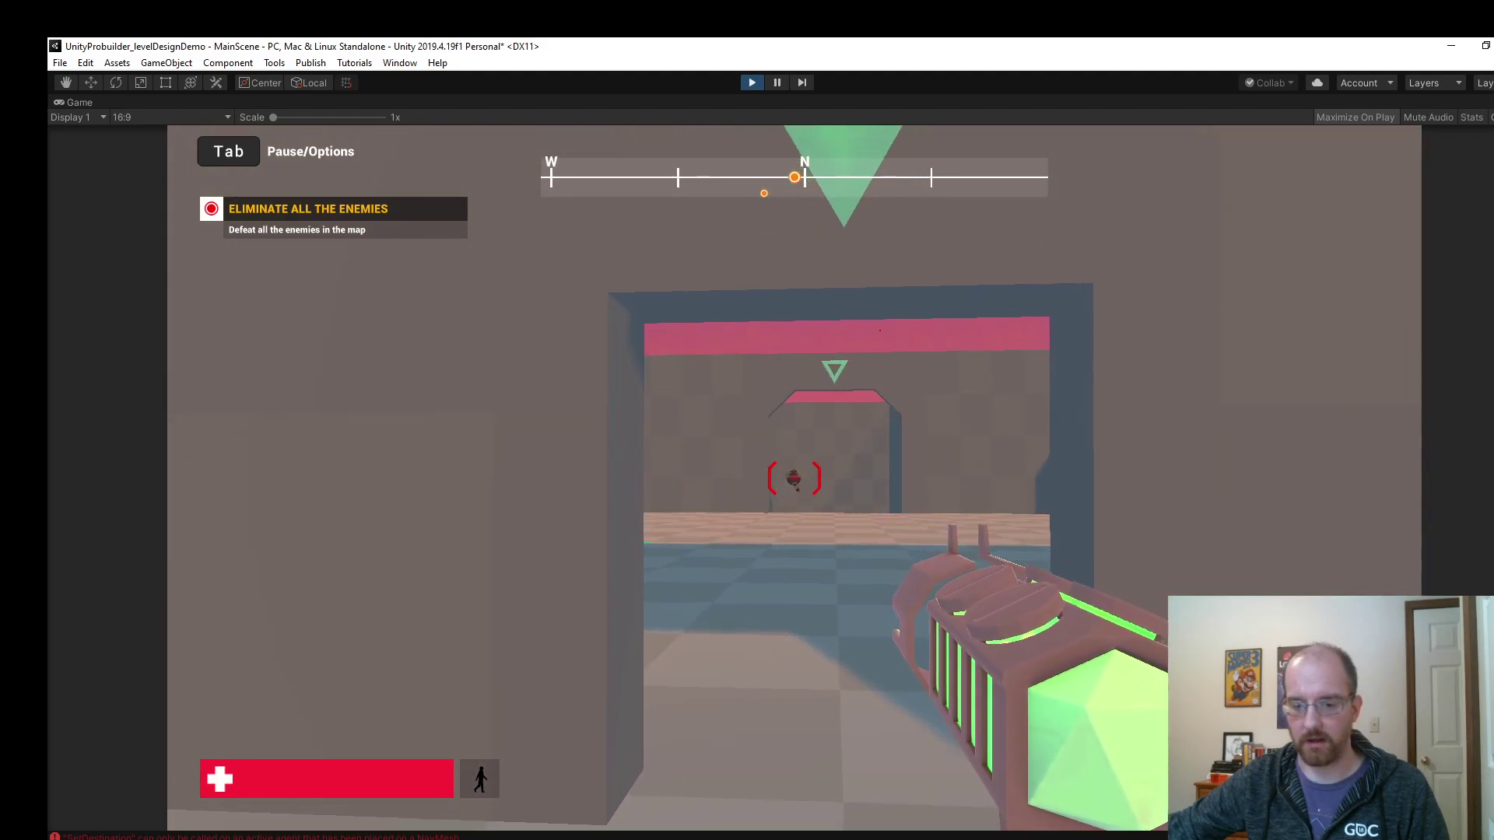
key("s")
key("w")
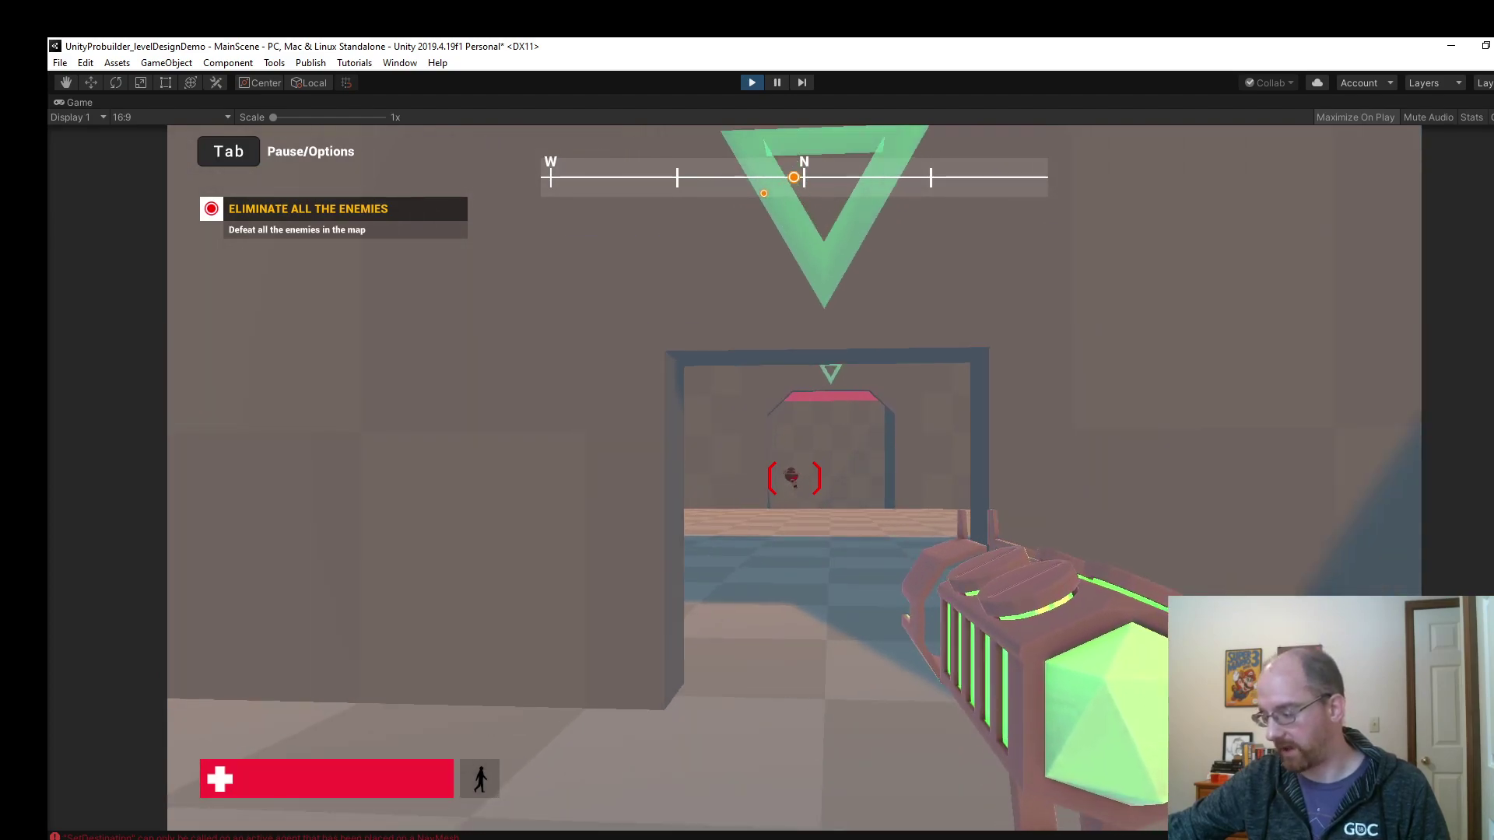
Shoot the enemy framed by the doorway and enter the second room, heading for the health pickup.
left_click(793, 478)
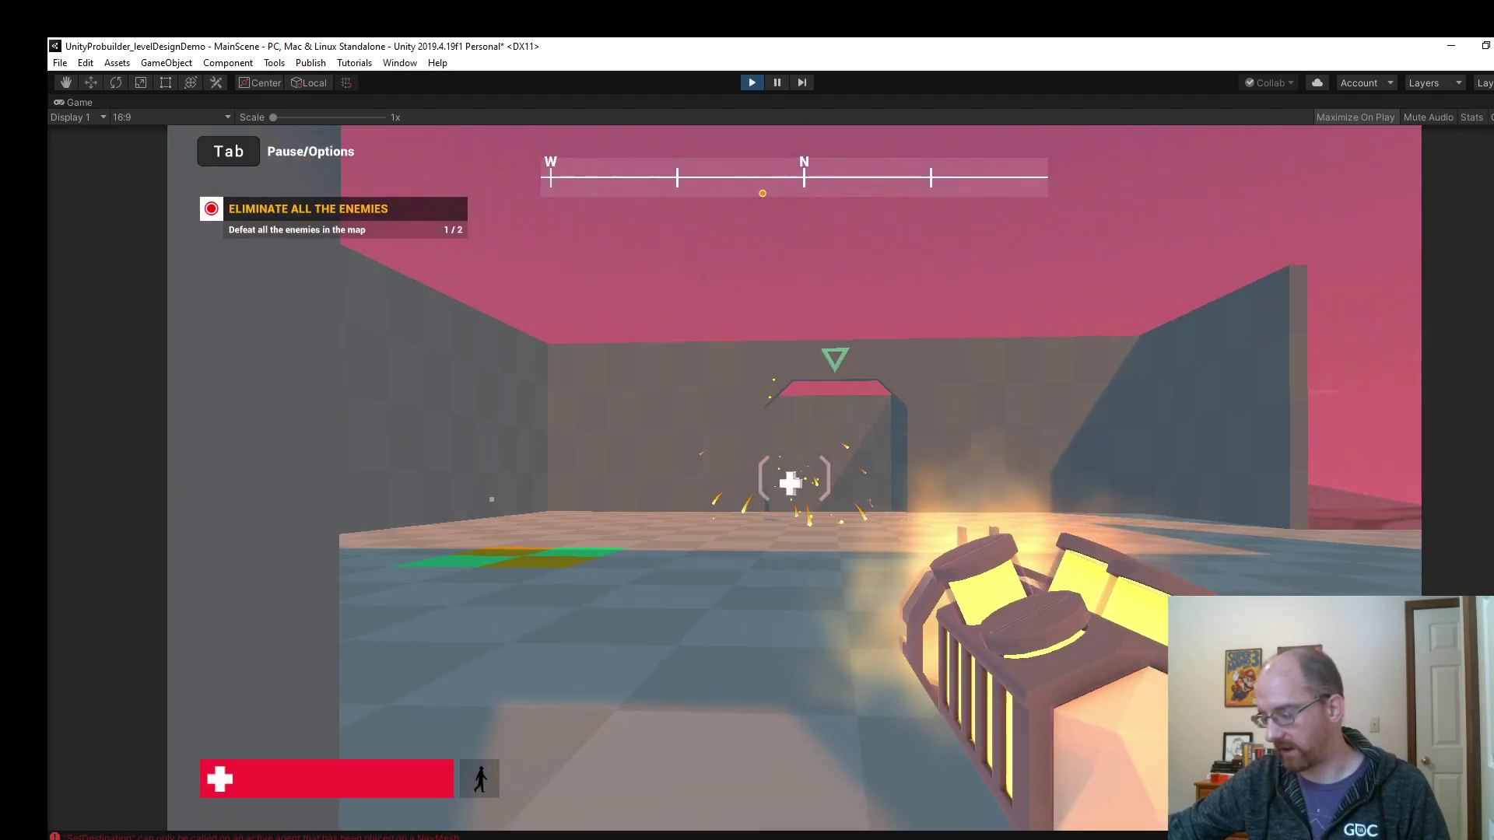
key("w")
key("w")
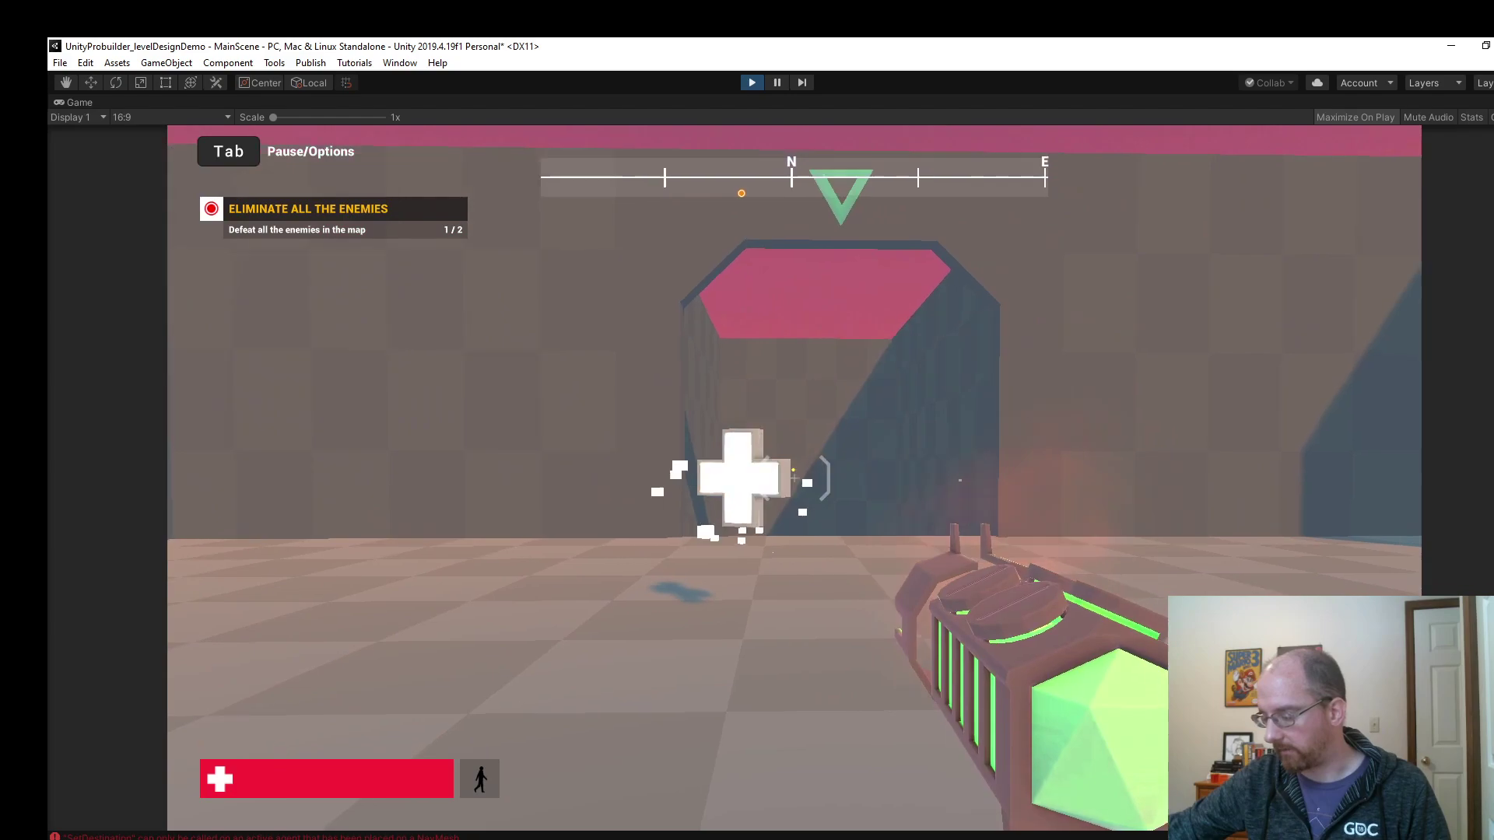
Explore the second room's wide east opening and the walkway outside it, looking back at the room's marked exits.
key("w")
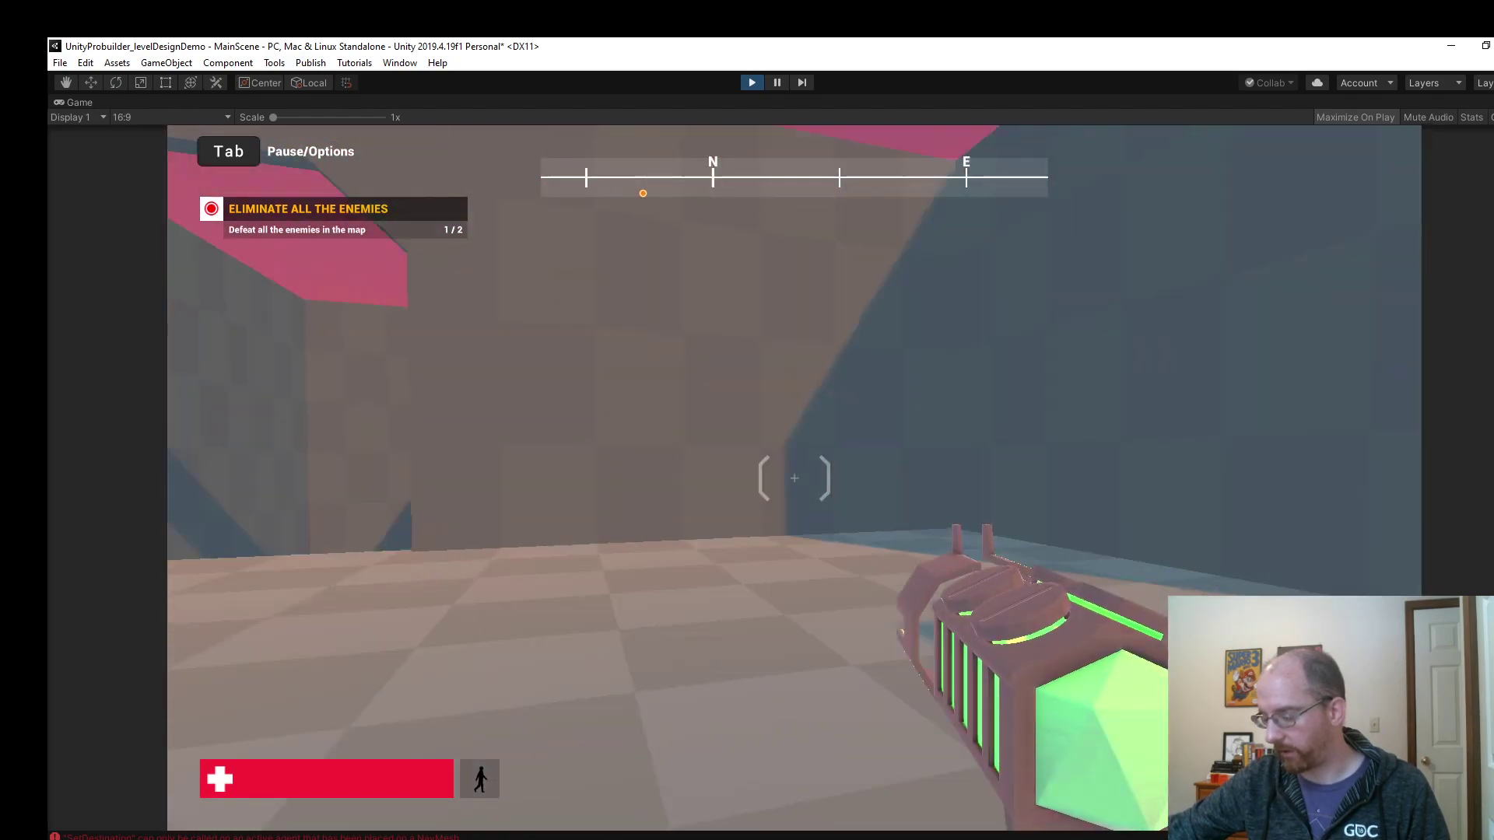
key("w")
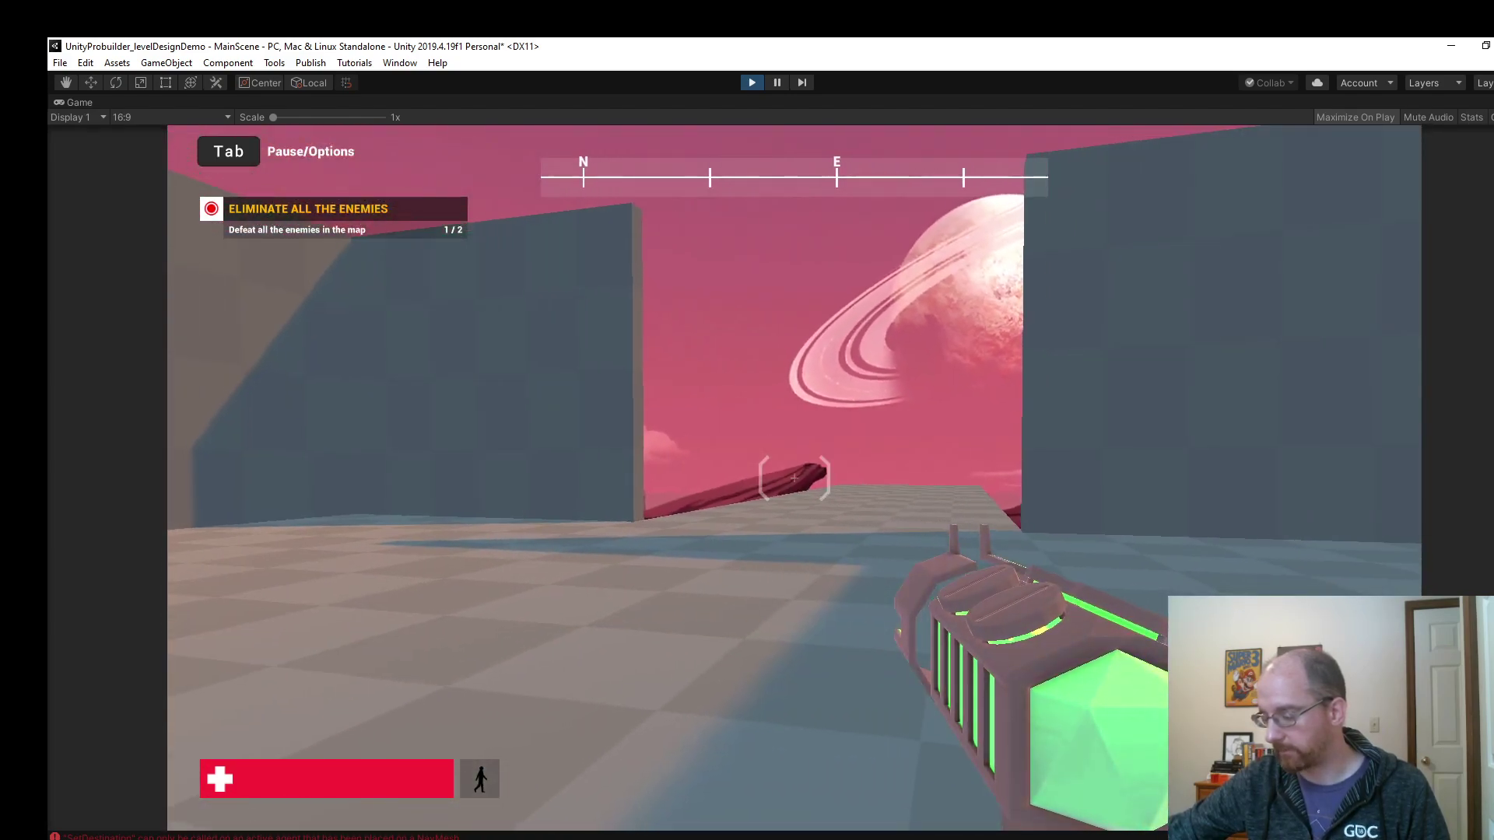
key("w")
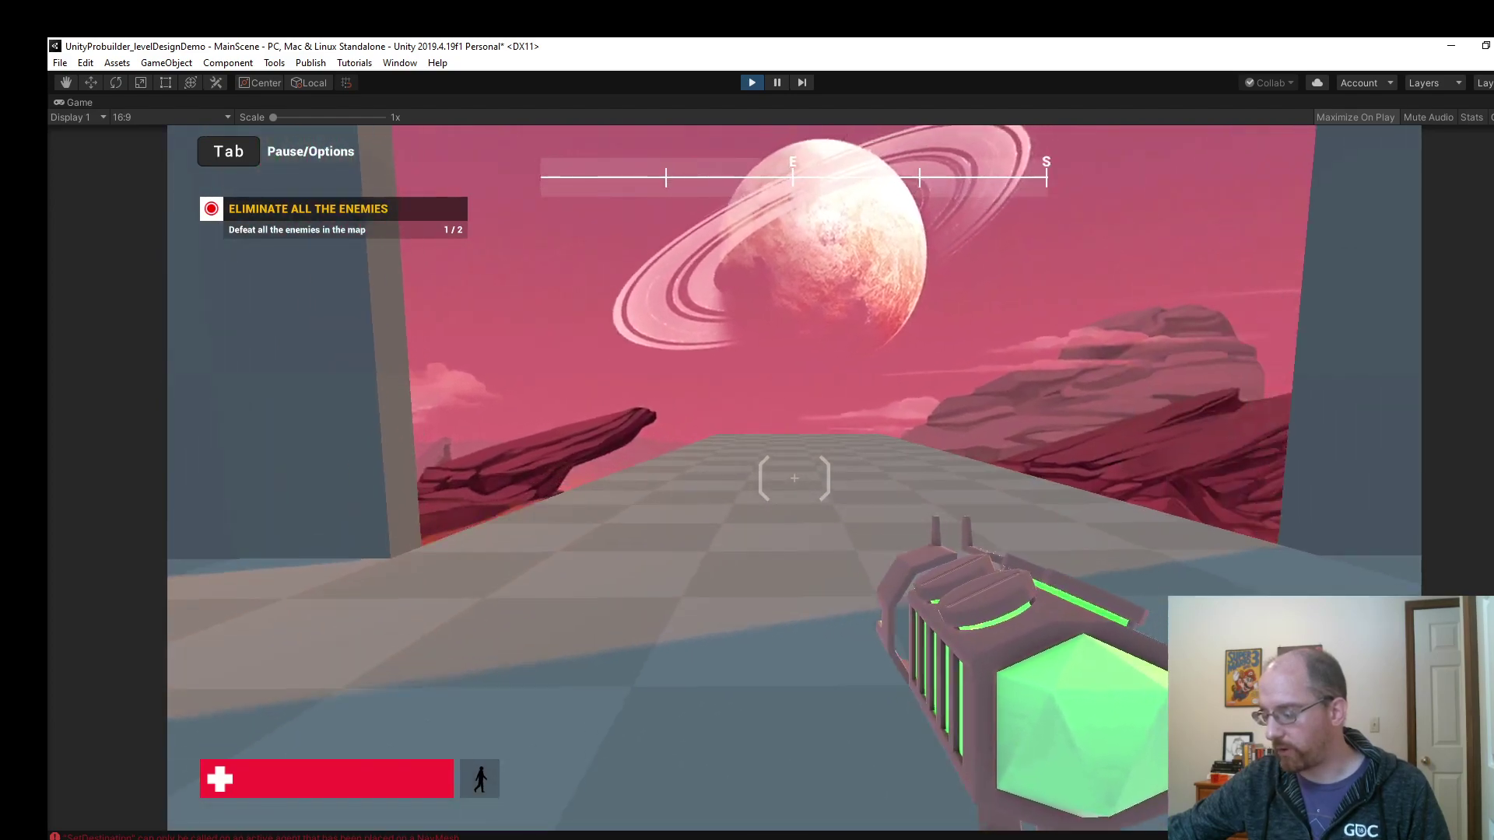
key("w")
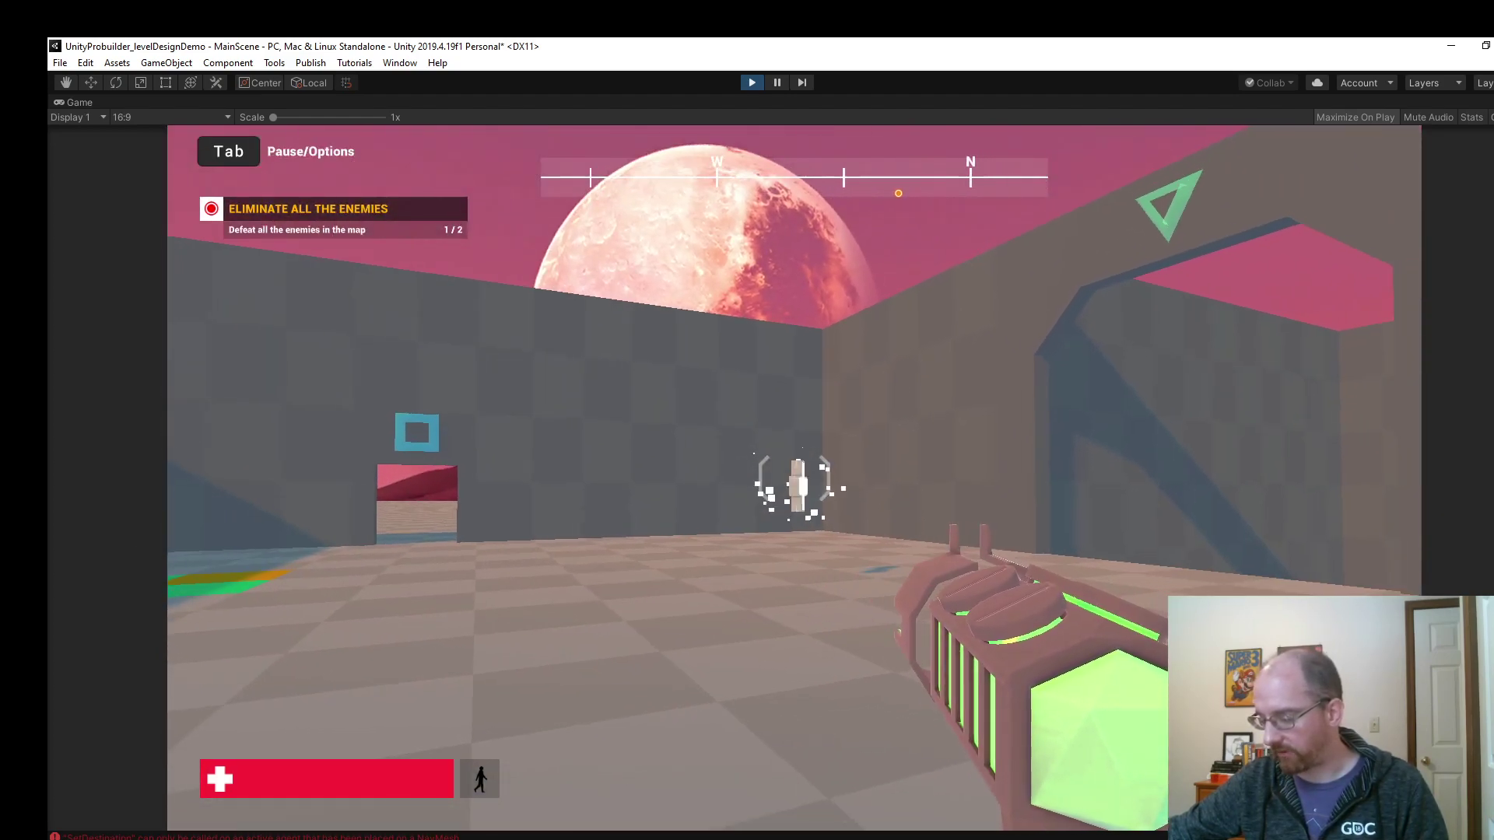
key("w")
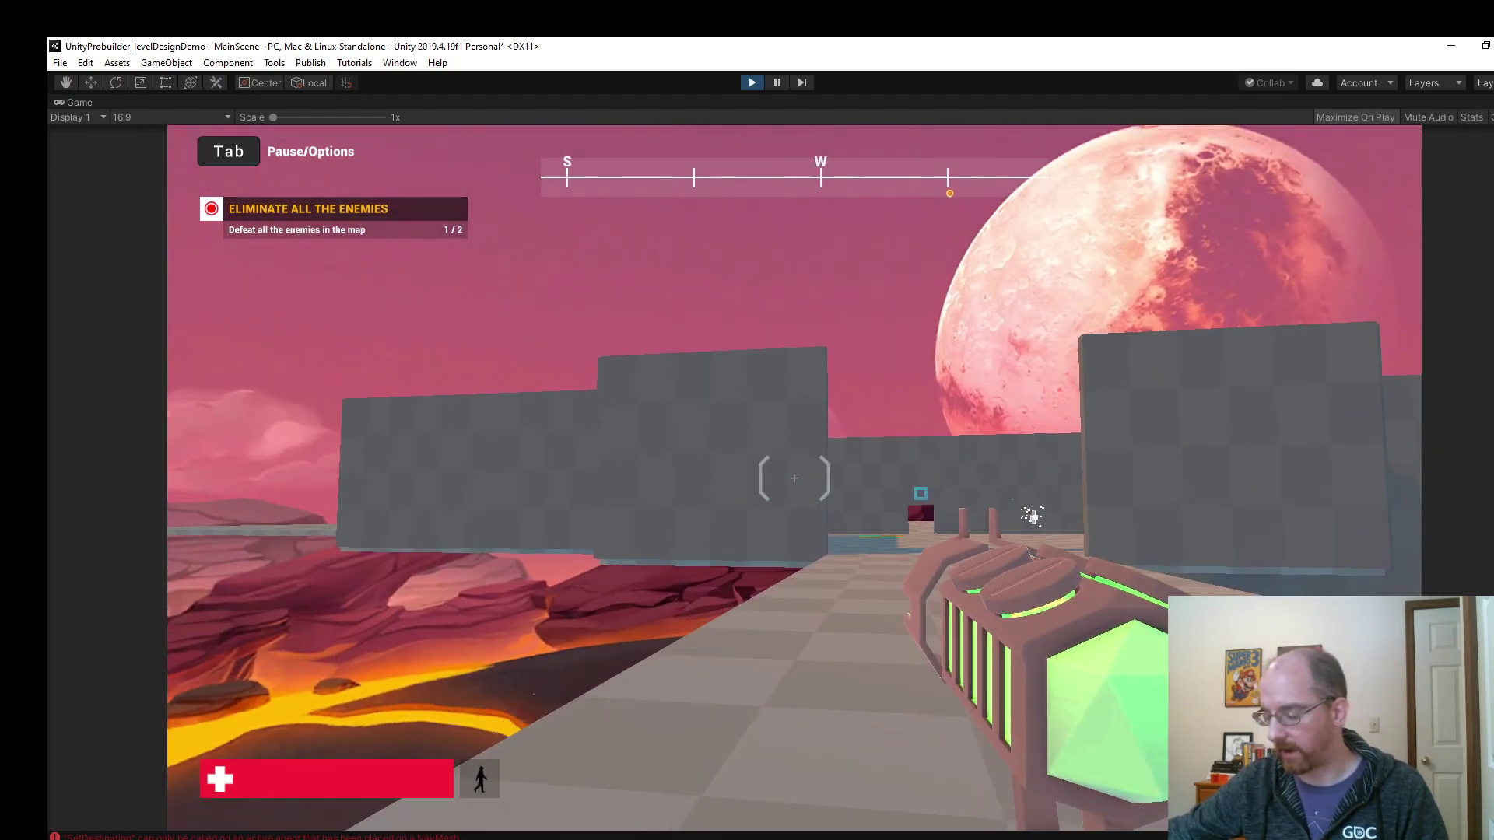
key("w")
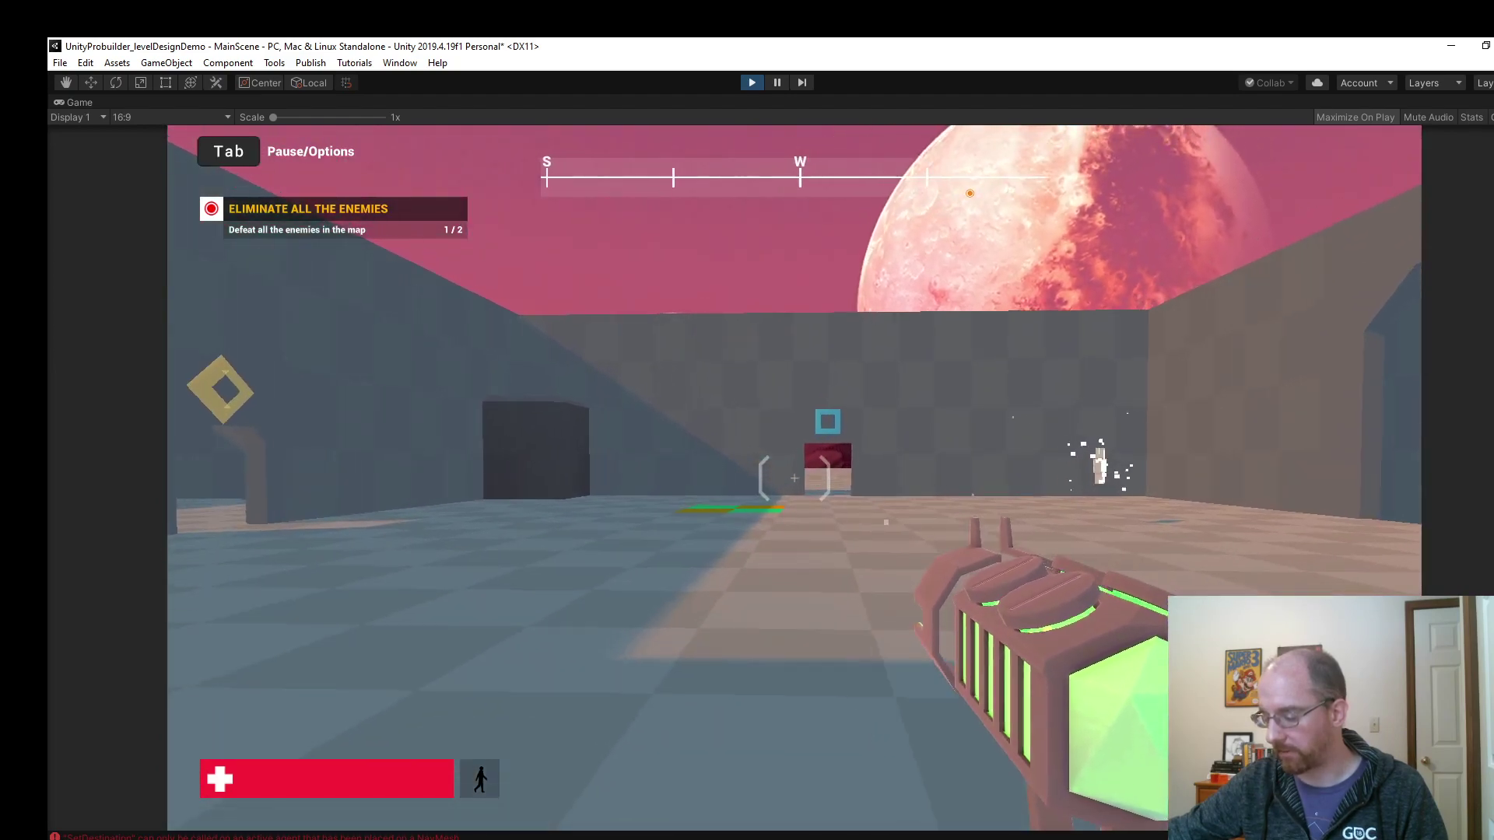
Explore the green-triangle doorway and the exit marked with a blue square, ending on the open platform overlooking the lava.
key("w")
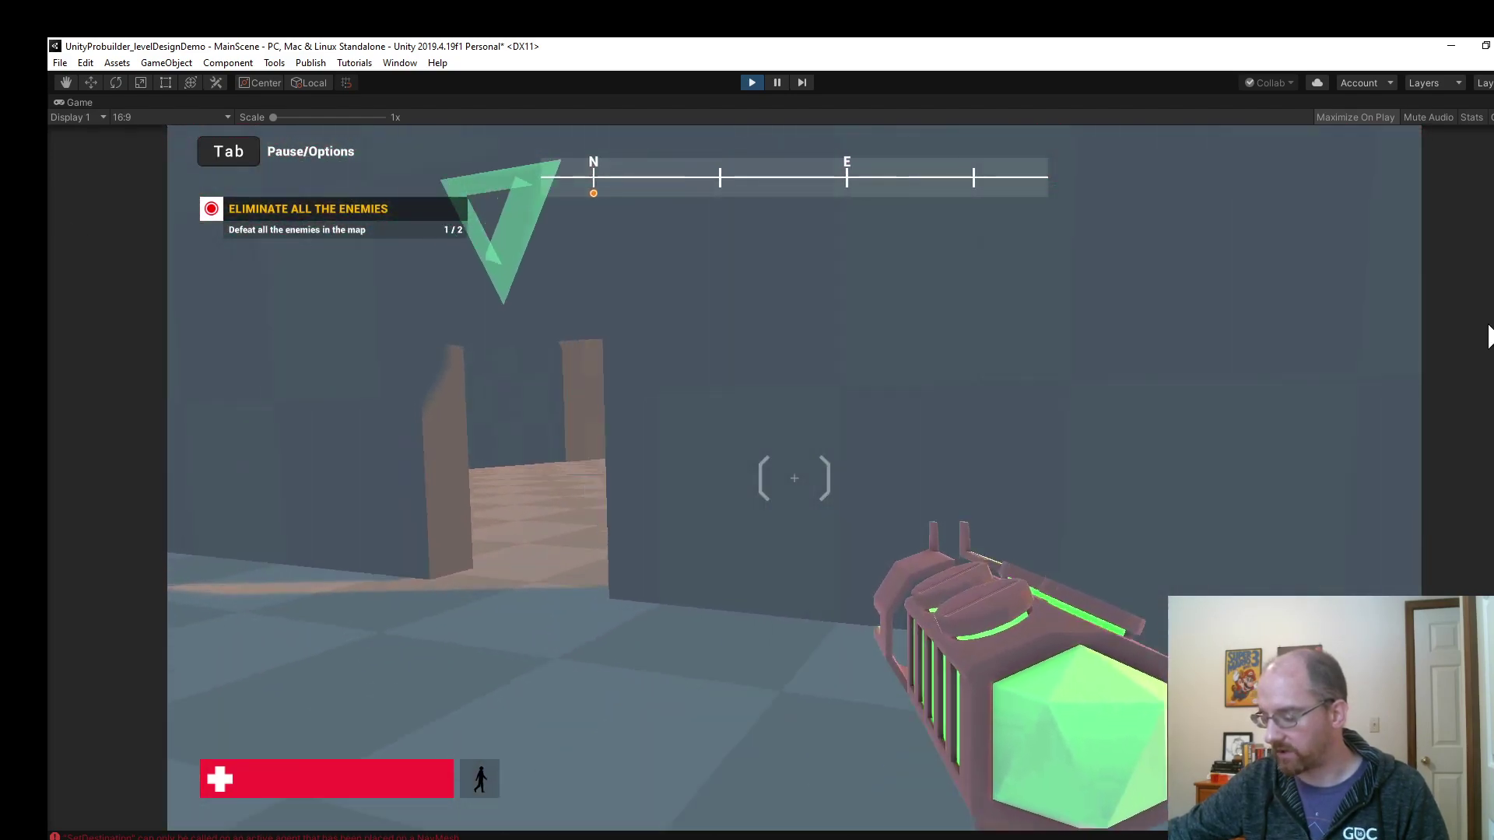
key("w")
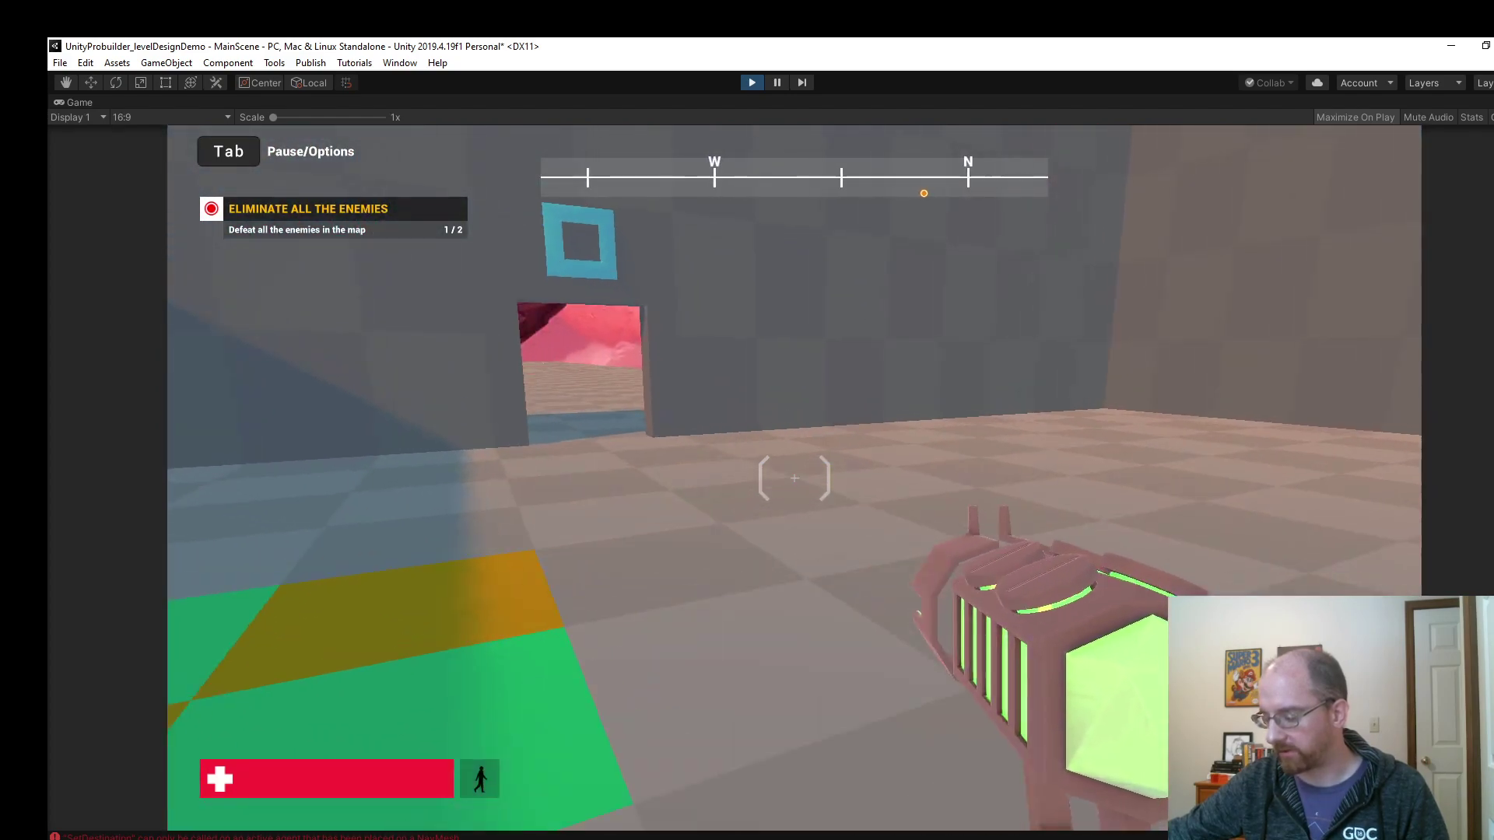
key("w")
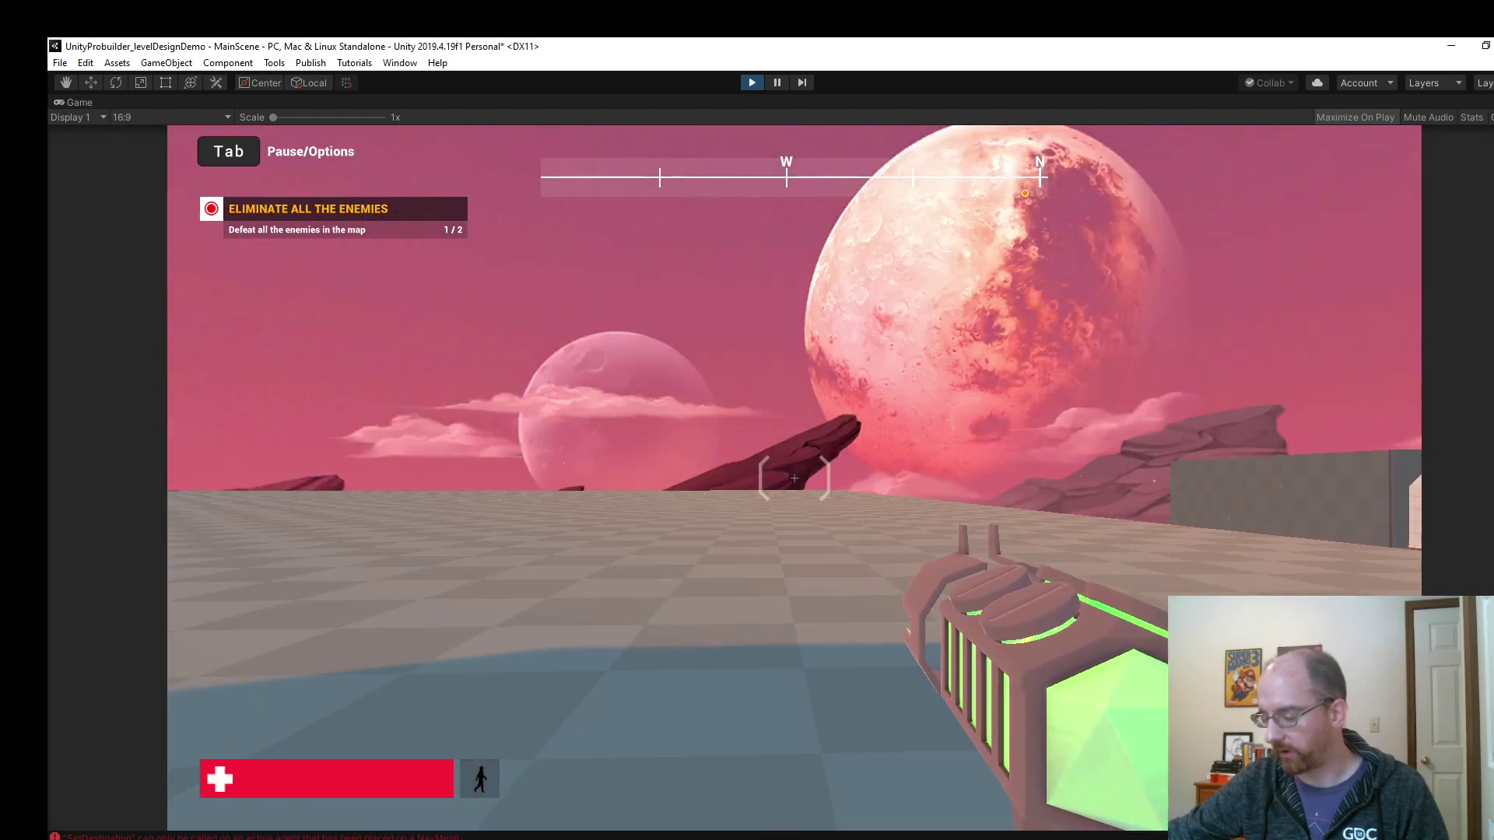
key("w")
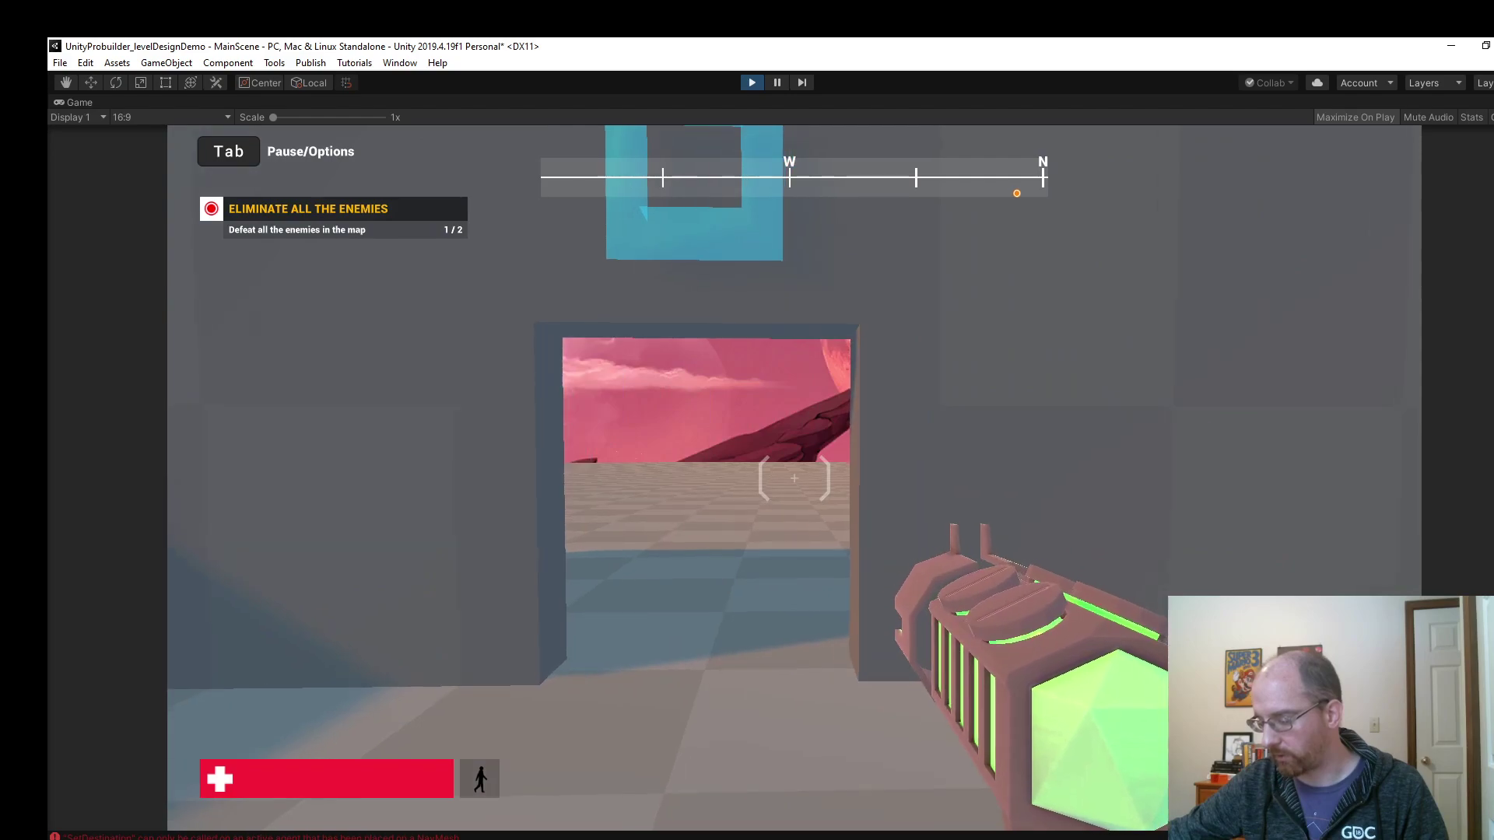
key("w")
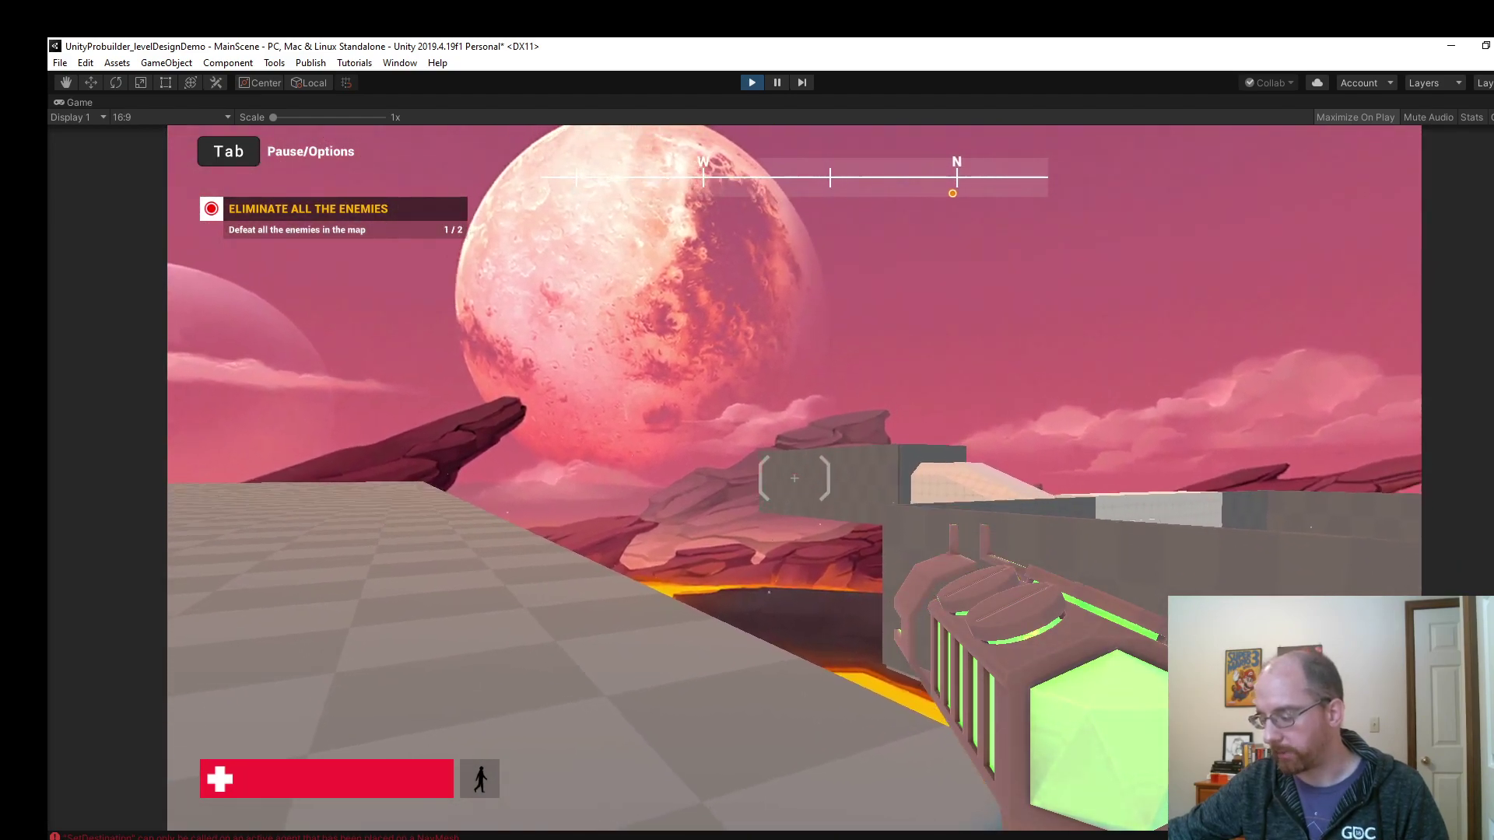
Walk through the green-triangle doorway and examine how it frames the arena's central cover block and health pickup.
key("s")
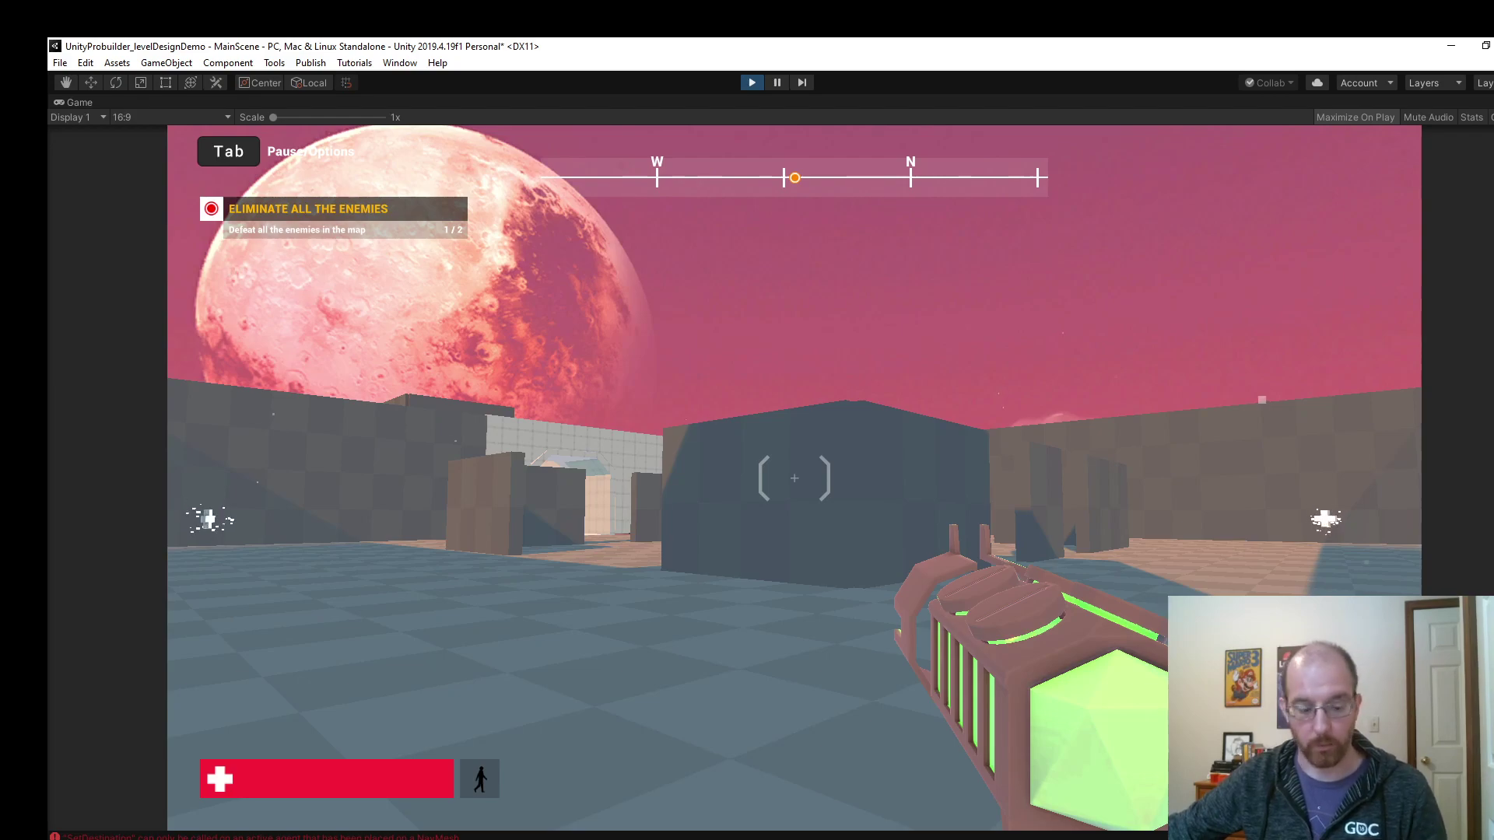
key("w")
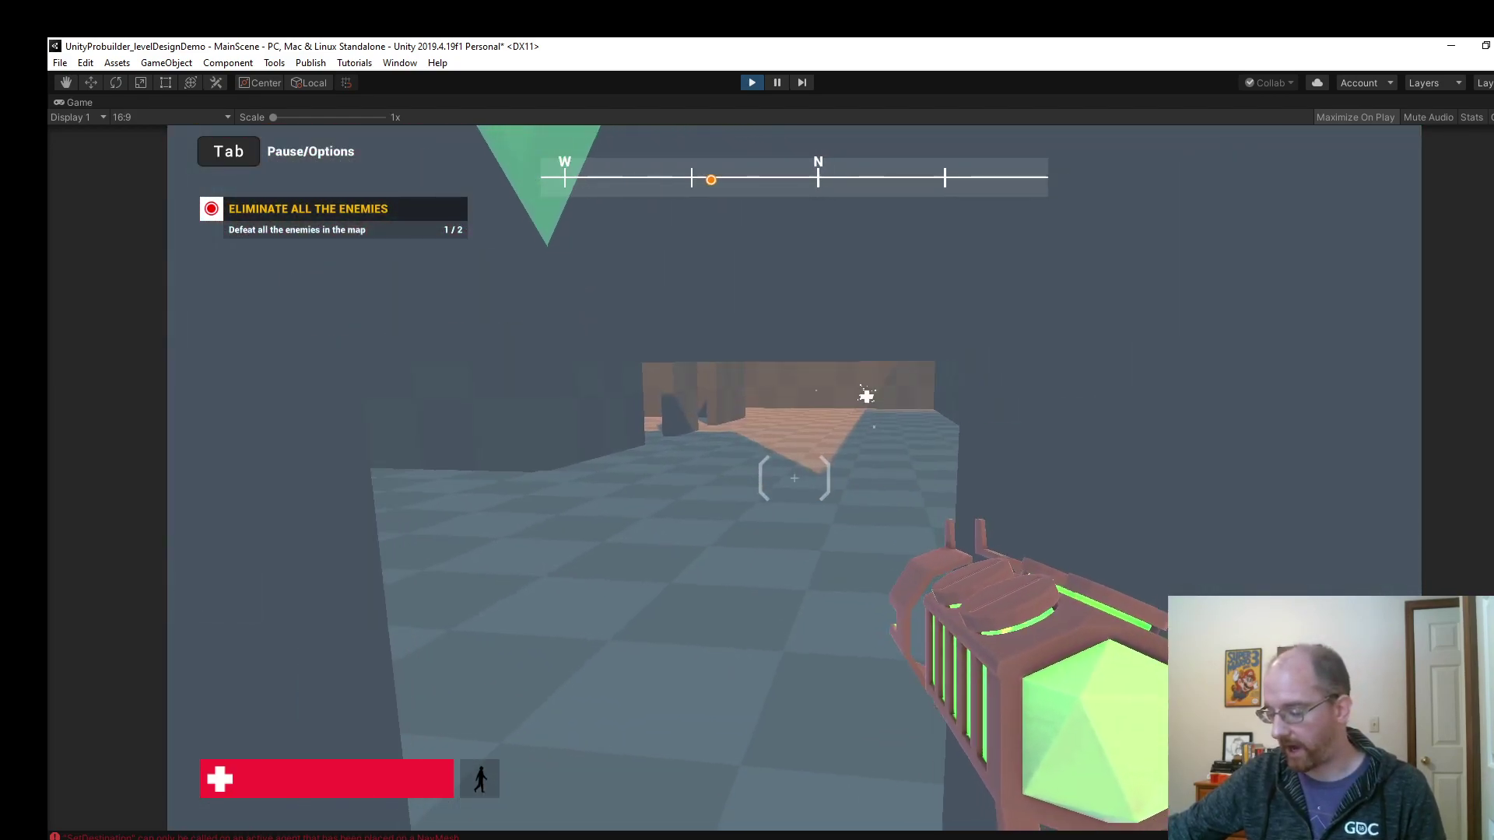
key("w")
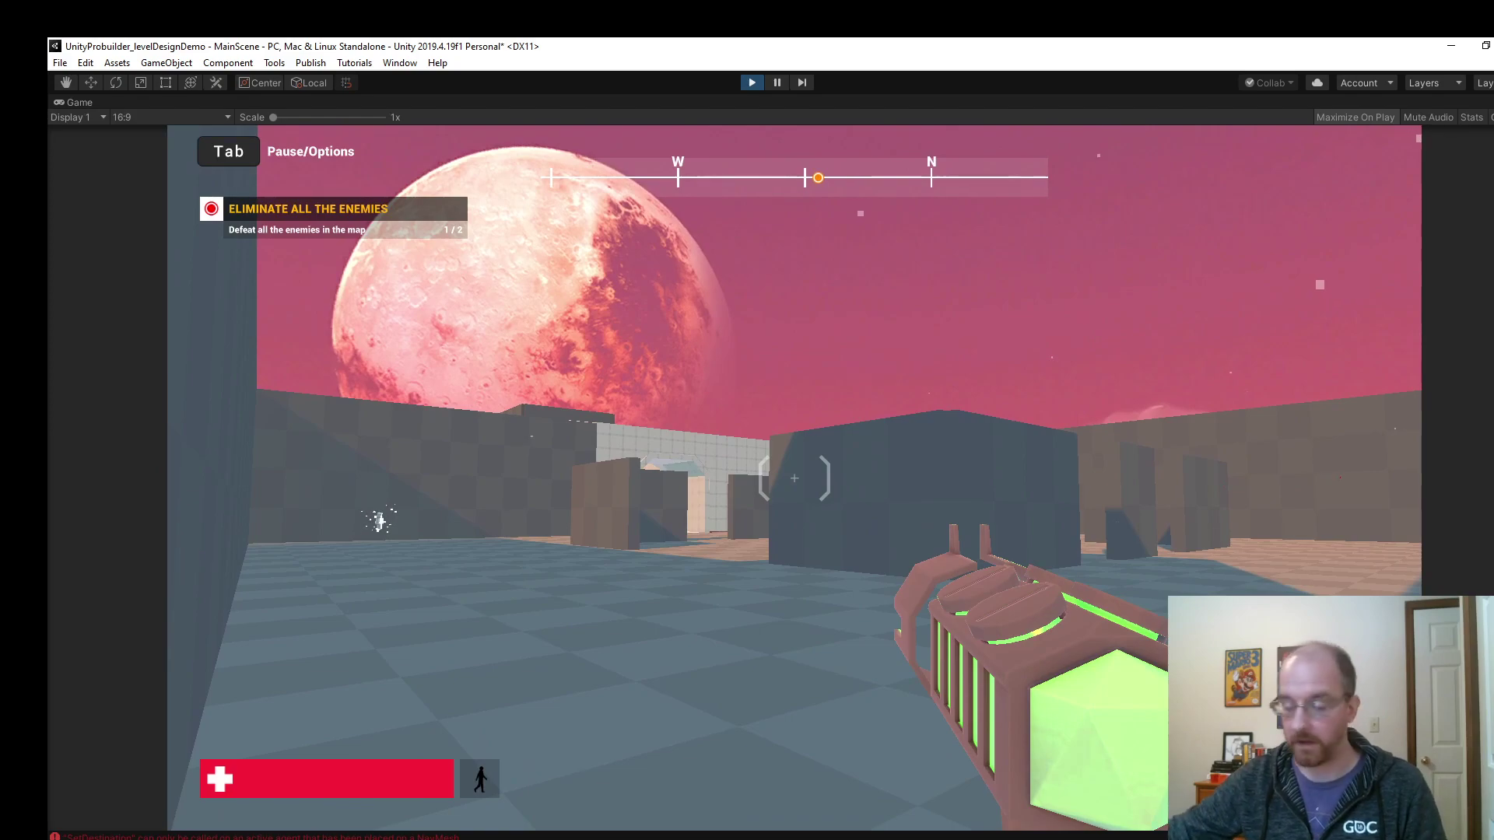
key("w")
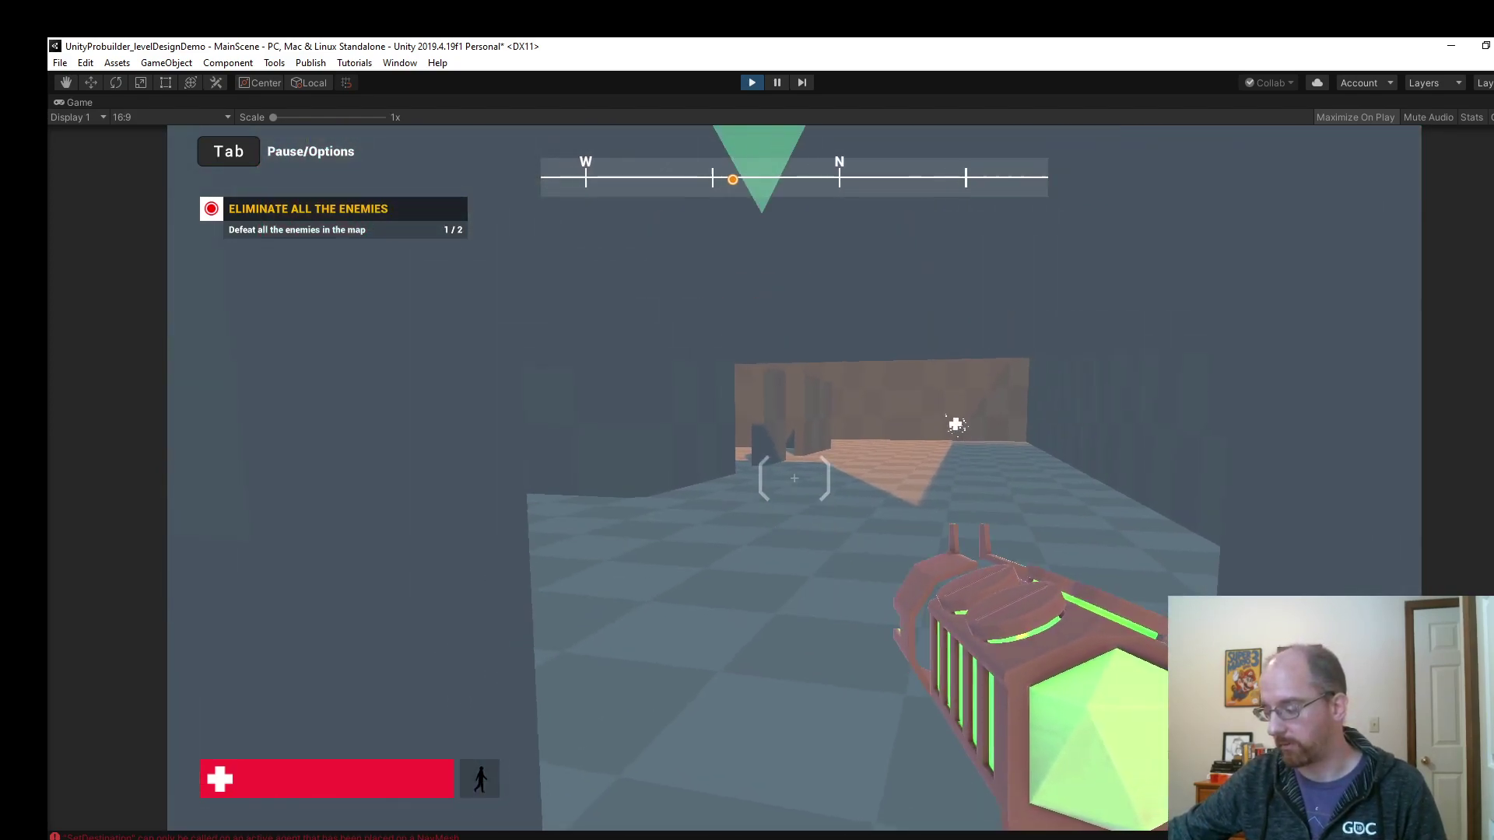
key("s")
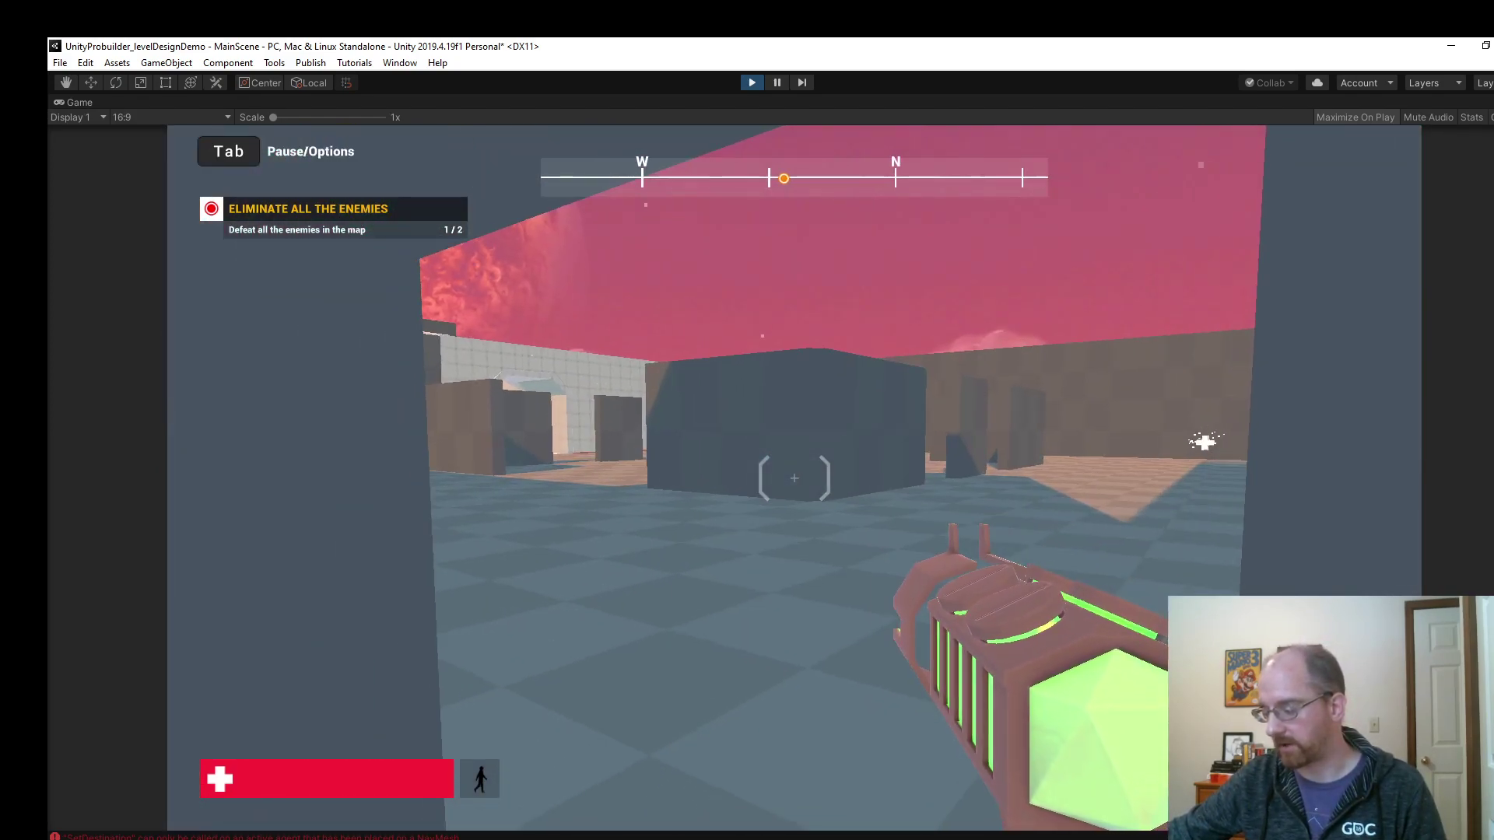
key("w")
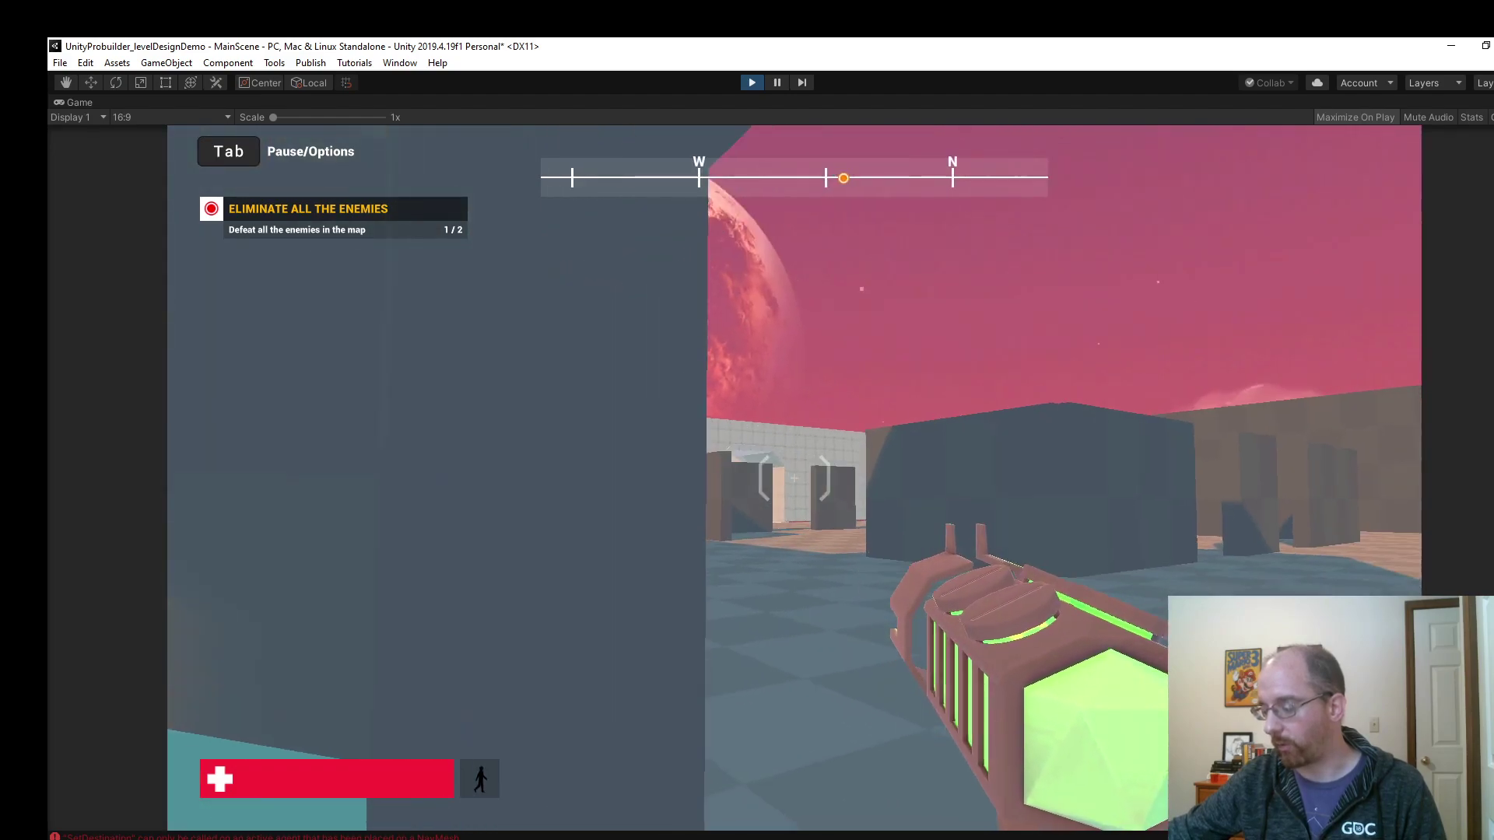
key("d")
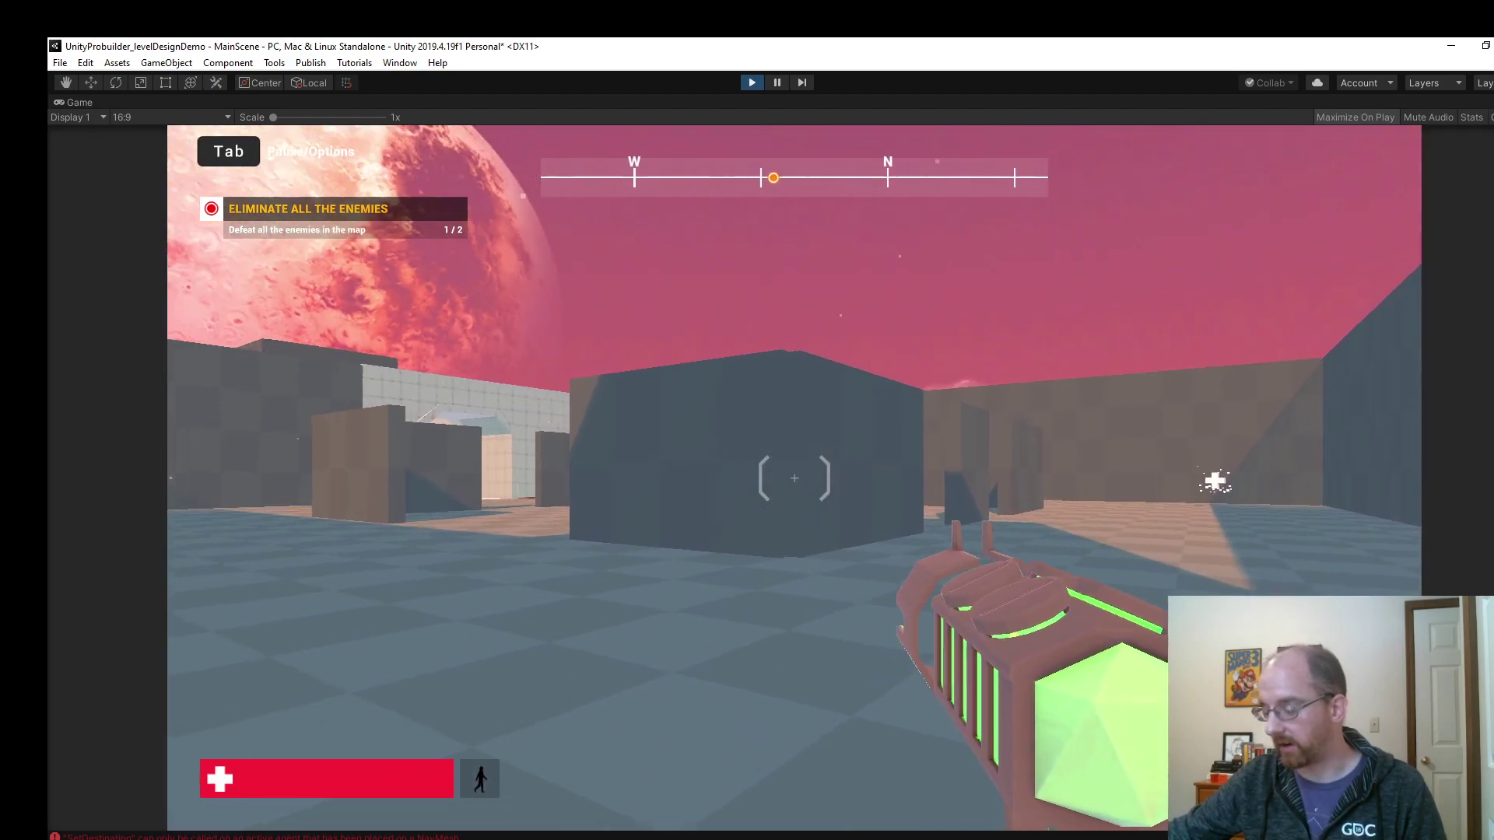
Approach the large cover block facing the arena entrance, compare the routes around it, and return to the green-triangle doorway.
key("w")
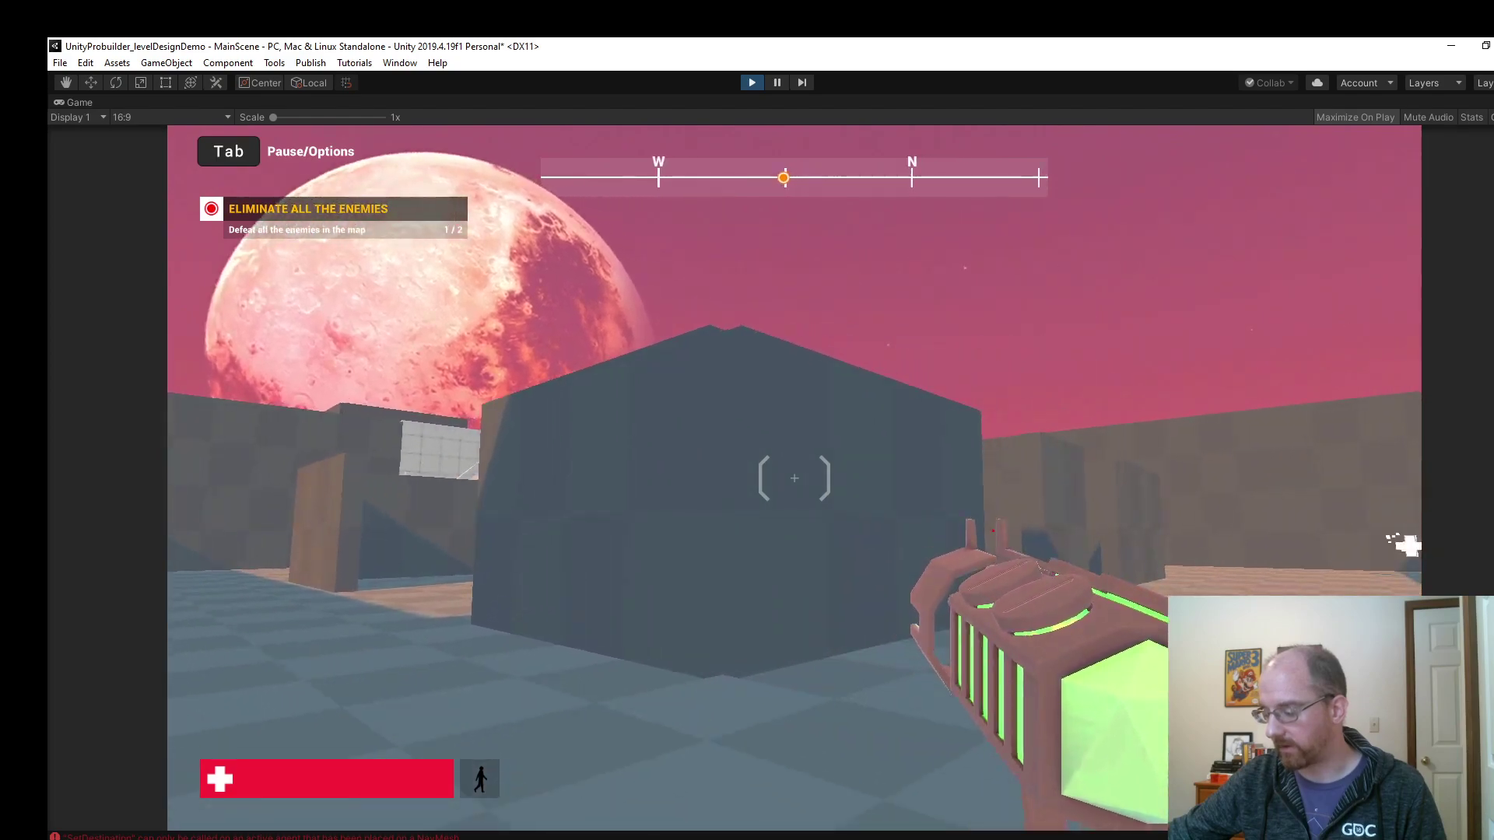
key("w")
key("w")
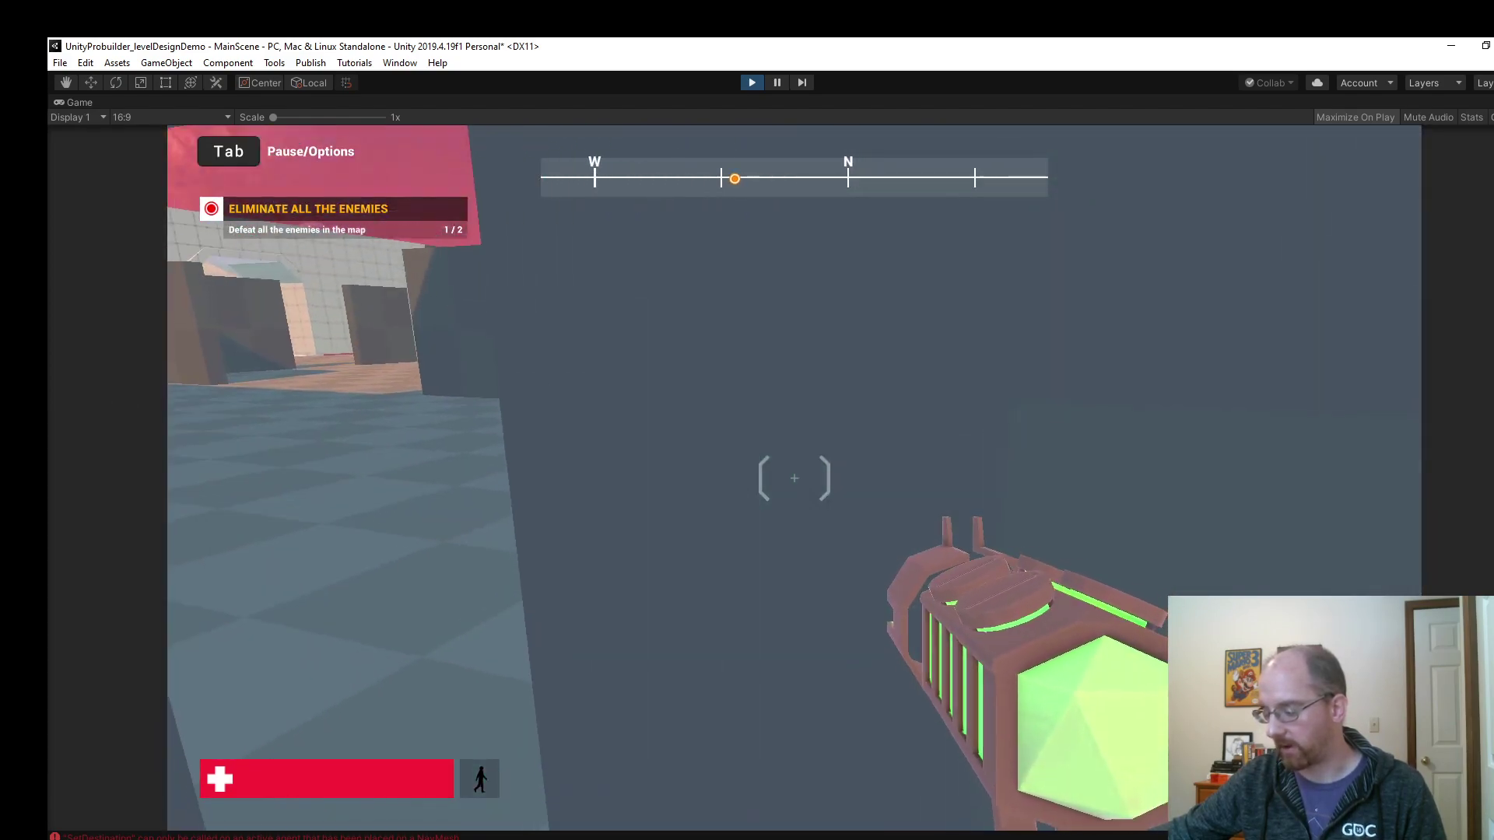
key("w")
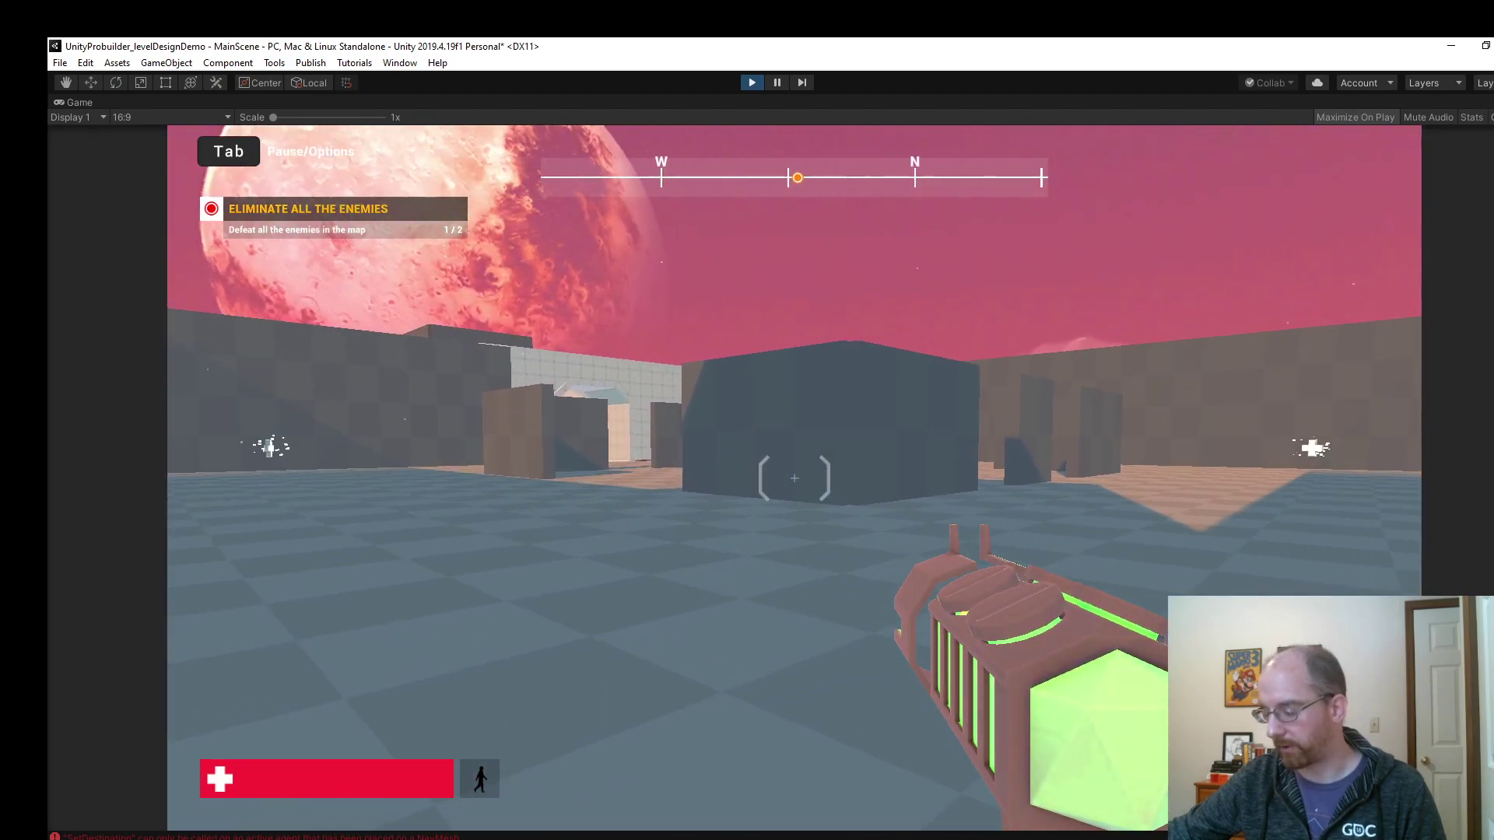
key("w")
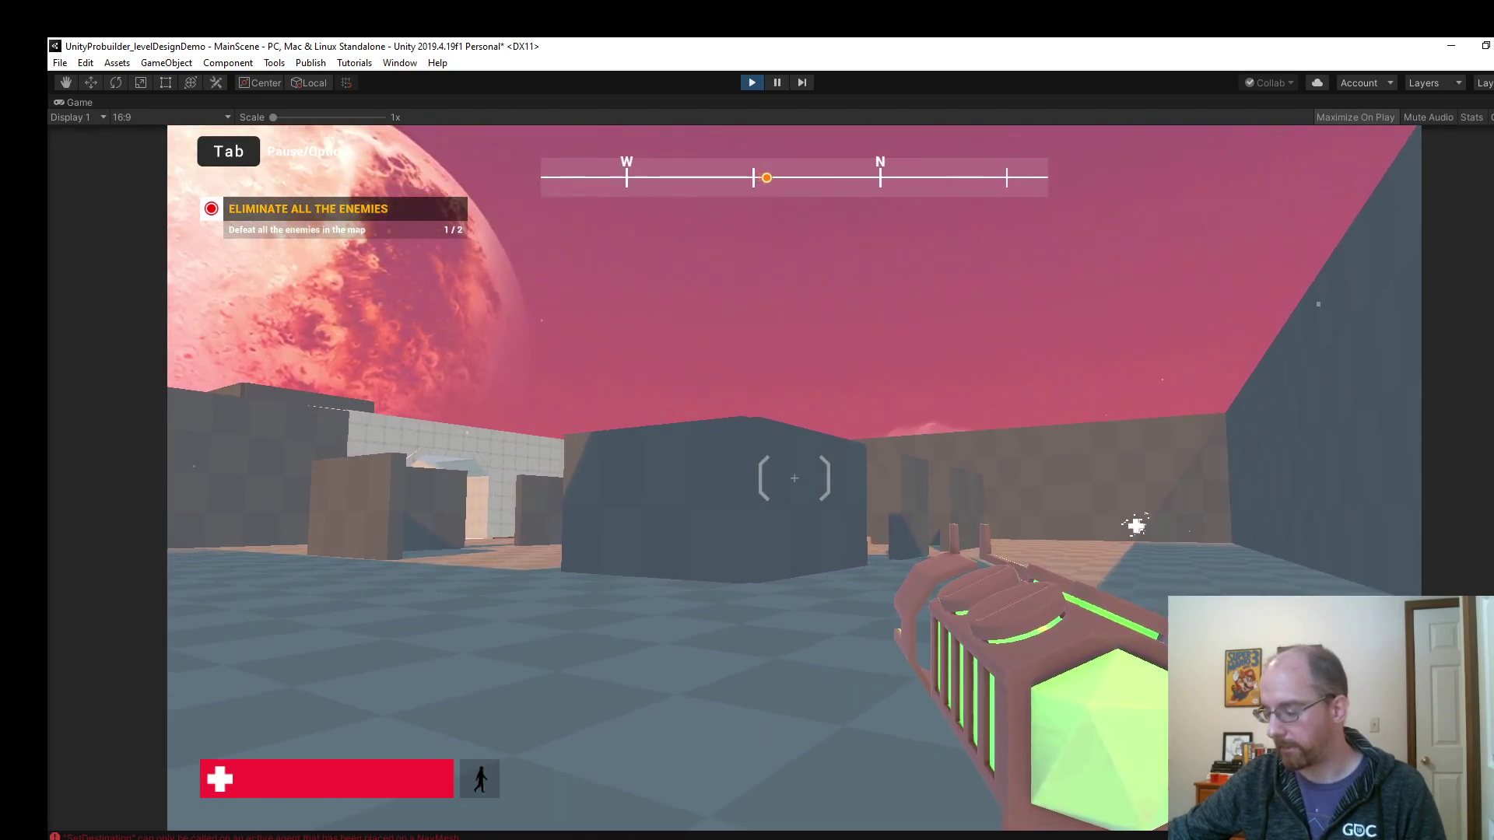
key("w")
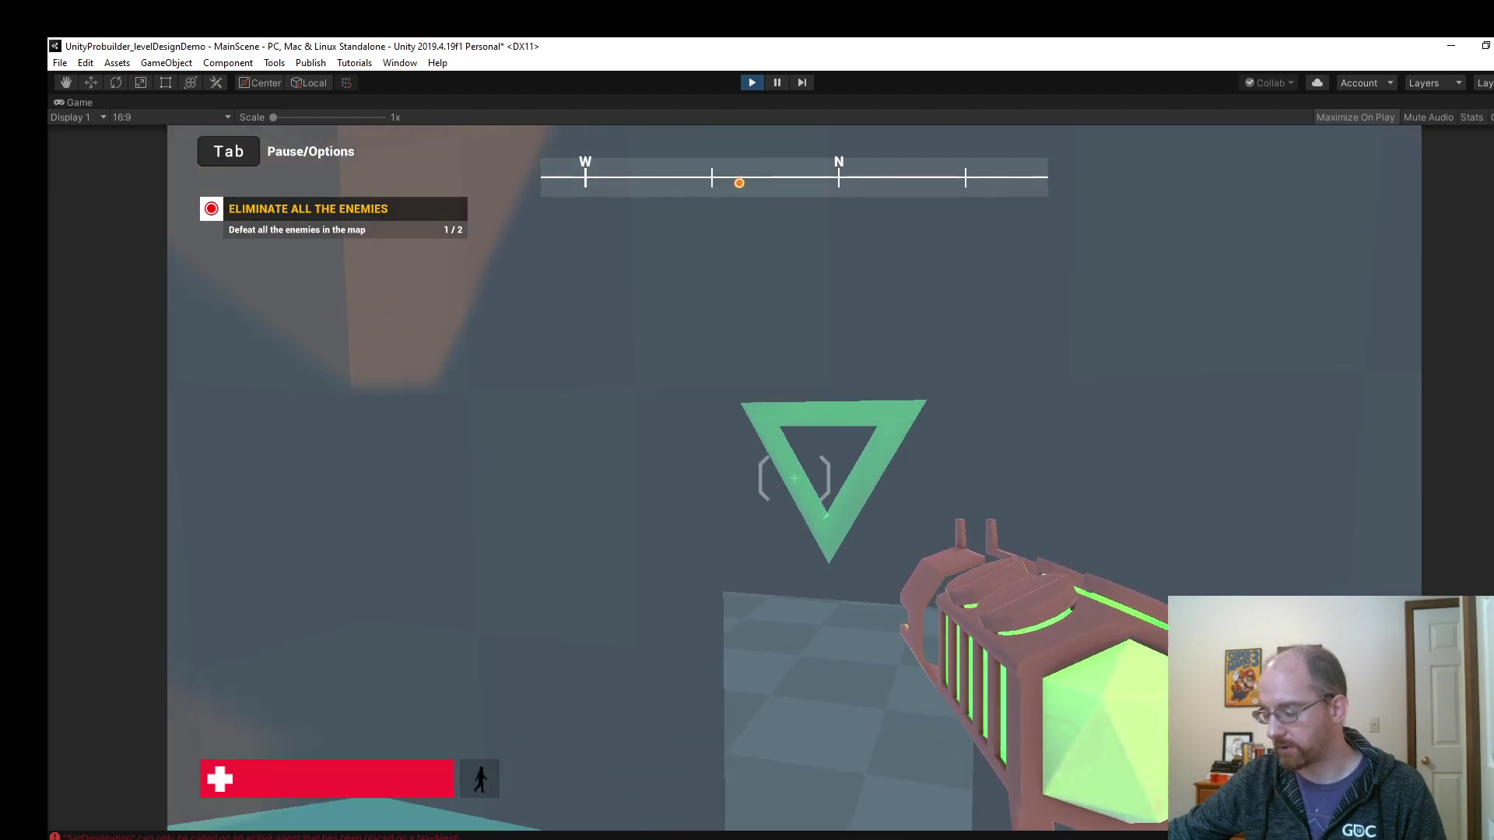
Enter the arena past the cover block and examine the enemy's sightlines between the walls near the health pickup.
key("s")
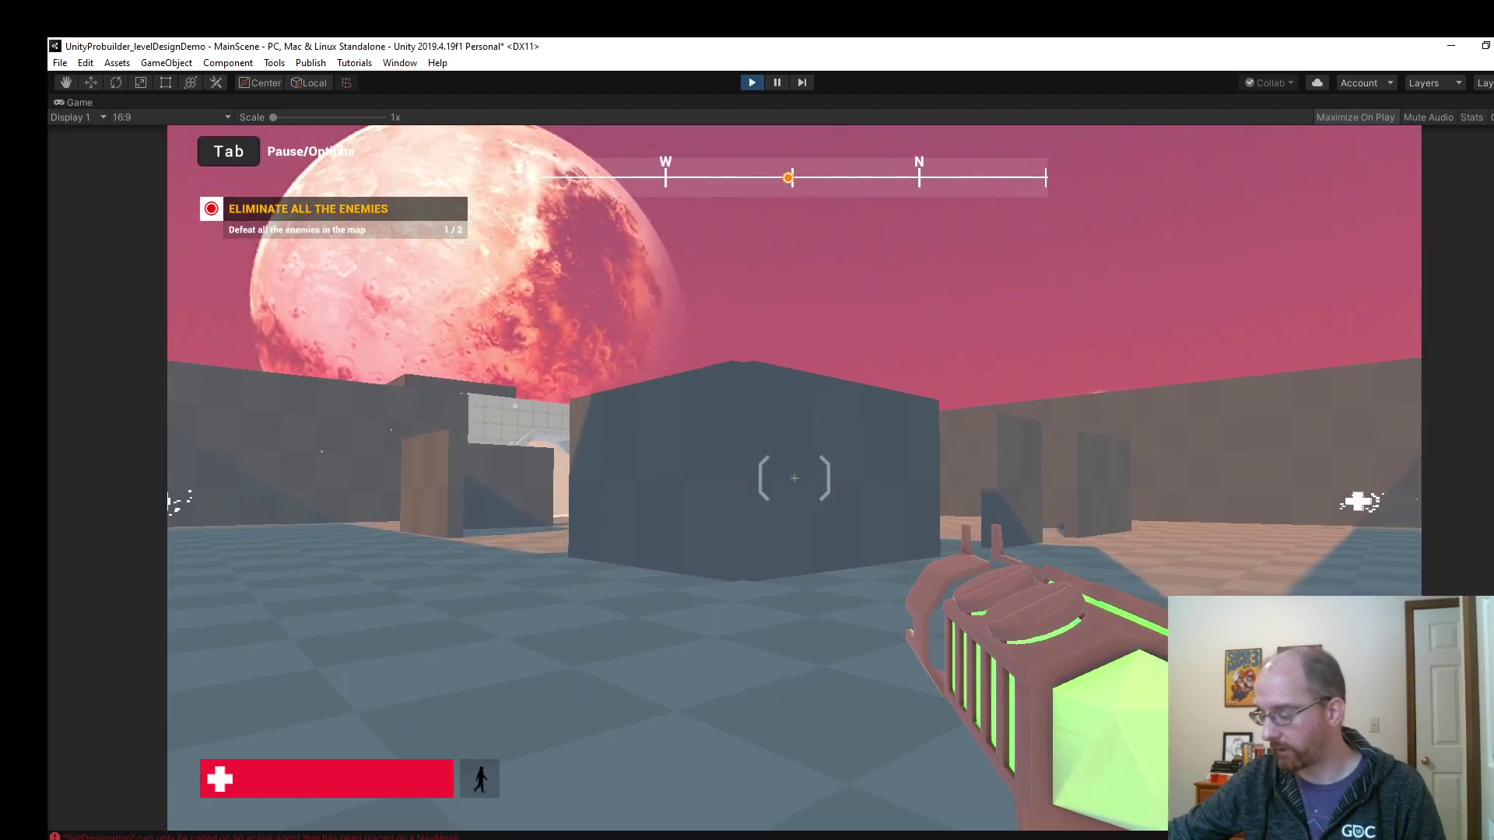
key("w")
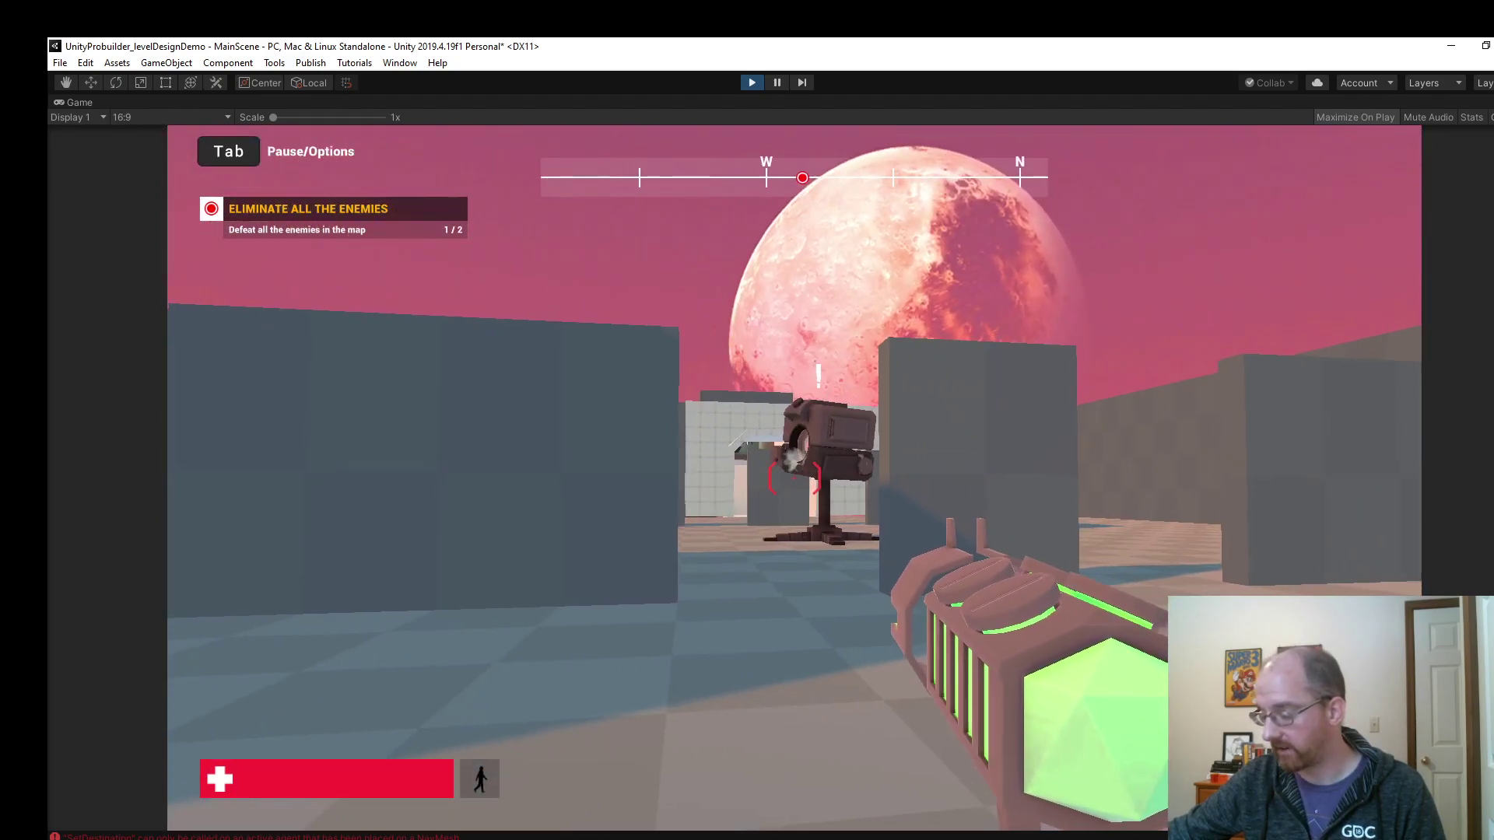
key("d")
key("w")
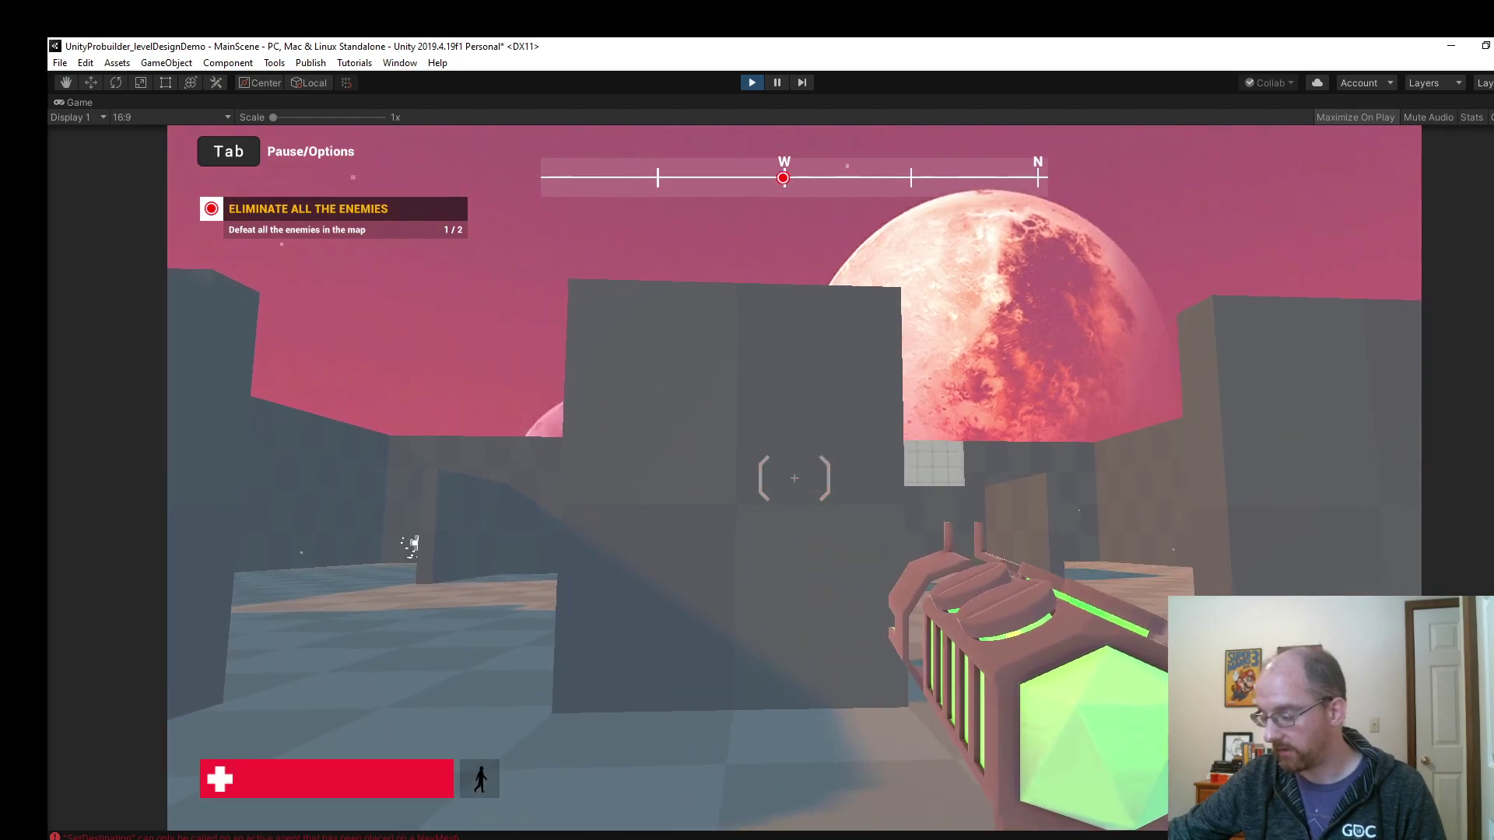
key("w")
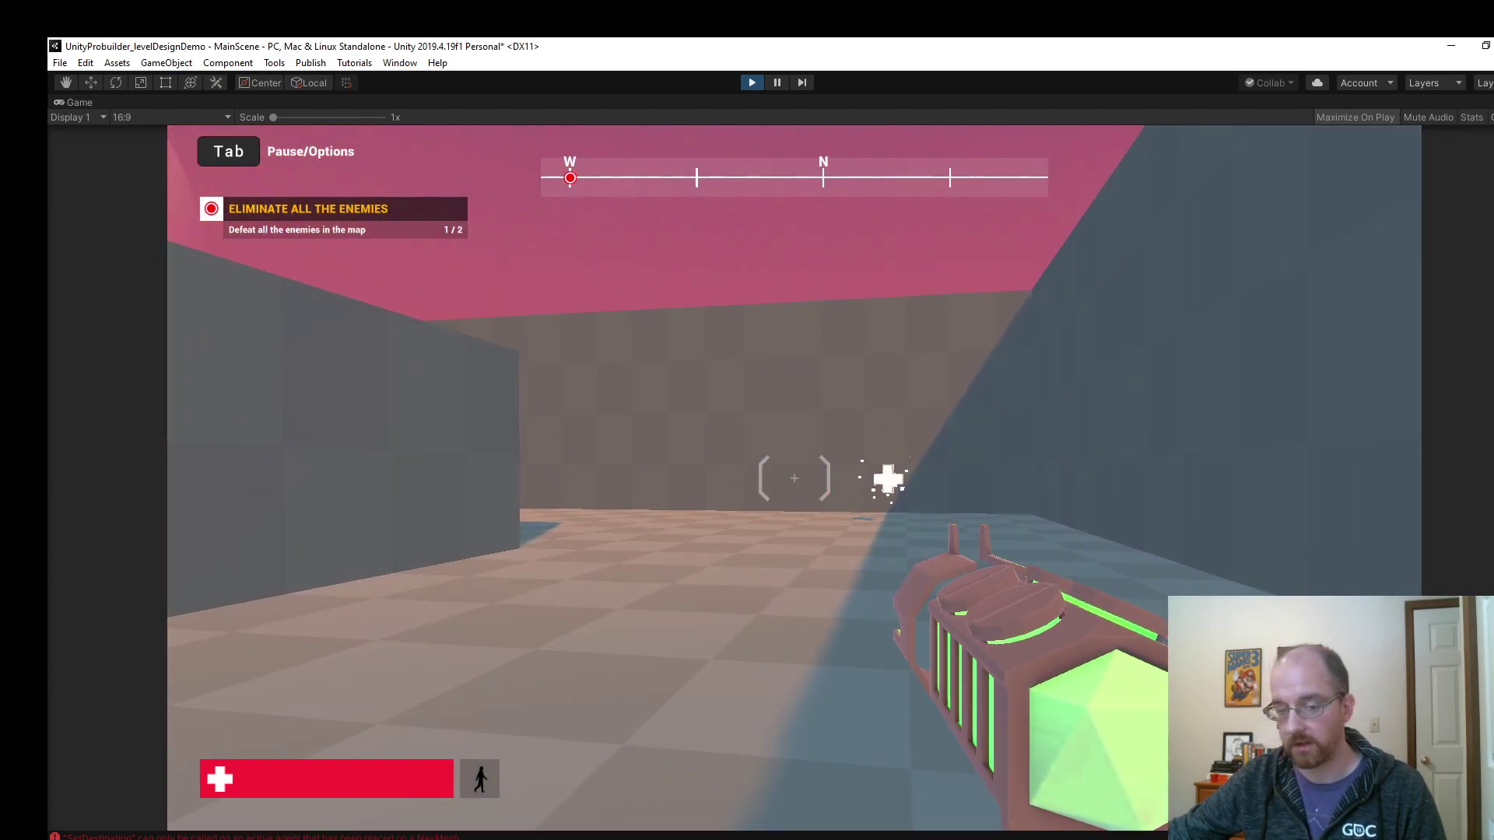
key("w")
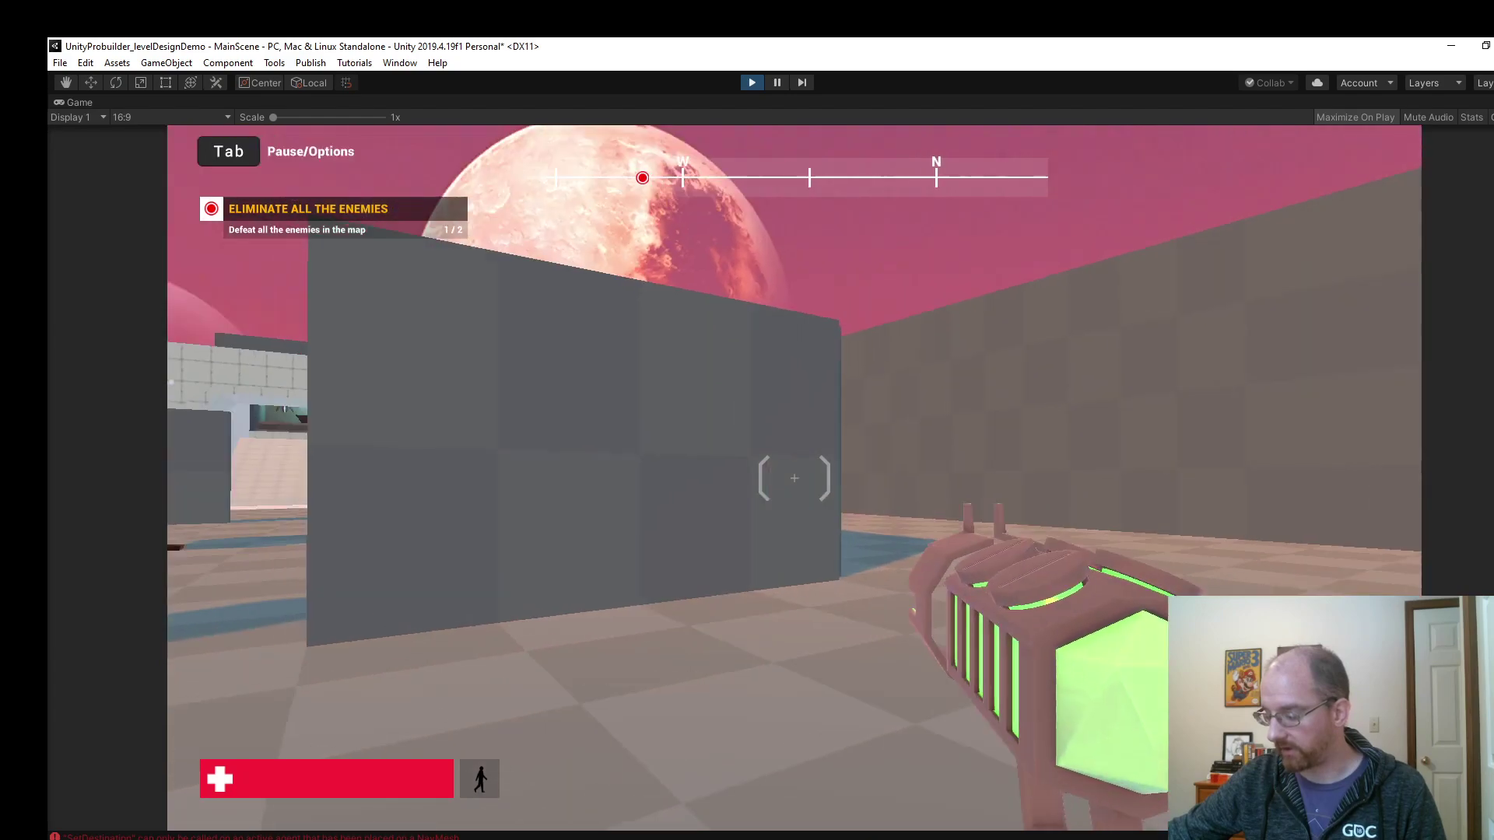
key("w")
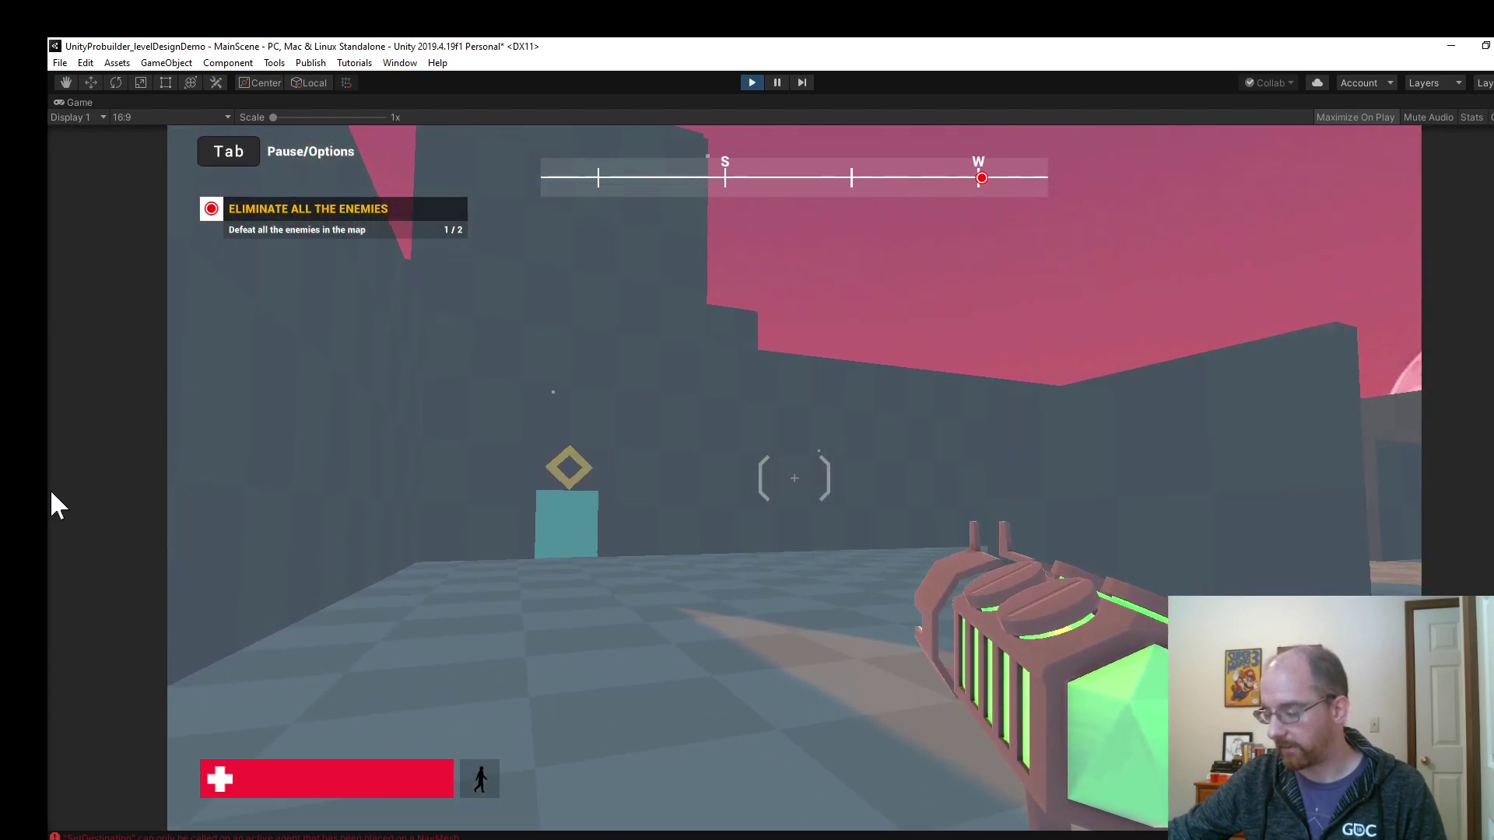
Go back to the arena entrance and test advancing on the enemy from behind the large cover block and retreating to it.
key("w")
left_click(72, 498)
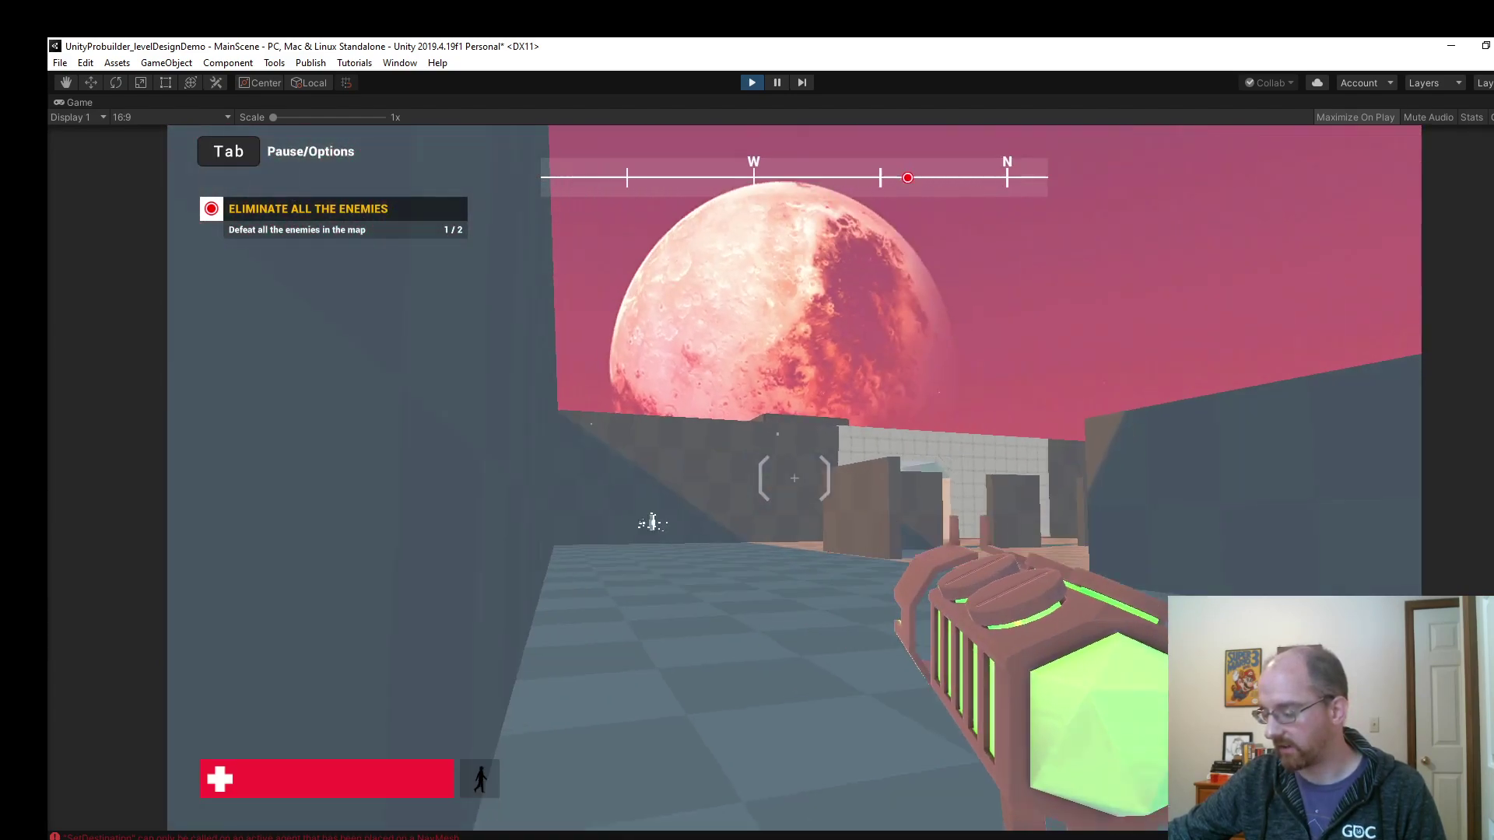
key("w")
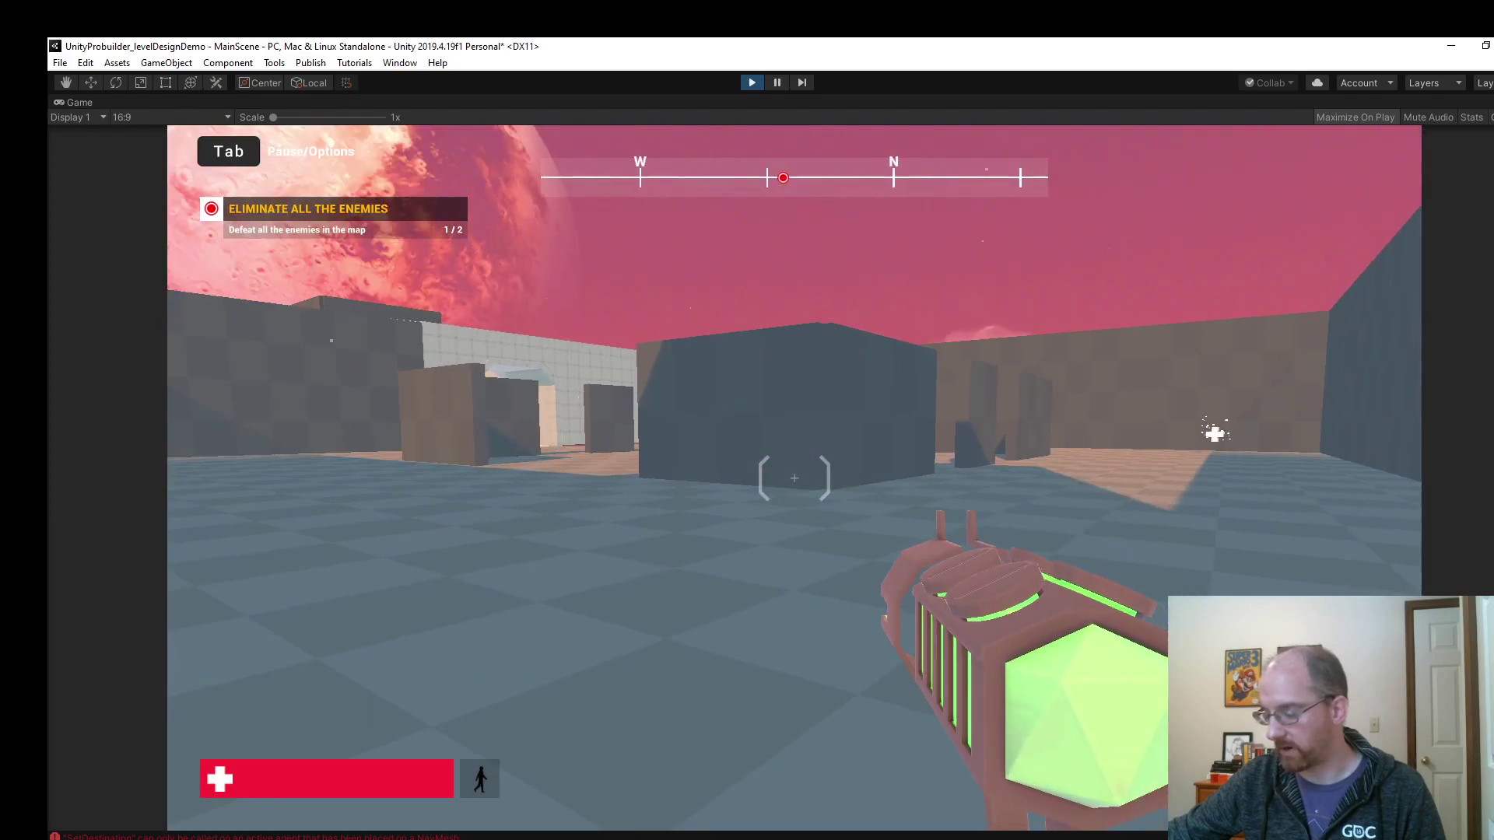
key("w")
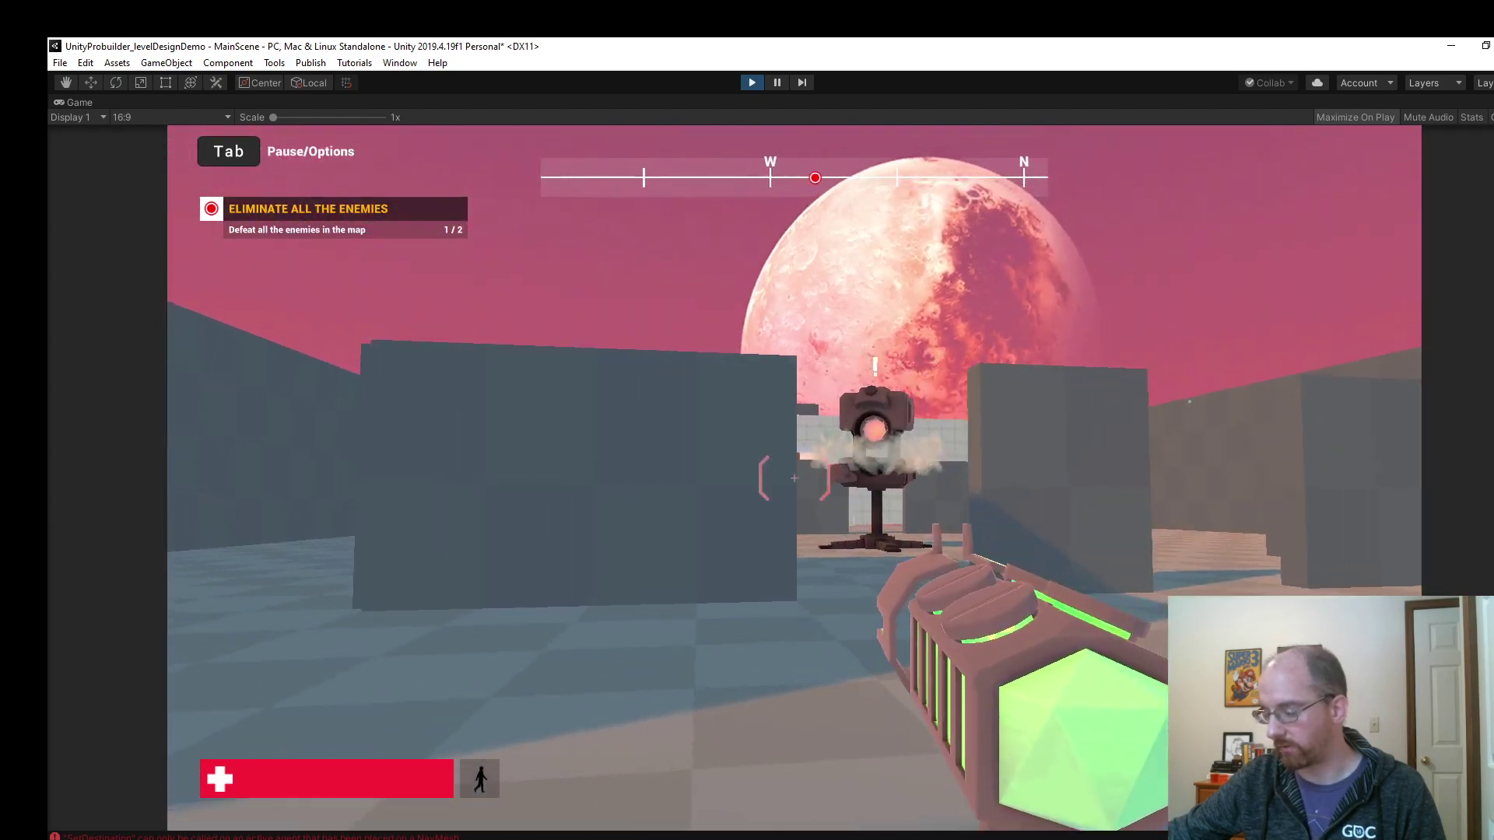
key("w")
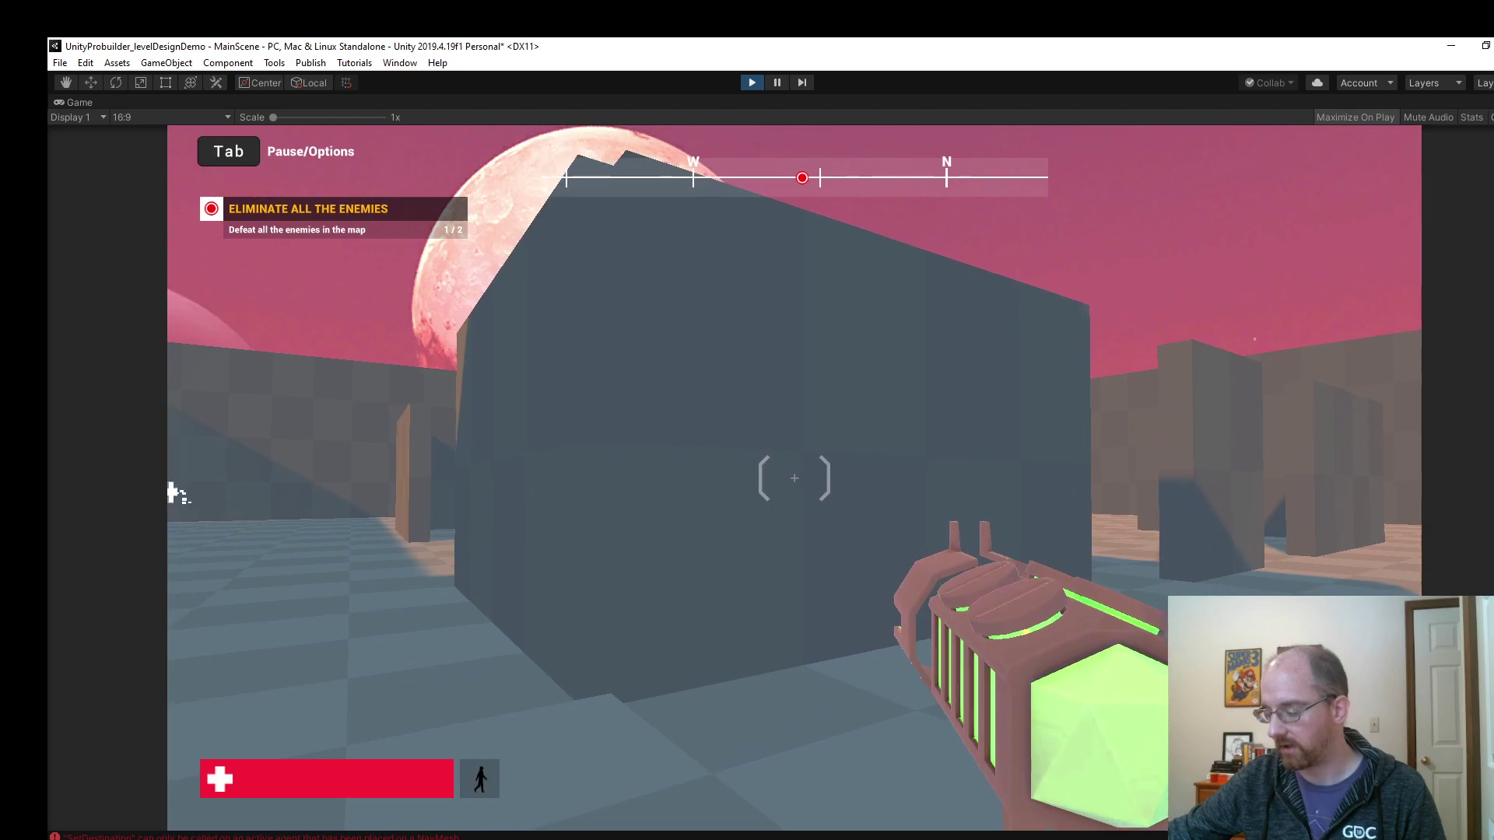
key("w")
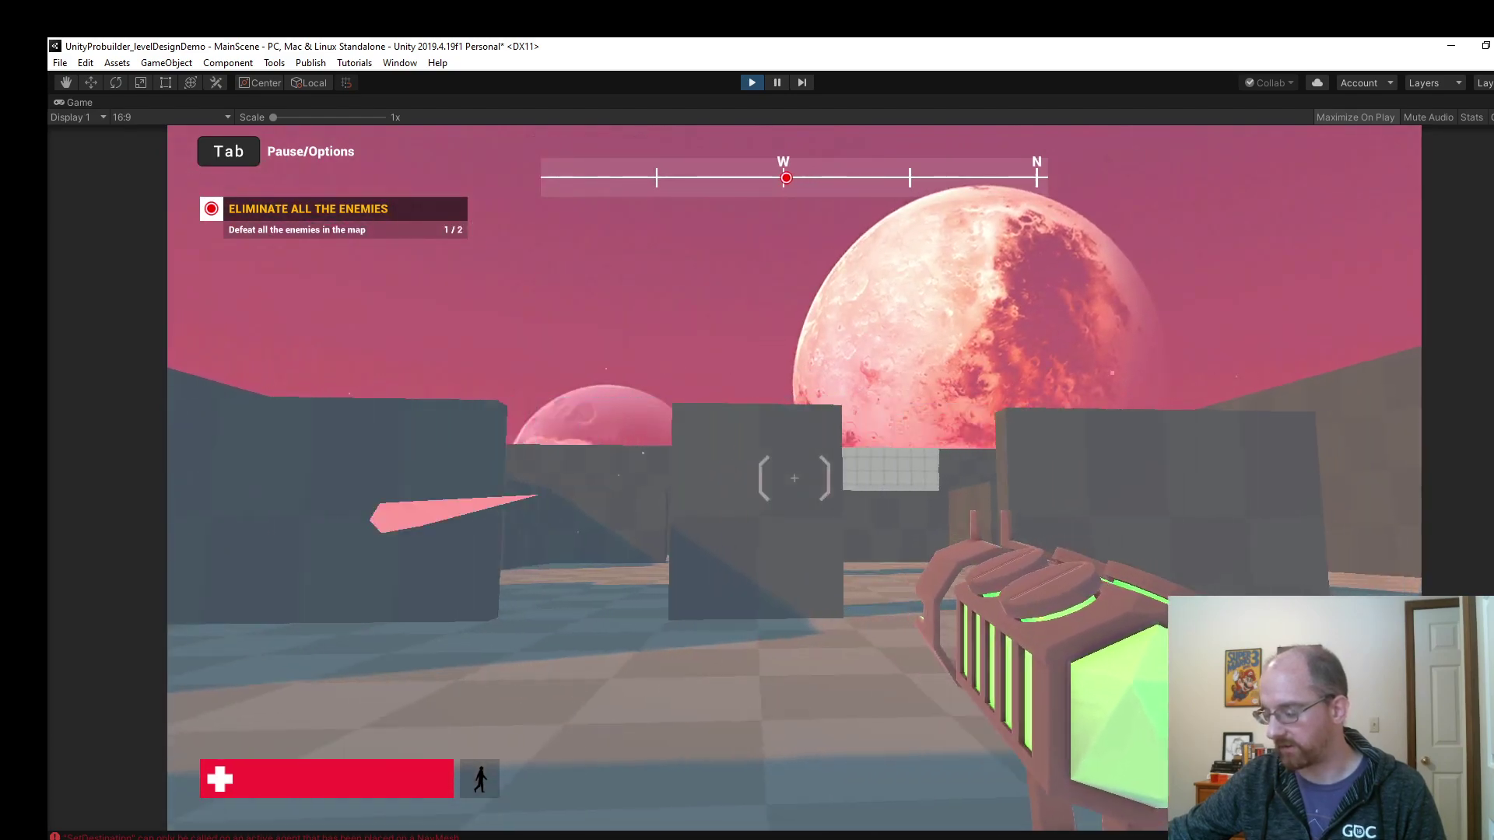
key("w")
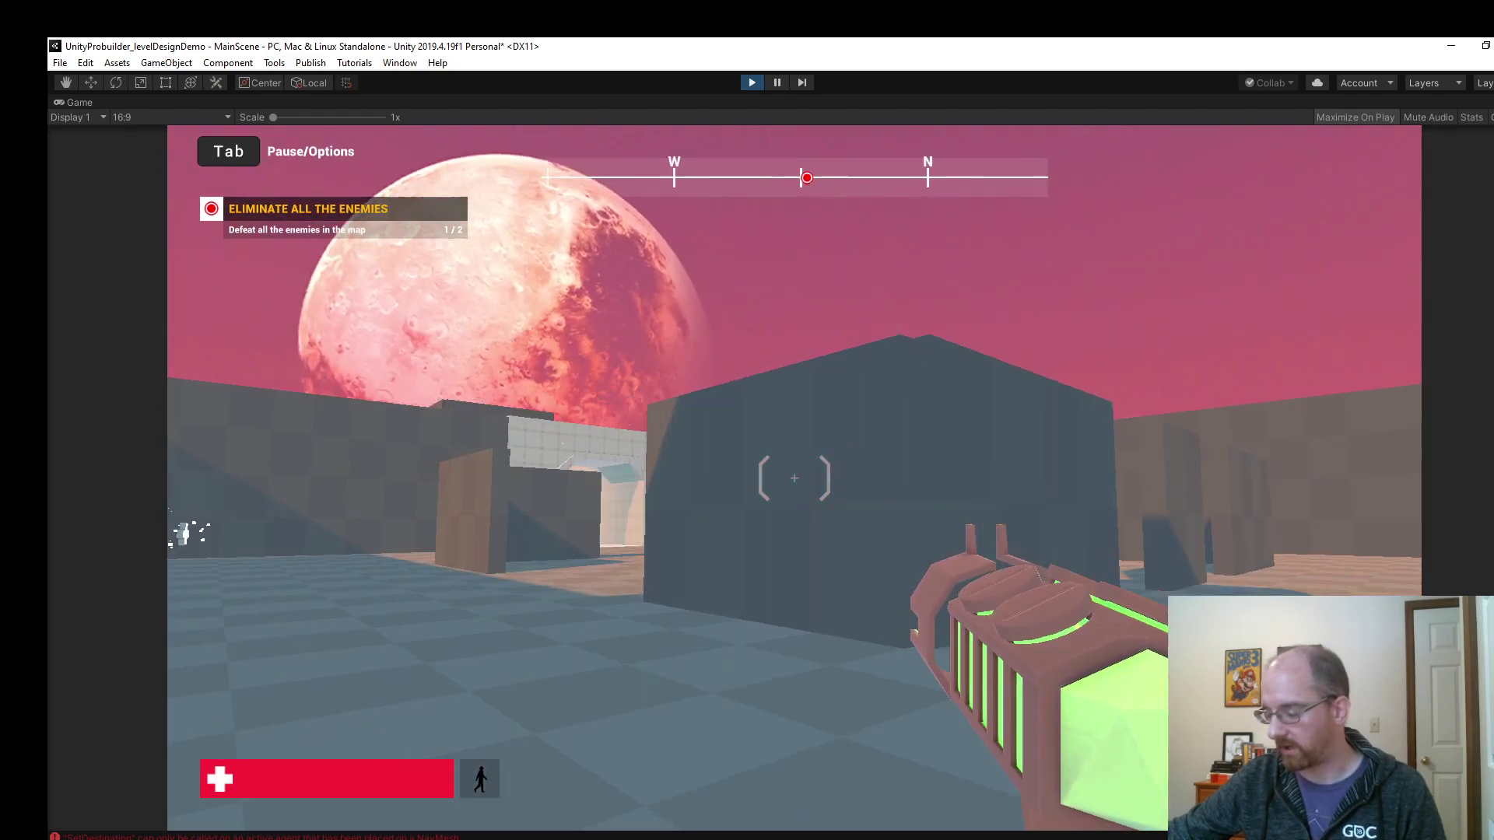
Move between the cover walls around the firing enemy and retreat to the green-triangle doorway.
key("w")
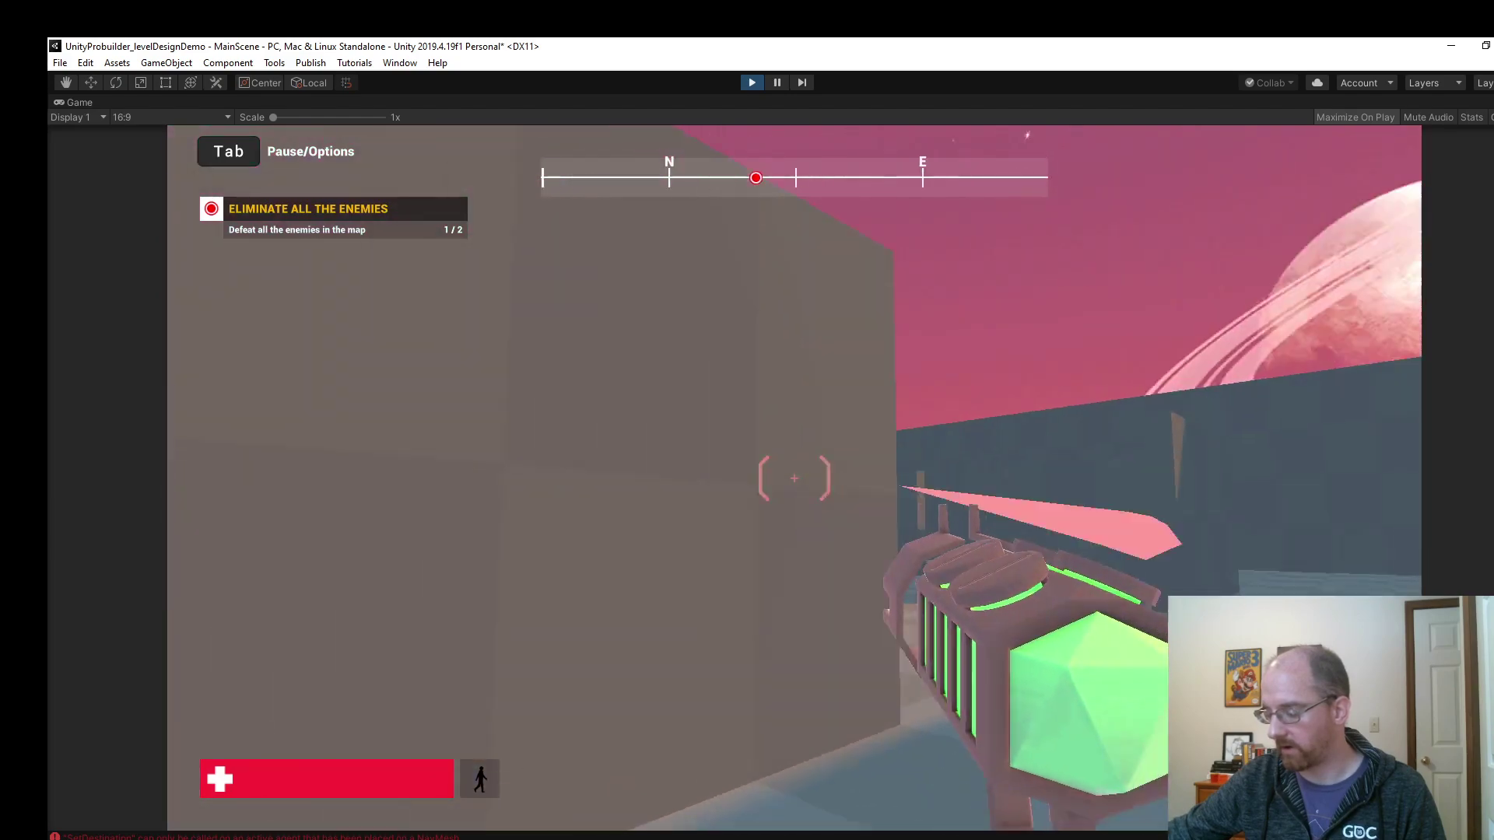
key("w")
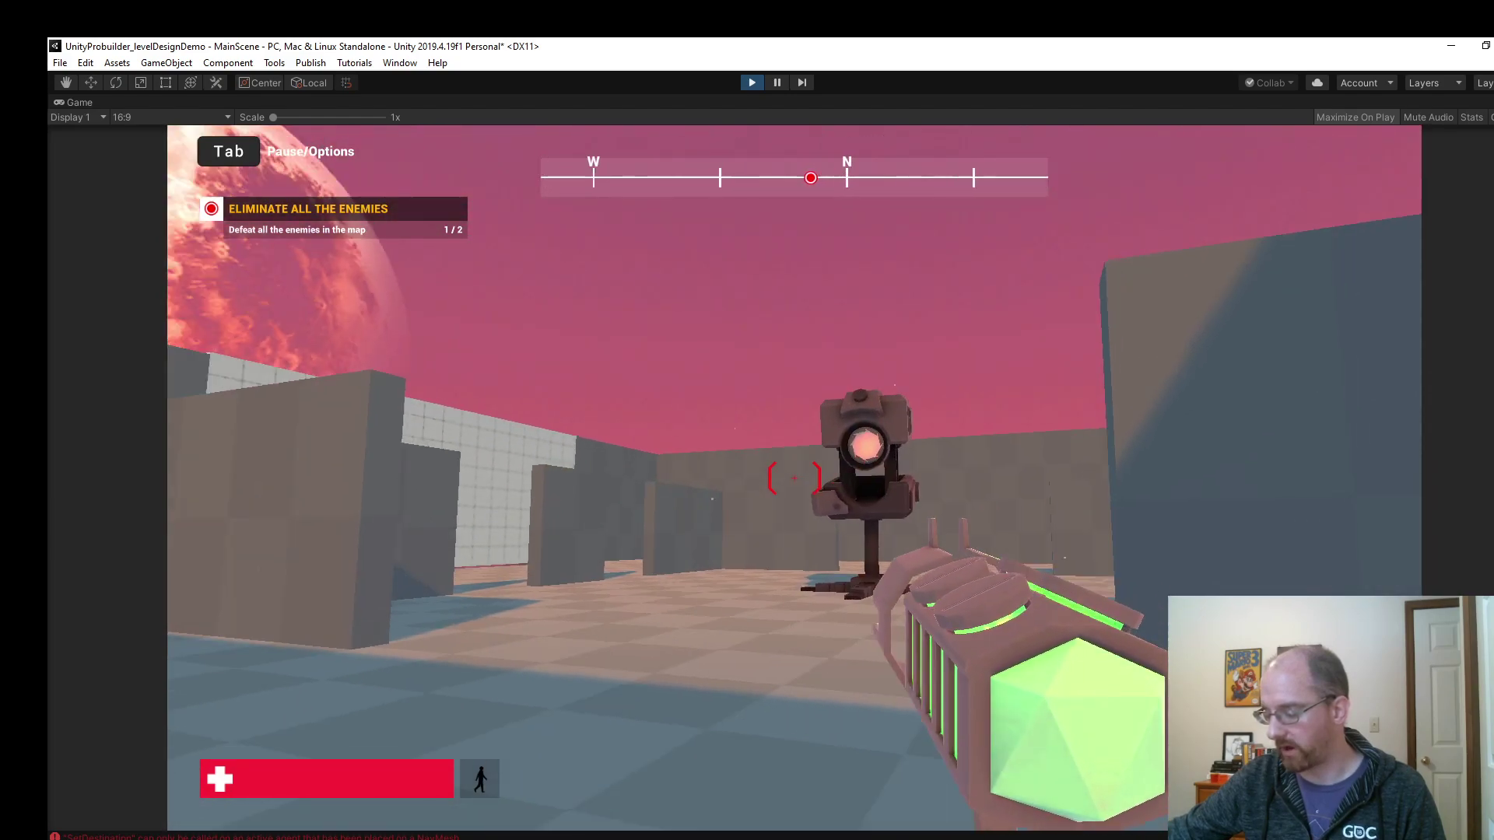
key("w")
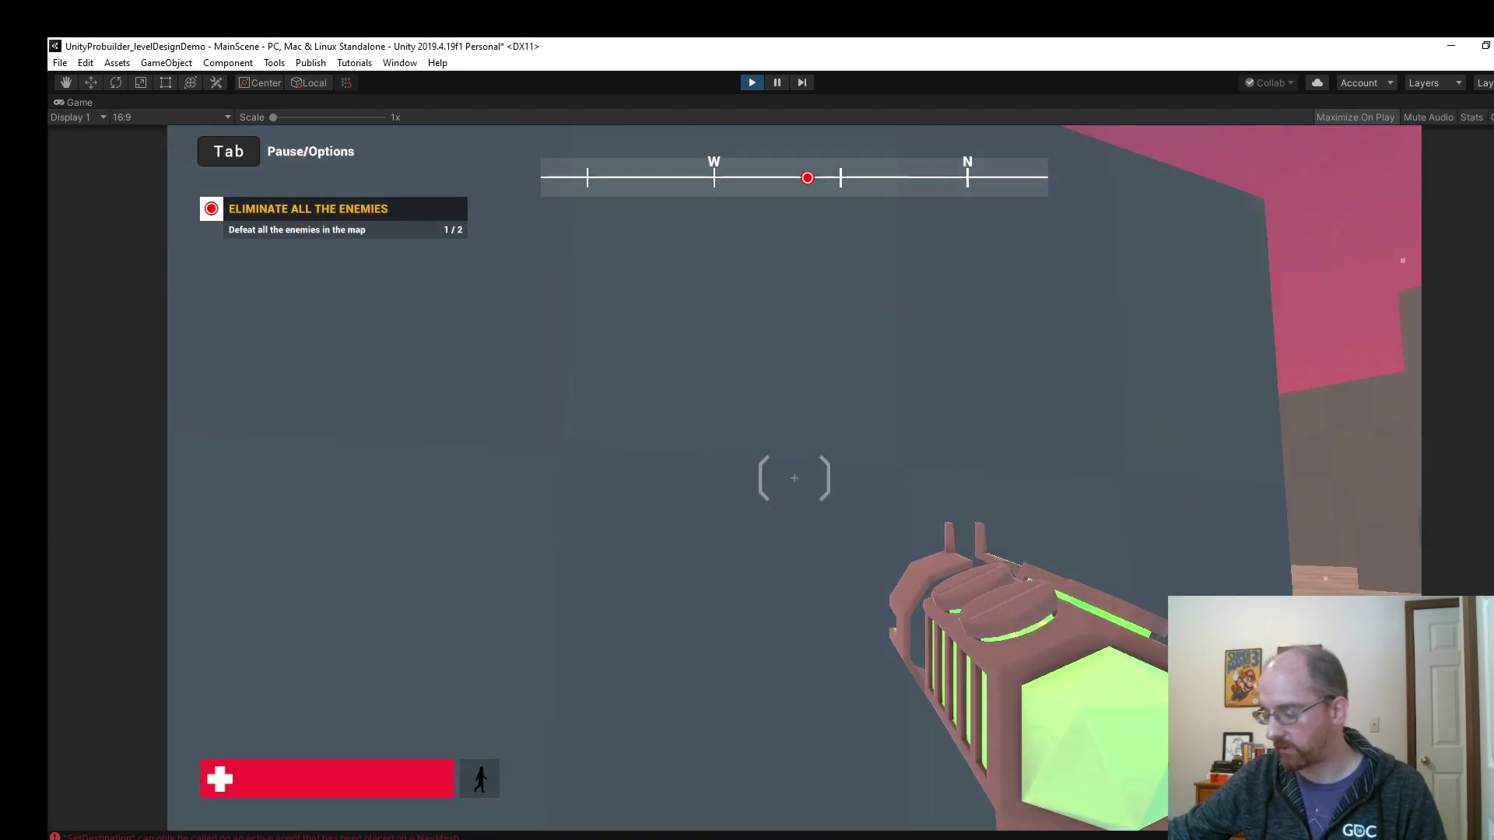
key("w")
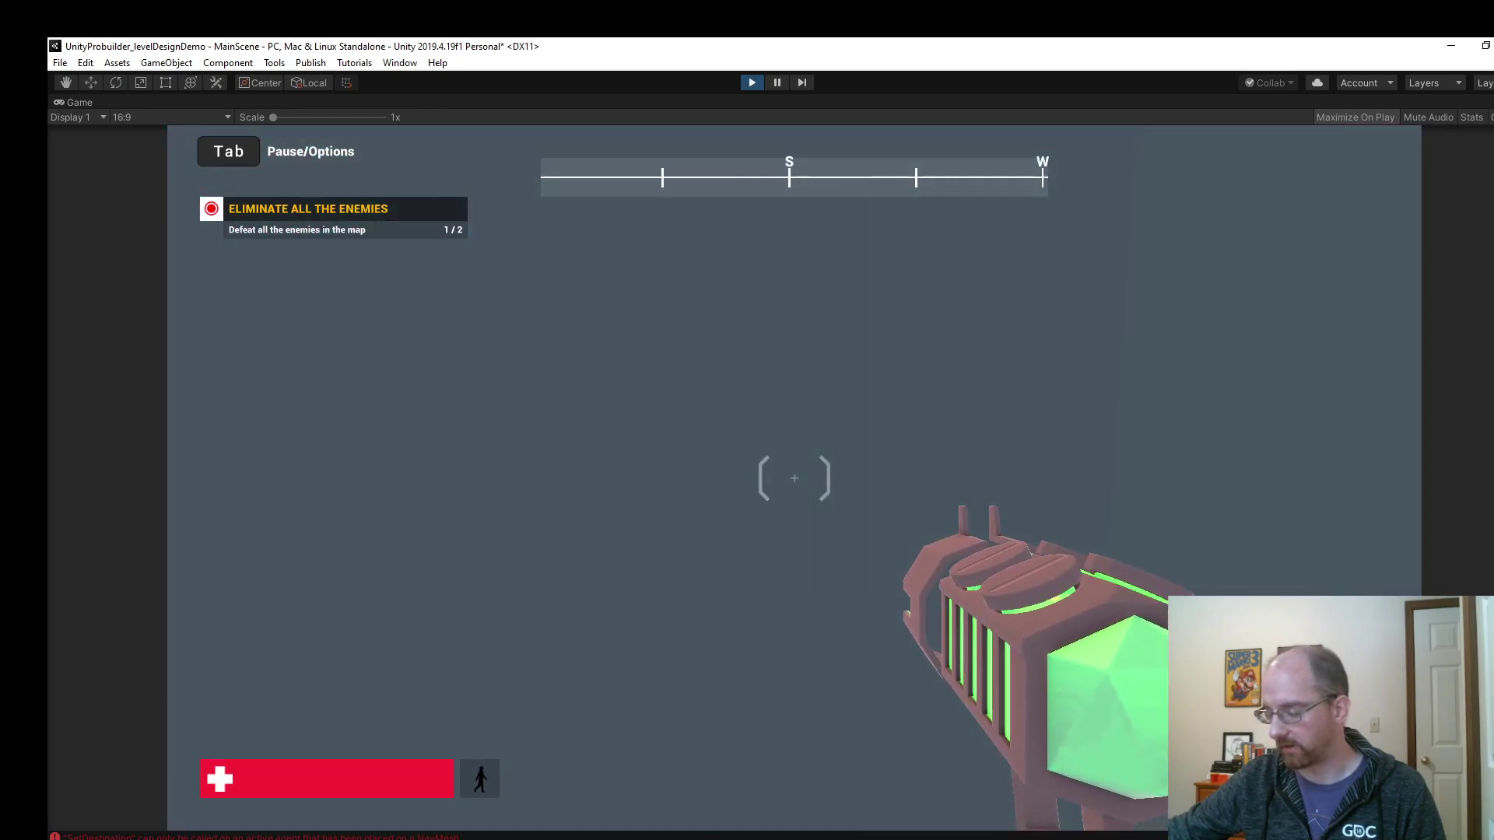
key("w")
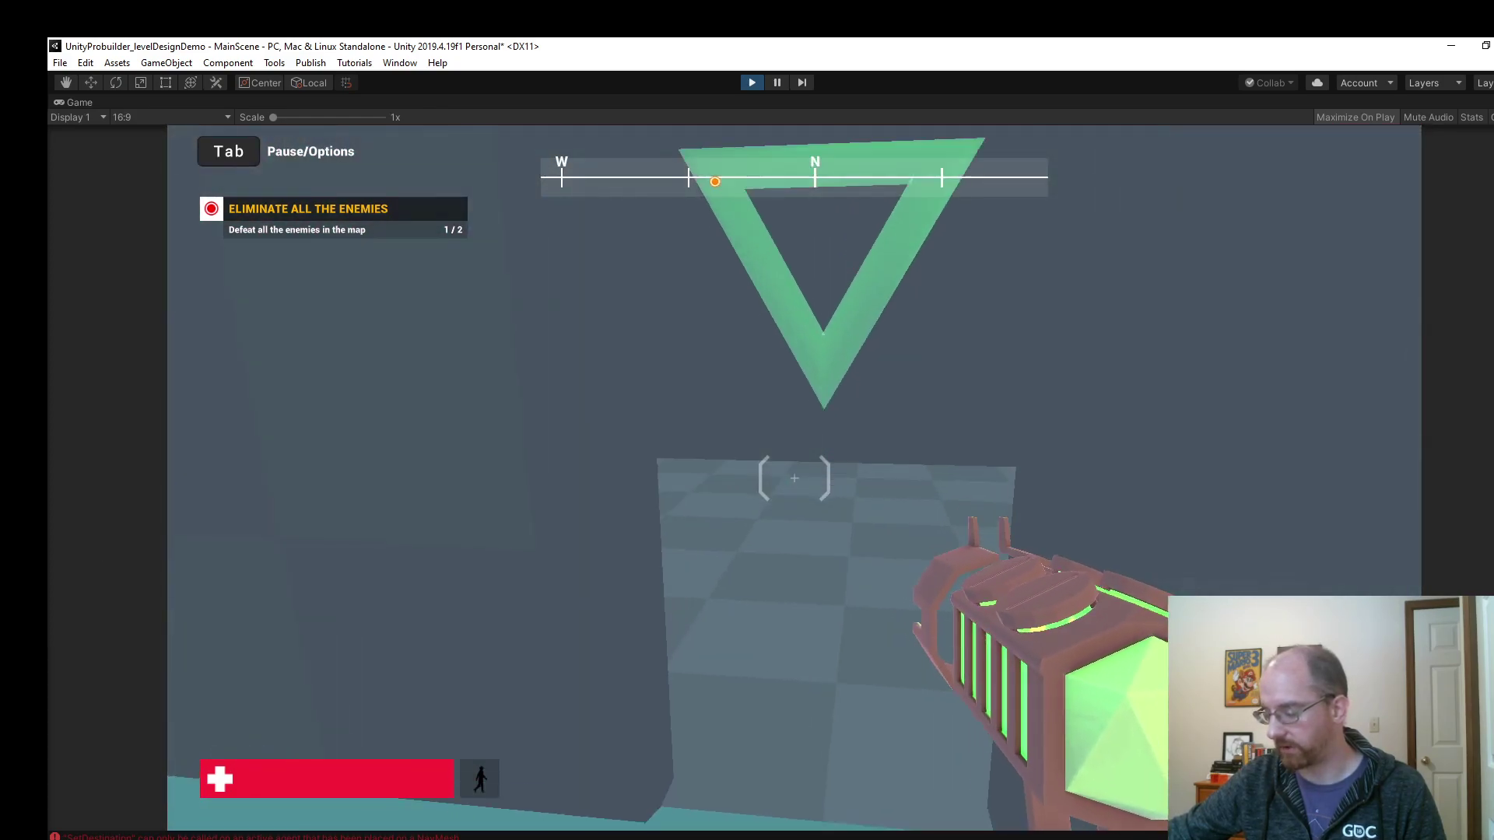
Re-enter the arena and follow the cover blocks to the corner health pickup, testing how they shield the route from the enemy.
key("w")
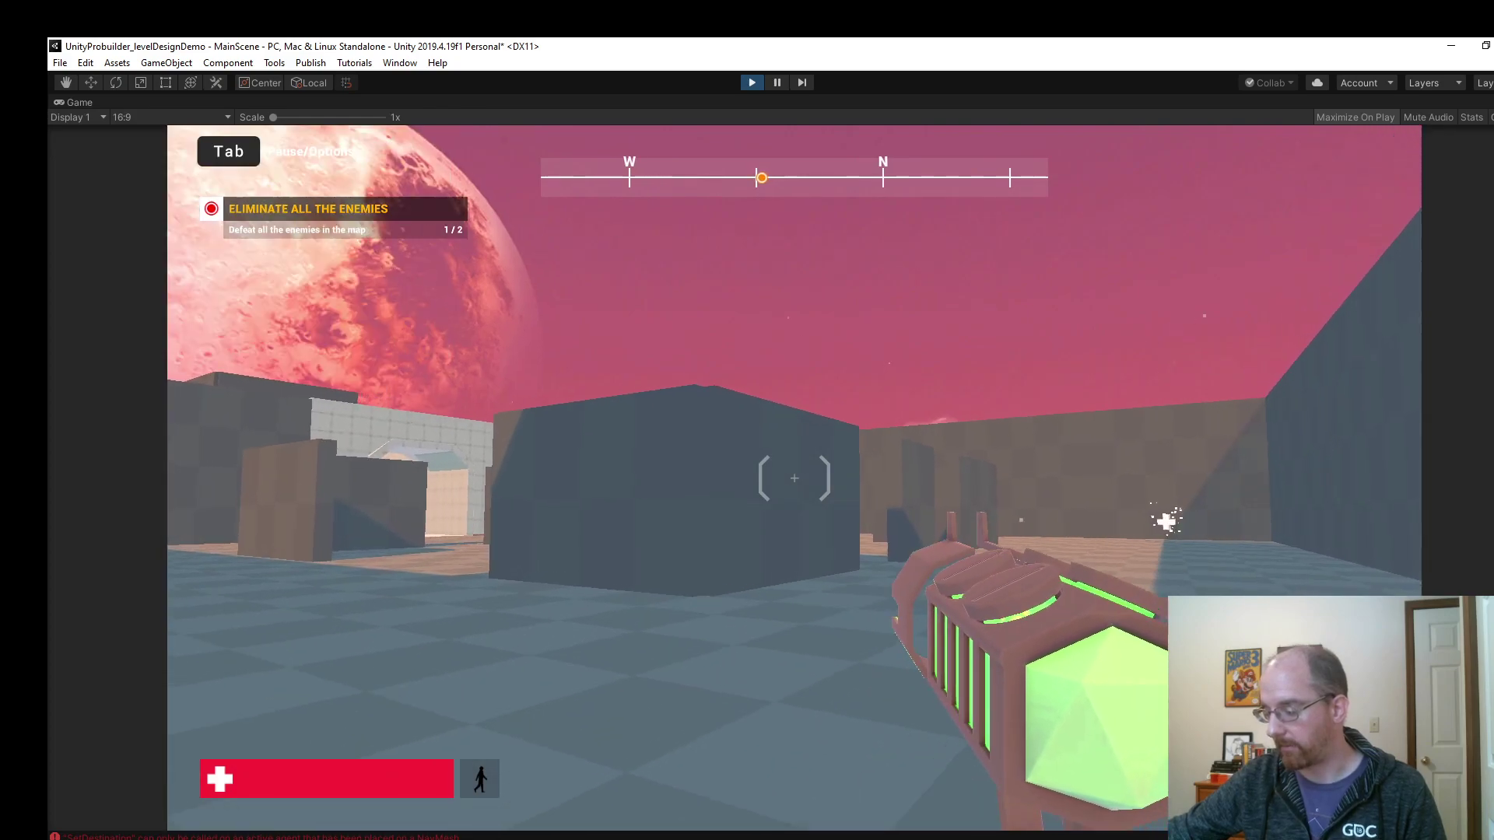
key("w")
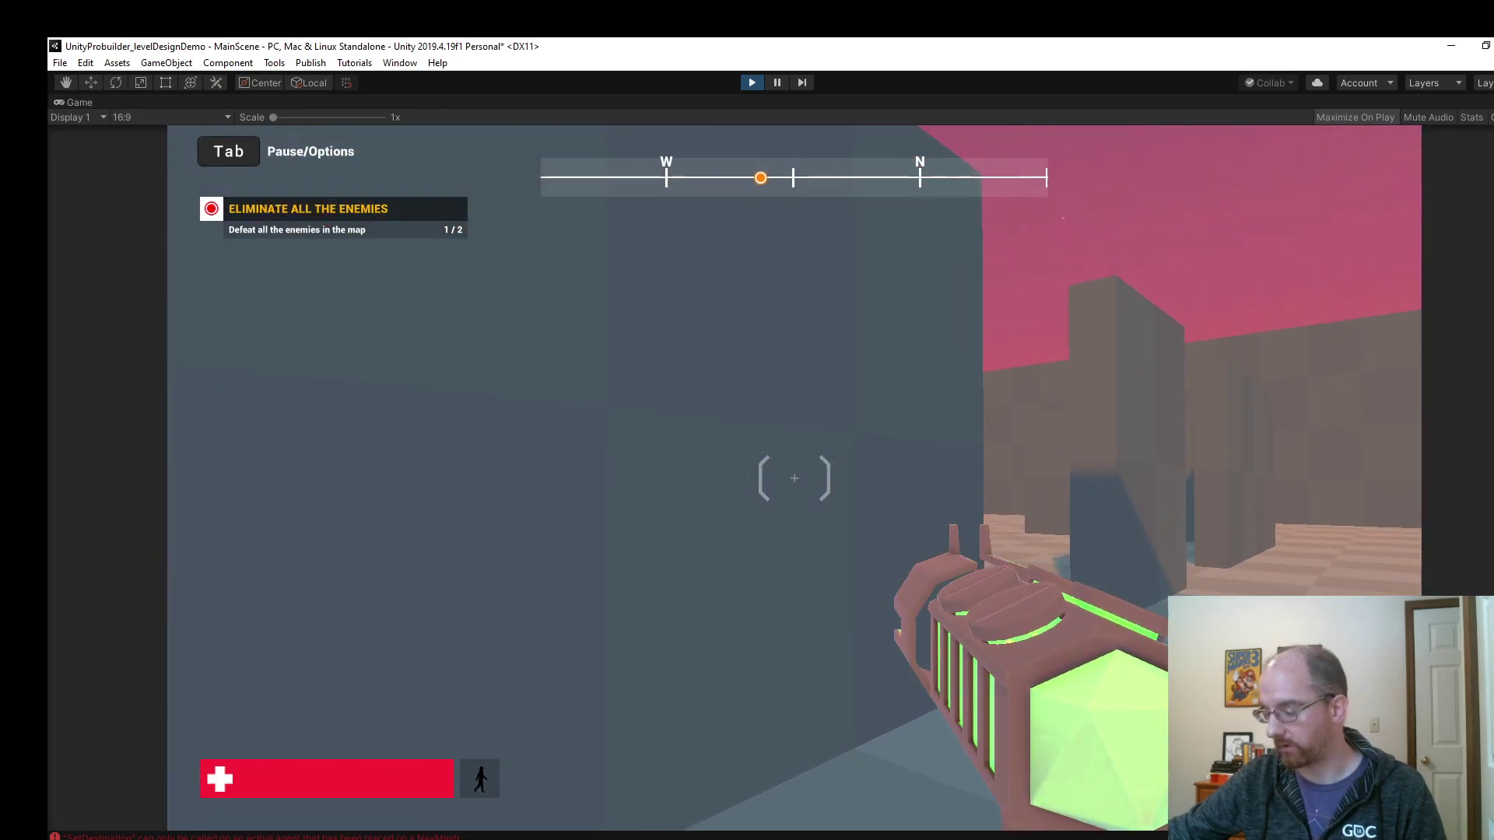
key("w")
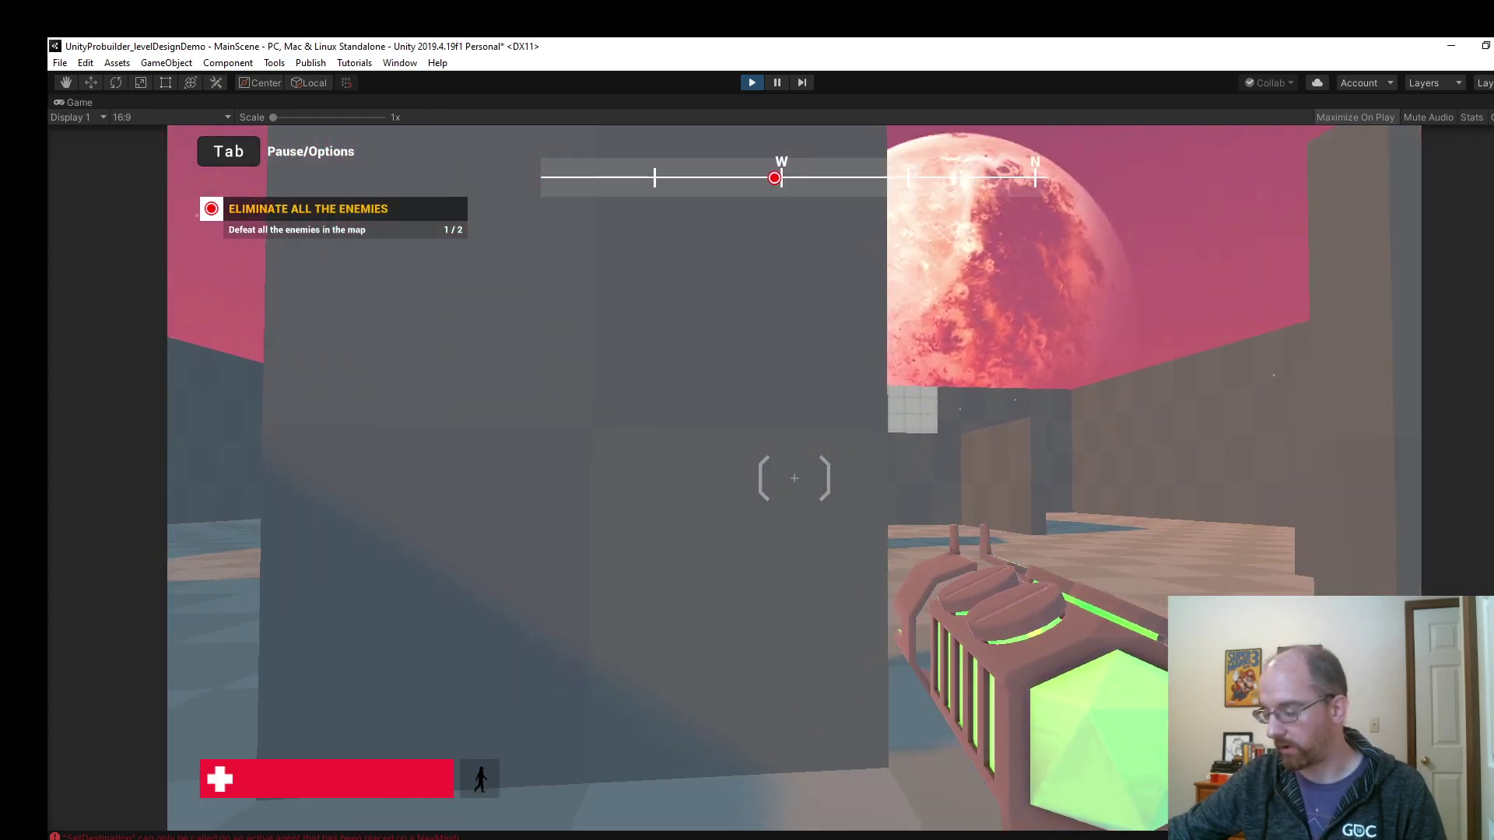
key("w")
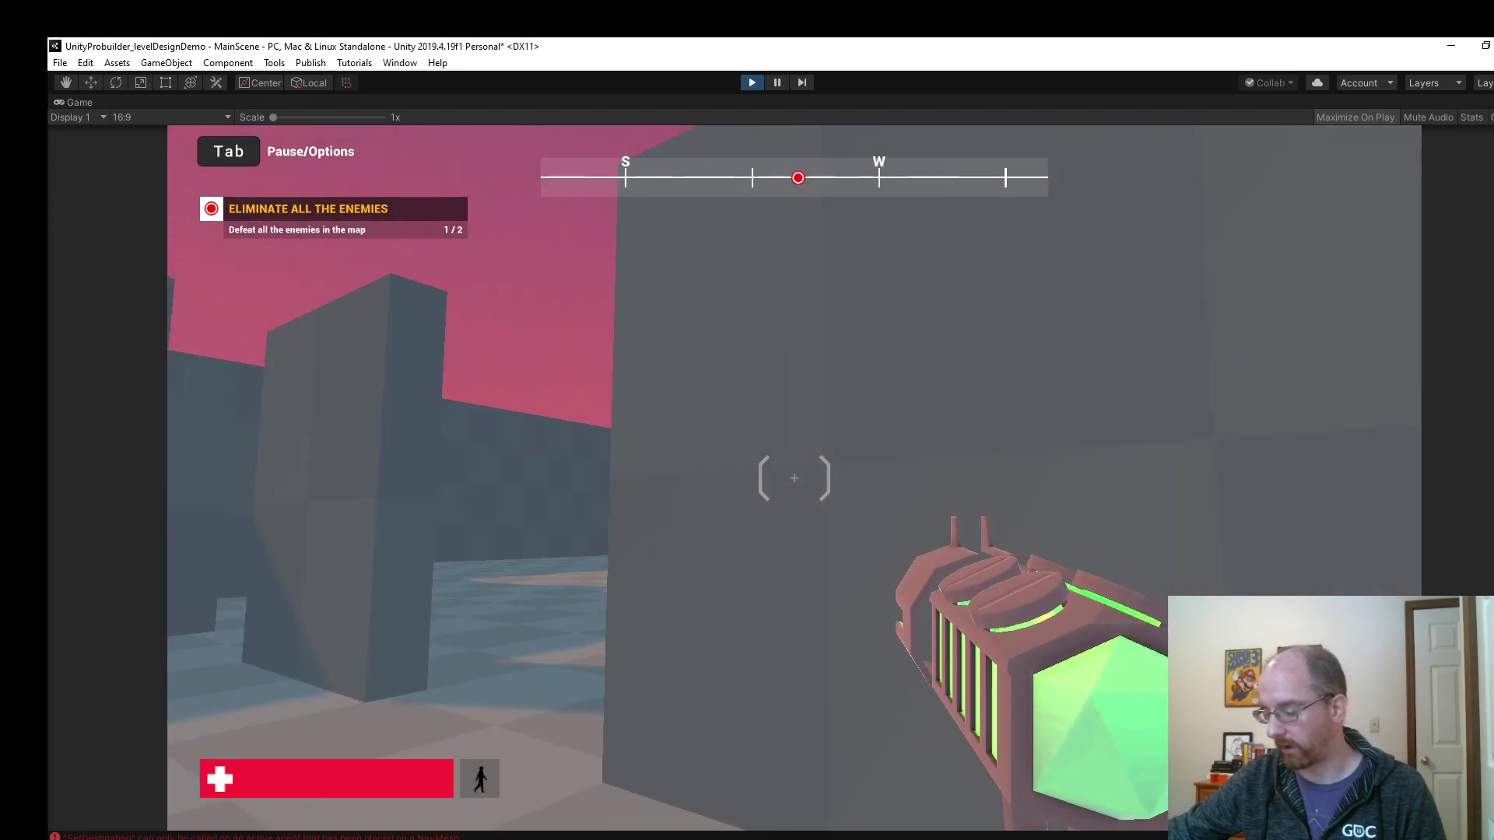
key("w")
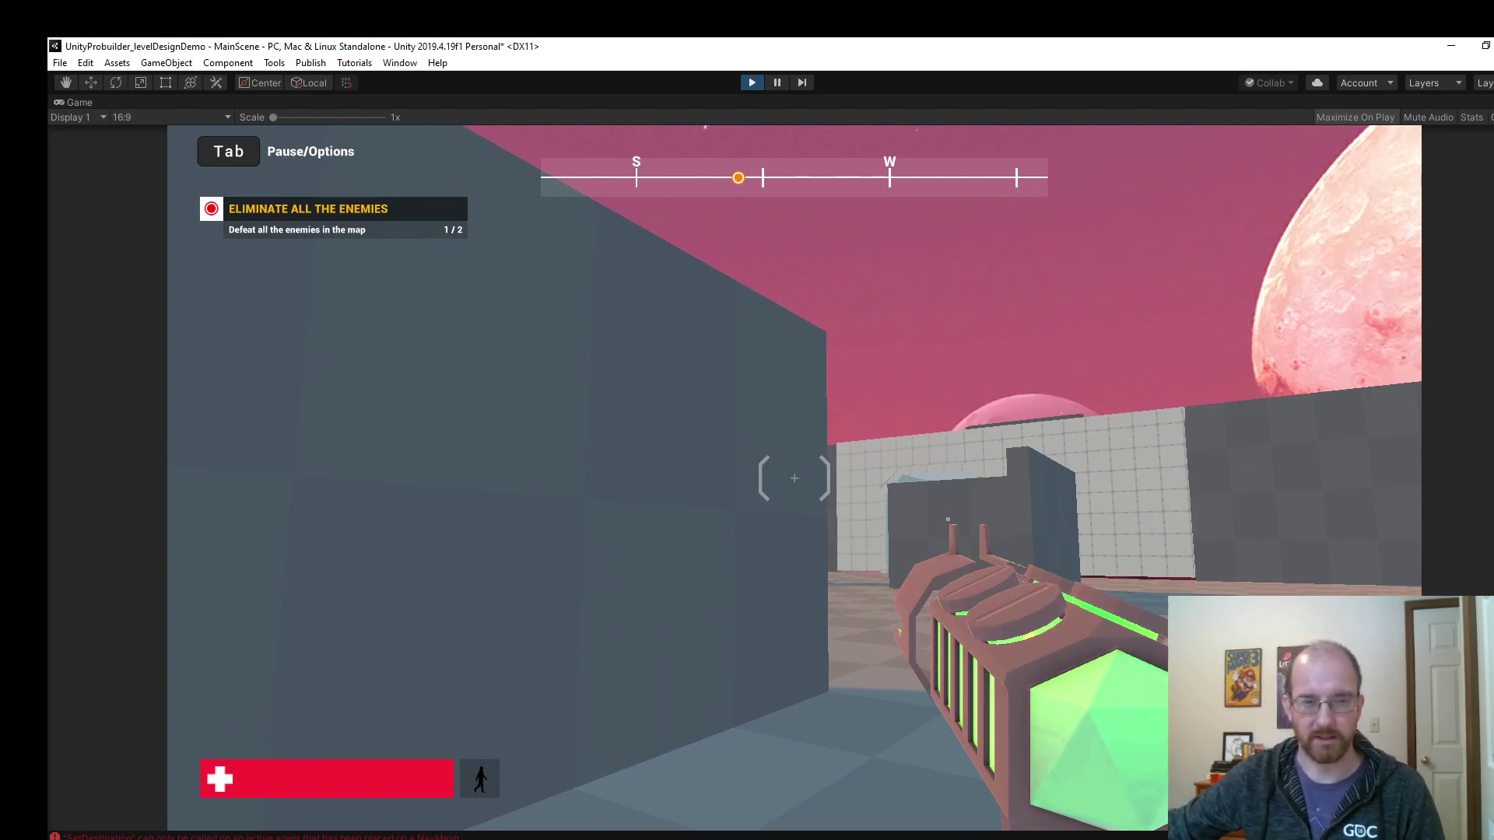
key("w")
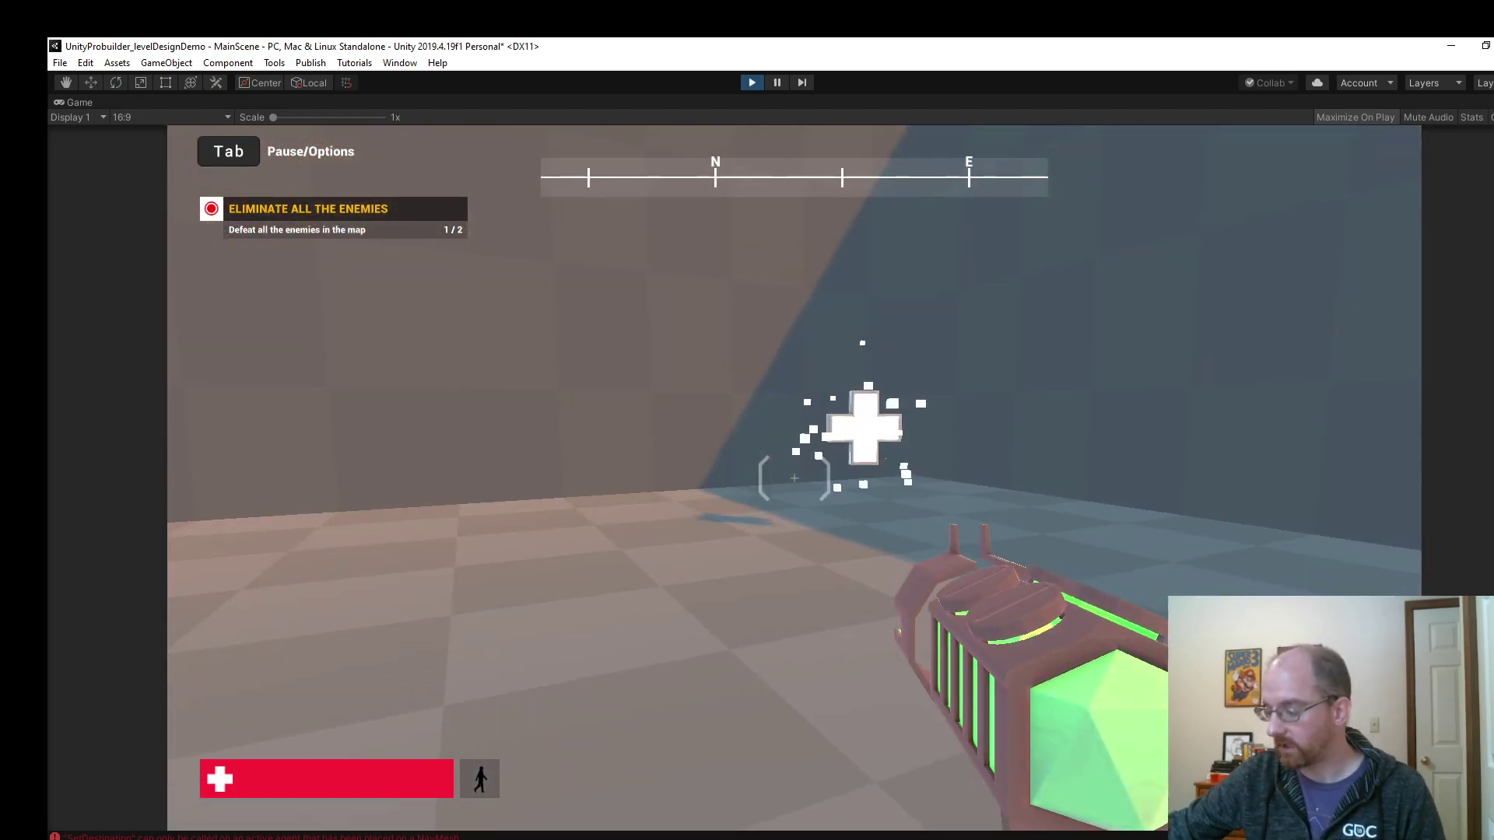
Leave the corner health pickup and approach the enemy along the cover walls, testing how they block its sightline.
key("w")
key("w")
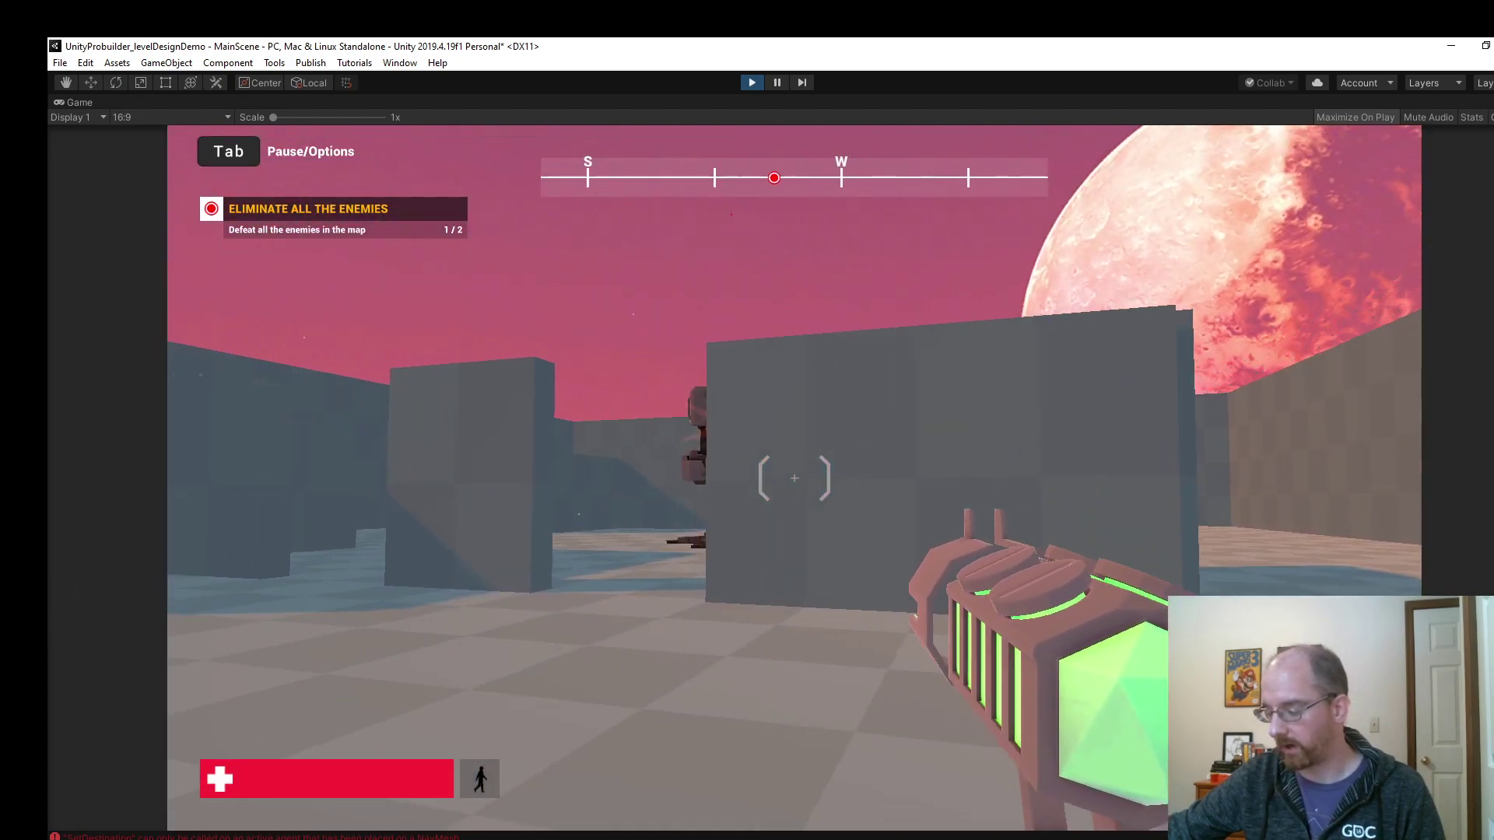
key("w")
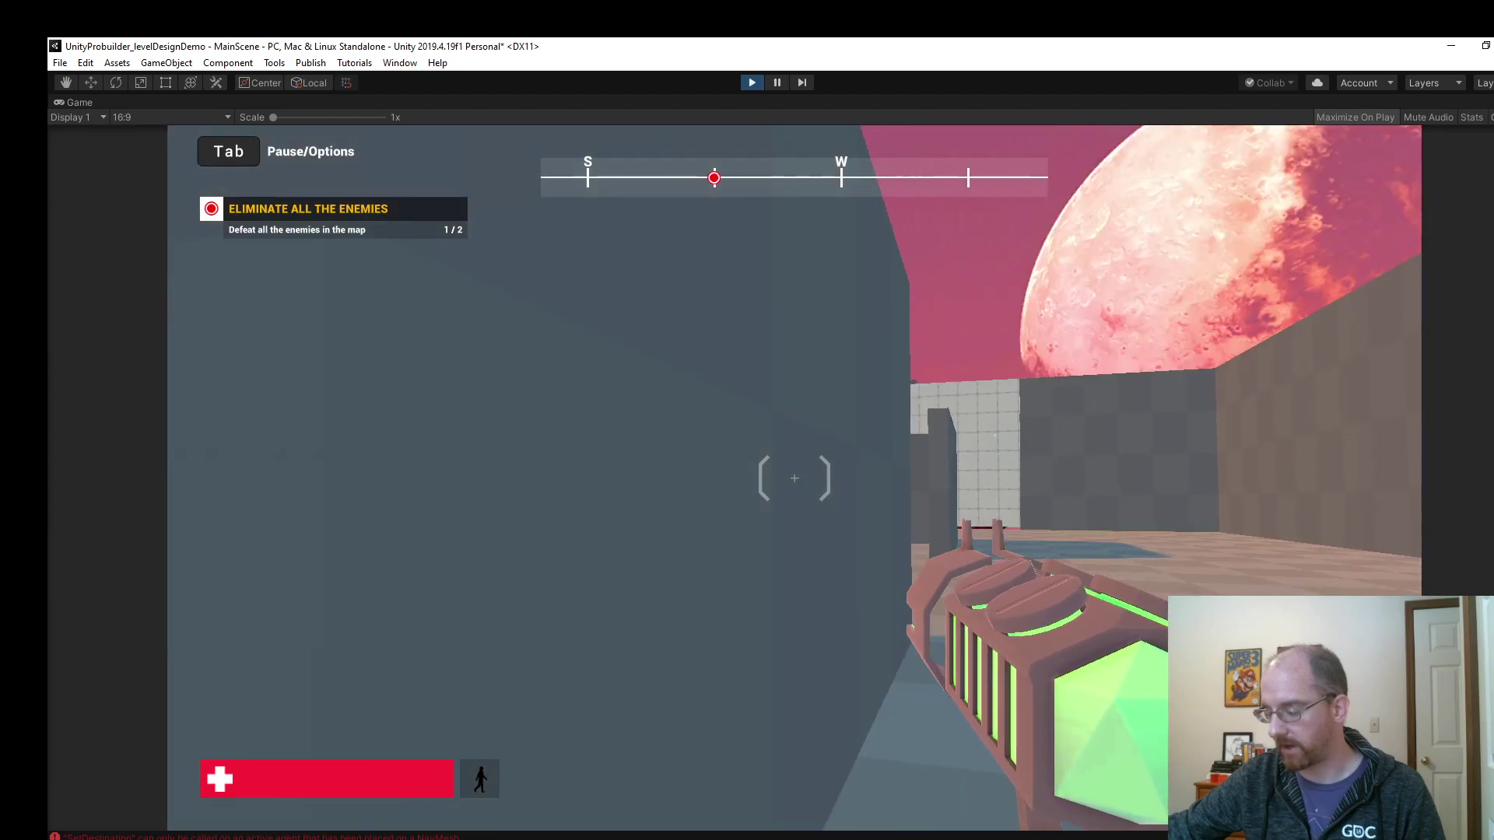
key("w")
key("w")
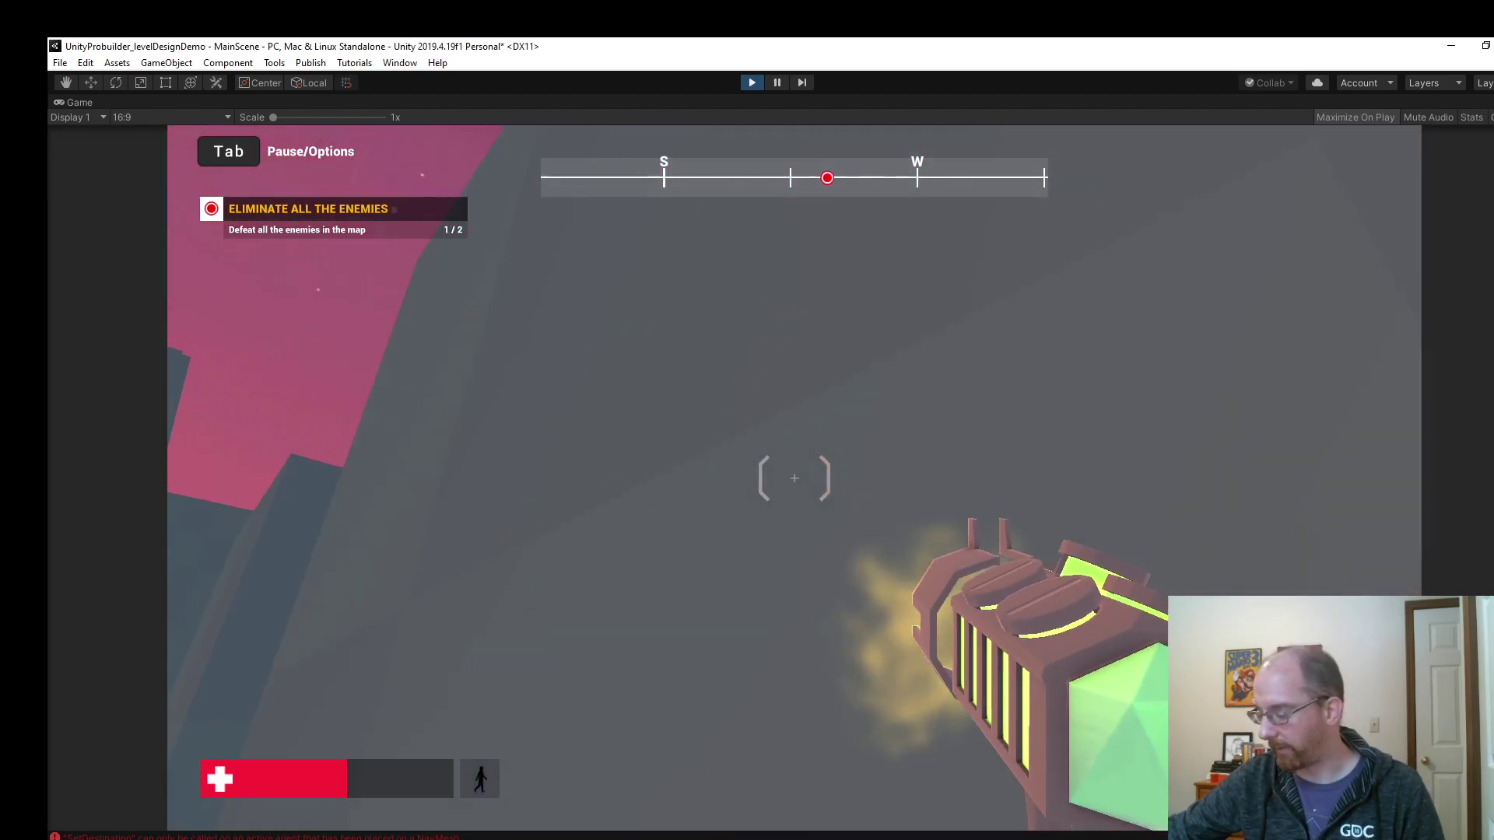
Fire at the enemy from the wall's edge, withdraw to the corner health pickup and return to the cover block.
key("w")
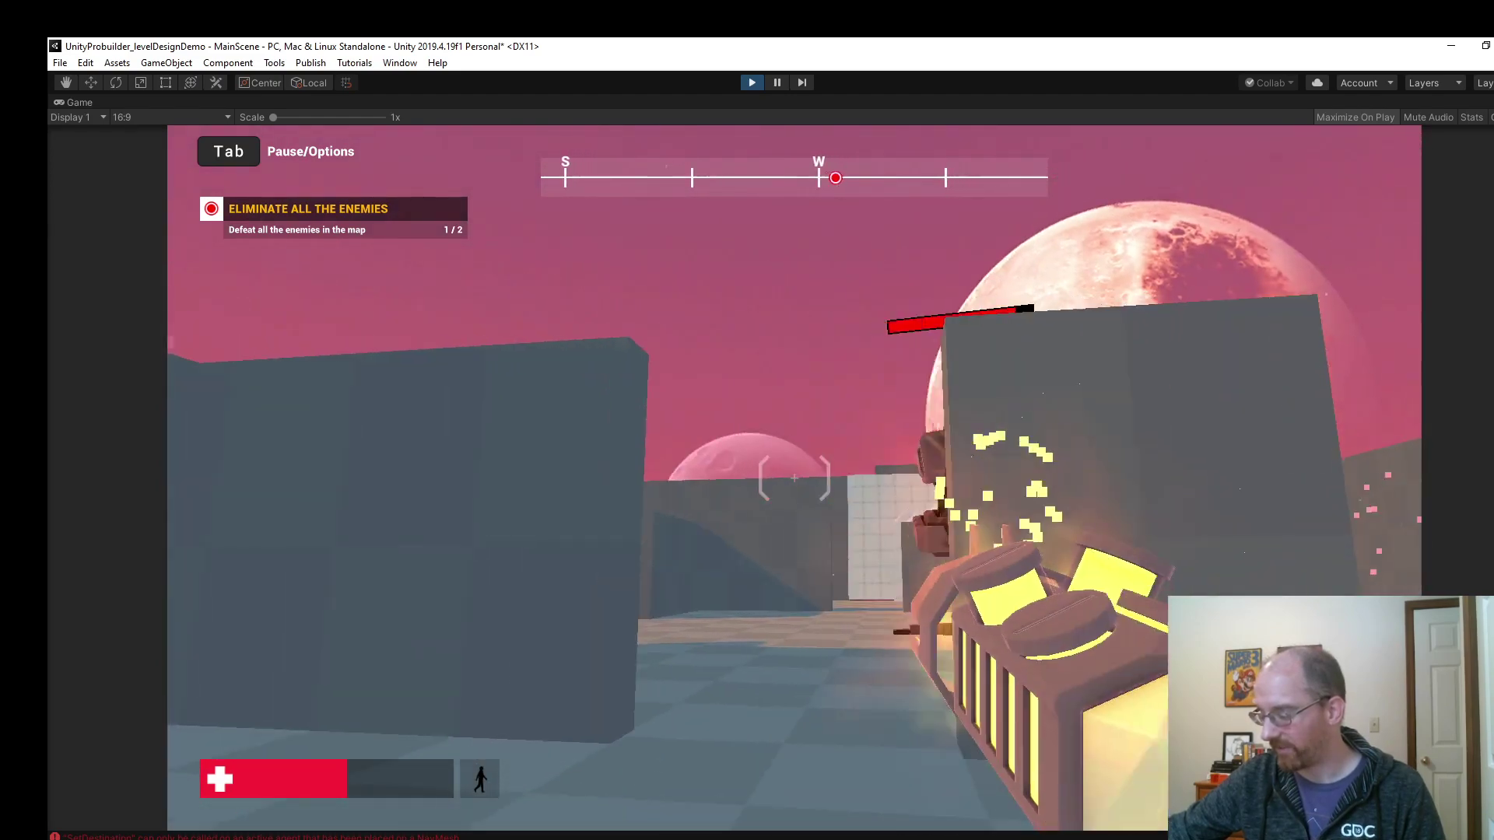
key("w")
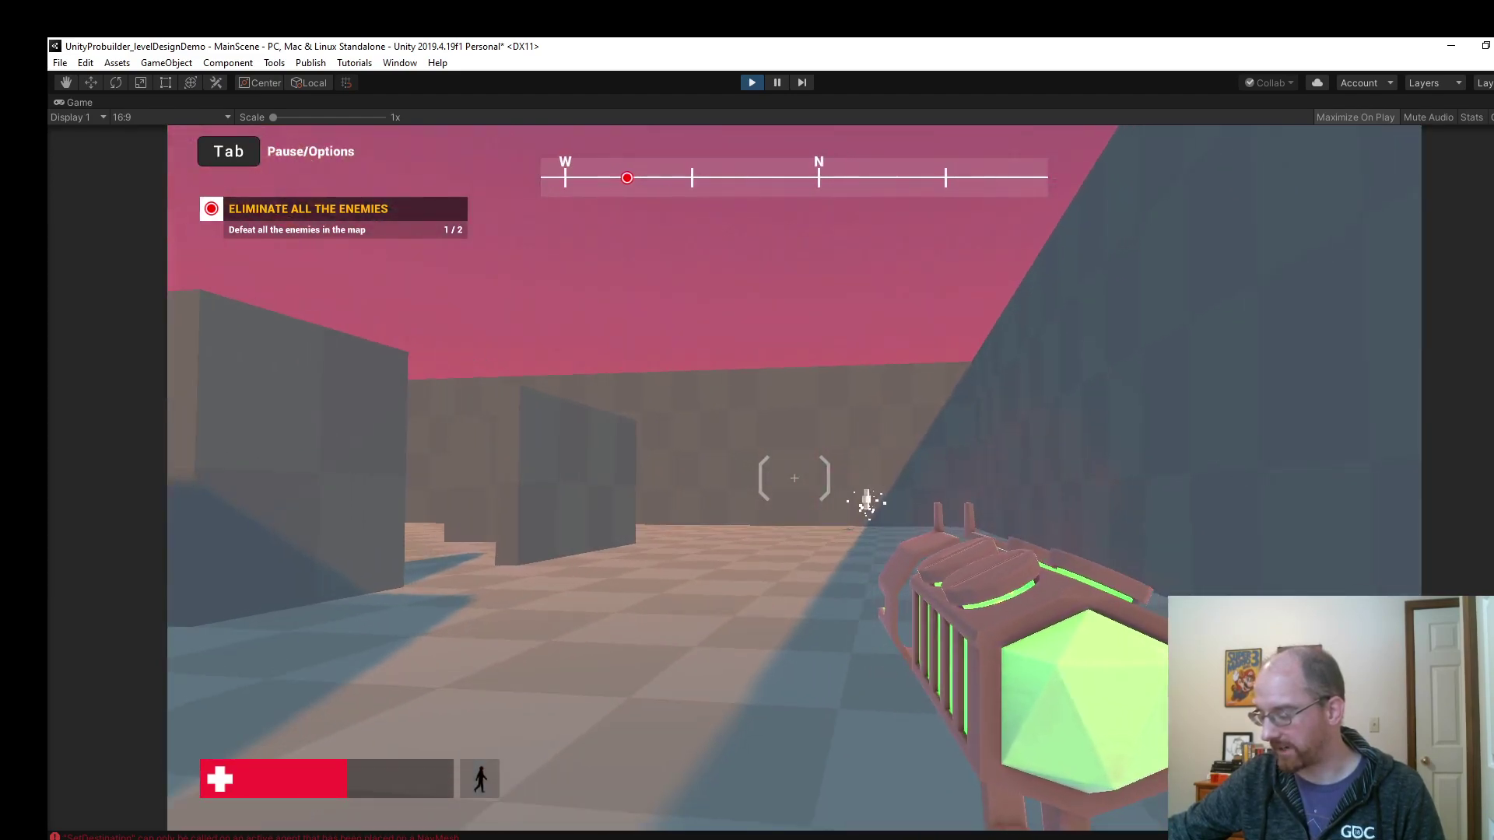
key("w")
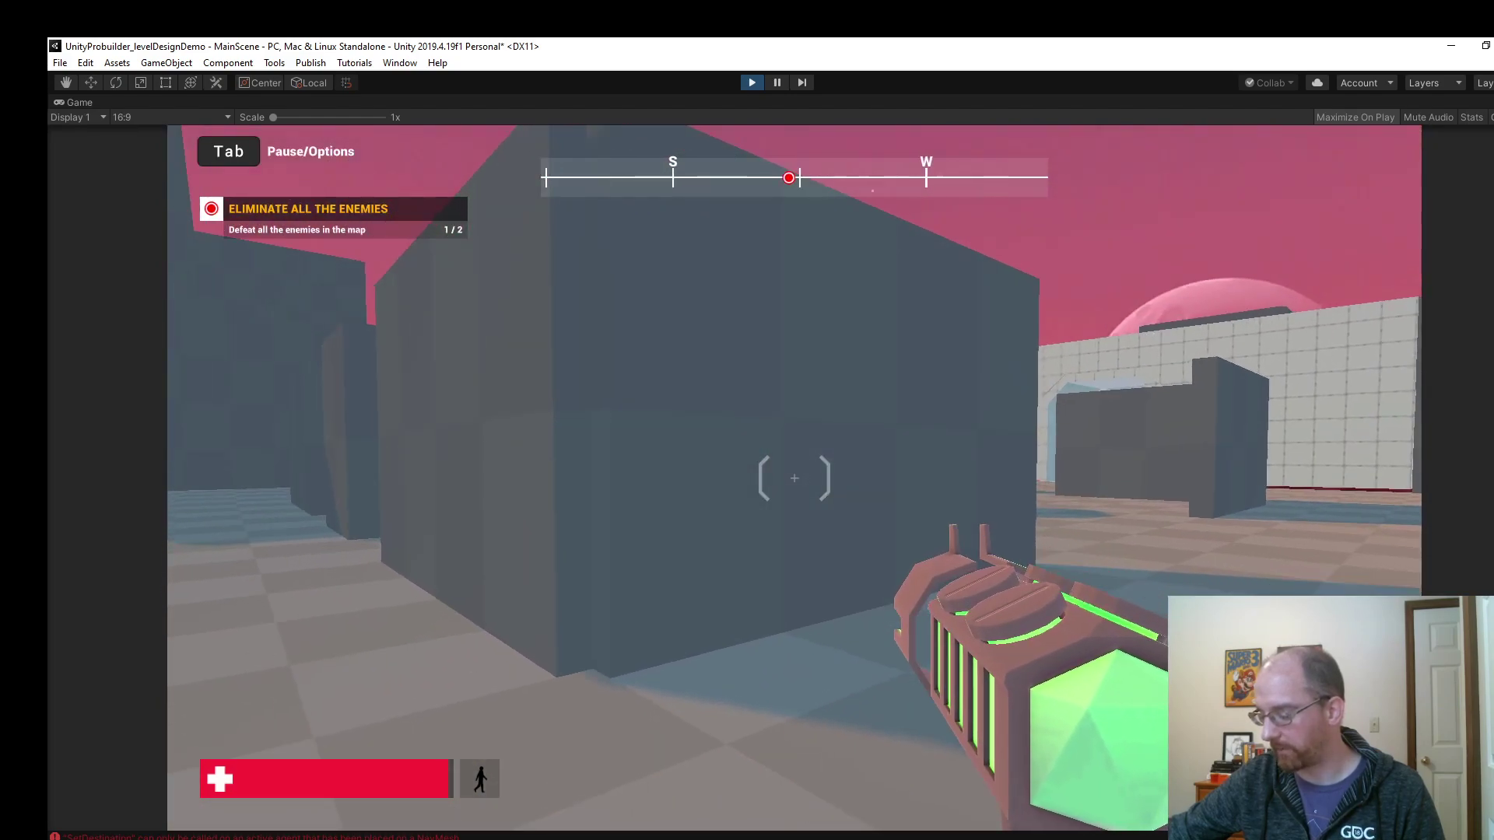
key("w")
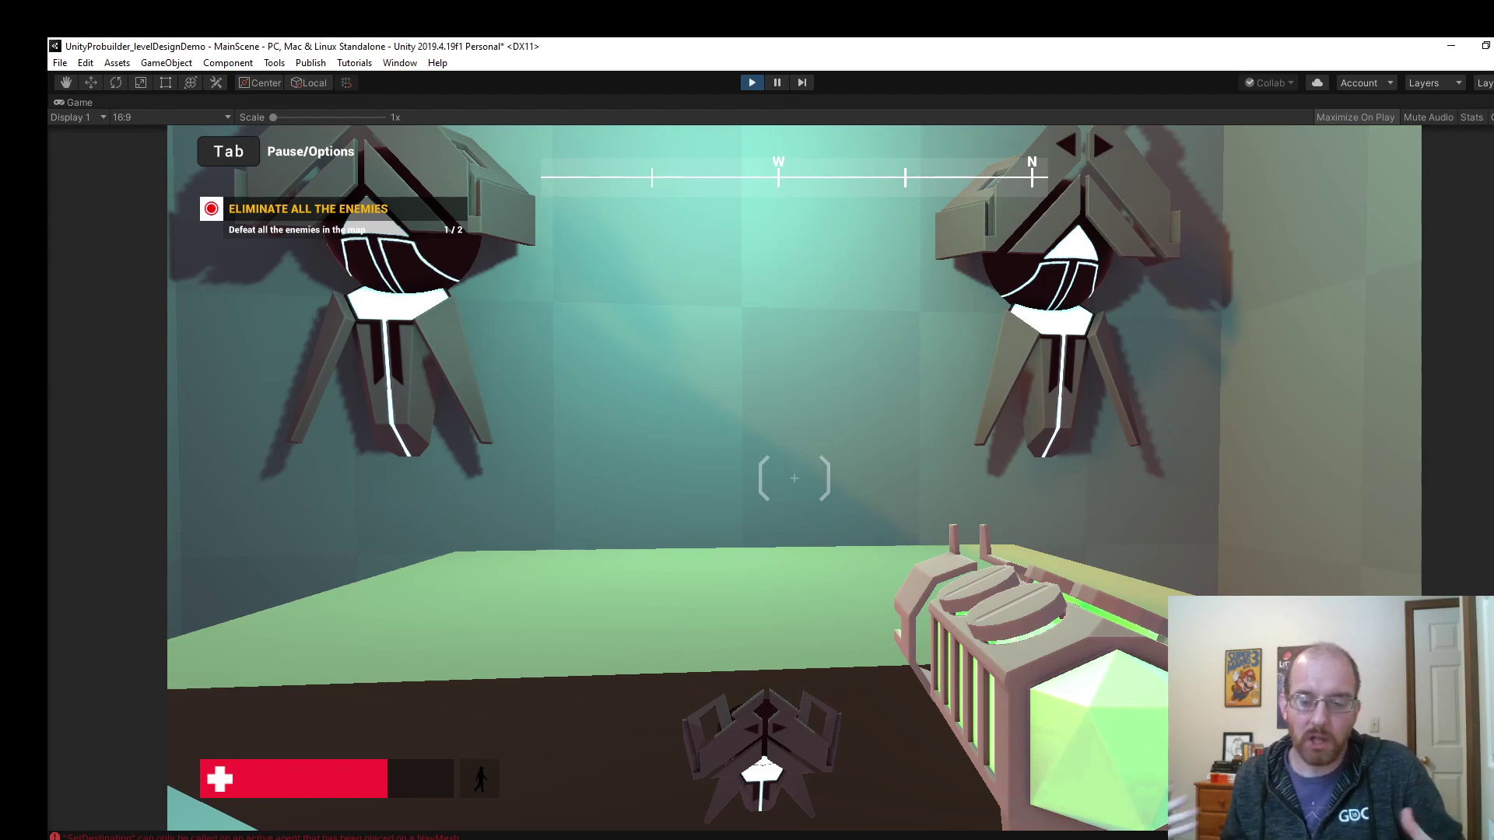
Look around the altar room with the wall statues, firing at its back wall, and stop the playtest.
mouse_move(794, 478)
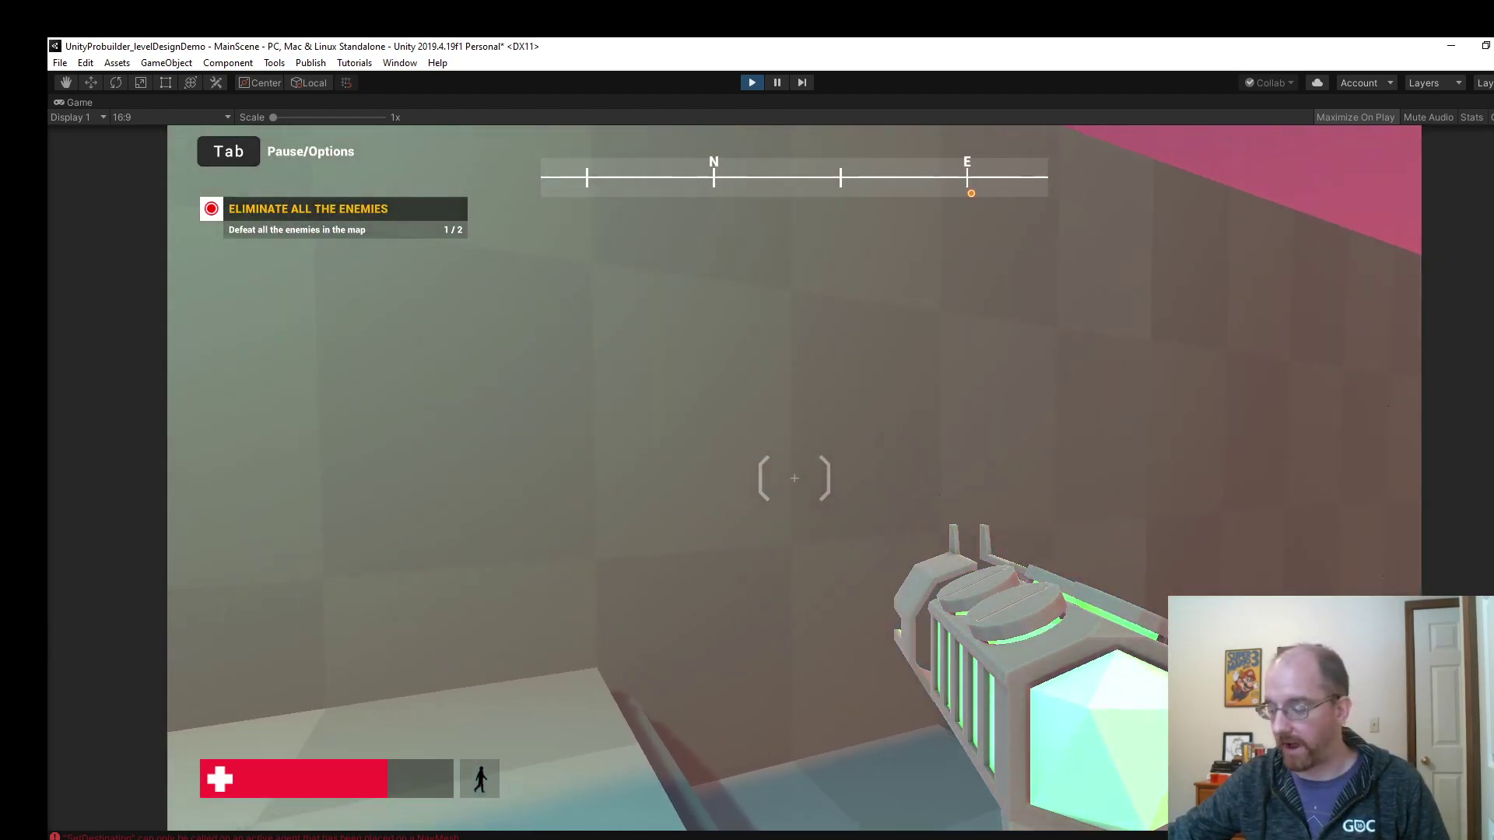
key("Escape")
left_click(154, 626)
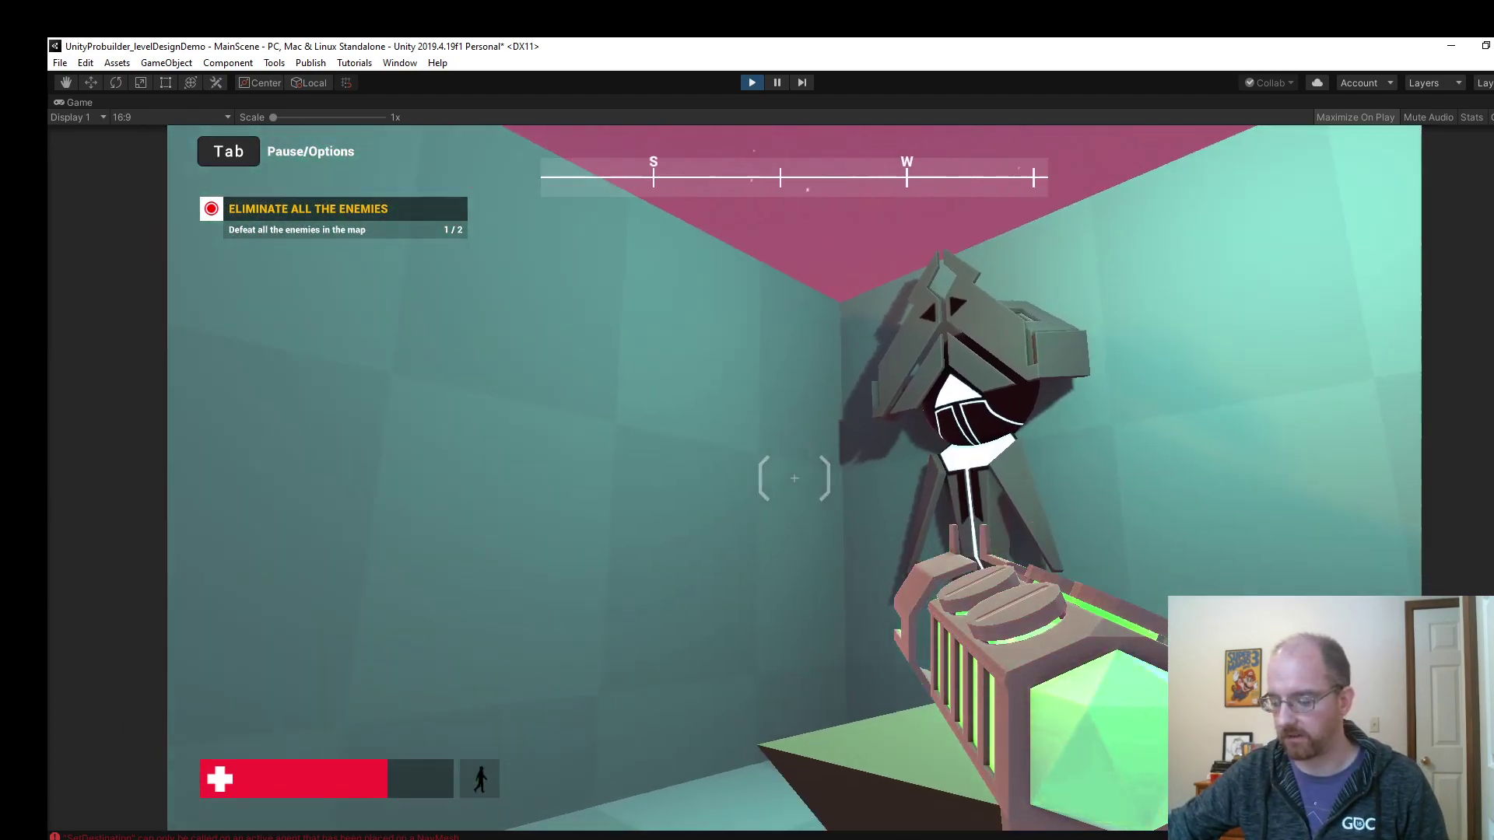
left_click(600, 330)
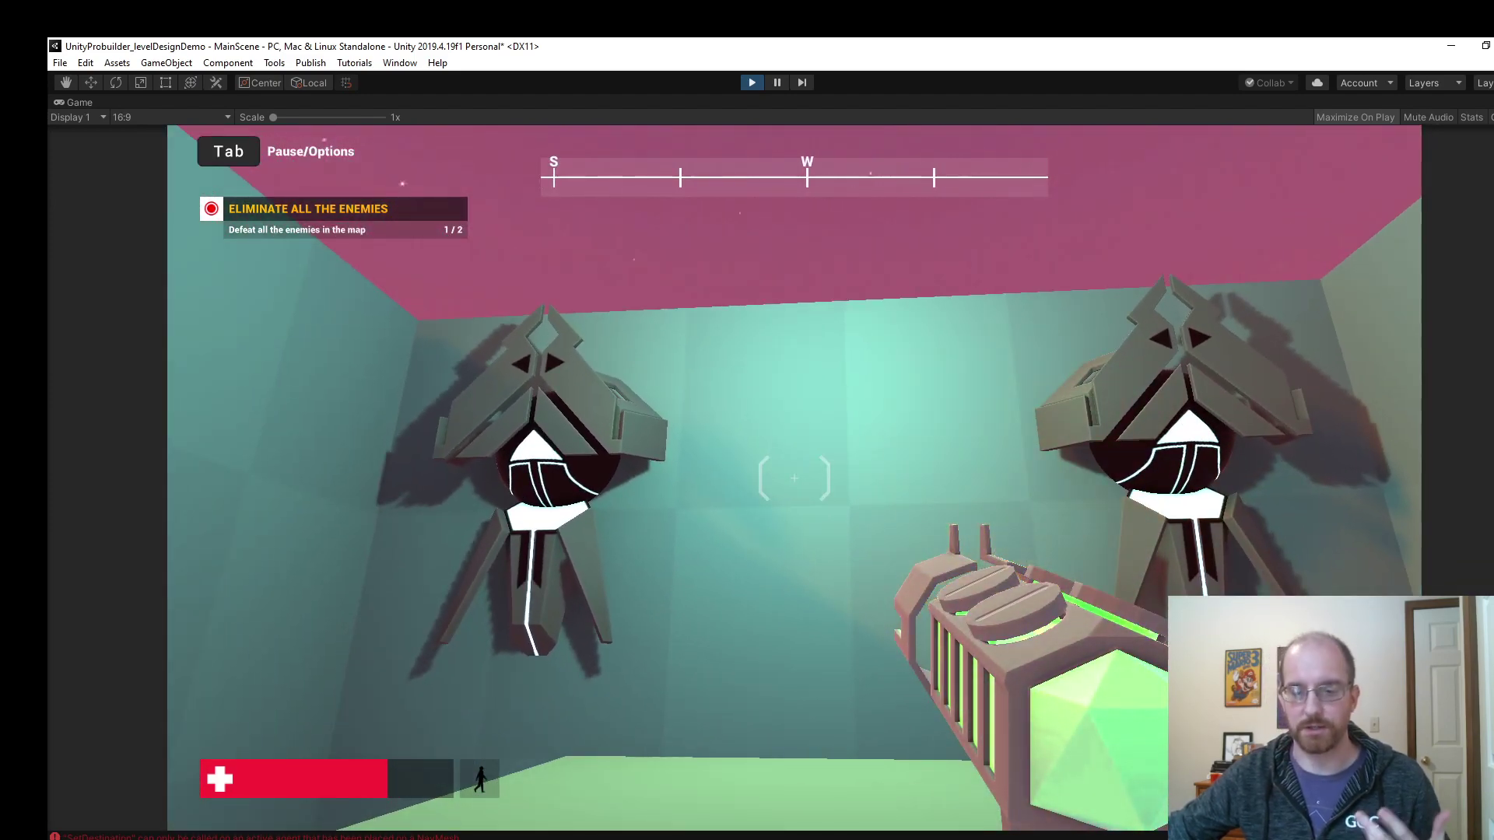
left_click(794, 478)
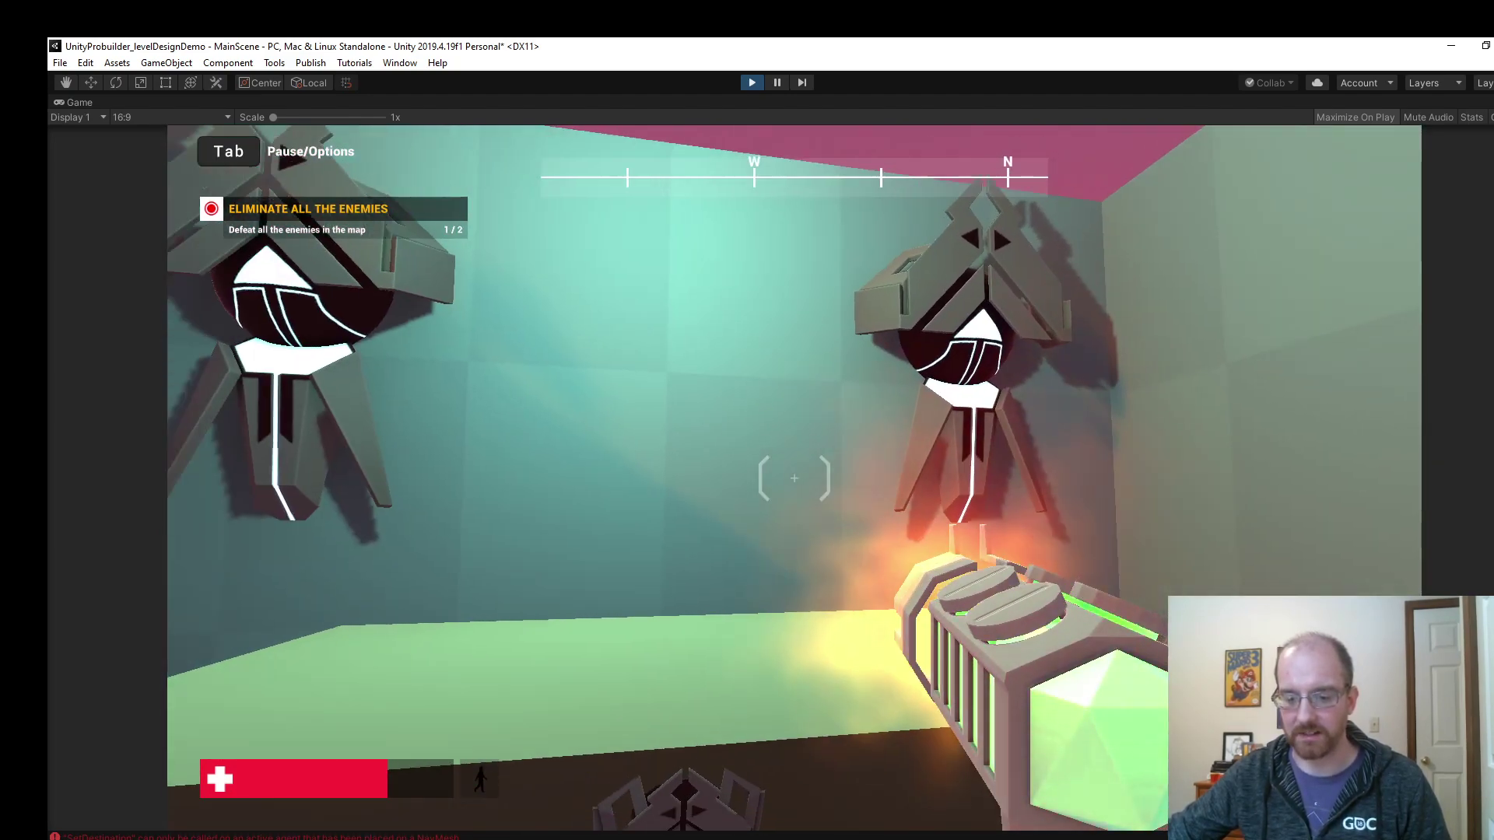
left_click(794, 477)
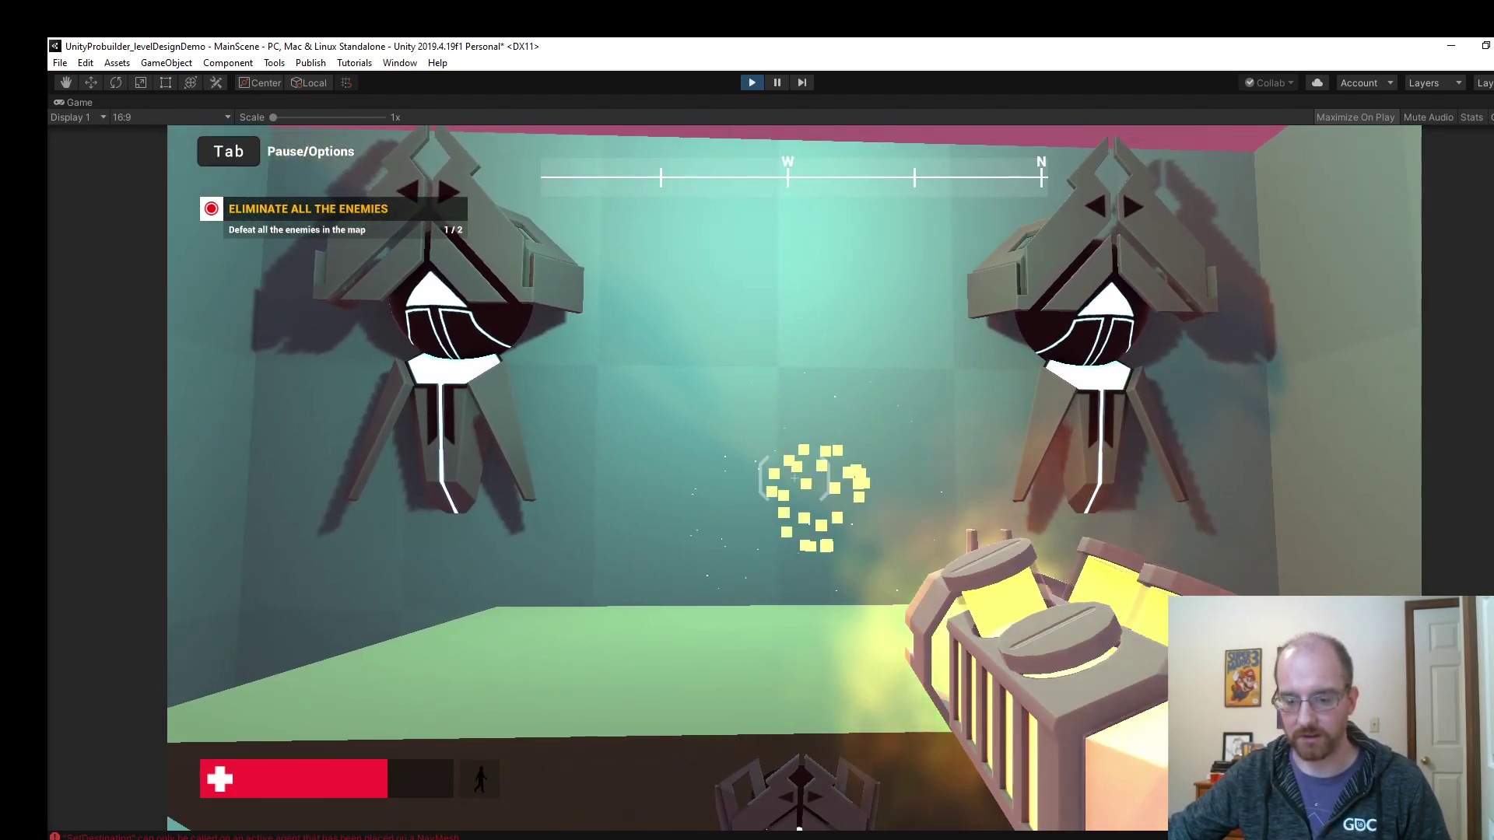
left_click(793, 478)
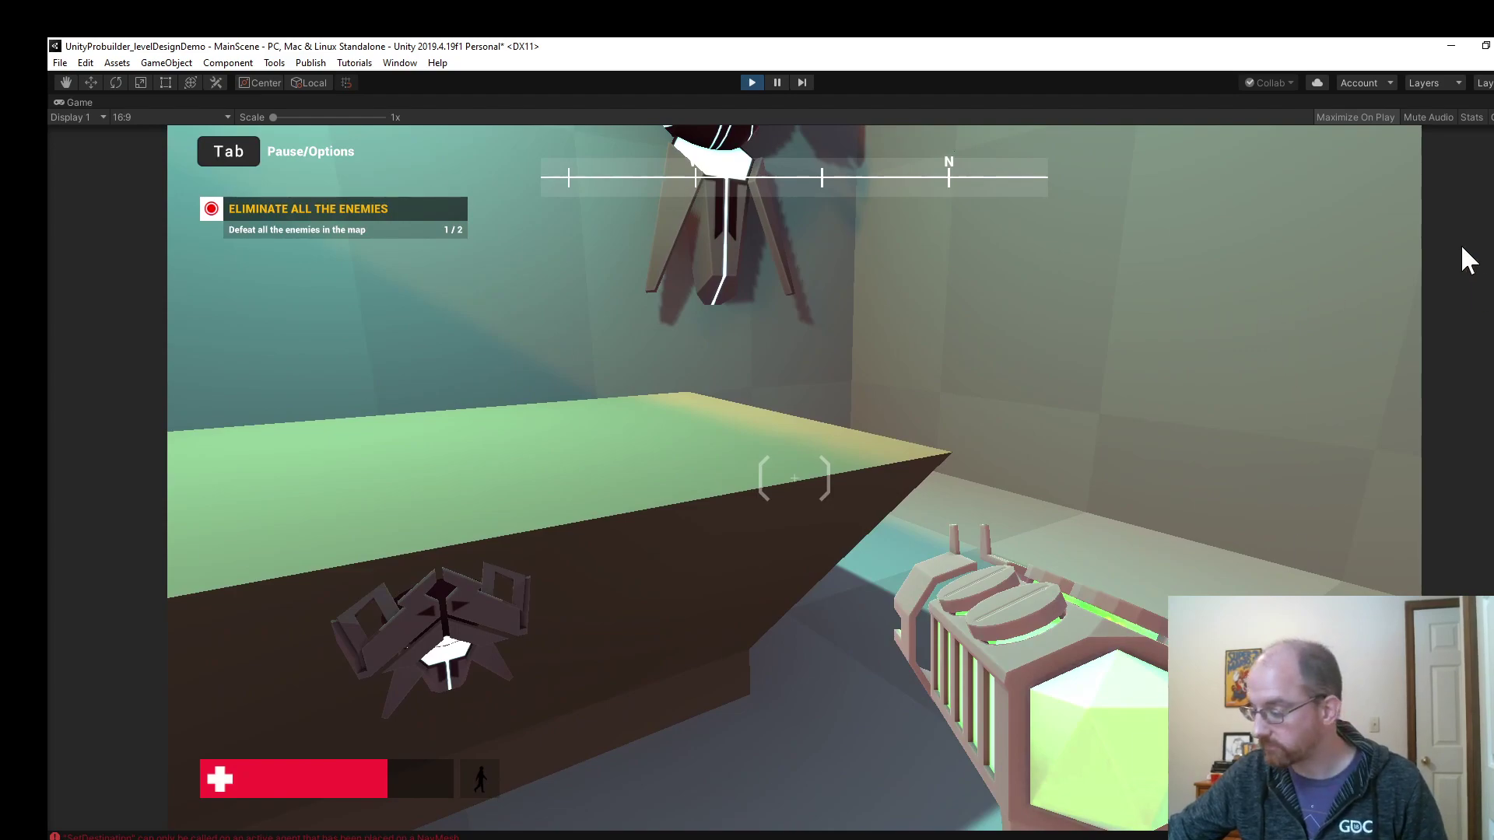
left_click(747, 82)
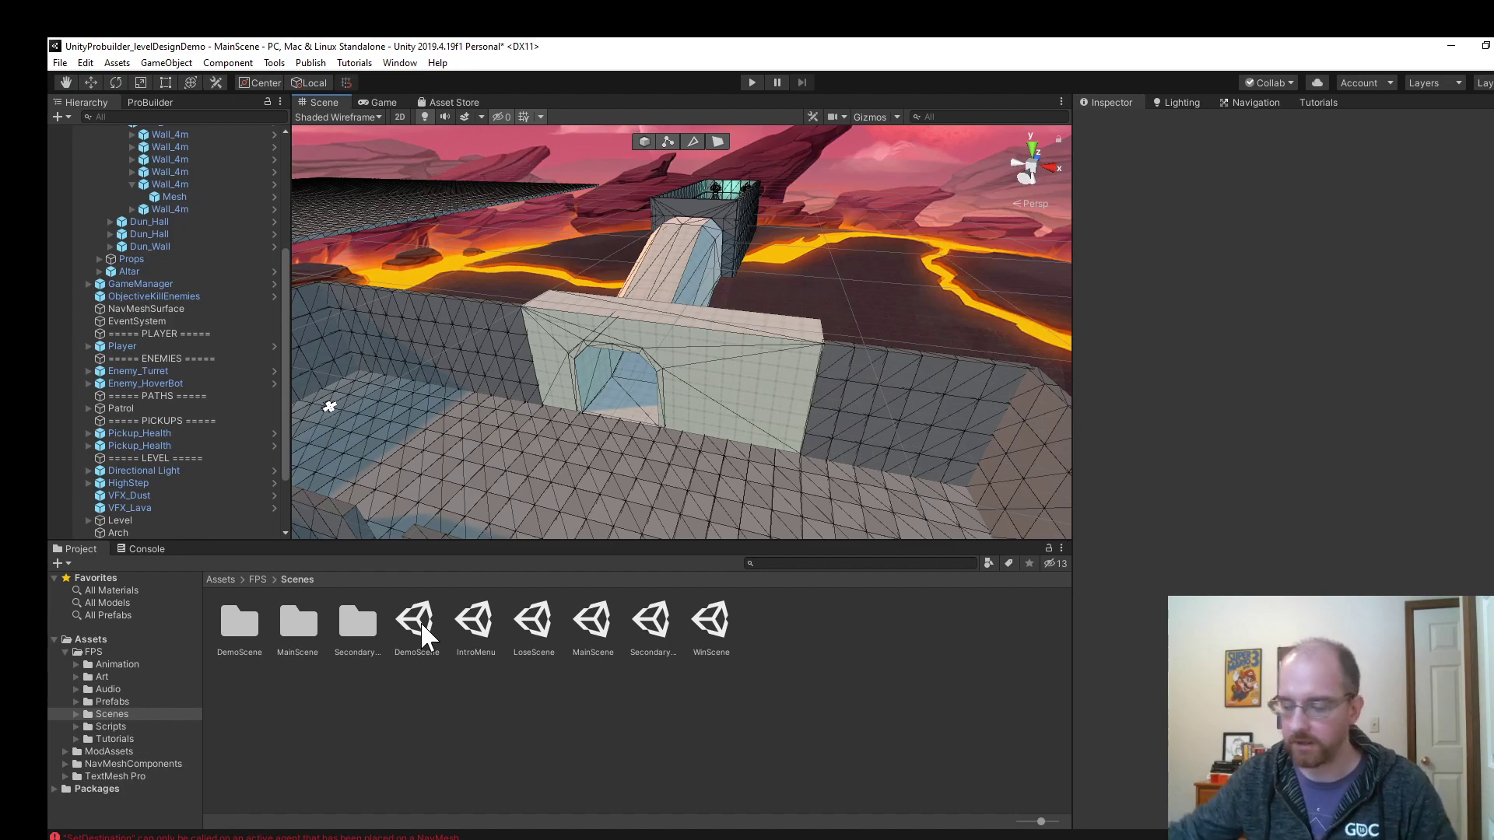
Try to delete the single wall segment beside the arched doorway in MainScene.
left_click(854, 369)
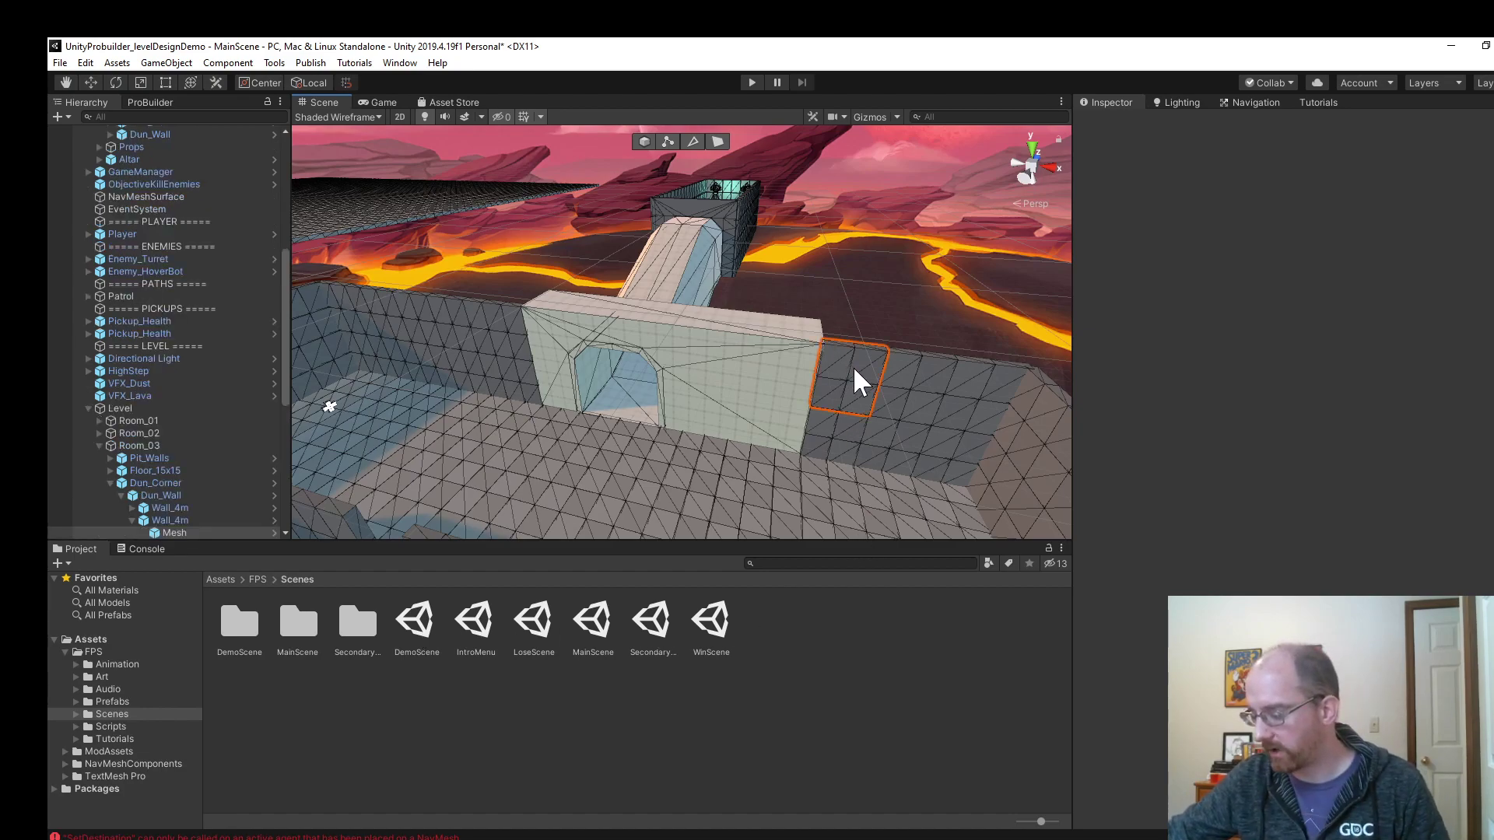
key("Delete")
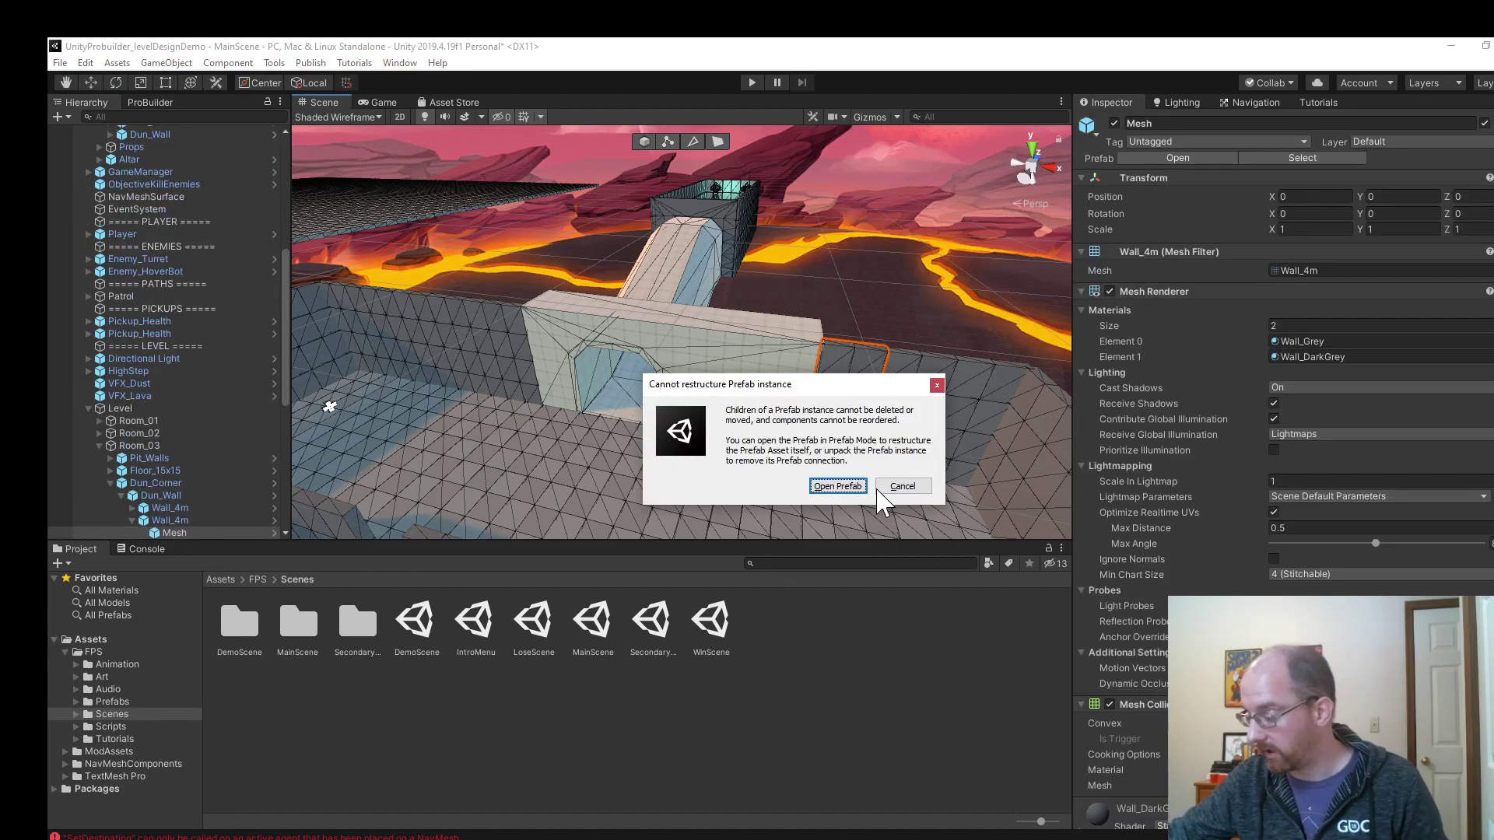
left_click(903, 486)
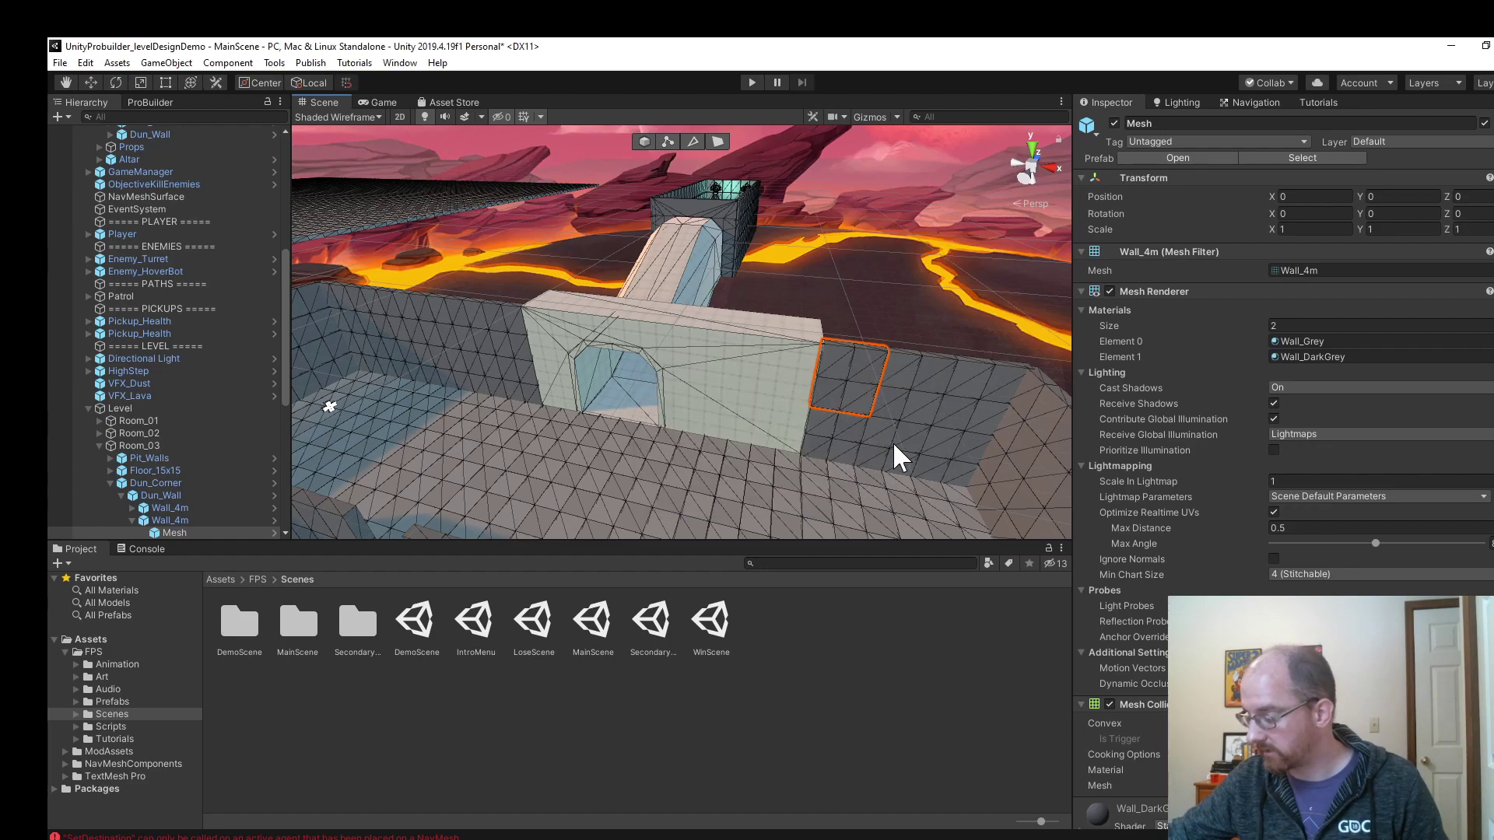
Delete the Room_03 Dun_Wall adjoining the arched doorway wall and undo the deletion.
scroll(150, 425, "down", 3)
scroll(151, 423, "down", 9)
left_click(151, 432)
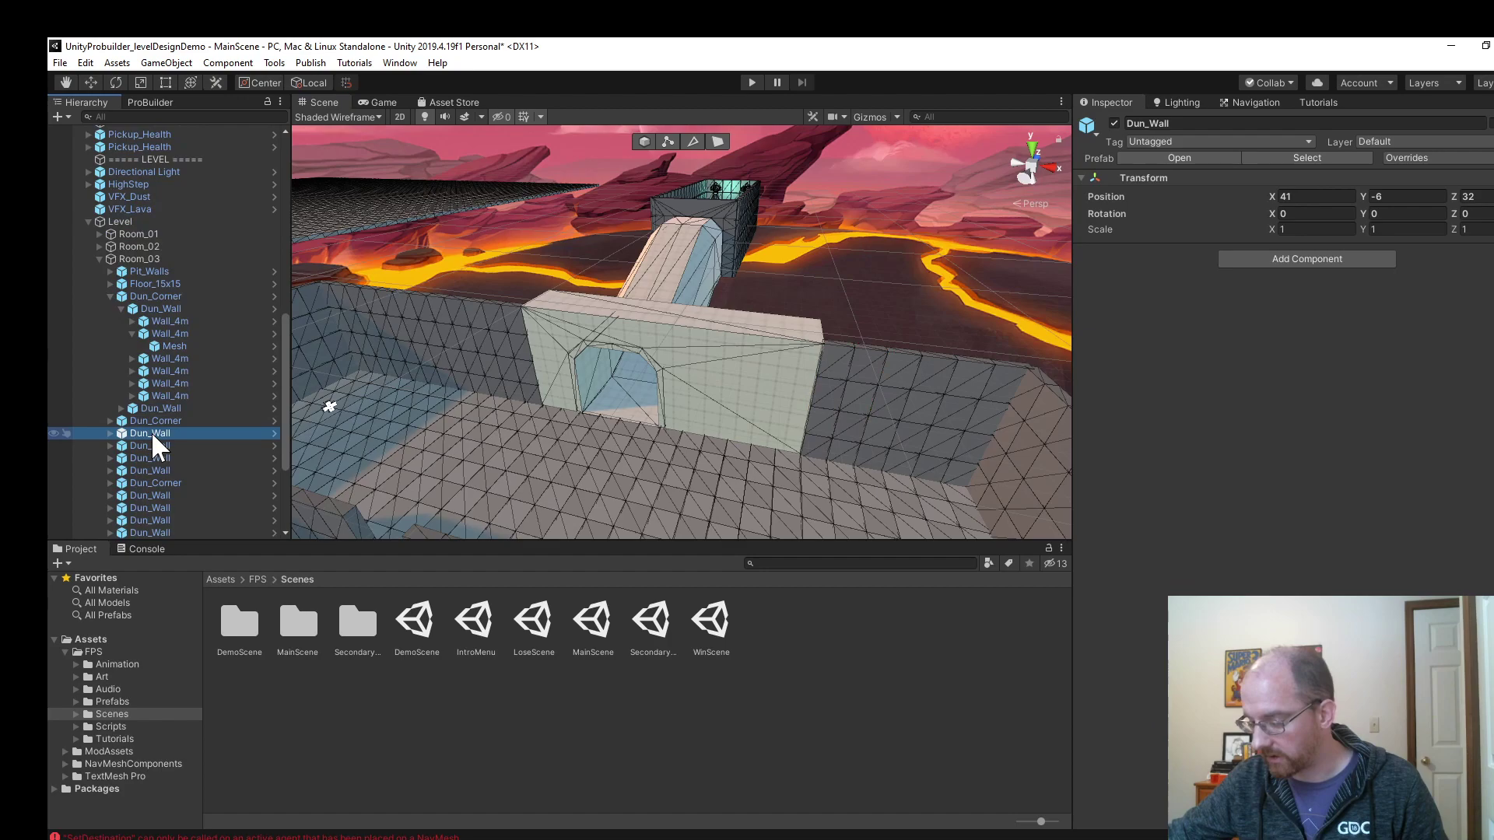
left_click(156, 420)
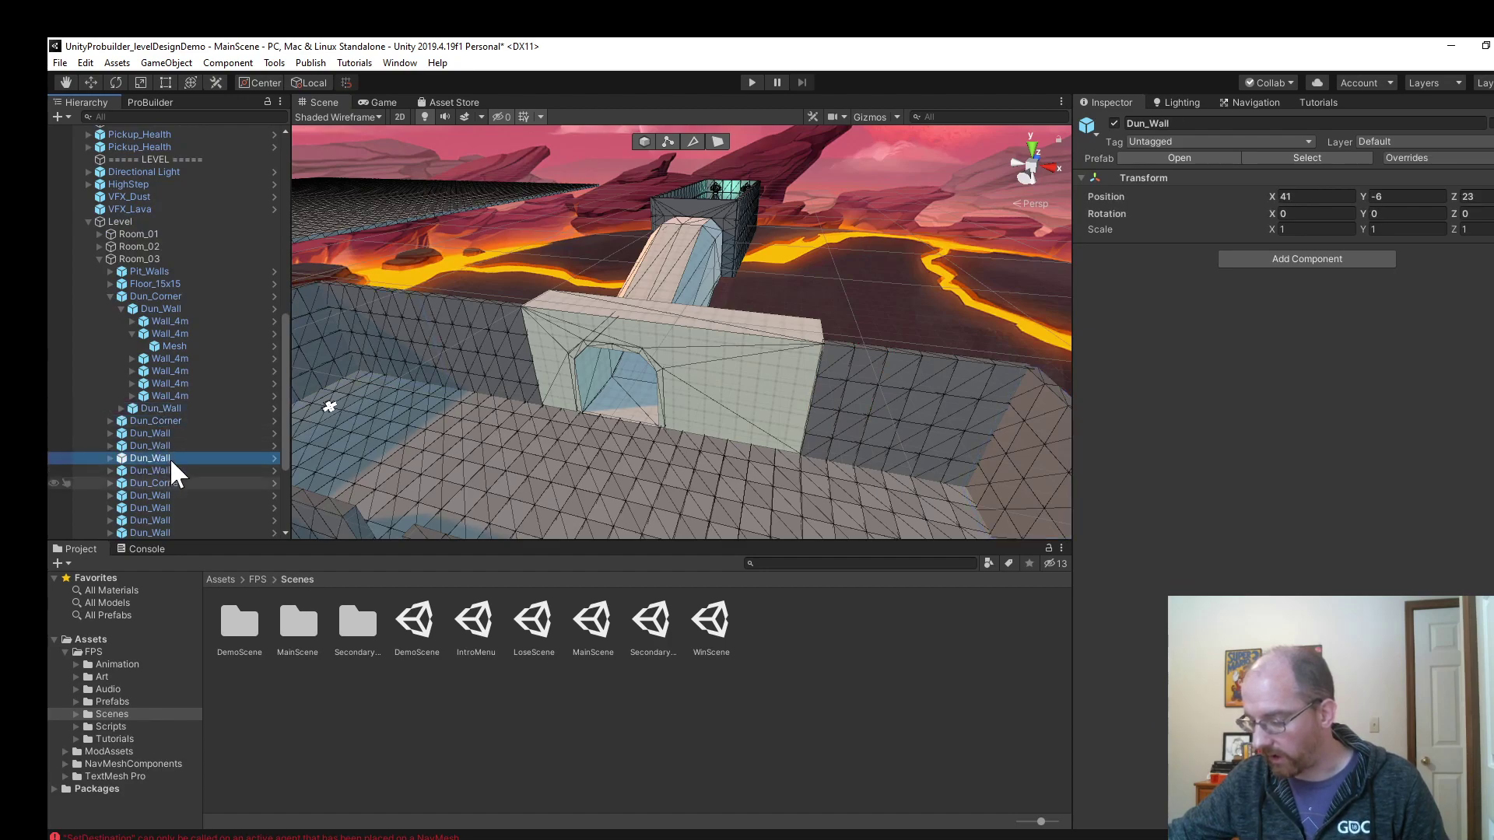
left_click(154, 444)
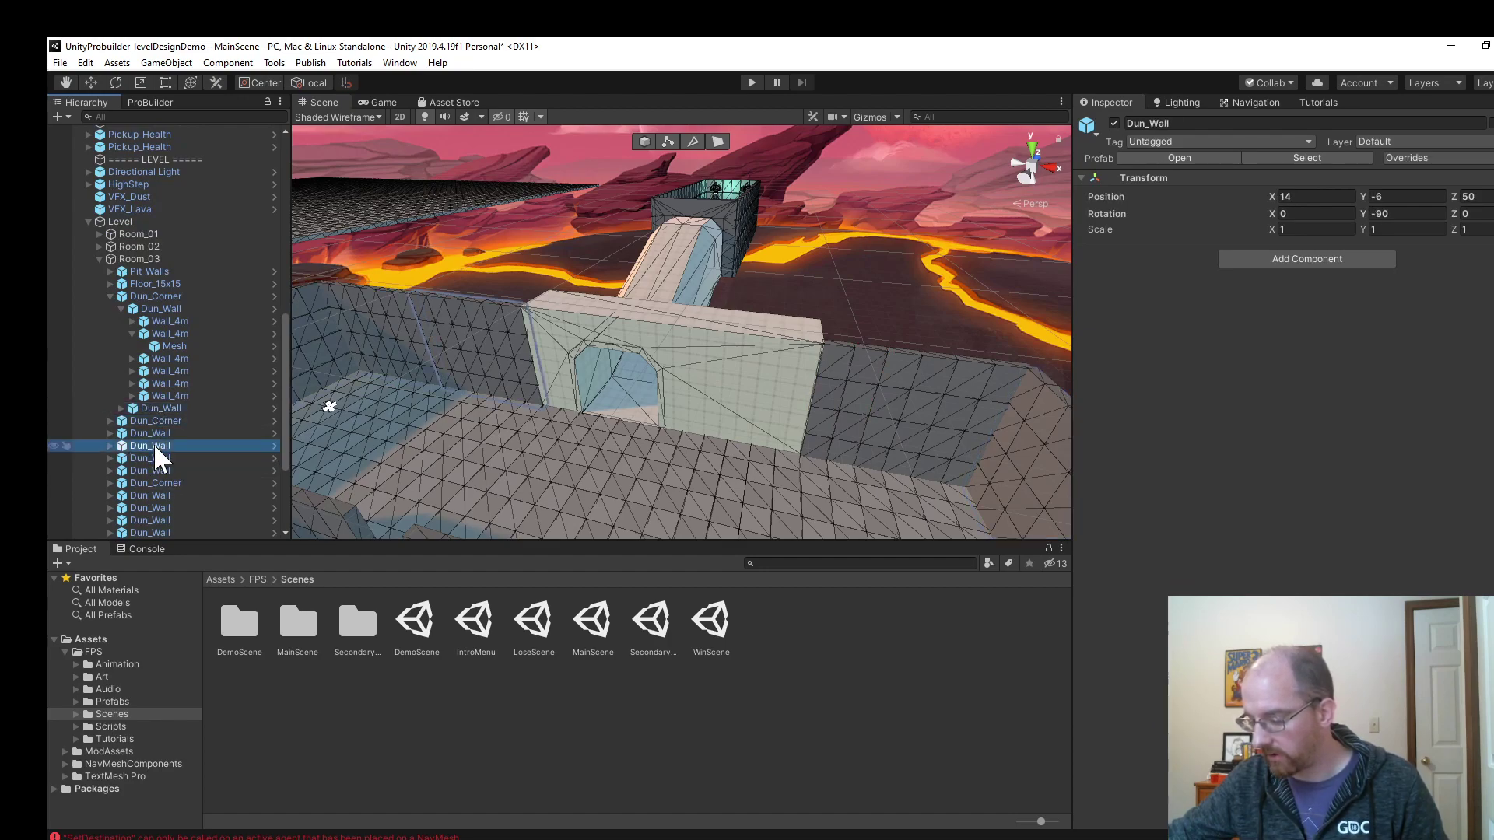
key("Delete")
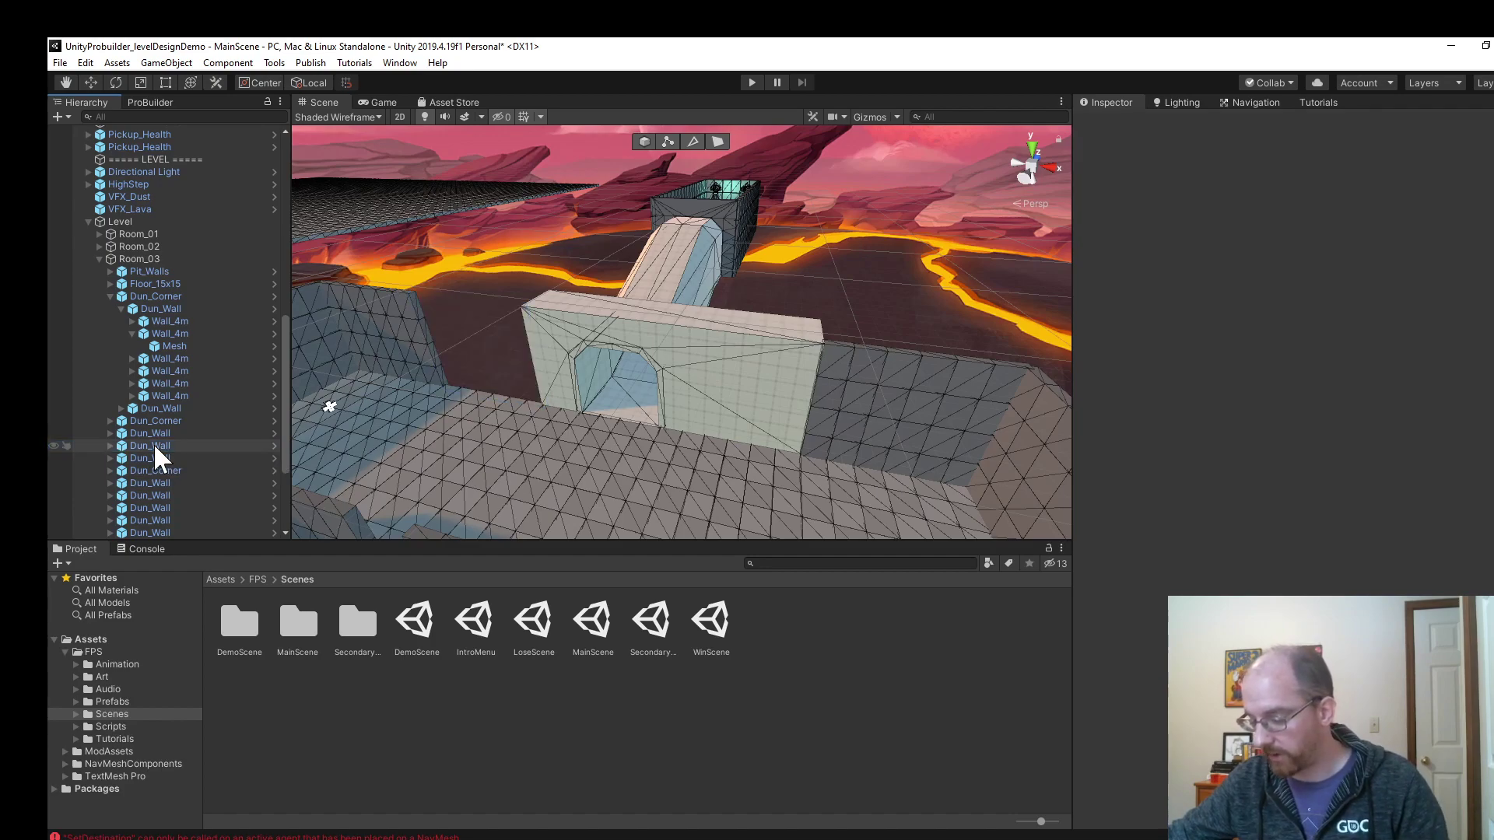
key("ctrl+z")
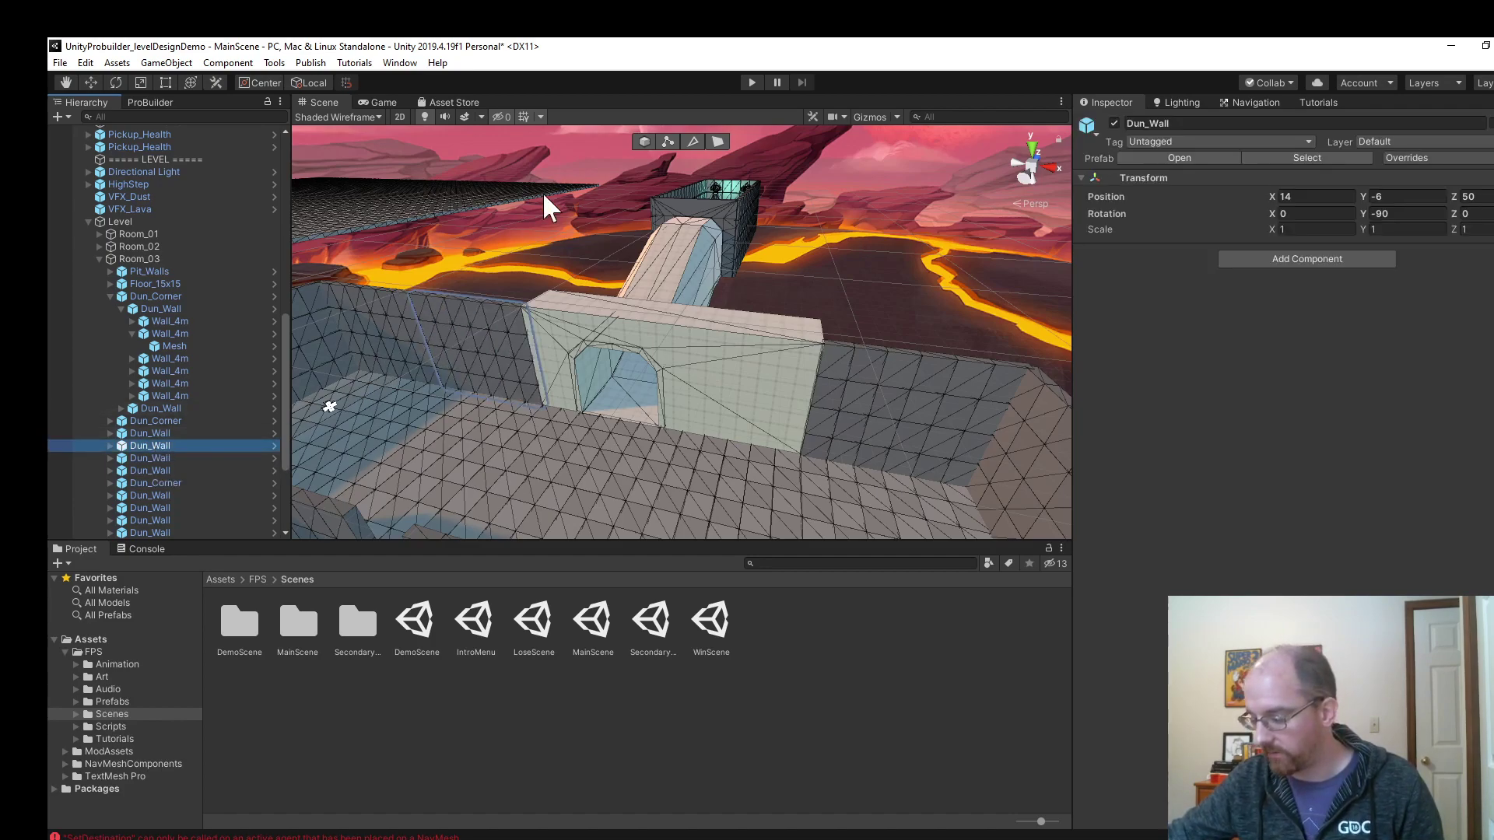
Open DemoScene without saving MainScene and delete the Arch tunnel and the Cube at the altar room's entrance.
double_click(414, 629)
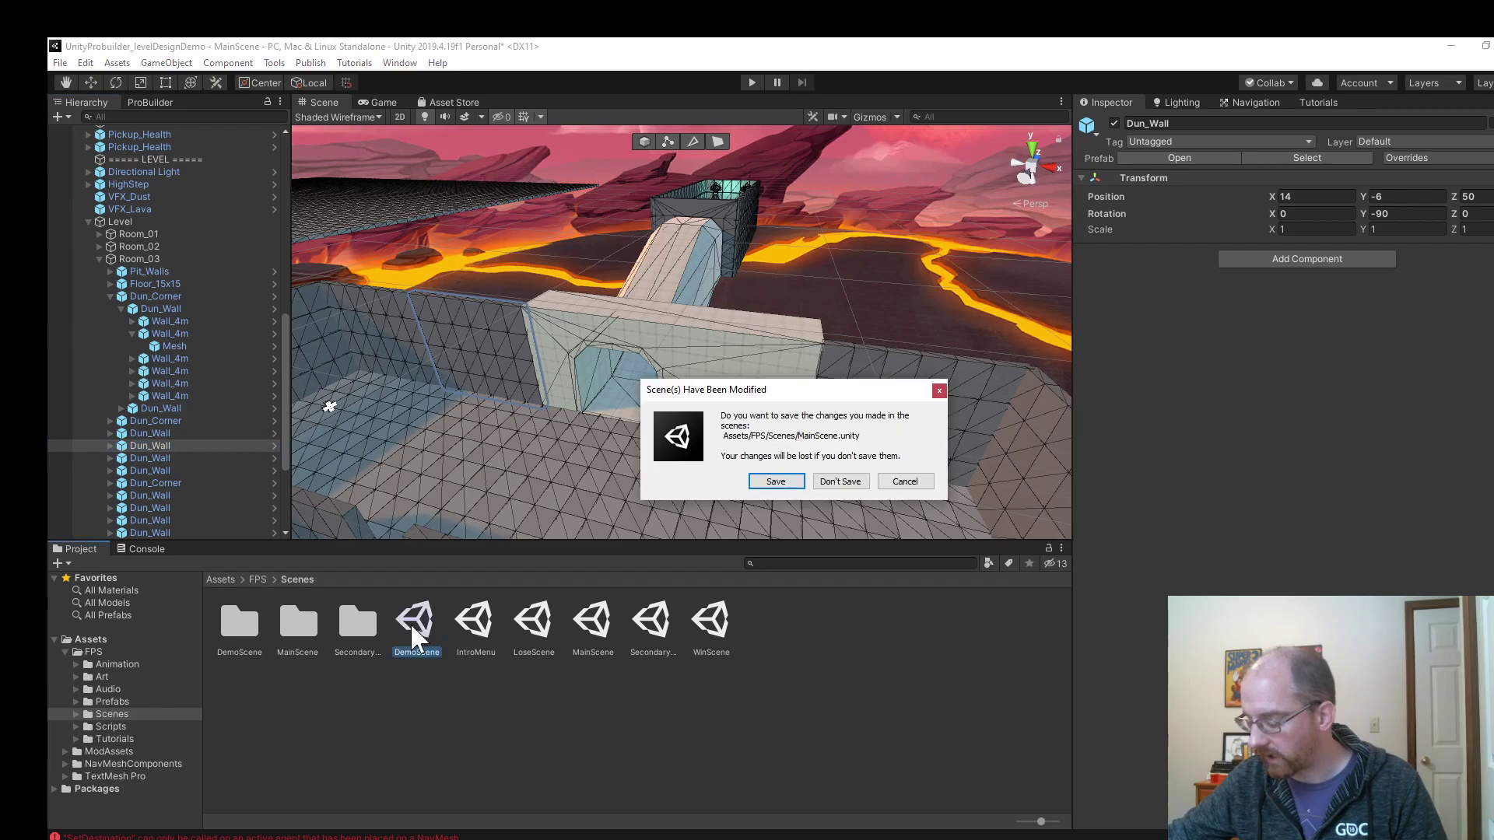
left_click(825, 481)
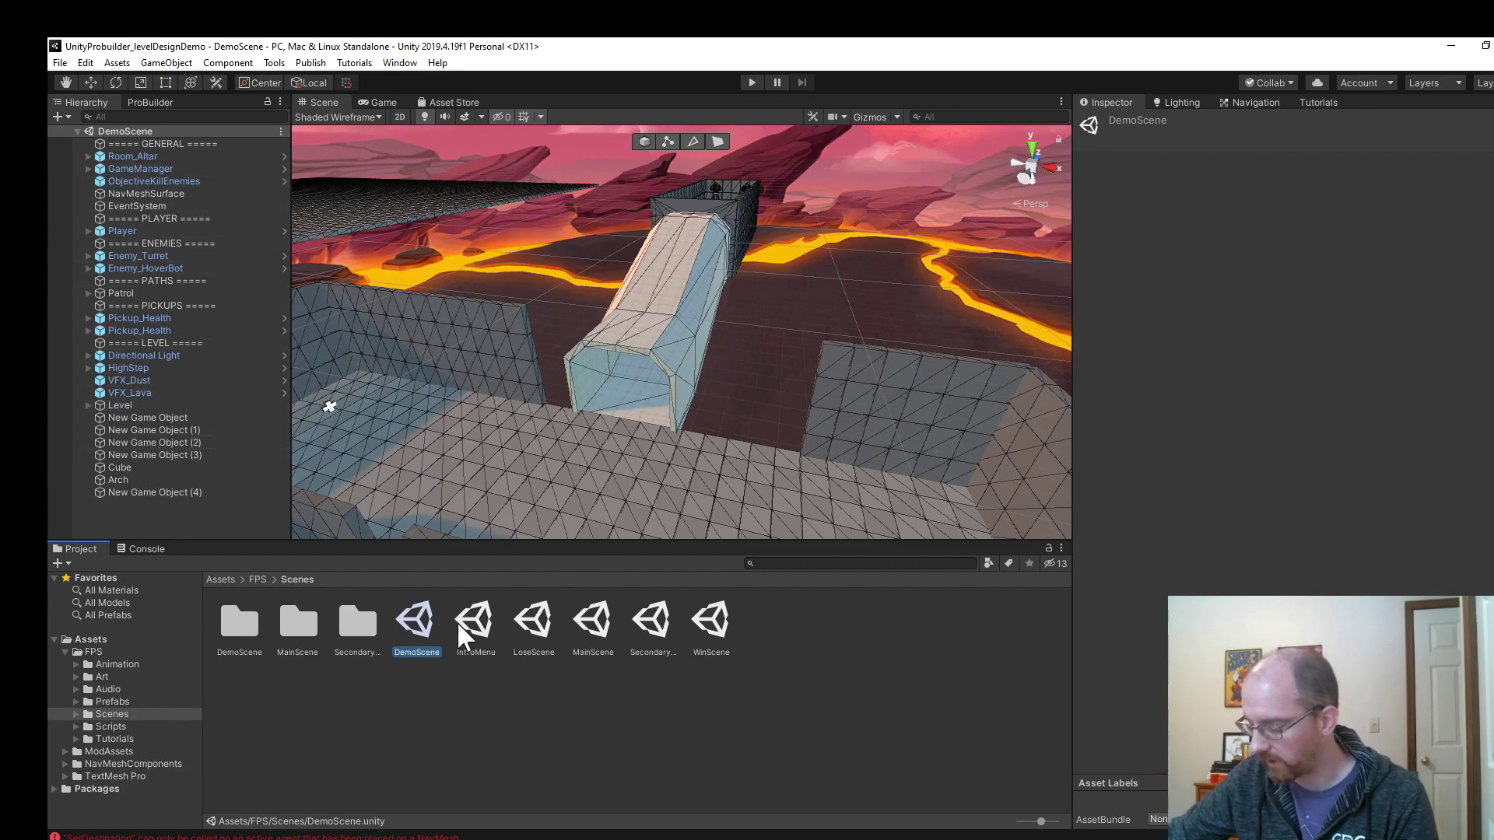
left_click(693, 277)
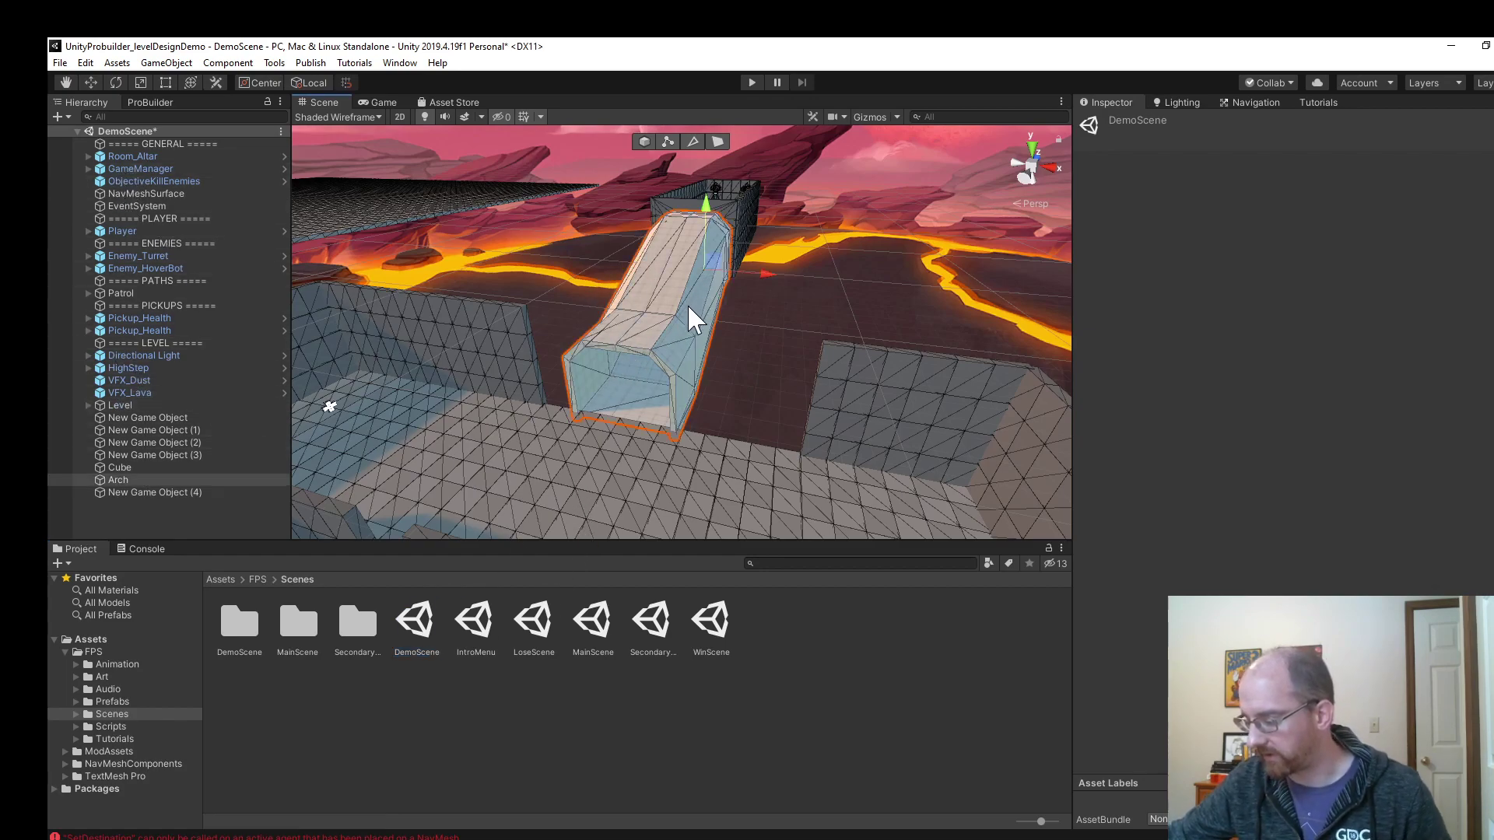
key("Delete")
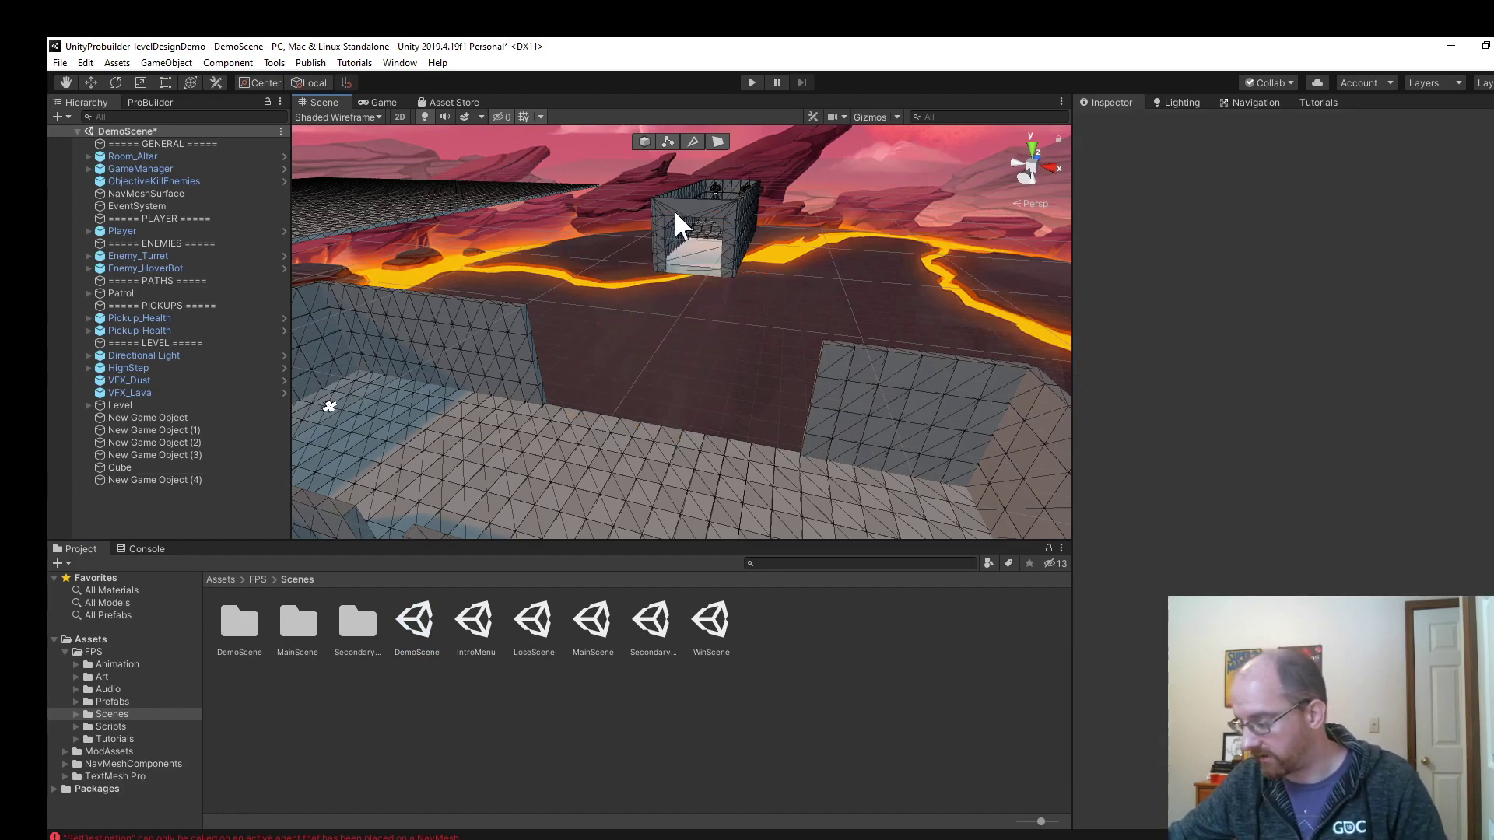
left_click(692, 262)
key("Delete")
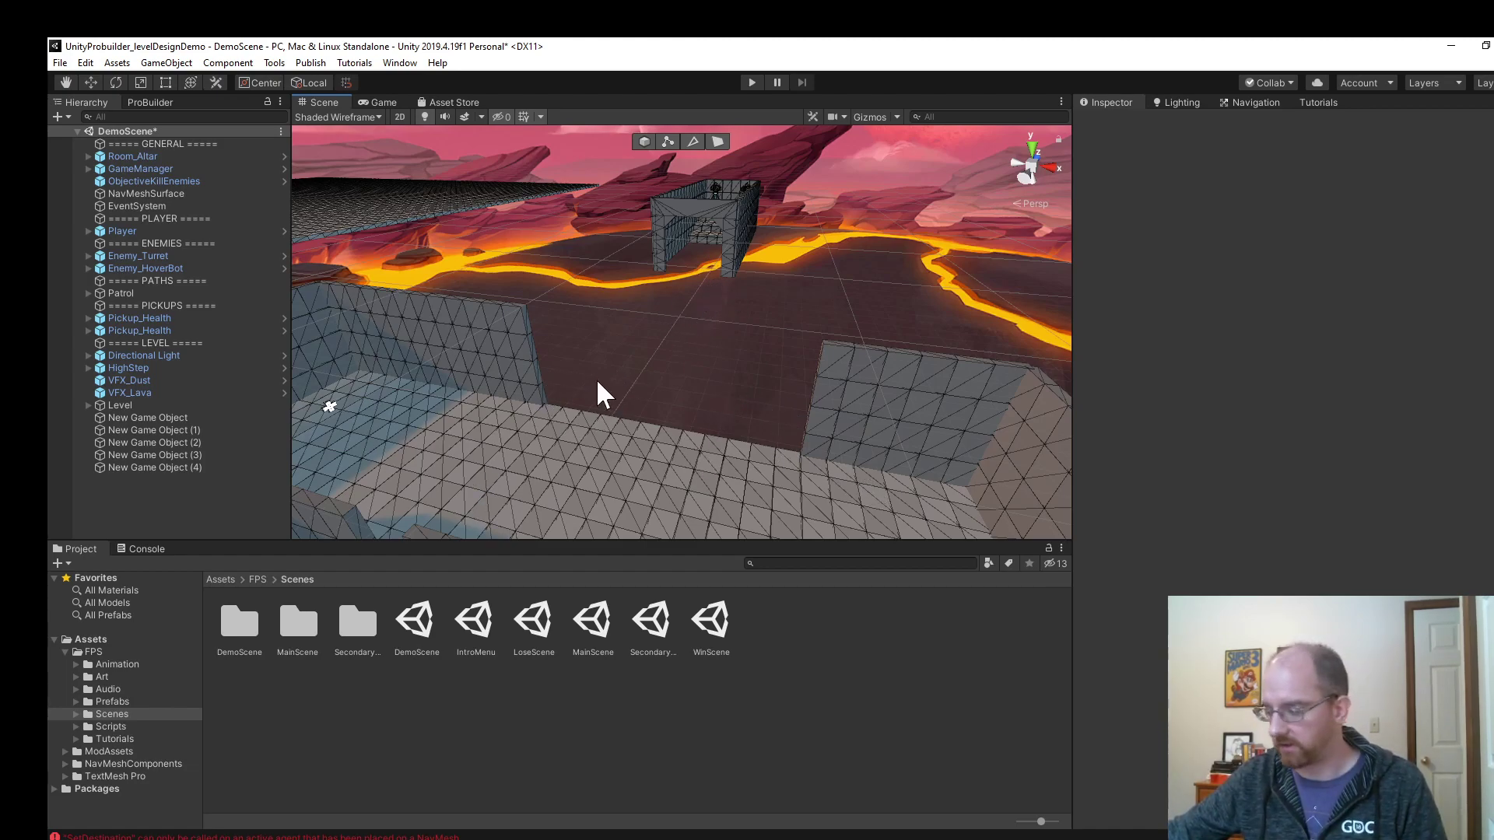
Try removing the whole Dun_Wall beside the gap in Room_03 and undo the removal.
left_click(501, 343)
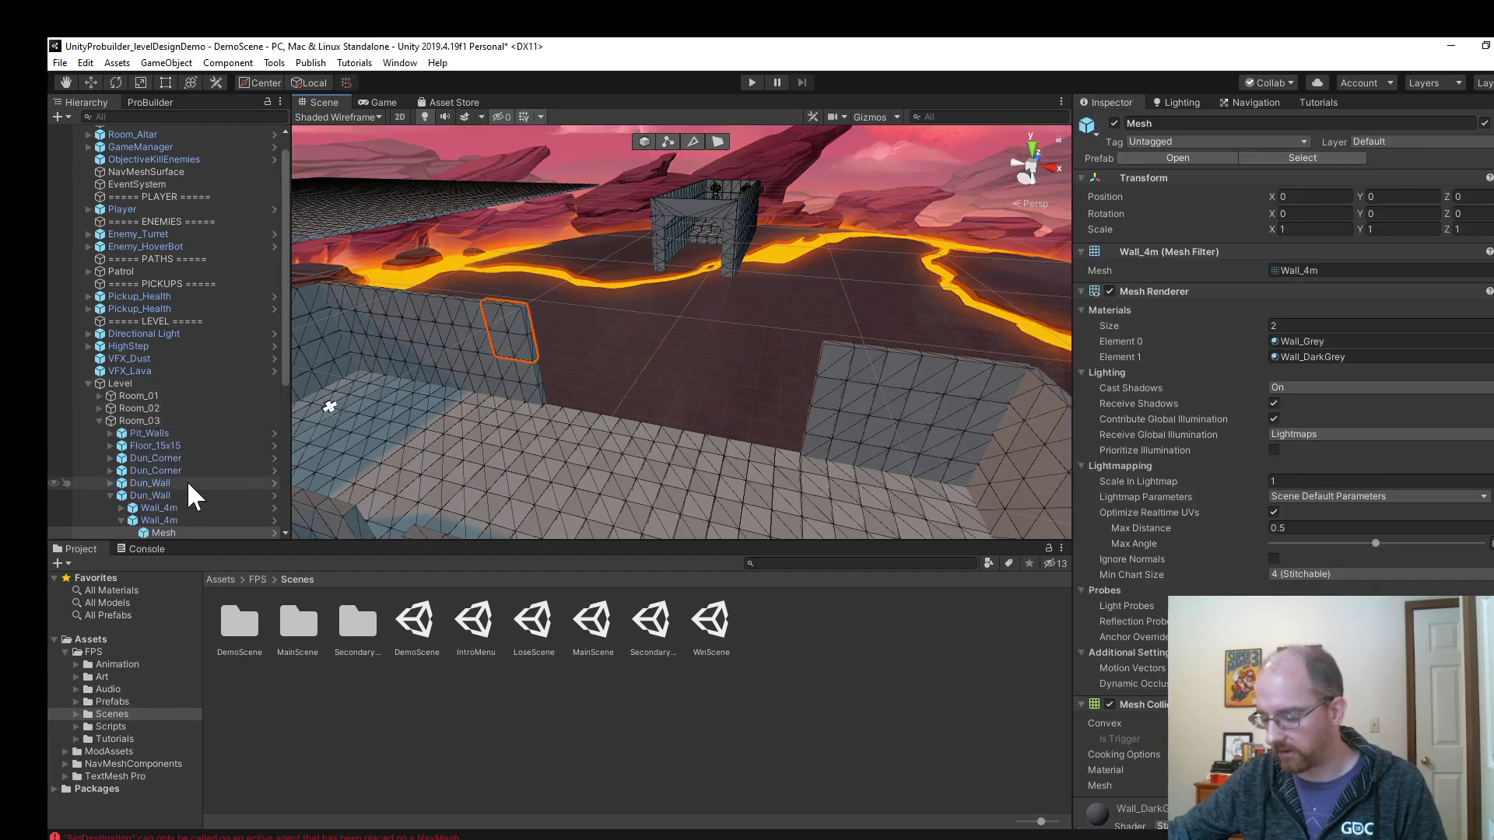
left_click(123, 401)
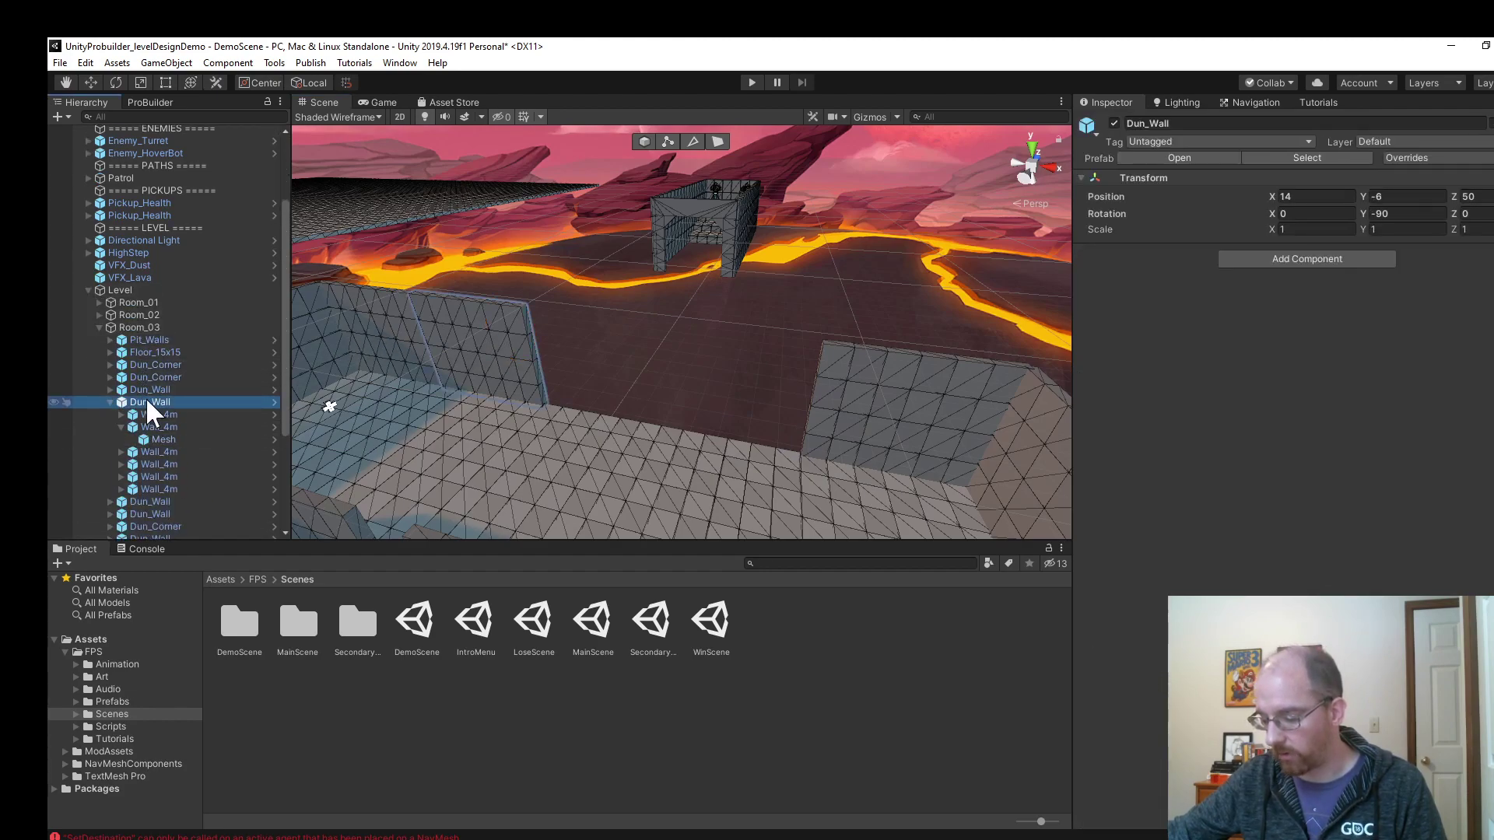
left_click(487, 358)
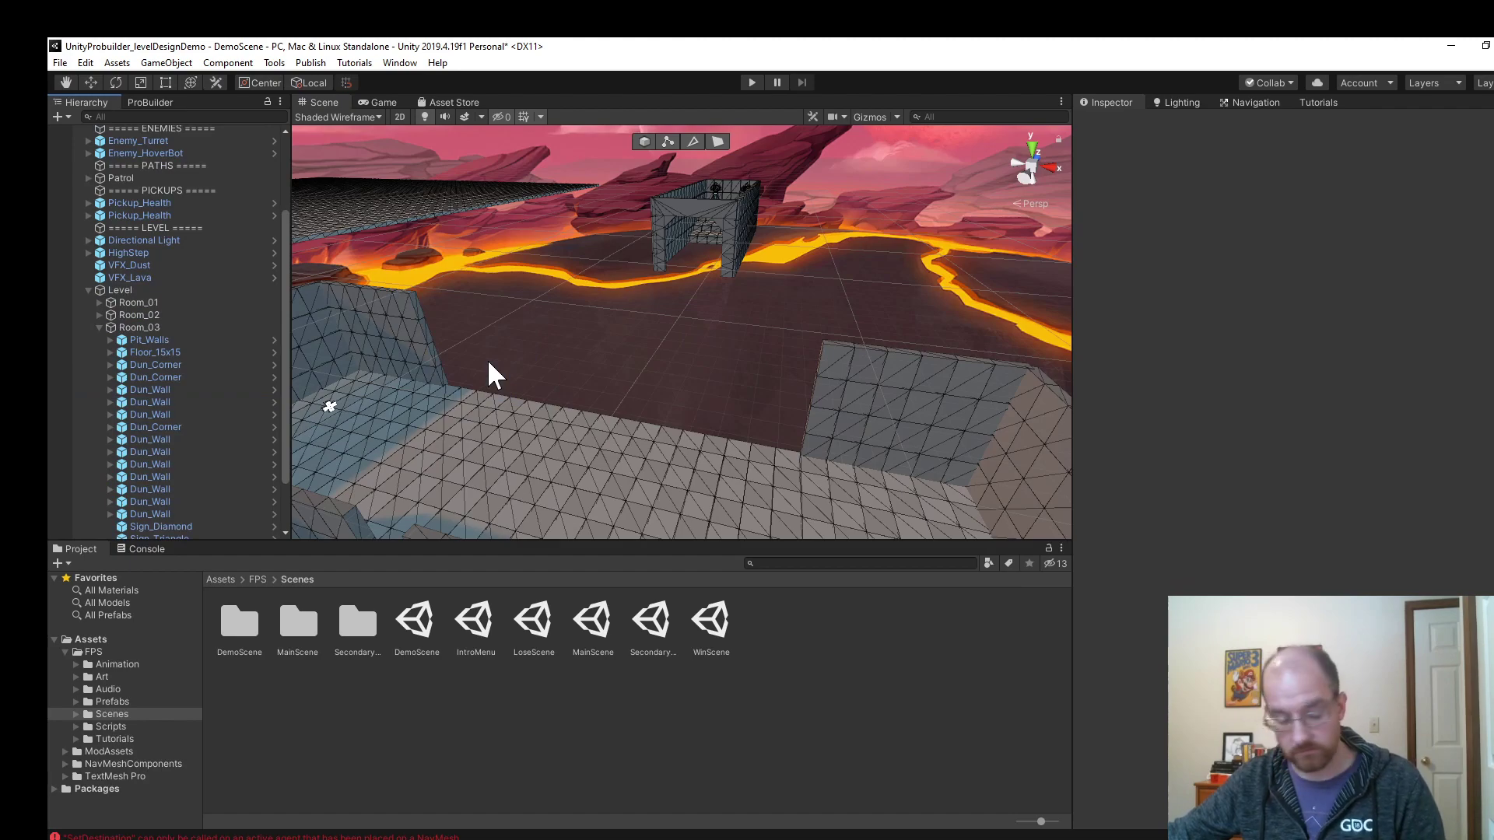
left_click(487, 357)
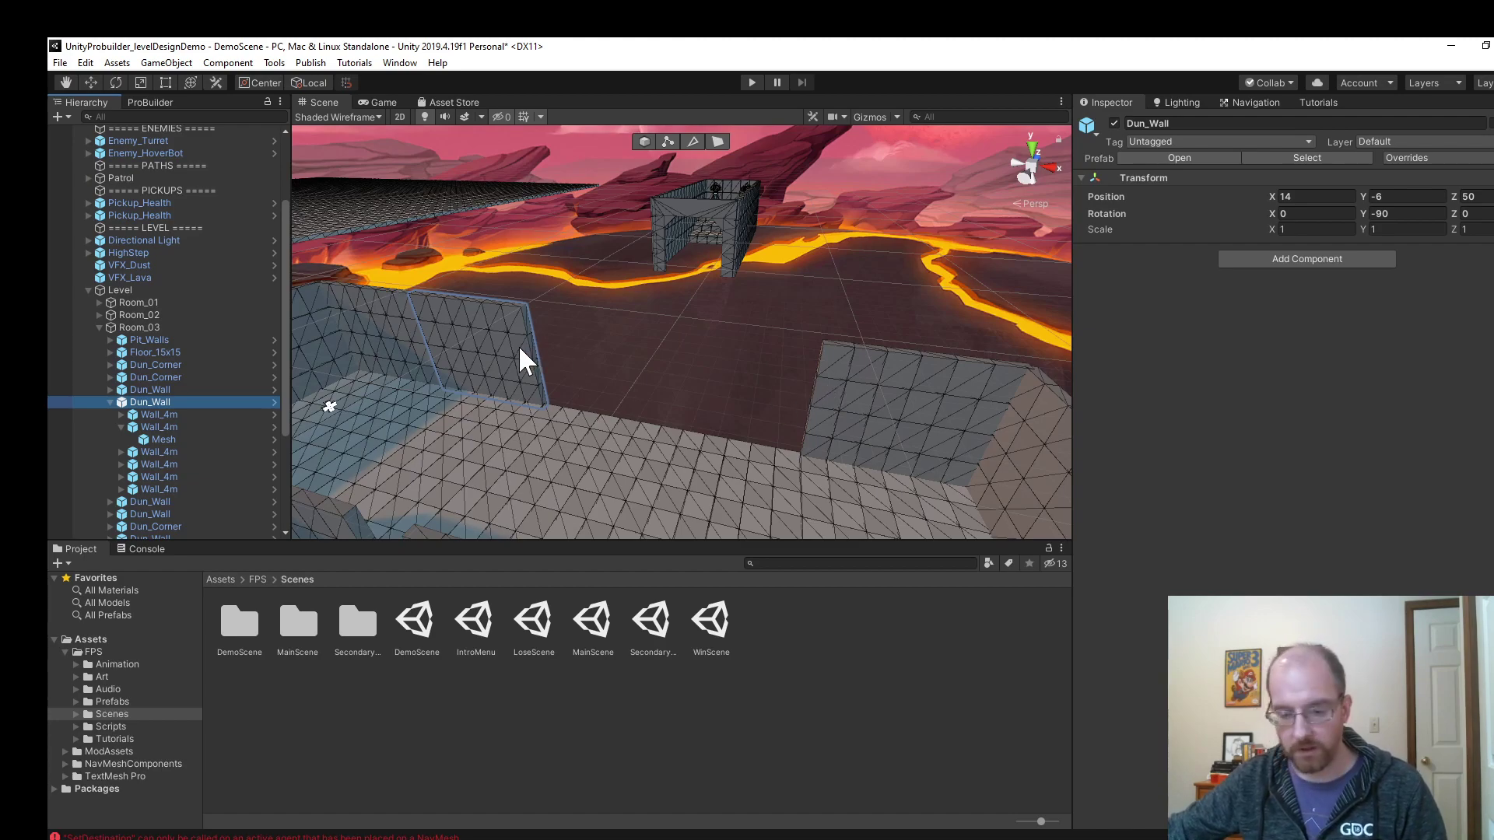
Examine the gap between the Room_03 walls and the altar room, including the altar room's missing floor.
left_click_drag(427, 317, 735, 419, "alt")
scroll(735, 418, "up", 3)
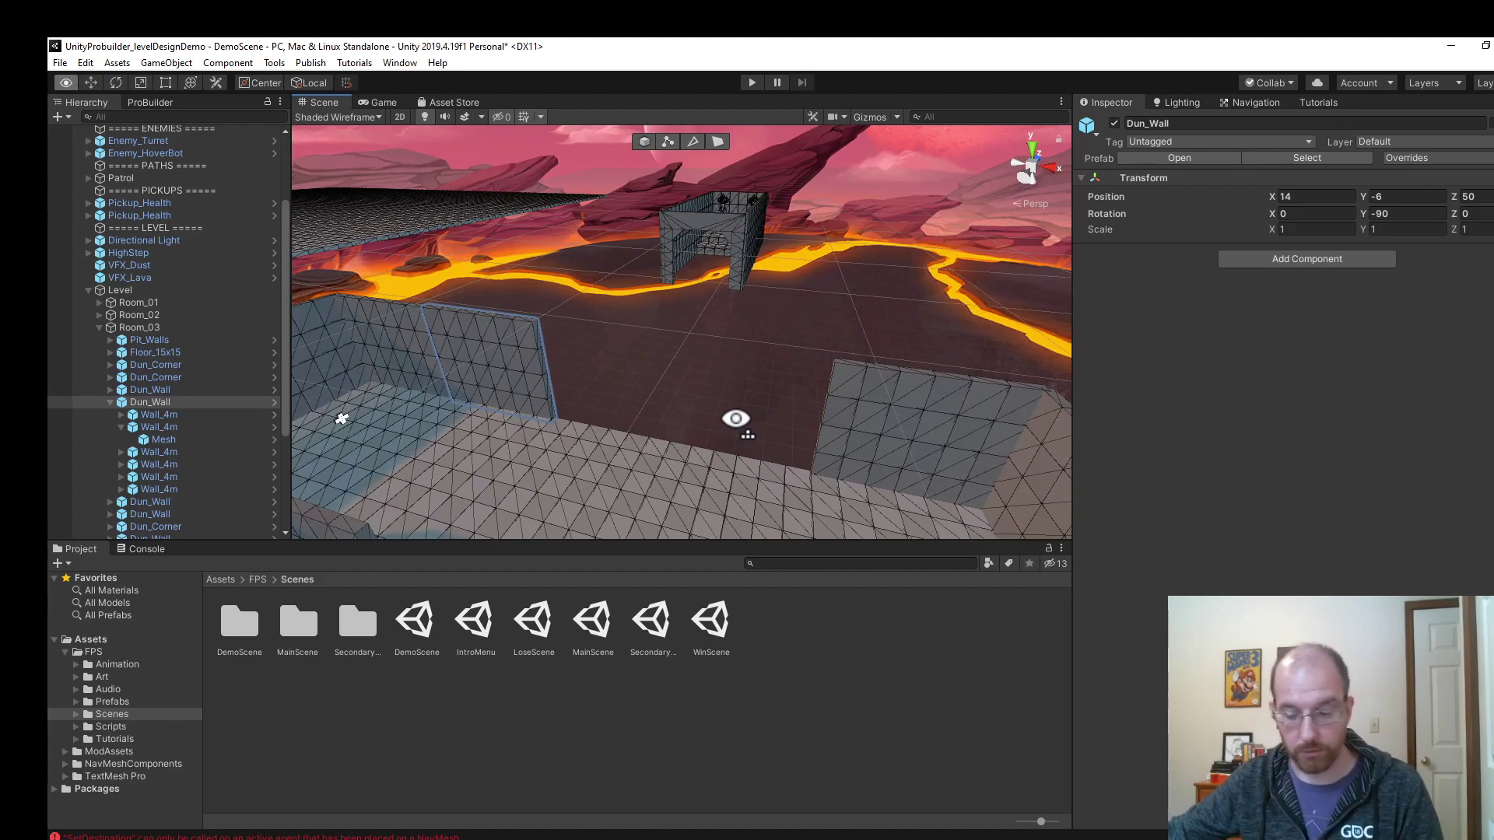
scroll(736, 419, "up", 2)
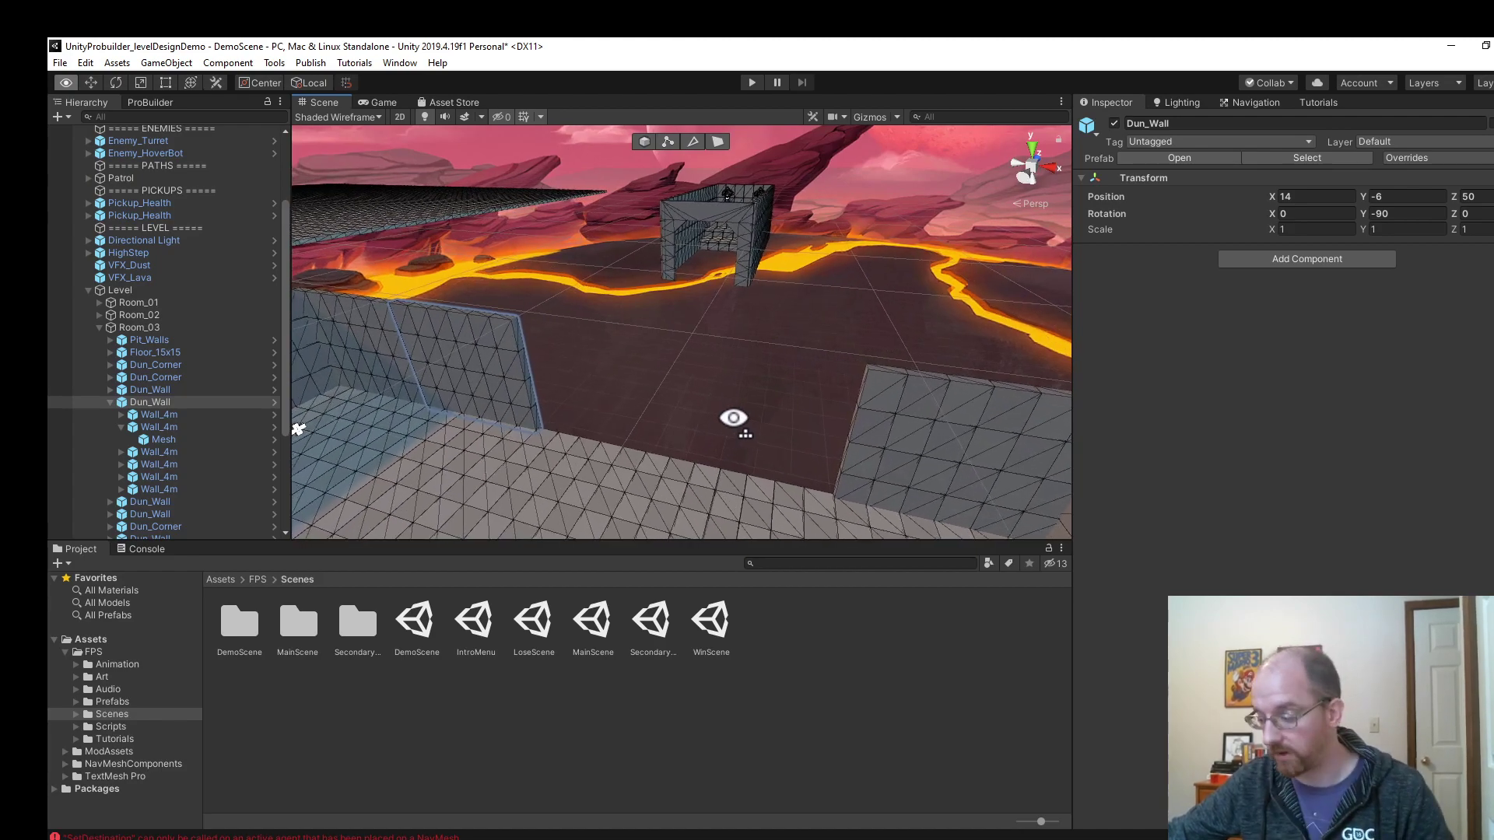
left_click_drag(733, 419, 774, 343, "alt")
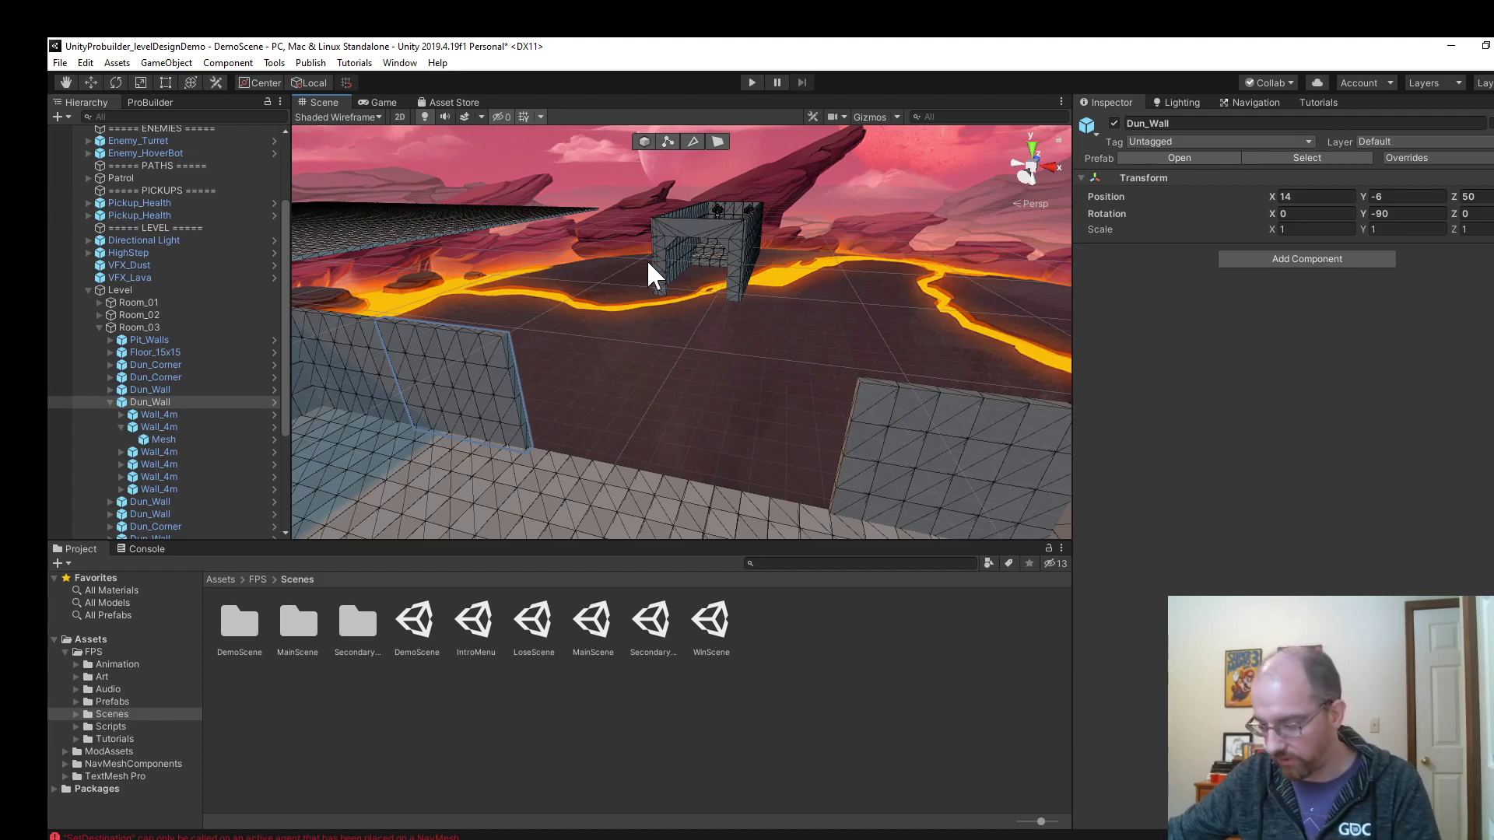
left_click_drag(795, 269, 791, 348, "alt")
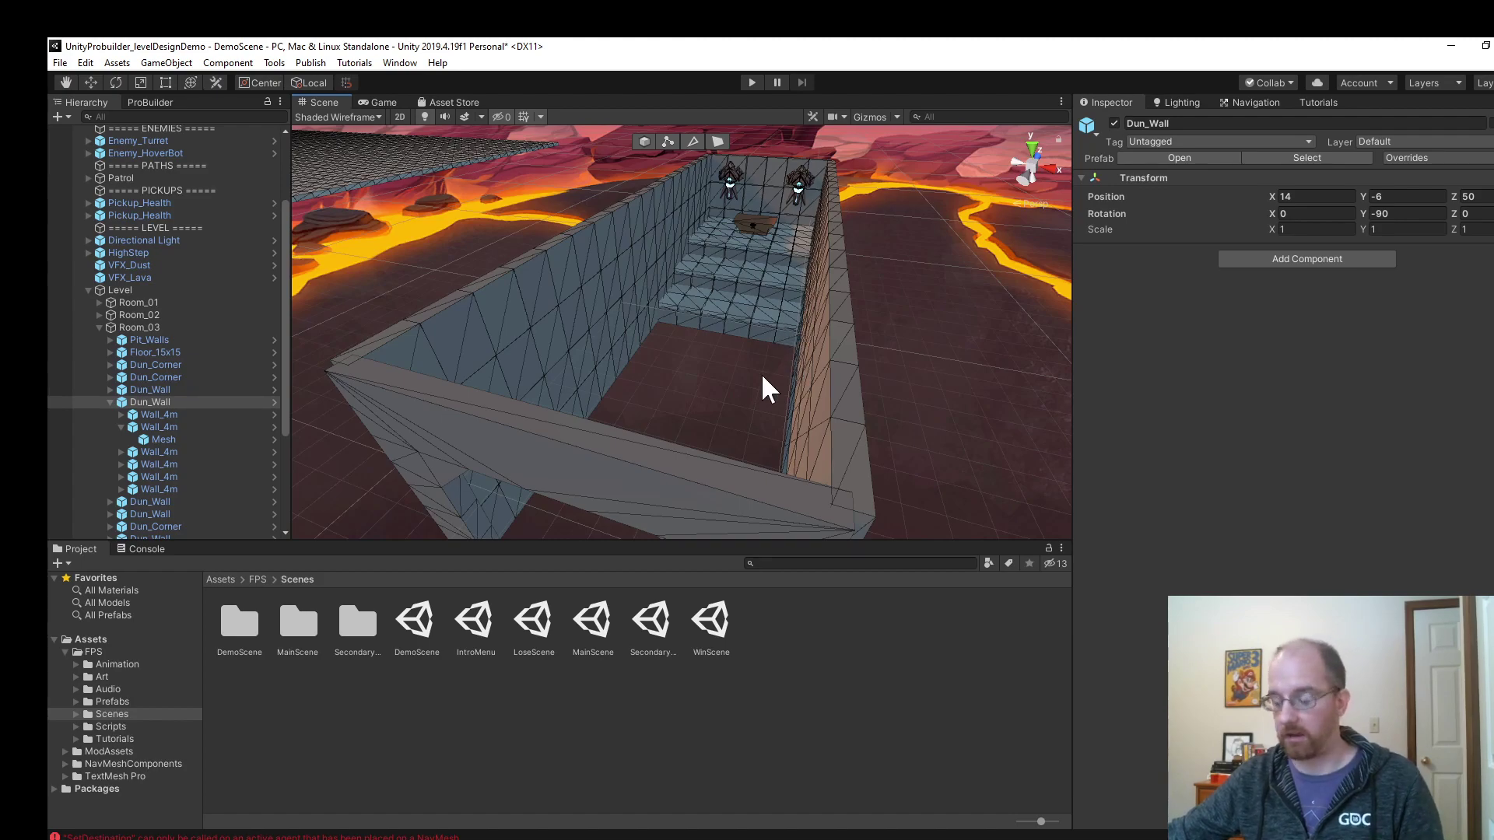
left_click_drag(760, 385, 1127, 445, "alt")
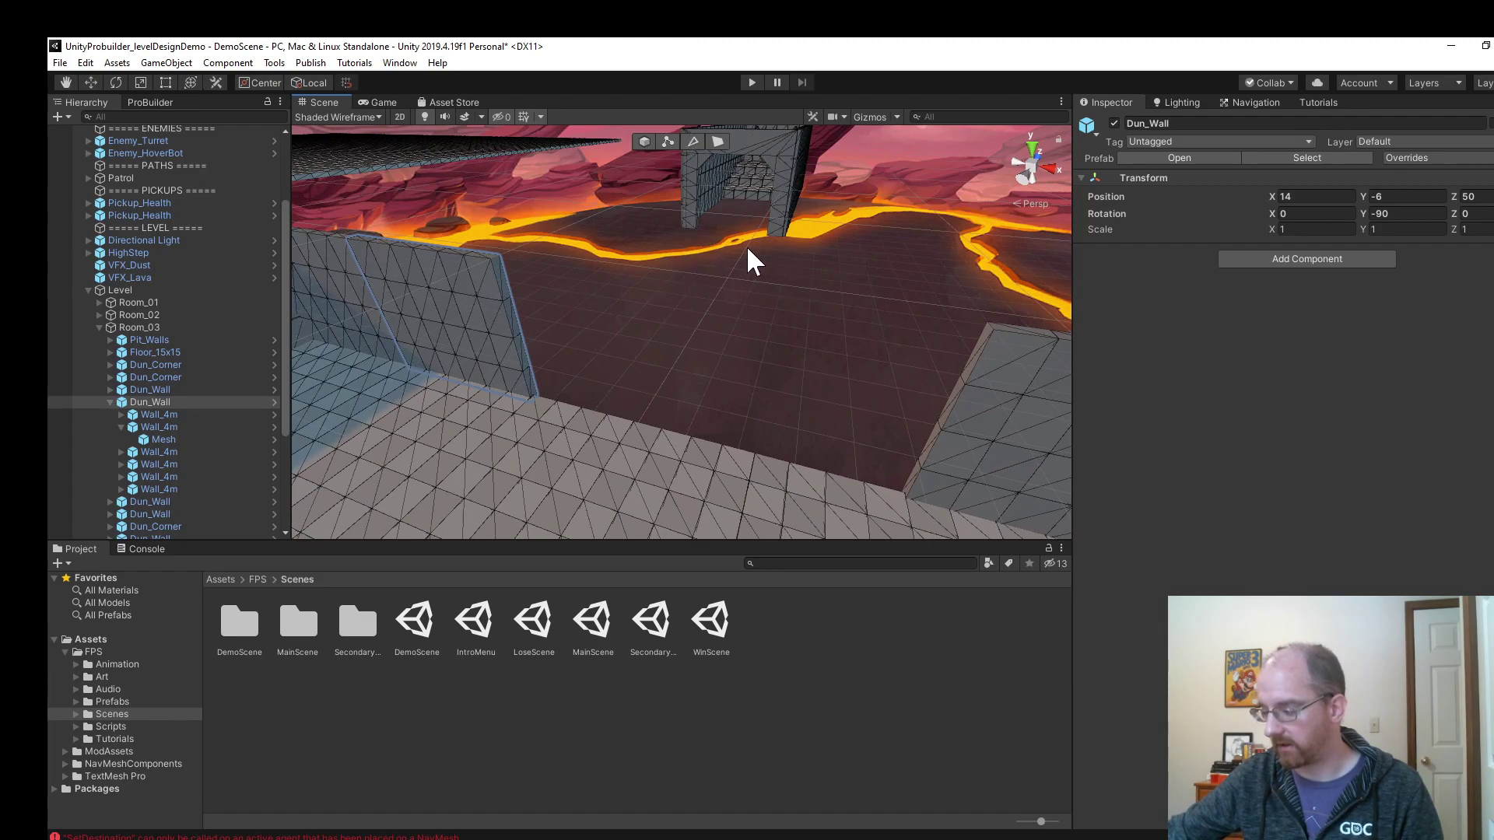
left_click_drag(793, 259, 769, 230, "alt")
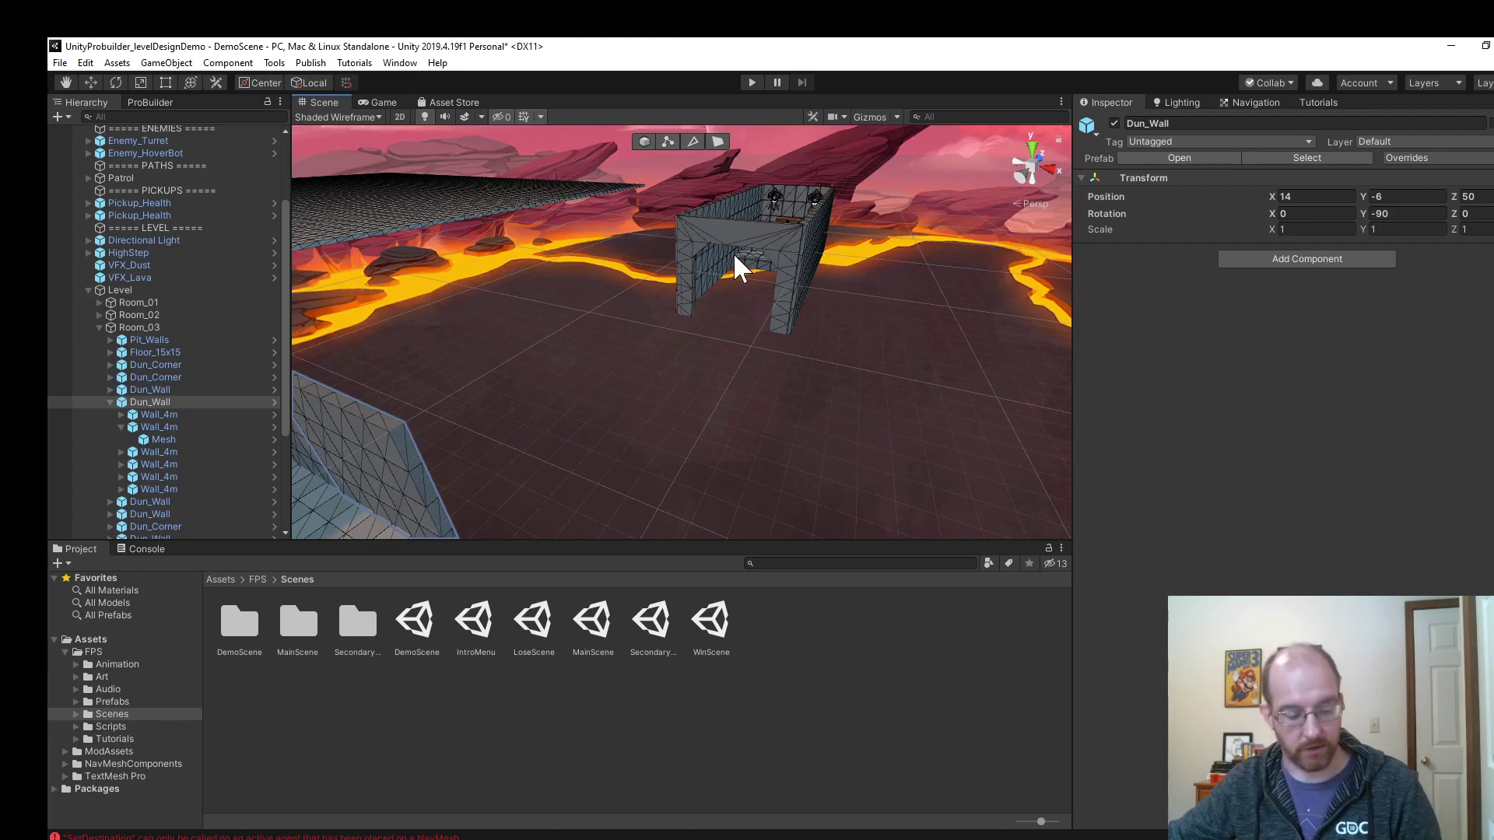
left_click_drag(794, 353, 763, 515, "alt")
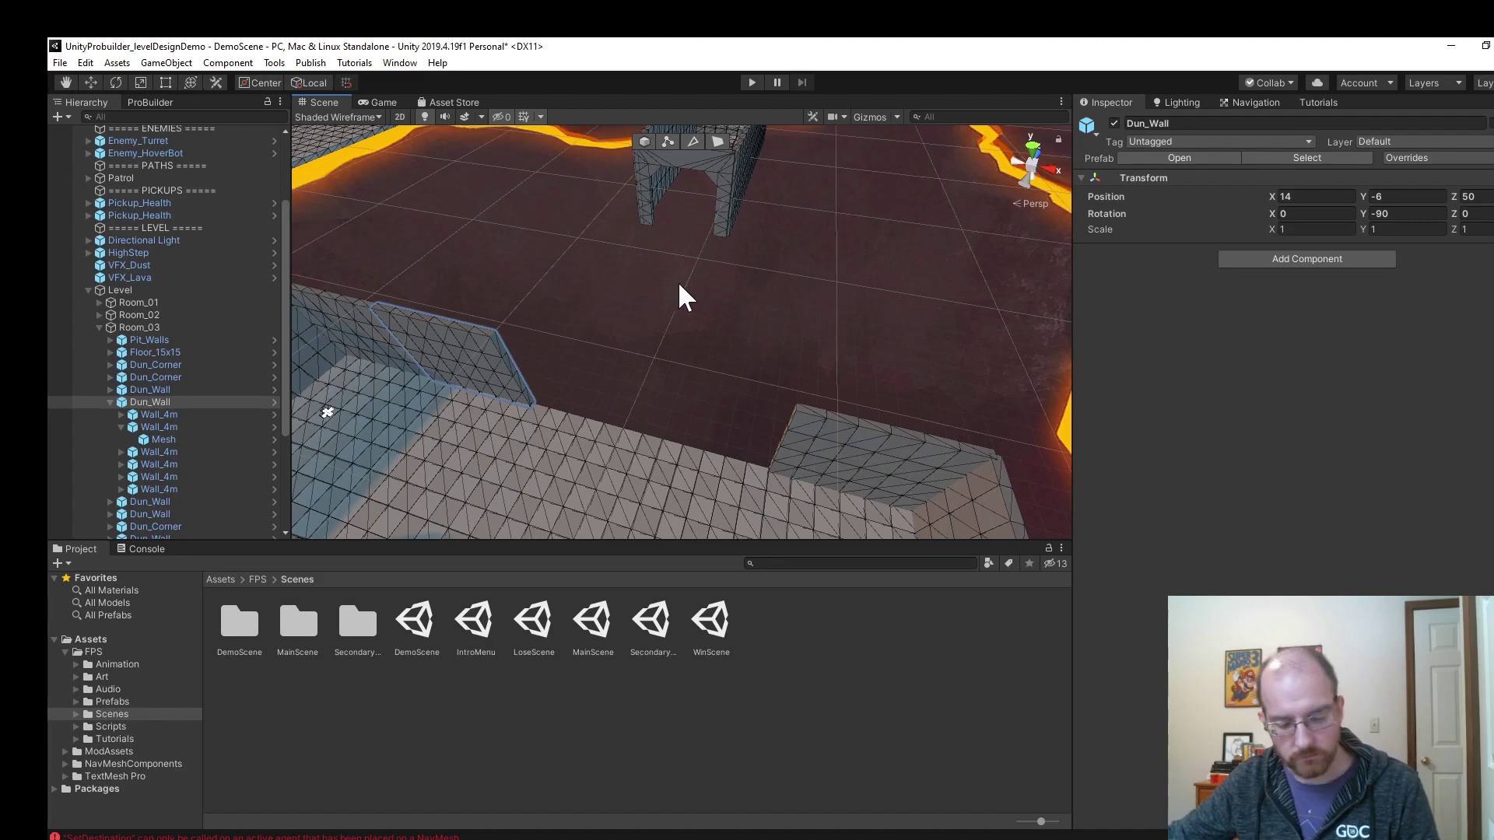
left_click_drag(680, 253, 704, 209, "alt")
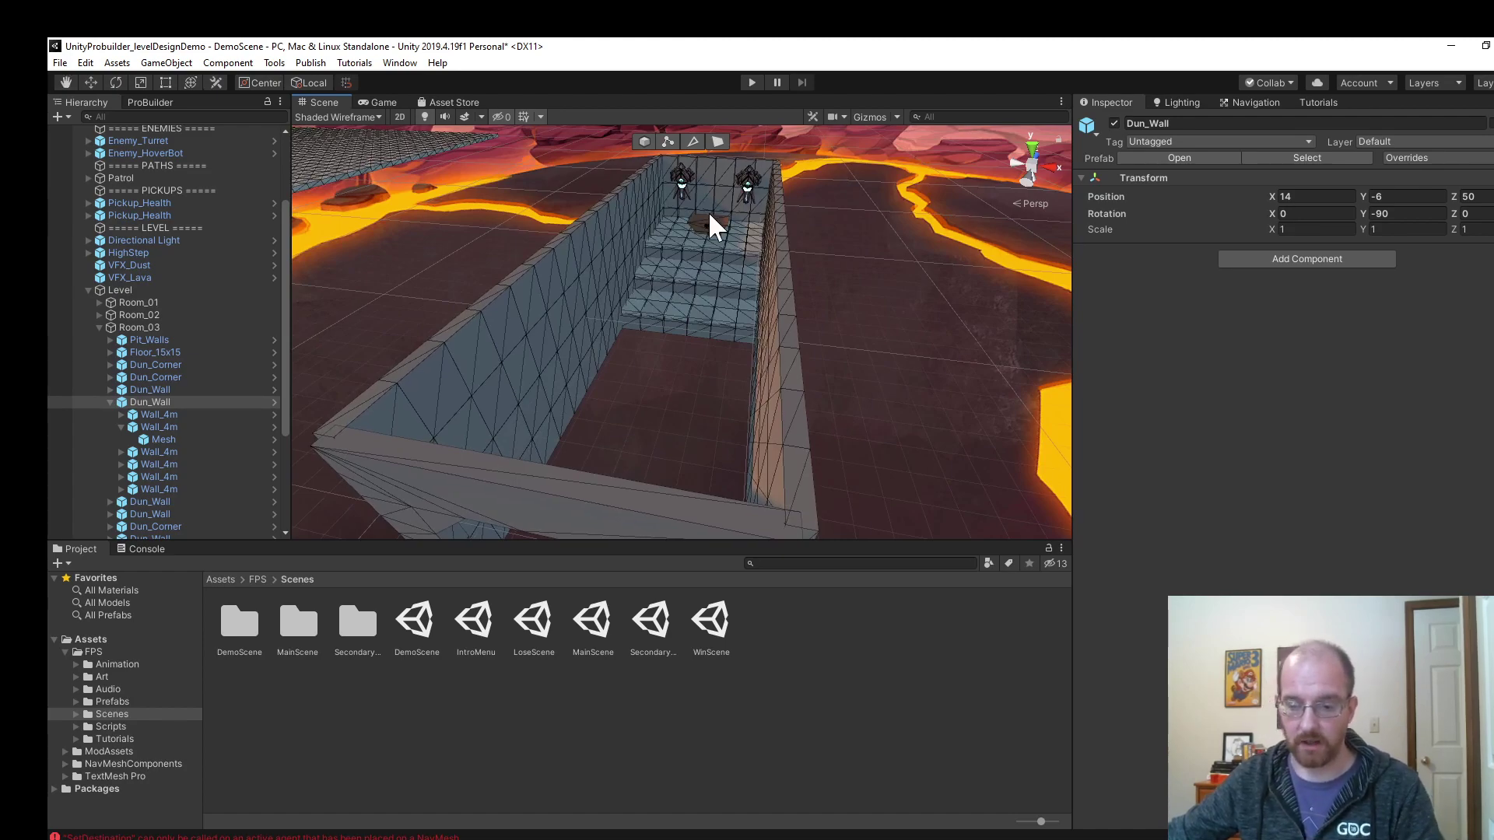
Look up the ProBuilder package details in the Package Manager and close it.
left_click(274, 66)
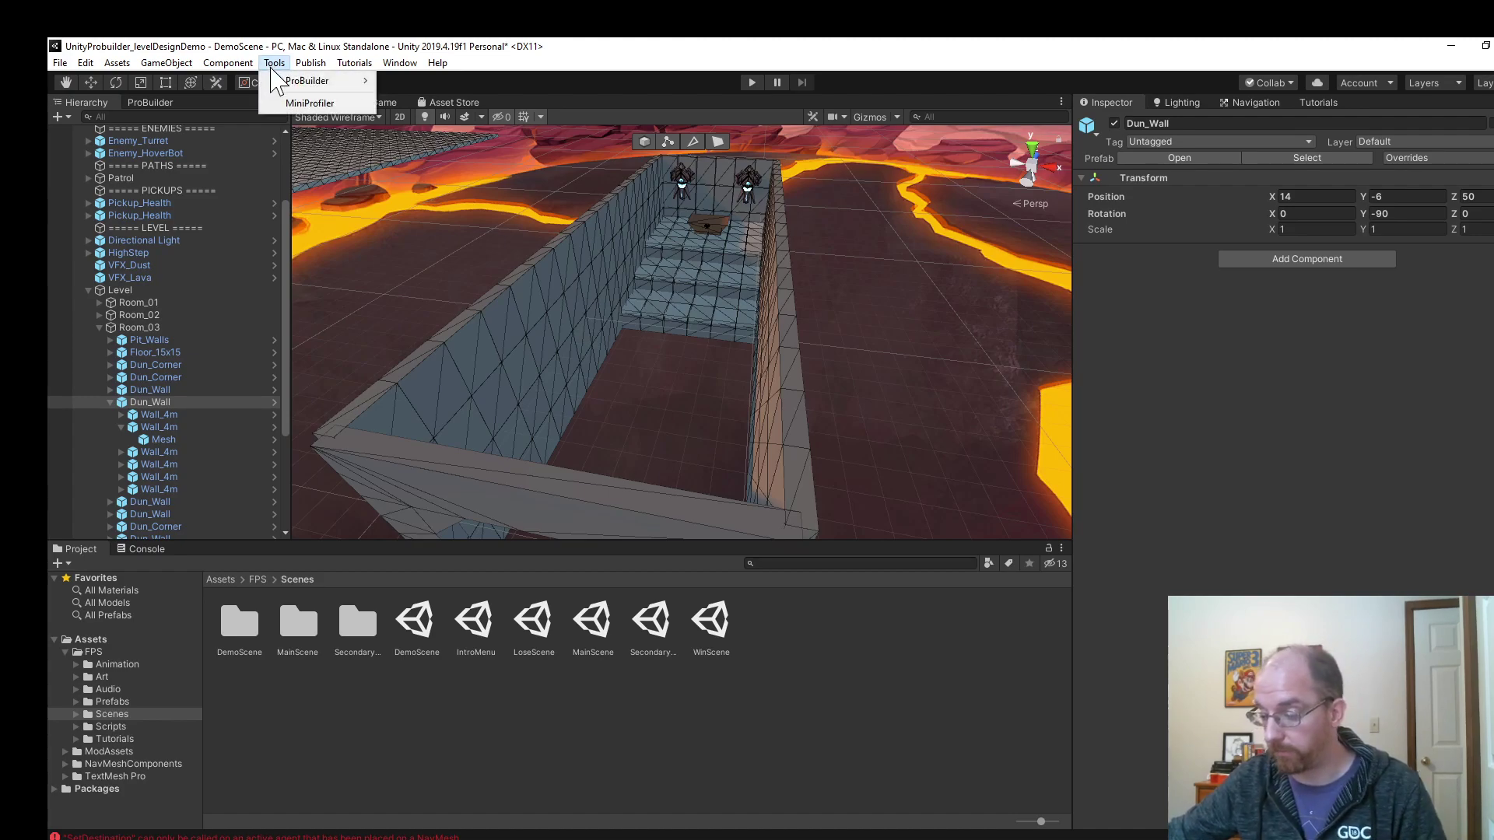
mouse_move(233, 63)
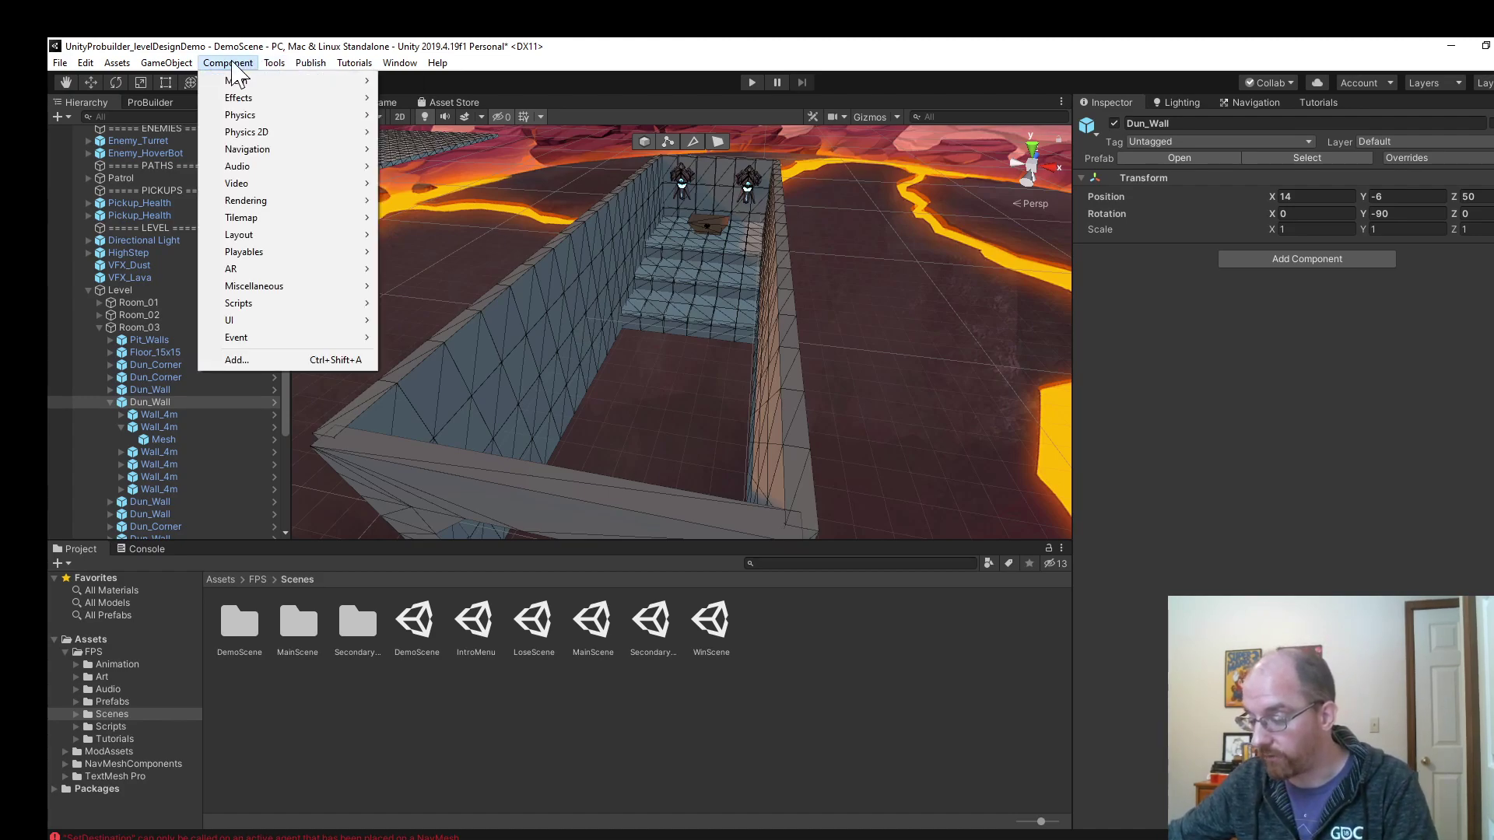
mouse_move(360, 69)
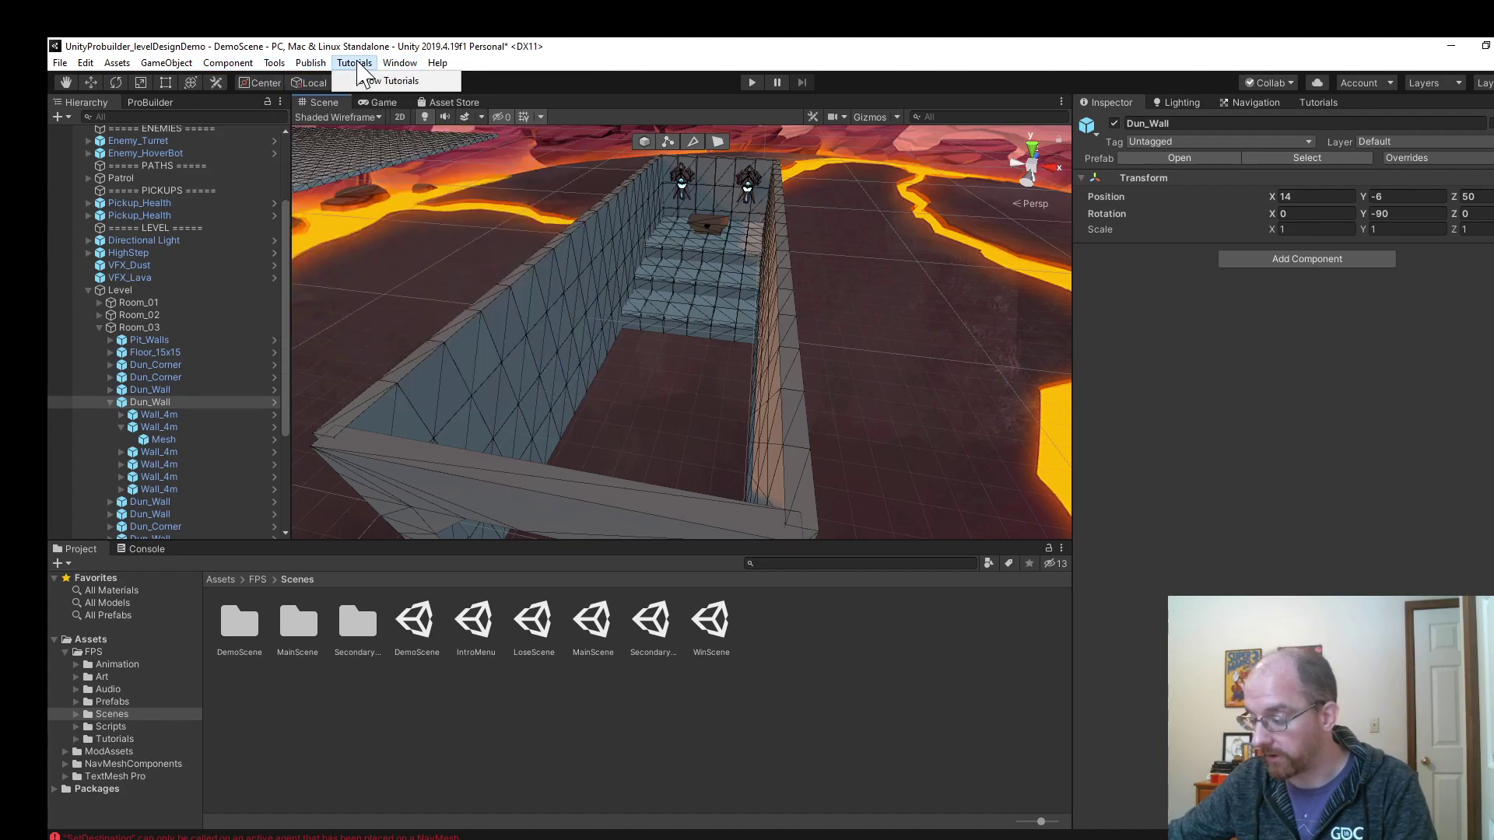
mouse_move(409, 70)
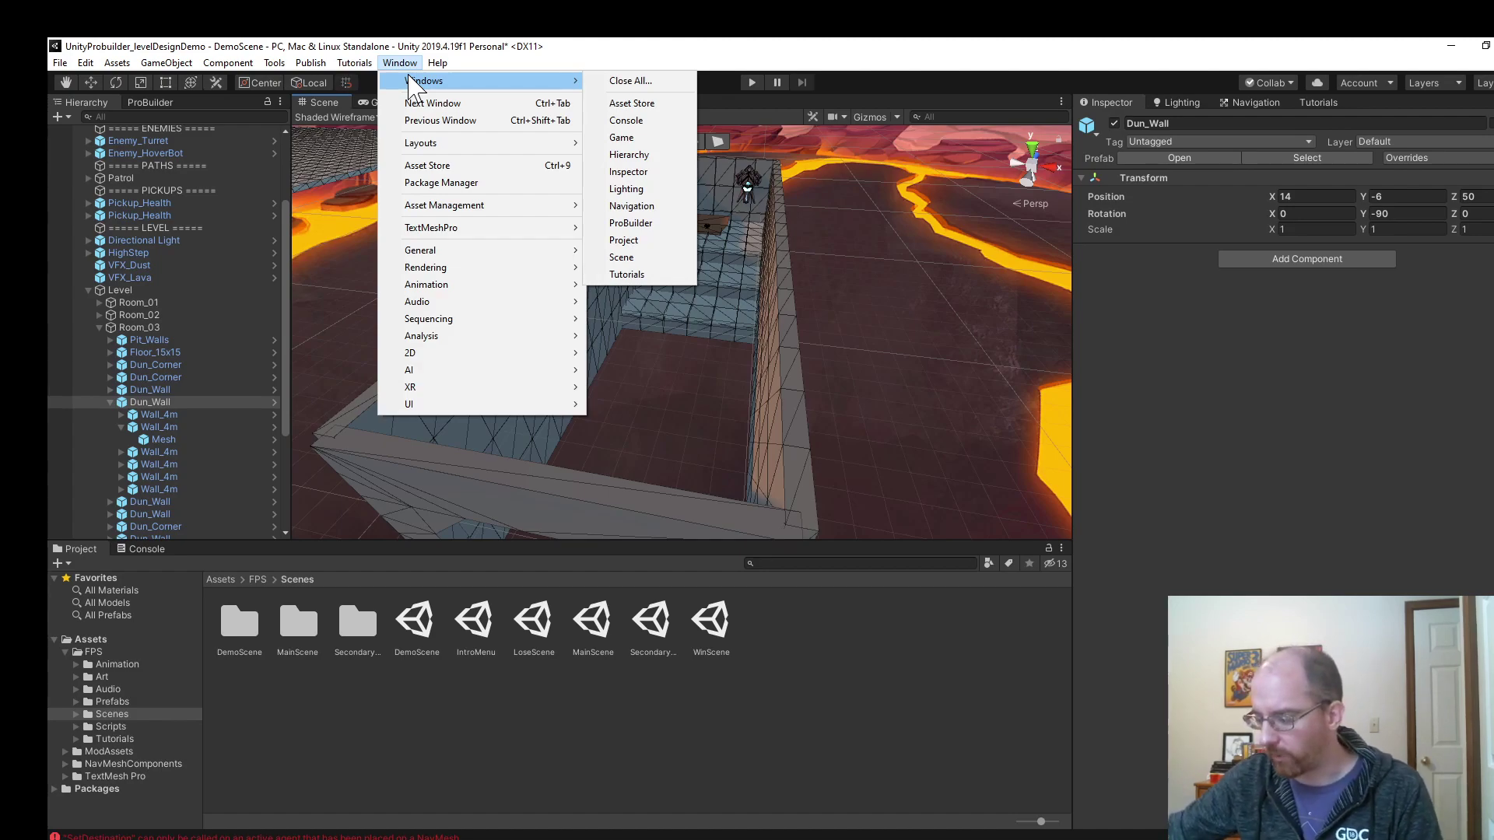
left_click(454, 182)
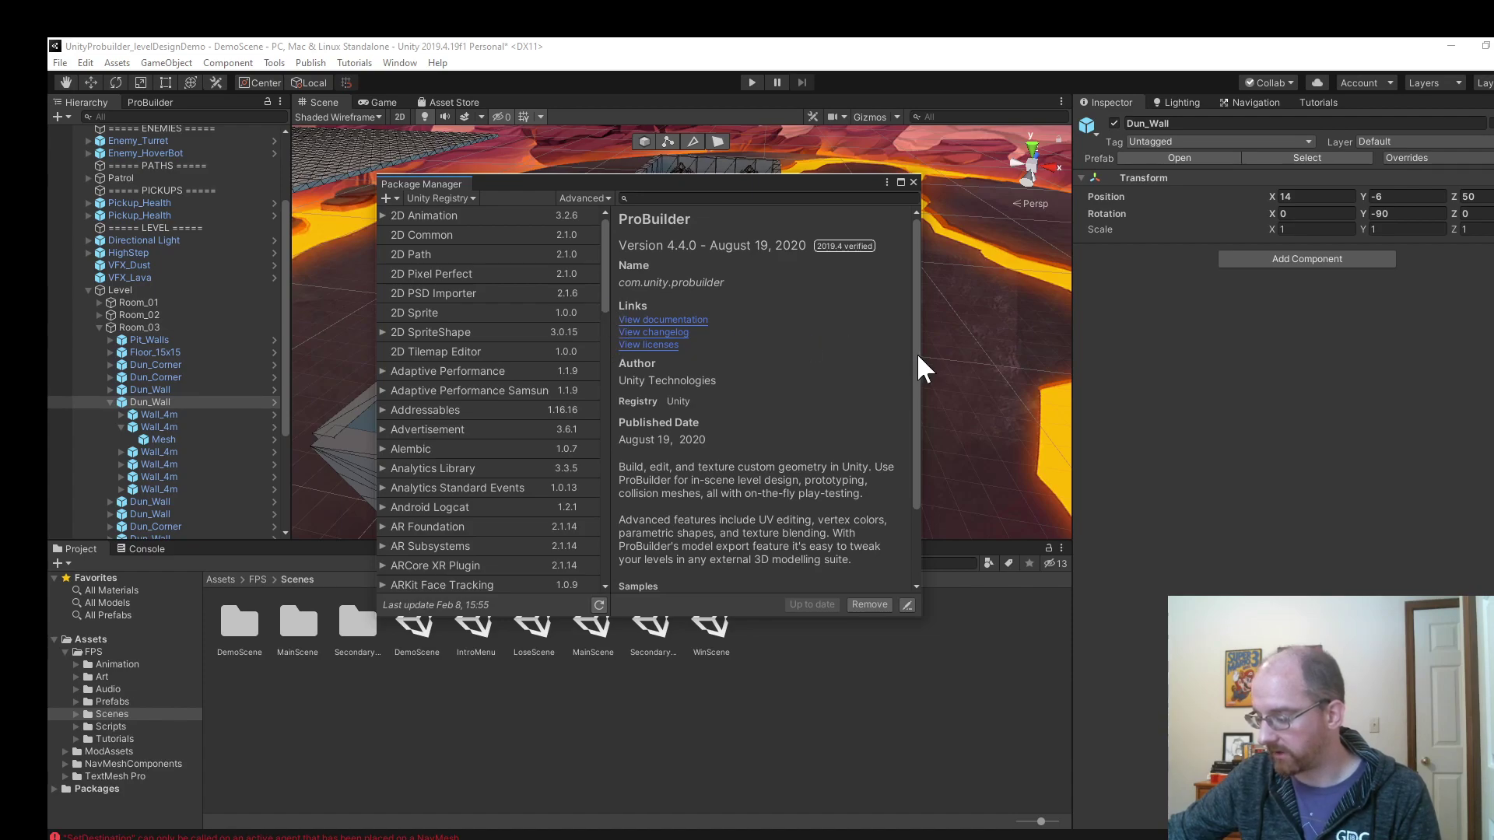
scroll(817, 265, "down", 2)
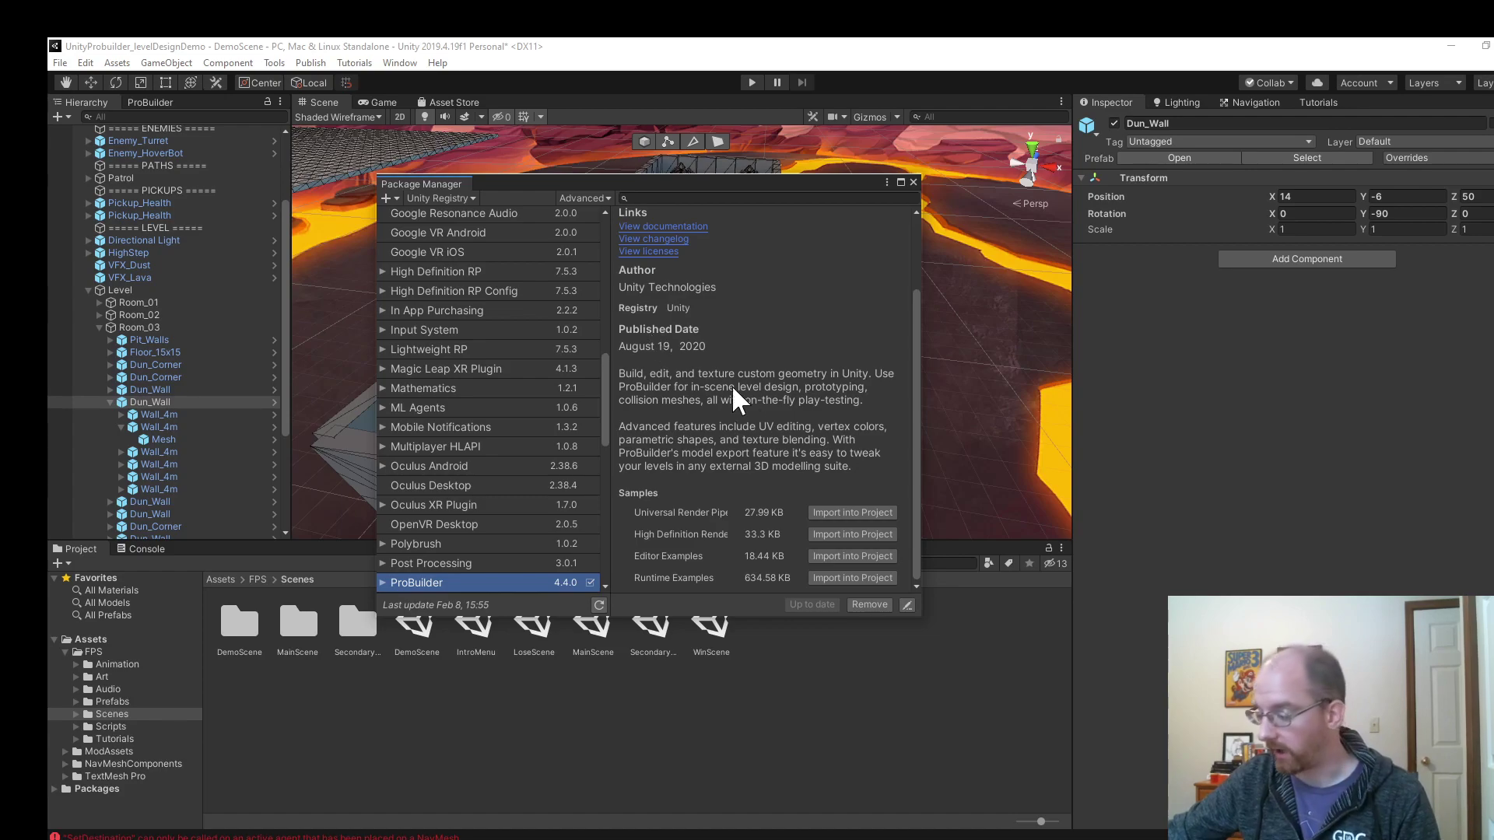
left_click(914, 182)
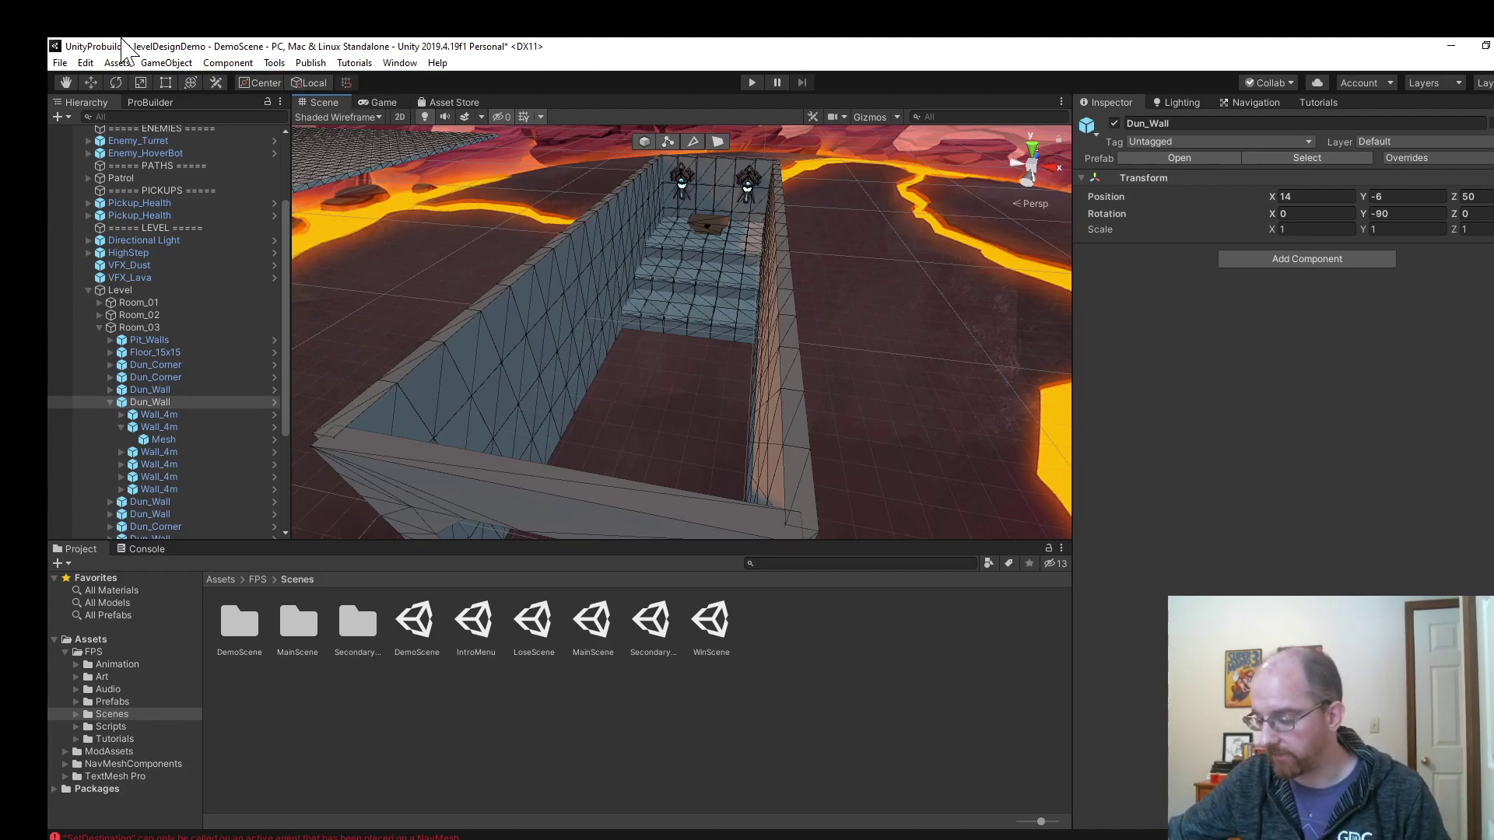
Open the ProBuilder window and widen it slightly to give its tool list more room.
left_click(276, 64)
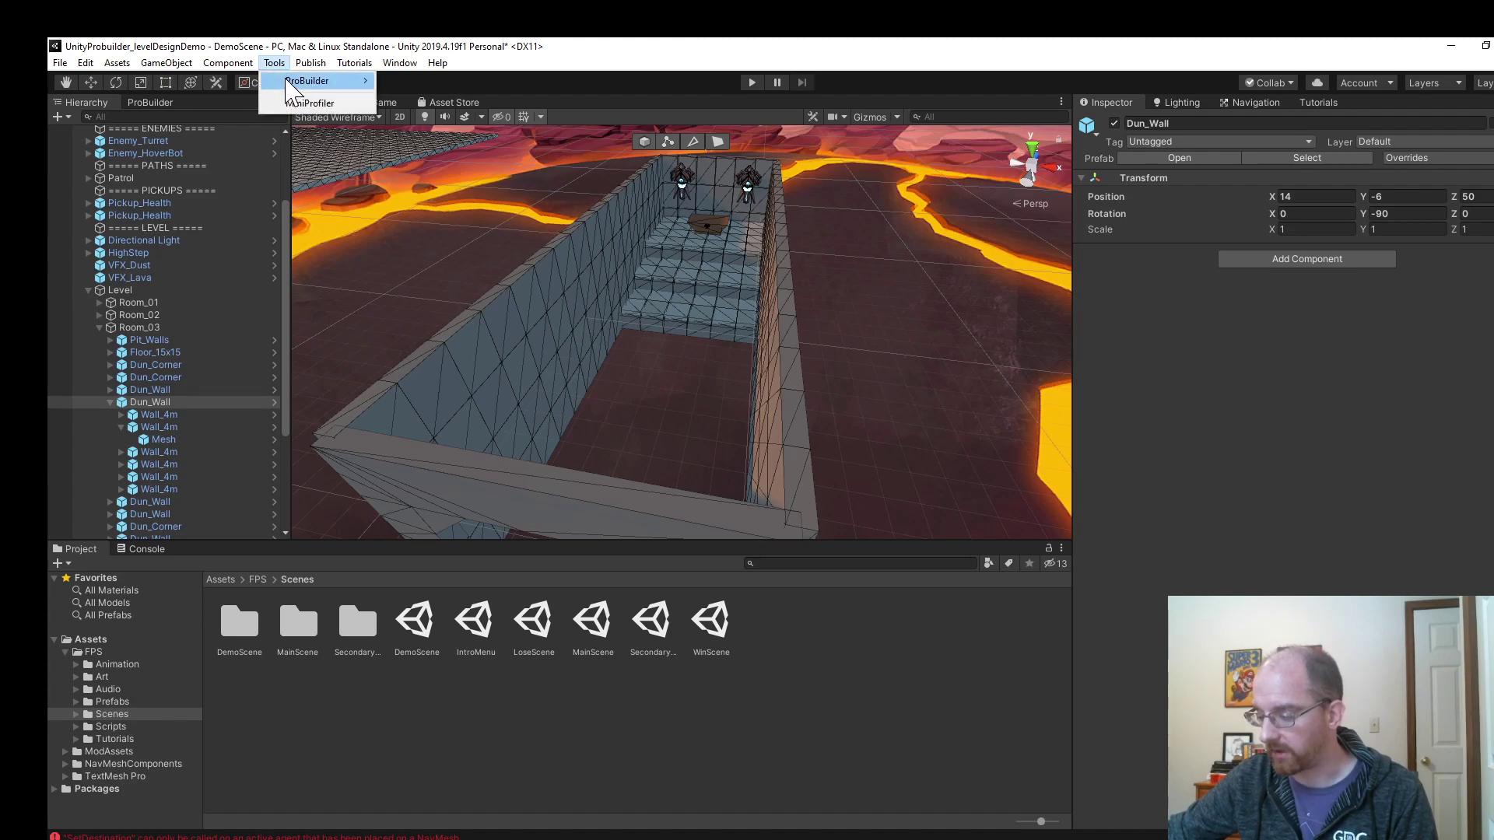
mouse_move(290, 86)
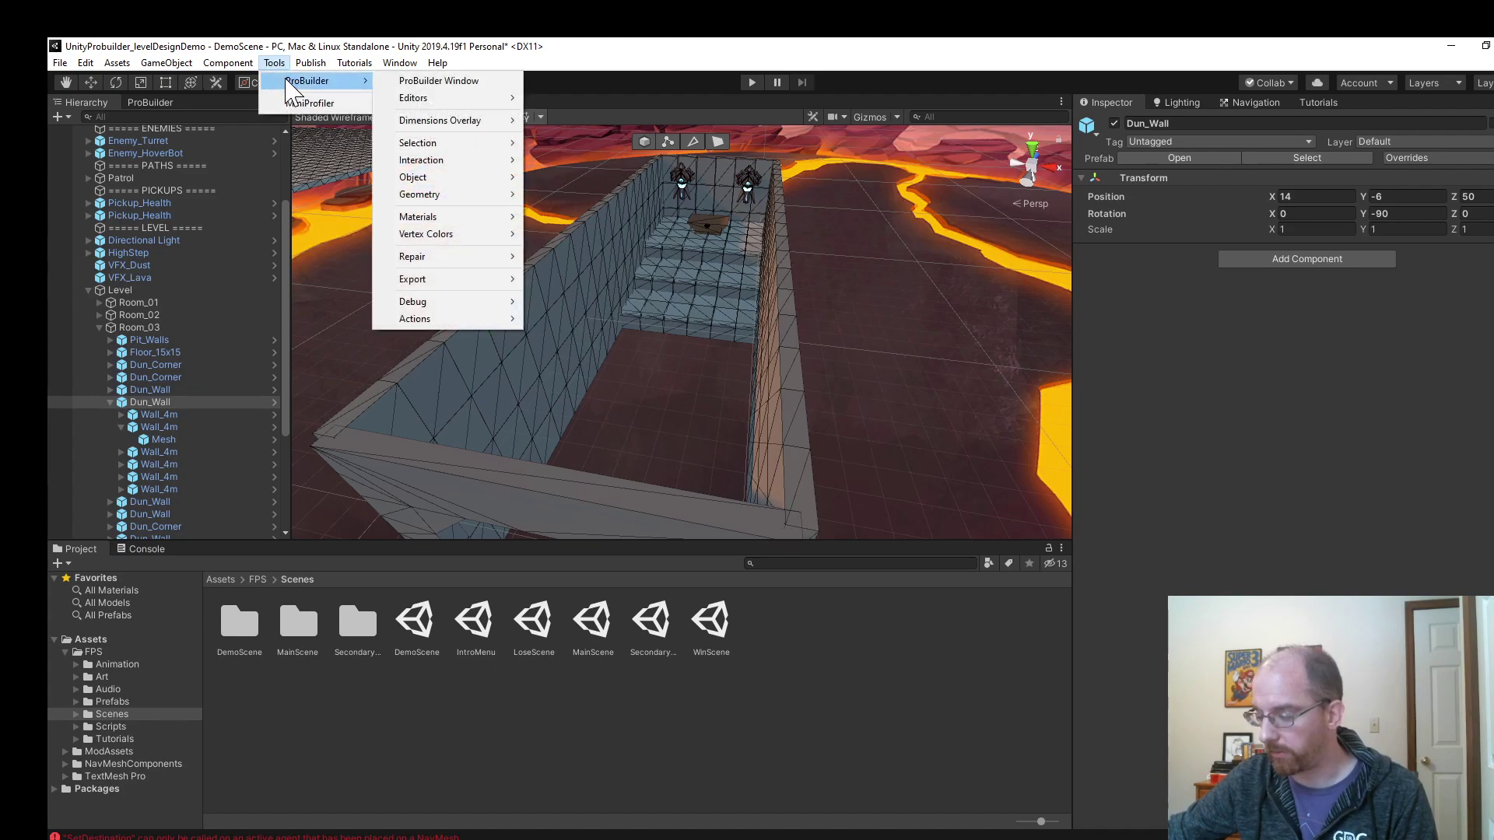
left_click(429, 81)
mouse_move(147, 102)
left_mouse_down()
mouse_move(335, 225)
mouse_move(542, 315)
mouse_move(493, 97)
mouse_move(515, 215)
mouse_move(444, 211)
mouse_move(484, 304)
mouse_move(321, 278)
mouse_move(151, 151)
mouse_move(147, 90)
mouse_move(142, 101)
left_mouse_up()
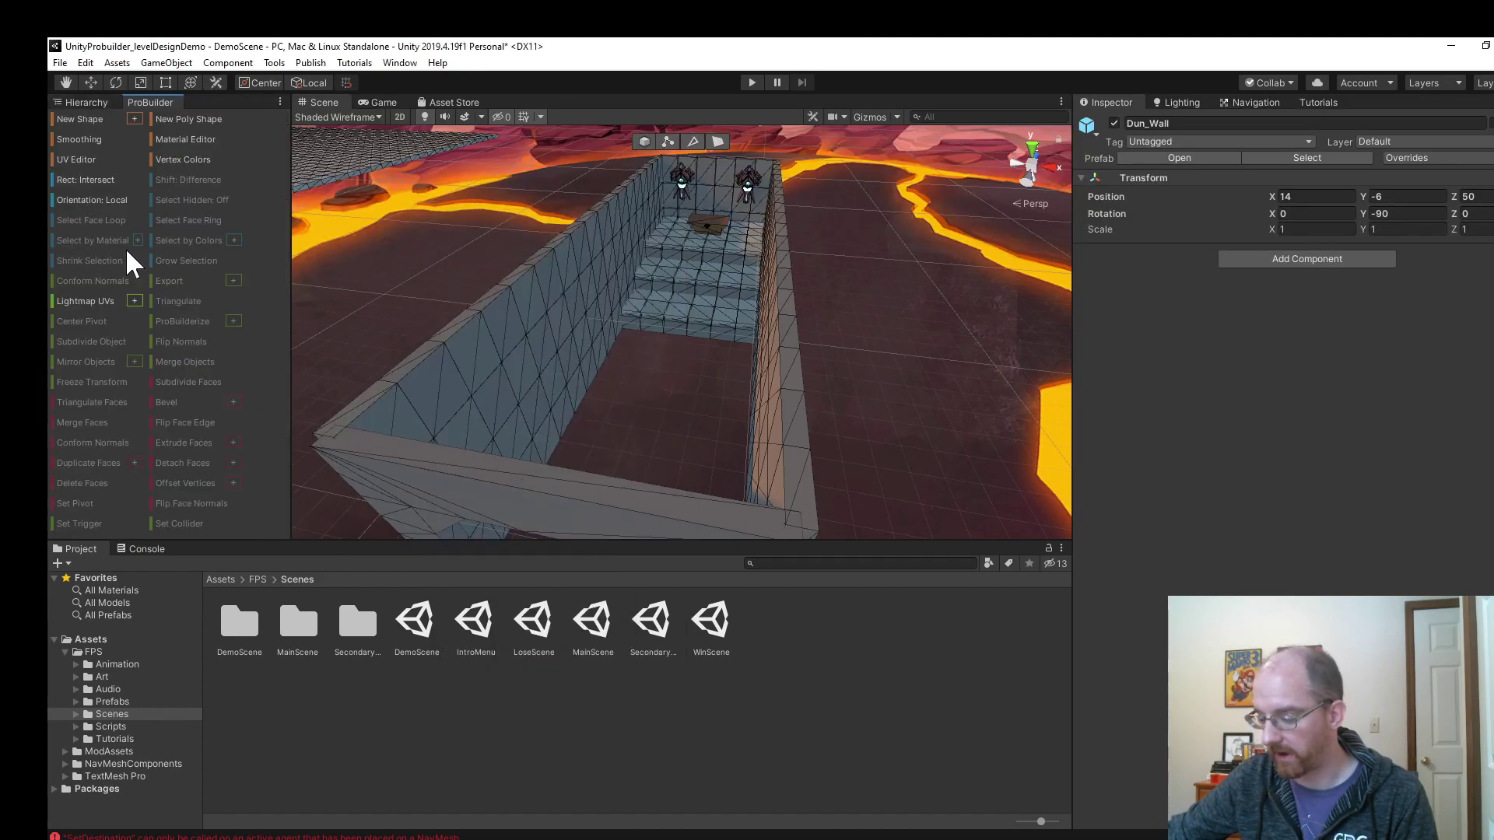
mouse_move(290, 311)
left_mouse_down()
mouse_move(324, 310)
mouse_move(312, 313)
left_mouse_up()
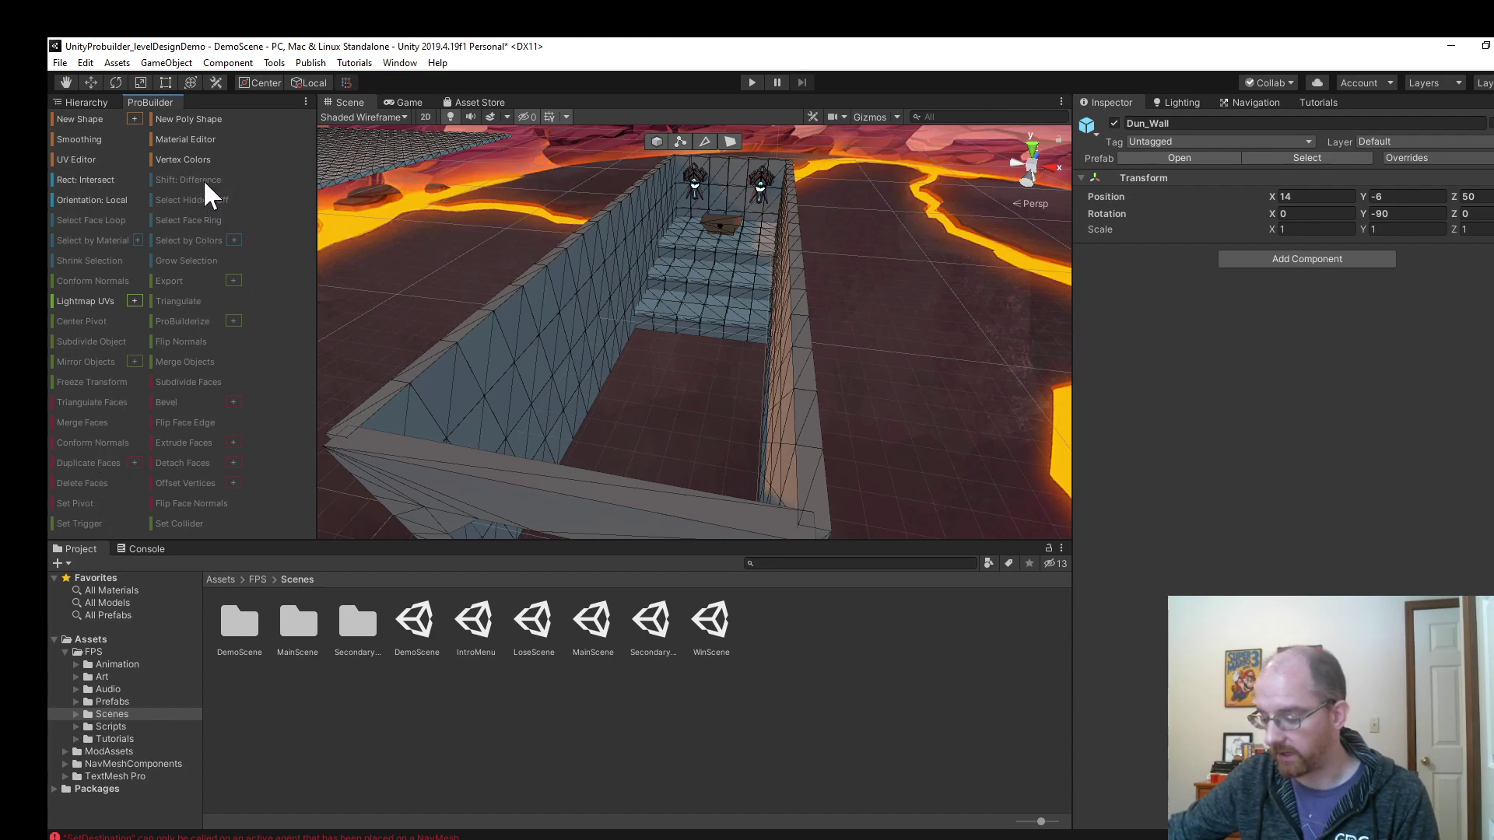
Switch the ProBuilder tool display to icon mode and back to text mode.
right_click(263, 179)
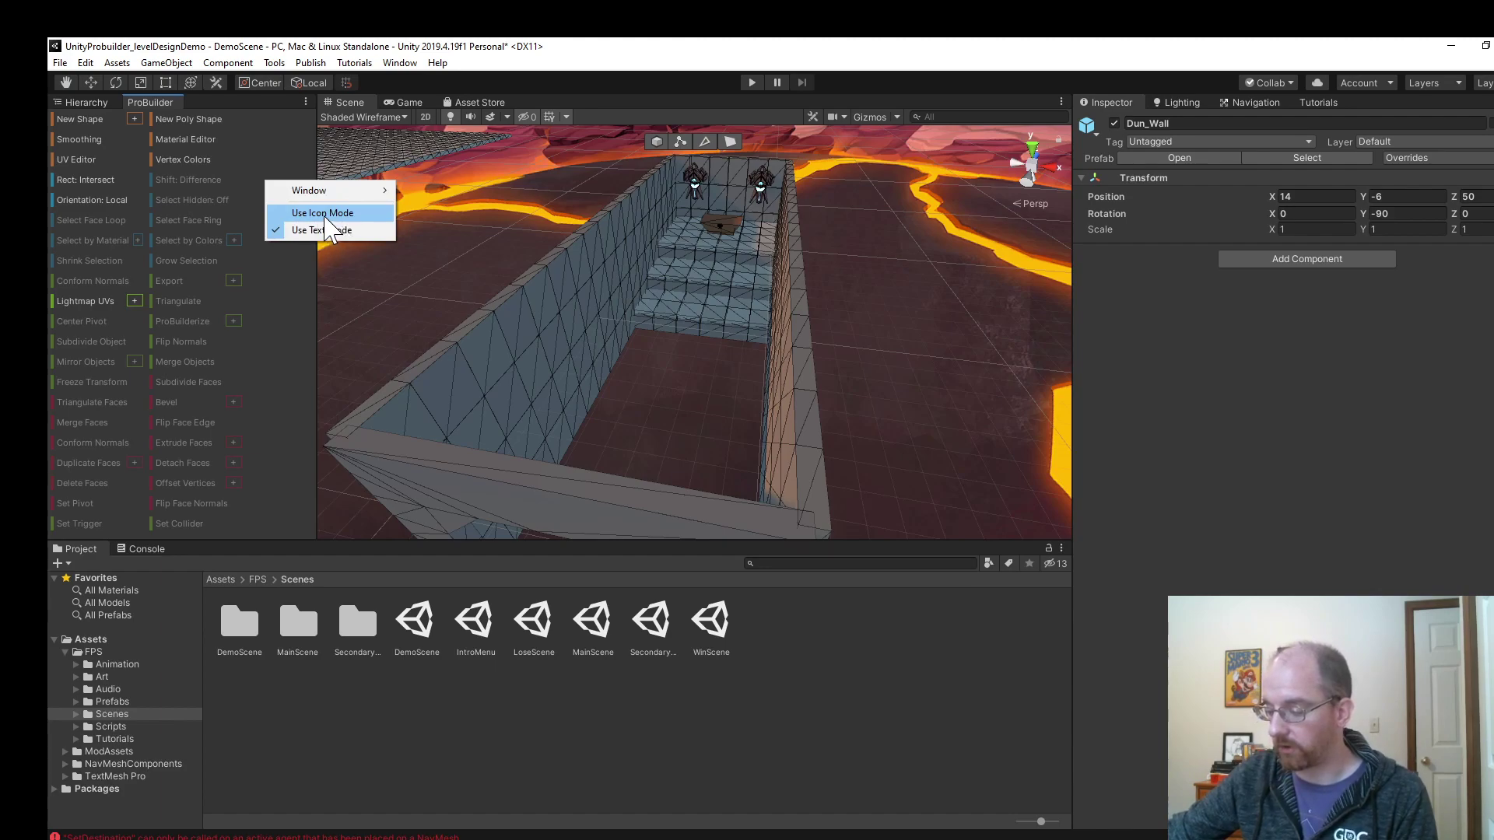
key("Escape")
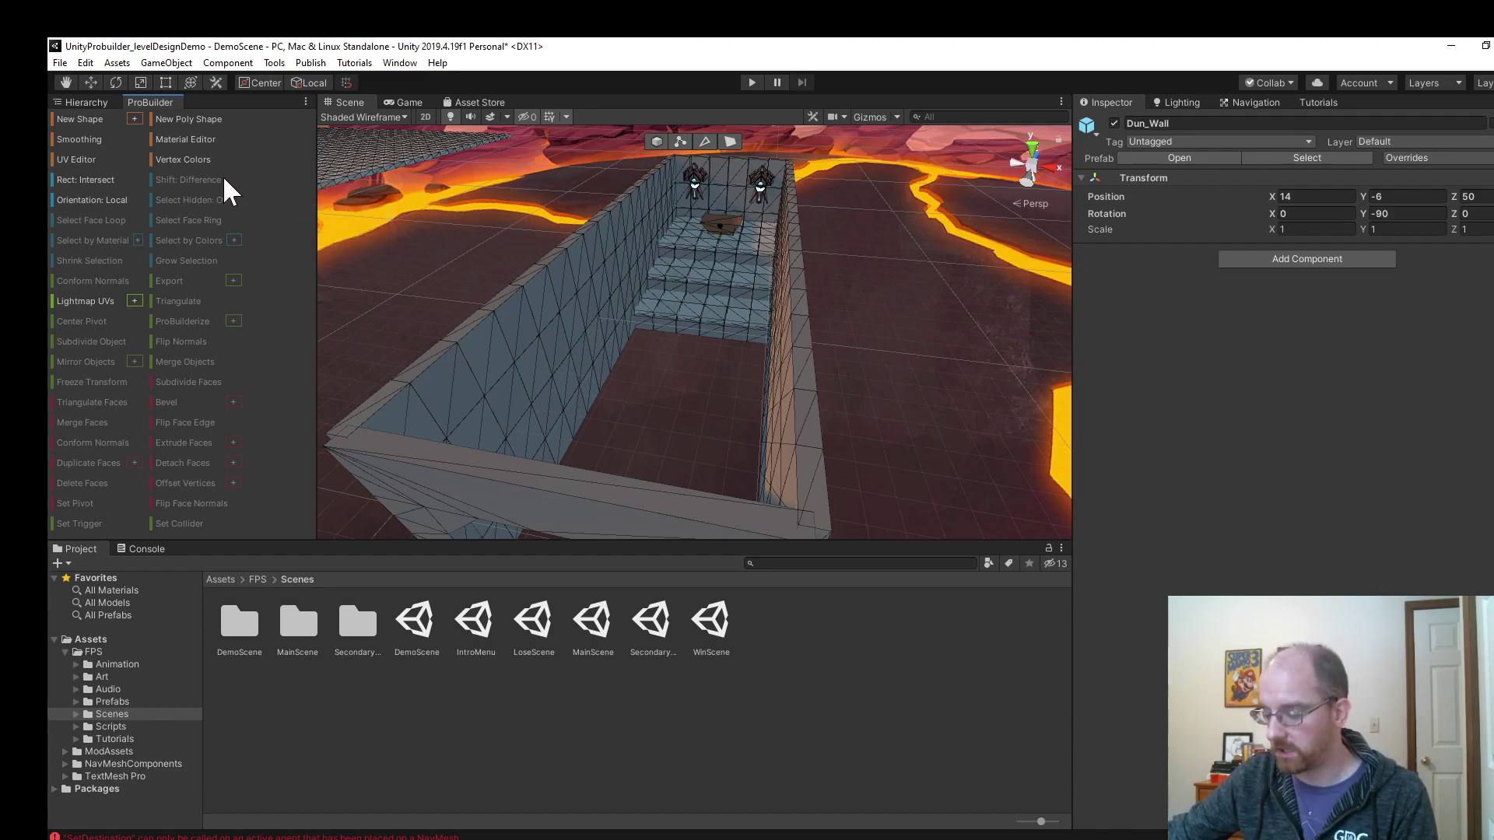
right_click(244, 153)
left_click(180, 450)
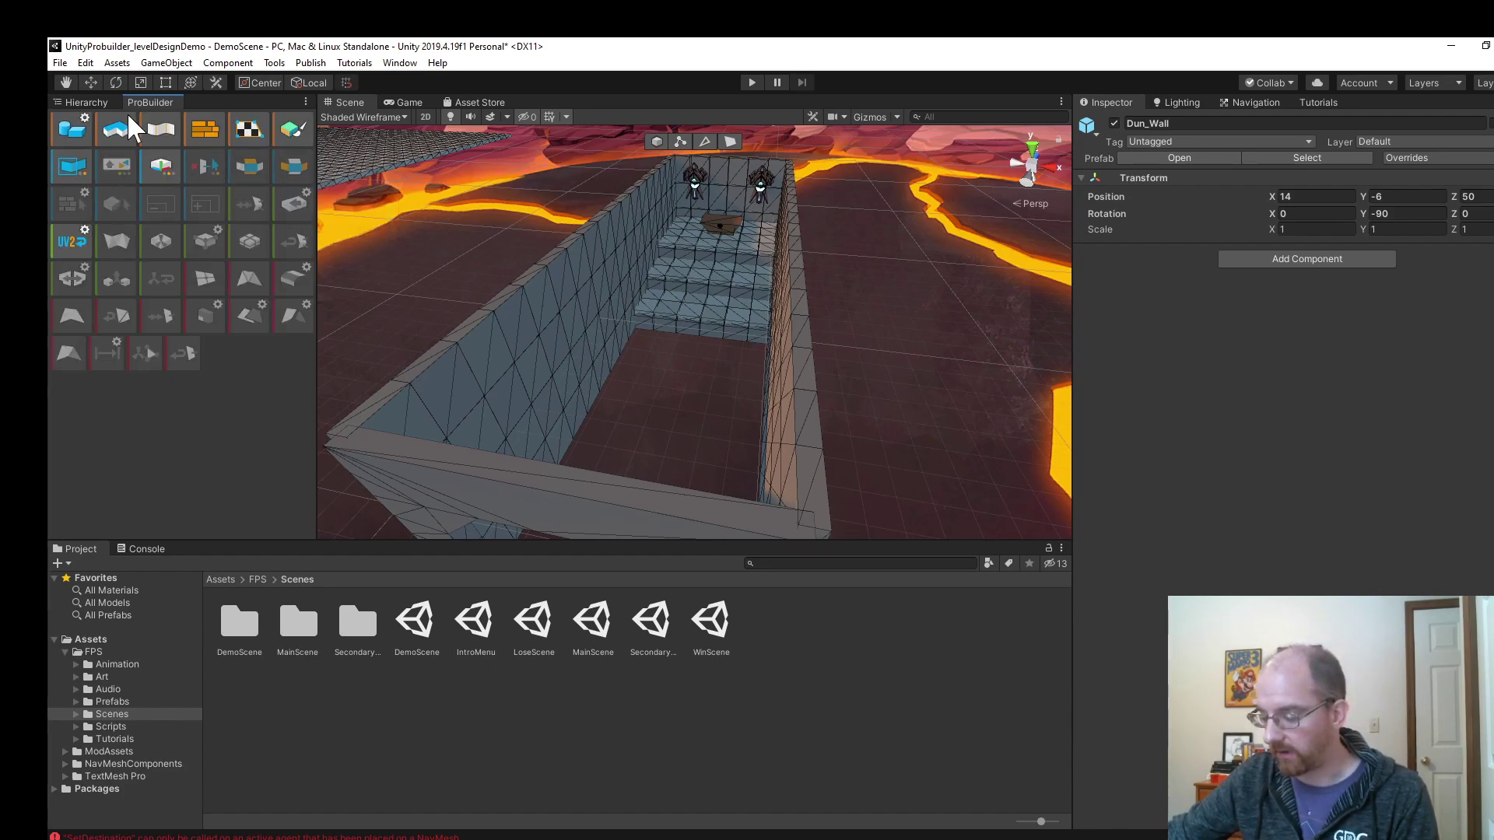
right_click(198, 362)
left_click(182, 449)
right_click(180, 449)
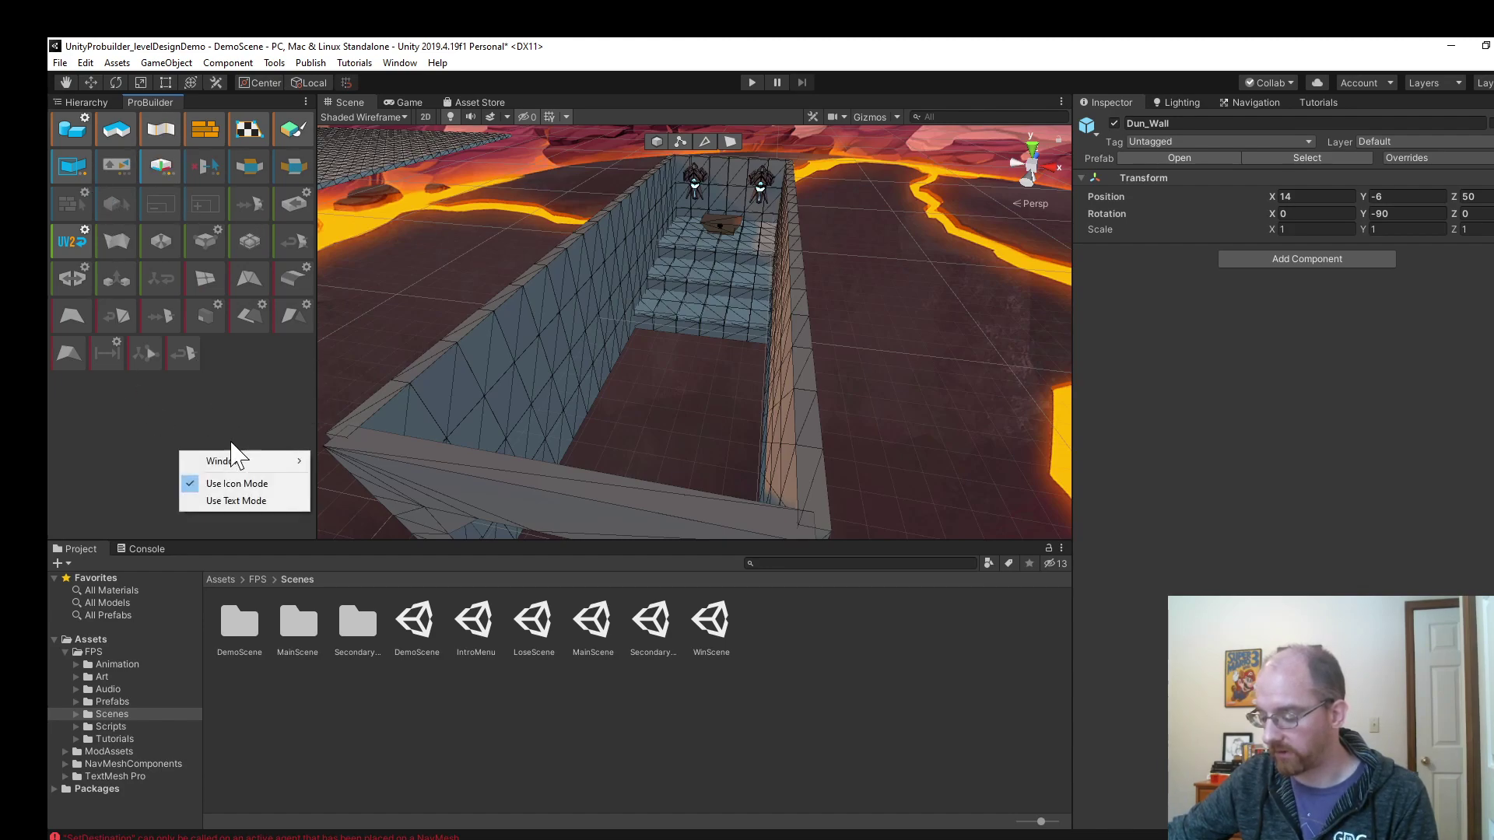
left_click(233, 501)
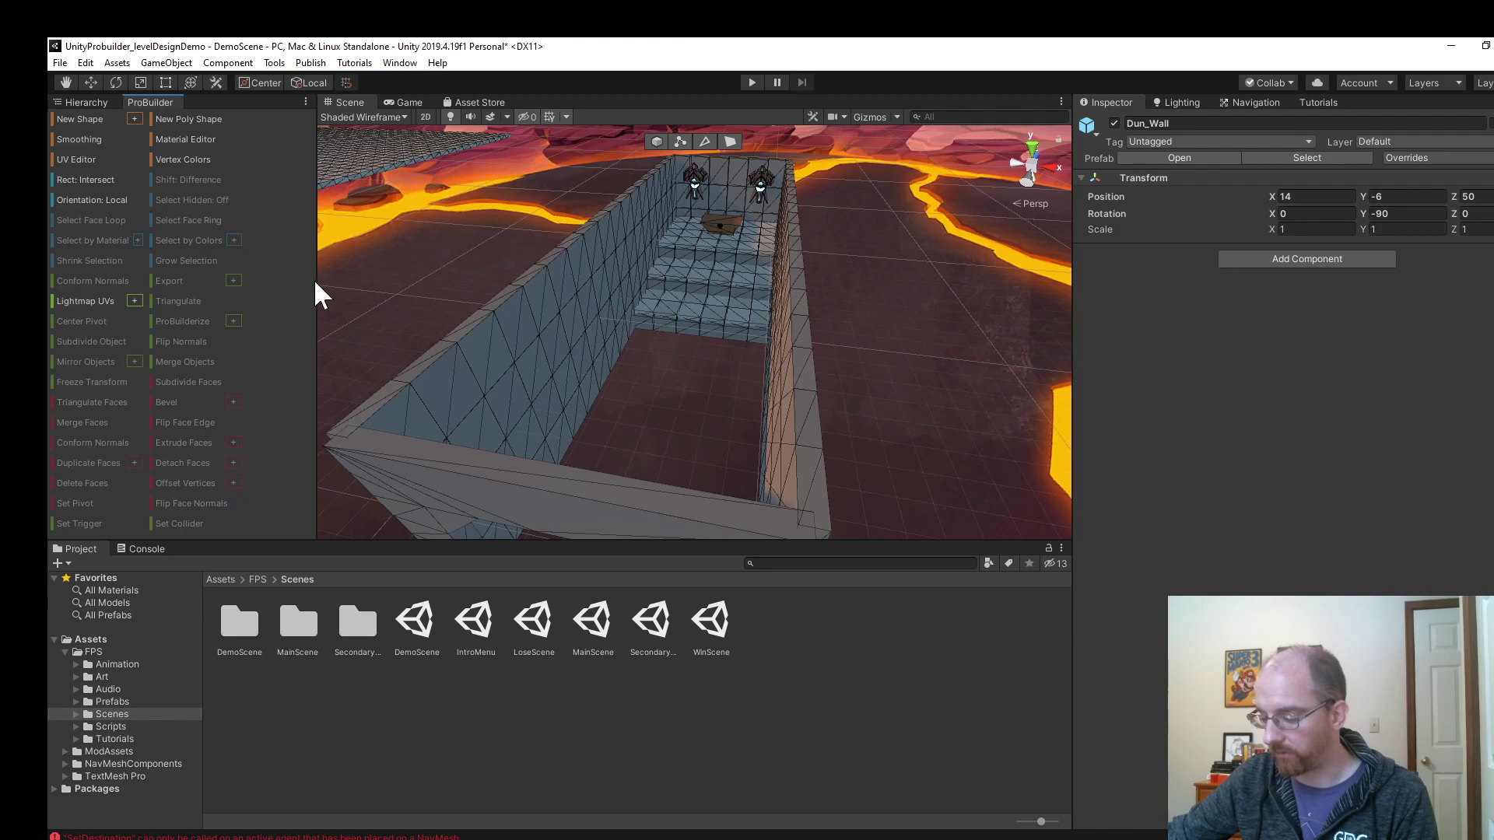
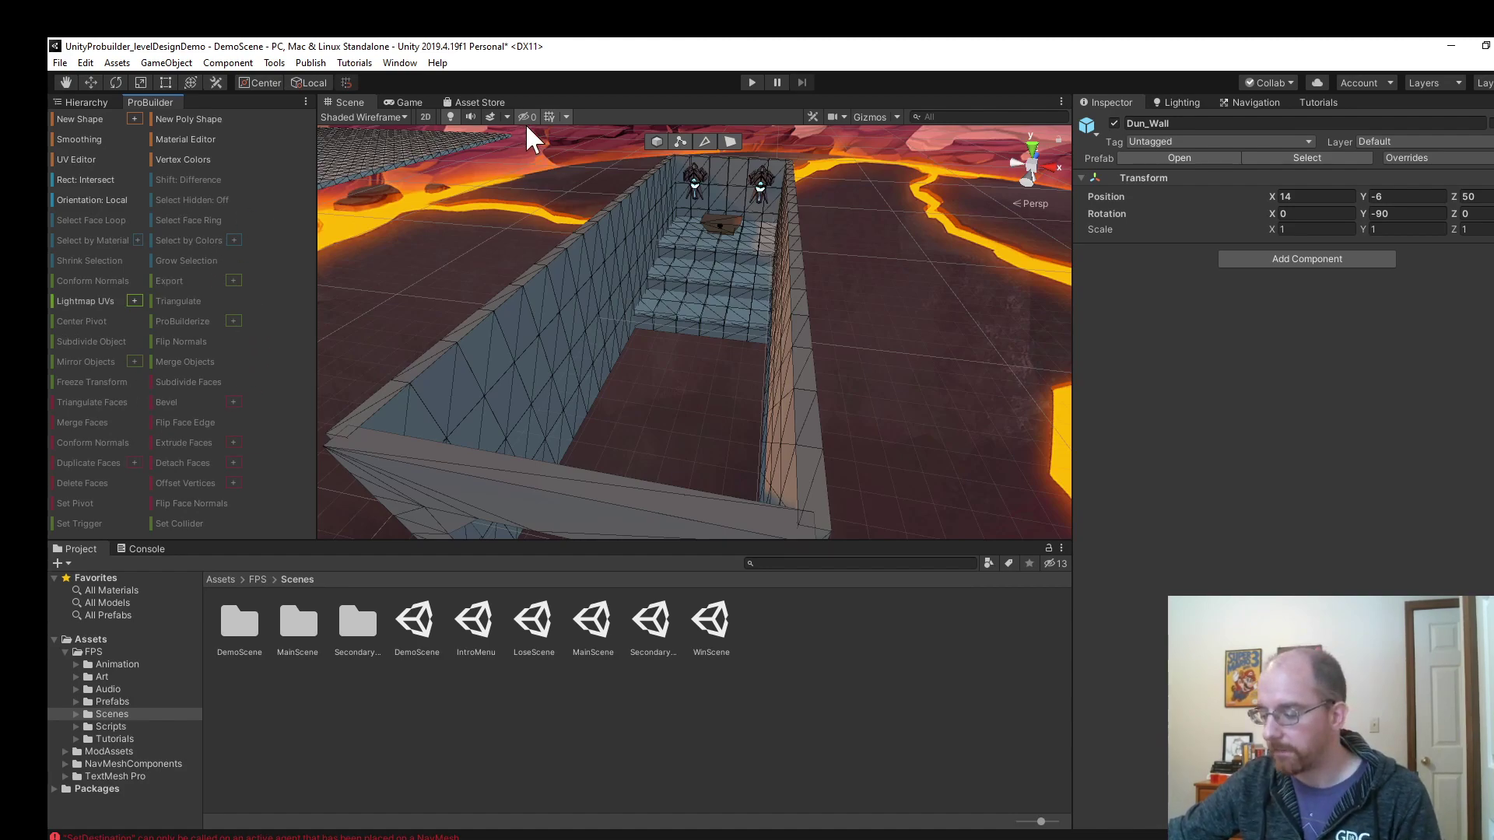
Add a new ProBuilder stairs shape with the current shape settings on the altar room's steps.
left_click(78, 120)
scroll(747, 354, "down", 3)
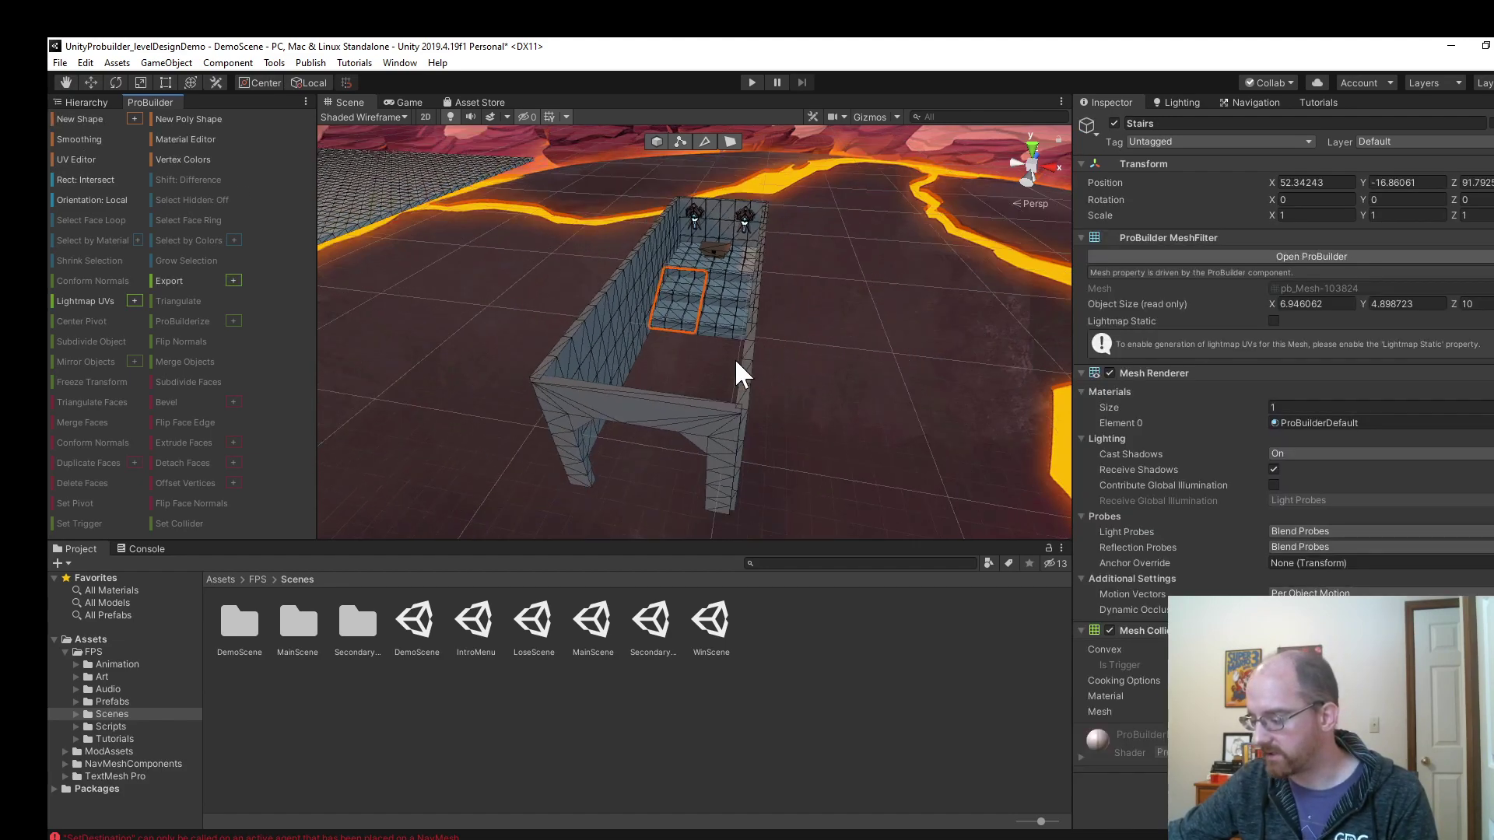
scroll(737, 363, "up", 4)
scroll(737, 363, "down", 2)
scroll(737, 362, "up", 3)
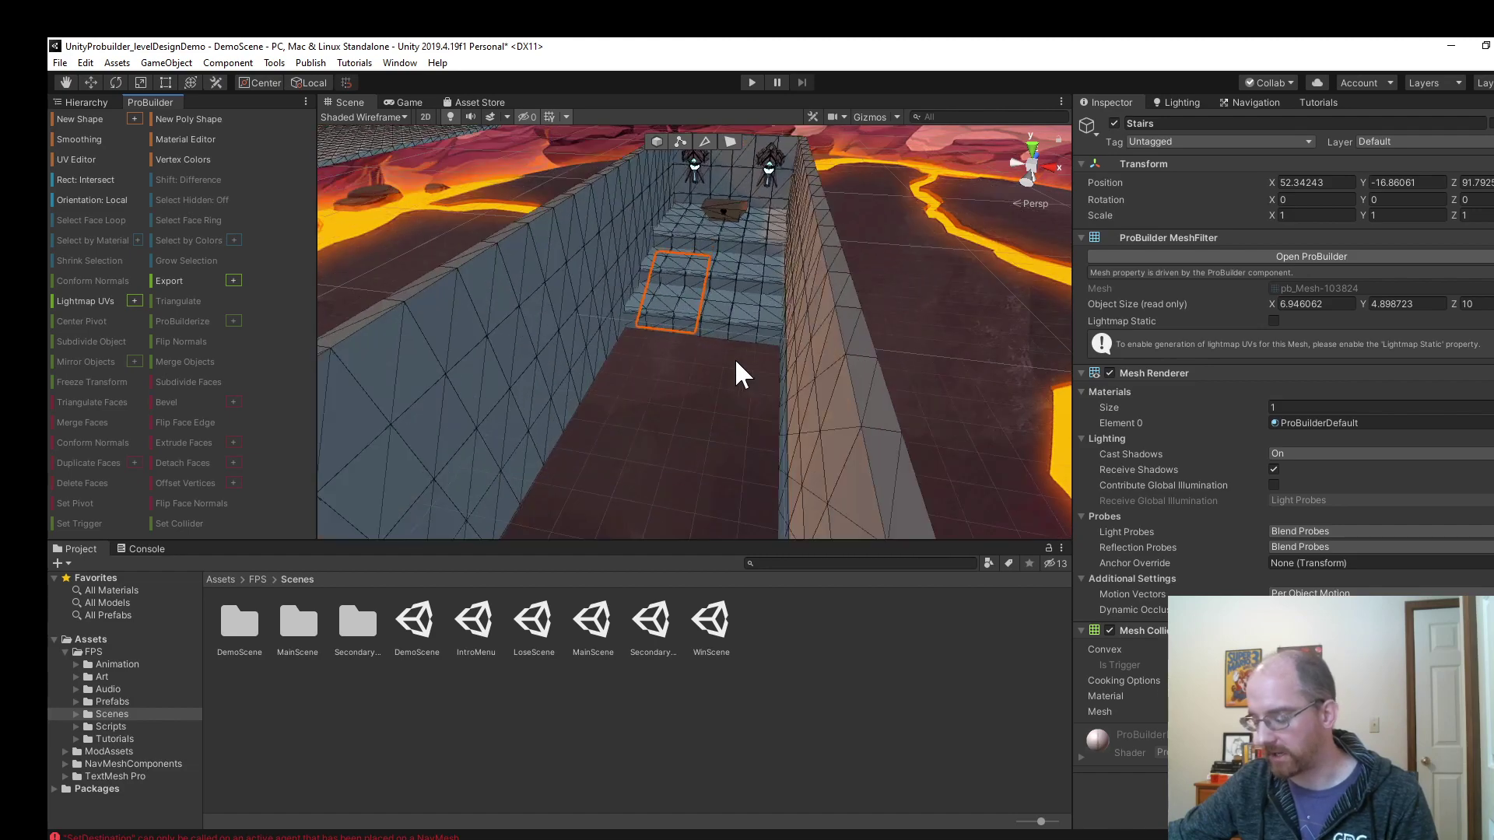
scroll(736, 363, "down", 5)
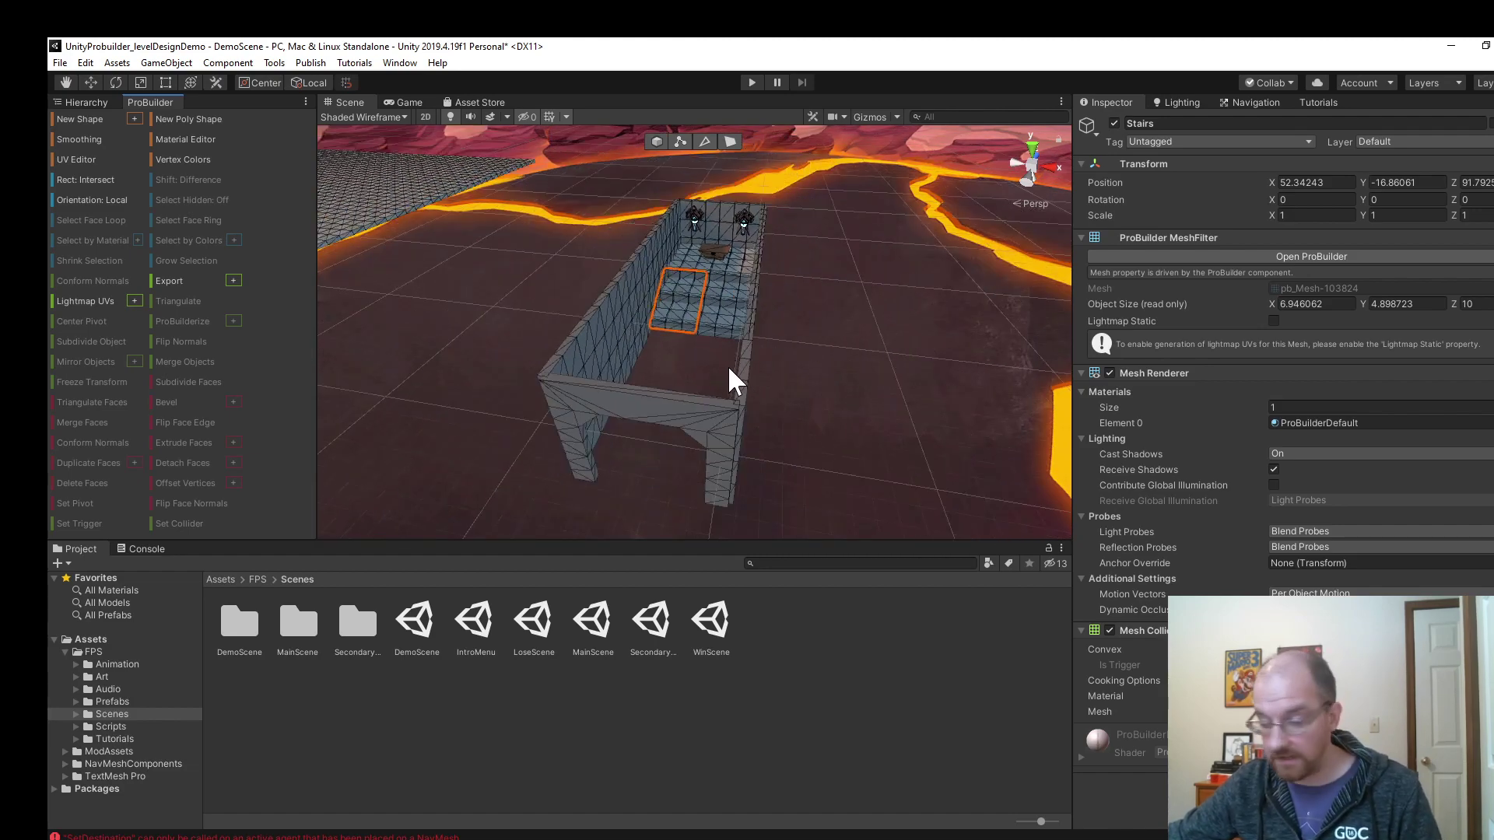
Try stretching the lower end of the new stairs outward across the lava ground and undo the change.
left_click(678, 308)
right_click_drag(835, 420, 692, 323)
left_click(699, 320)
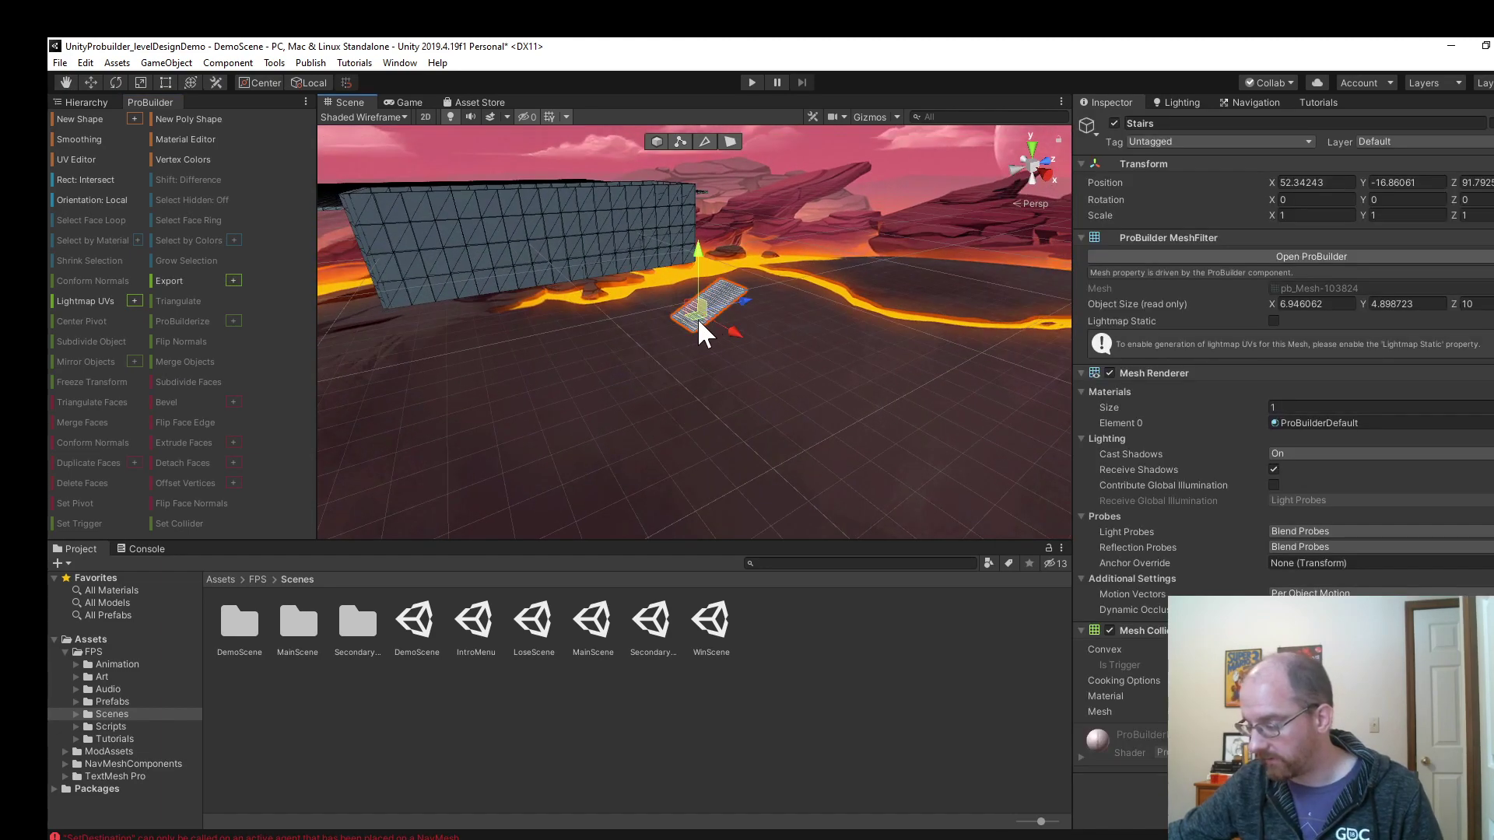
left_click_drag(692, 316, 530, 382)
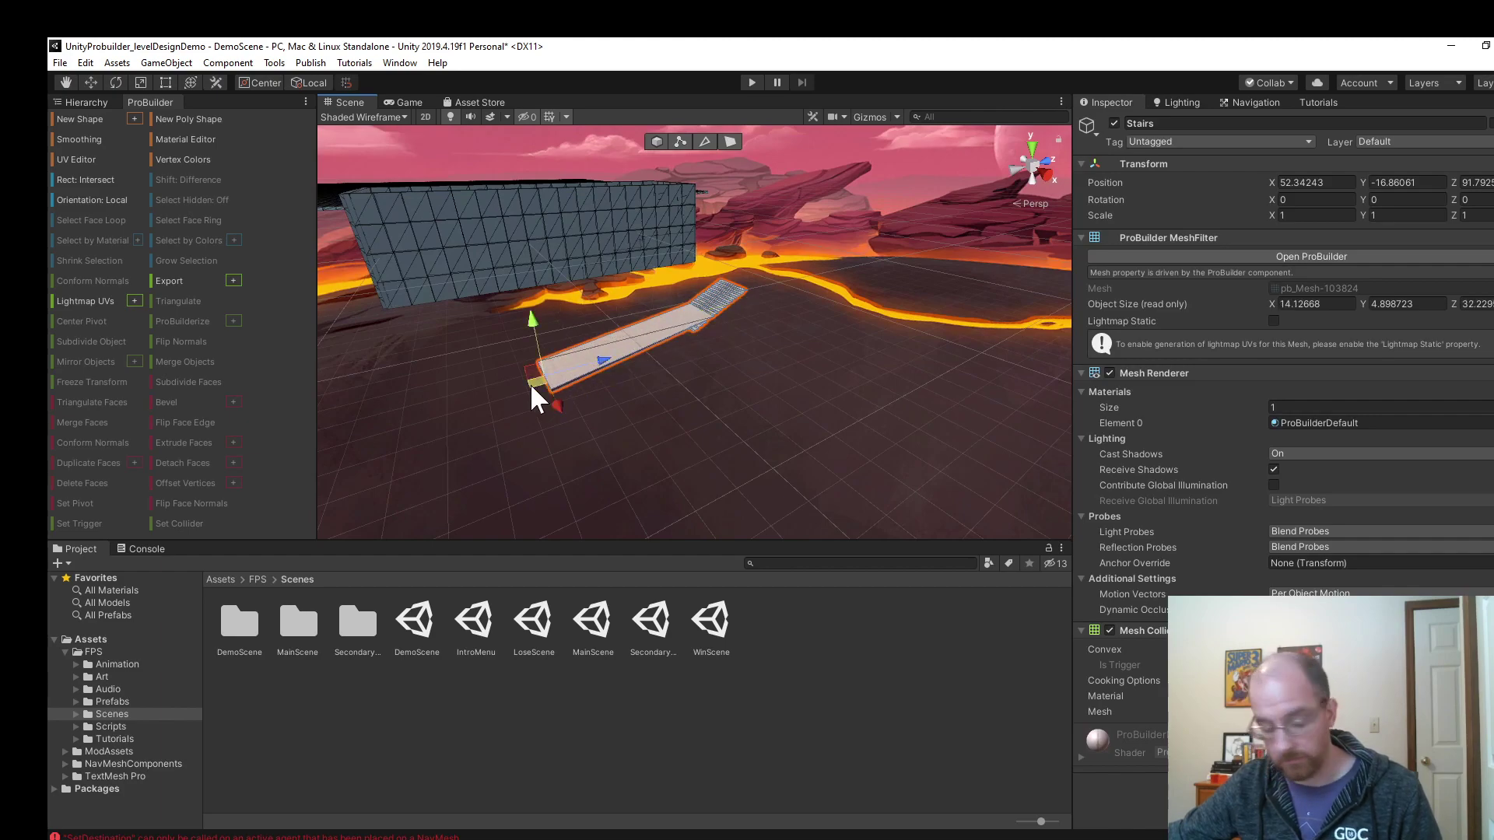
key("ctrl+z")
Switch to object selection, move the whole stairs shape out beside the altar room and delete it.
left_click(655, 141)
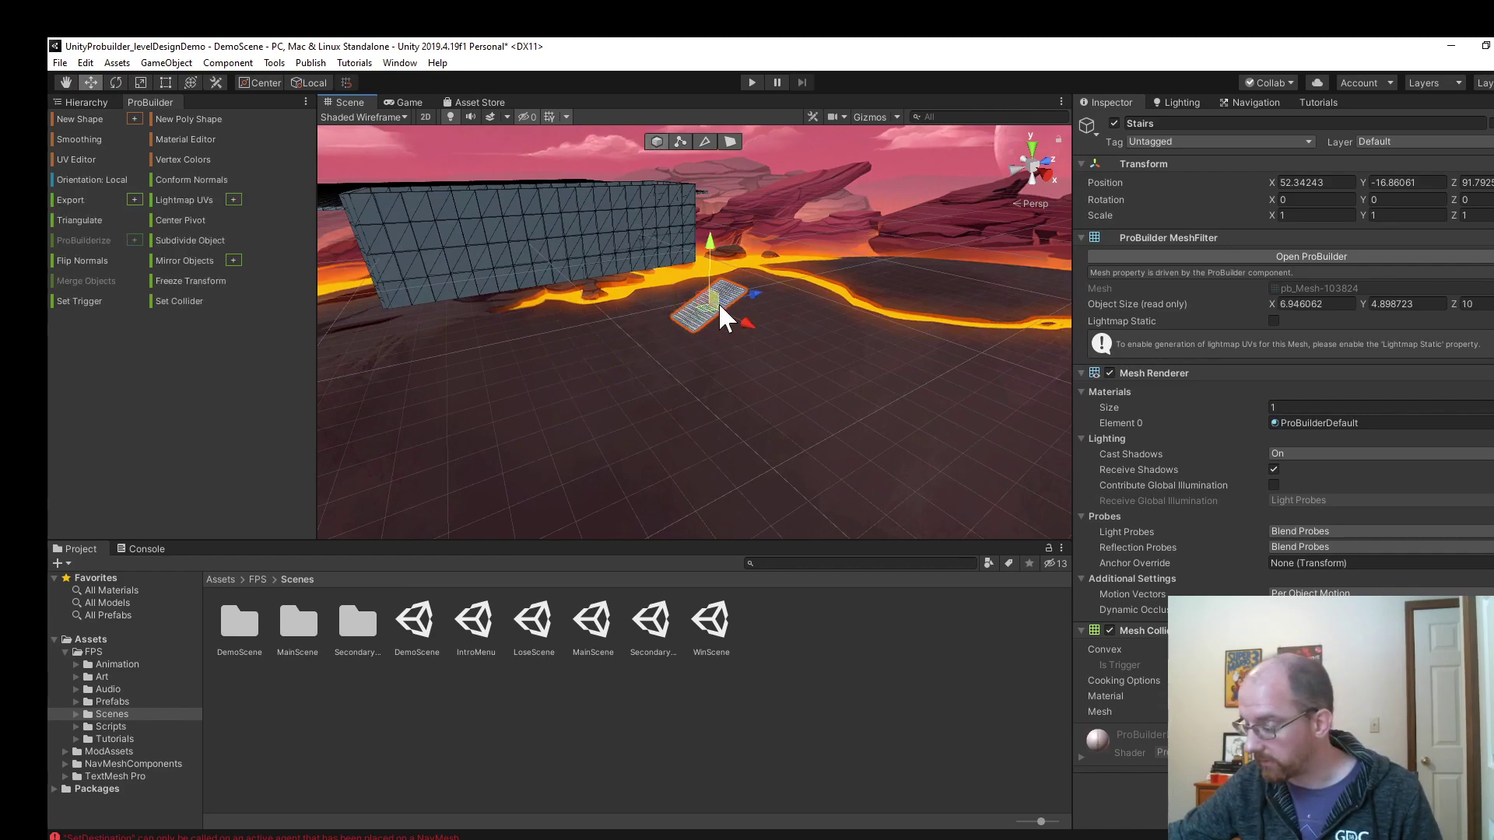
left_click_drag(714, 311, 643, 477)
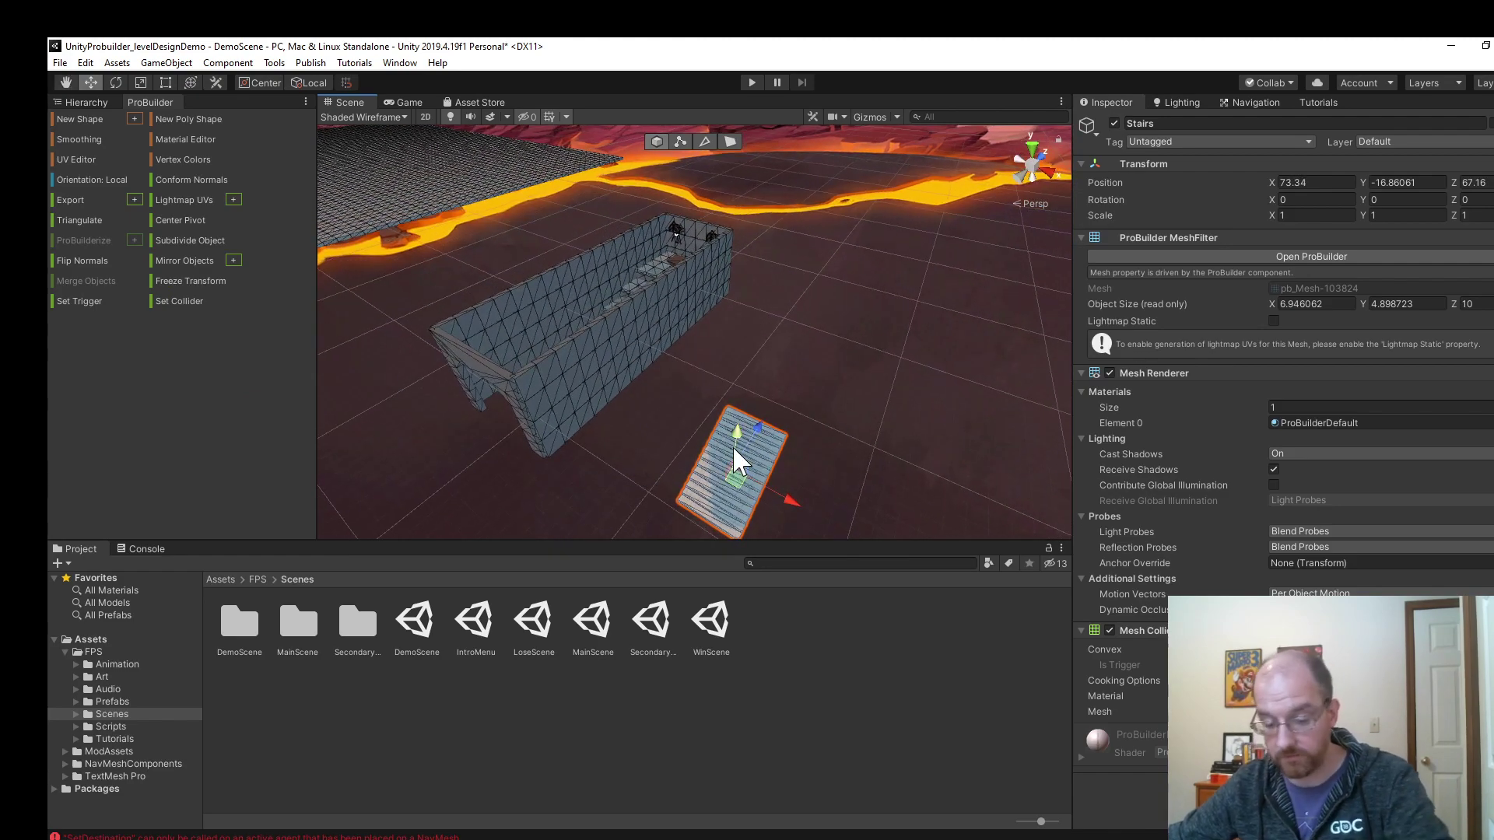
key("Delete")
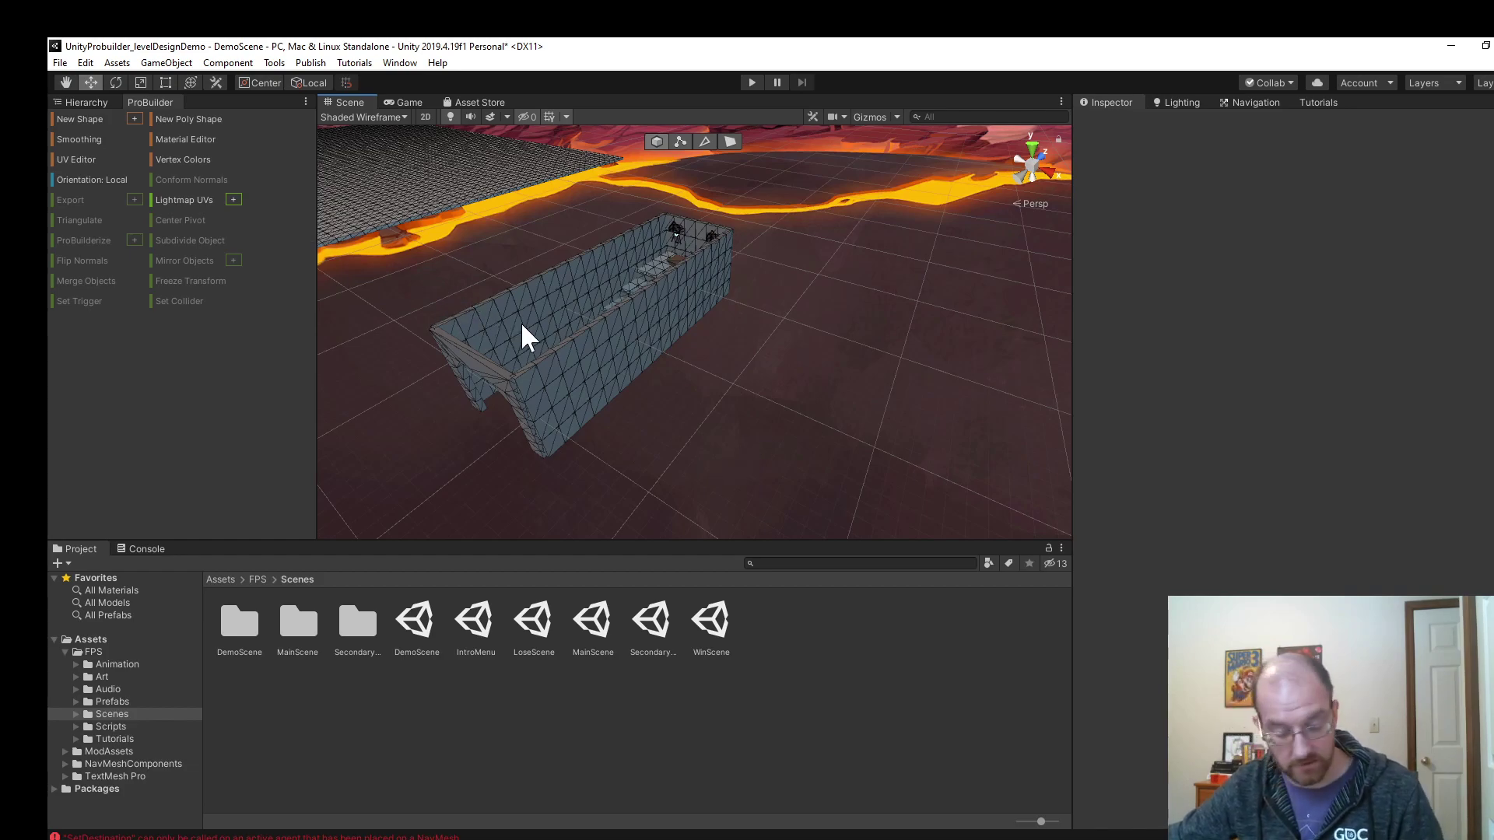
Preview a Stair shape beside the altar room with the Shape Tool and close the tool without building it.
left_click_drag(537, 327, 610, 311, "alt")
scroll(617, 327, "up", 5)
scroll(594, 314, "up", 3)
scroll(595, 314, "down", 3)
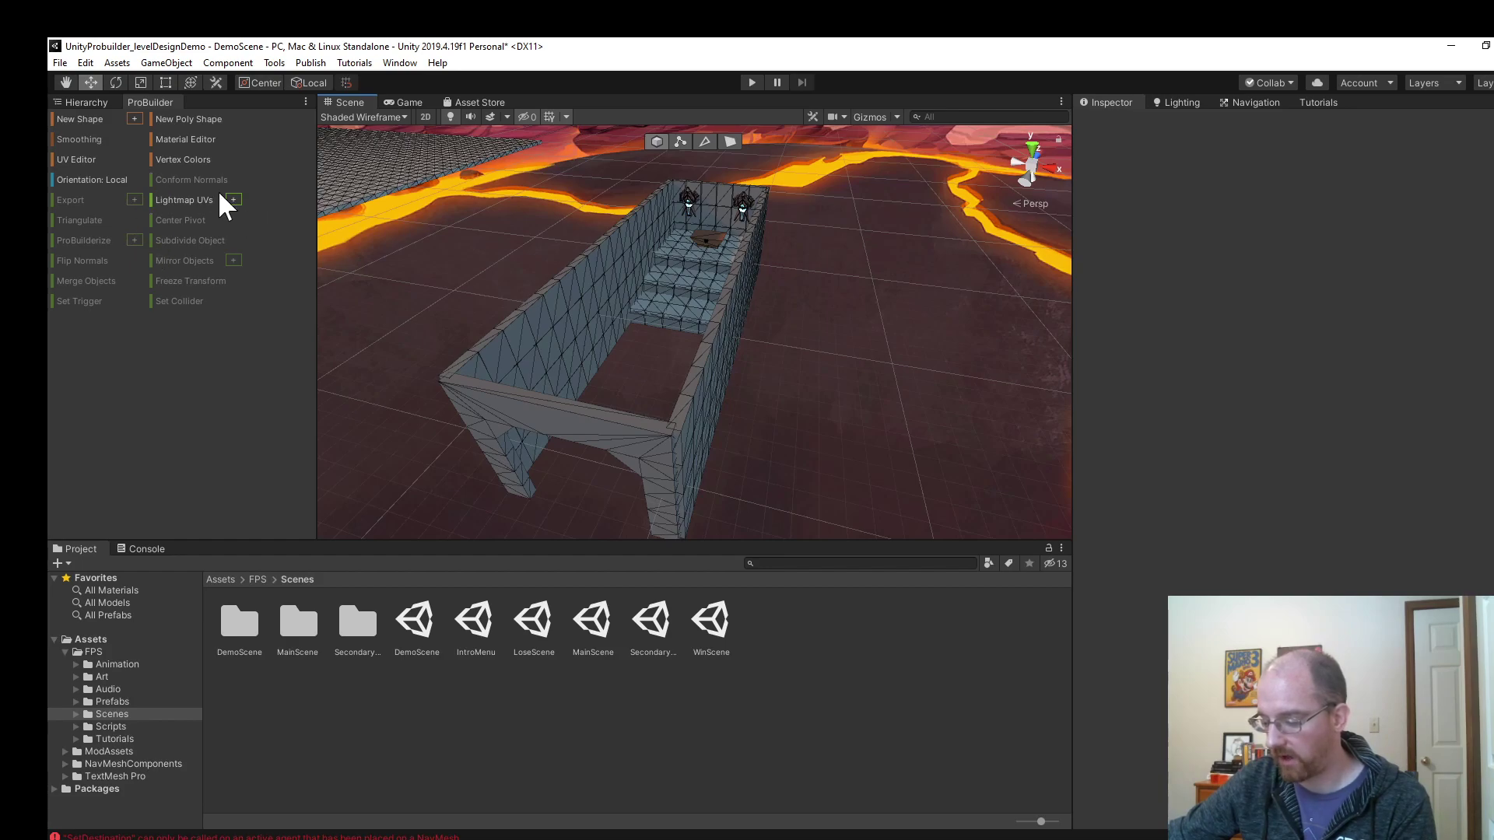
left_click(135, 118)
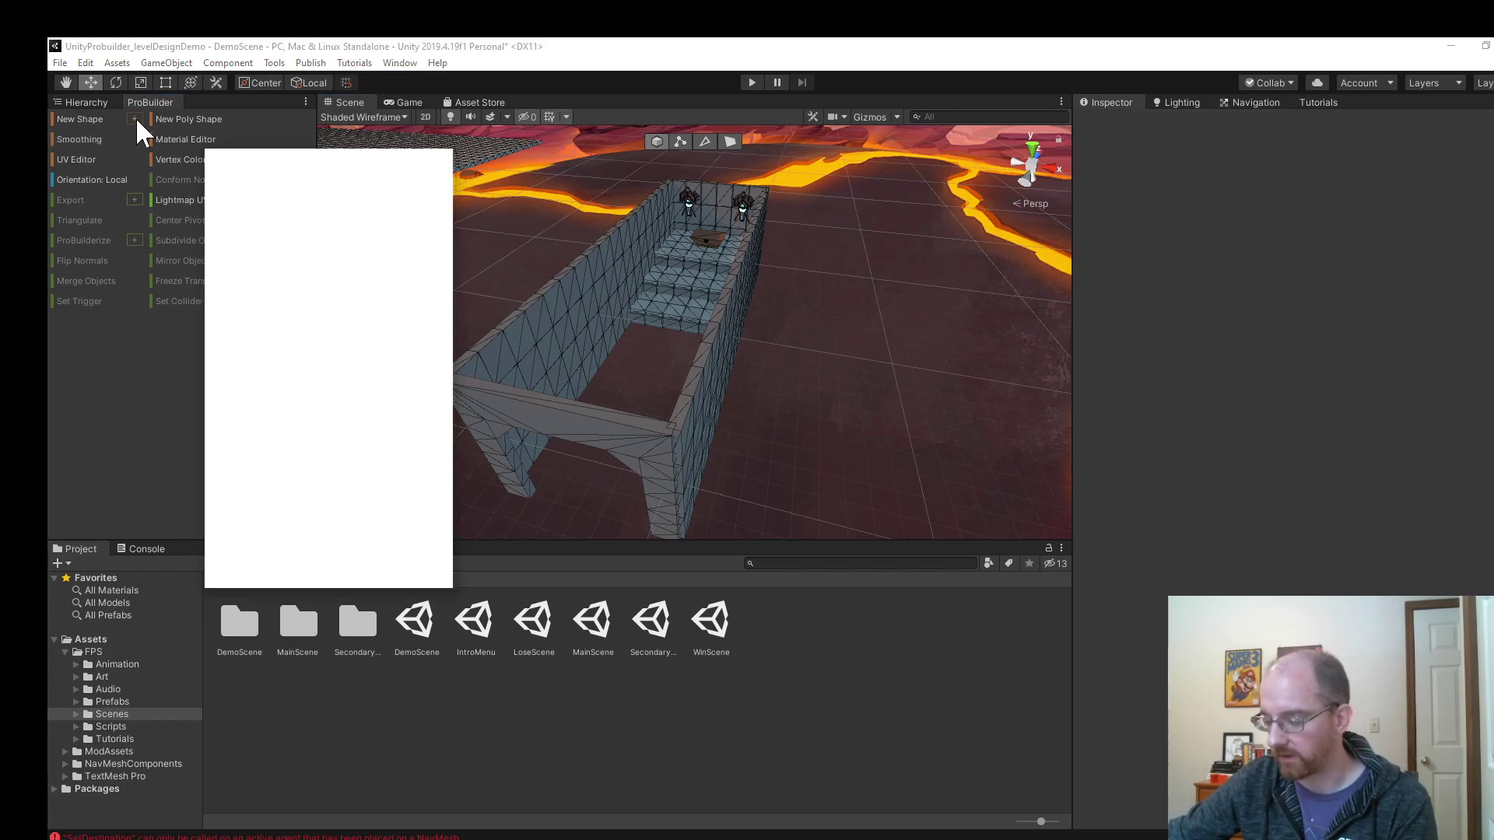
left_click_drag(300, 152, 200, 164)
left_click_drag(690, 306, 783, 437)
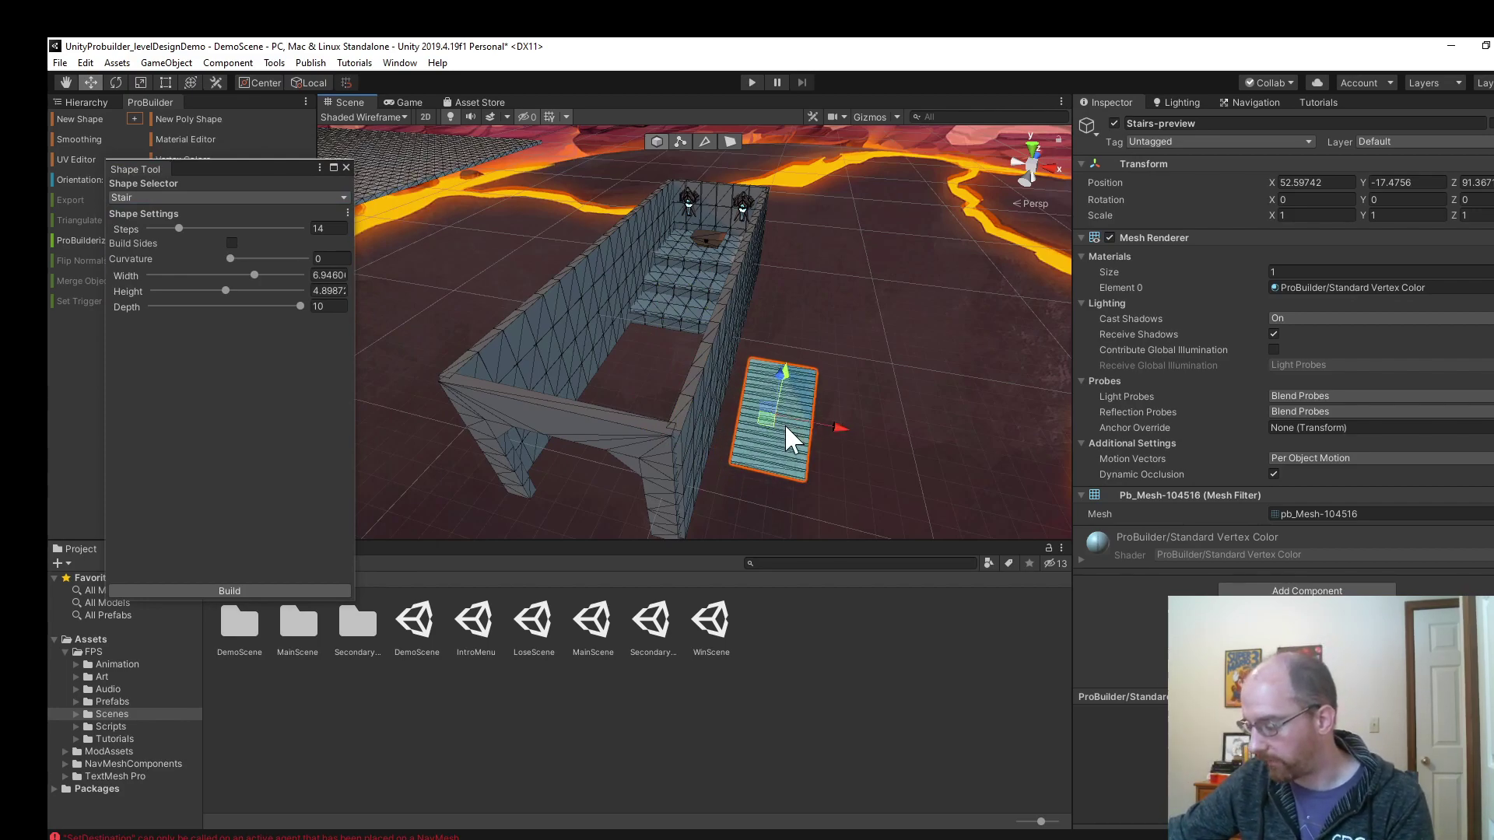
mouse_move(759, 420)
left_mouse_down()
mouse_move(652, 428)
mouse_move(622, 393)
mouse_move(651, 366)
mouse_move(614, 378)
mouse_move(792, 413)
mouse_move(683, 390)
mouse_move(766, 392)
mouse_move(755, 401)
left_mouse_up()
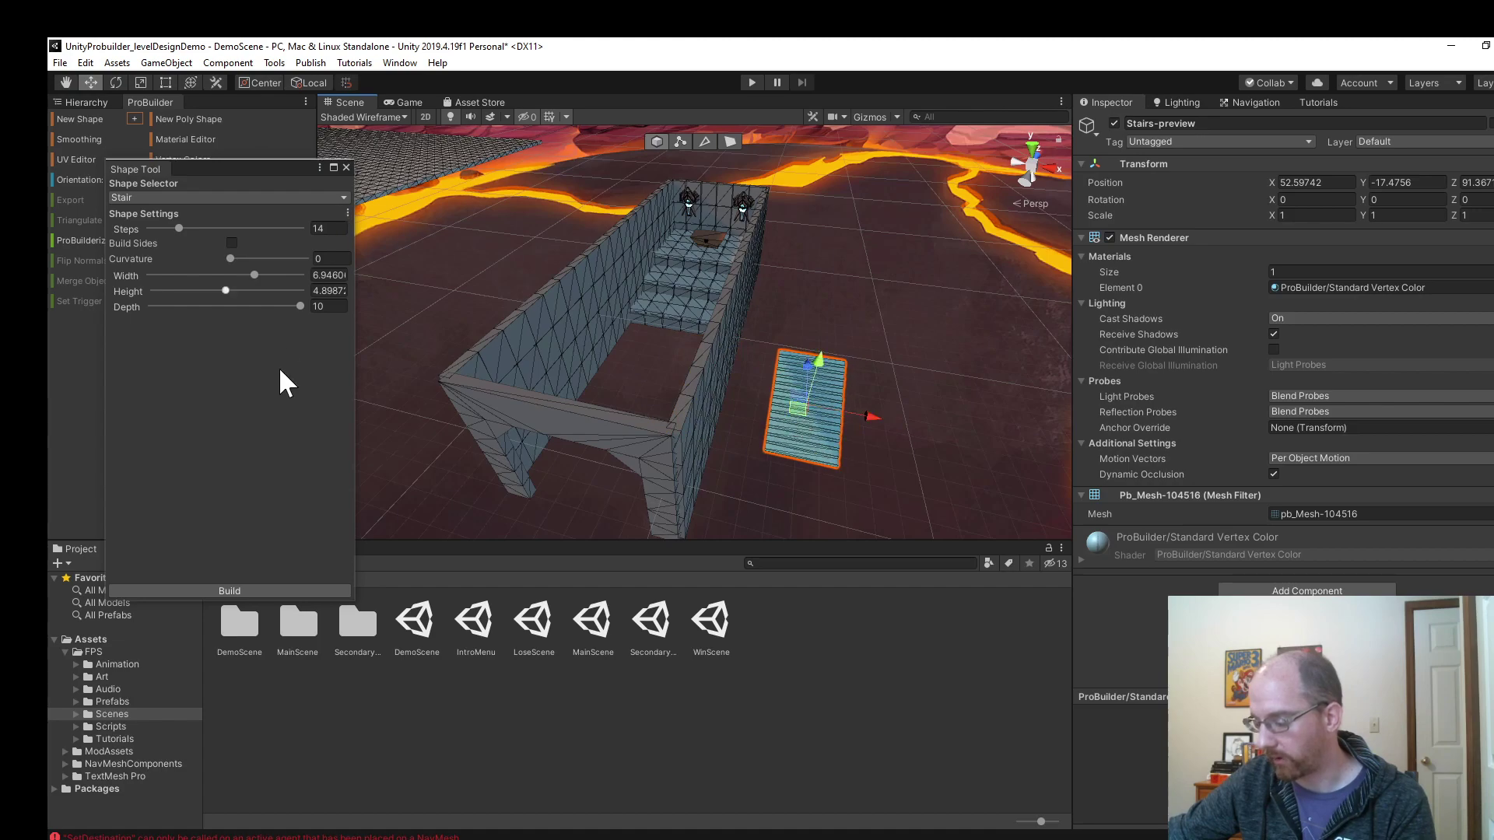
left_click(346, 168)
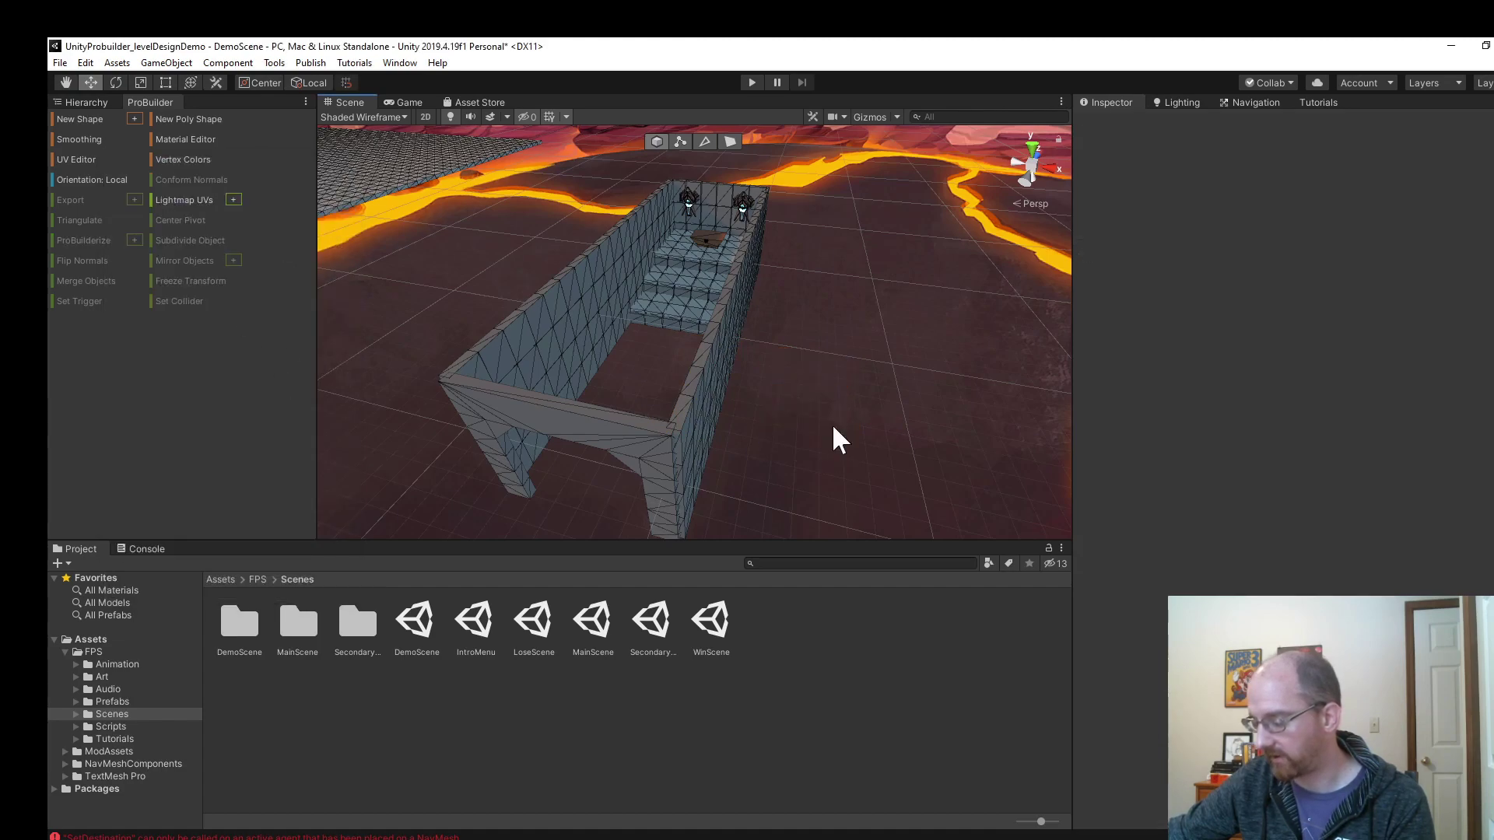
Open the Shape Tool, place the Stair preview inside the altar room, adjust its height and set its steps to 12.
left_click(136, 119)
left_click_drag(687, 307, 629, 389)
left_click_drag(614, 328, 641, 316)
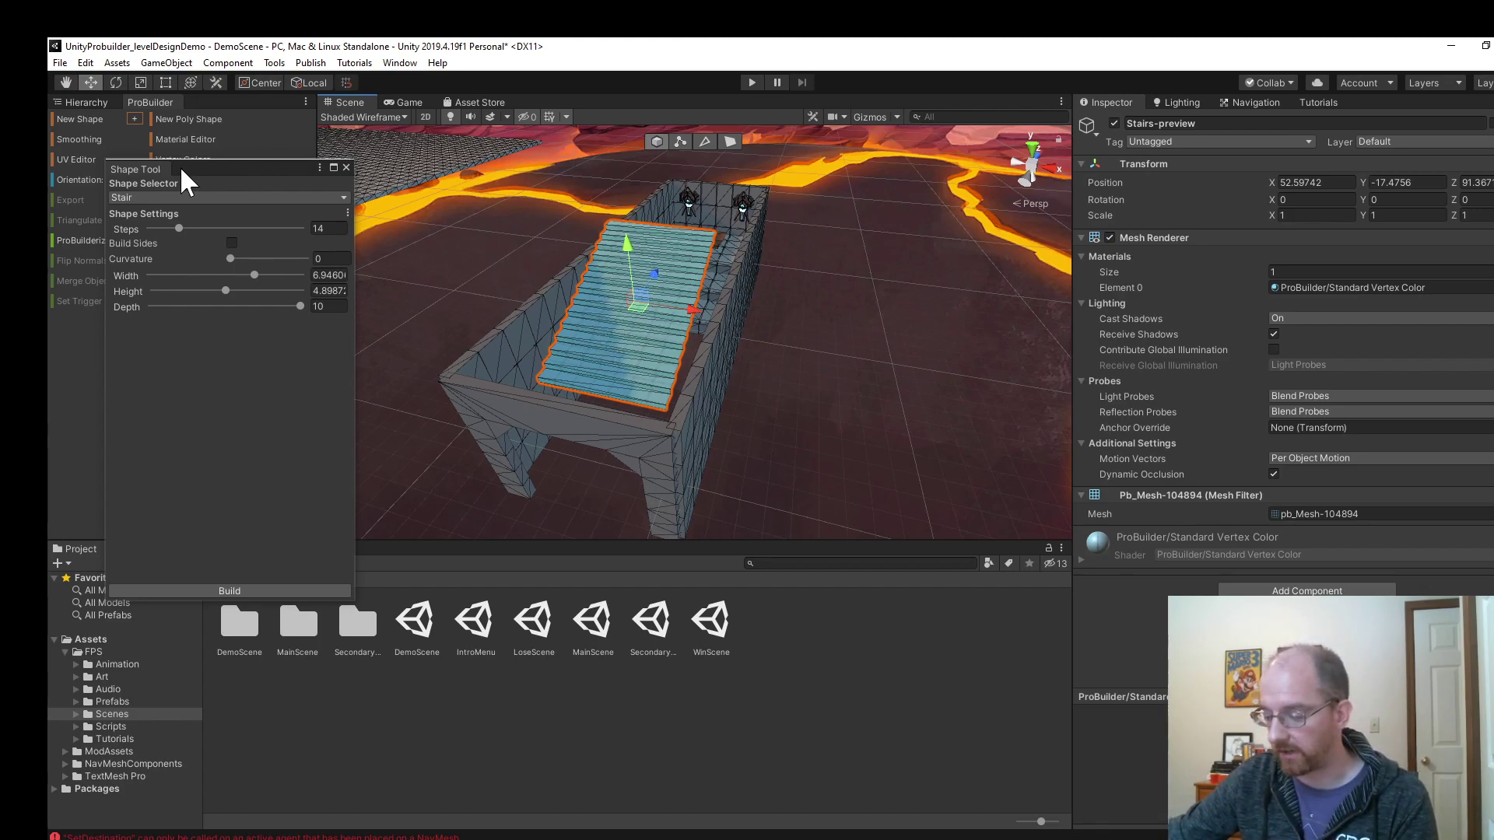
left_click_drag(177, 165, 239, 215)
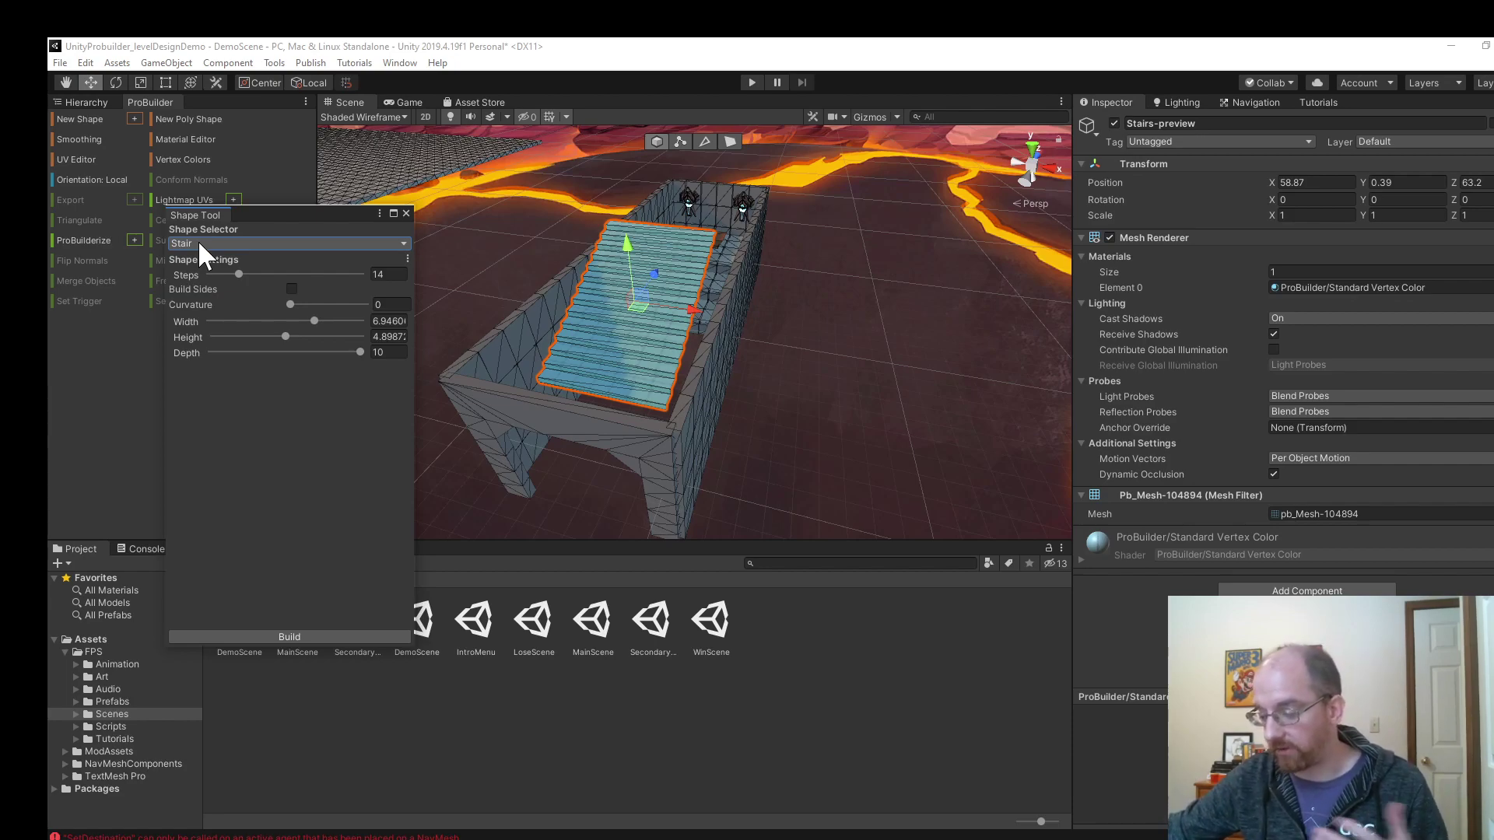
left_click_drag(282, 334, 411, 329)
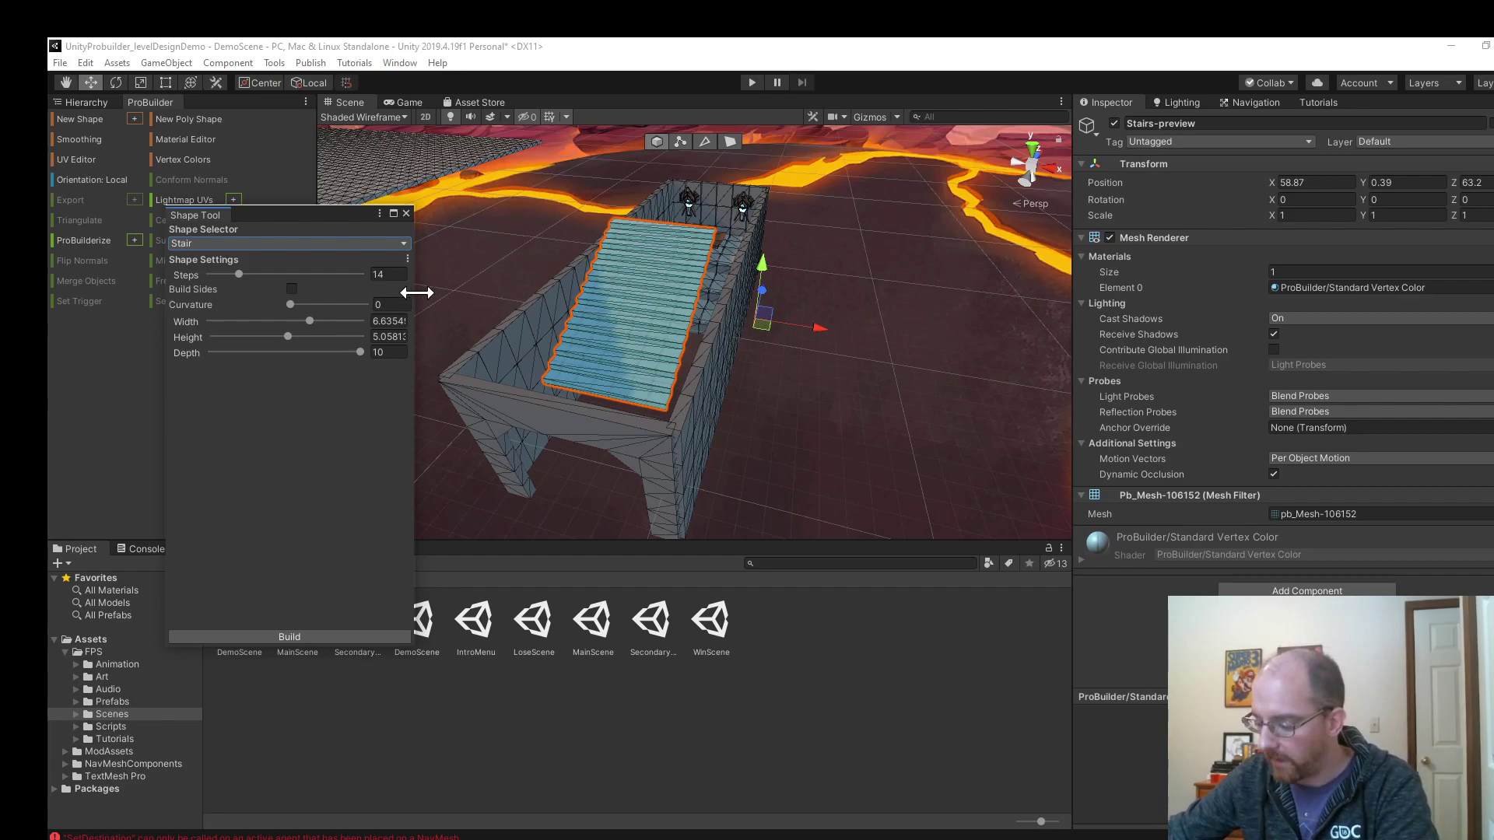
mouse_move(238, 273)
left_mouse_down()
mouse_move(313, 275)
mouse_move(237, 268)
left_mouse_up()
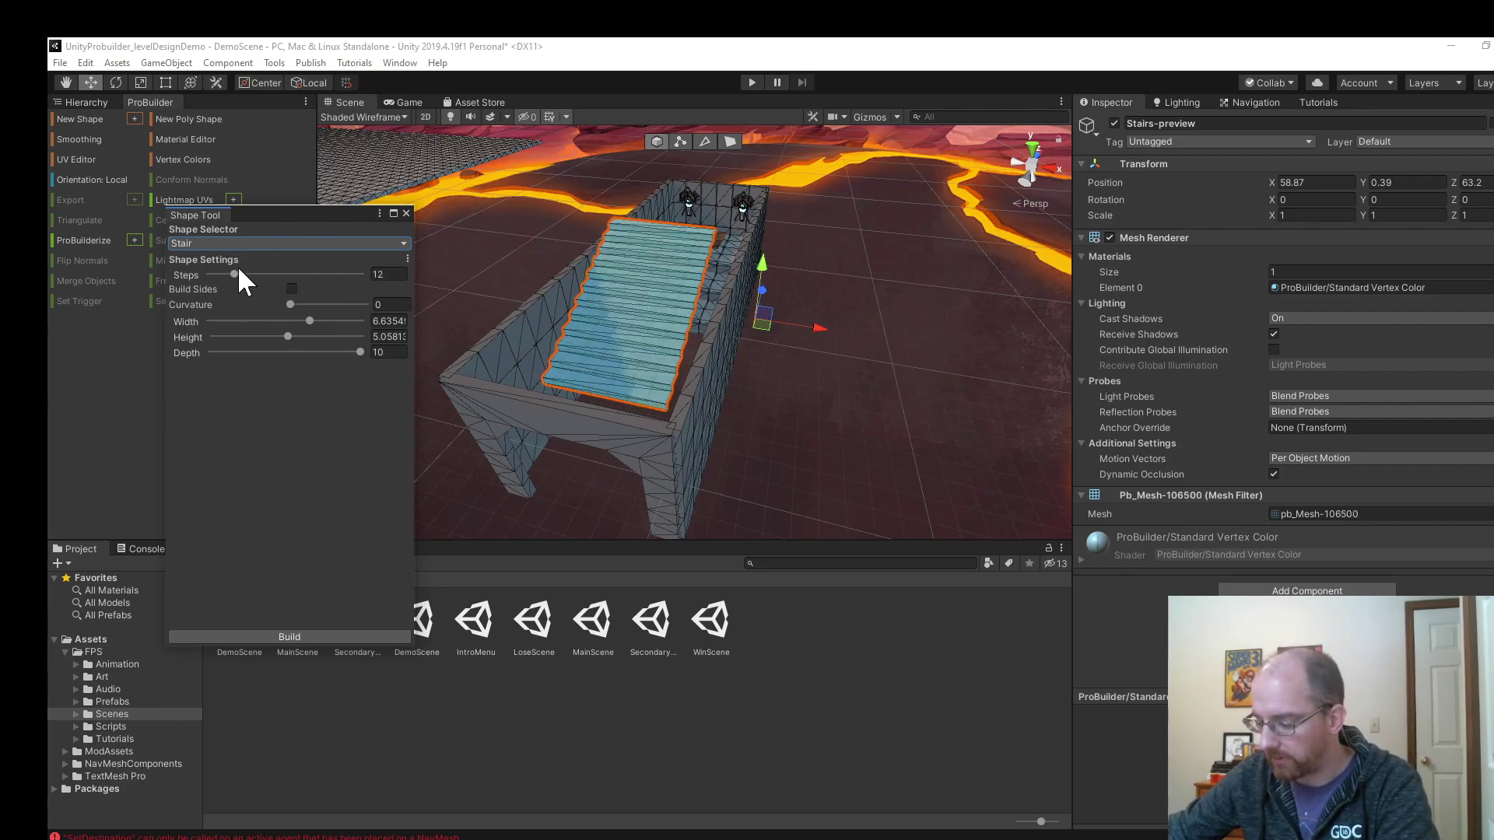
Preview the Cube, Prism and Cylinder shapes in turn and settle on Door as the shape type.
left_click(369, 243)
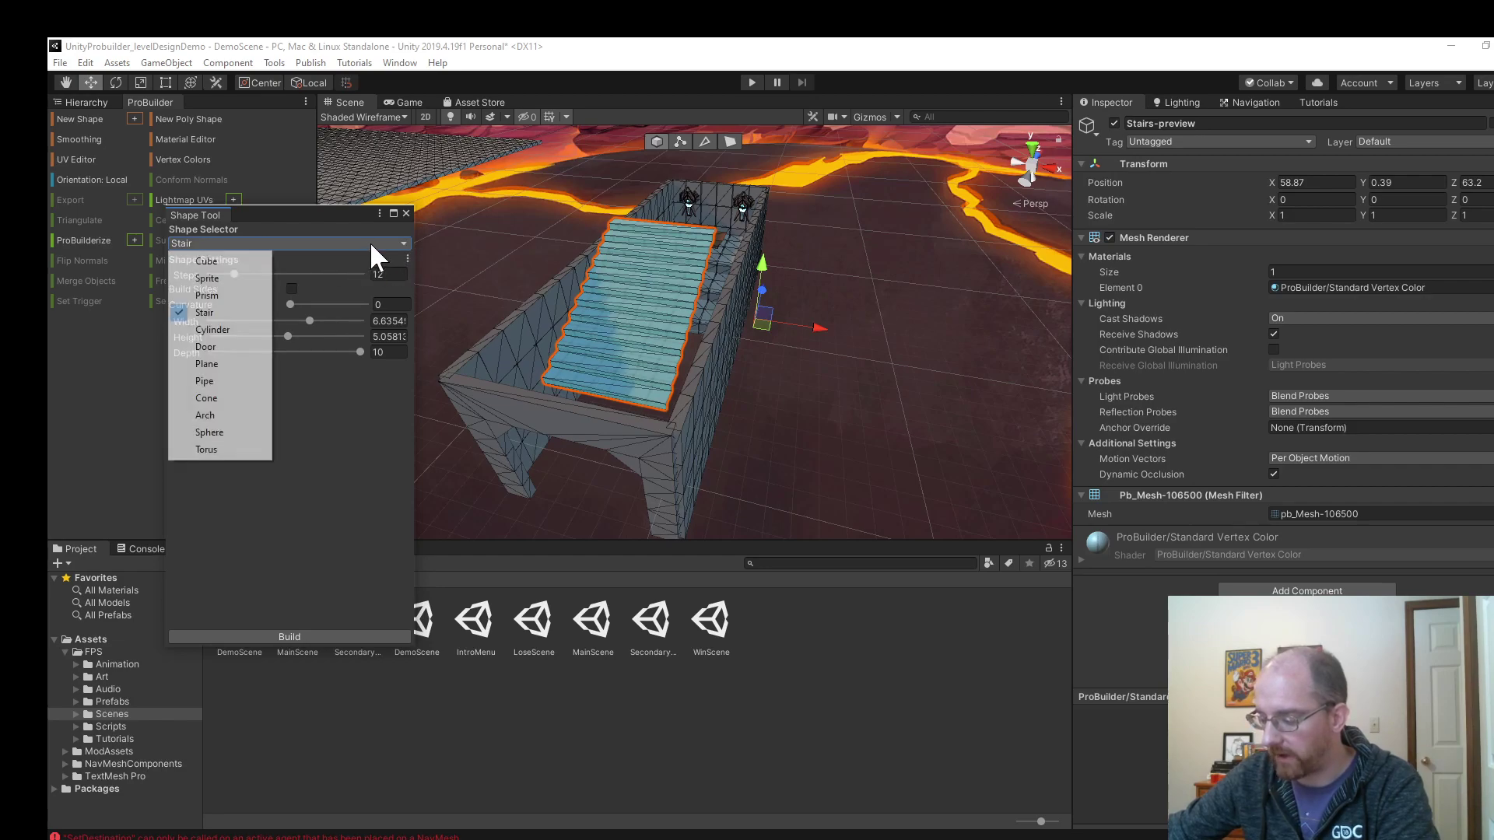
left_click(213, 263)
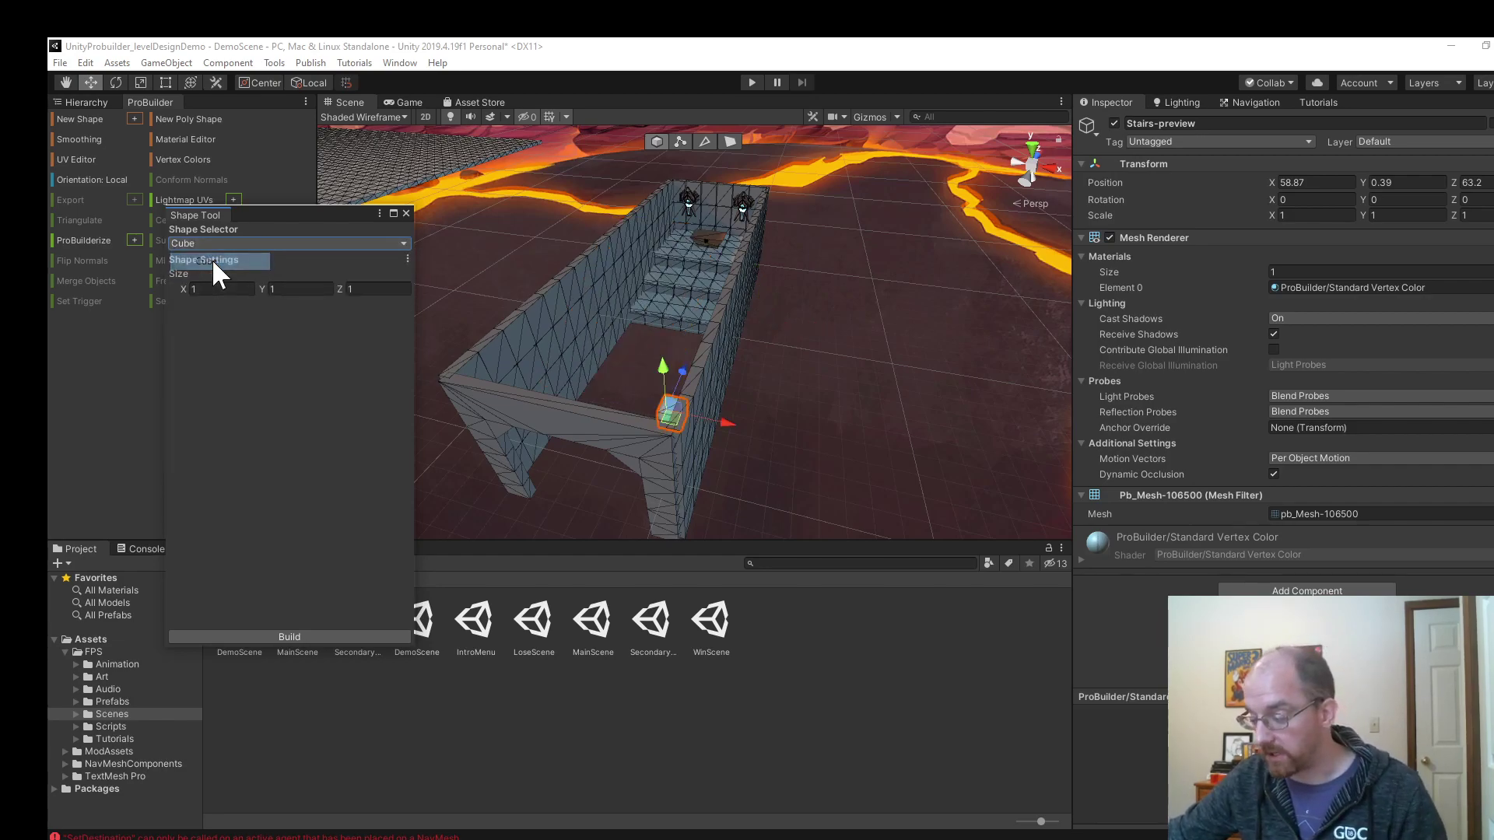
left_click(223, 246)
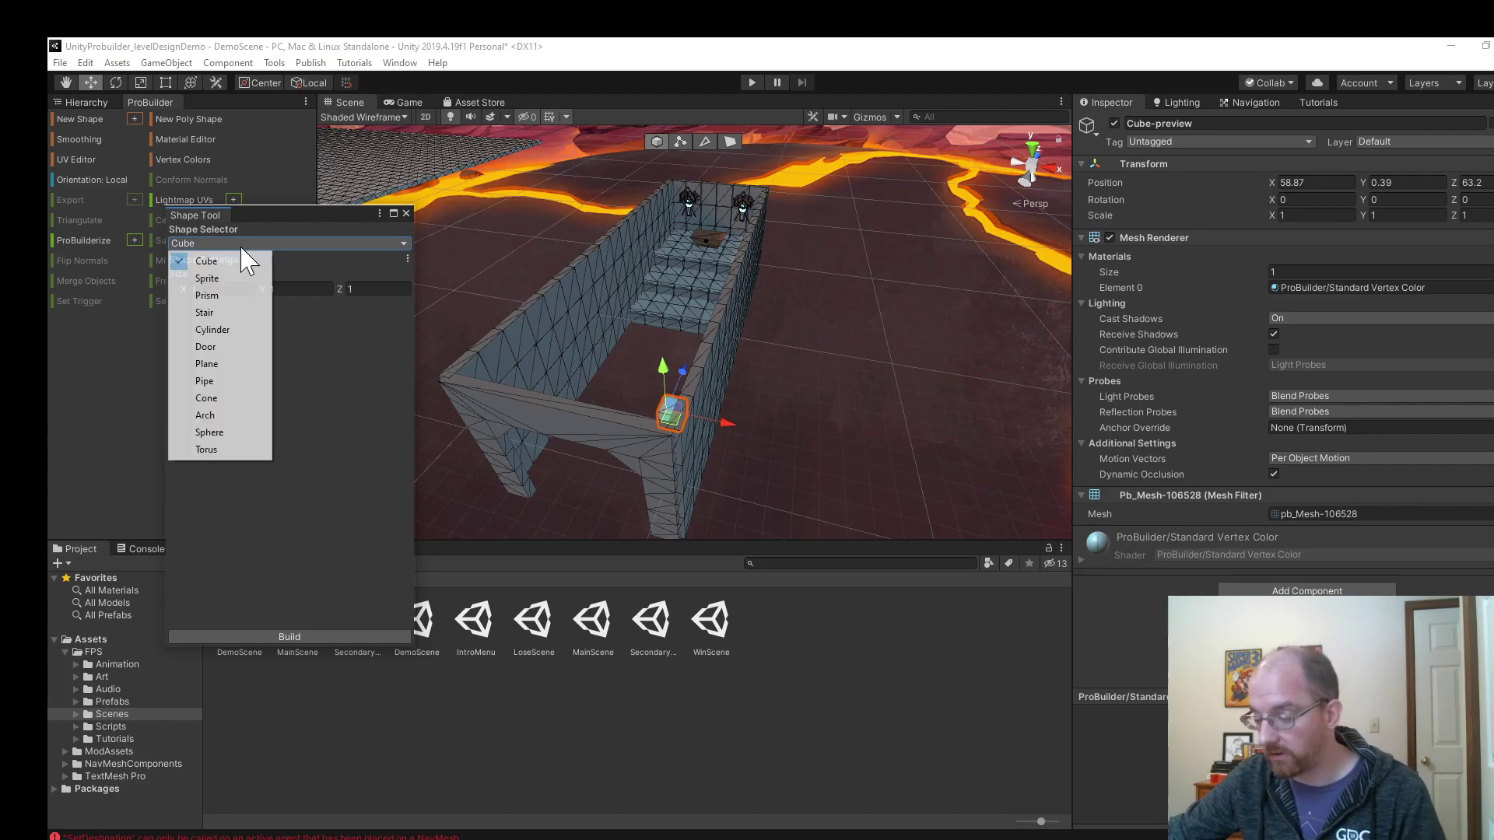
left_click(217, 295)
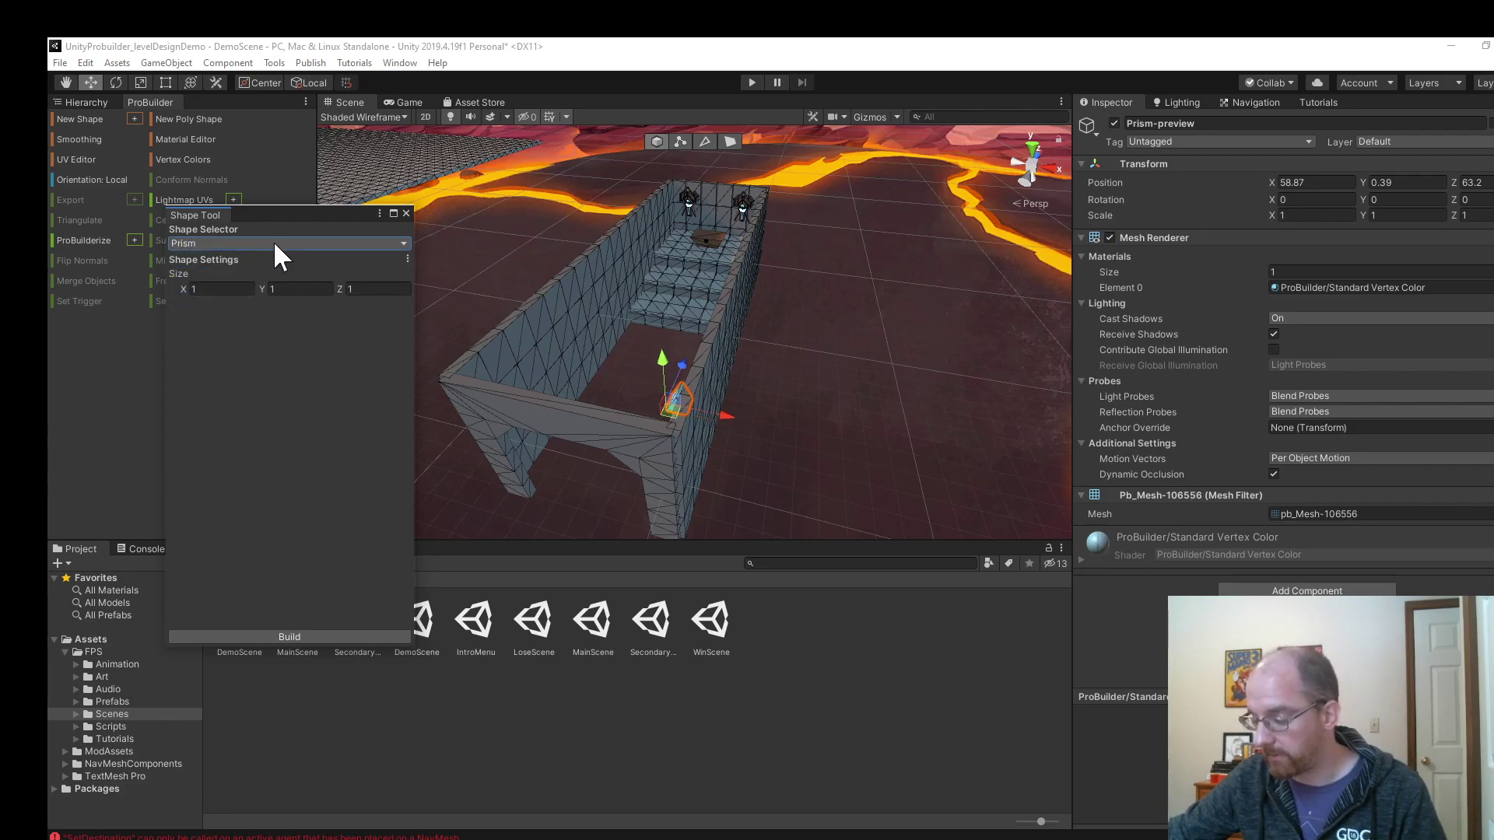
left_click(273, 243)
left_click(222, 326)
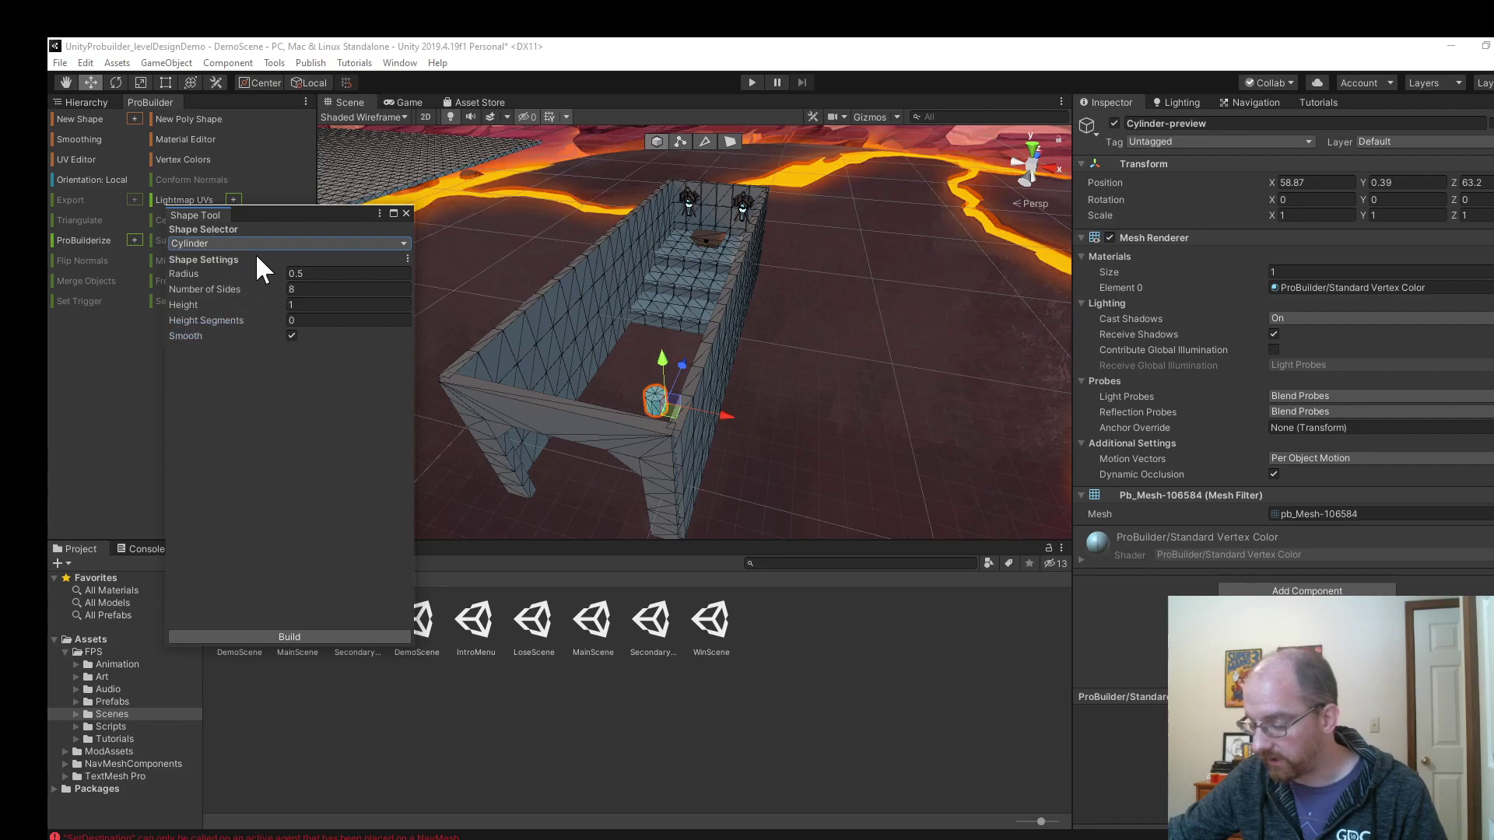
left_click(261, 243)
left_click(215, 351)
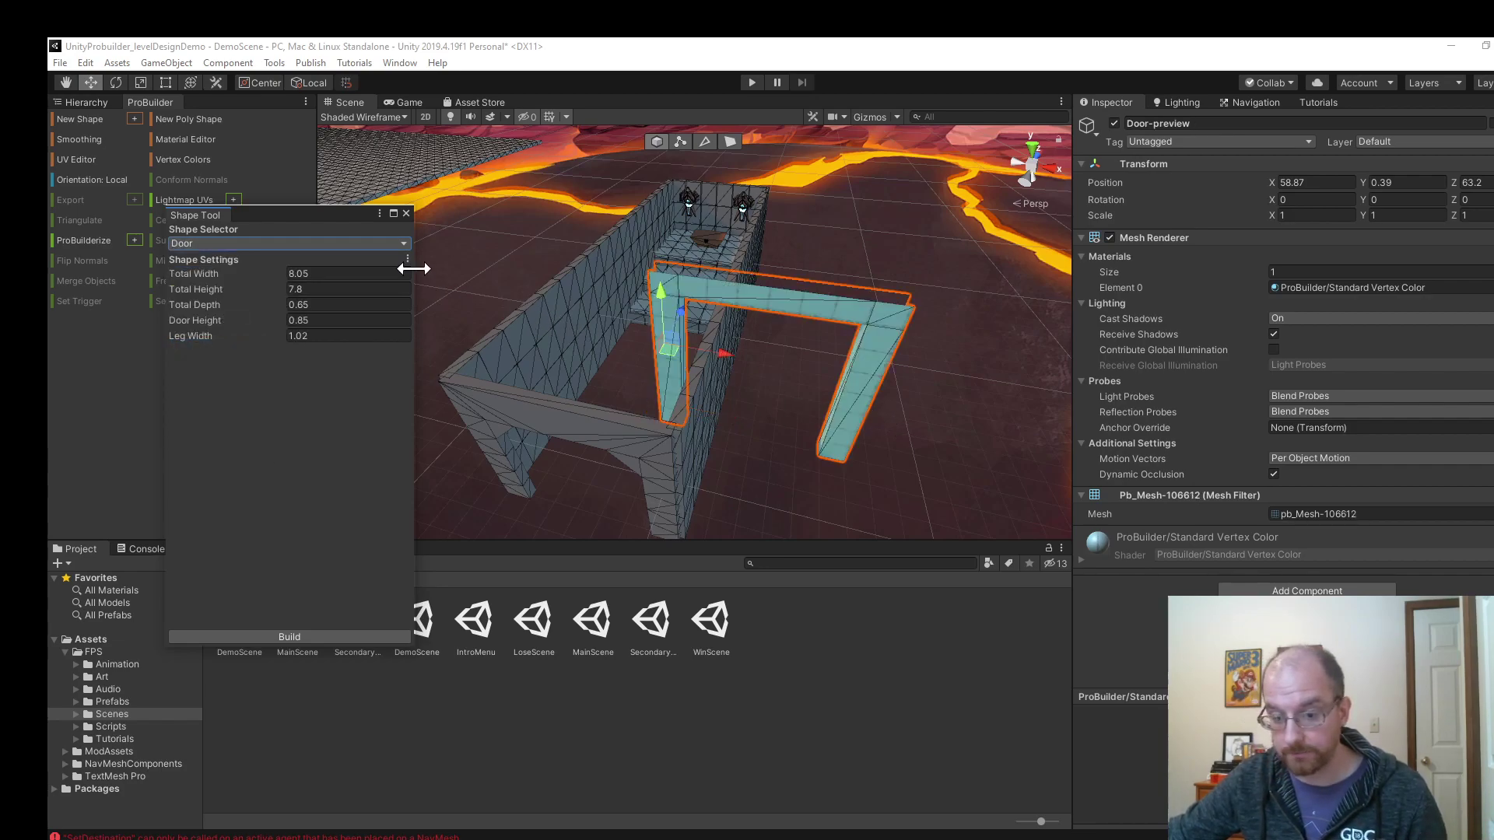
Move the door preview away from the altar room and down into the gap in the nearer room's wall.
scroll(663, 294, "down", 3)
scroll(662, 319, "up", 3)
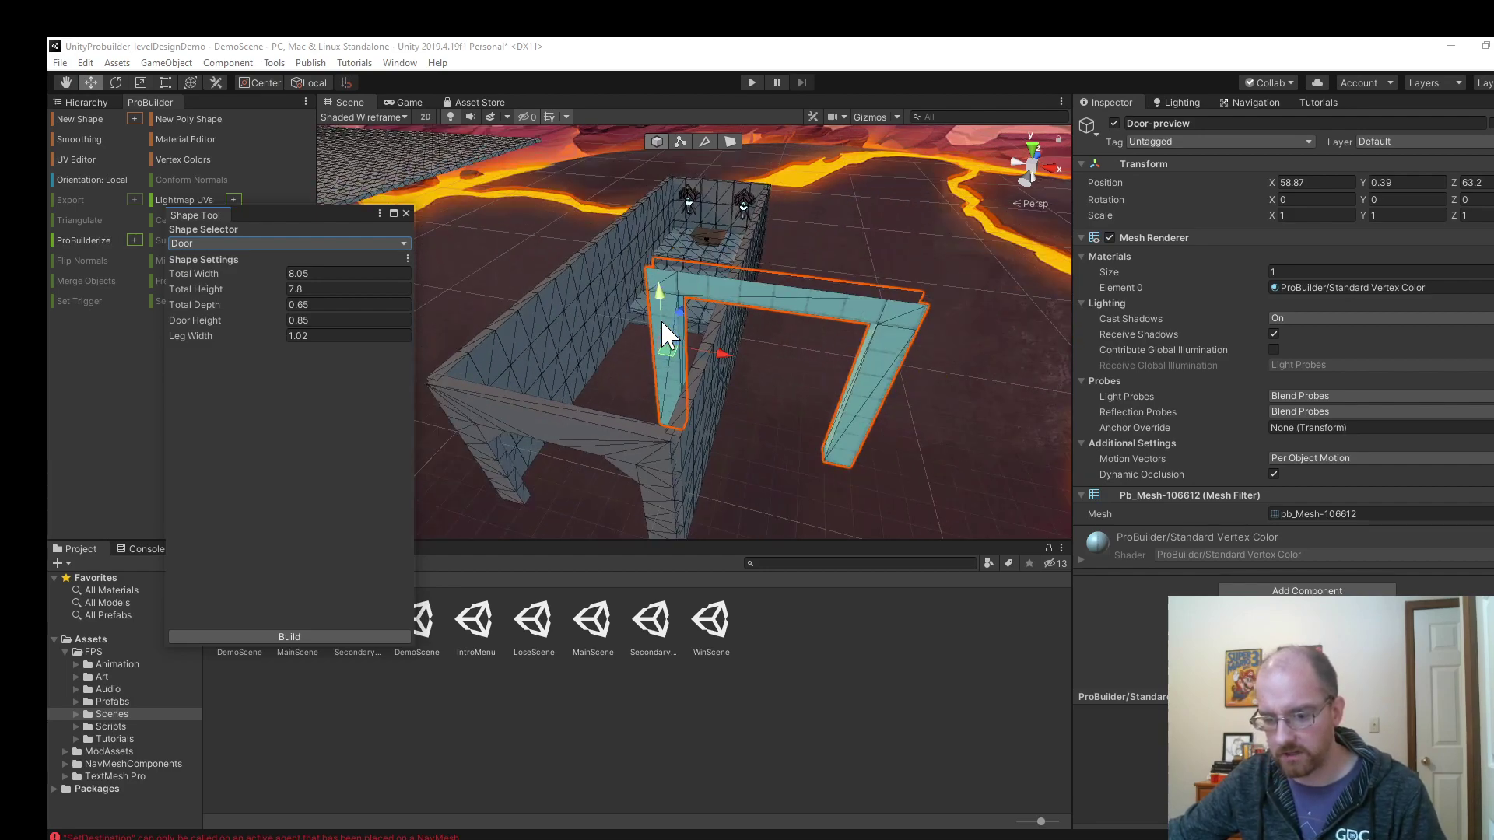
scroll(762, 311, "down", 4)
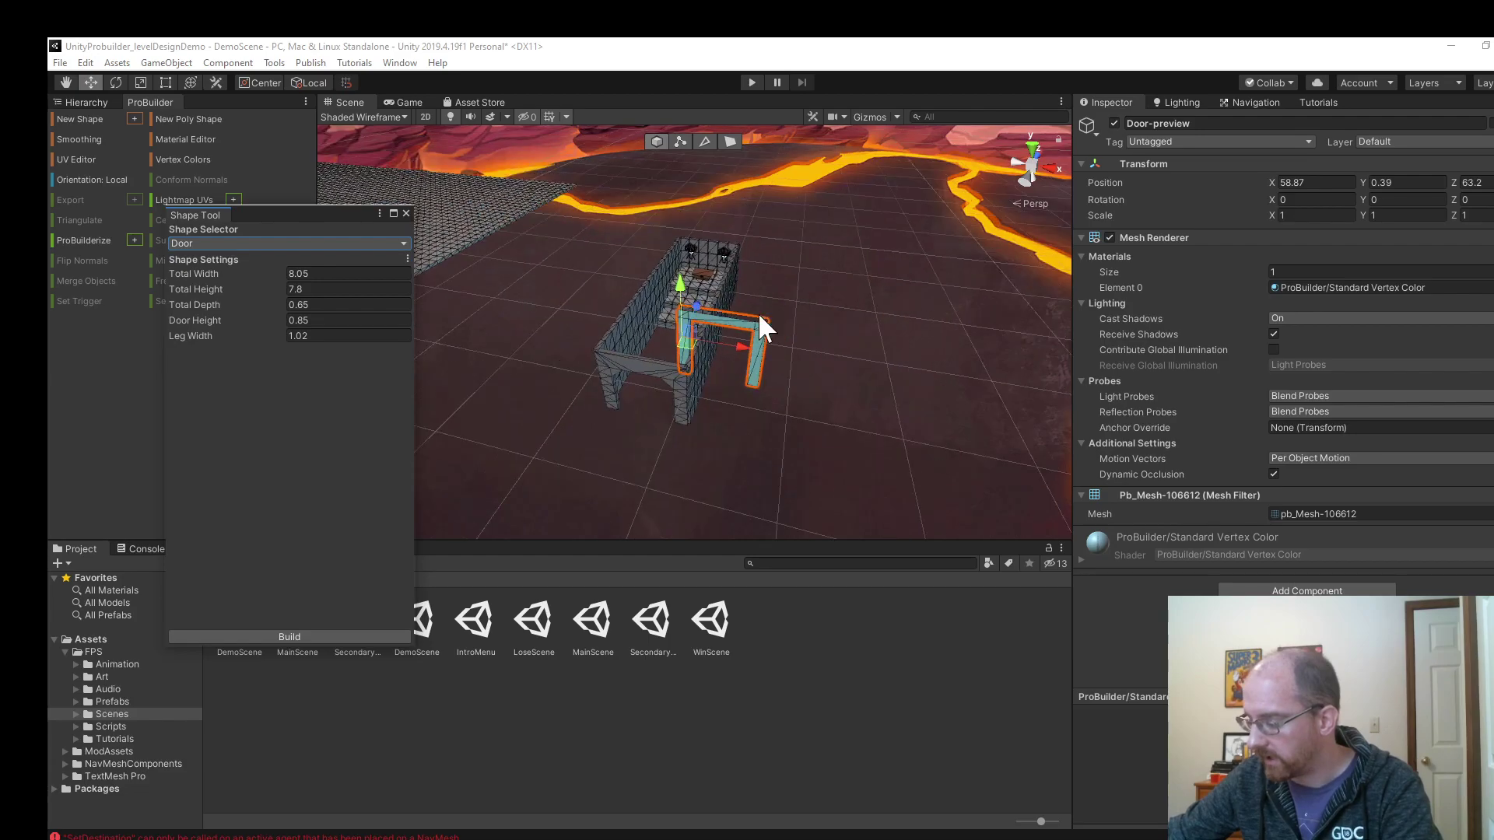
scroll(758, 311, "down", 3)
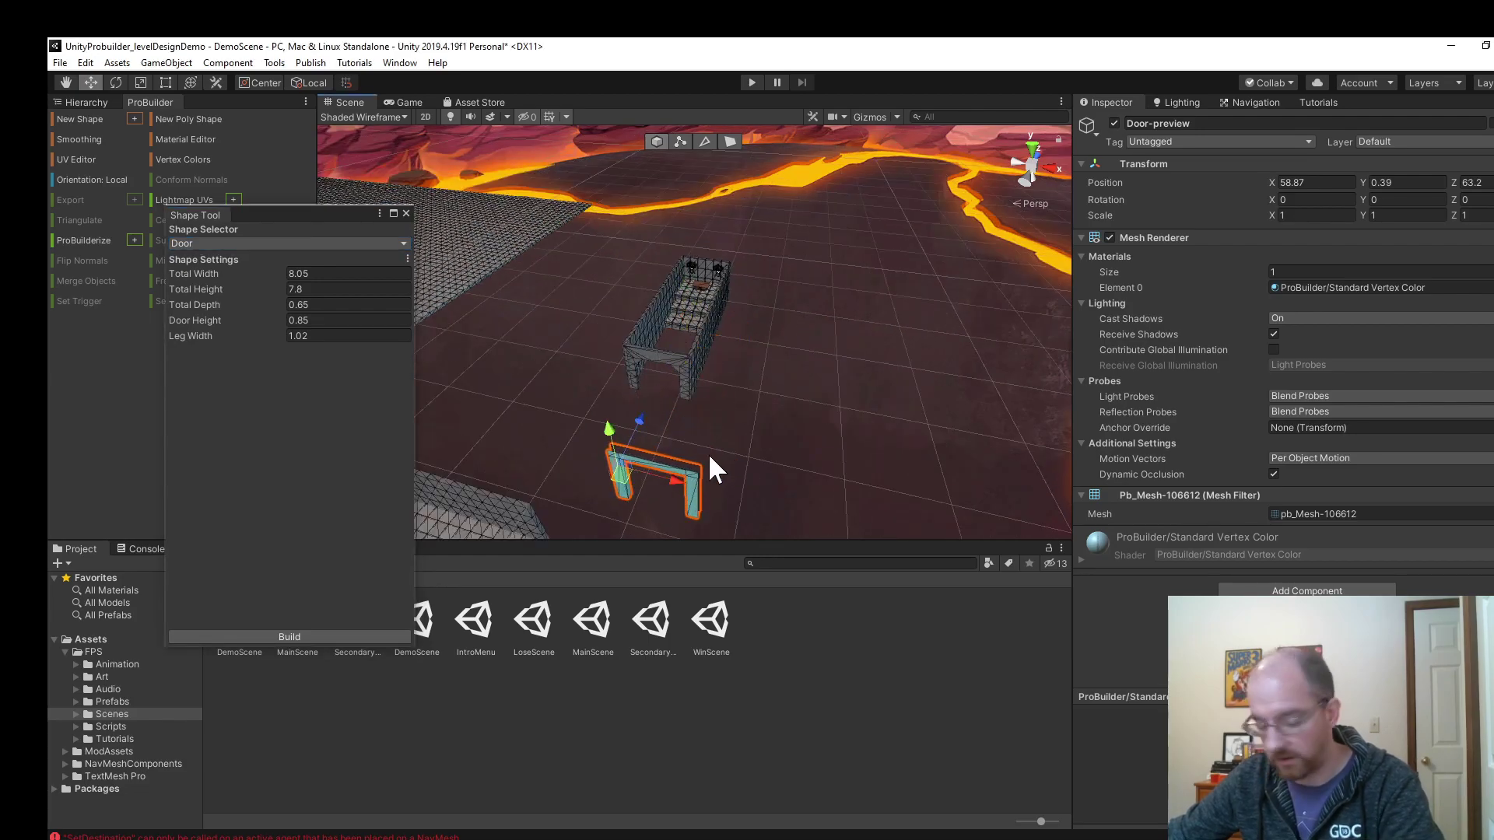
middle_click_drag(760, 526, 767, 438)
scroll(768, 438, "up", 3)
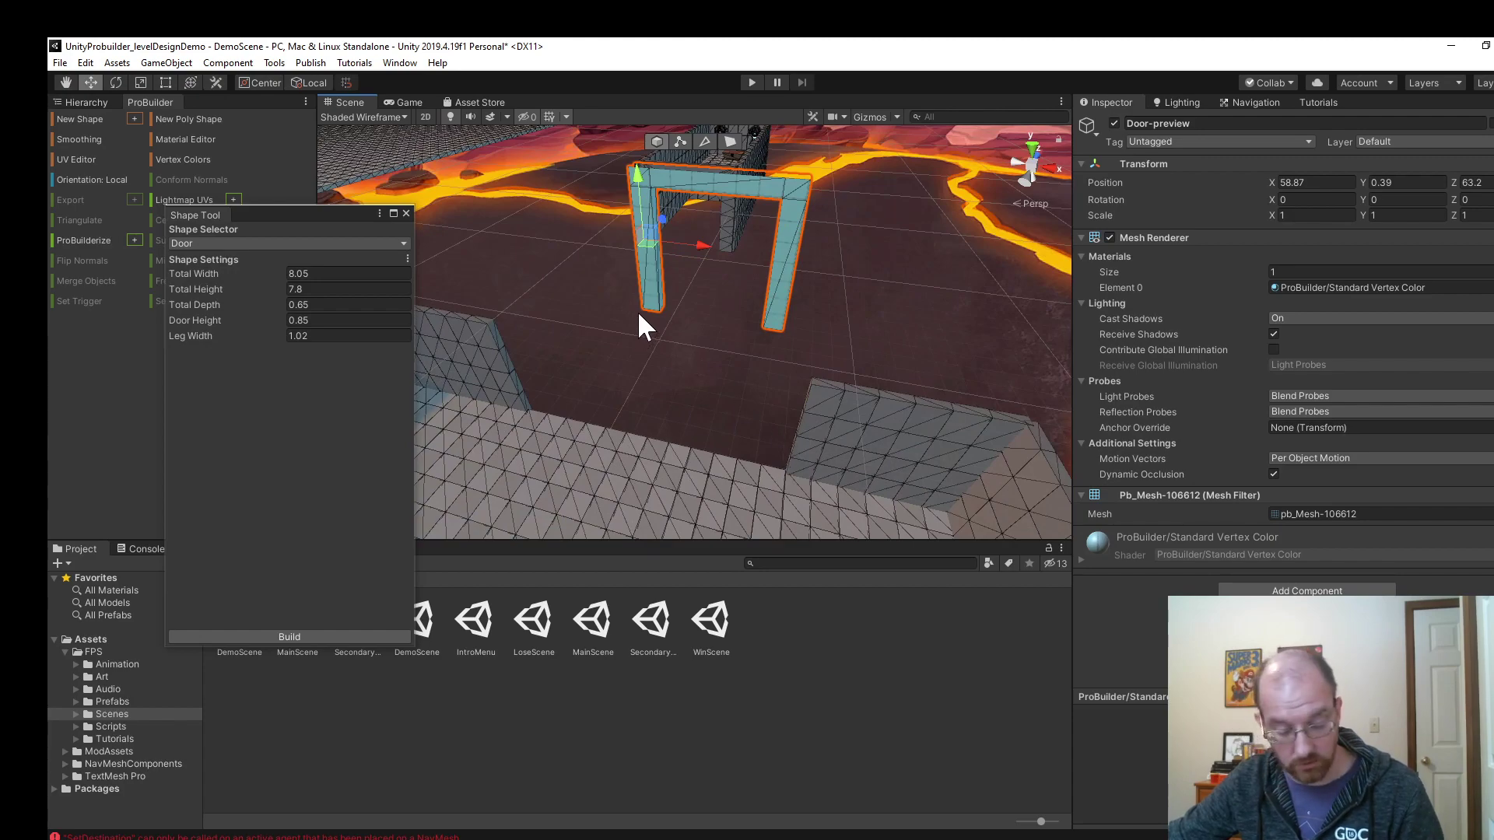
left_click_drag(641, 306, 566, 413)
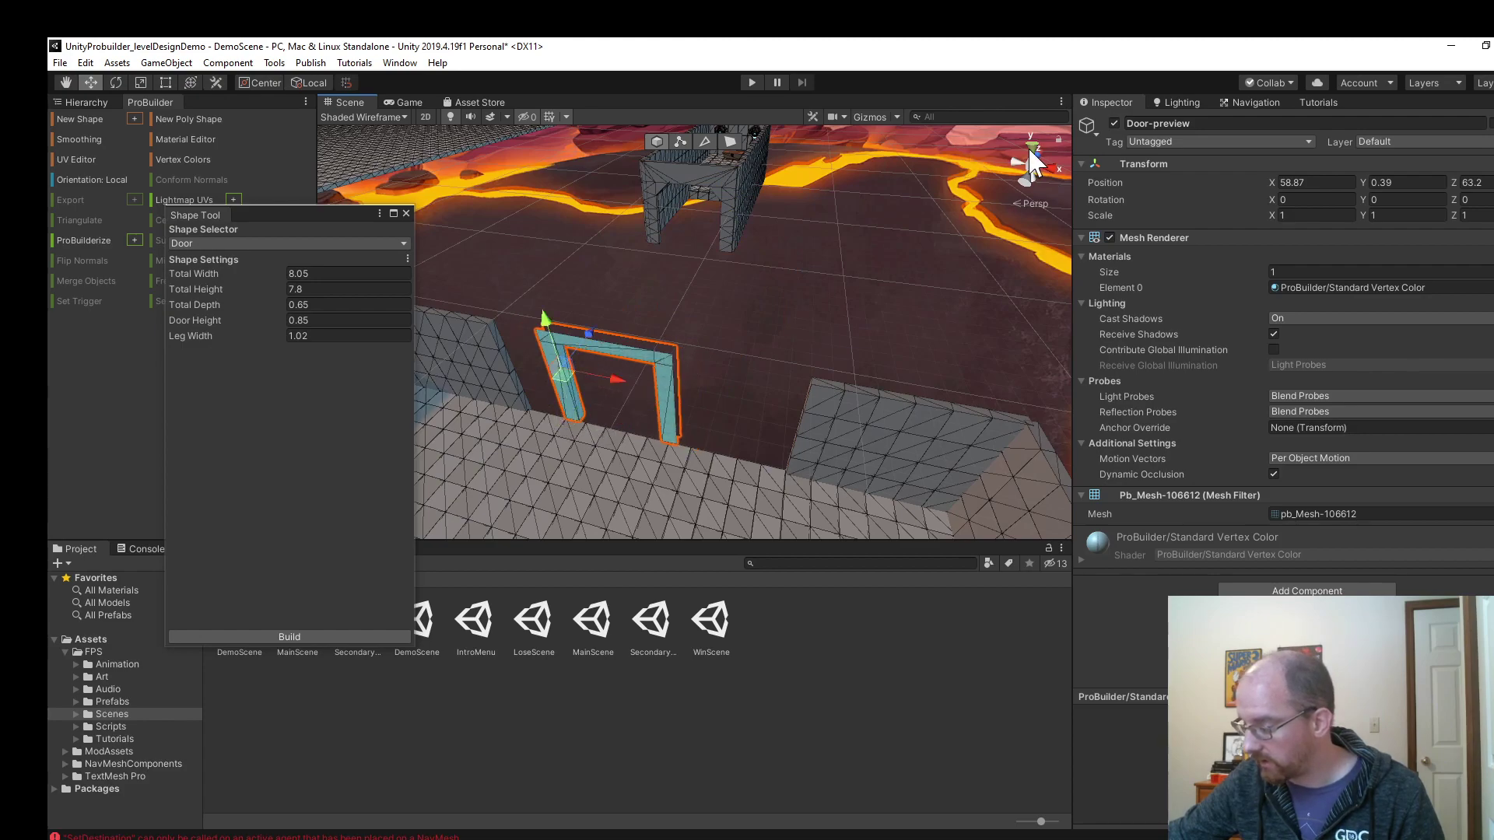
Line up the door preview with the wall and one side of its gap in the top view, and return to the perspective view.
left_click(1032, 148)
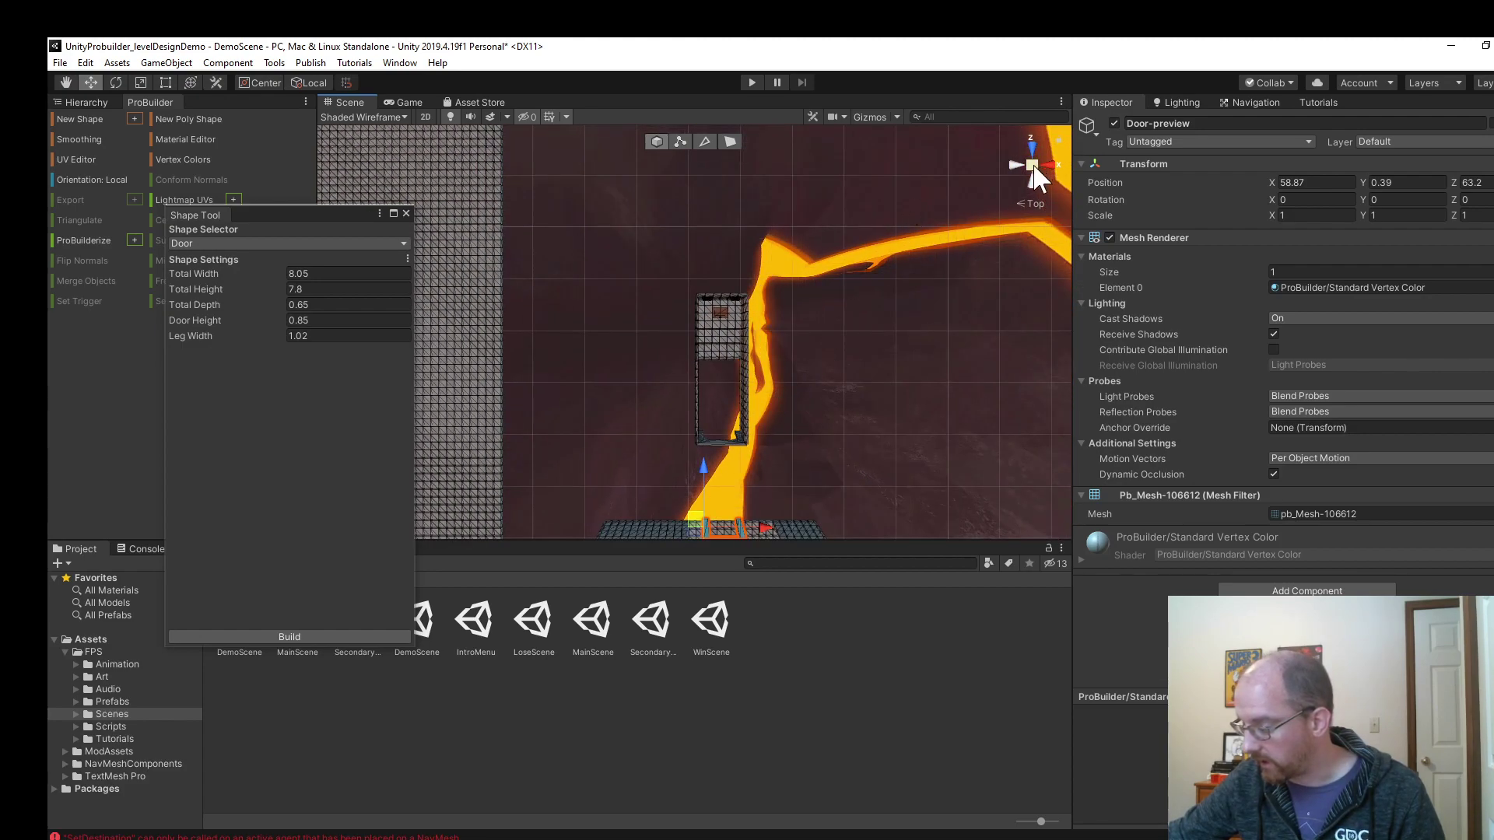
left_click(1032, 165)
scroll(727, 347, "up", 5)
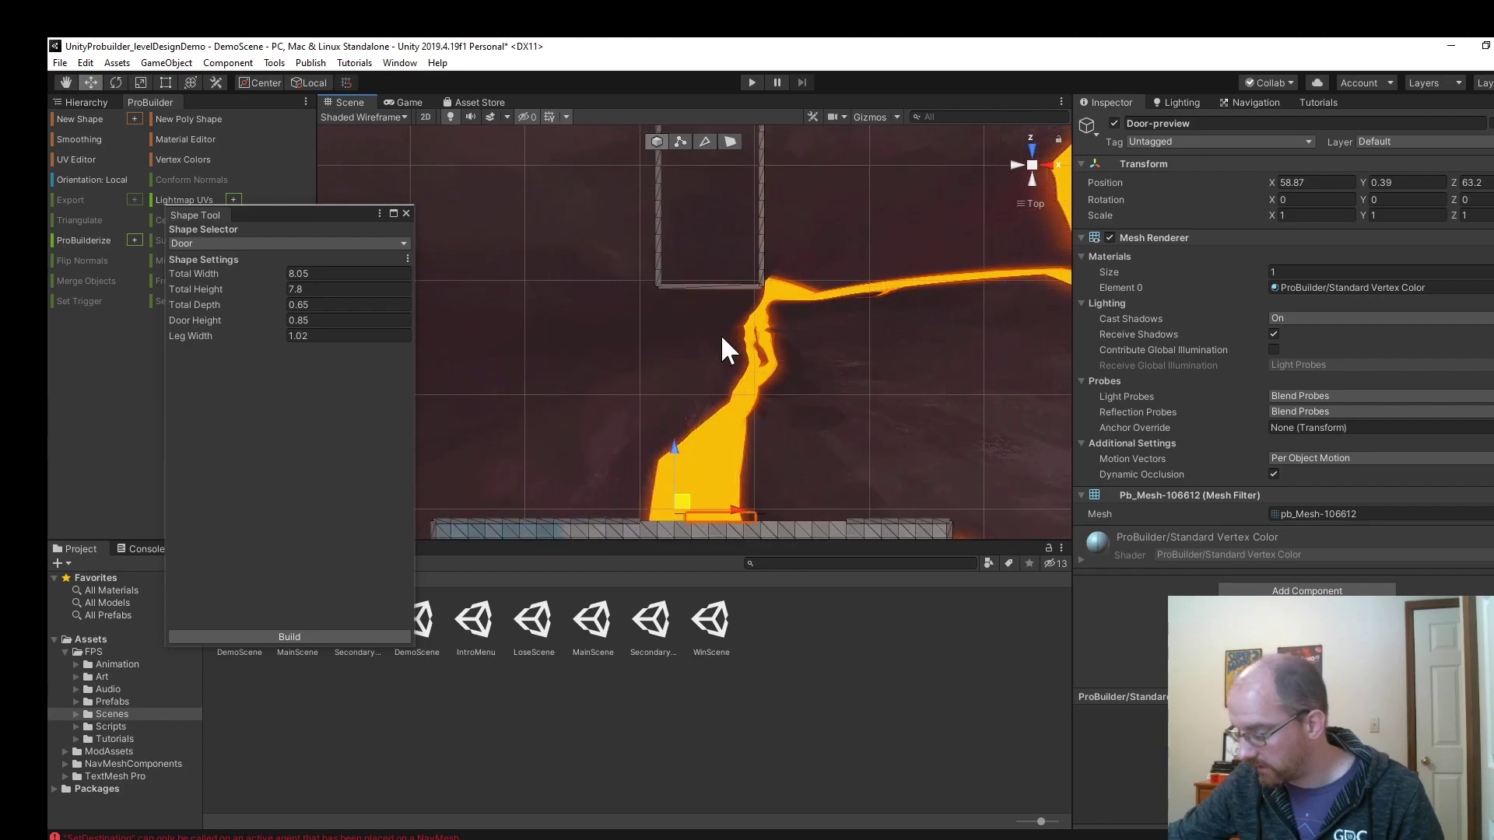
scroll(723, 349, "up", 2)
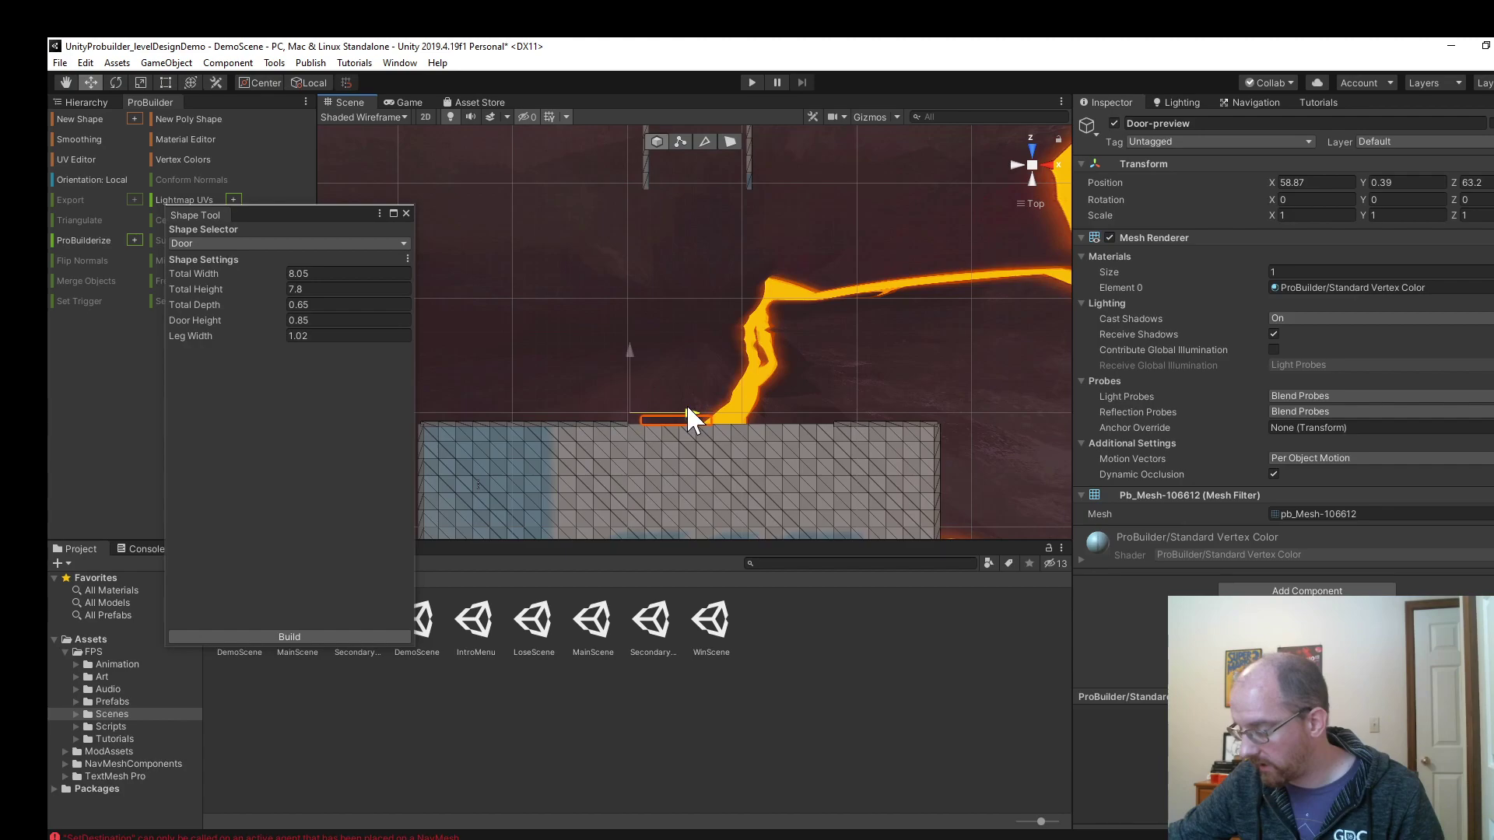
left_click(688, 405)
mouse_move(1021, 161)
left_mouse_down()
mouse_move(992, 195)
mouse_move(1030, 179)
left_mouse_up()
left_click(1028, 161)
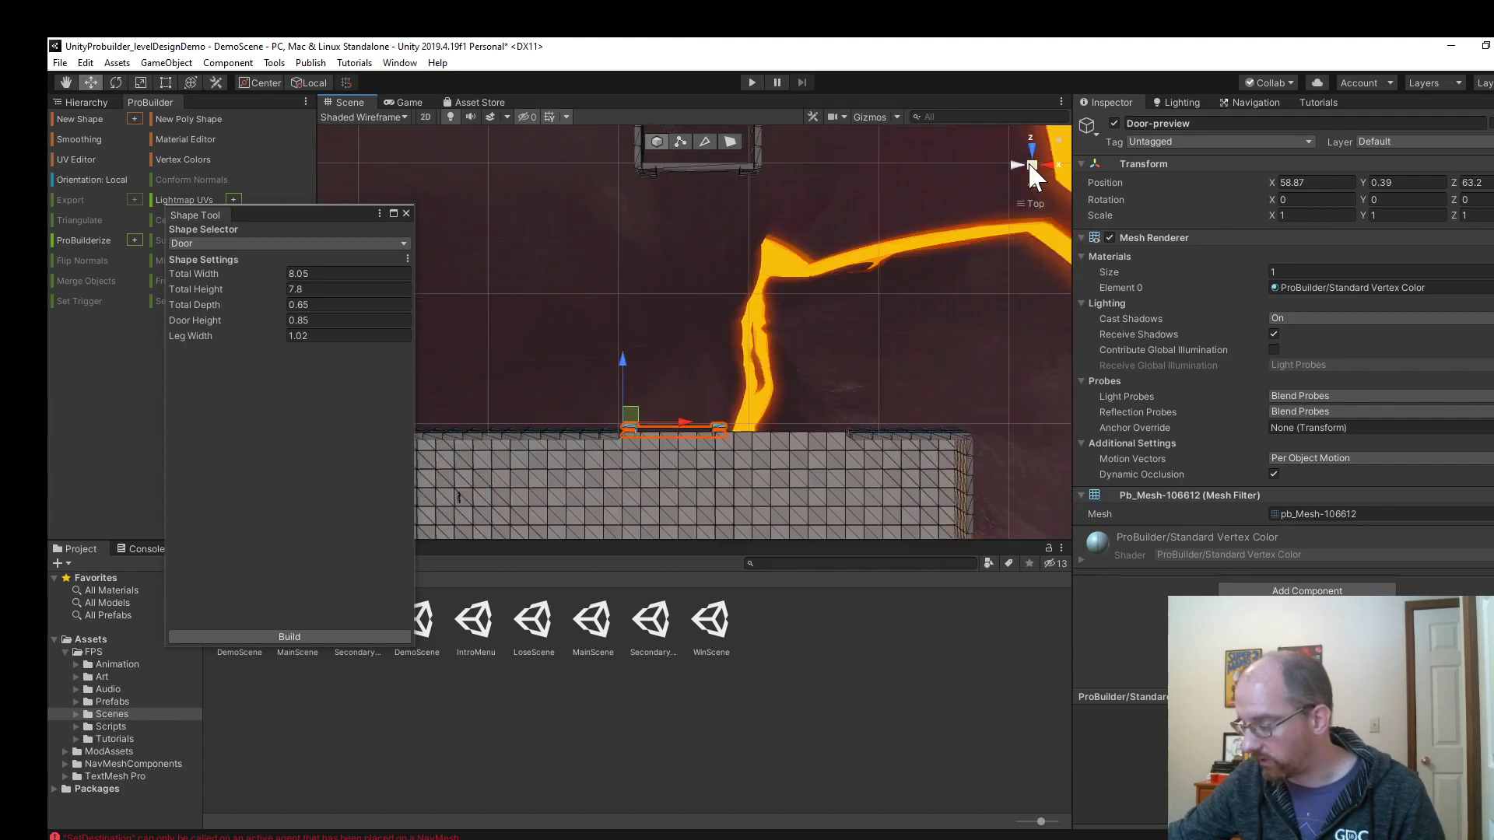
left_click_drag(781, 411, 706, 173, "alt")
middle_click_drag(706, 173, 674, 365)
left_click_drag(674, 364, 680, 252, "alt")
scroll(680, 252, "up", 2)
scroll(680, 252, "down", 3)
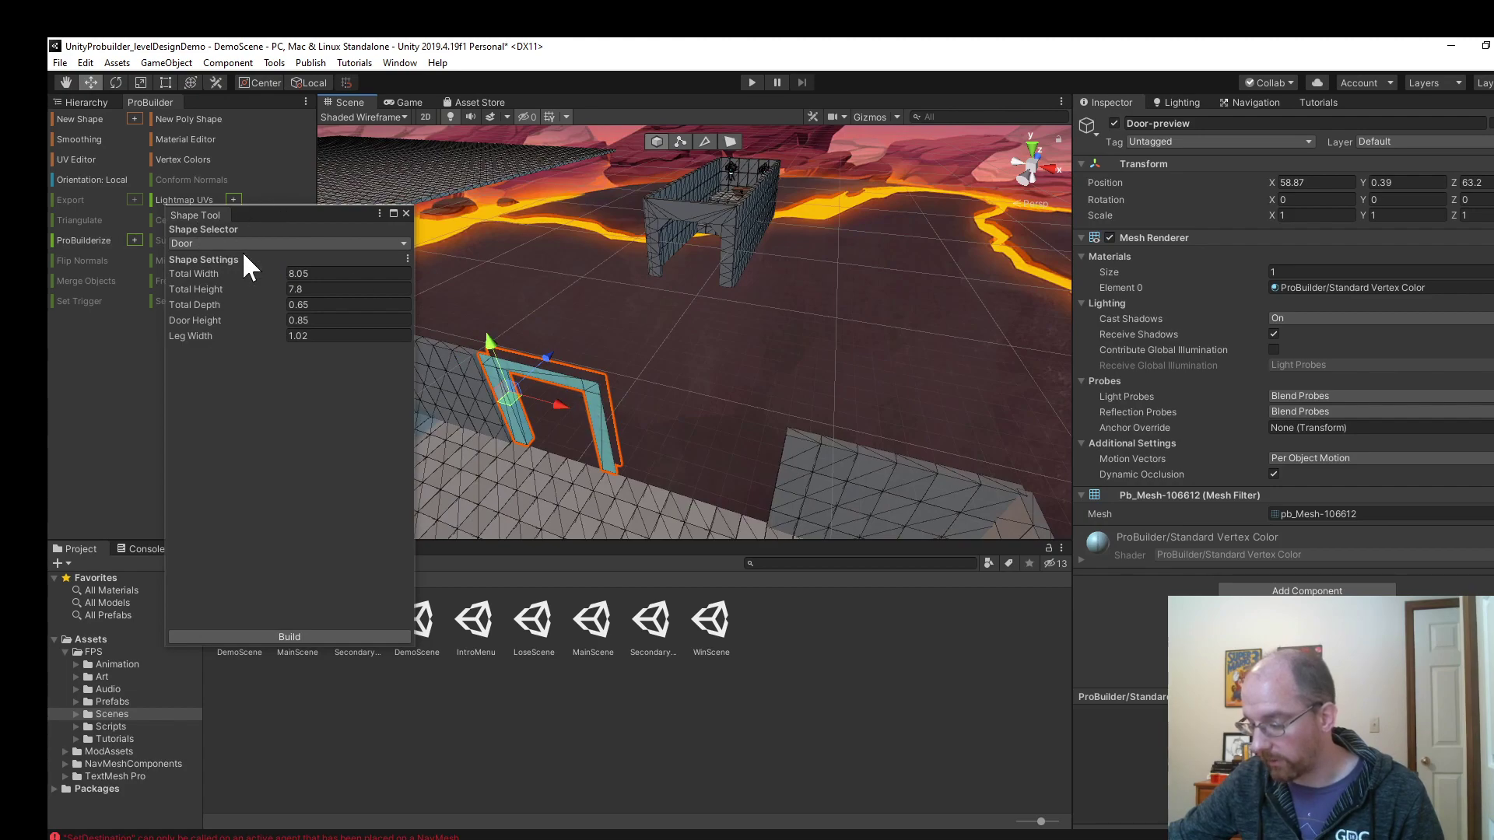
Use vertex snapping on the door's lower corner to pull the preview onto the lava ground and back to the wall gap's corner.
left_click(511, 437)
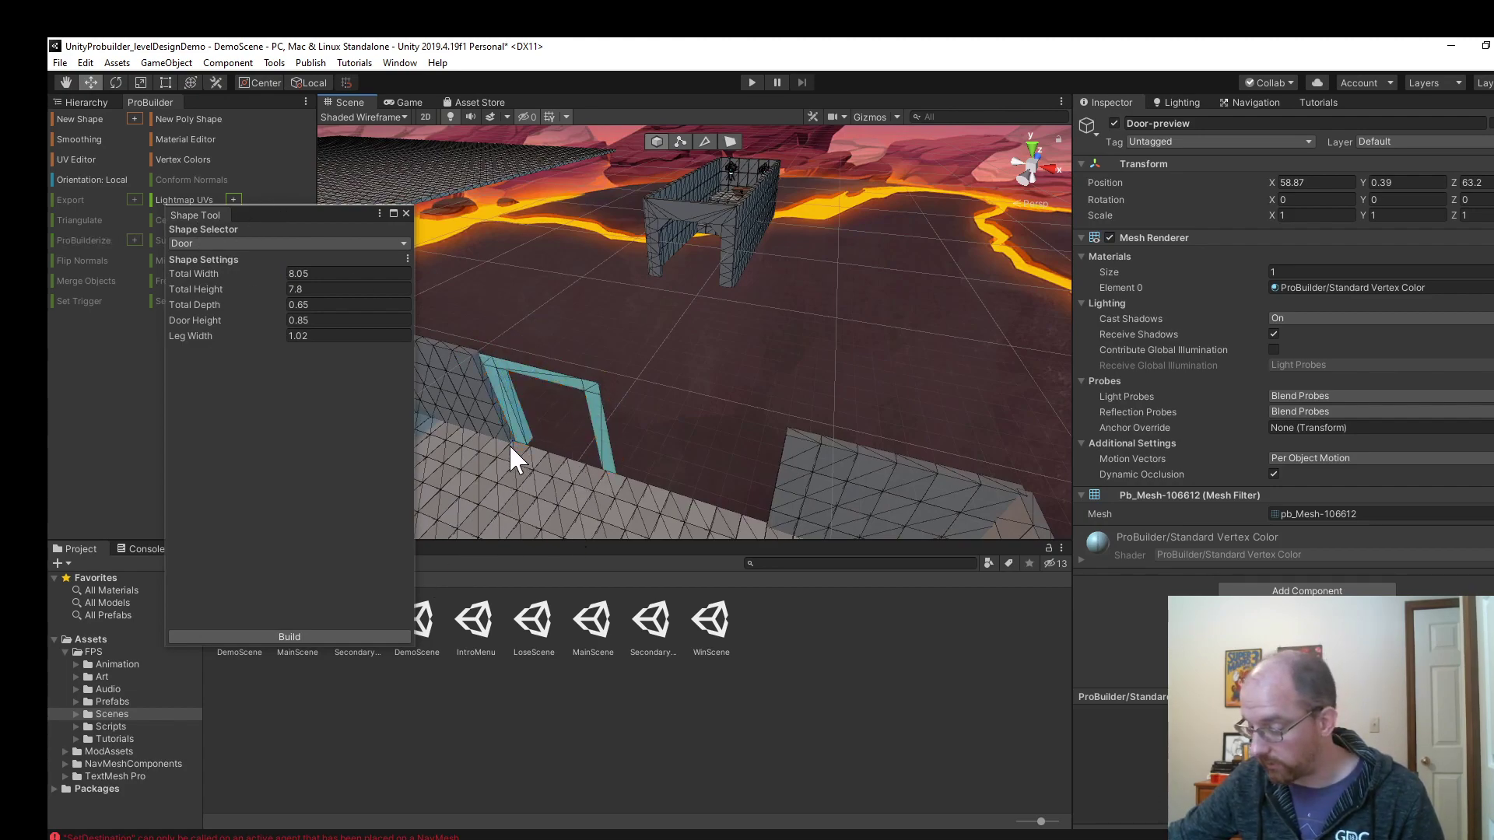
left_click(516, 429)
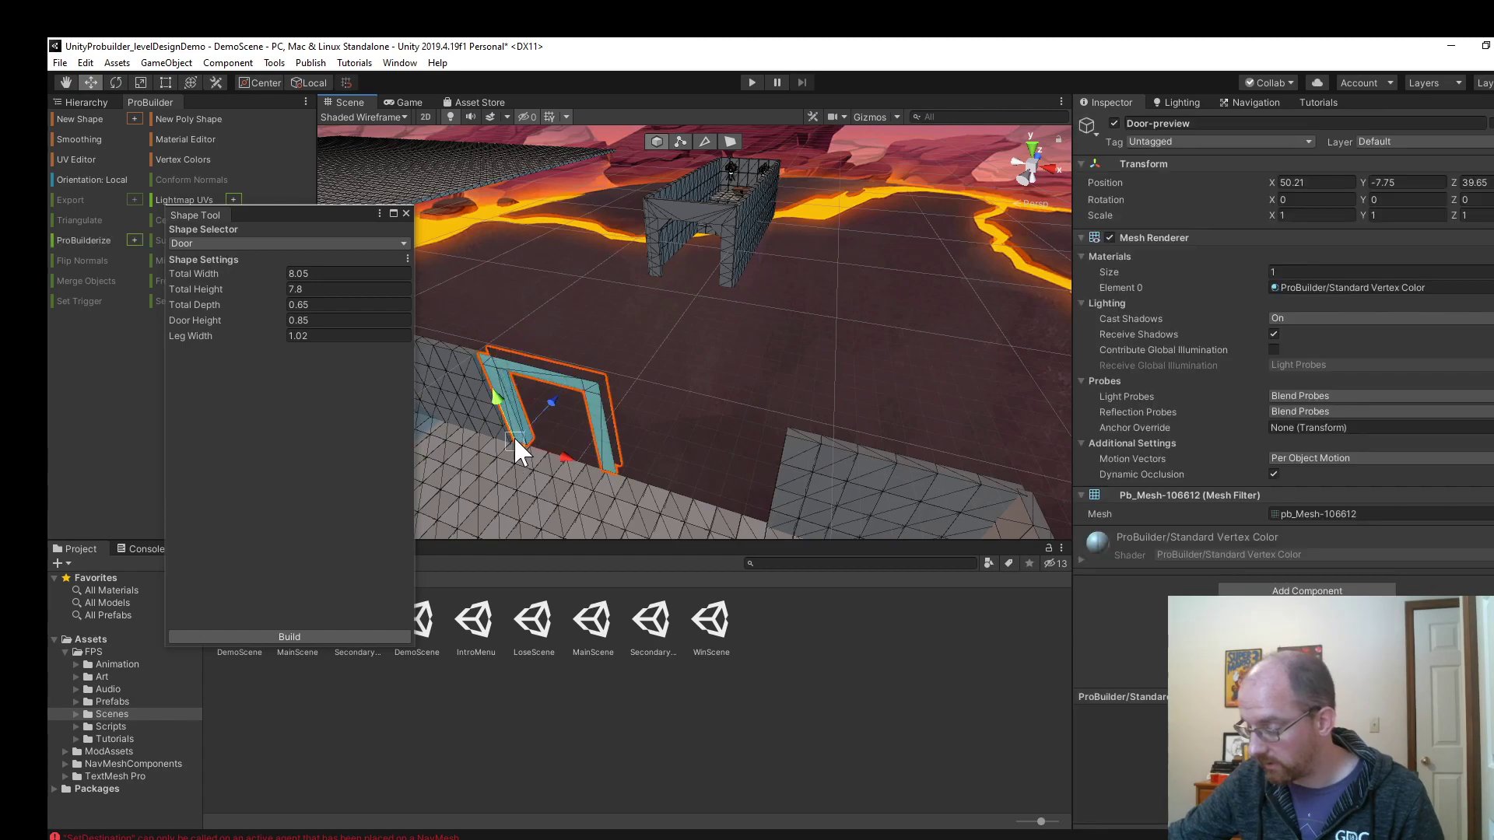
left_click(511, 441)
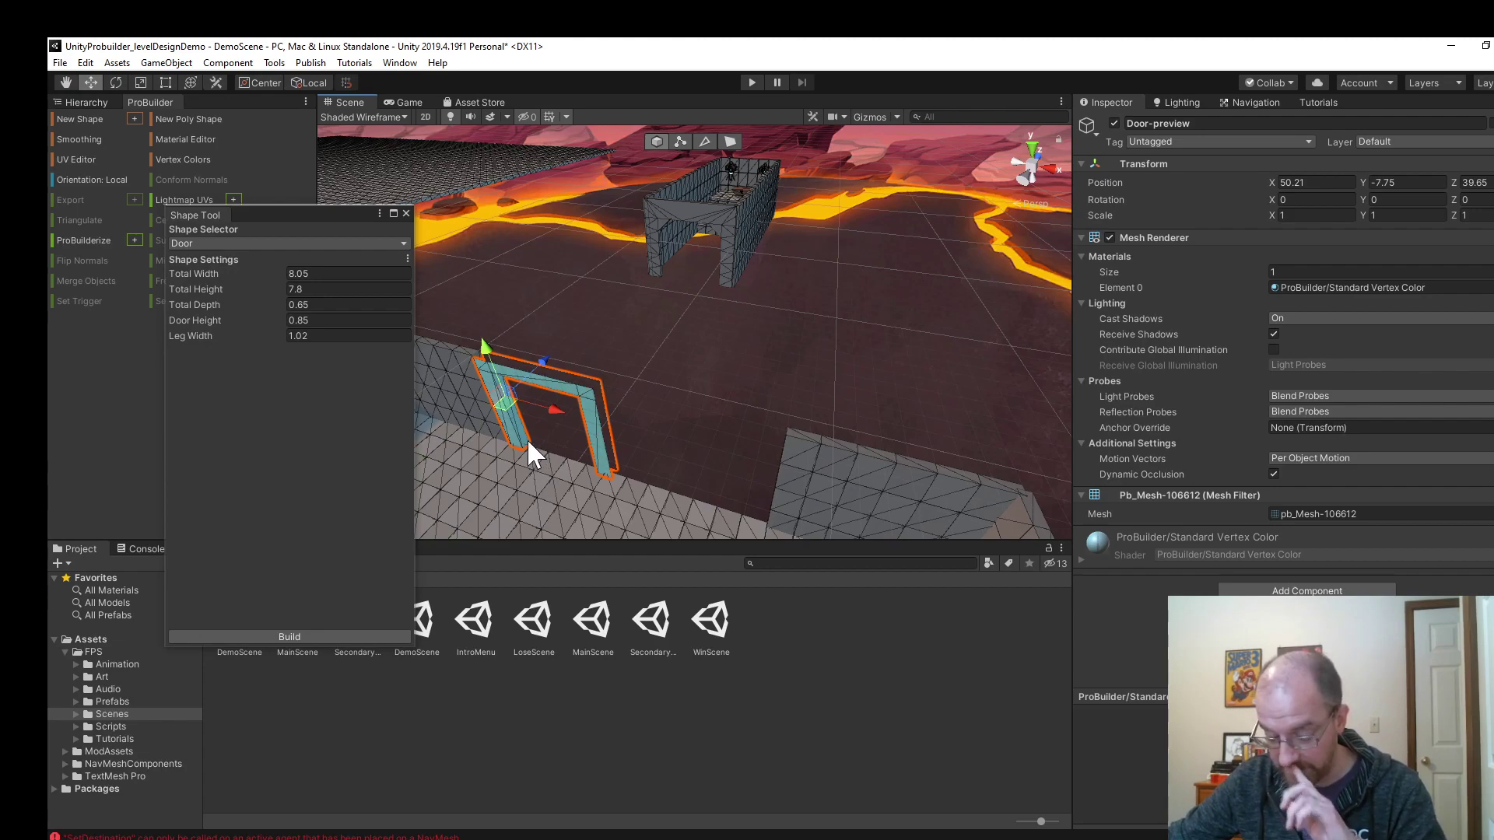
left_click_drag(505, 404, 607, 397)
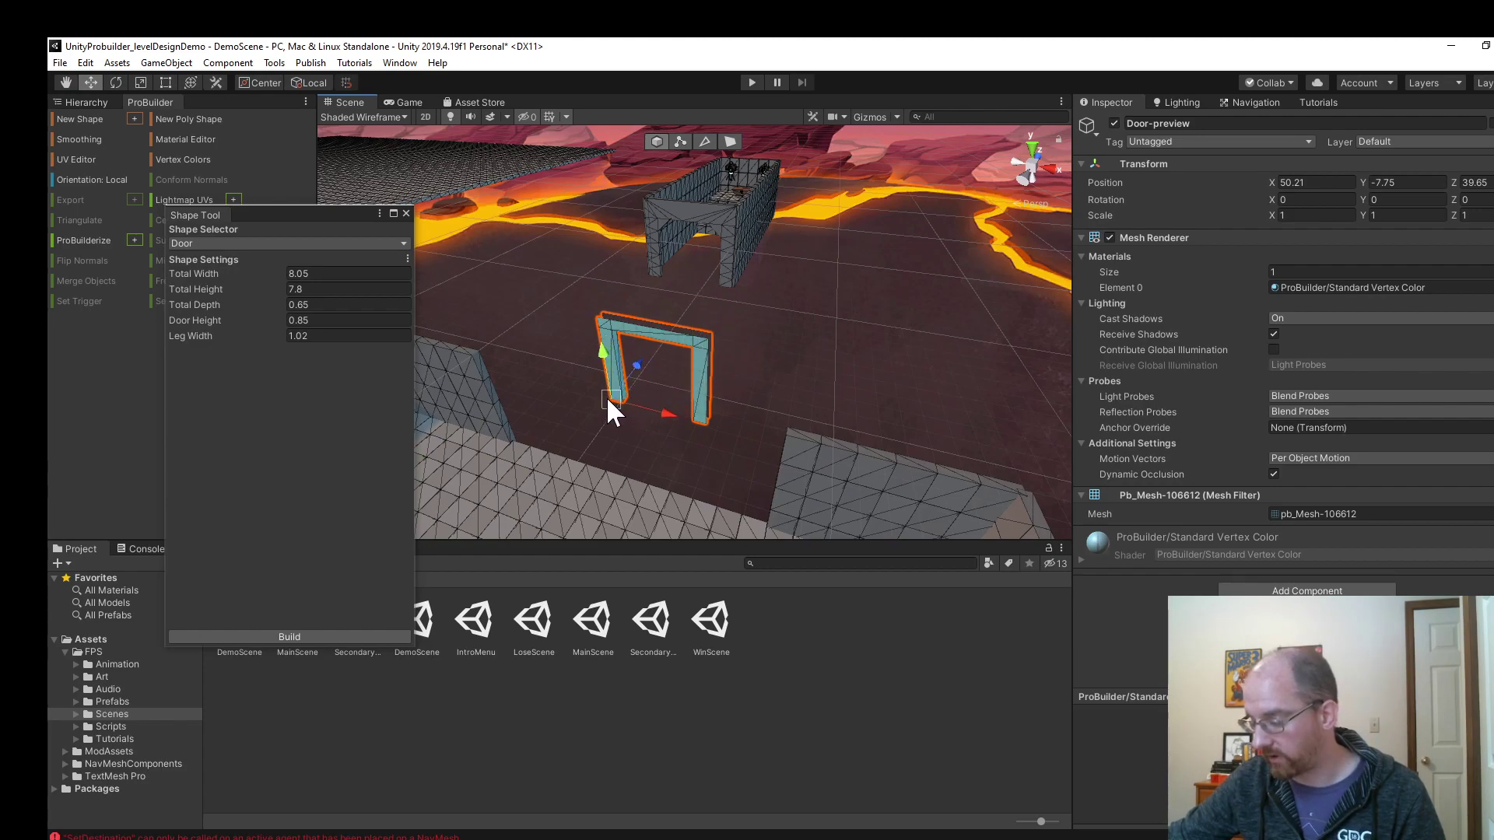
left_click_drag(608, 402, 512, 437)
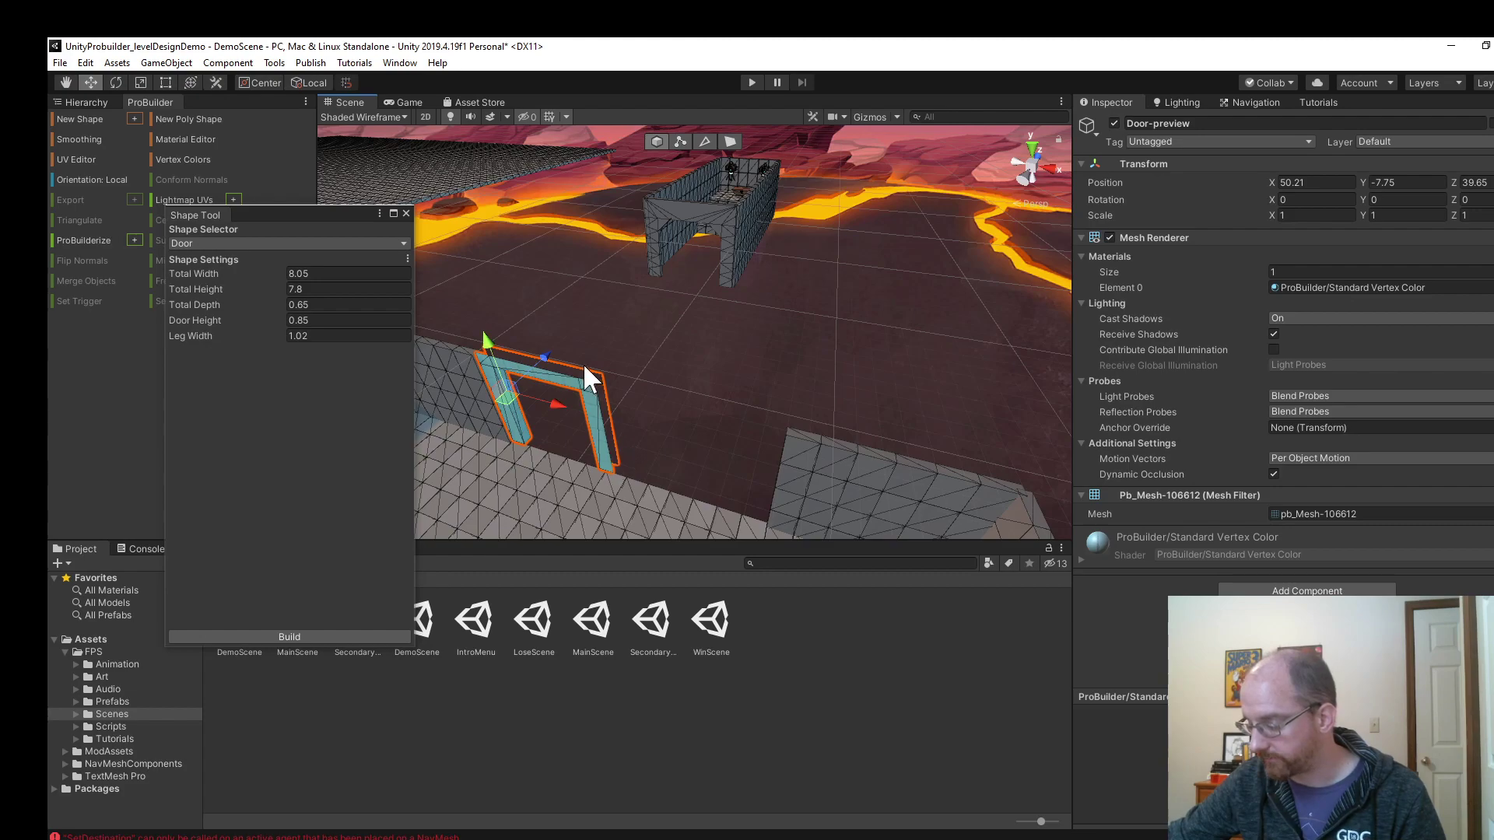
Snap the door preview's lower corner vertex precisely onto the corner where the wall meets the floor.
scroll(582, 362, "up", 2)
middle_click_drag(599, 338, 662, 295)
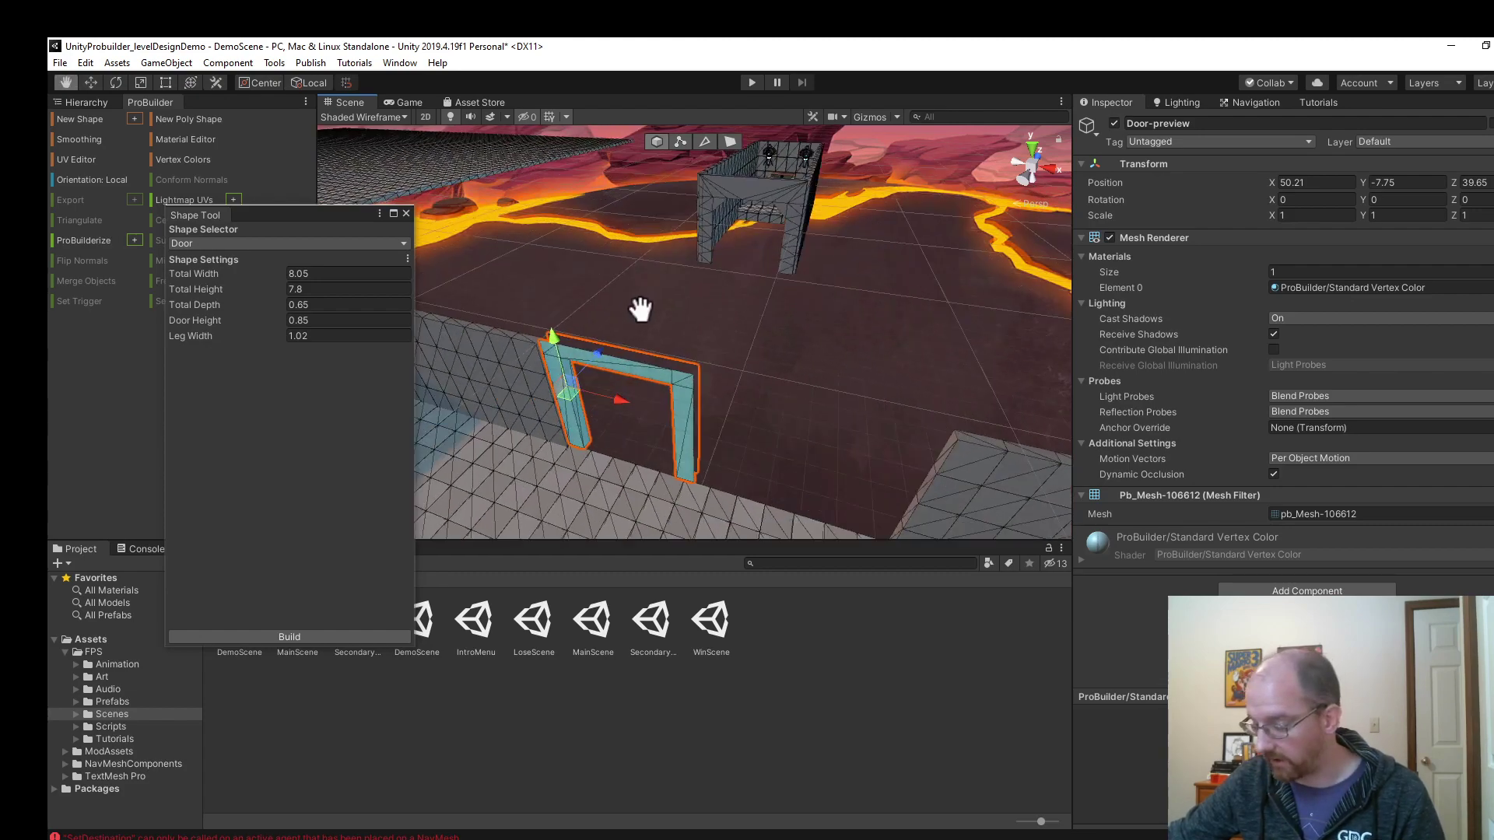
scroll(661, 296, "up", 6)
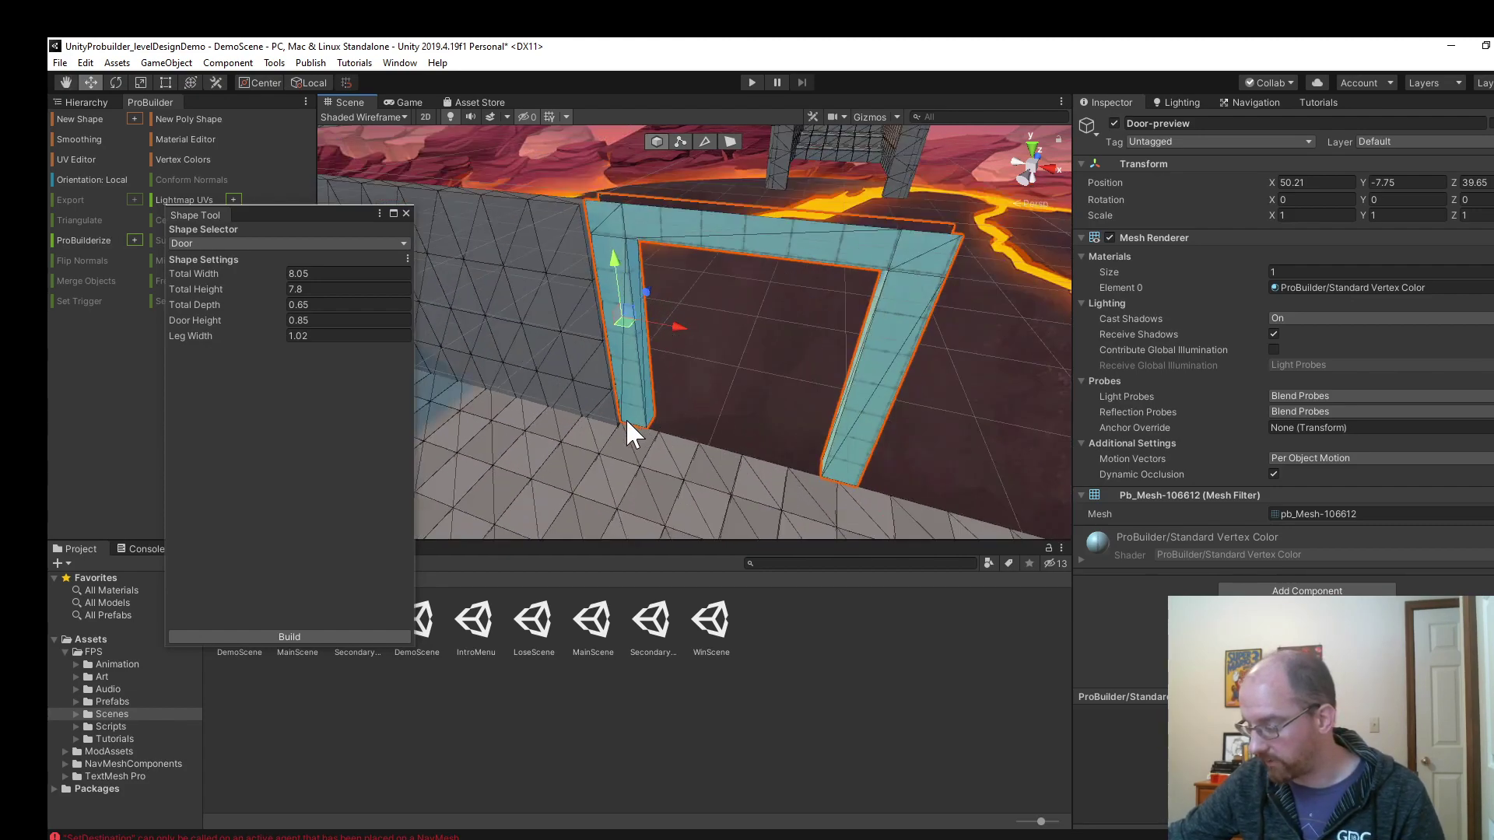
key("v")
left_click_drag(619, 417, 613, 423)
scroll(703, 333, "down", 6)
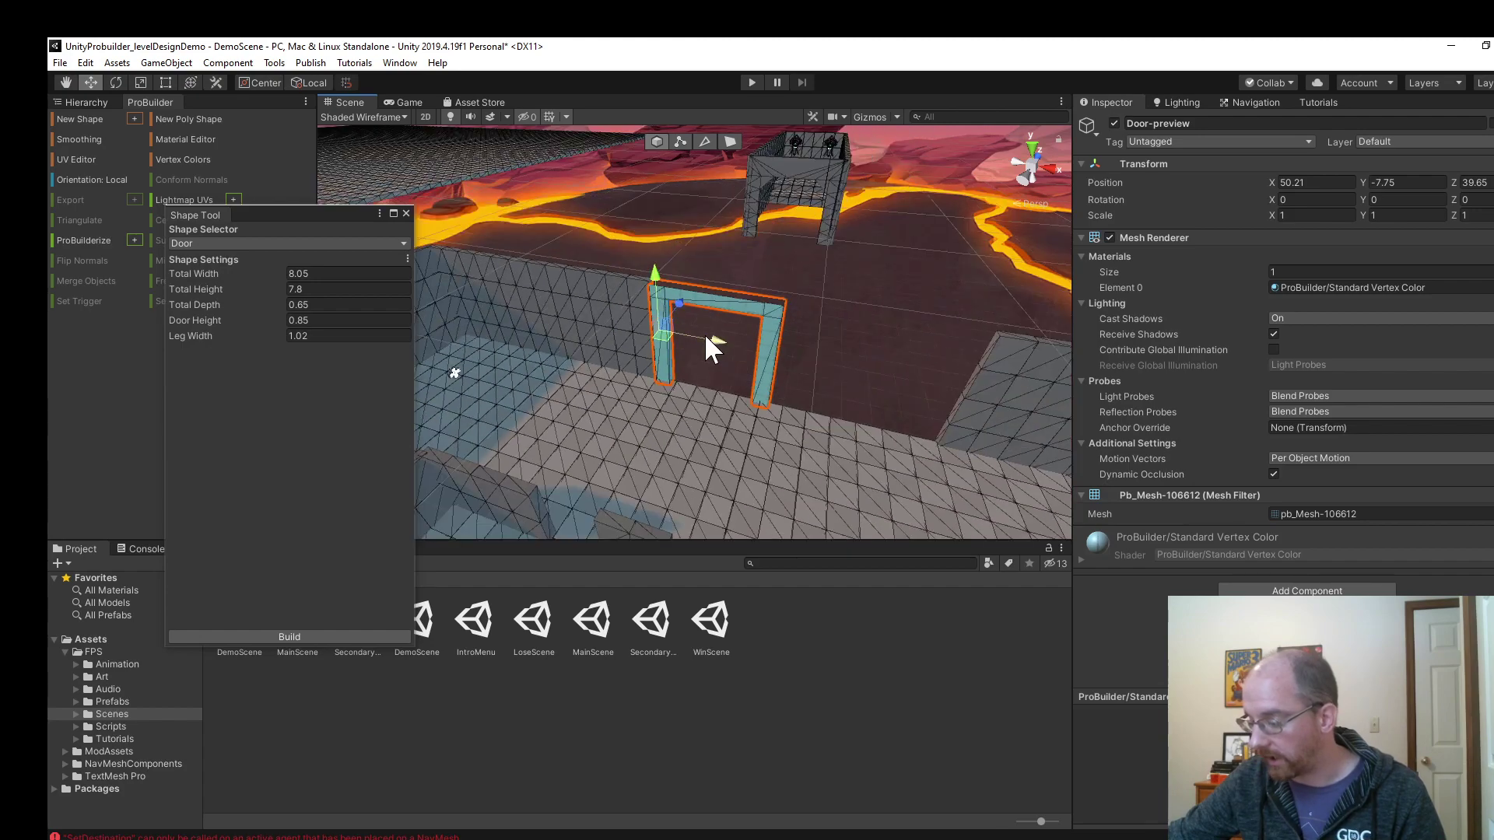
Compare the door preview with the altar room's entrance and build the door shape in the wall gap.
left_click_drag(698, 263, 621, 296, "alt")
mouse_move(621, 296)
middle_mouse_down()
mouse_move(703, 334)
mouse_move(633, 310)
middle_mouse_up()
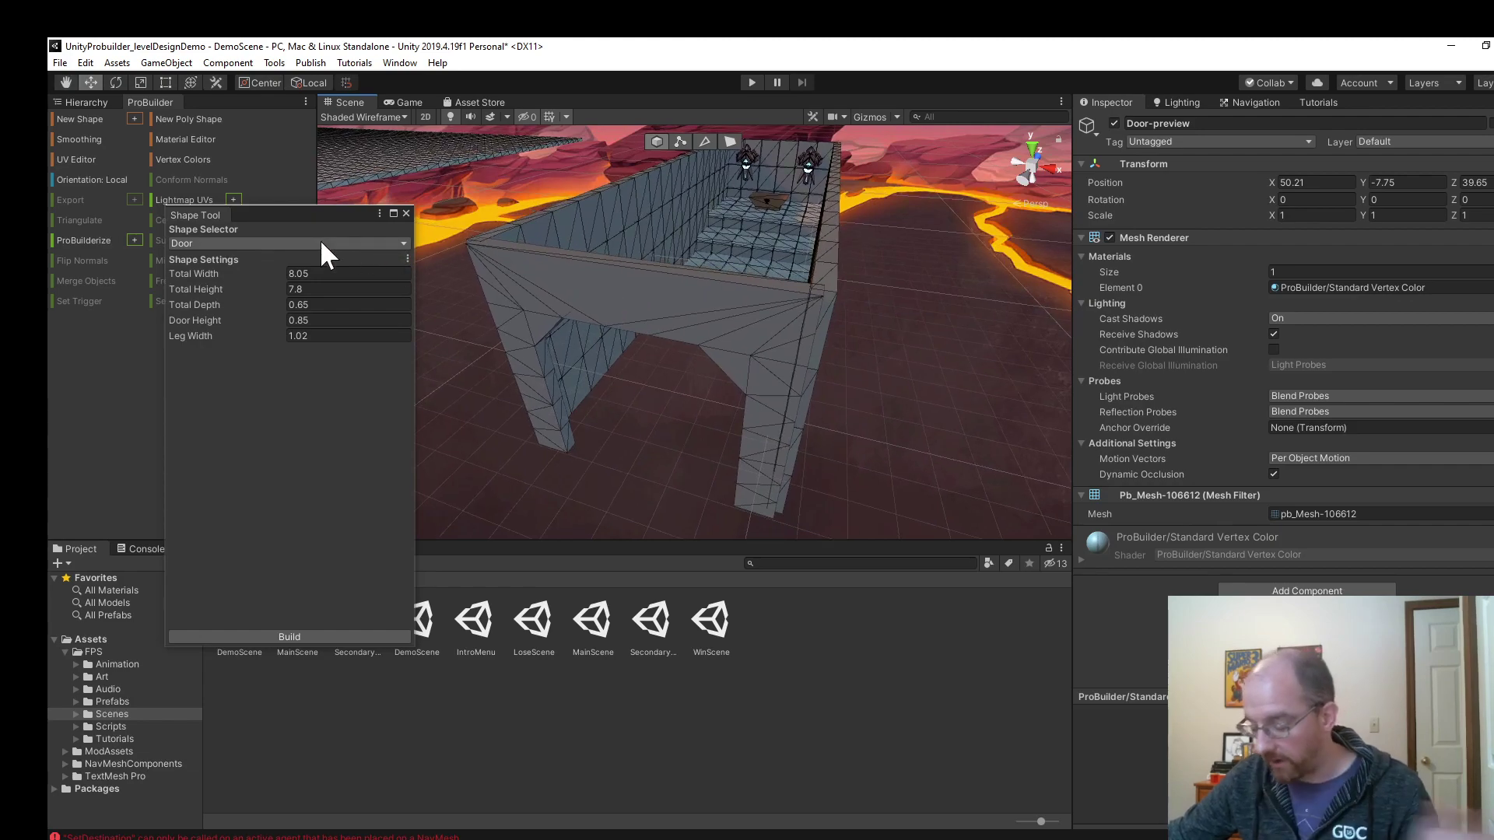
scroll(573, 408, "down", 5)
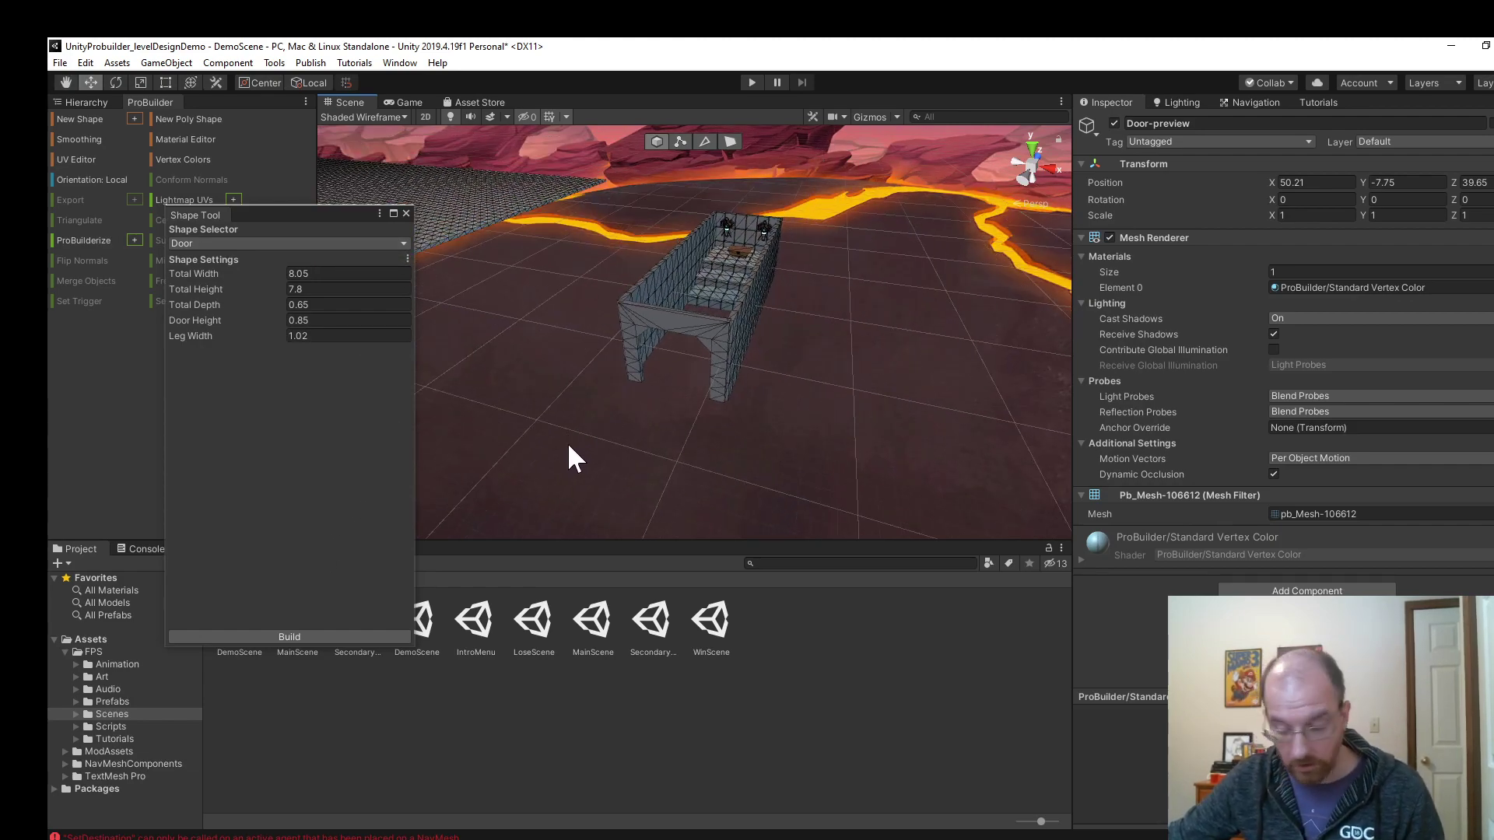
key("f")
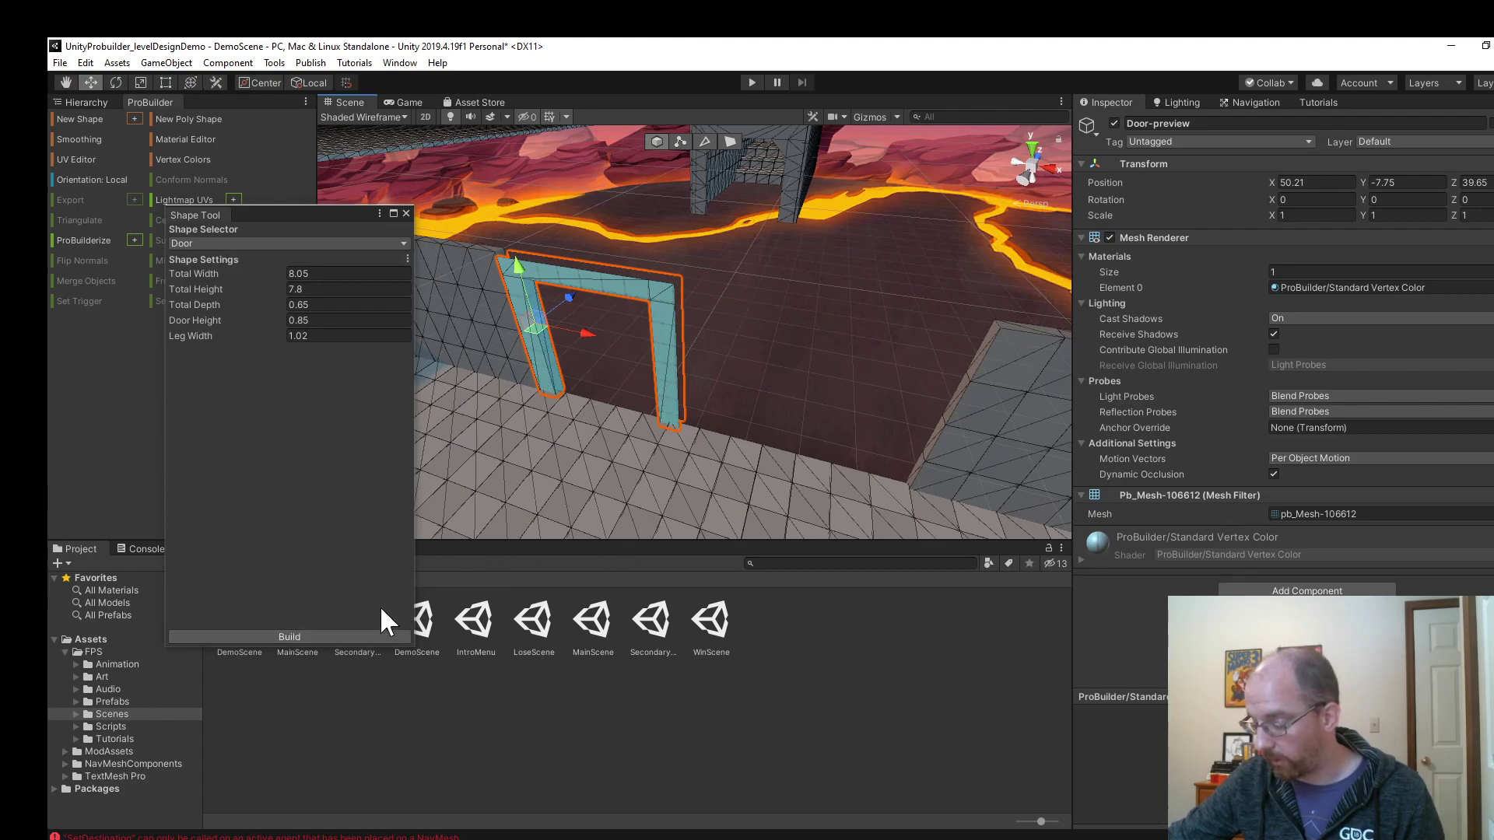
left_click(289, 636)
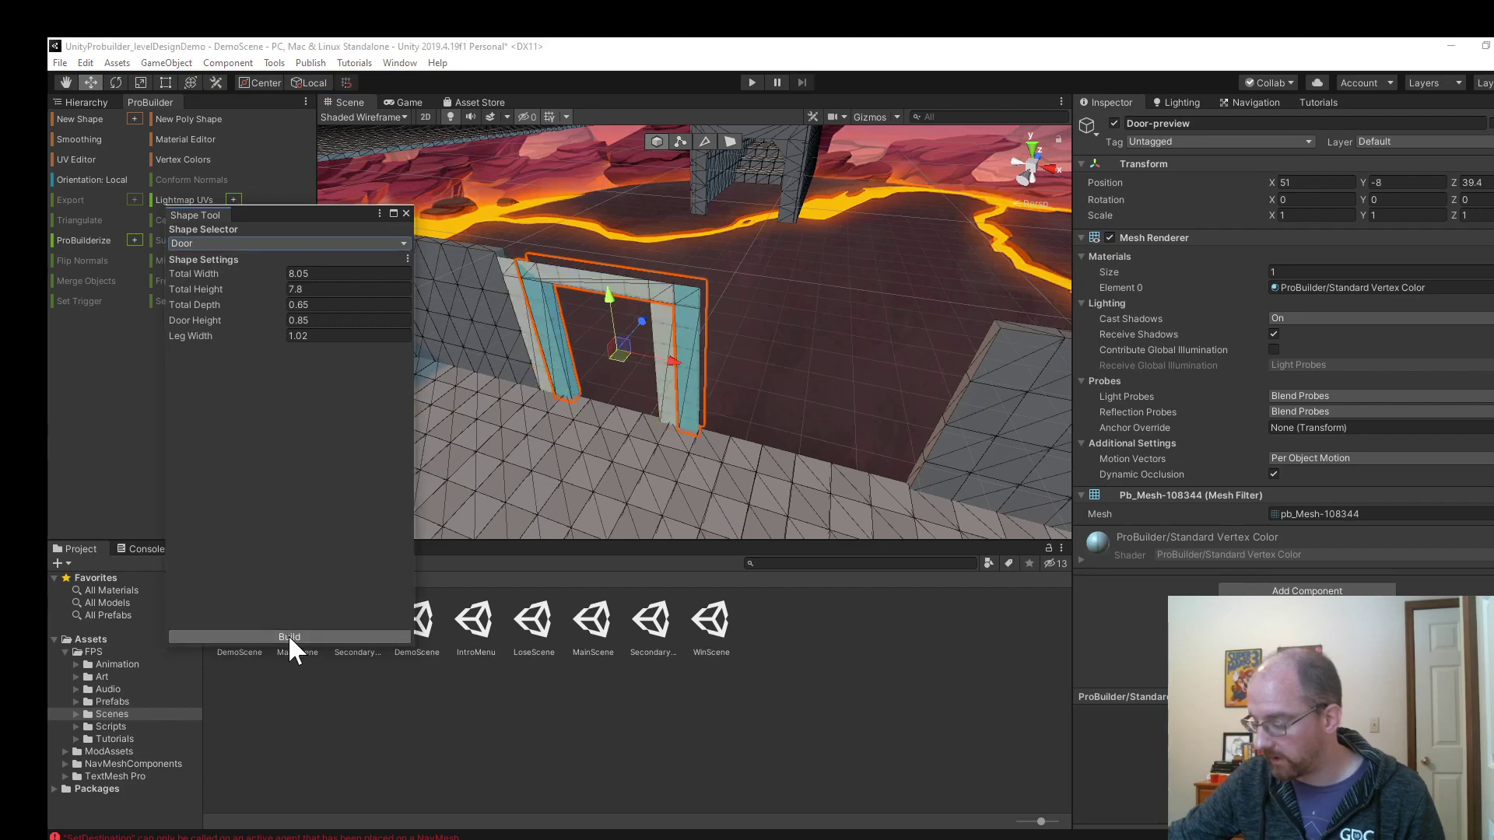
Move the second door preview across the lava ground to stand in front of the altar room's entrance.
middle_click_drag(510, 289, 560, 315)
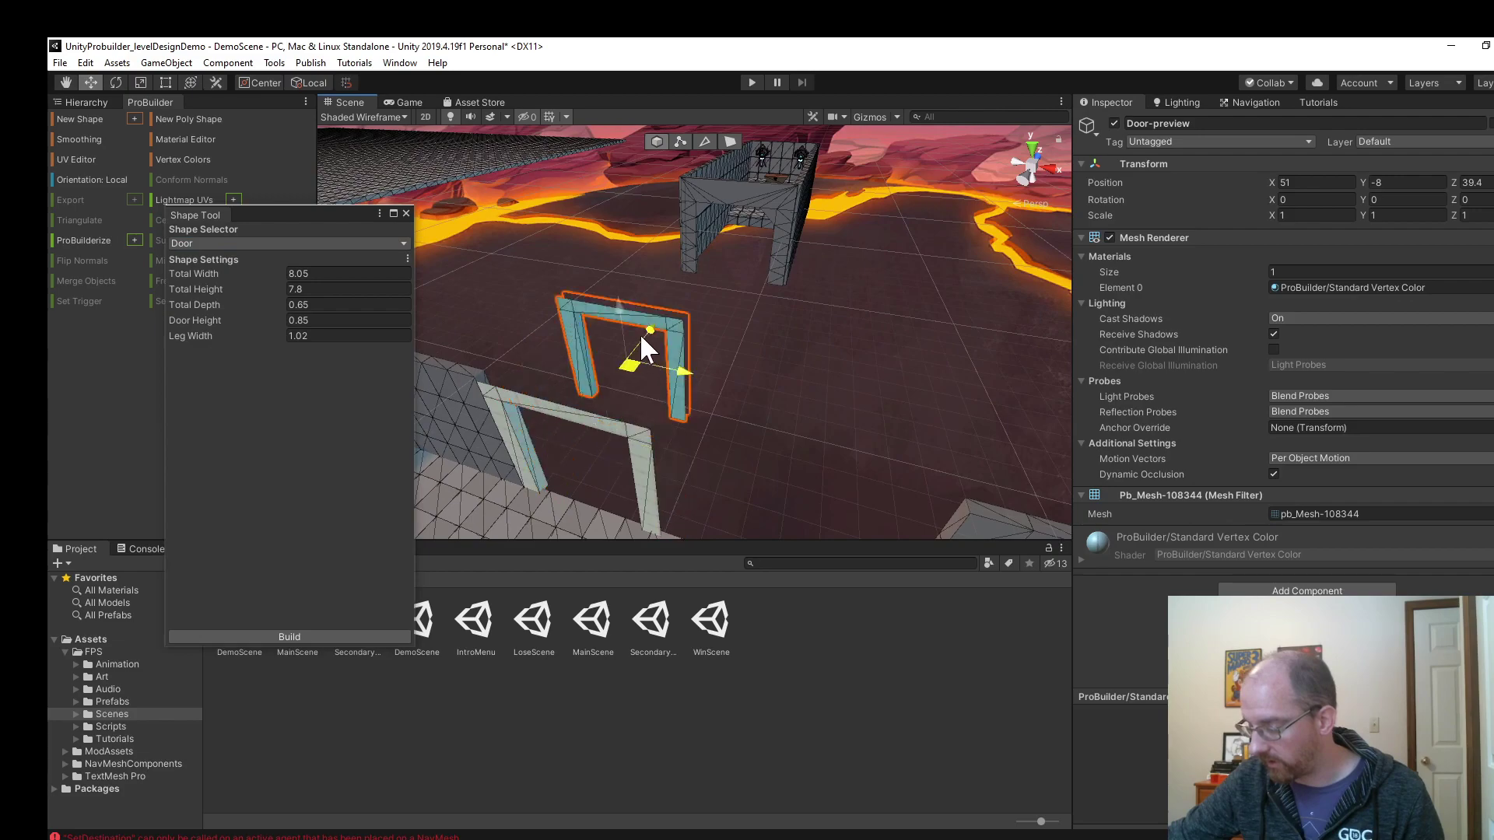
middle_click_drag(685, 311, 688, 347)
scroll(690, 342, "up", 6)
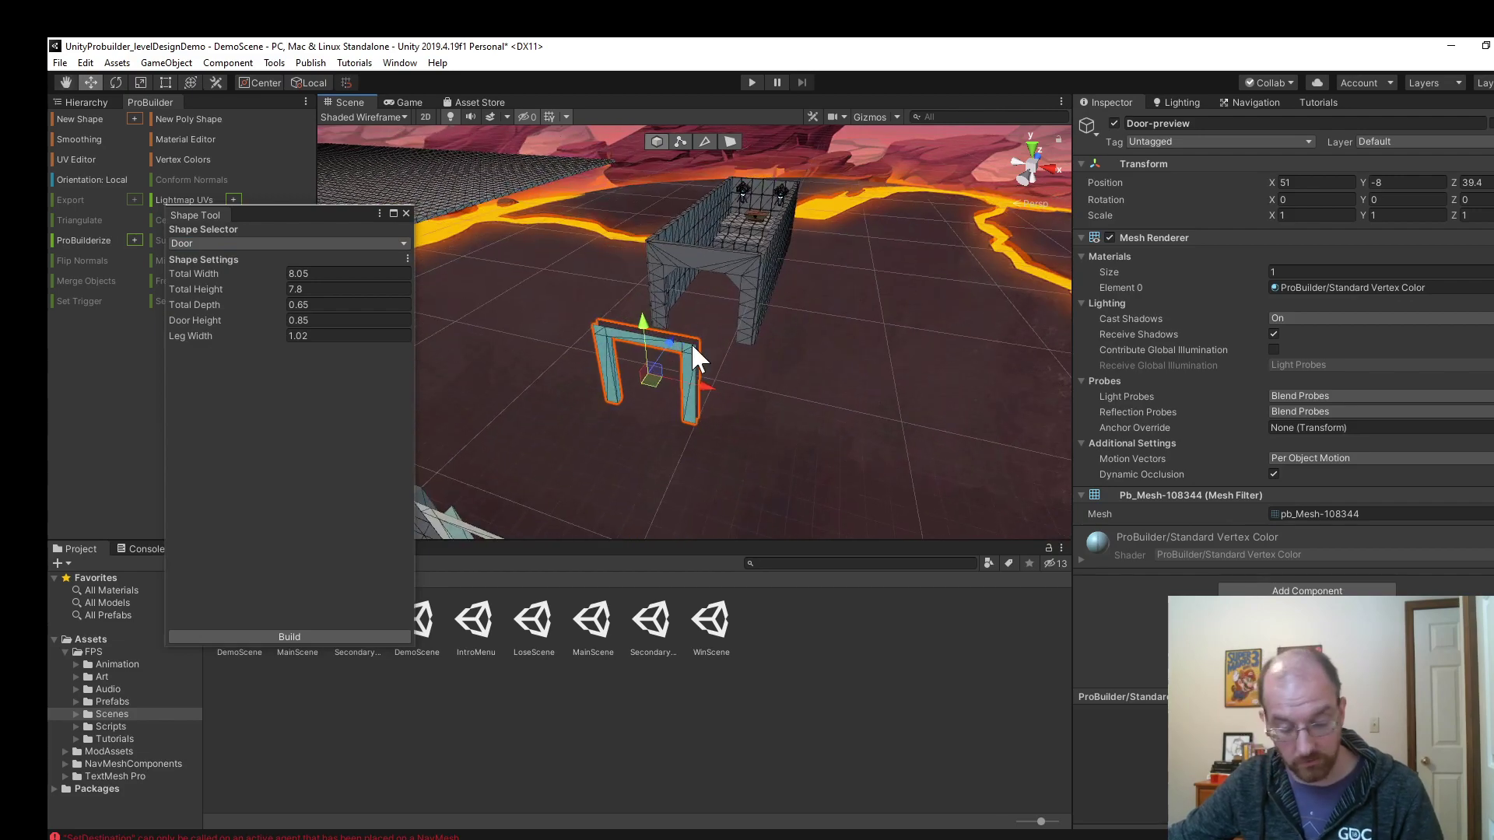
left_click_drag(728, 348, 657, 311, "alt")
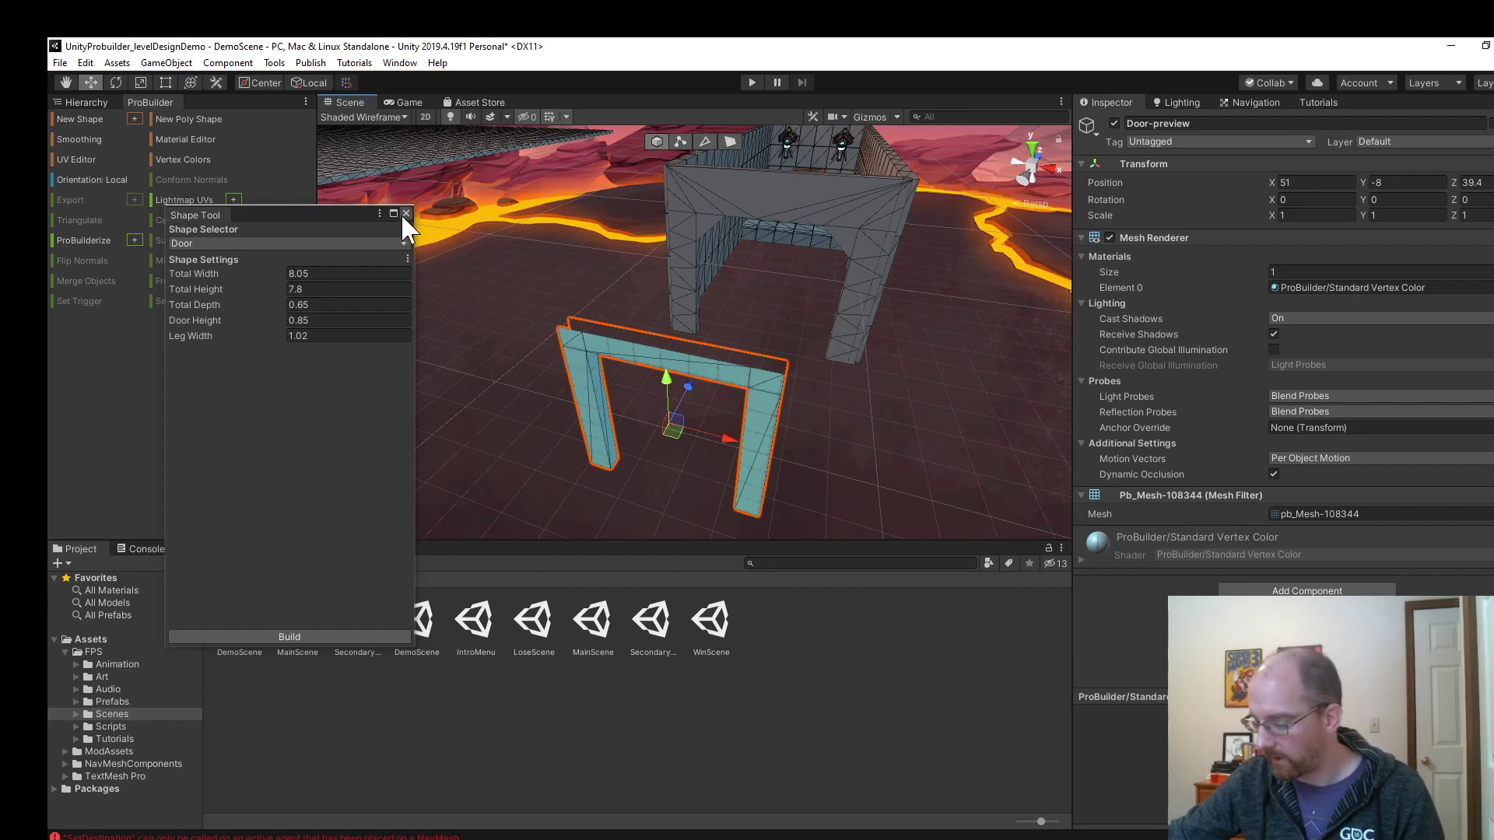
Try out a pipe preview with radius 0.7, height 5.52, thickness 0.22 and 8 sides, followed by an arch preview.
left_click(328, 242)
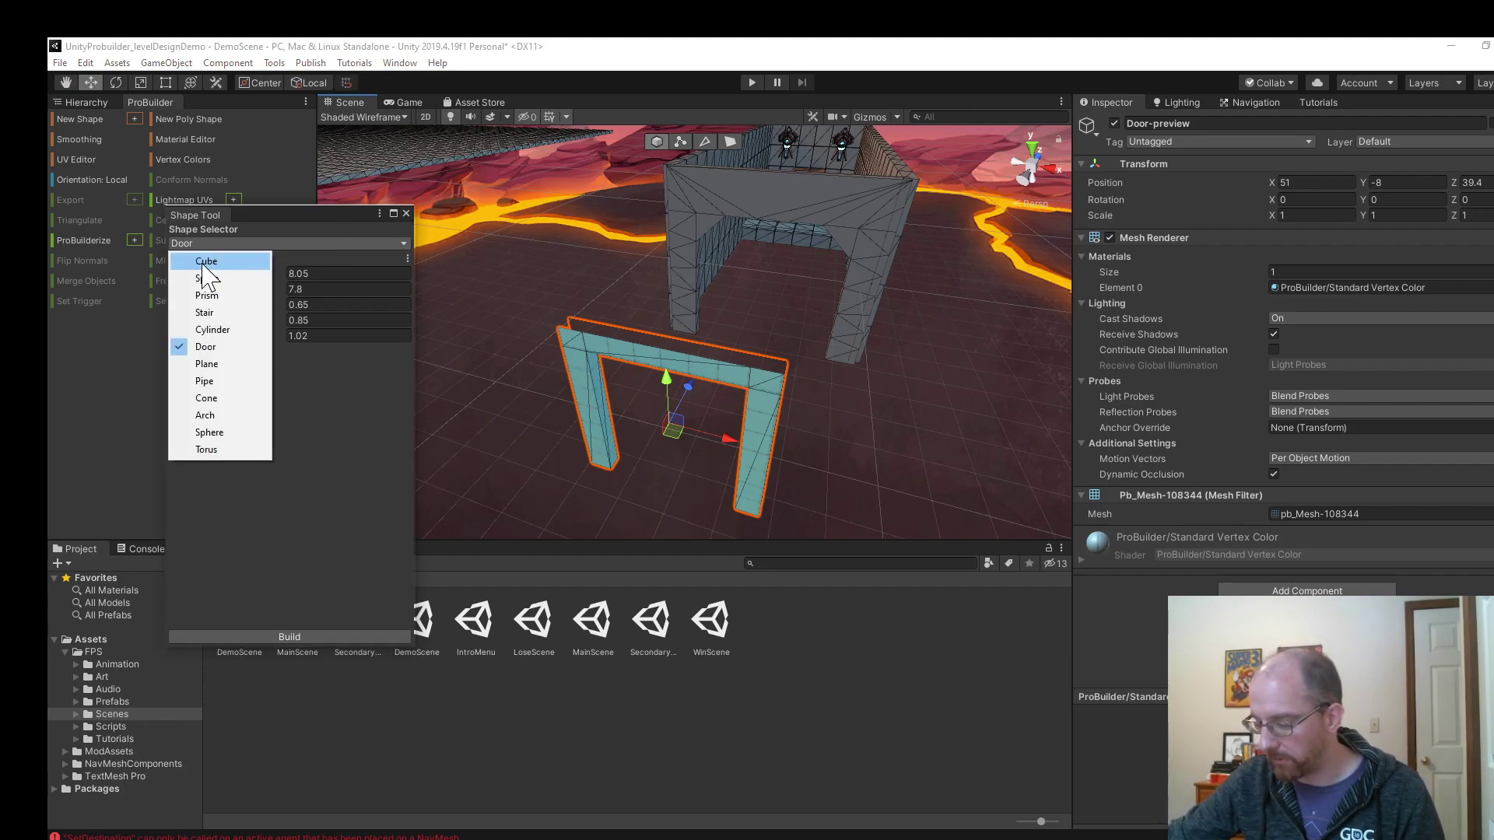
left_click(207, 383)
left_click(346, 335)
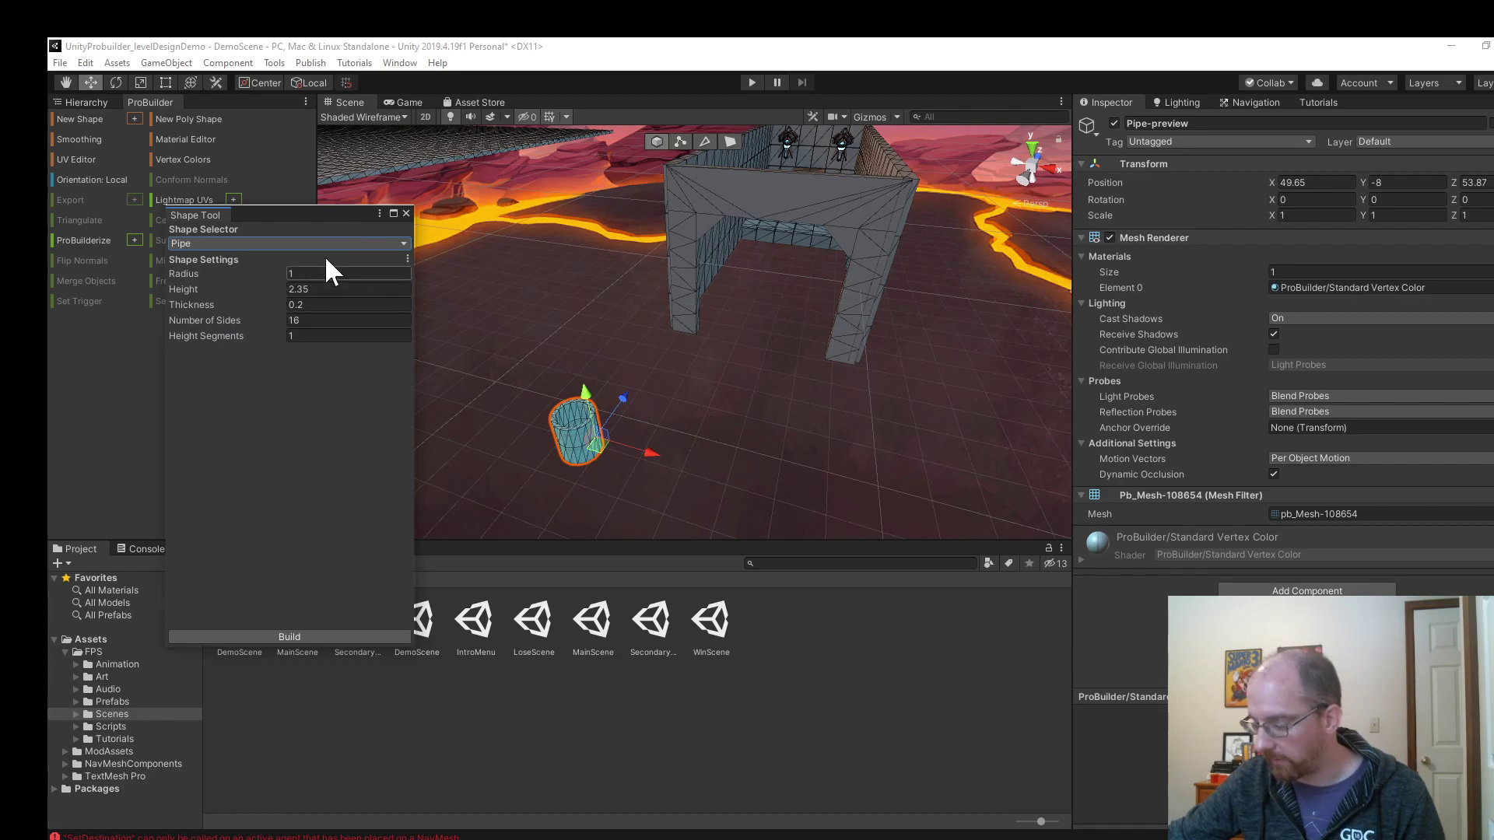
left_click_drag(264, 272, 350, 274)
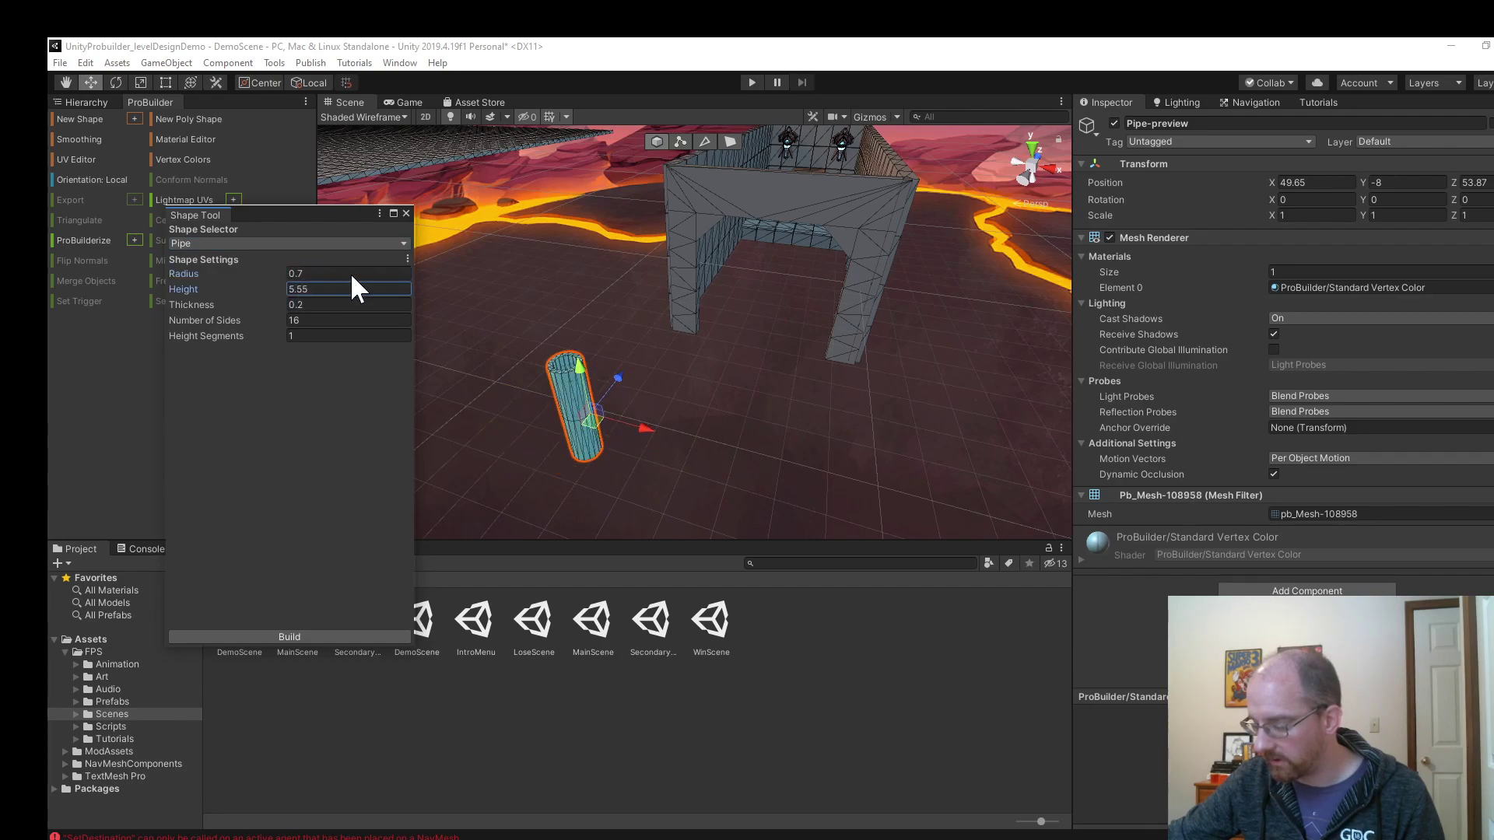
left_click_drag(268, 300, 250, 333)
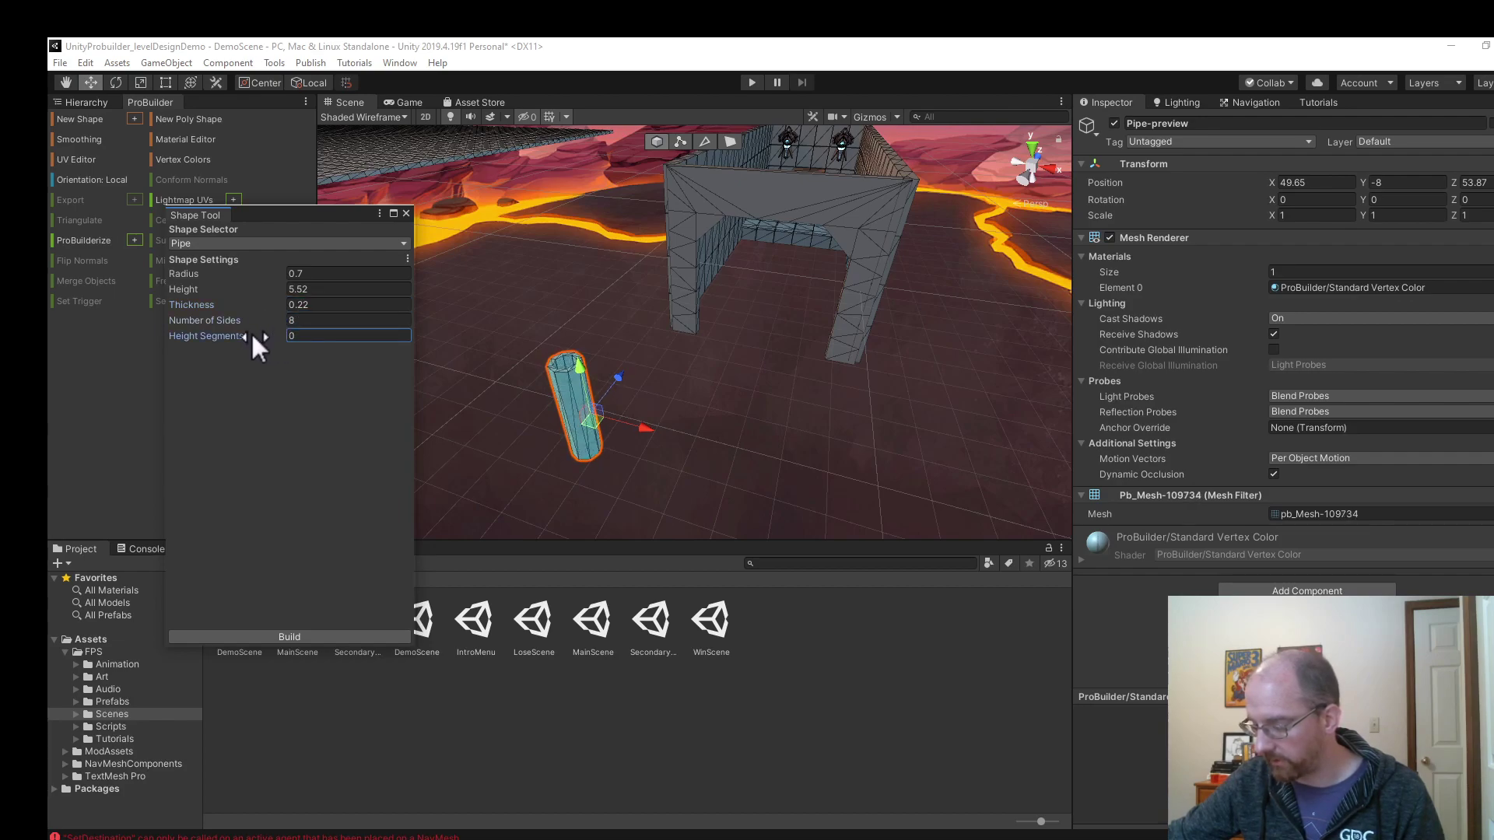
left_click(273, 245)
left_click(224, 414)
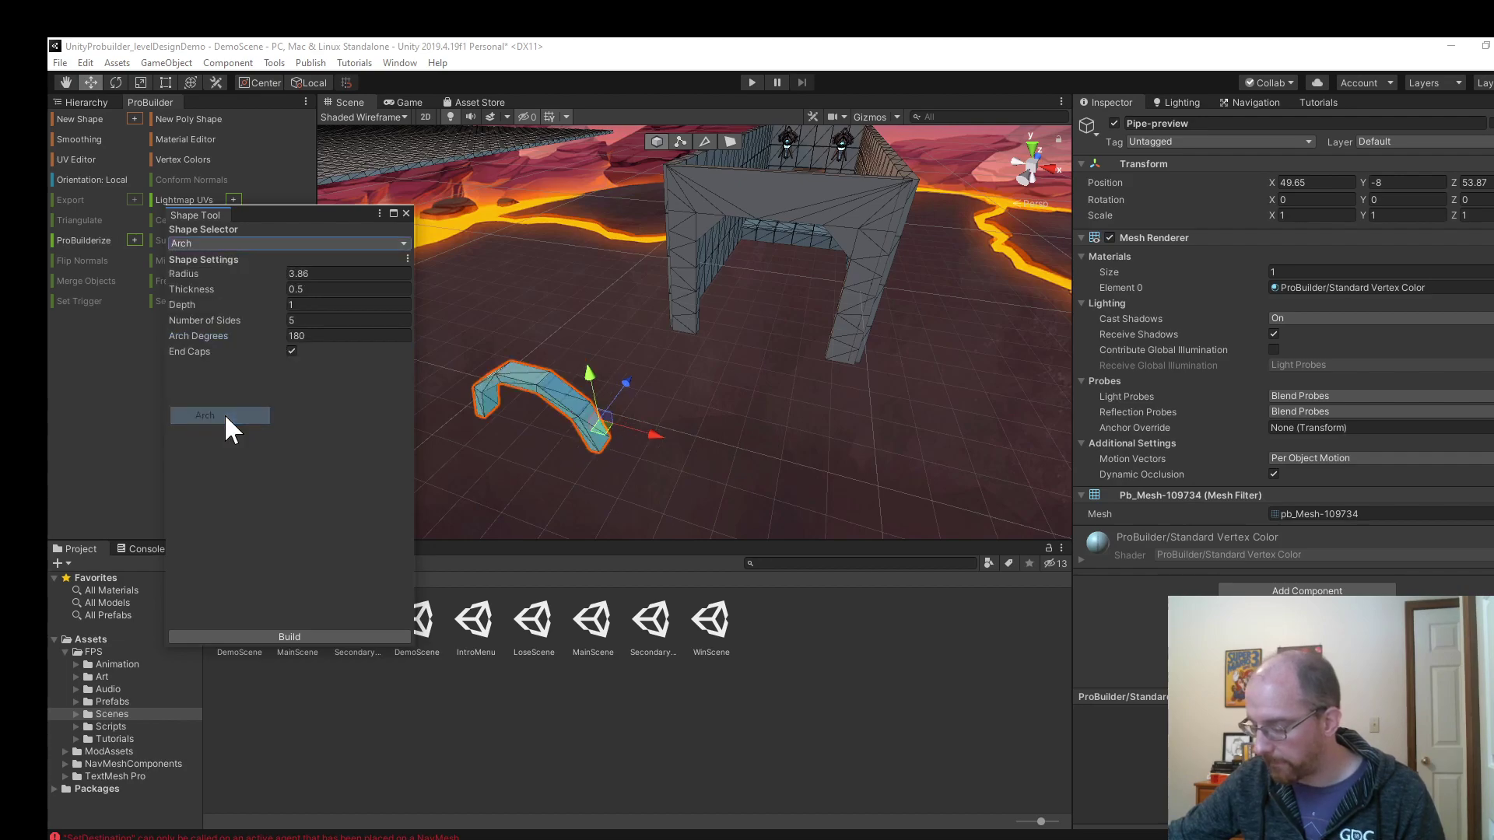
Switch the shape preview to a cube and place it inside the corridor against the wall at the foot of the steps.
left_click(258, 244)
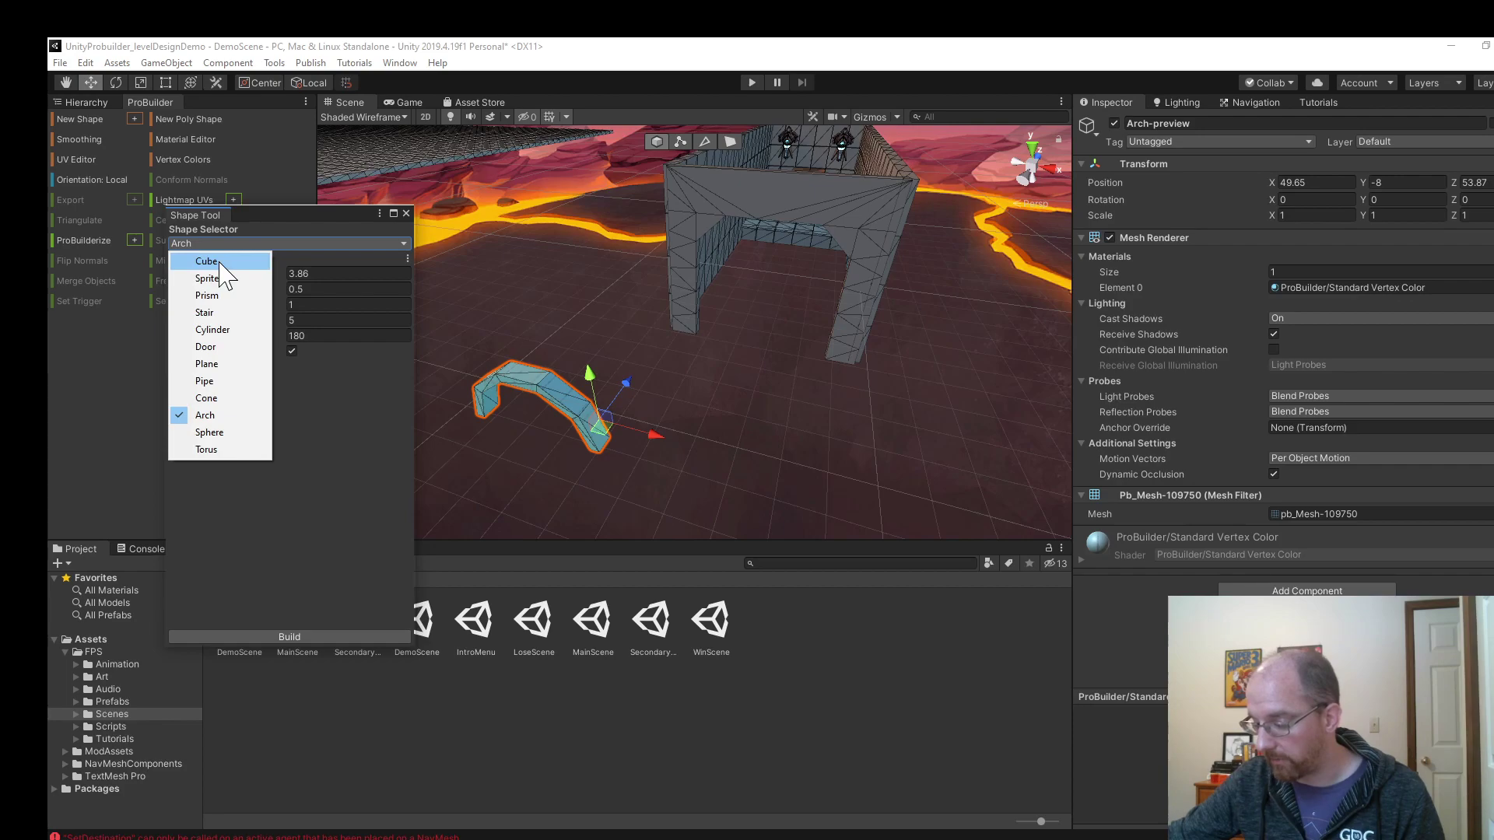
left_click(221, 261)
scroll(426, 375, "down", 2)
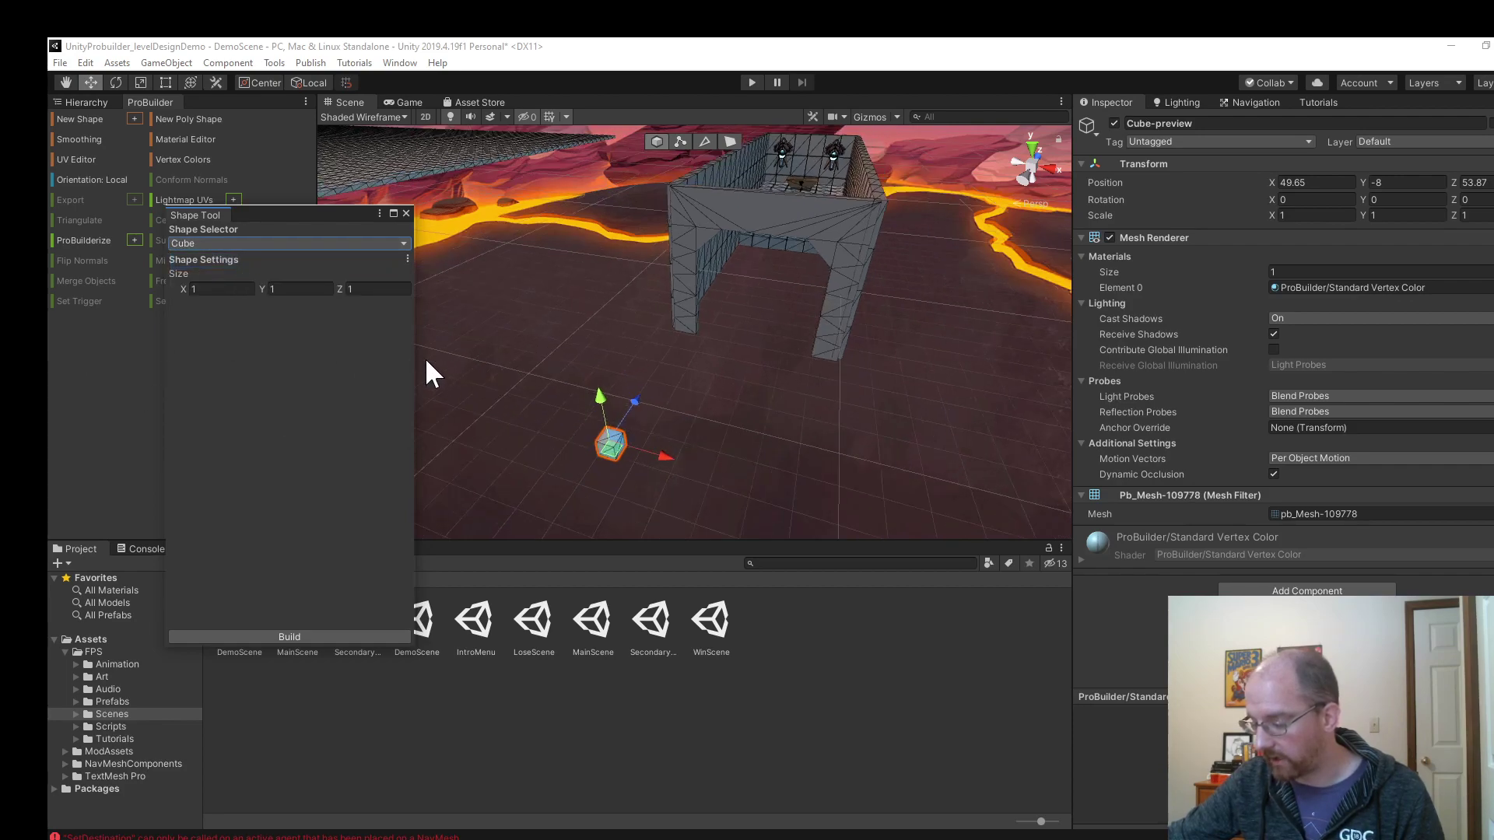
scroll(451, 352, "down", 2)
middle_click_drag(562, 302, 528, 320)
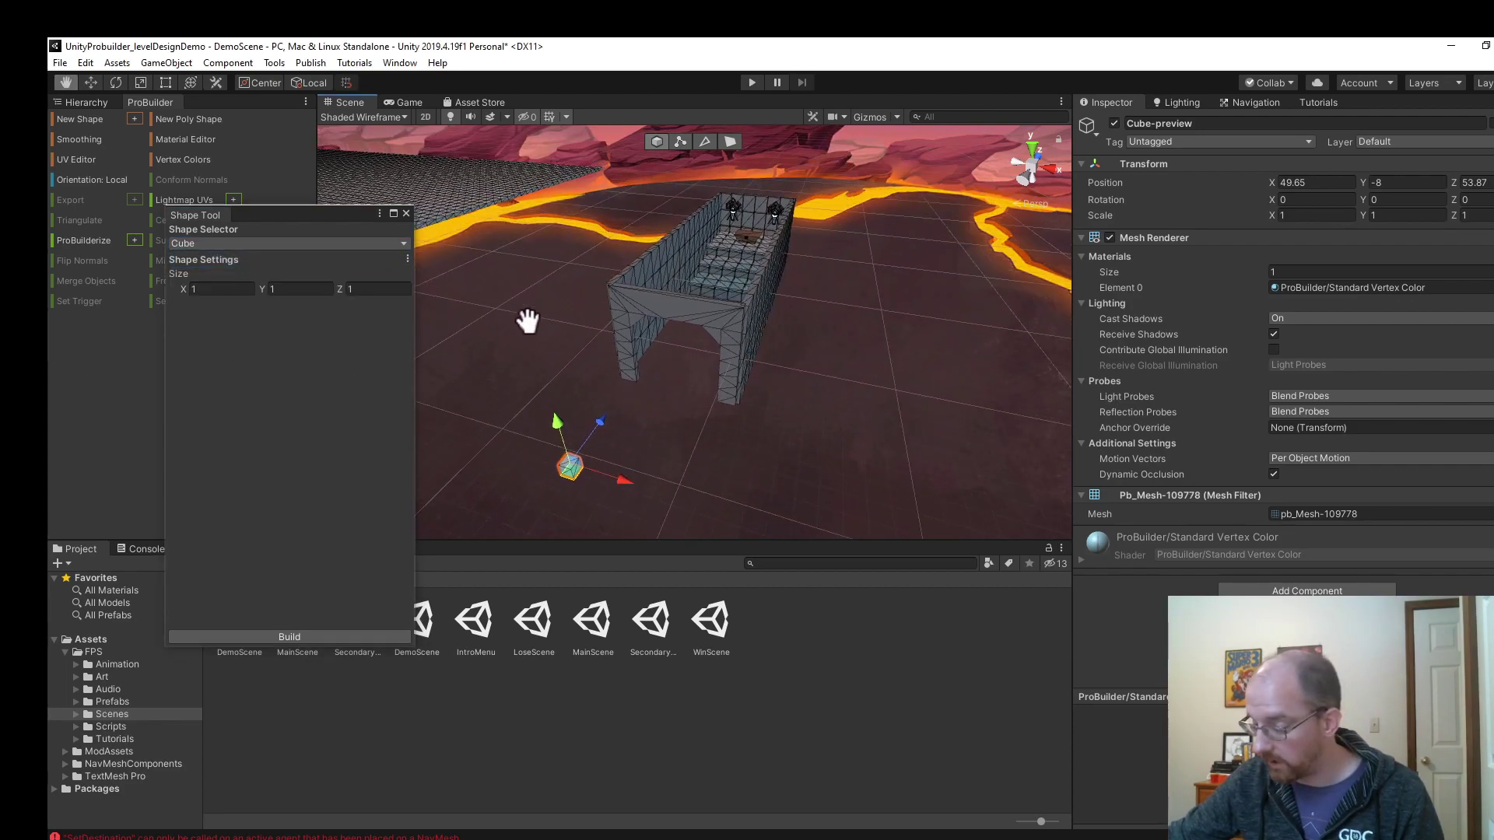
left_click_drag(567, 472, 696, 299)
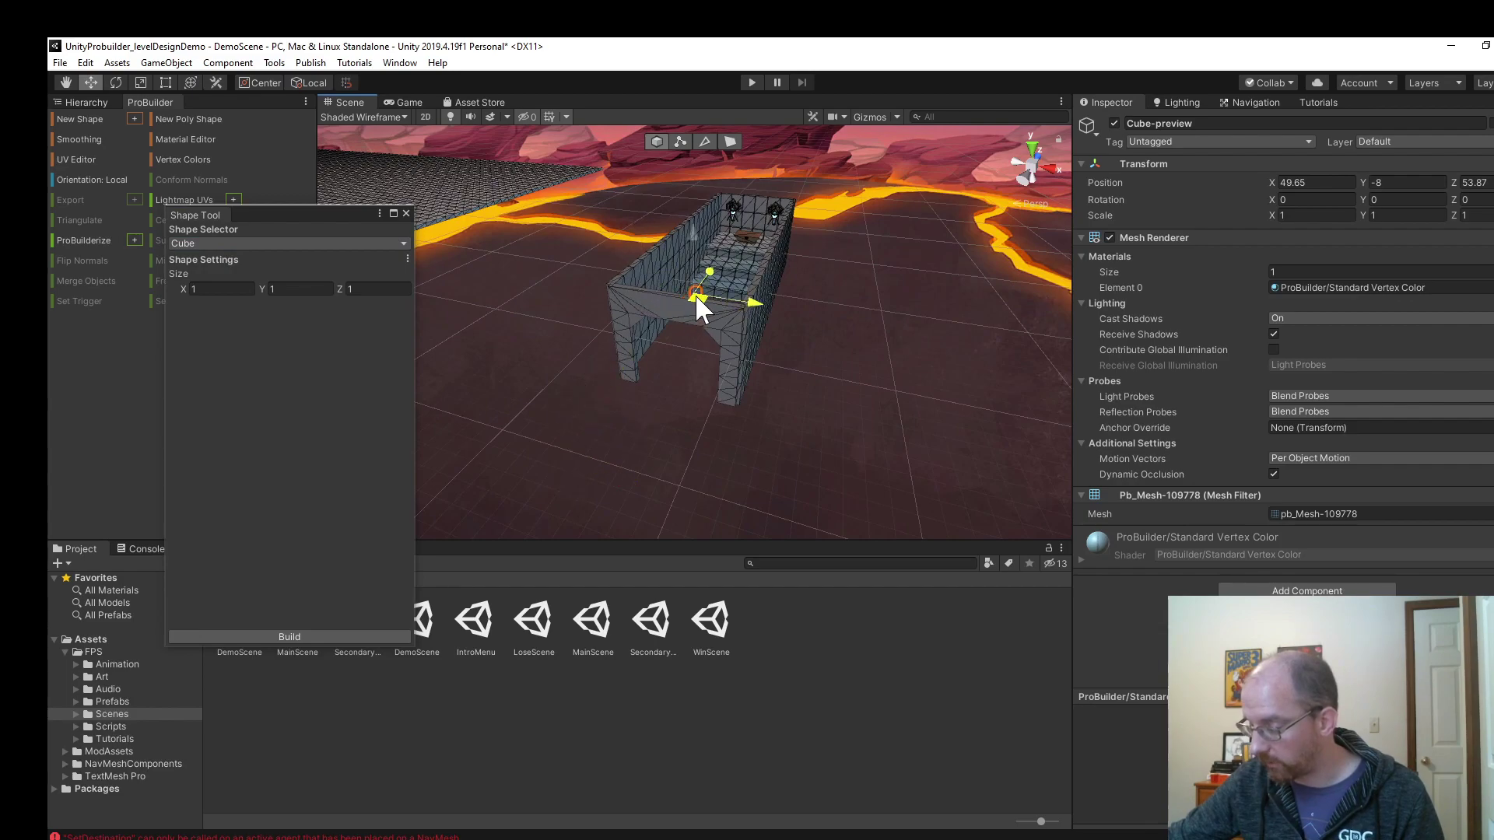
key("f")
scroll(689, 299, "down", 5)
left_click_drag(683, 296, 614, 339, "alt")
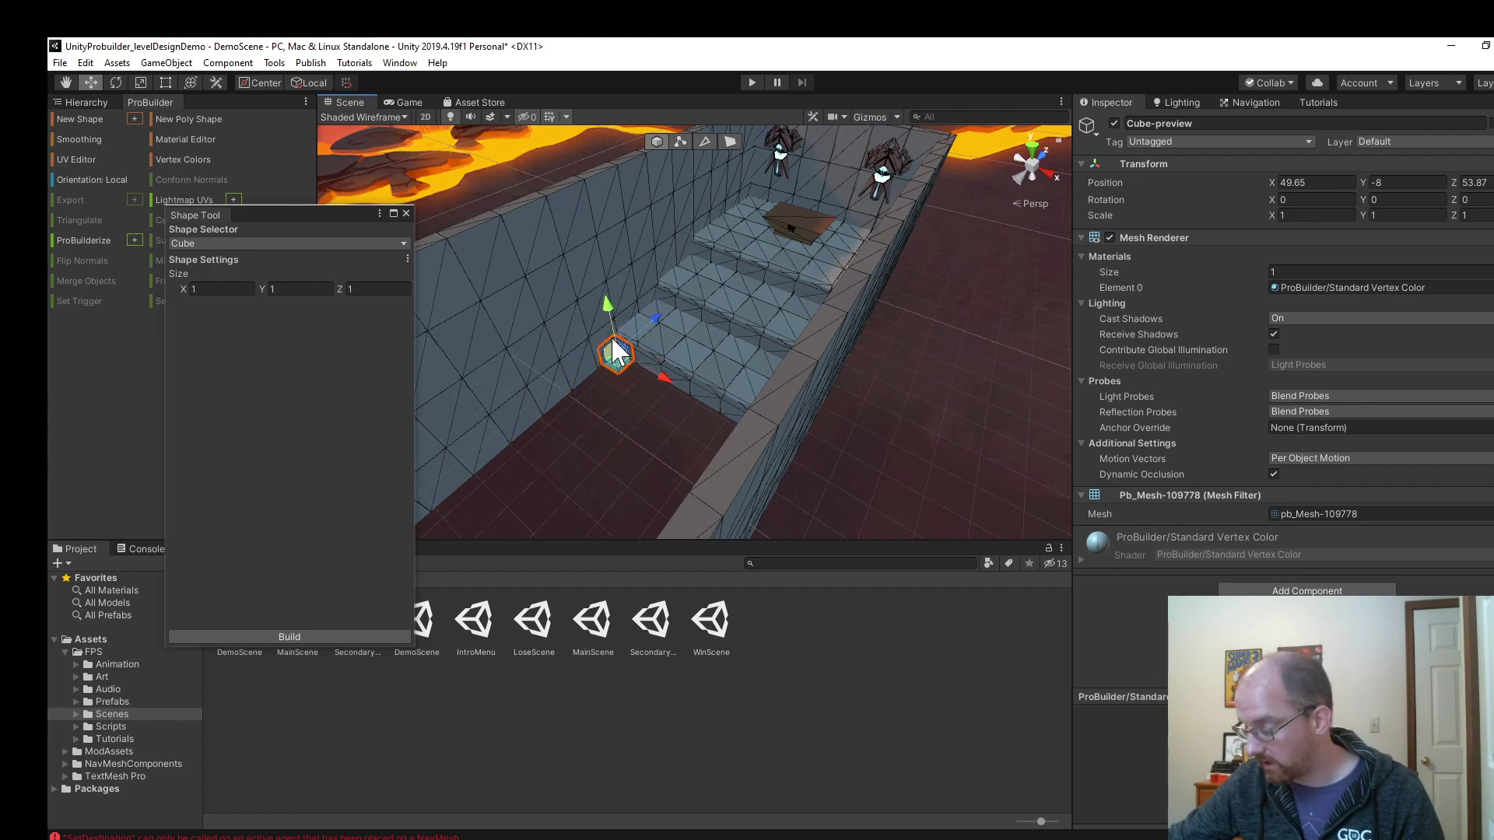
scroll(611, 335, "down", 5)
scroll(612, 335, "up", 4)
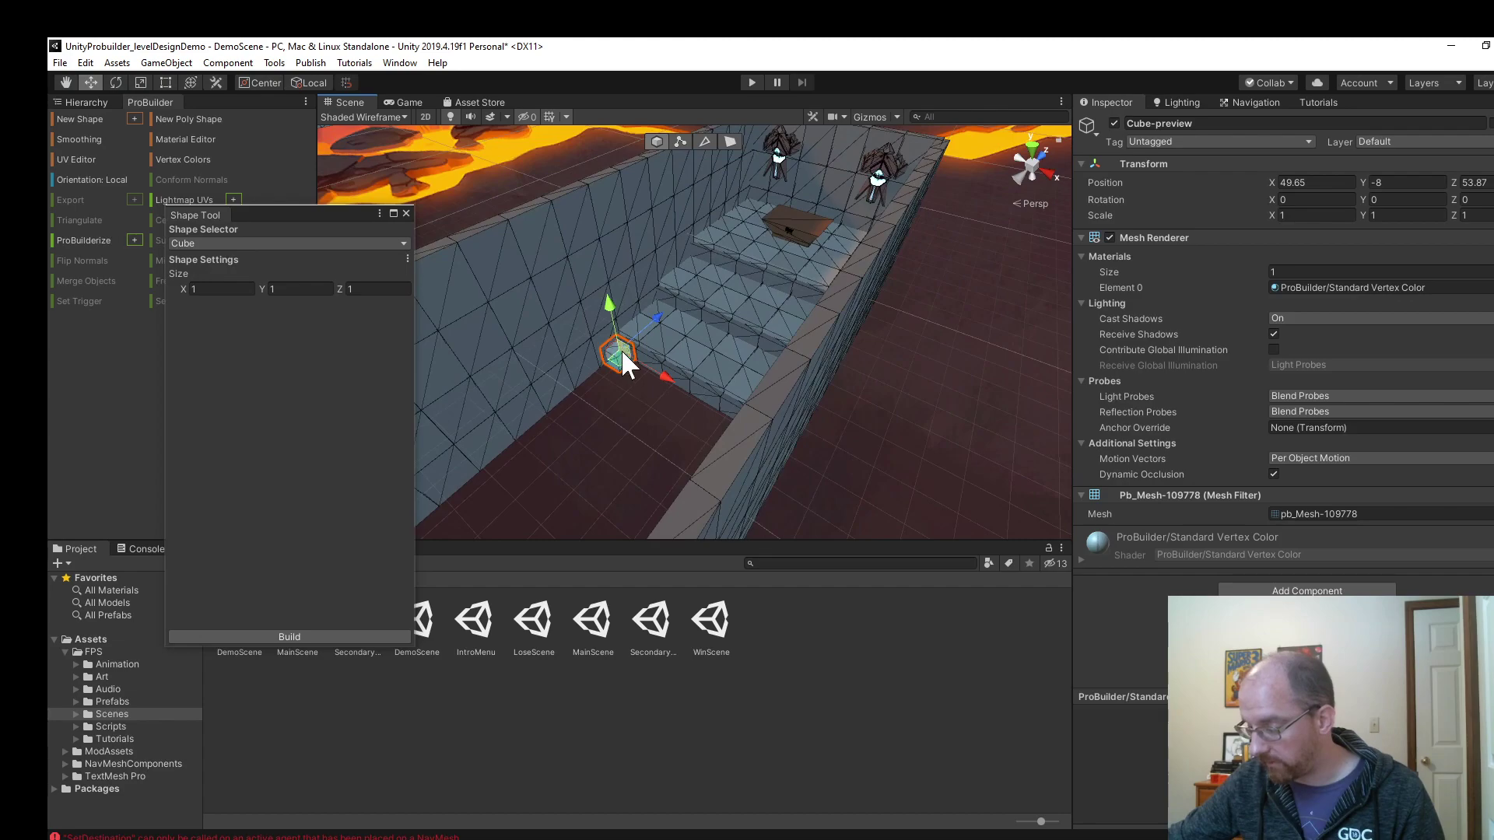
left_click_drag(694, 432, 541, 363, "alt")
scroll(543, 363, "up", 5)
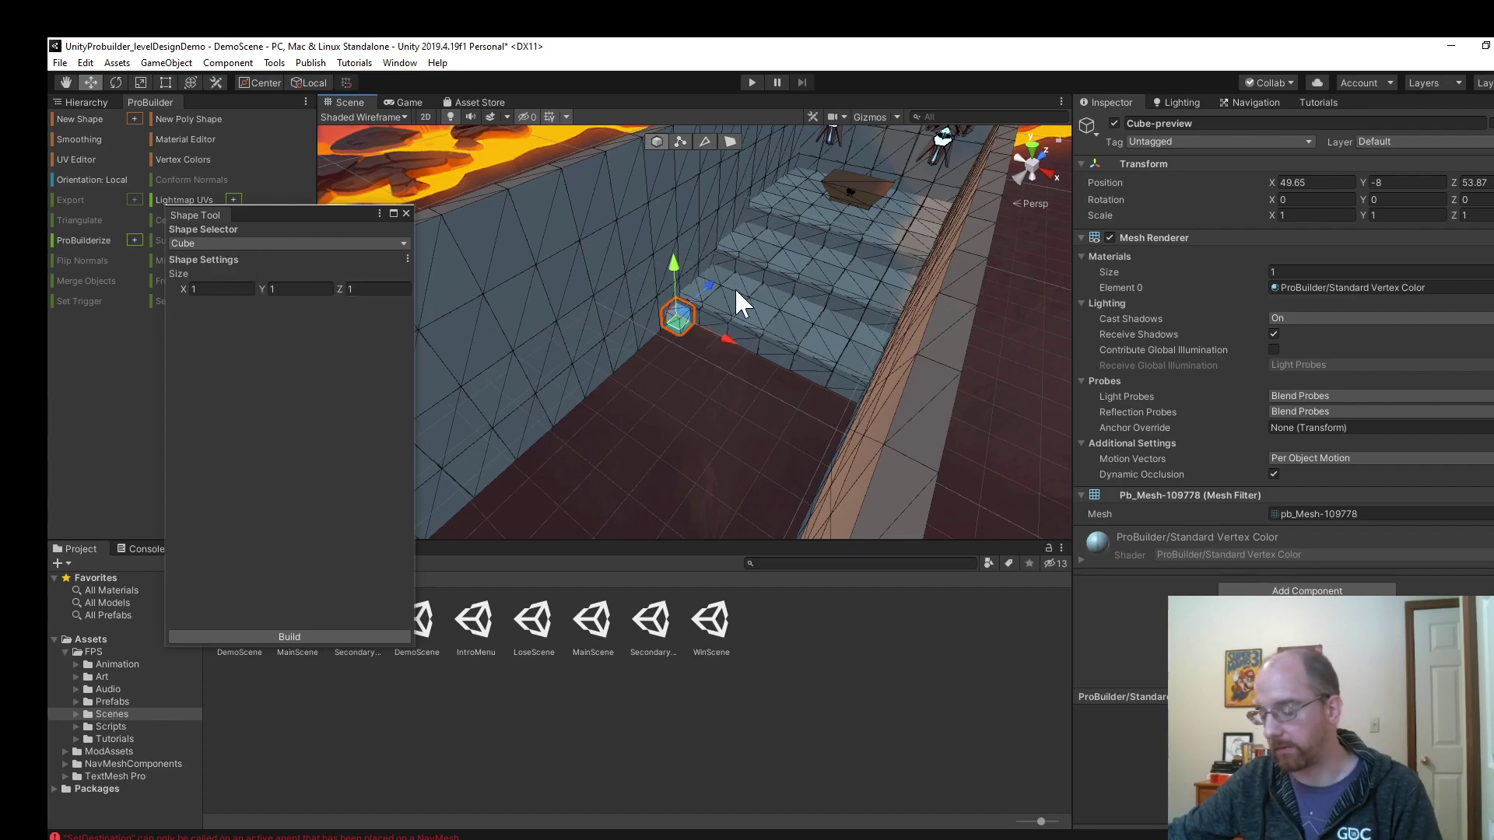
Lengthen the cube preview along the corridor wall to a Z size of 14.91.
left_click(221, 289)
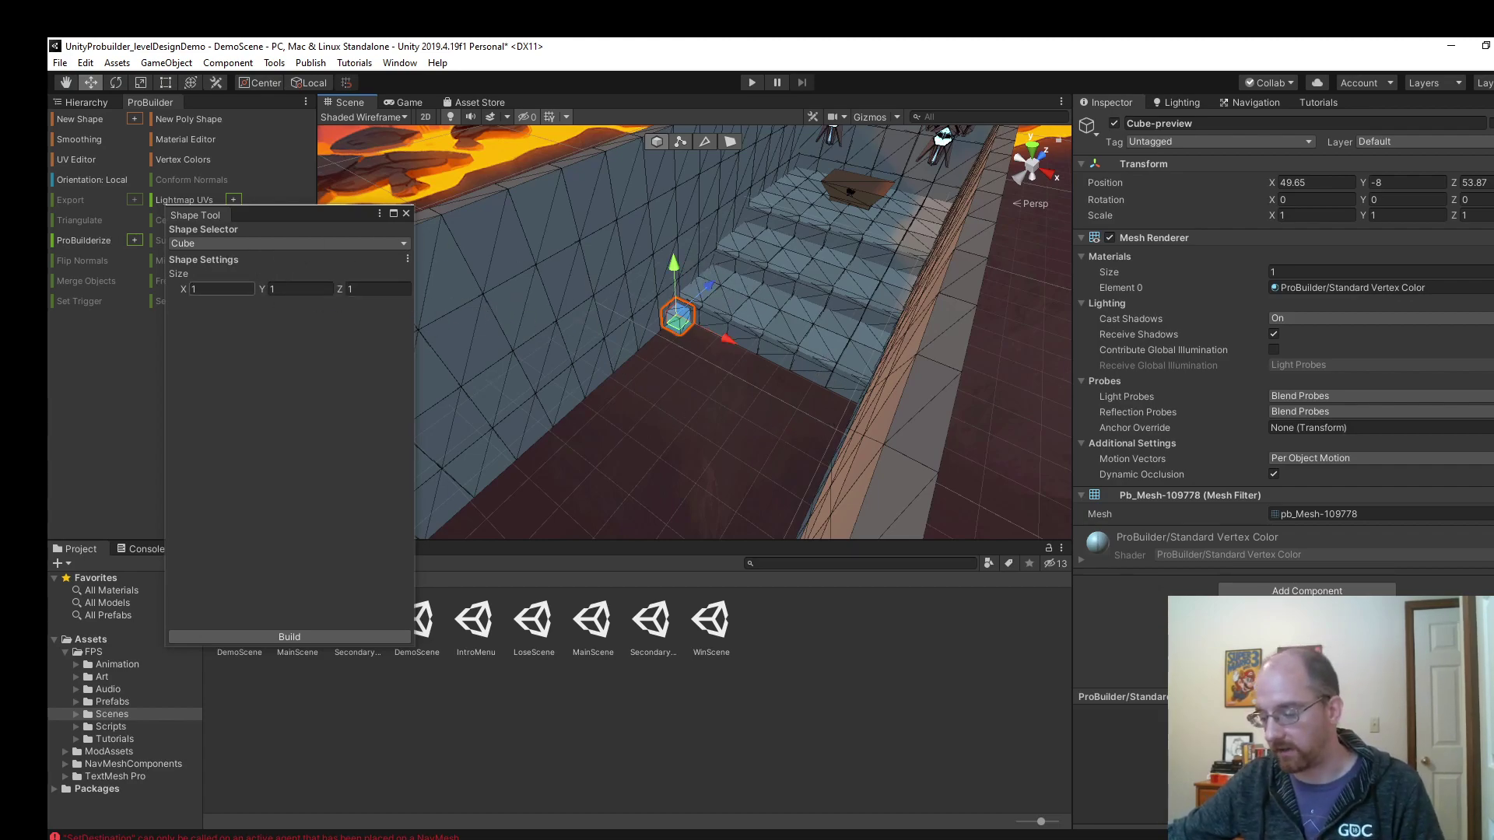
left_click_drag(336, 289, 611, 279)
middle_click_drag(729, 300, 707, 306)
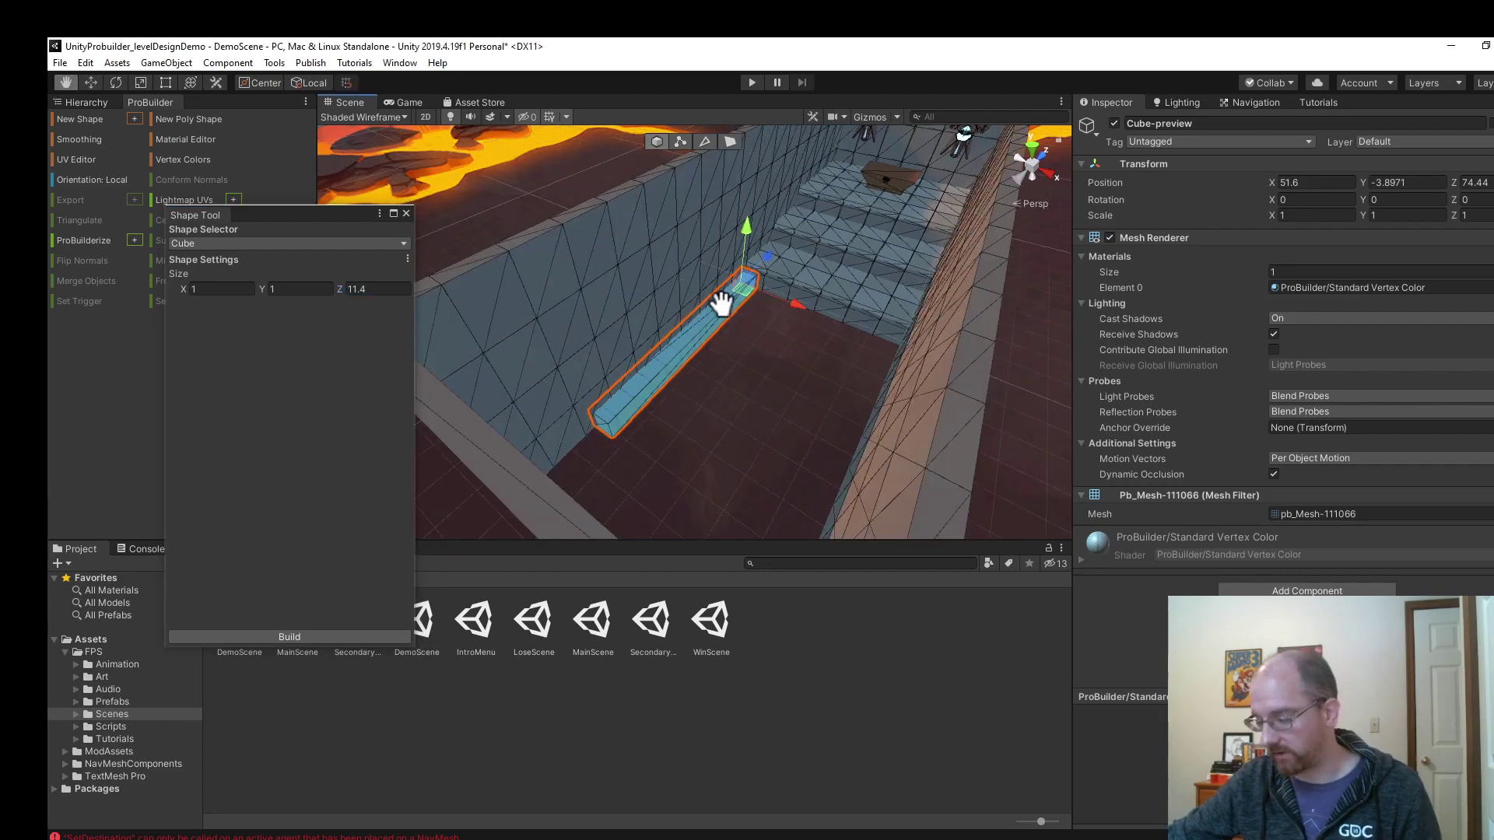
left_click_drag(707, 307, 680, 366, "alt")
middle_click_drag(680, 360, 703, 337)
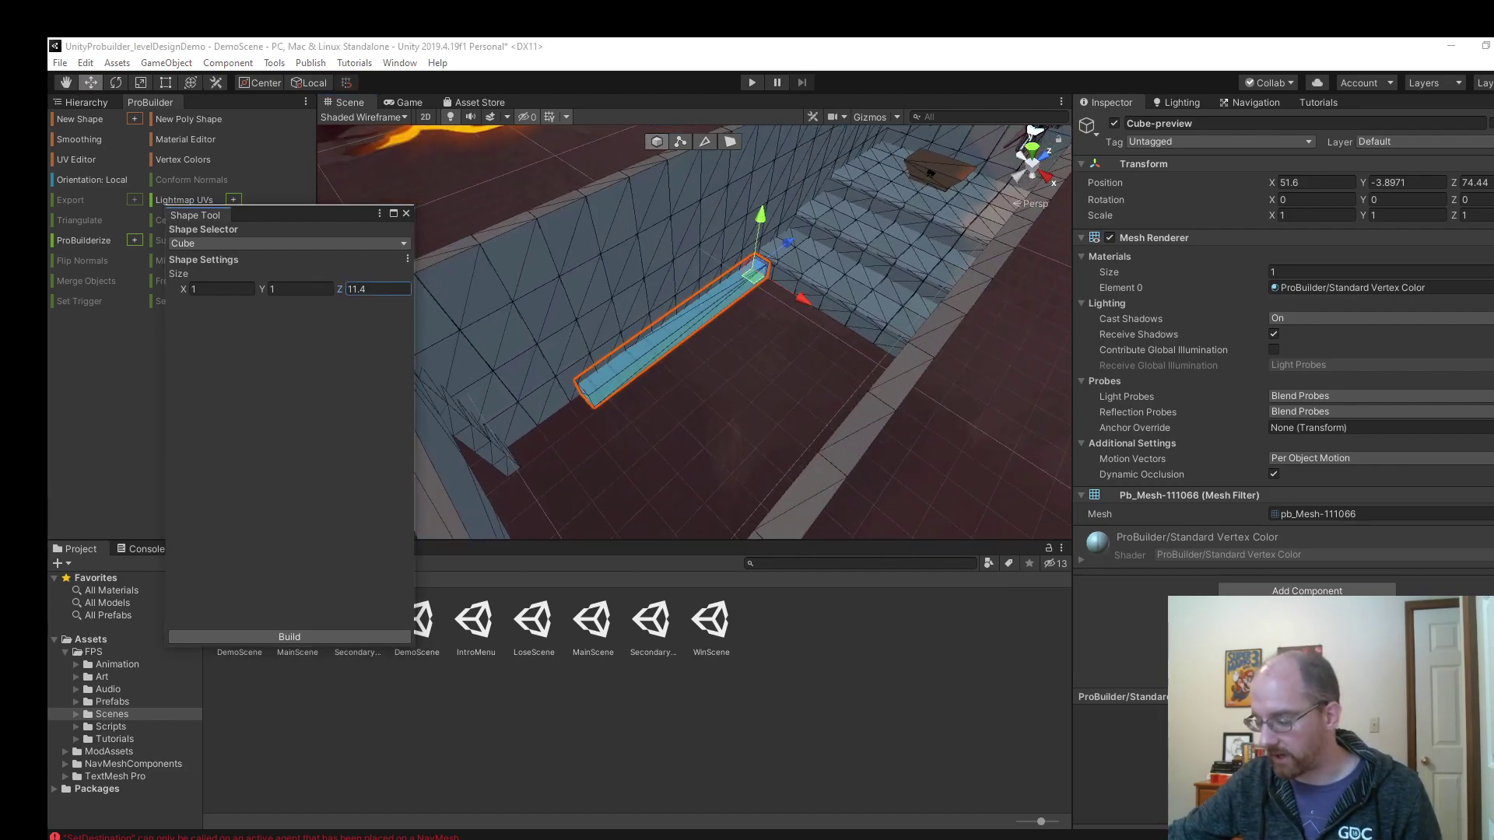
left_click_drag(338, 291, 431, 267)
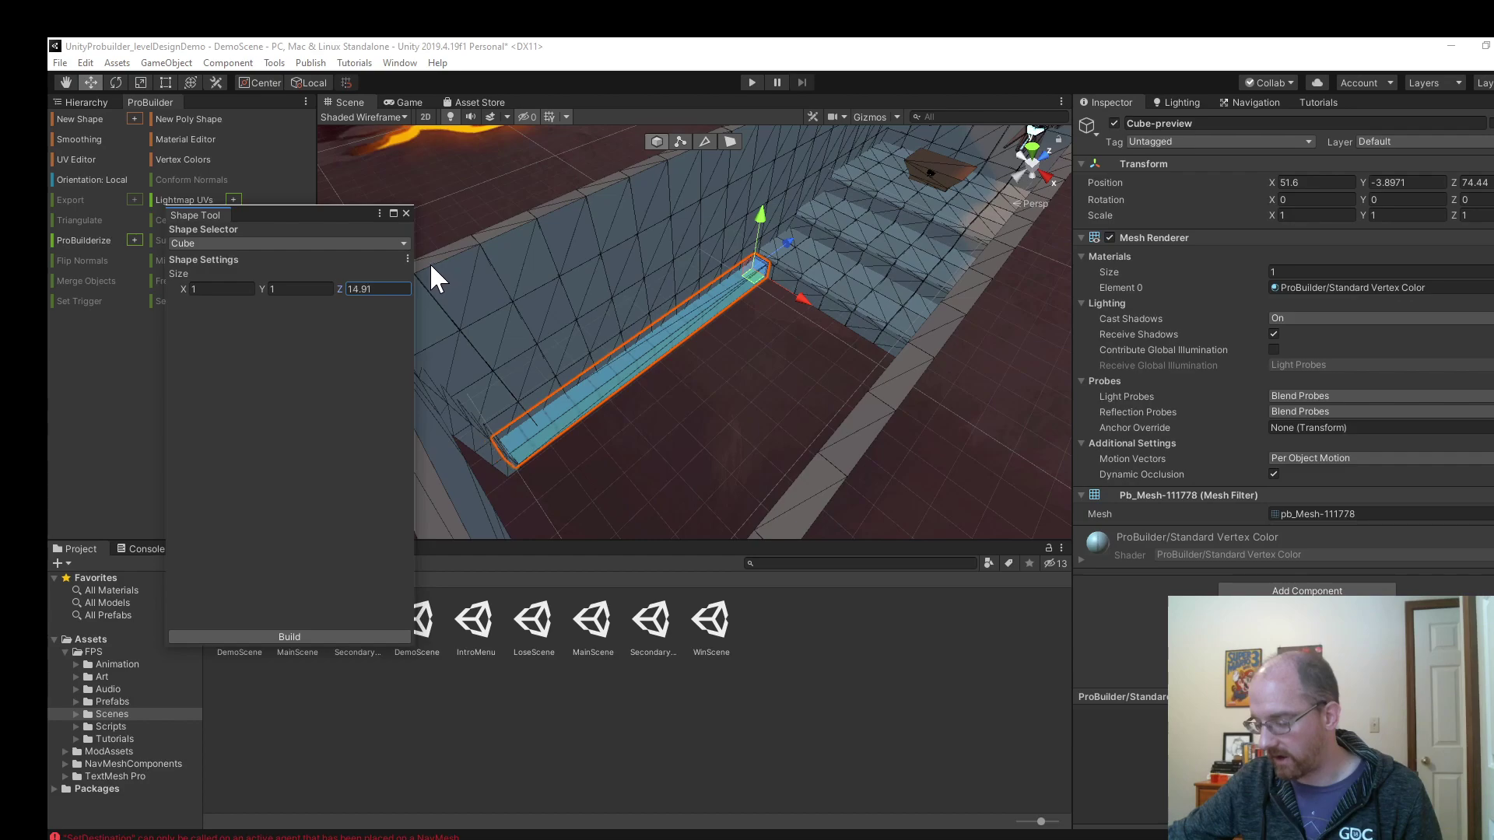
Set the cube's X size to 8.77 so it spans the corridor, and build it as the floor slab.
left_click(185, 288)
left_click_drag(185, 287, 372, 218)
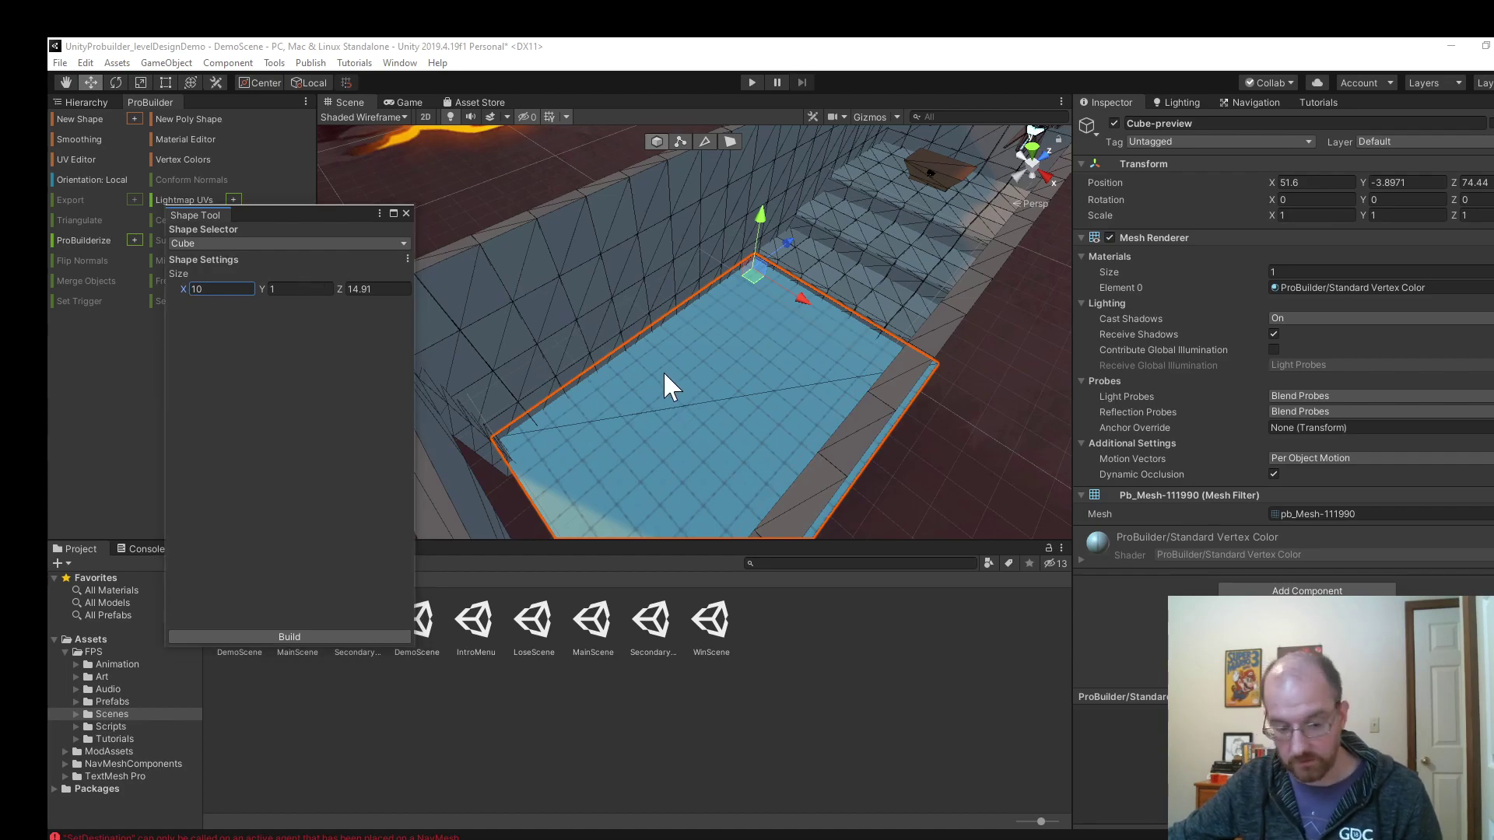
left_click(527, 50)
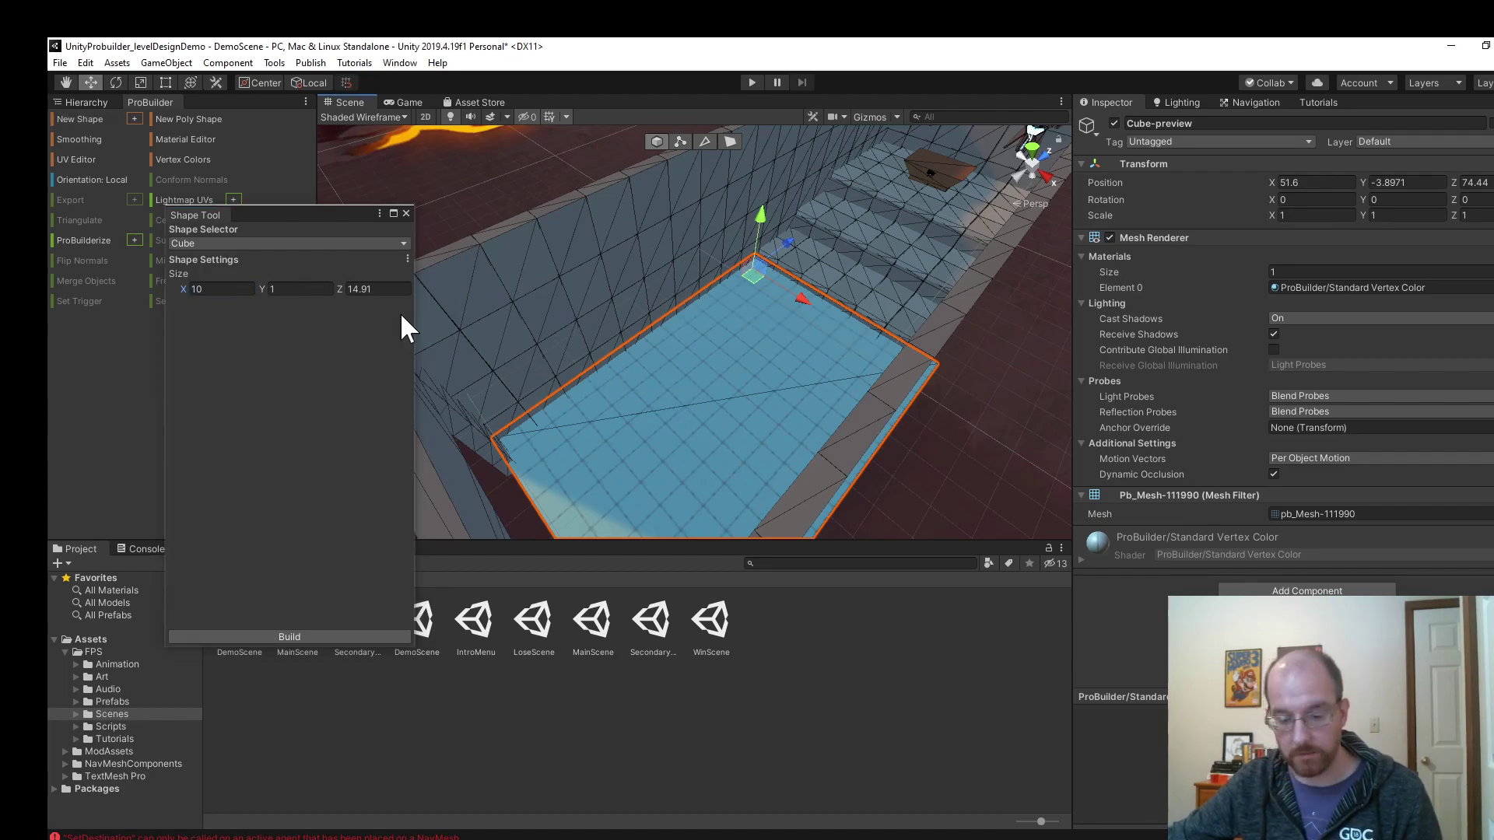
mouse_move(721, 433)
left_mouse_down("alt")
mouse_move(794, 427)
mouse_move(723, 420)
left_mouse_up("alt")
left_click_drag(185, 287, 151, 283)
left_click_drag(683, 343, 683, 387, "alt")
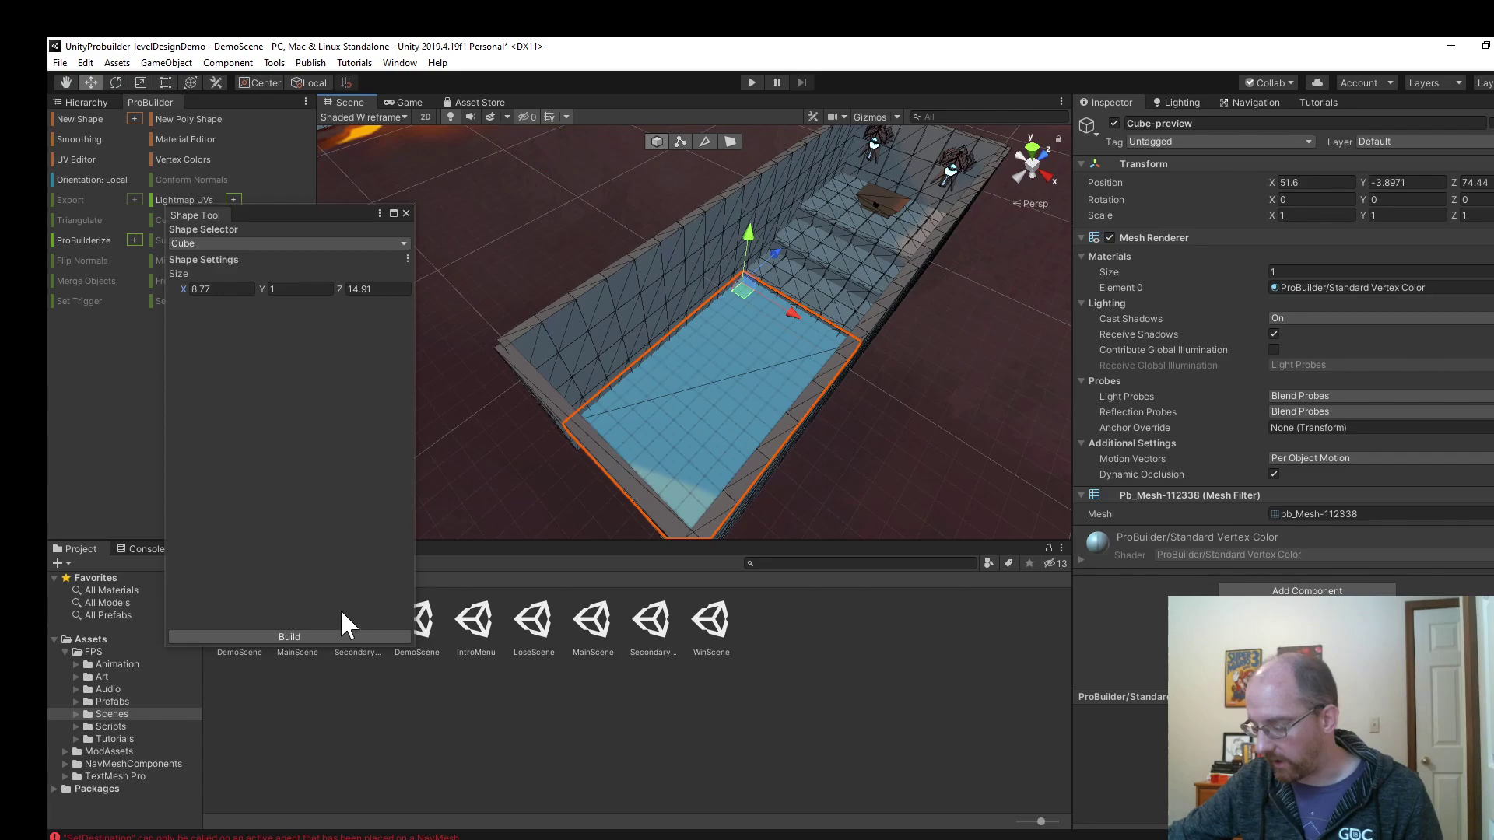
left_click(319, 636)
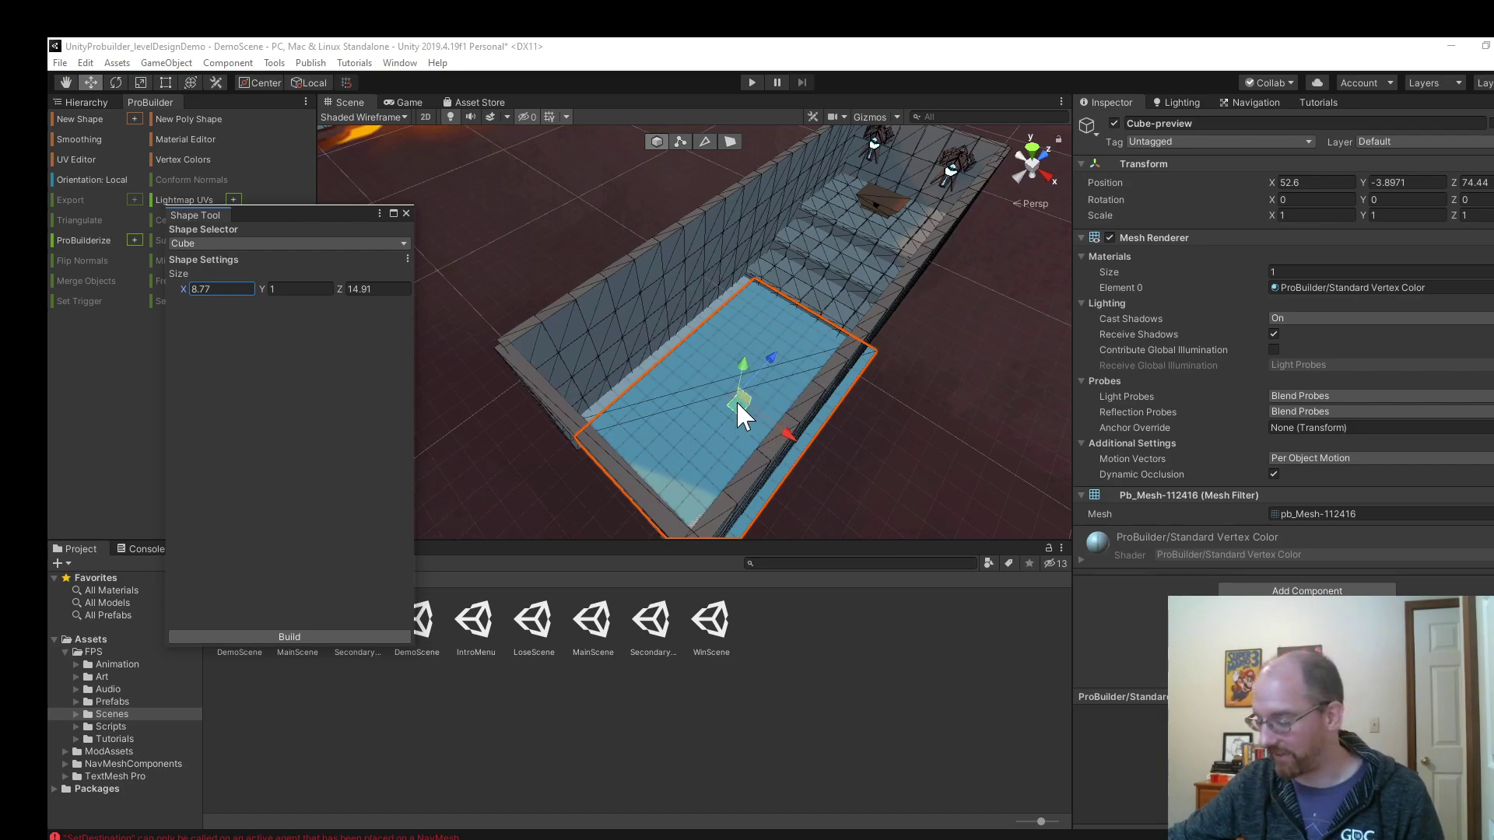
Move the new cube preview toward the corridor's entrance and change its shape to an arch.
left_click_drag(747, 413, 610, 460)
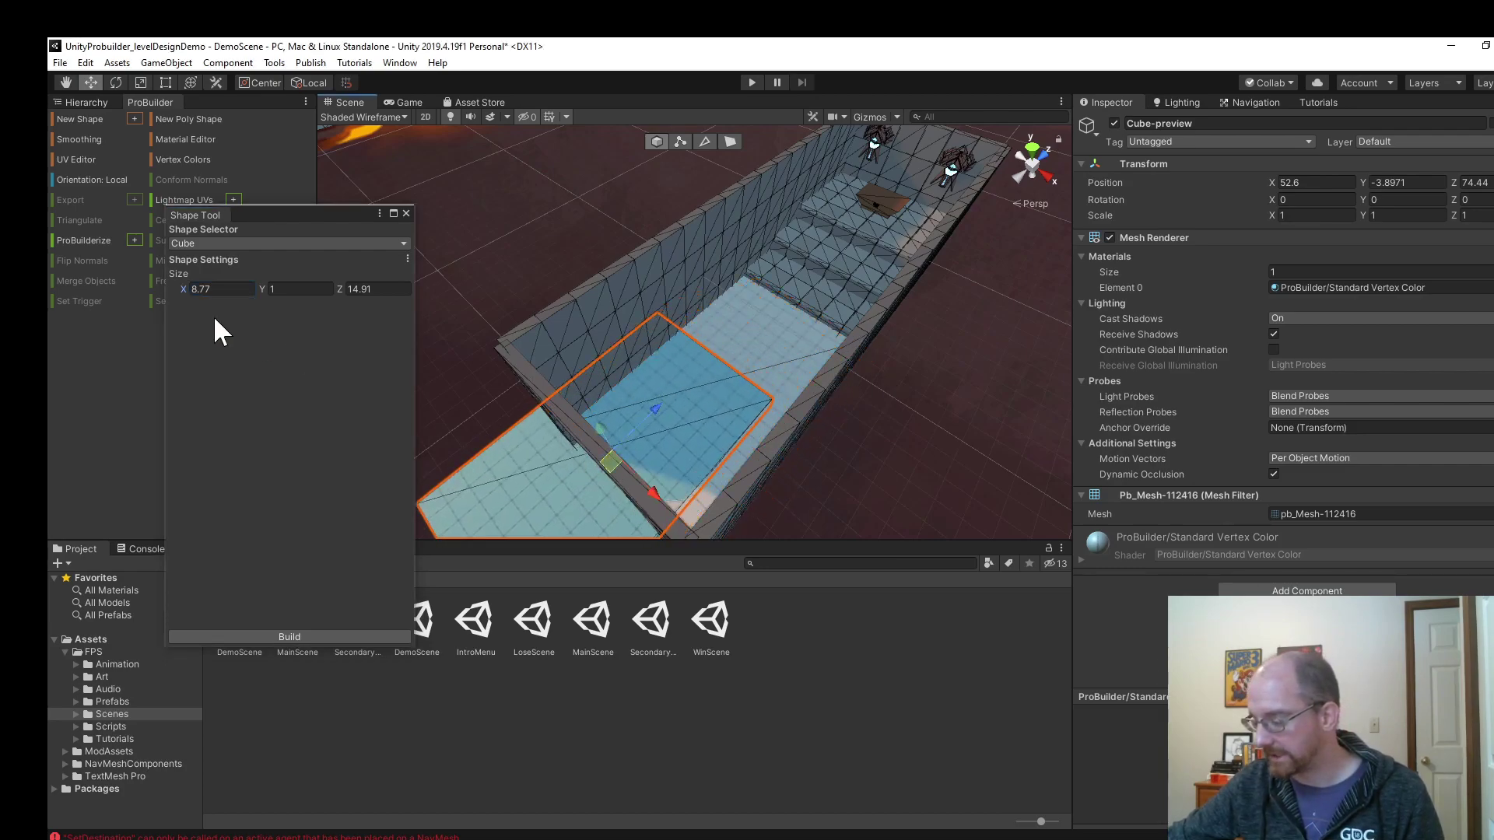
left_click(227, 245)
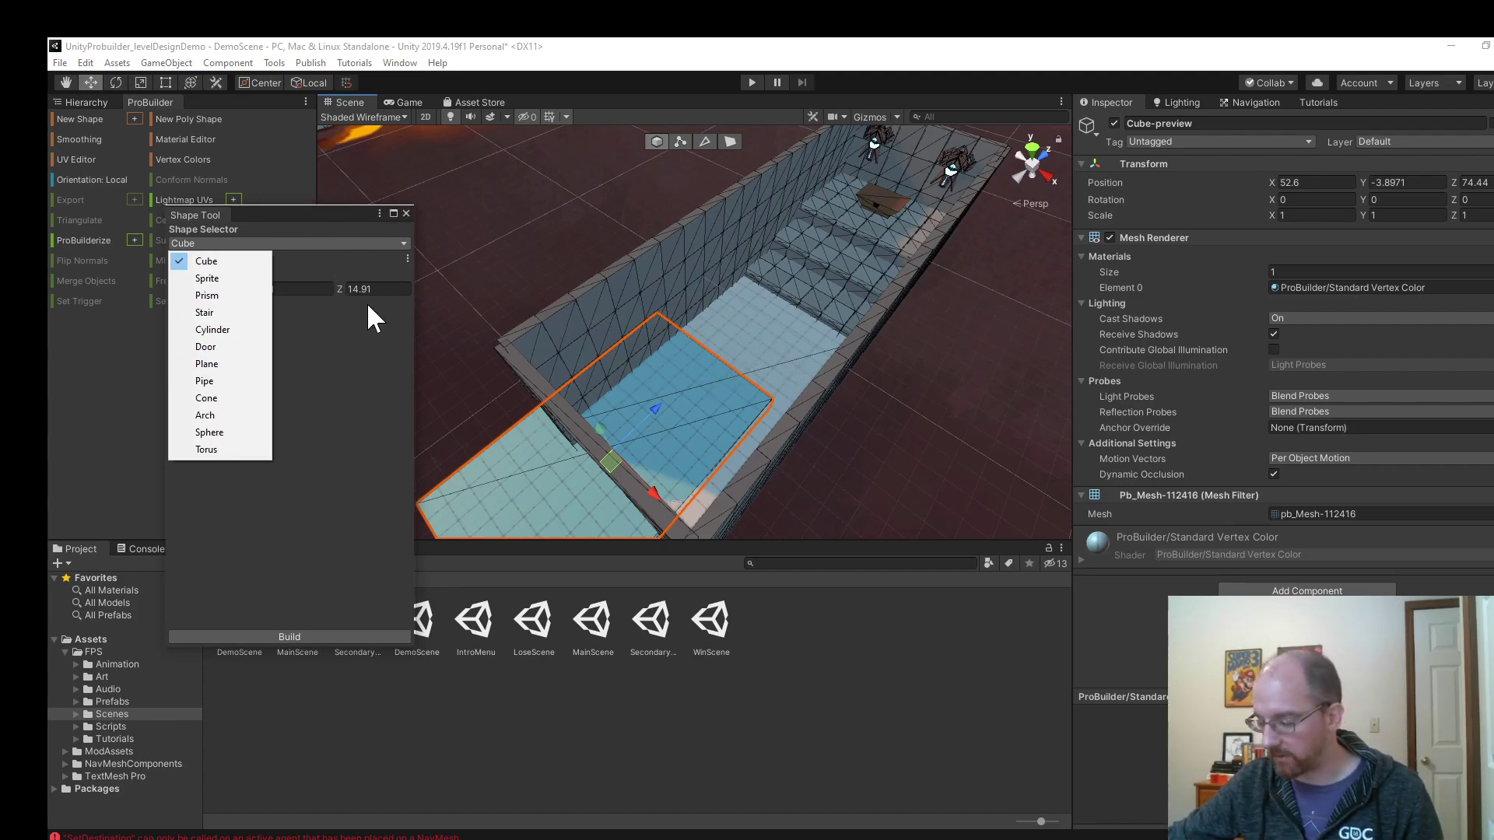
left_click(531, 305)
left_click_drag(534, 334, 590, 378, "alt")
middle_click_drag(591, 377, 628, 339)
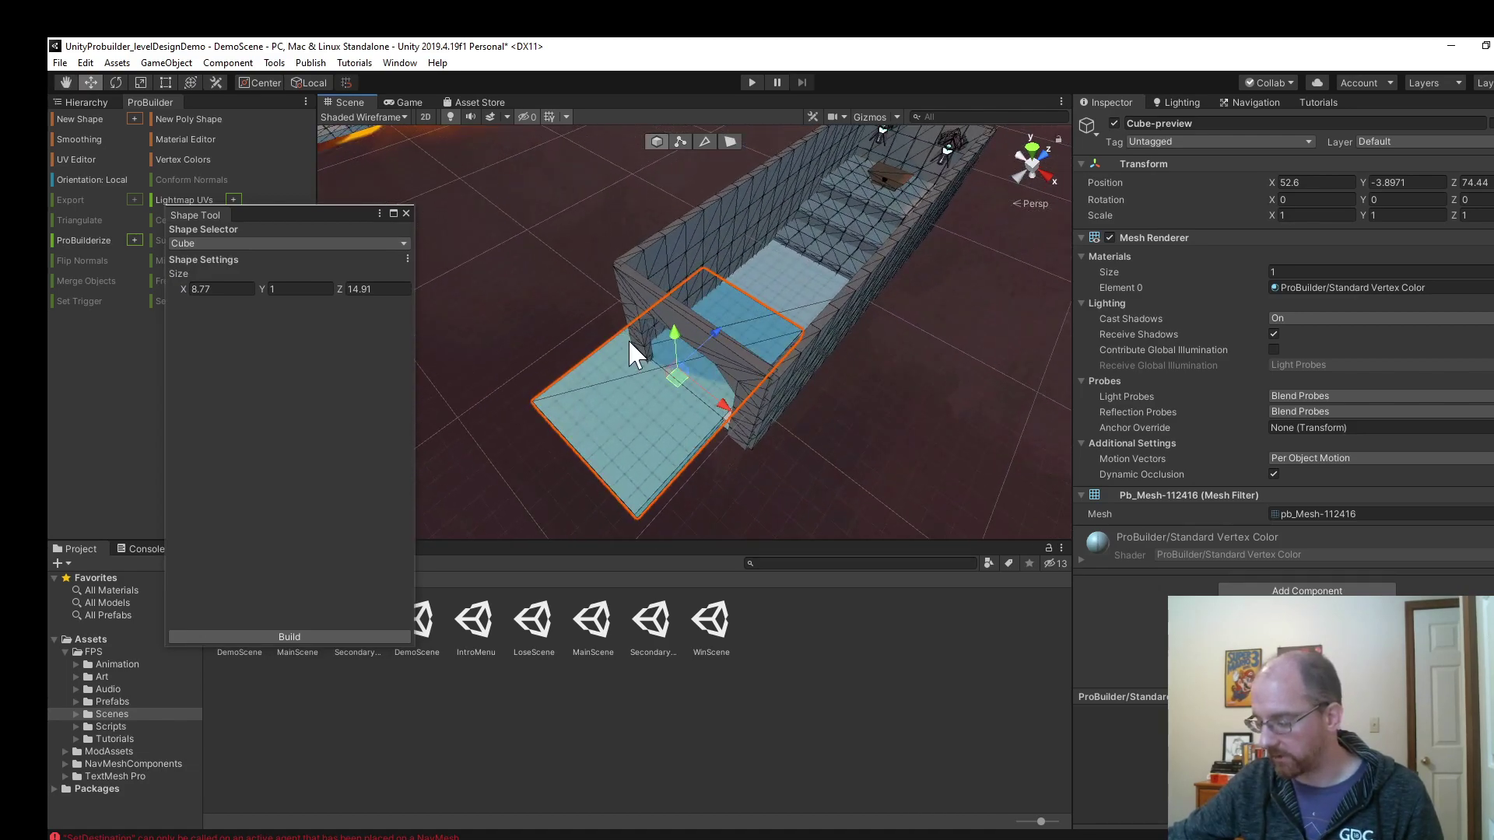
scroll(628, 338, "up", 2)
left_click(308, 243)
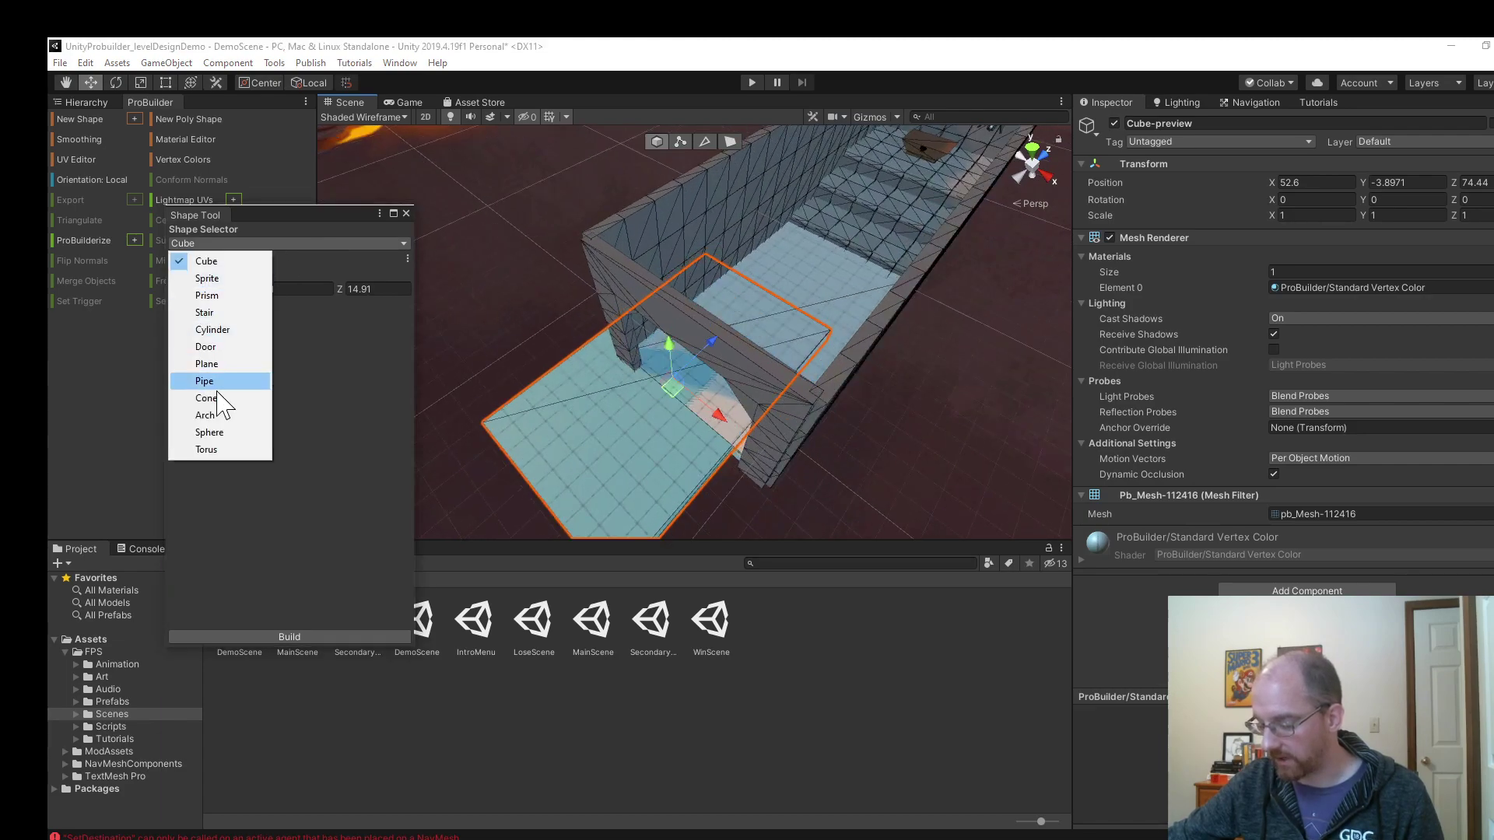
left_click(209, 415)
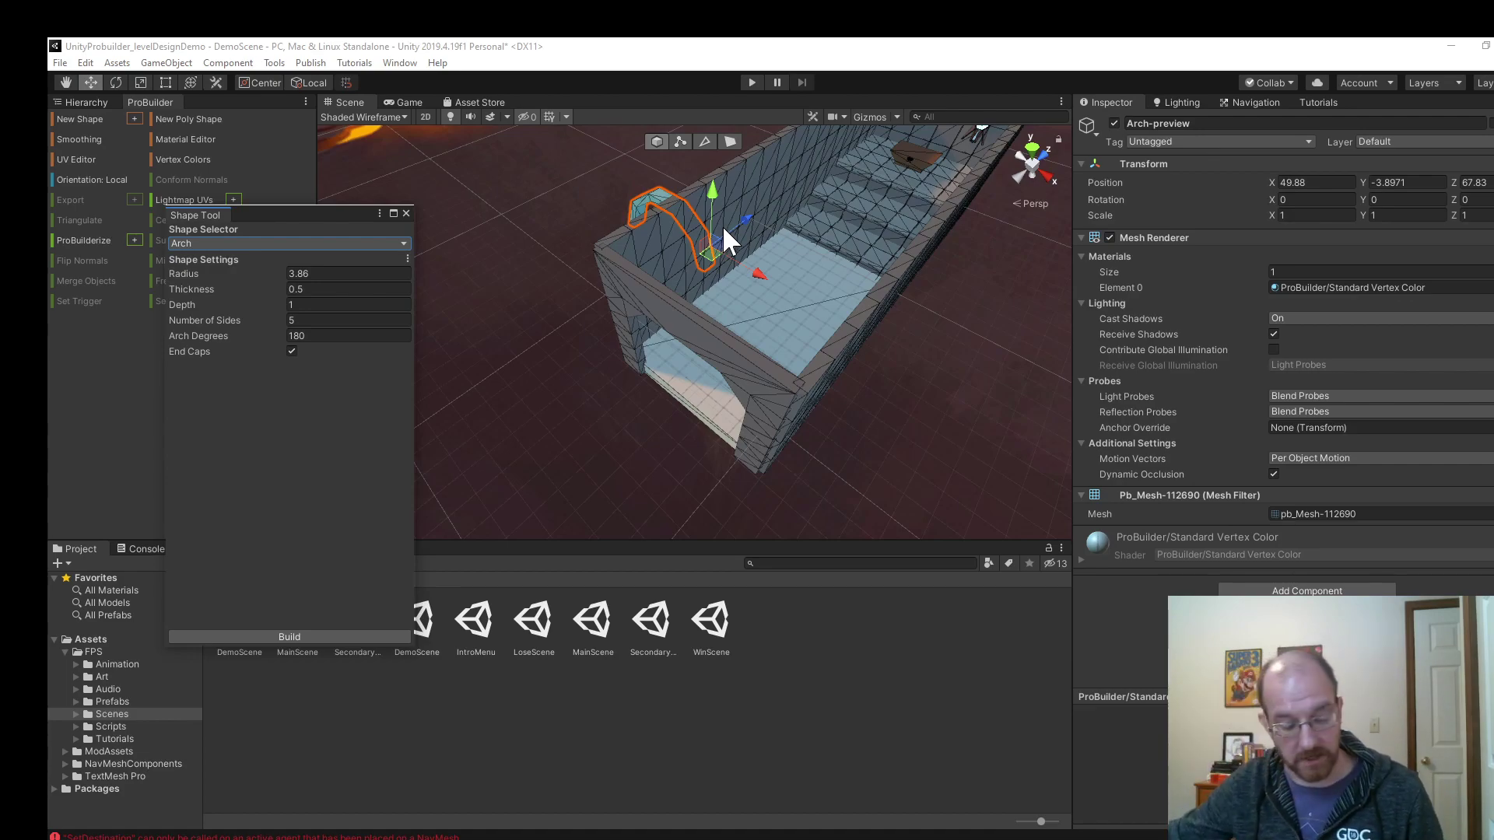
Move the arch preview down in front of the entrance opening and raise it above the floor slab.
left_click_drag(740, 343, 766, 276, "alt")
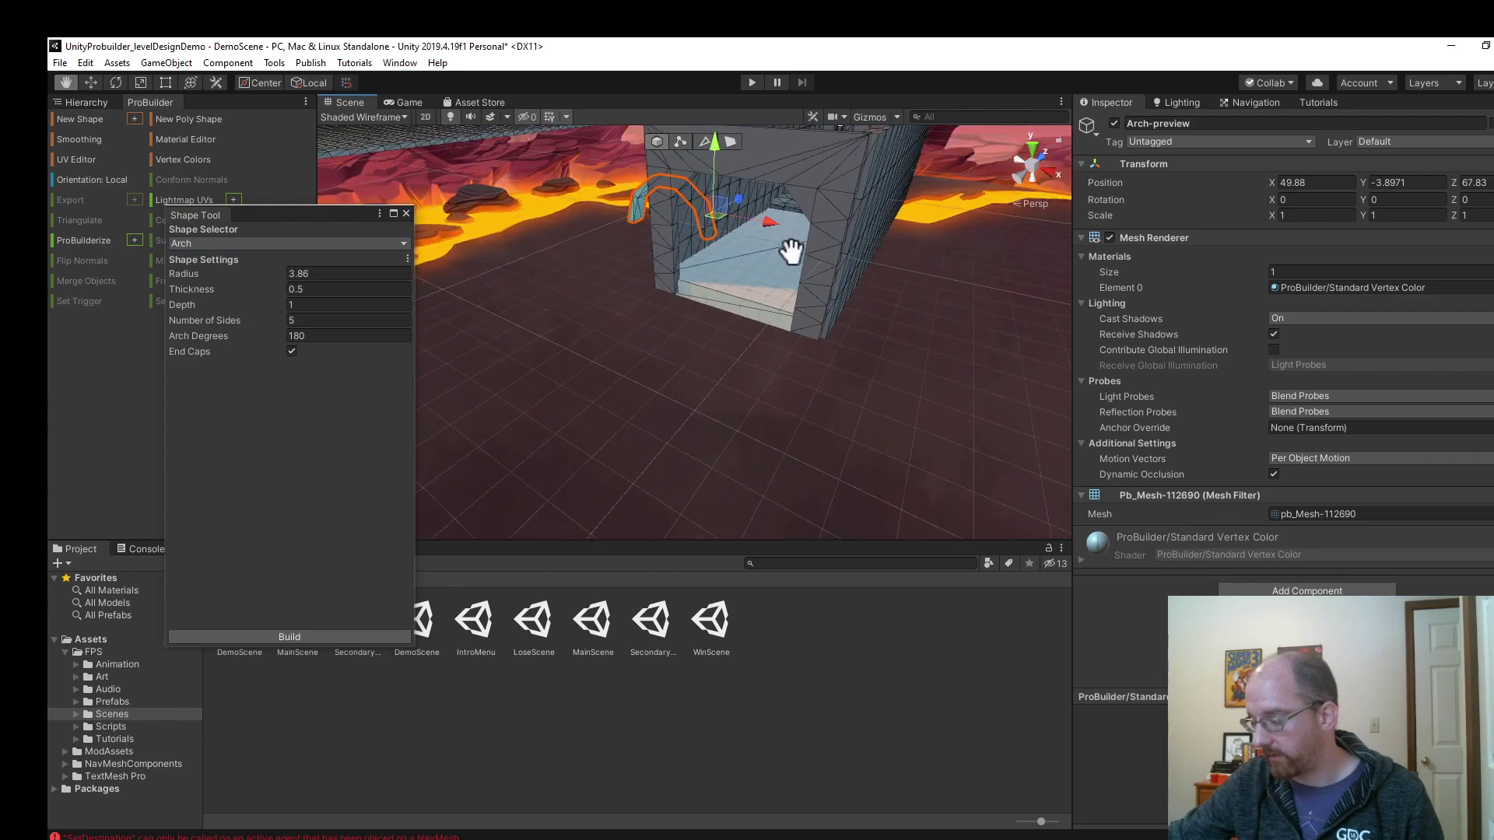
scroll(692, 287, "down", 5)
left_click_drag(677, 296, 731, 428)
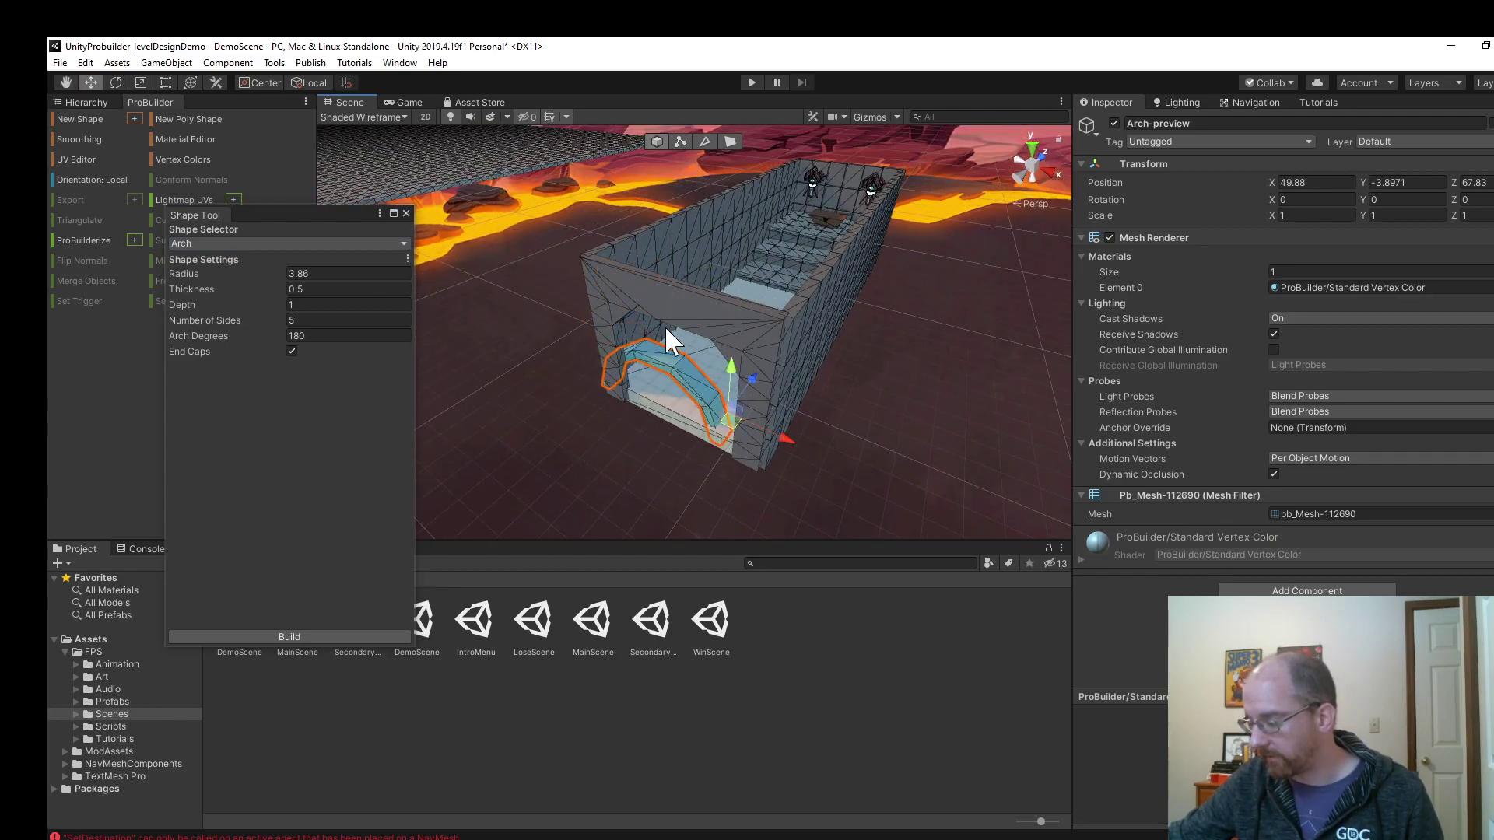
scroll(664, 326, "up", 5)
scroll(657, 319, "down", 3)
left_click_drag(665, 289, 787, 399, "alt")
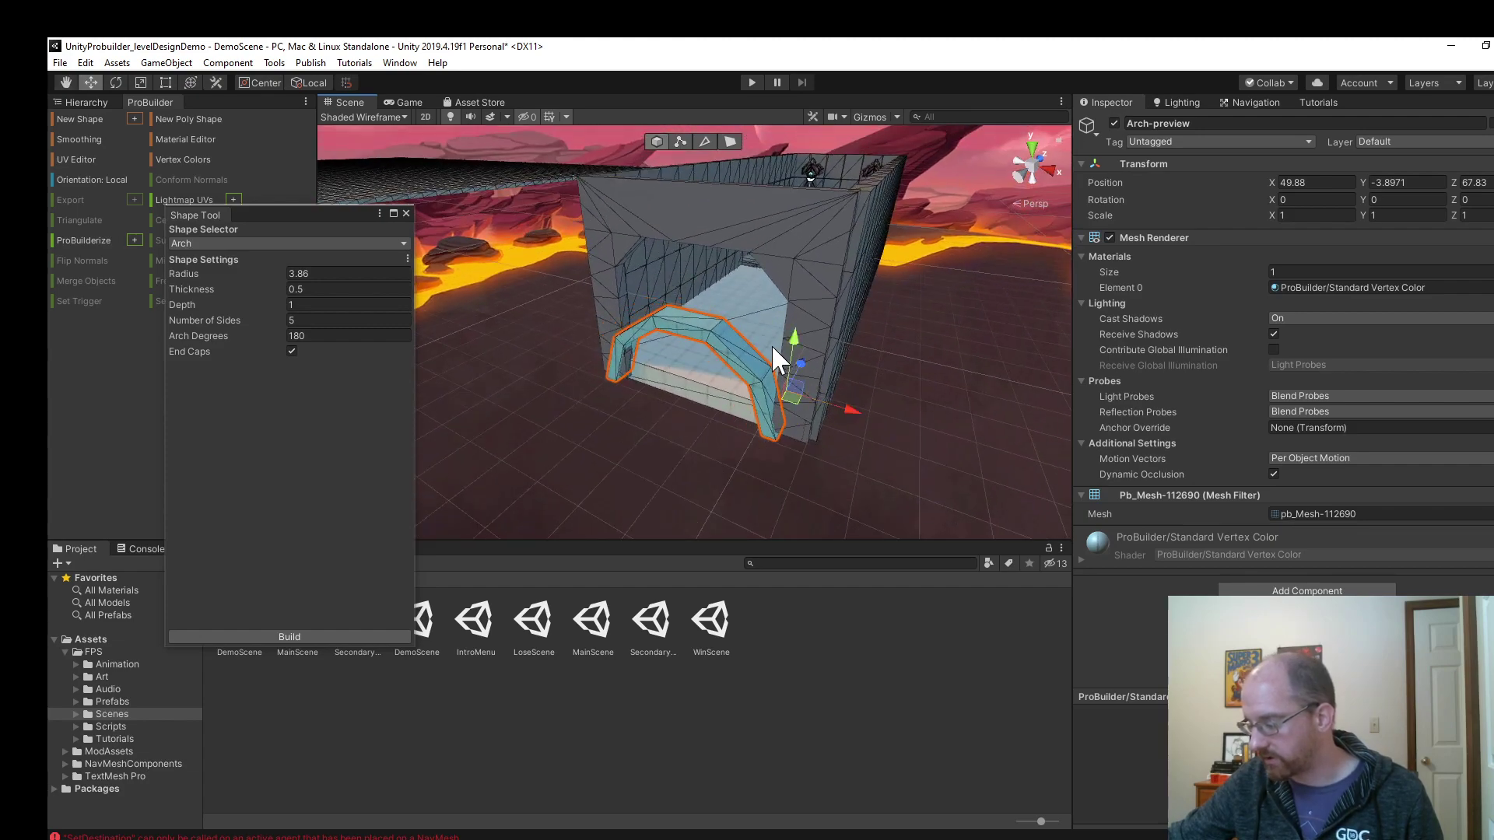
left_click_drag(783, 340, 762, 279)
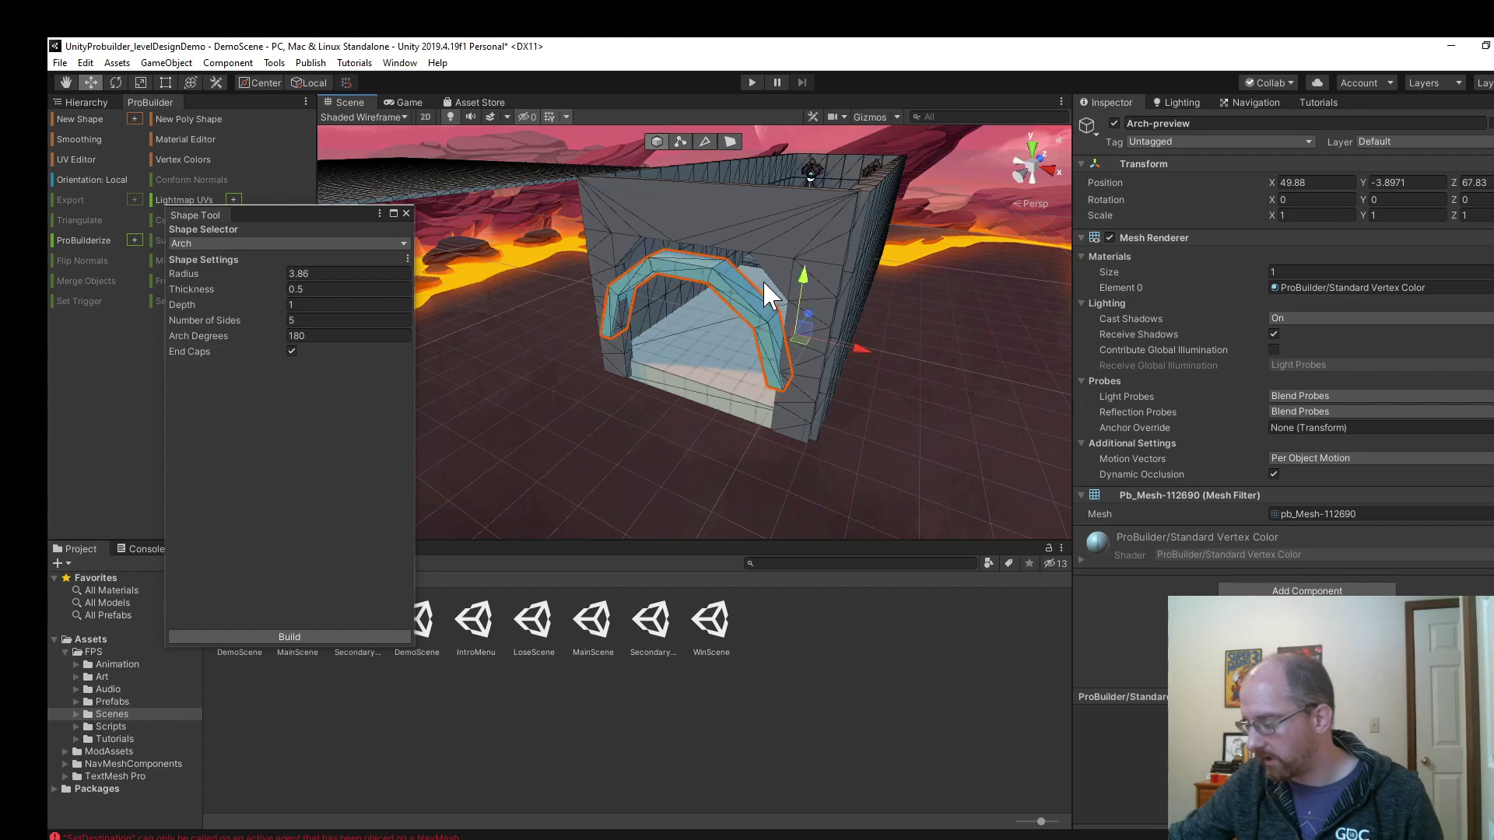
Shift the arch preview up and sideways in the back view so it frames the upper part of the entrance opening.
left_click(1015, 171)
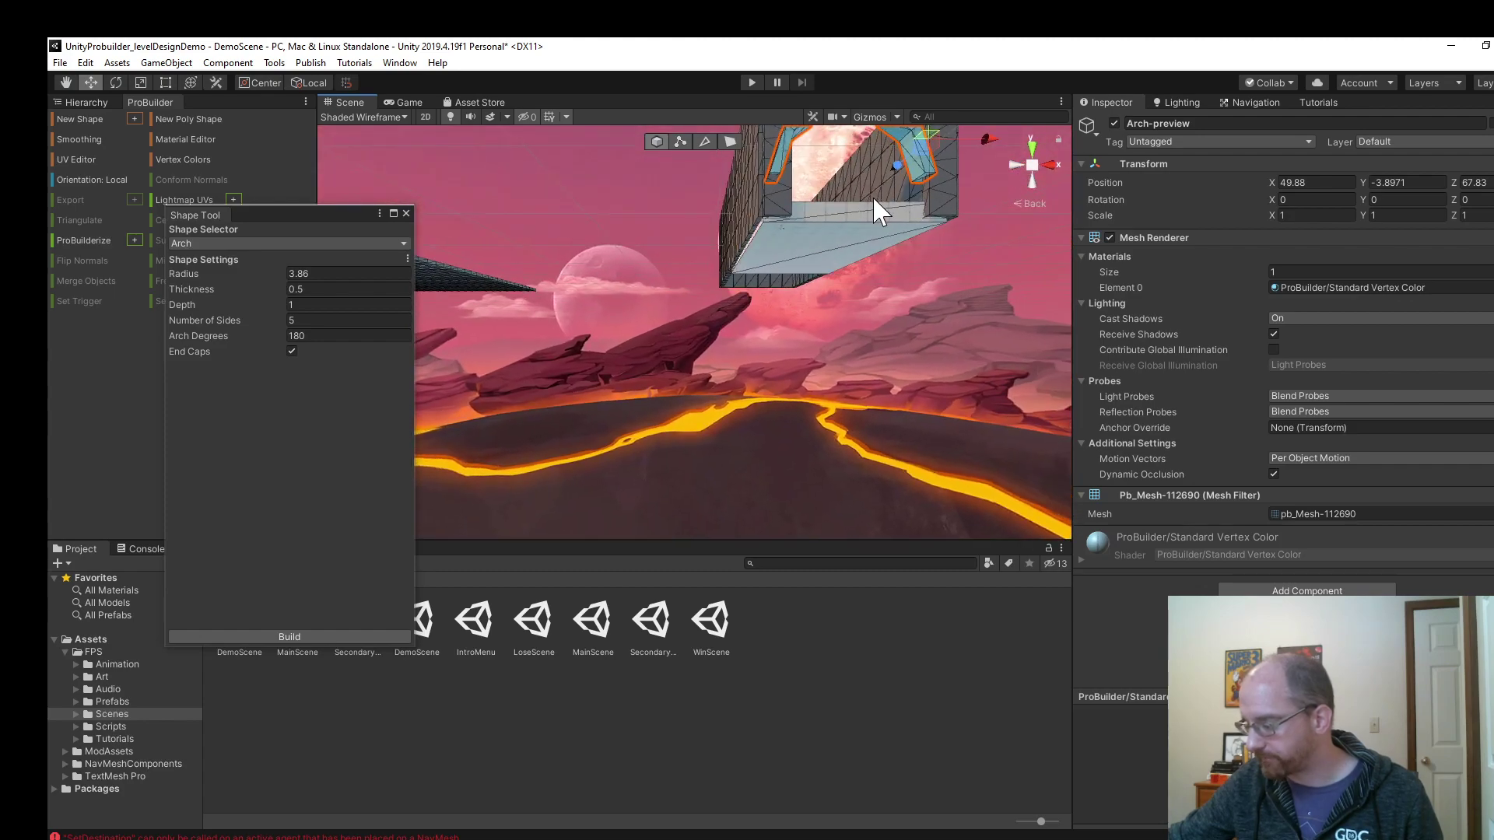
left_click(1032, 164)
middle_click_drag(885, 186, 687, 431)
scroll(688, 404, "up", 5)
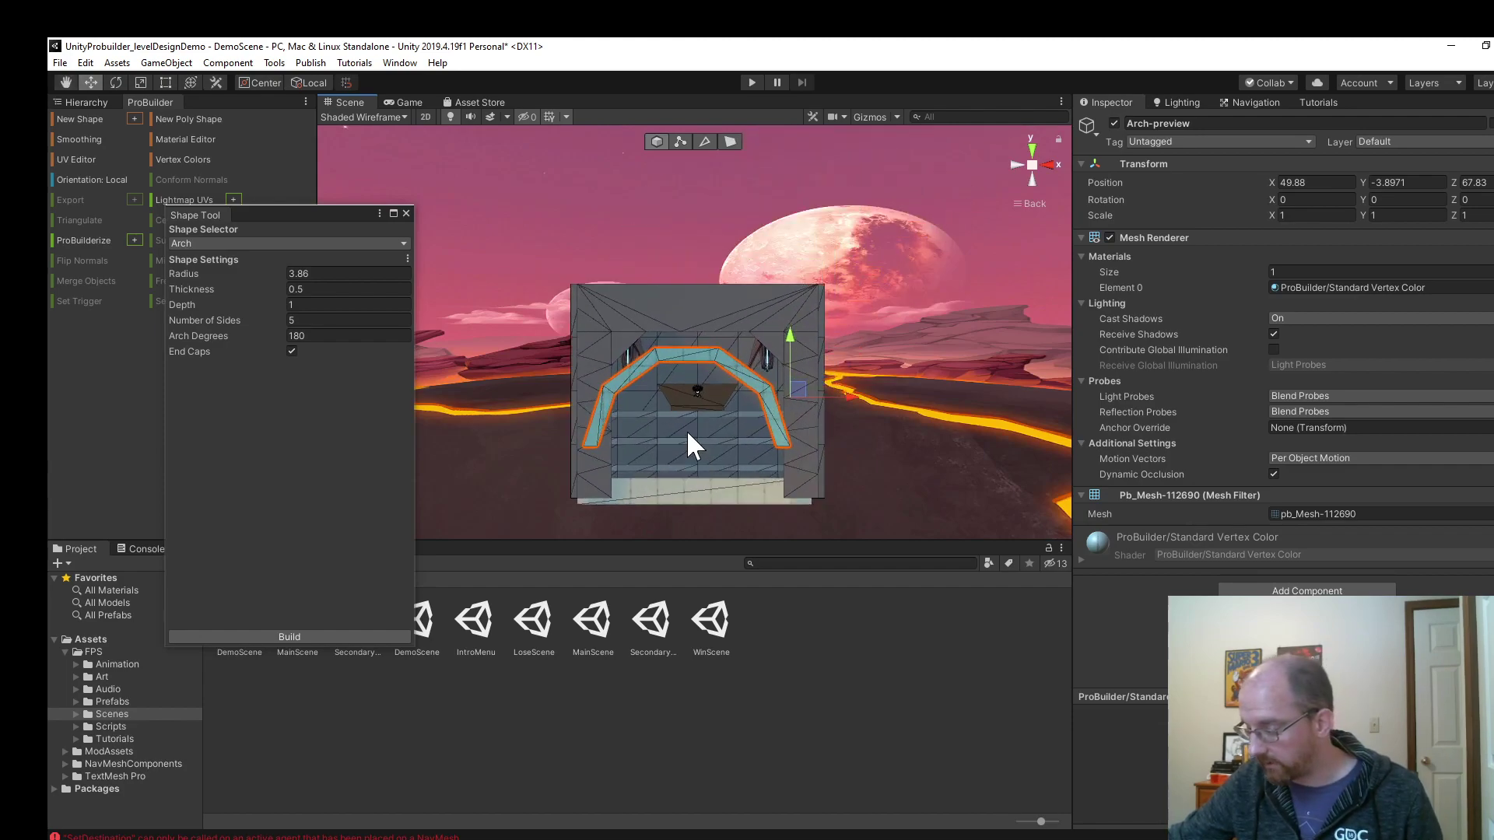
scroll(691, 376, "up", 1)
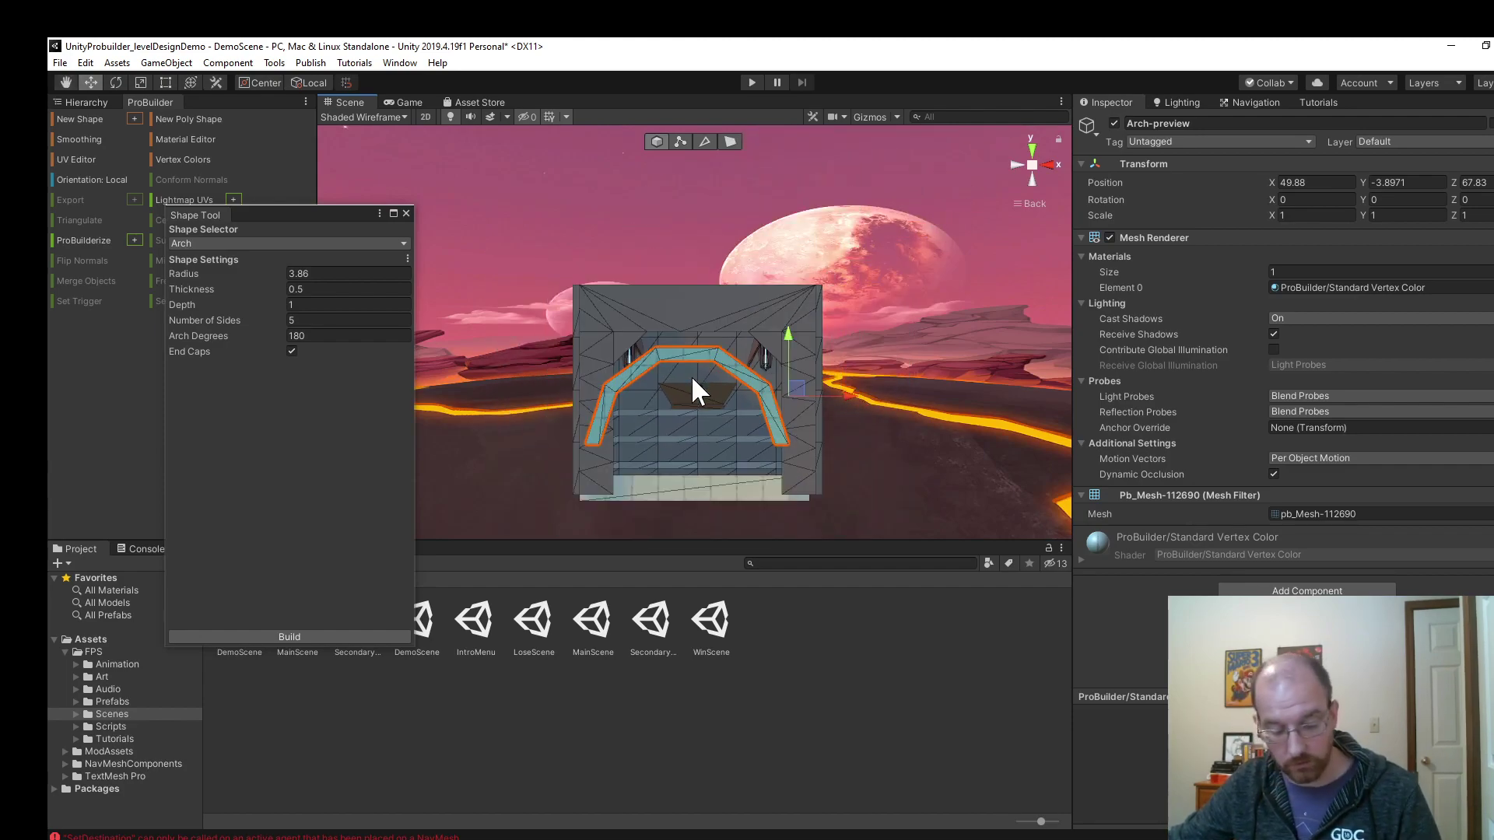
scroll(691, 375, "up", 3)
left_click_drag(633, 333, 820, 335, "alt")
scroll(789, 315, "up", 2)
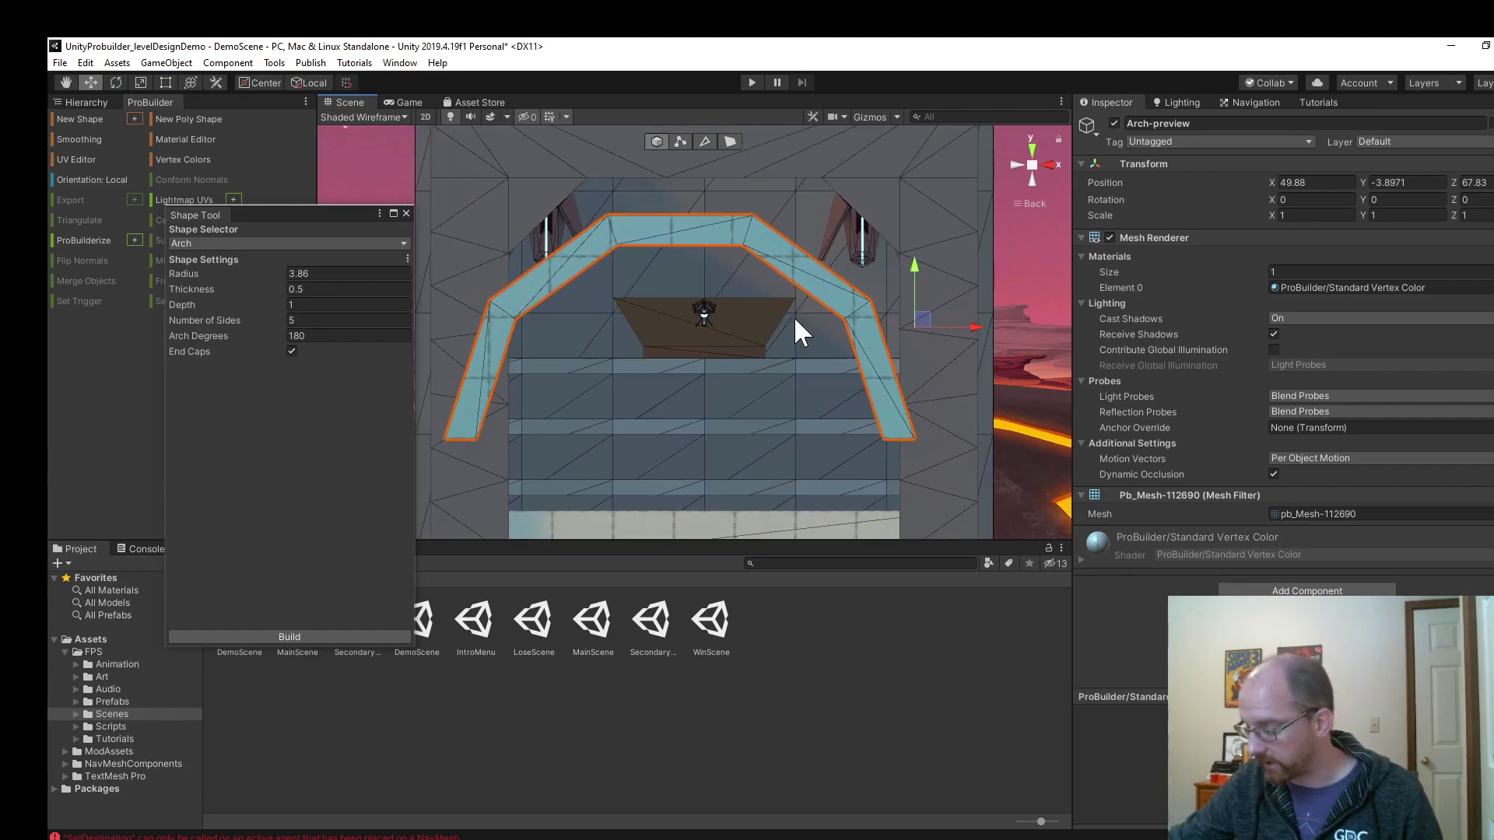
left_click_drag(923, 314, 955, 239)
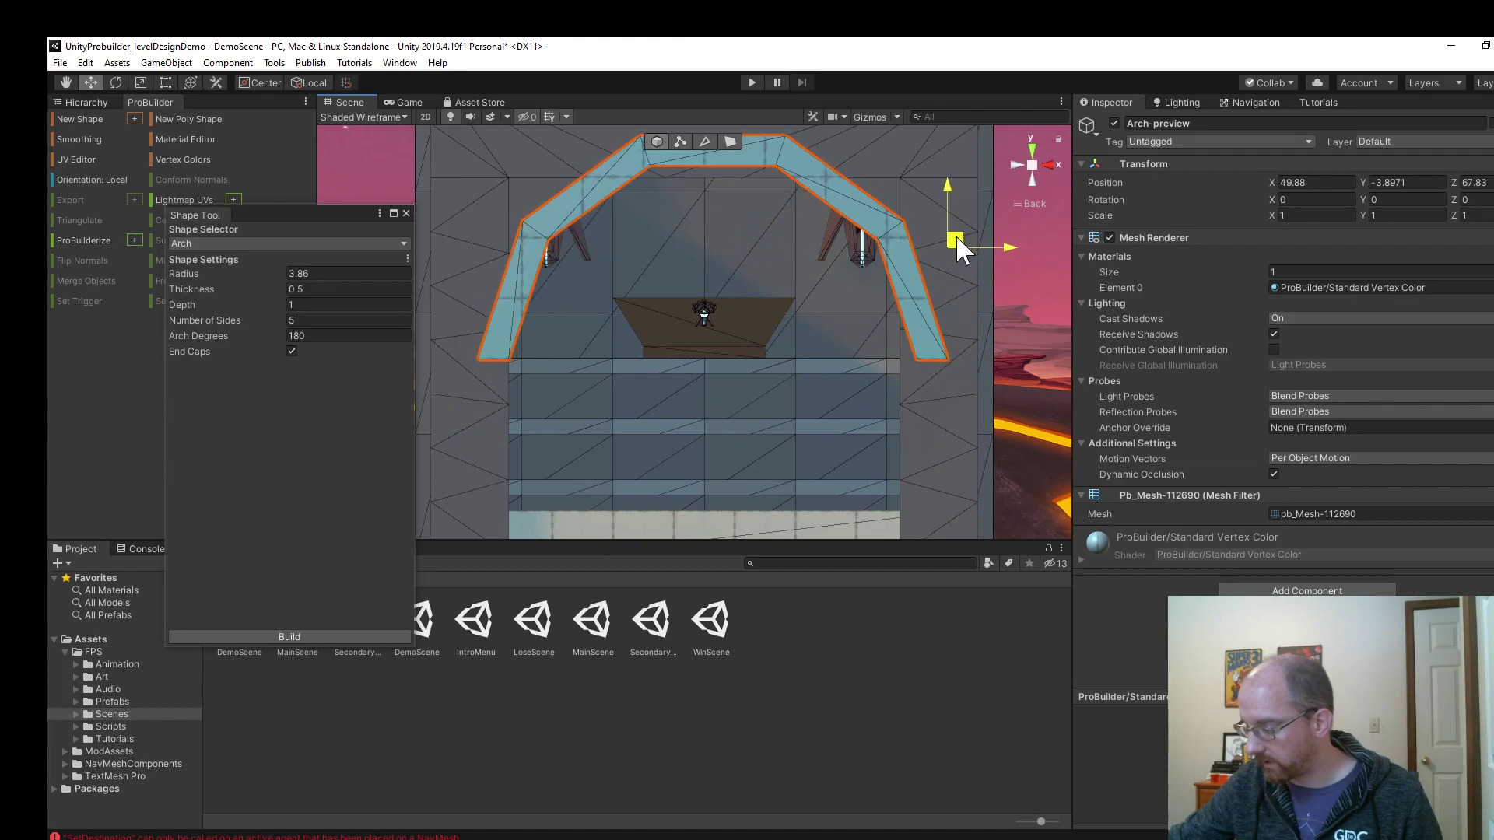
middle_click_drag(837, 273, 759, 297)
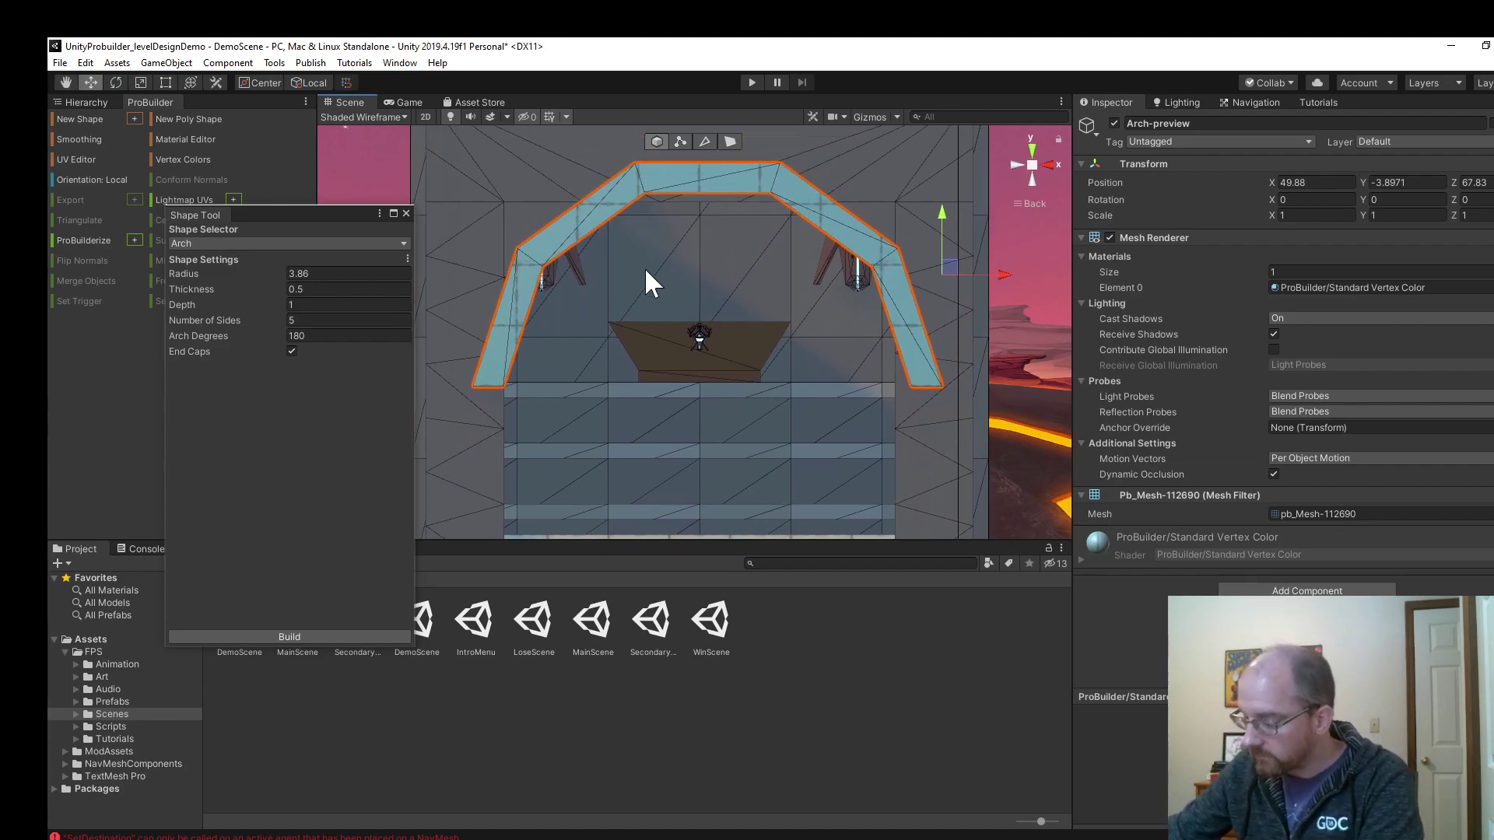
Nudge the arch preview sideways and compare the Shaded display mode with Shaded Wireframe.
mouse_move(953, 263)
left_mouse_down()
mouse_move(895, 385)
mouse_move(933, 319)
mouse_move(950, 490)
mouse_move(927, 367)
mouse_move(947, 286)
mouse_move(894, 281)
mouse_move(935, 250)
mouse_move(934, 310)
mouse_move(901, 339)
mouse_move(935, 266)
left_mouse_up()
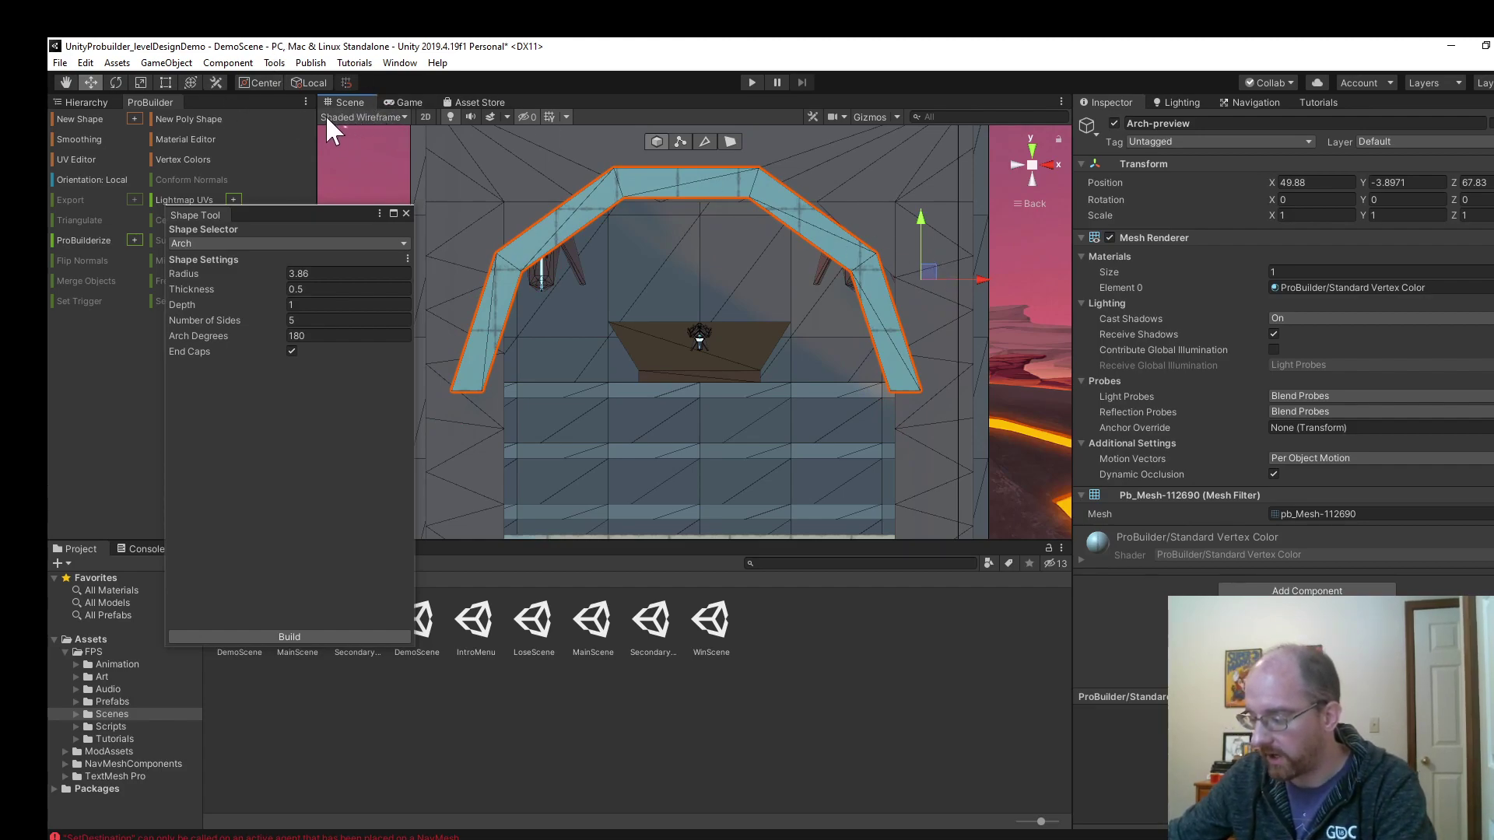
left_click(360, 117)
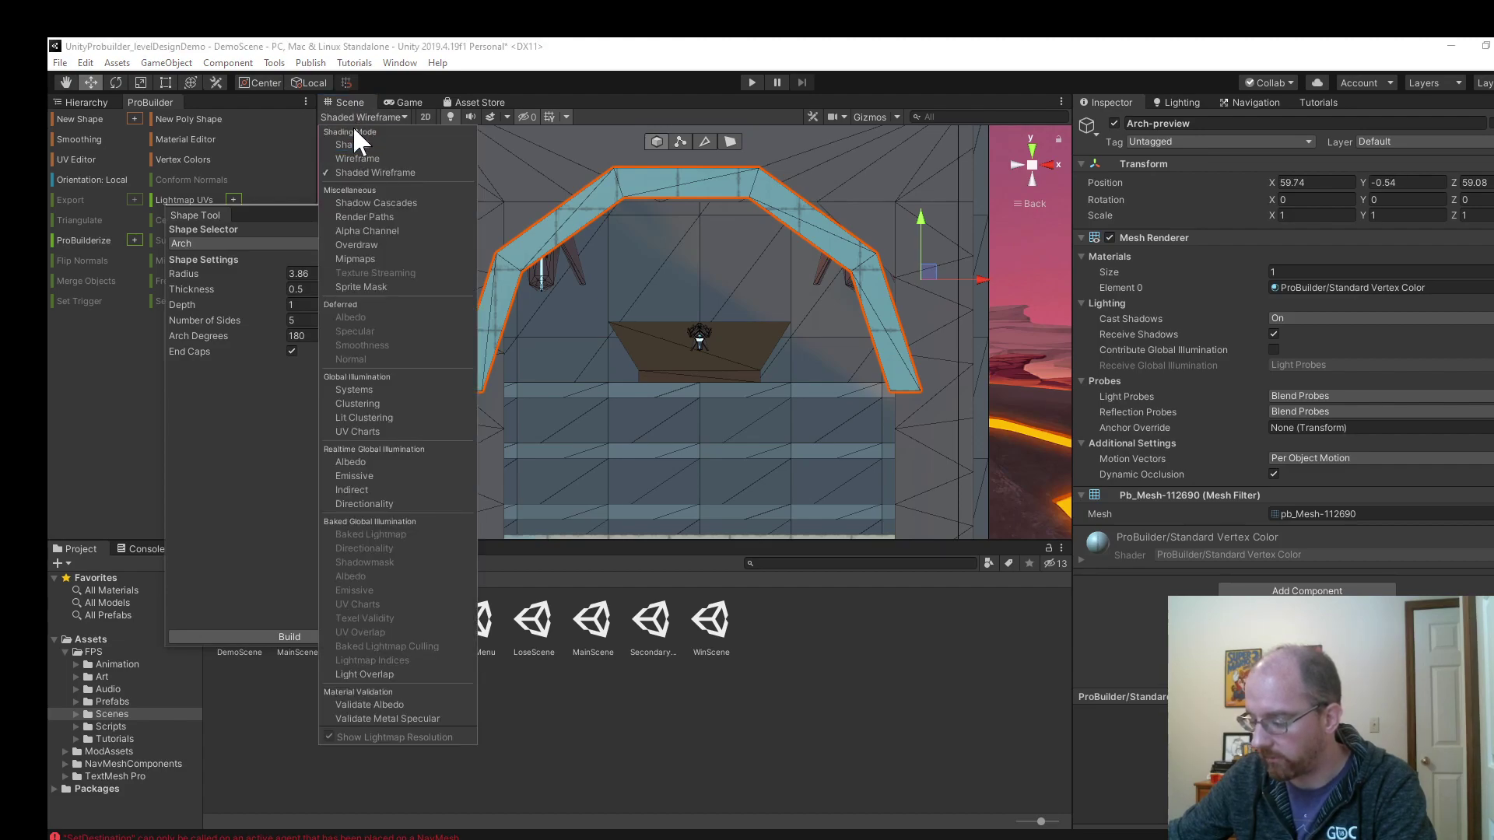
left_click(348, 145)
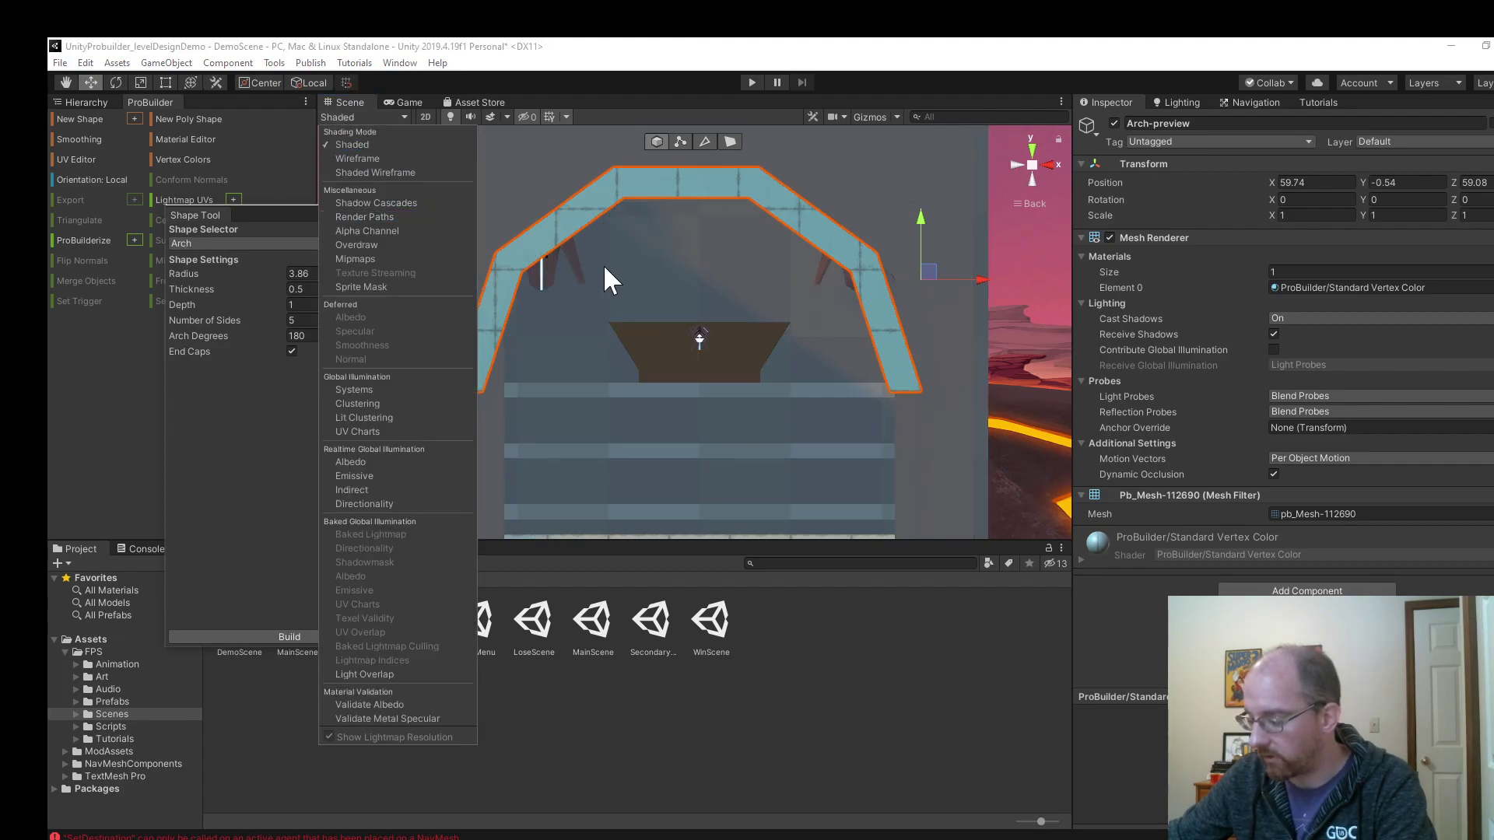
left_click(357, 171)
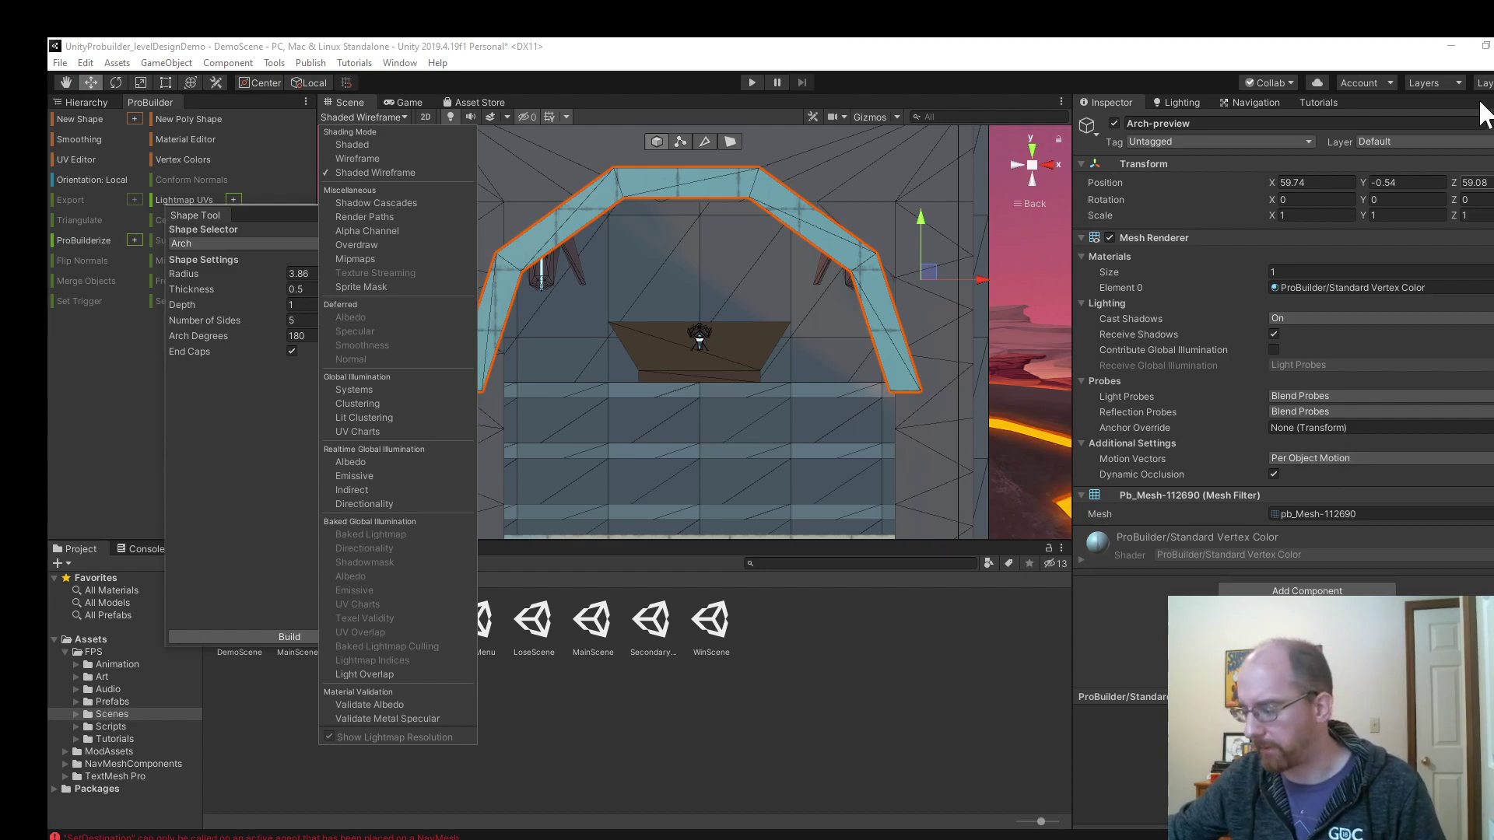
left_click(549, 55)
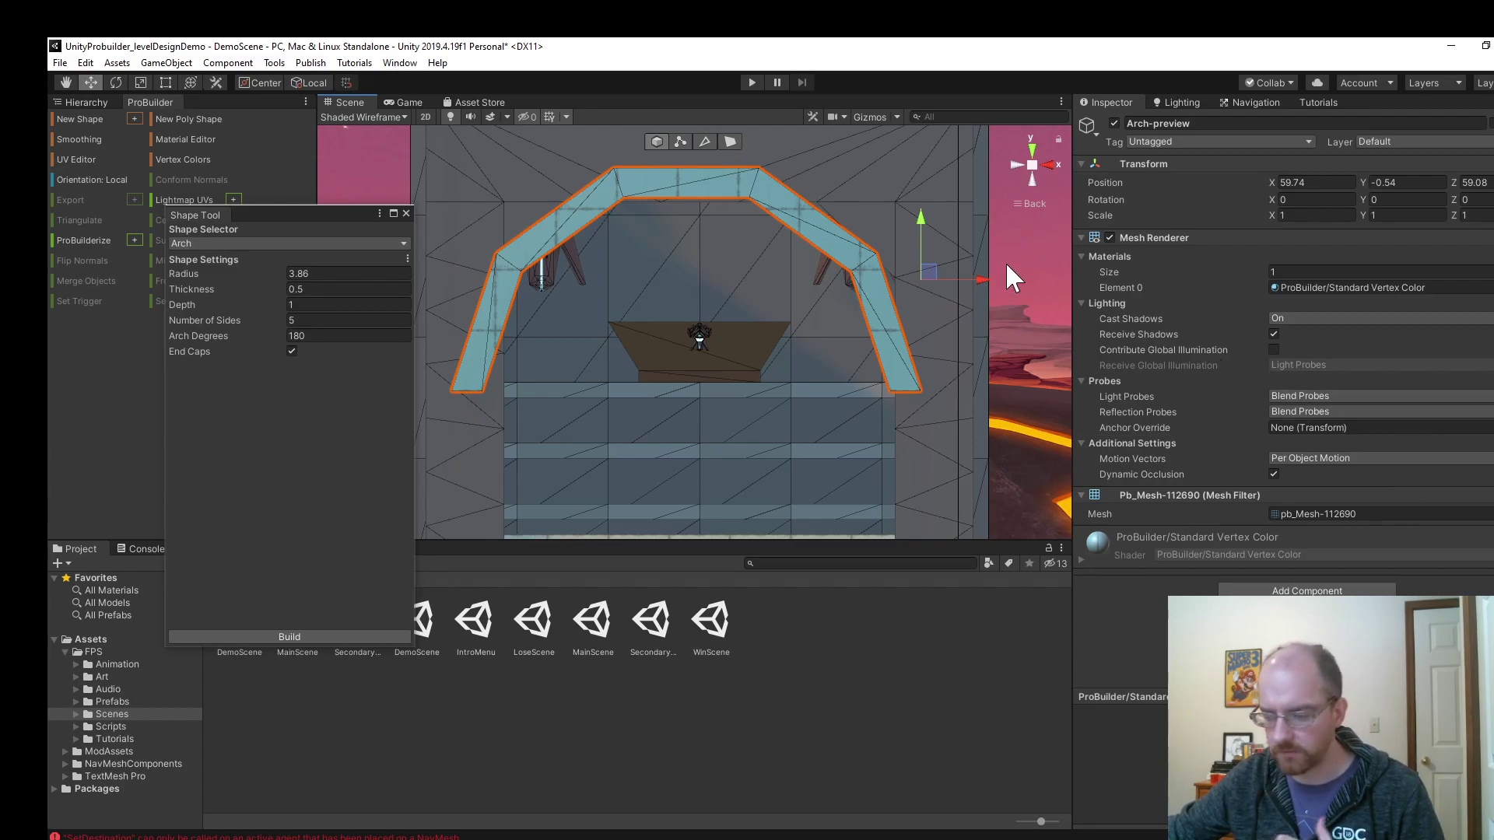
Centre the arch preview over the upper part of the entrance opening, build it and close the Shape Tool.
left_click_drag(928, 270, 939, 263)
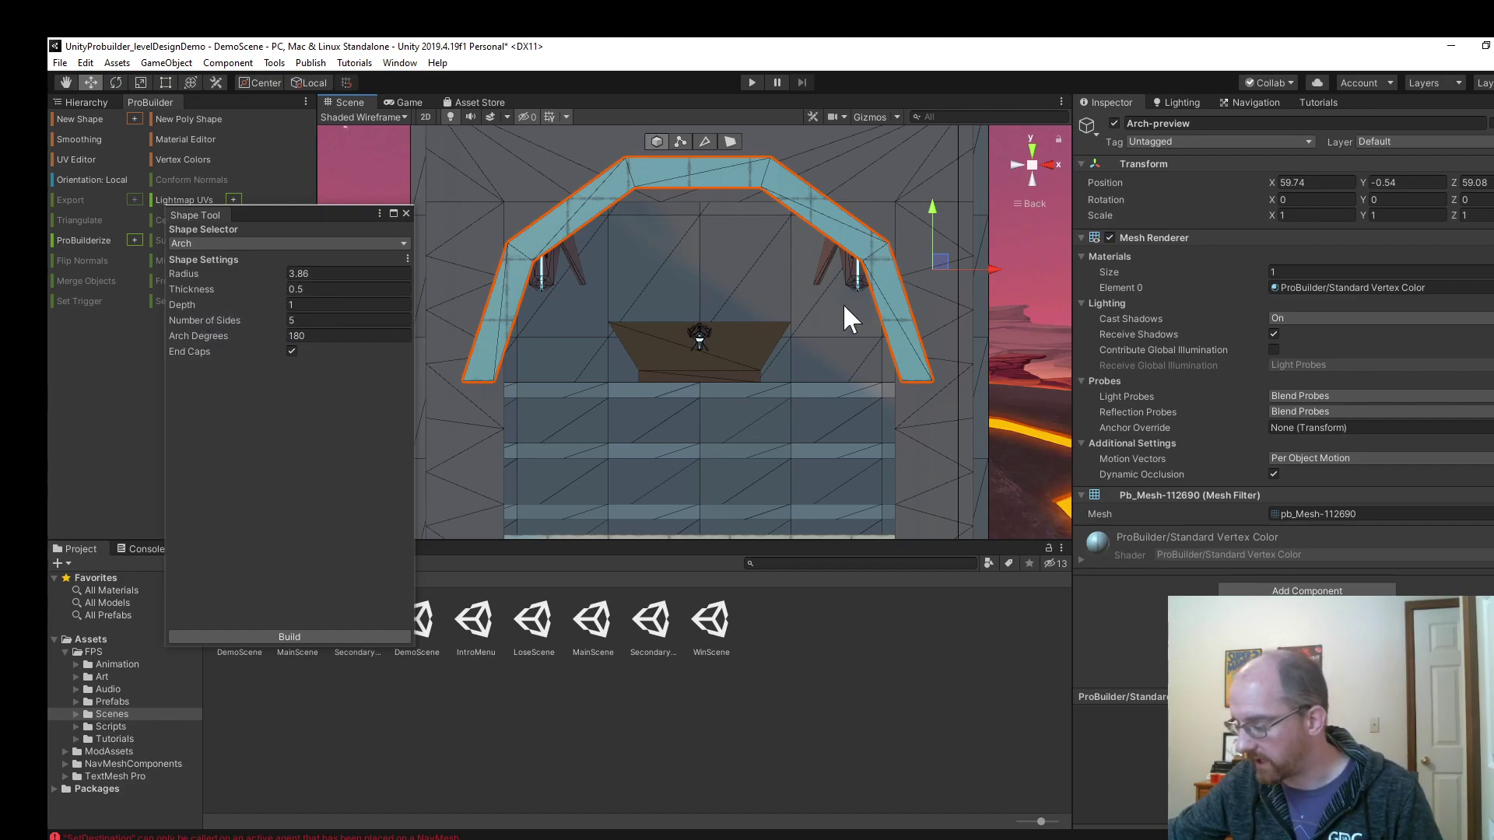
left_click(288, 636)
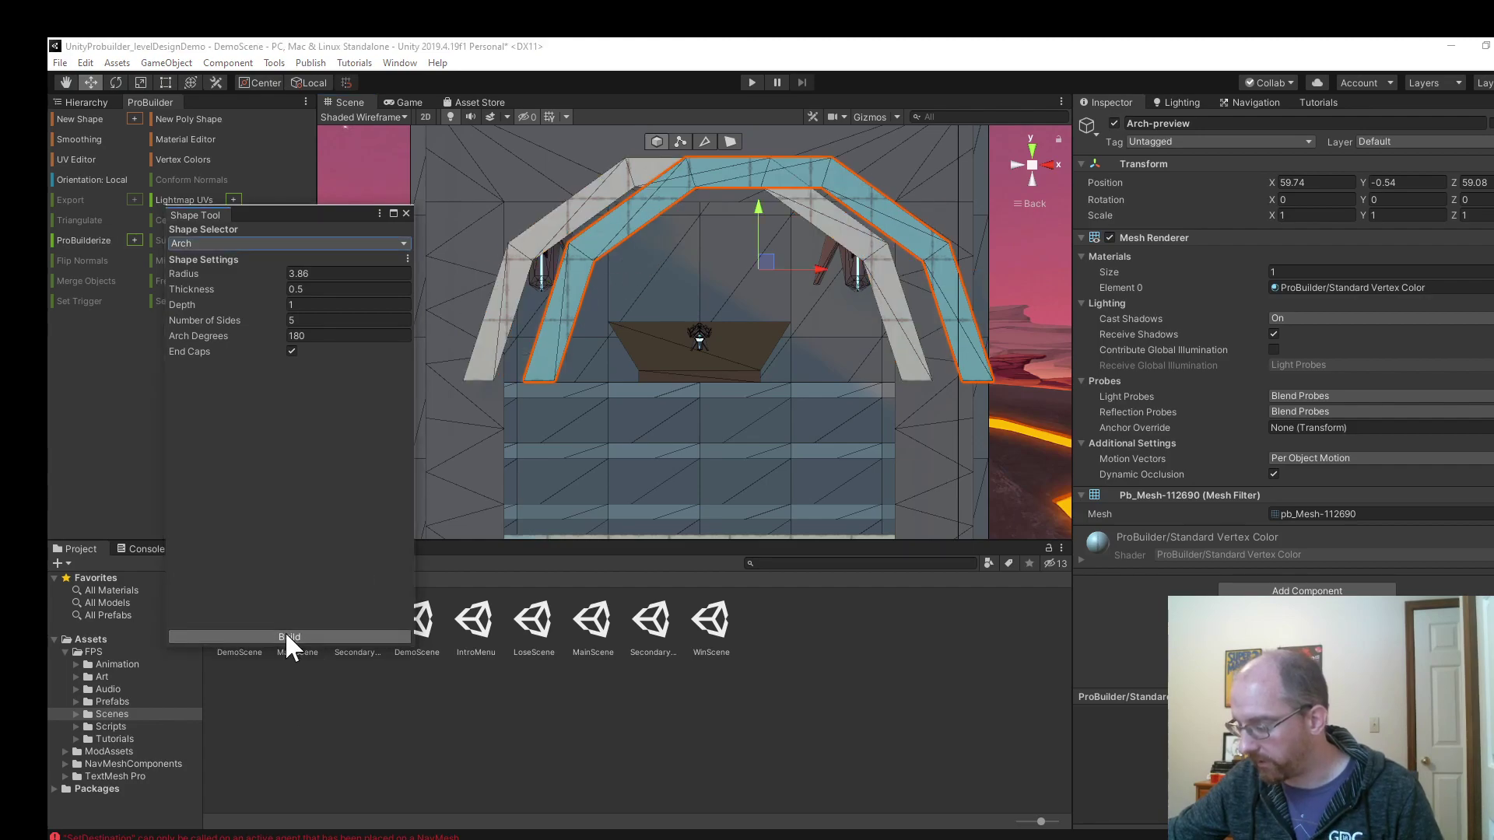
left_click(405, 213)
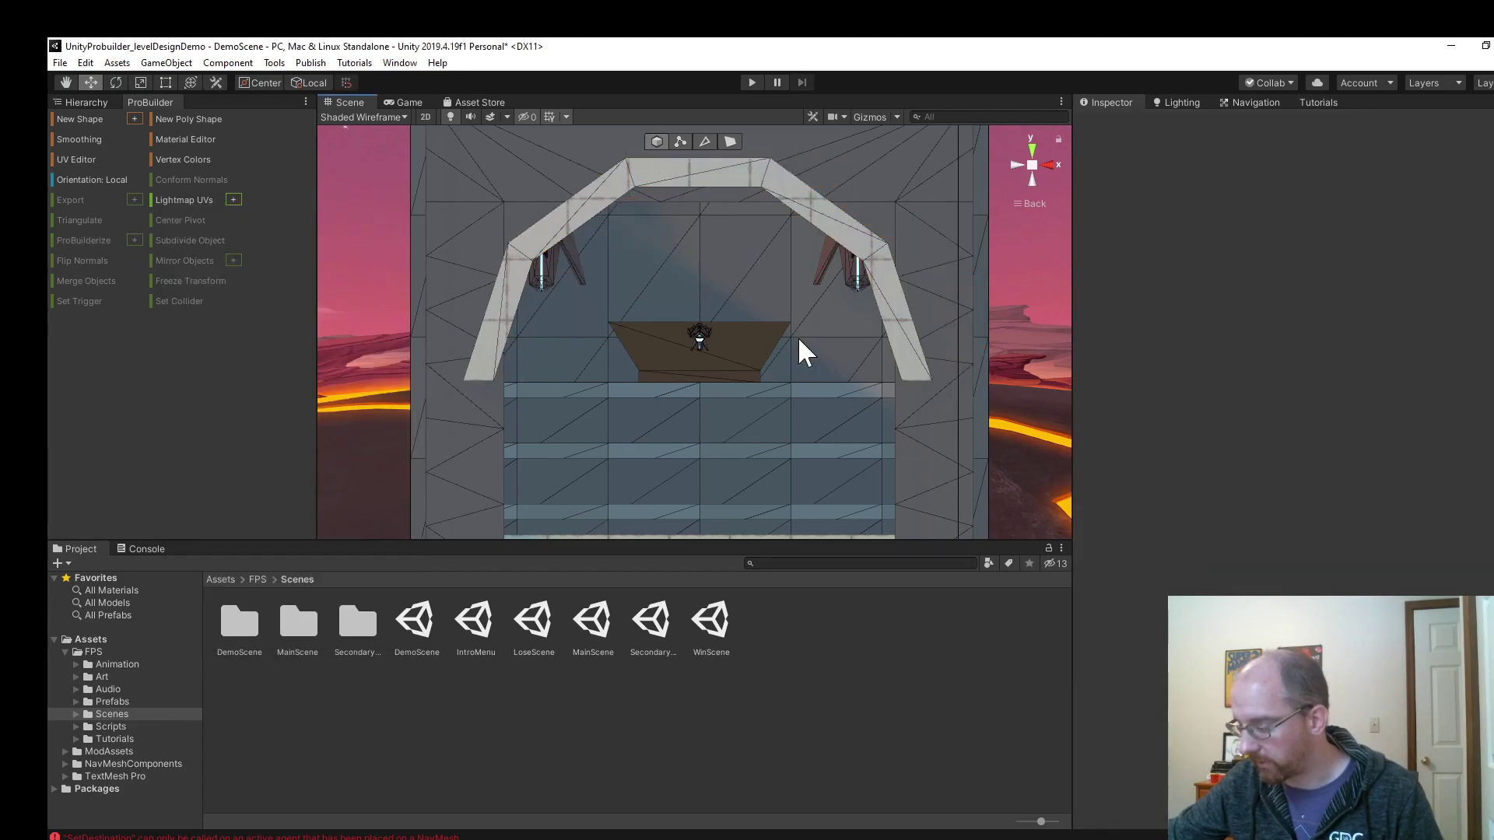
Select the built arch, try shifting it sideways and down in the back view, and undo the move.
left_click(824, 223)
mouse_move(708, 255)
left_mouse_down()
mouse_move(712, 290)
mouse_move(689, 259)
left_mouse_up()
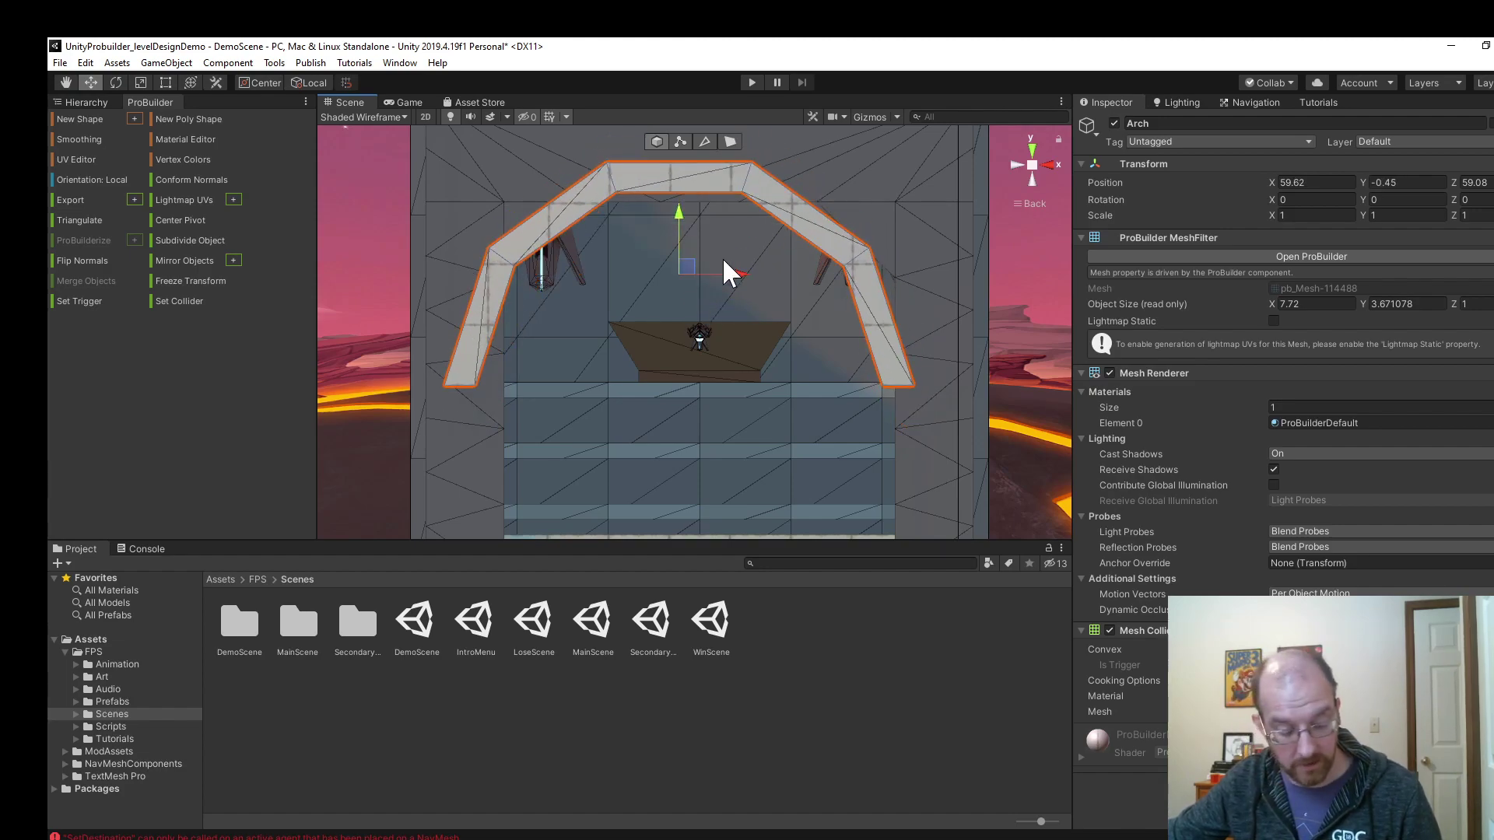
key("ctrl+z")
Pull the arch out in front of the entrance wall and lower it slightly, to about Y -0.68 and Z 58.04.
left_click_drag(733, 251, 627, 357, "alt")
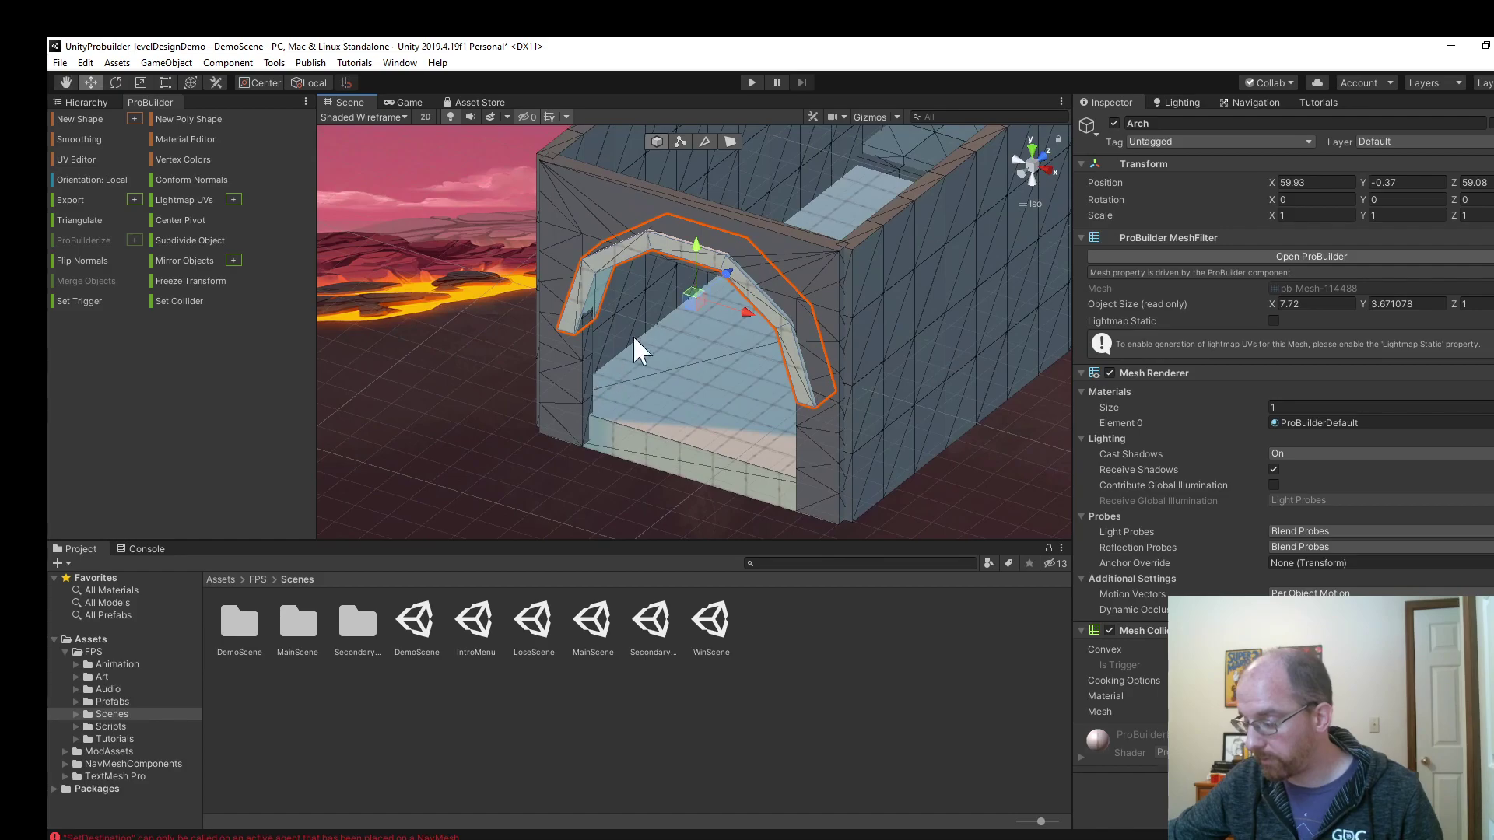
left_click_drag(717, 266, 711, 273)
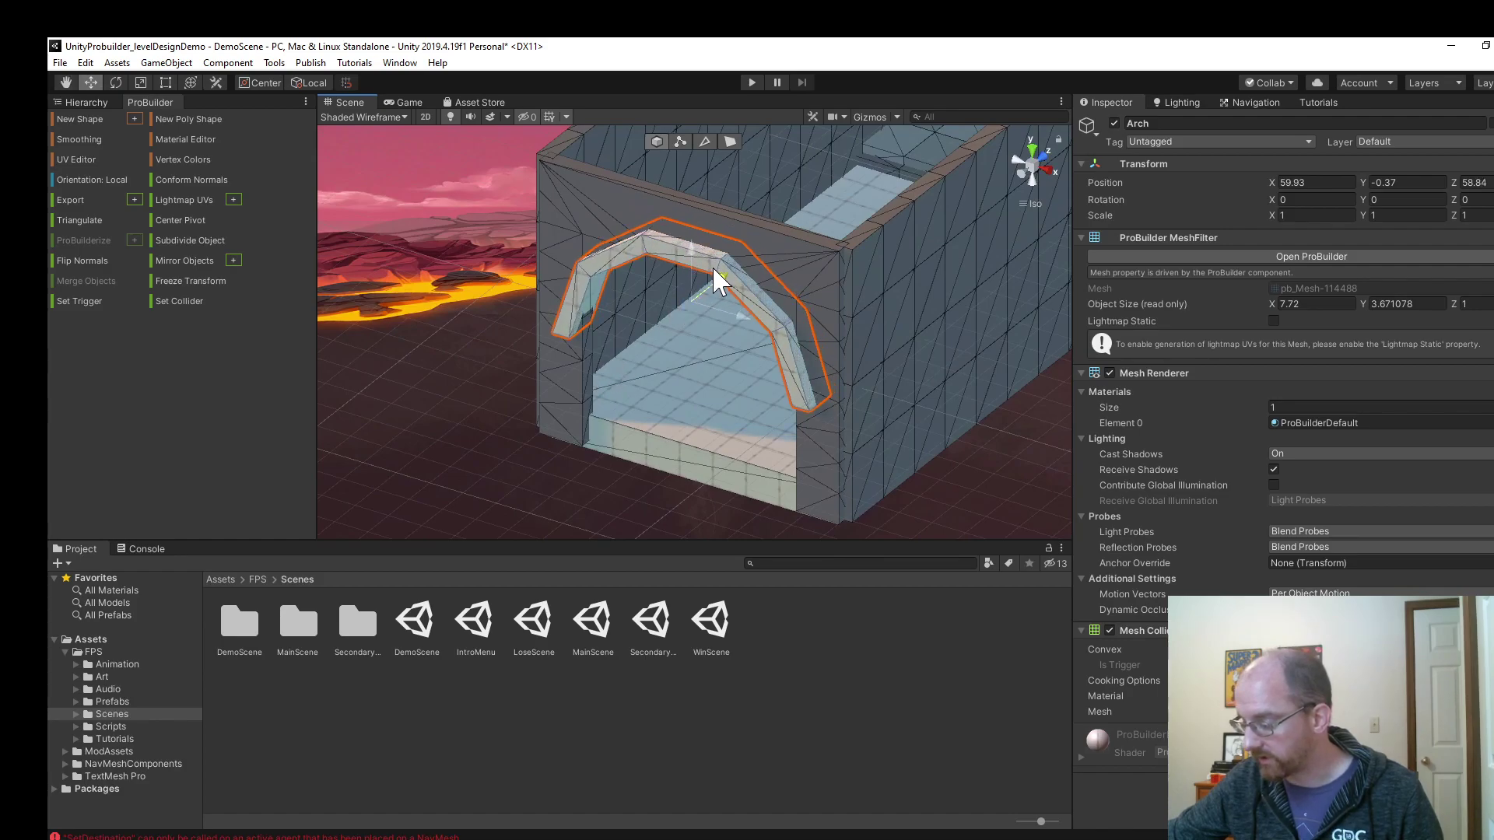
left_click_drag(652, 343, 736, 404, "alt")
left_click_drag(632, 303, 943, 133)
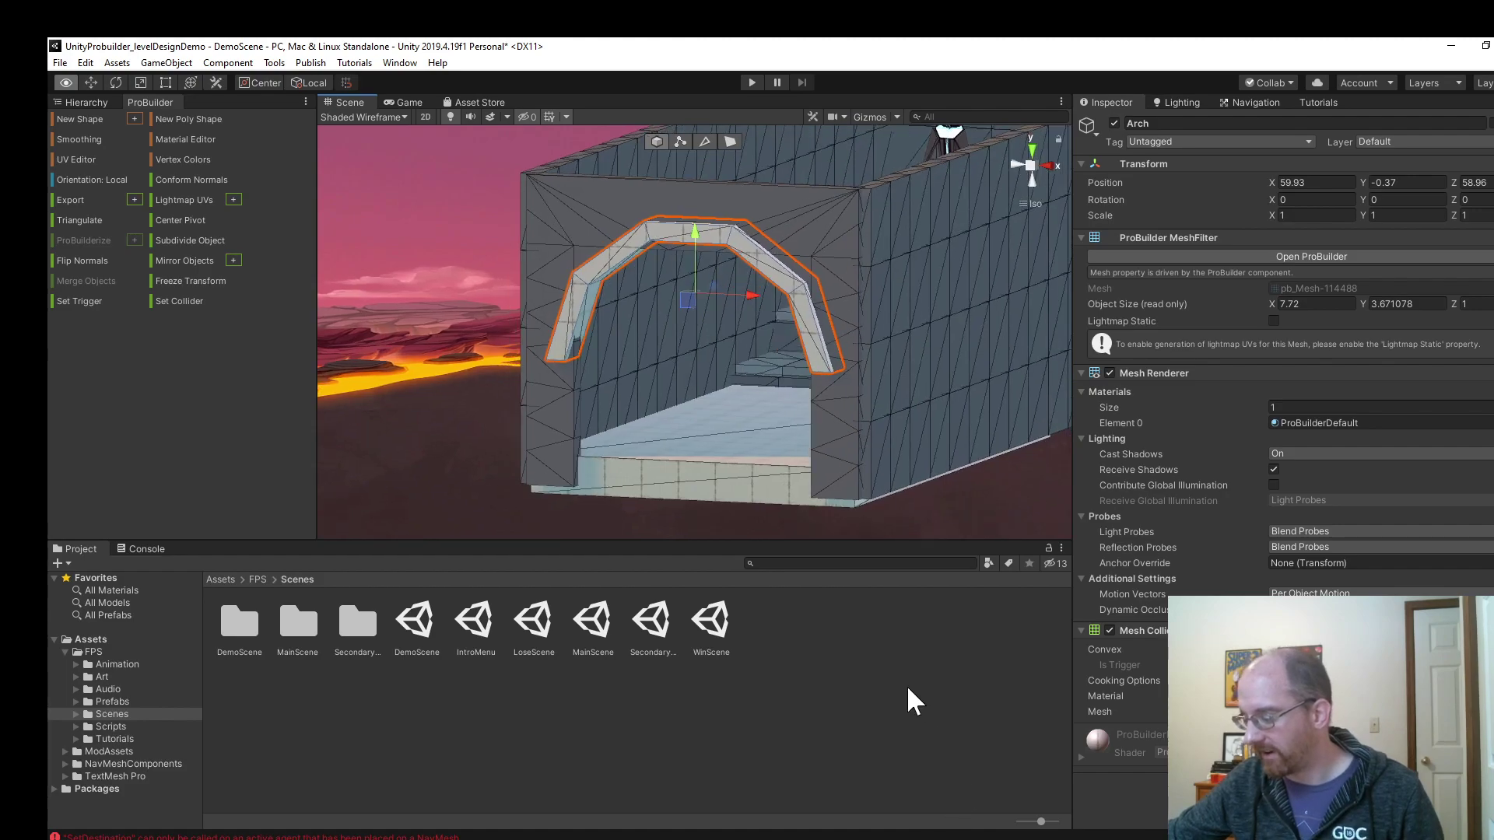
left_click_drag(690, 444, 671, 472, "alt")
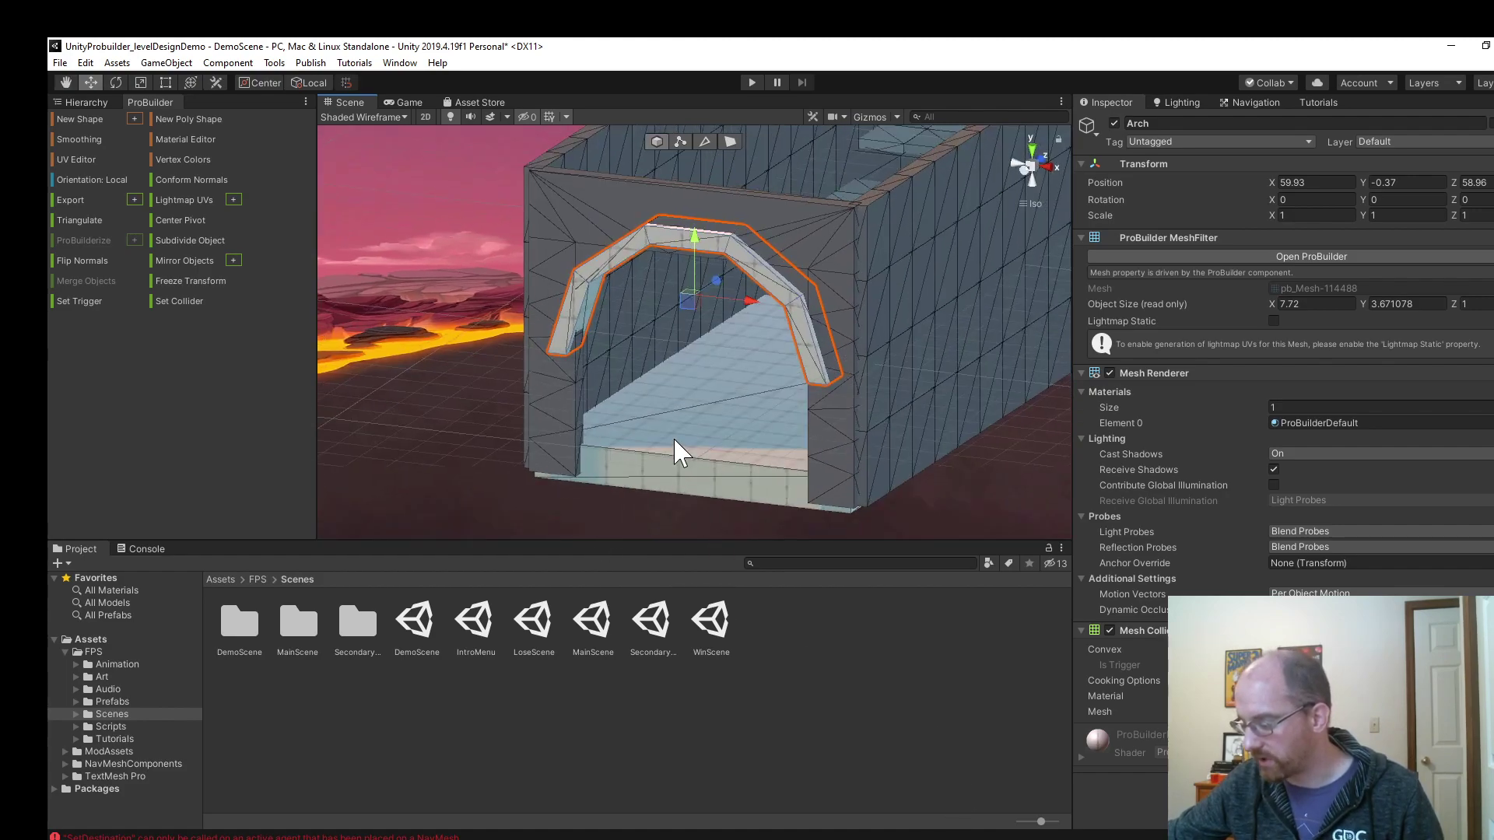
scroll(674, 440, "up", 3)
left_click_drag(713, 337, 698, 307, "alt")
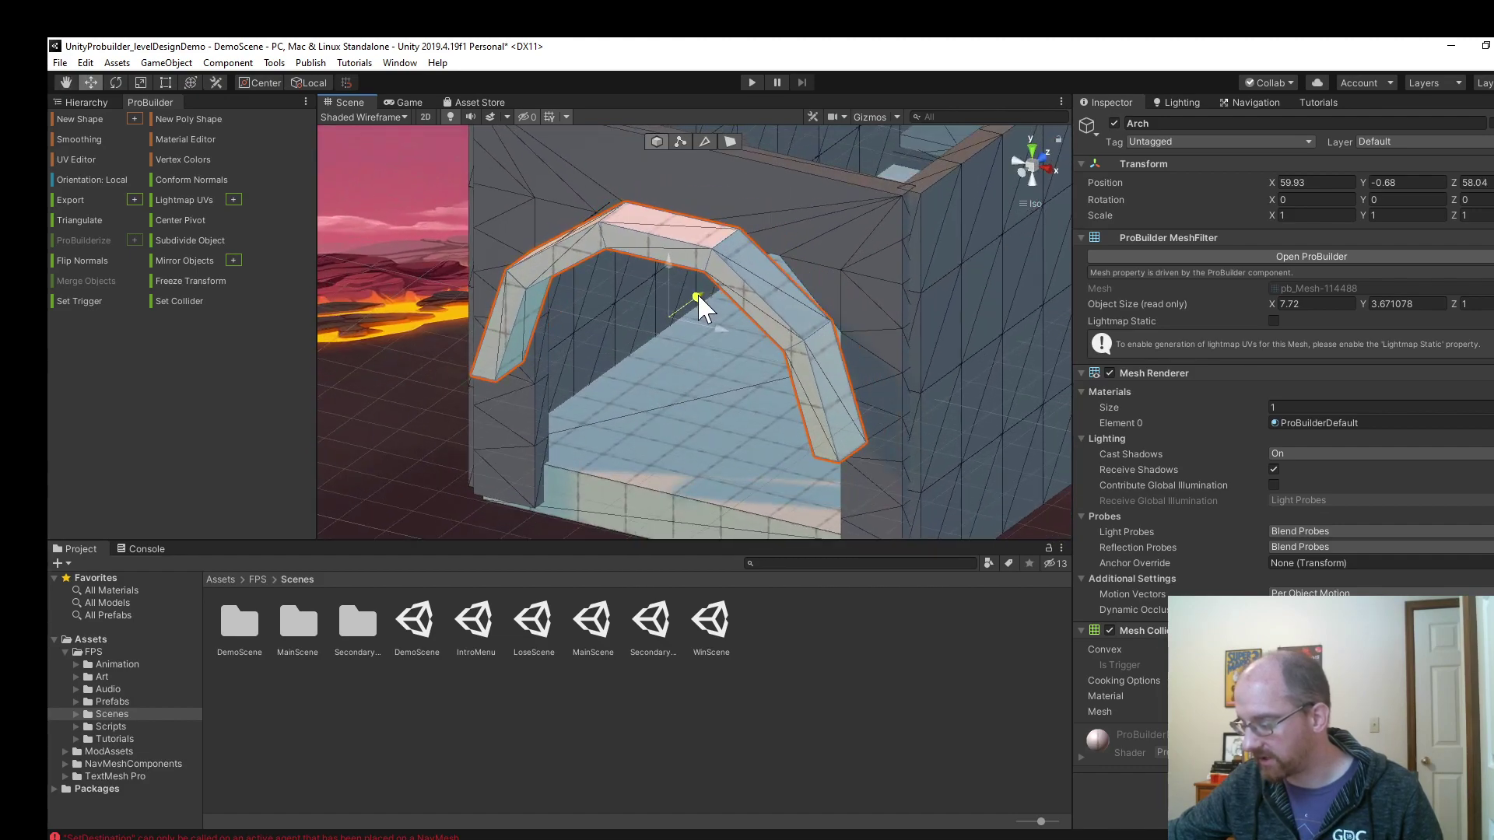
left_click_drag(747, 359, 670, 437, "alt")
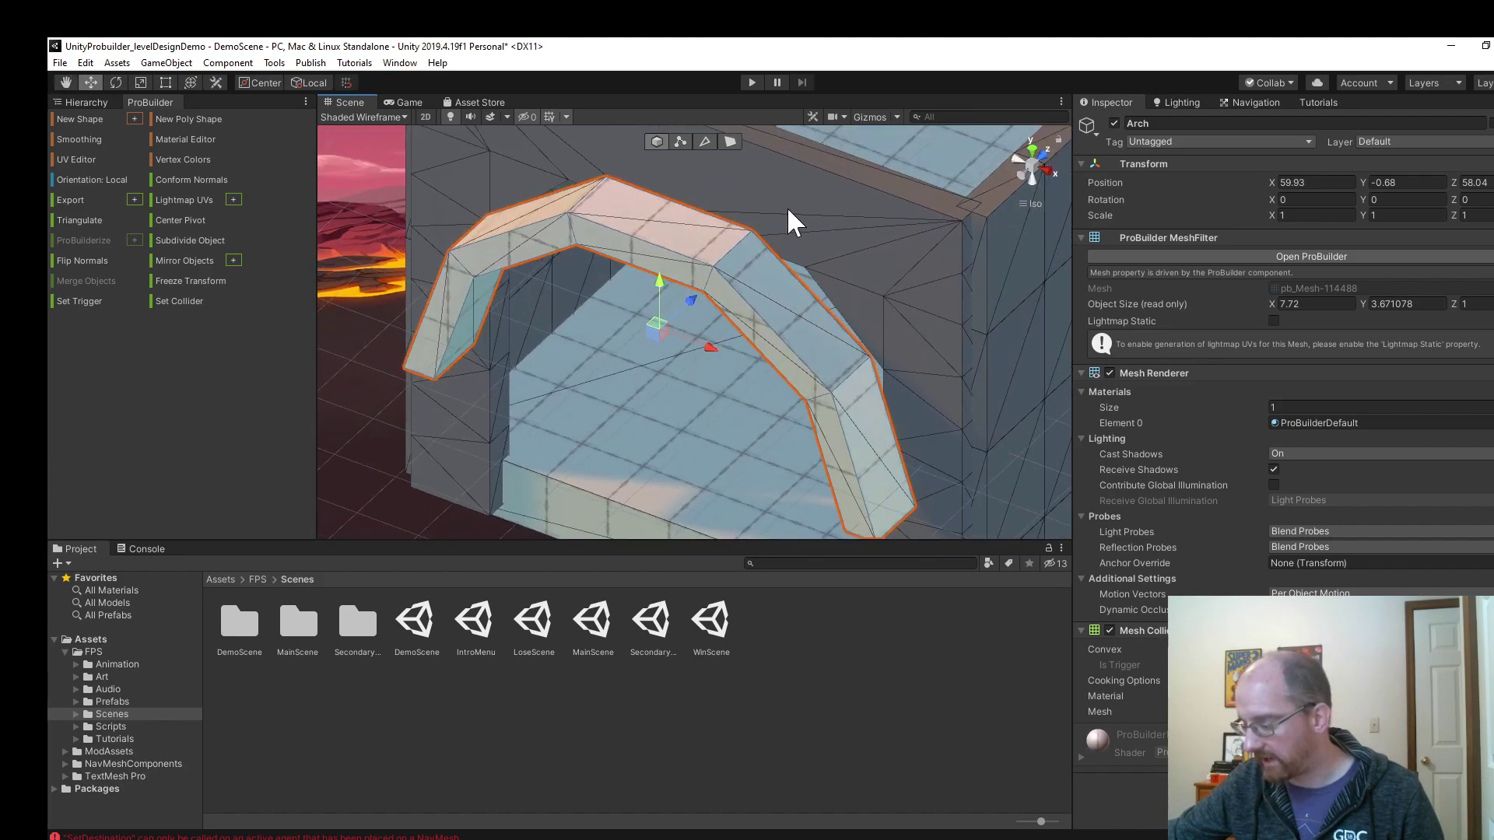
left_click_drag(596, 343, 604, 243, "alt")
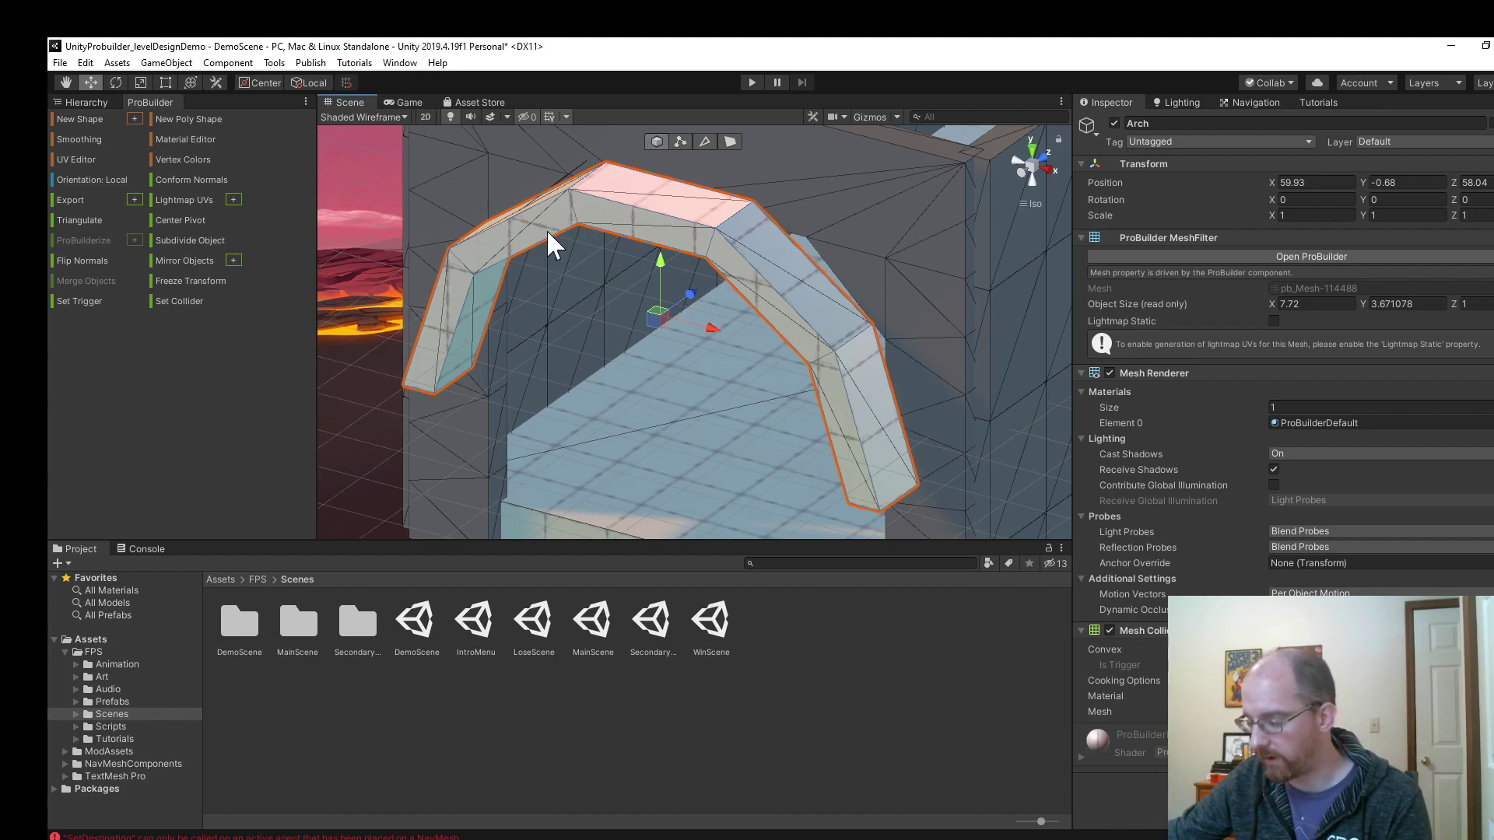
Select the front upper edge of the arch's top segment in edge mode and insert an edge loop through its middle.
left_click(680, 141)
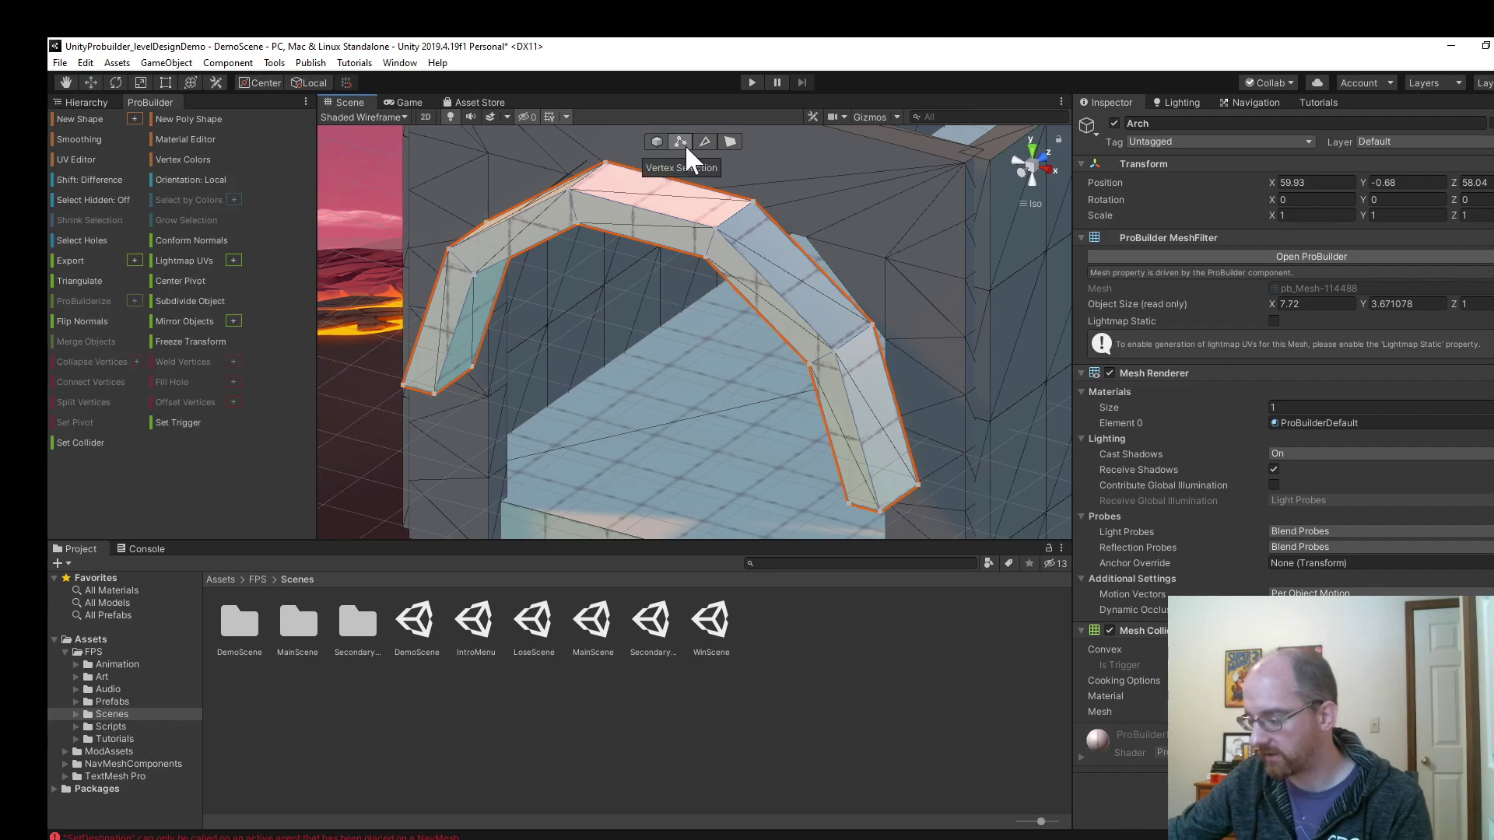
left_click(704, 141)
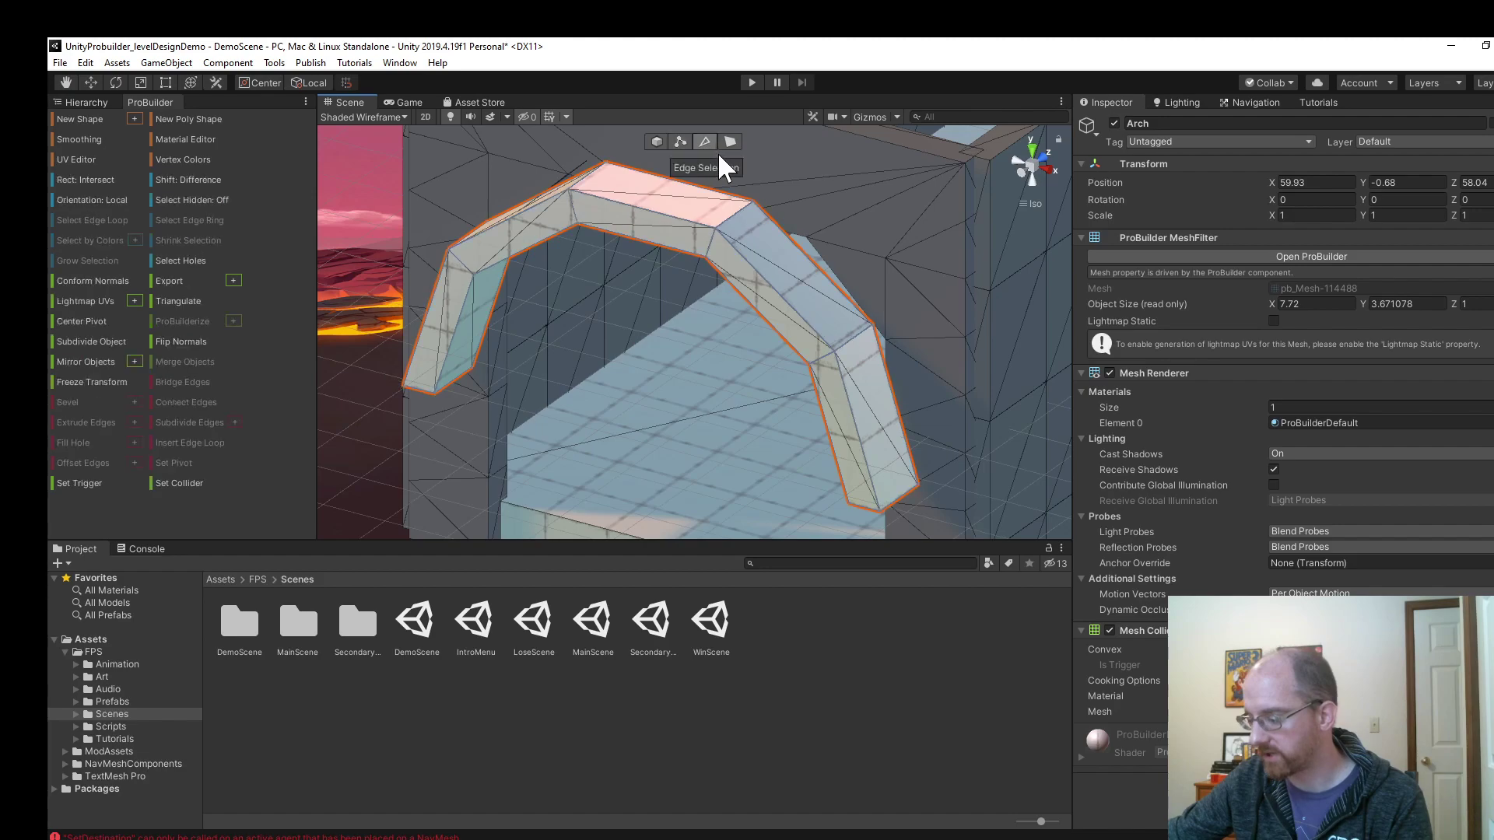
left_click(730, 140)
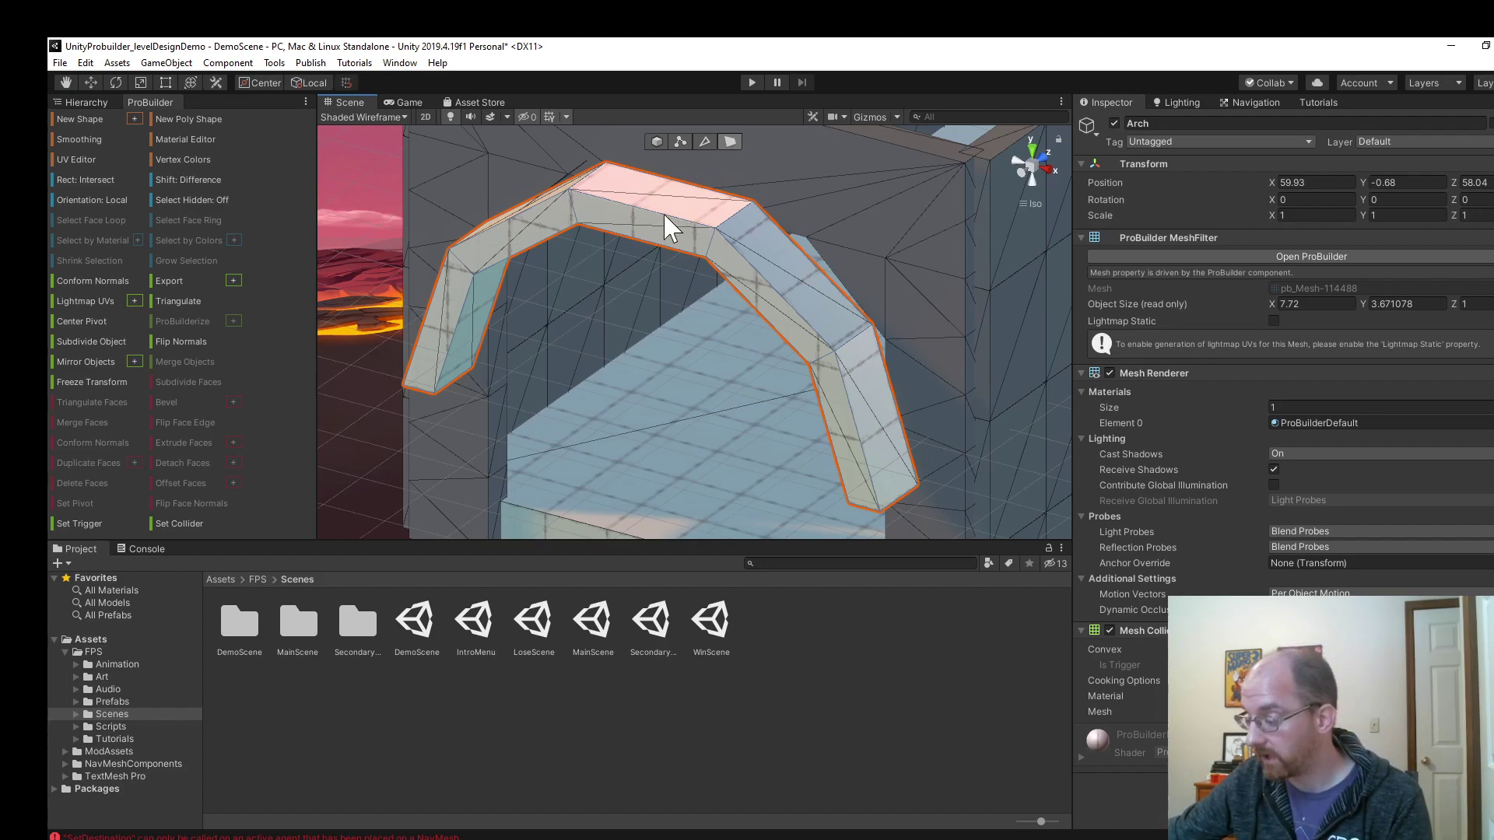
left_click(705, 141)
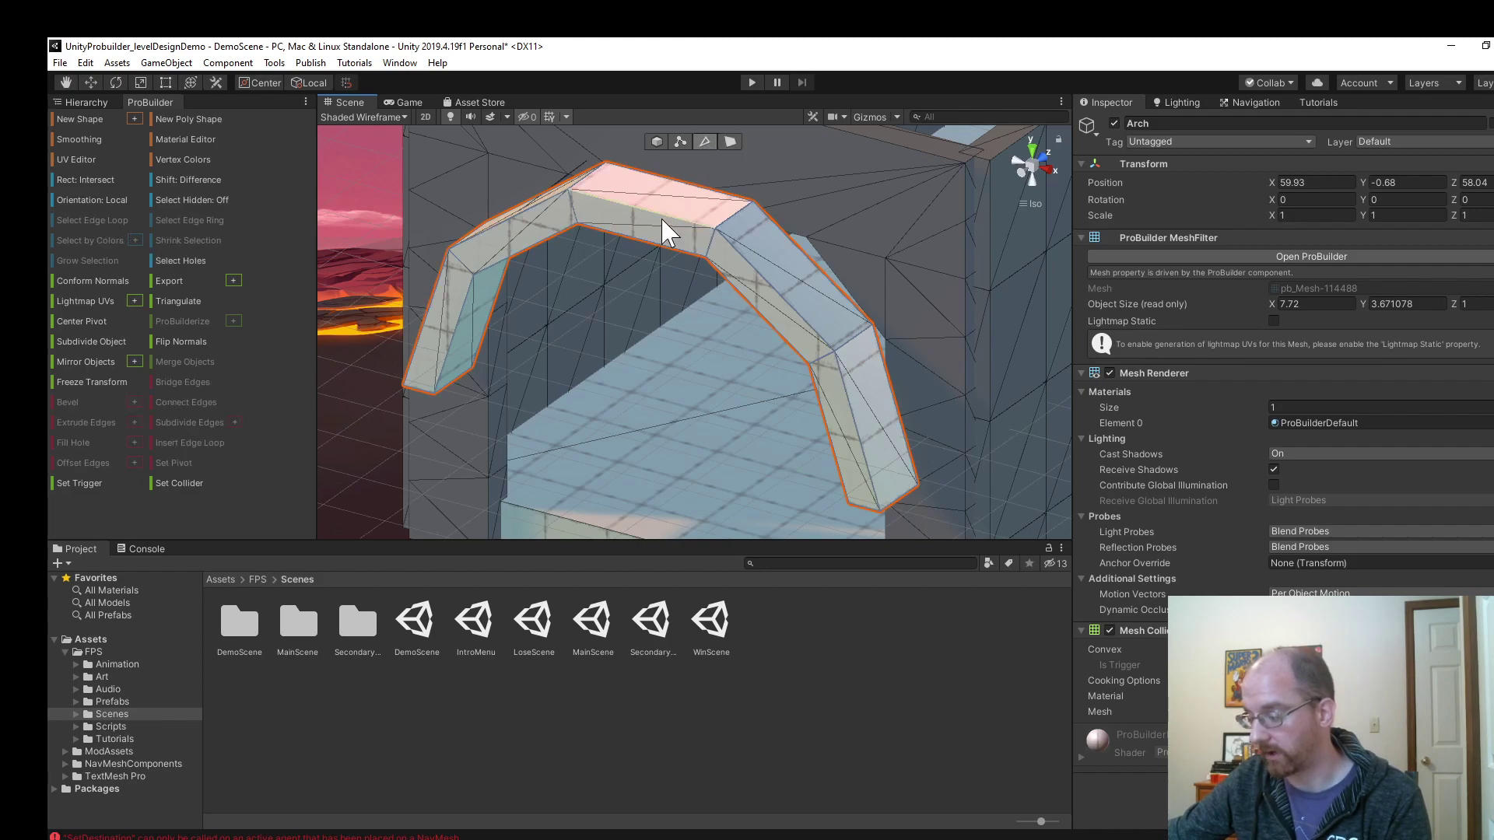
left_click(638, 210)
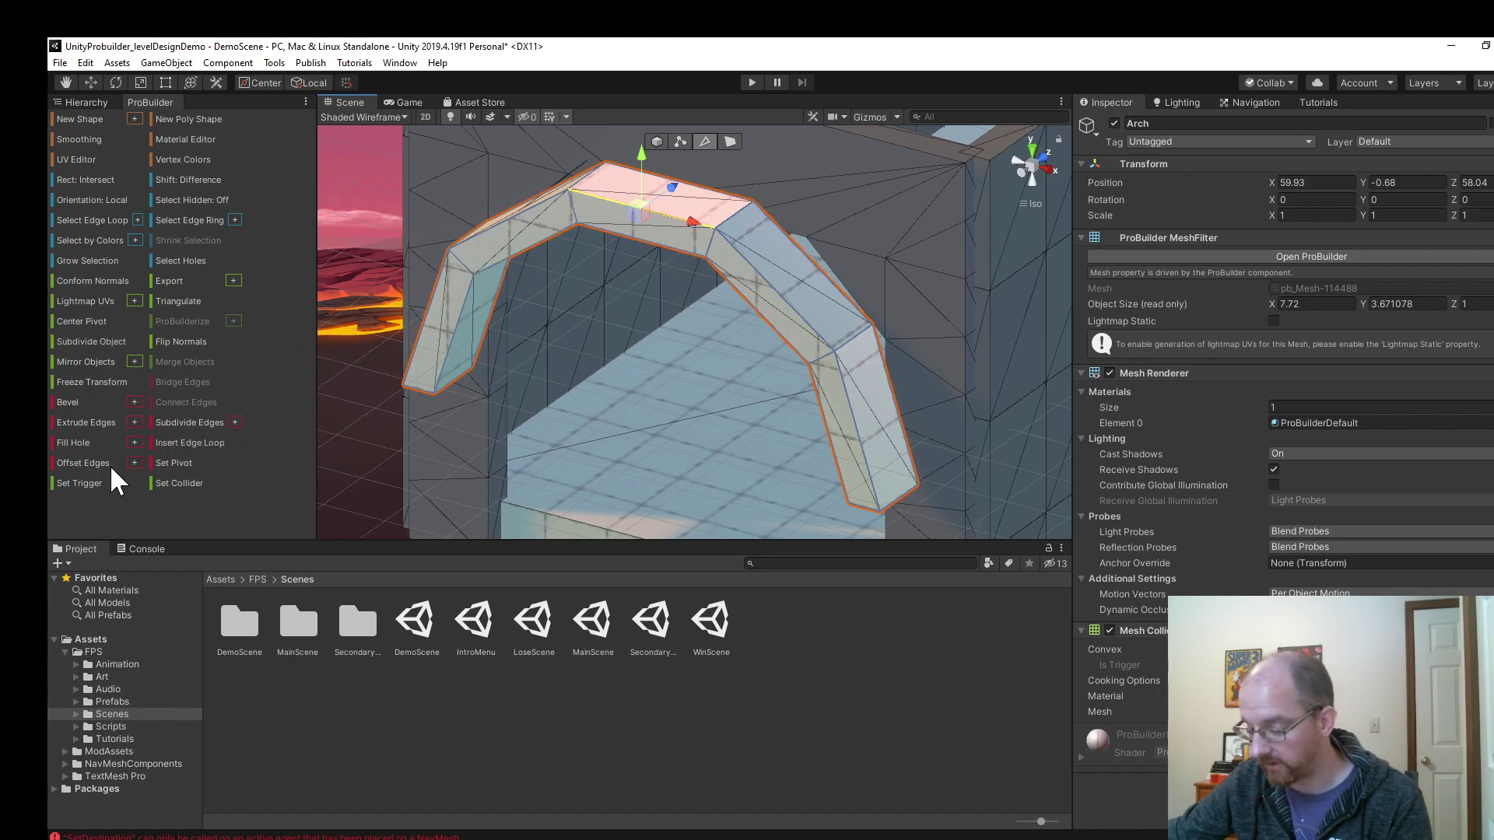
left_click(199, 440)
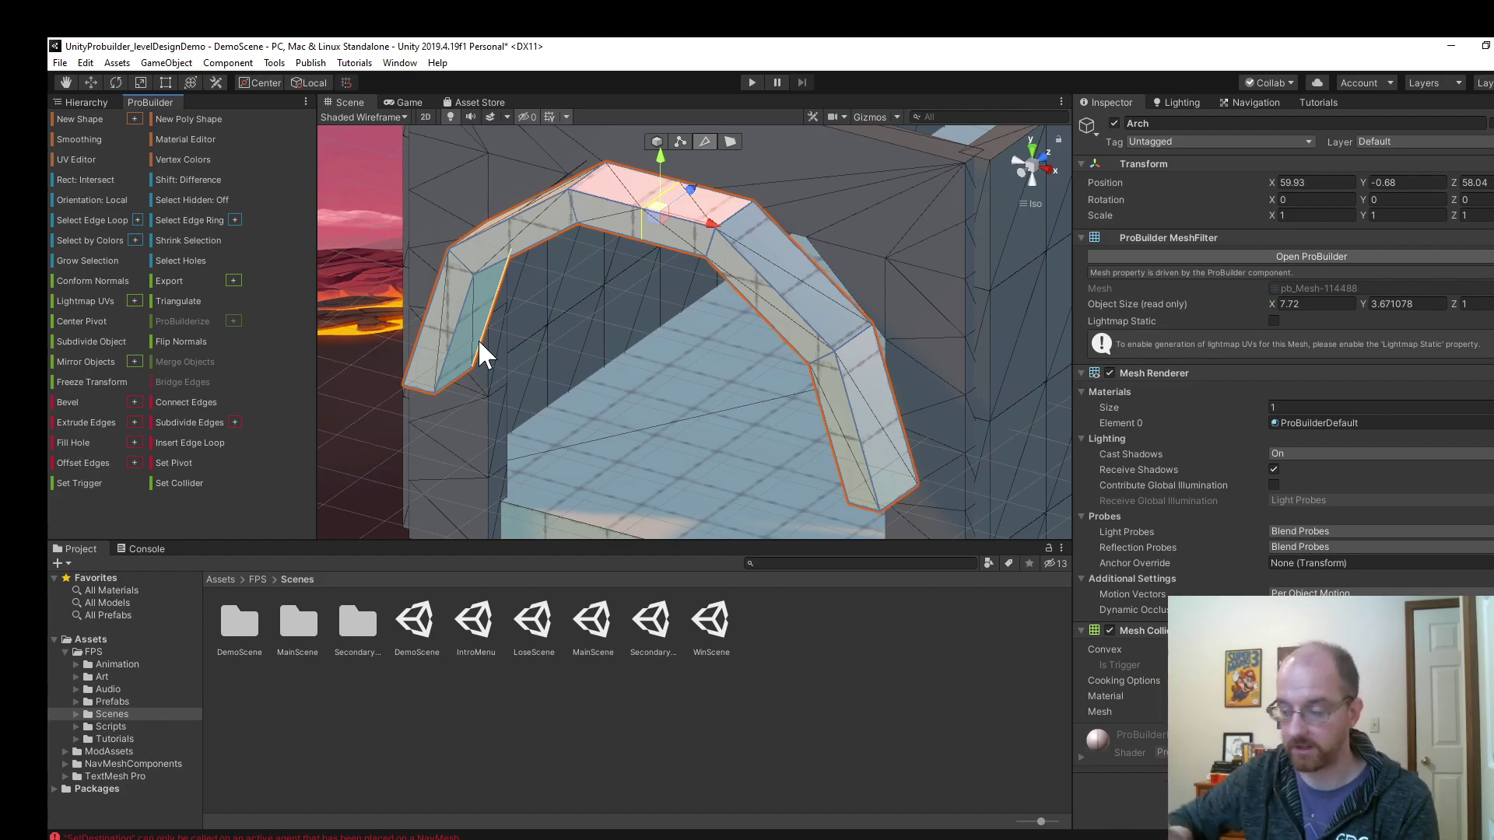
Select the arch's faces on one side of the new edge loop, including the inner and rear ones, and delete them.
scroll(673, 148, "up", 3)
scroll(669, 152, "down", 3)
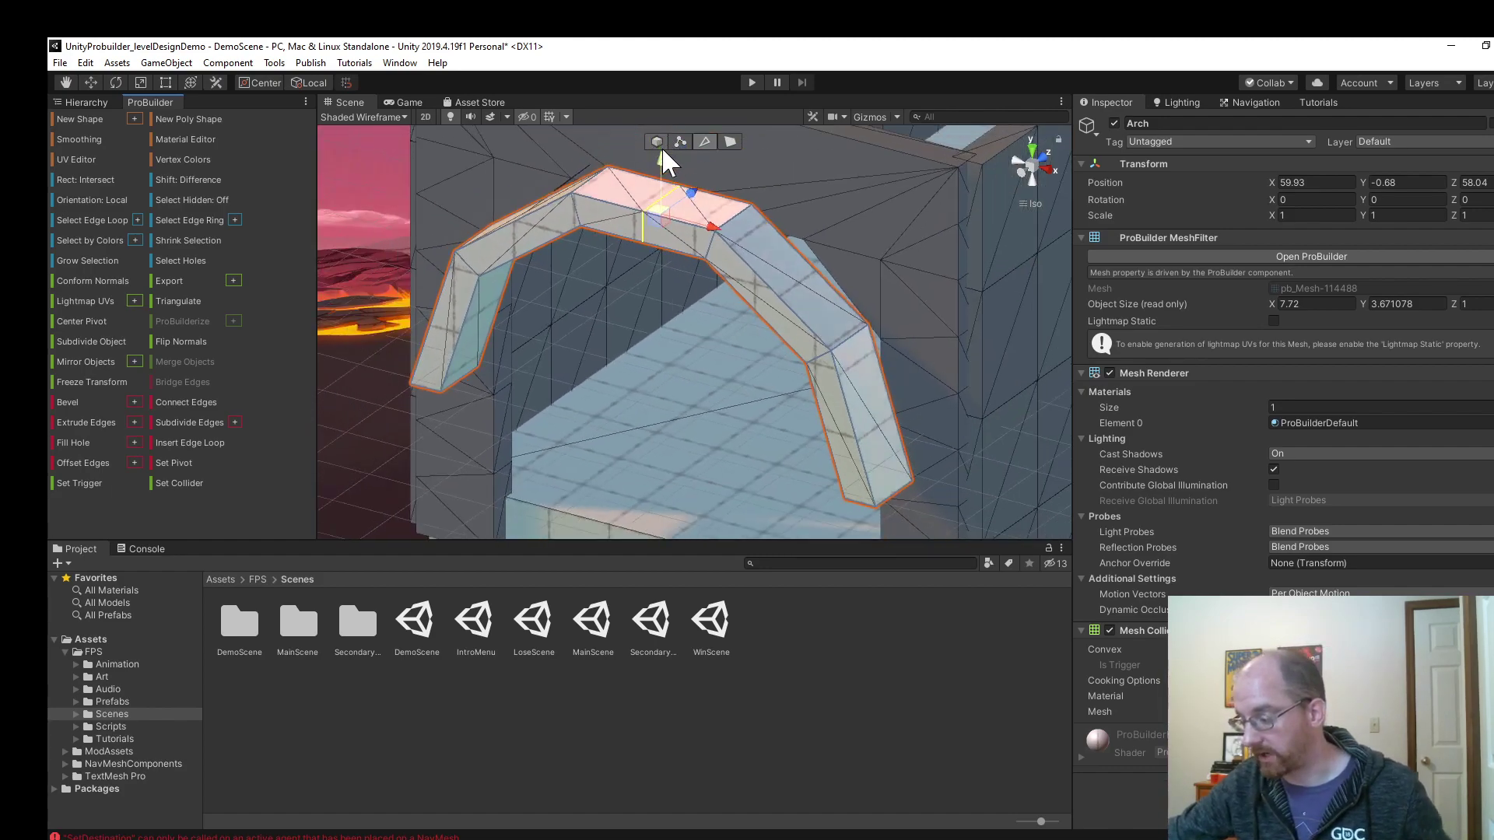
left_click(733, 140)
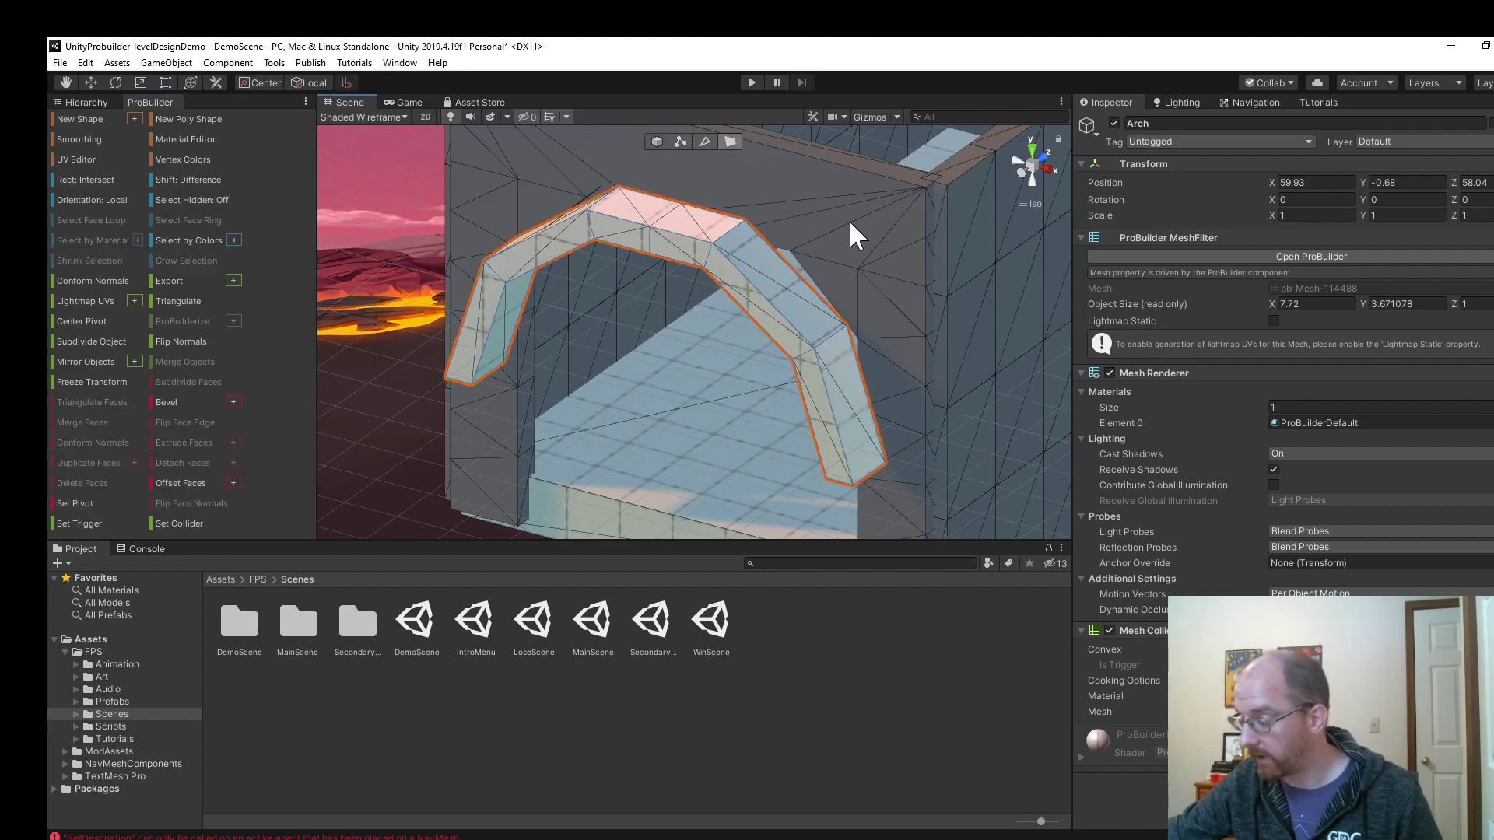
left_click_drag(934, 231, 688, 498)
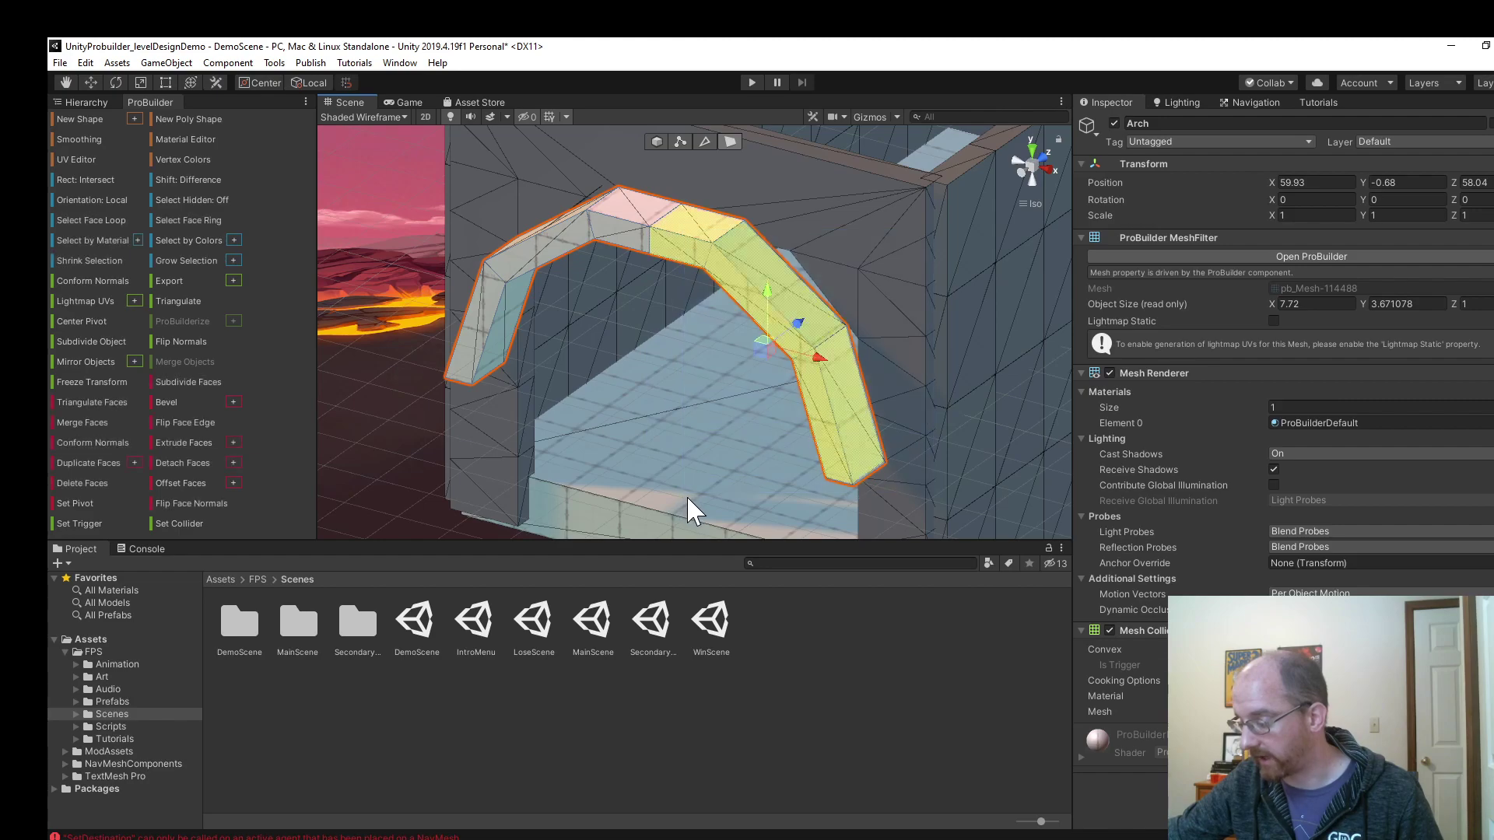
scroll(786, 401, "down", 1)
left_click_drag(738, 451, 953, 211, "alt")
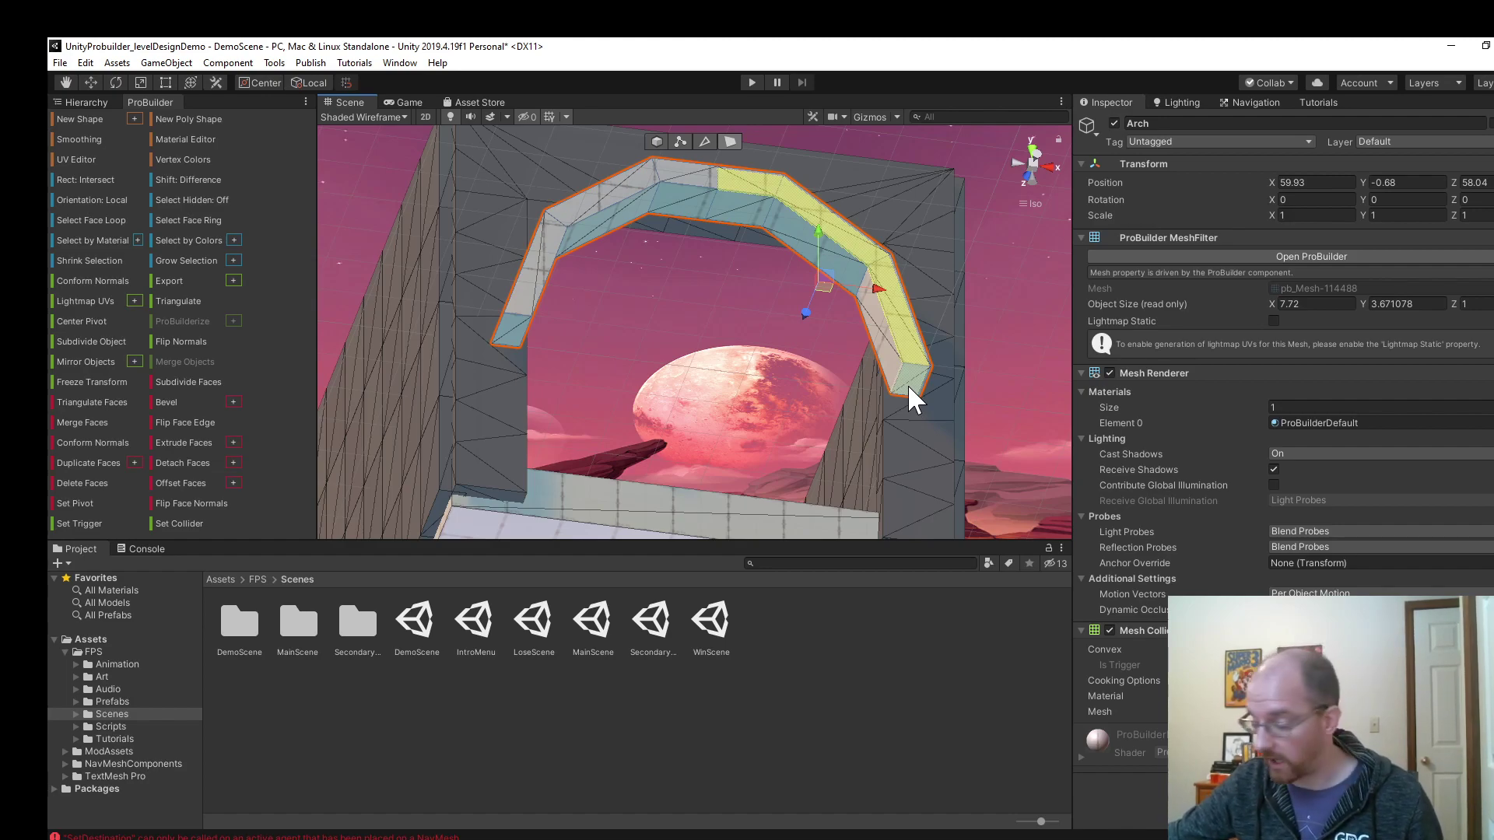
left_click(831, 272, "shift")
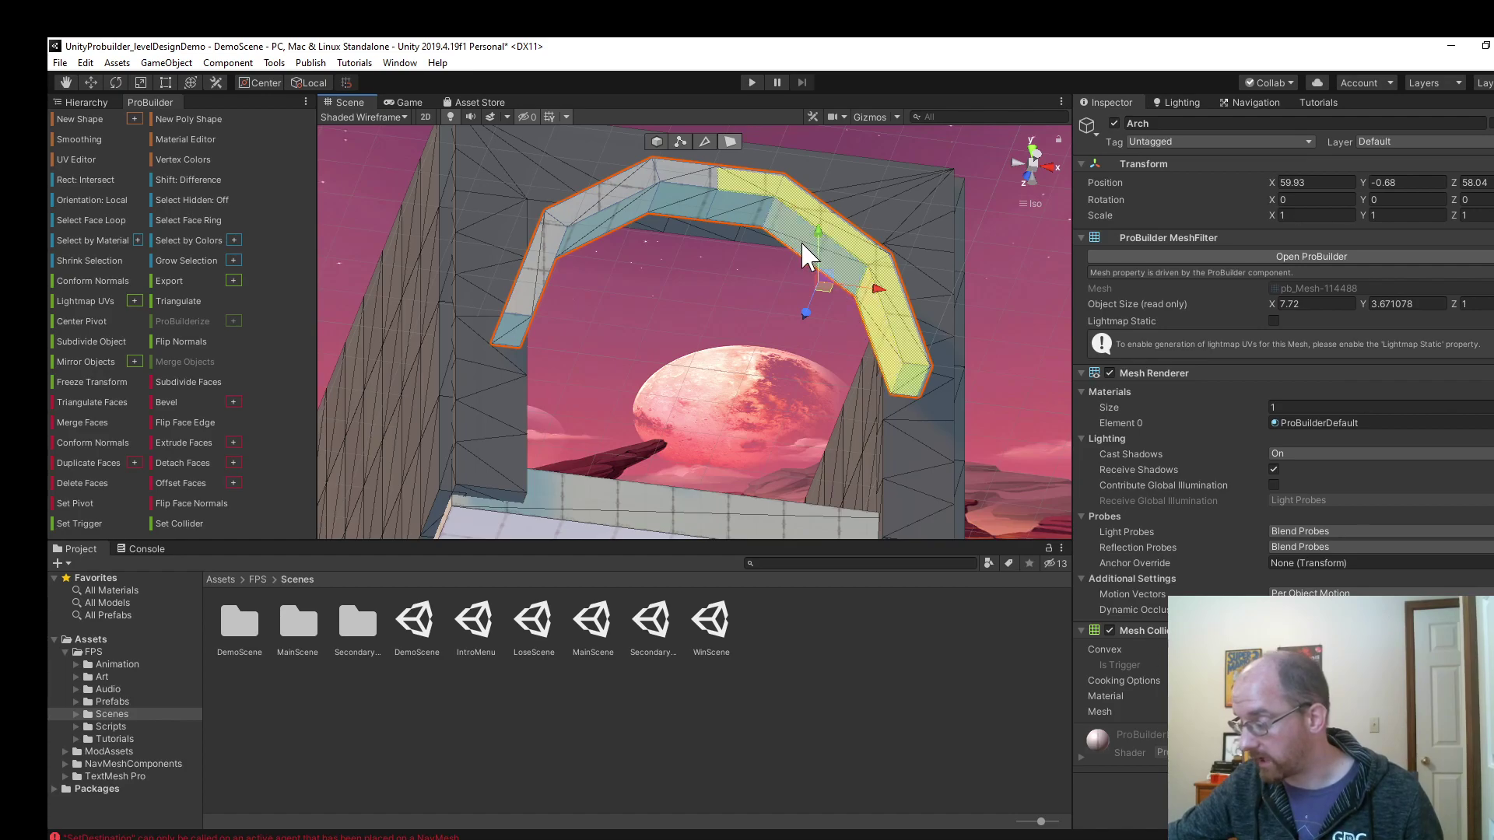
left_click_drag(754, 384, 796, 430, "alt")
left_click(567, 316, "shift")
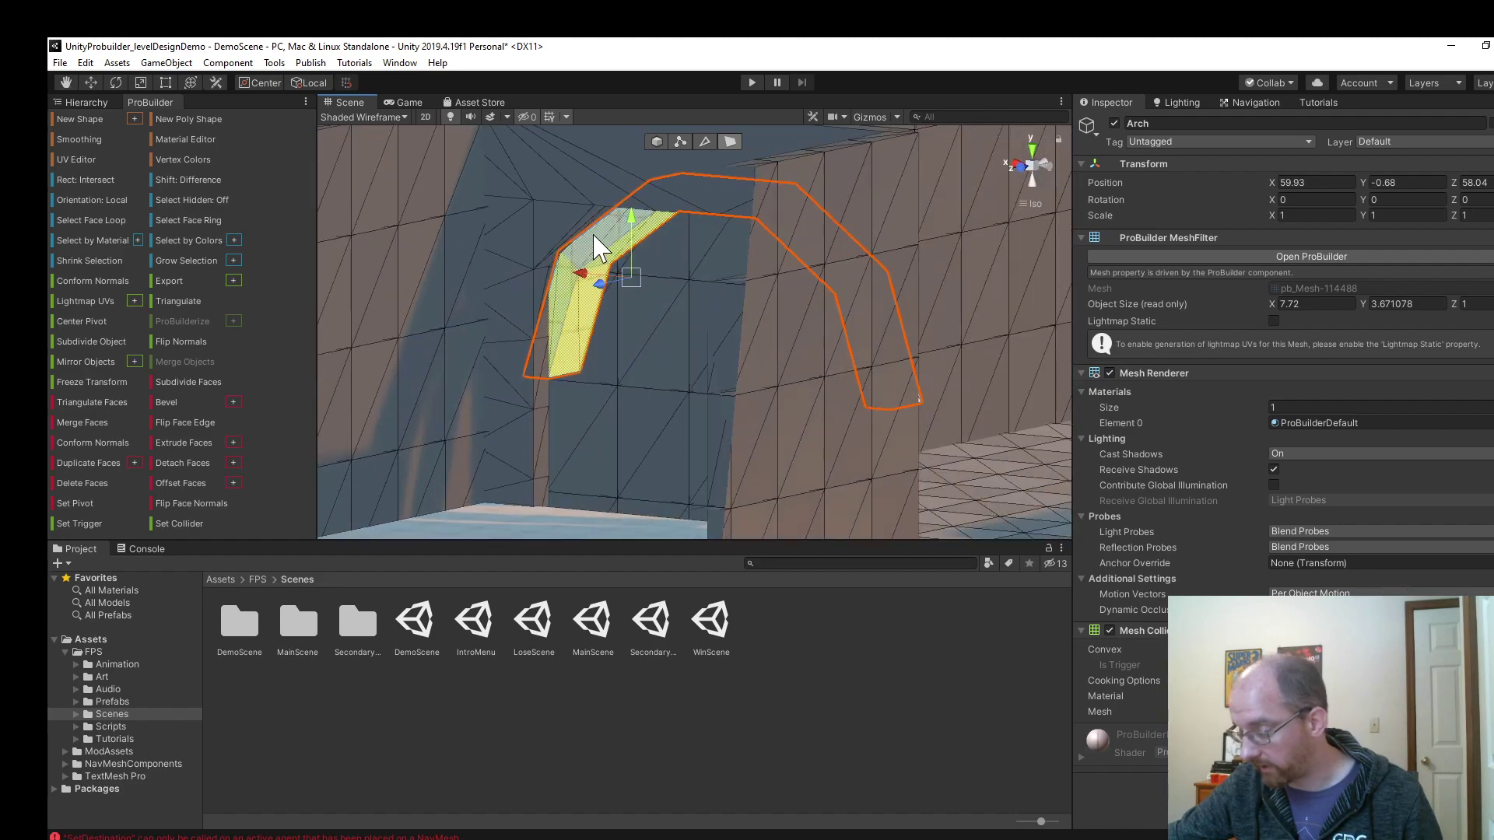
left_click_drag(730, 304, 585, 325, "alt")
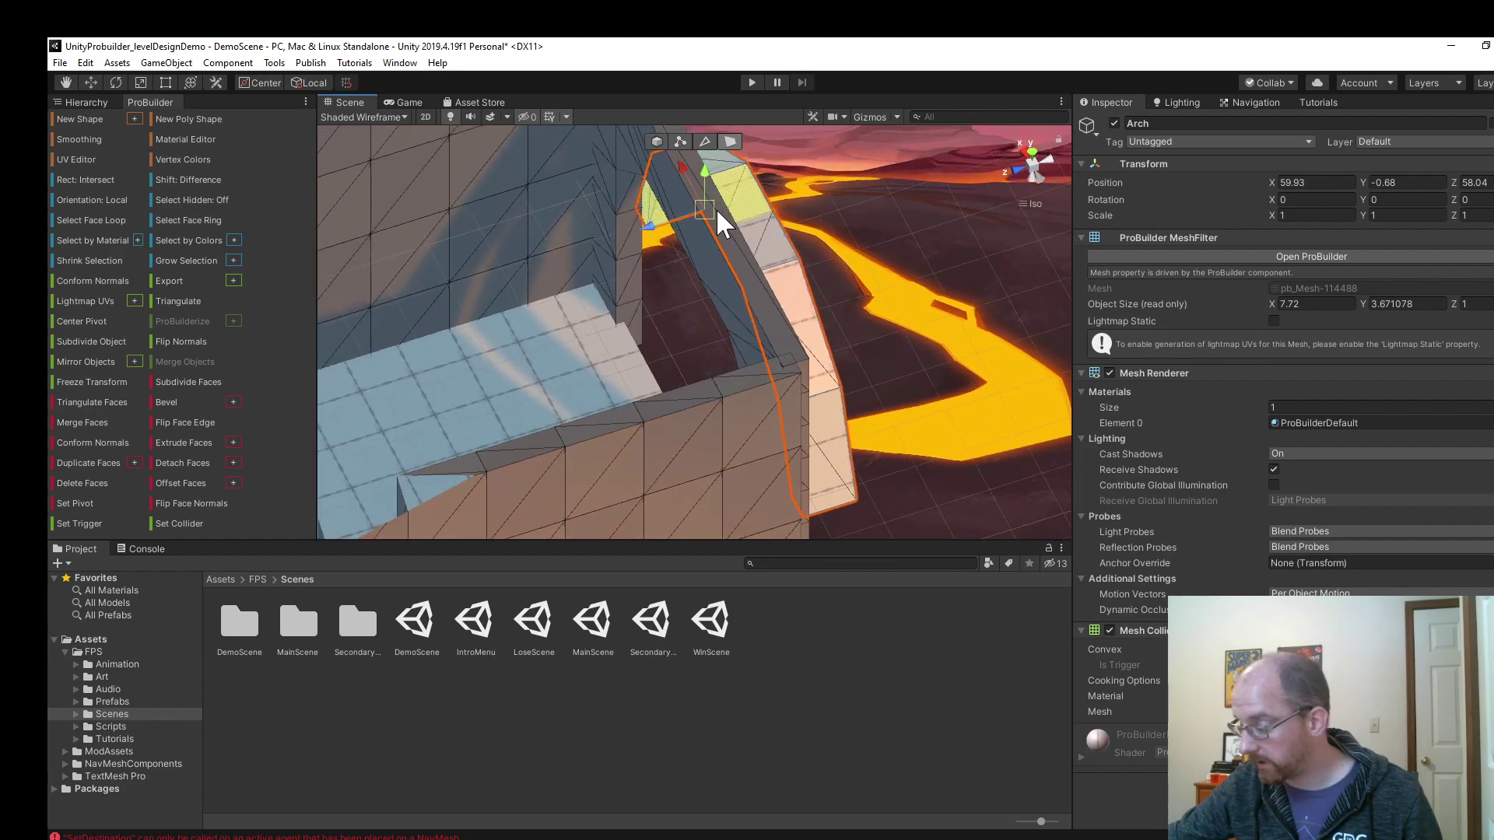
left_click_drag(827, 354, 848, 289, "alt")
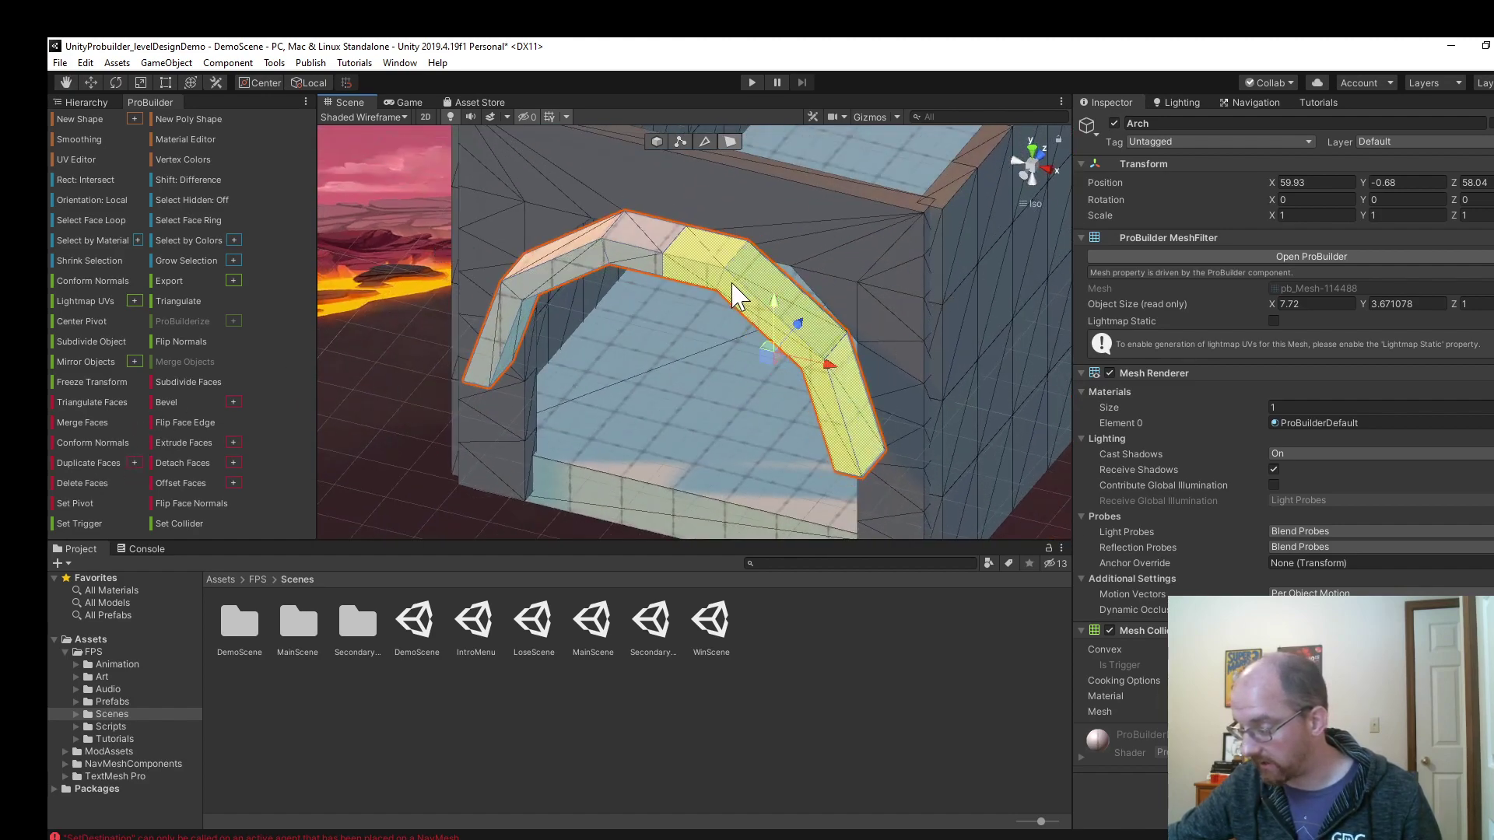
left_click(75, 483)
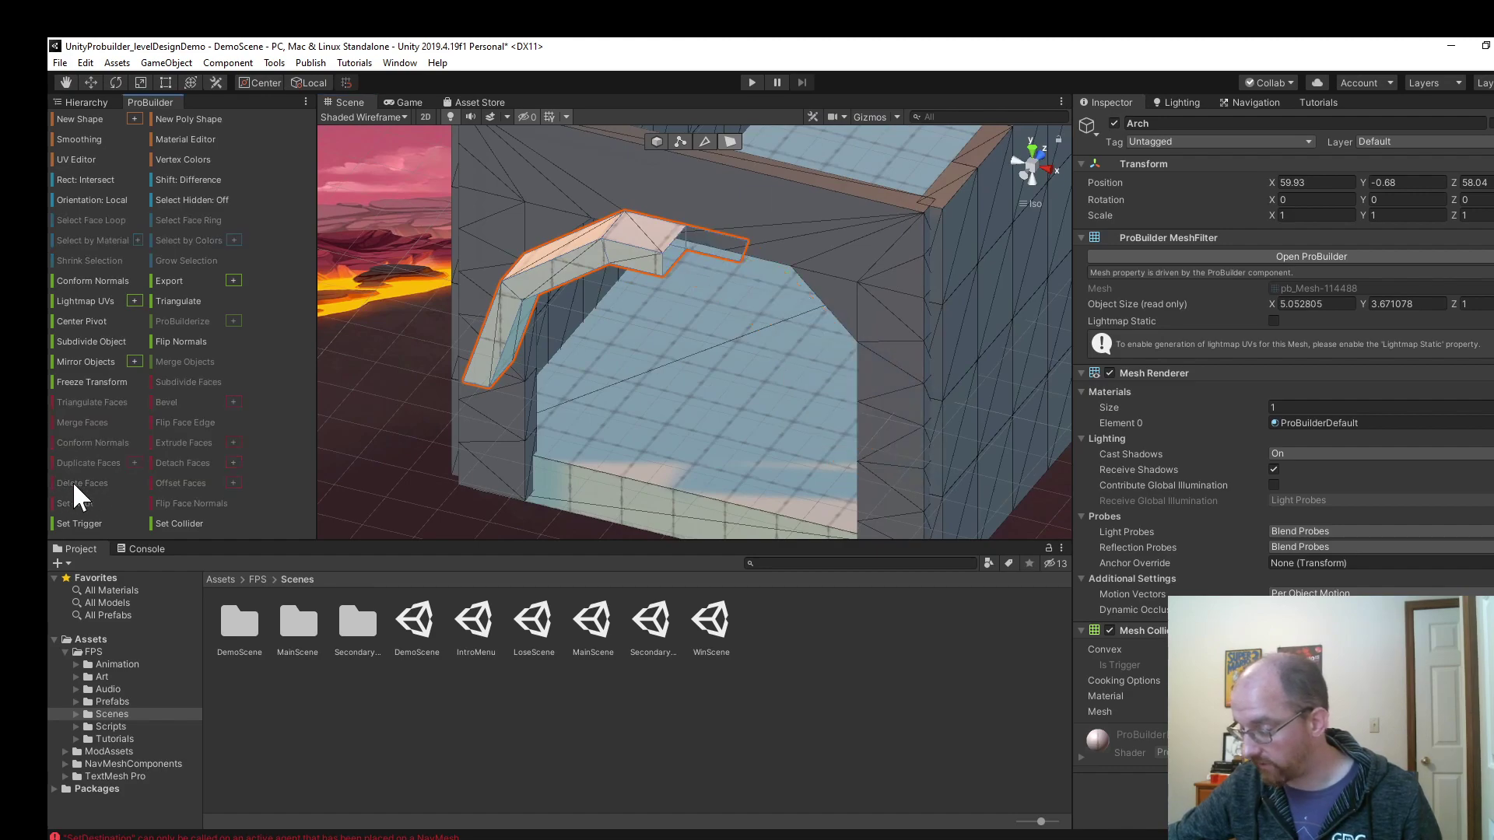
Return to object mode and move the remaining arch piece farther out from the wall, to about Z 56.97.
left_click(730, 255)
left_click(580, 261)
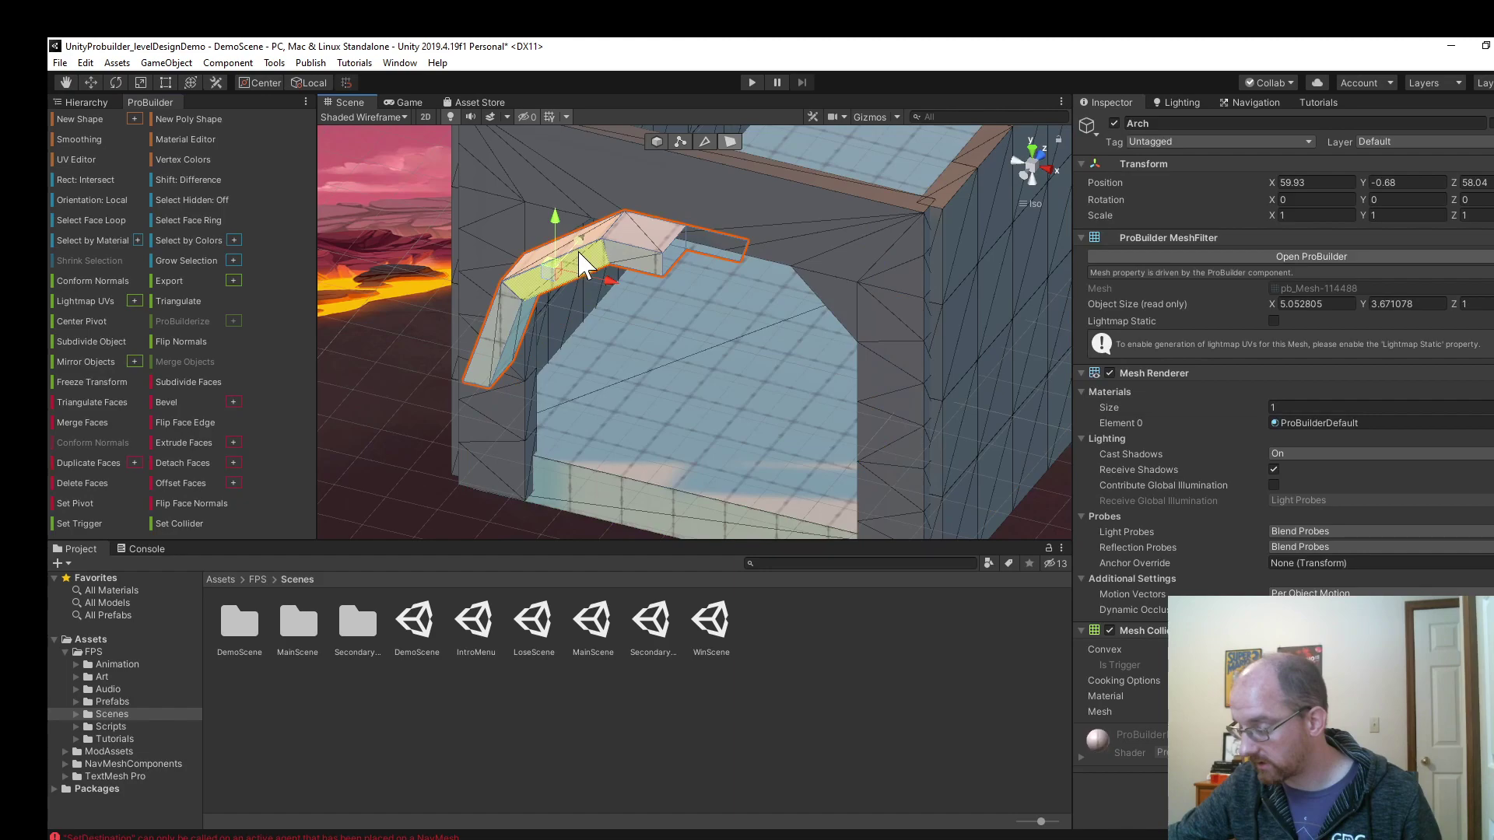
left_click(655, 139)
left_click_drag(694, 300, 676, 334)
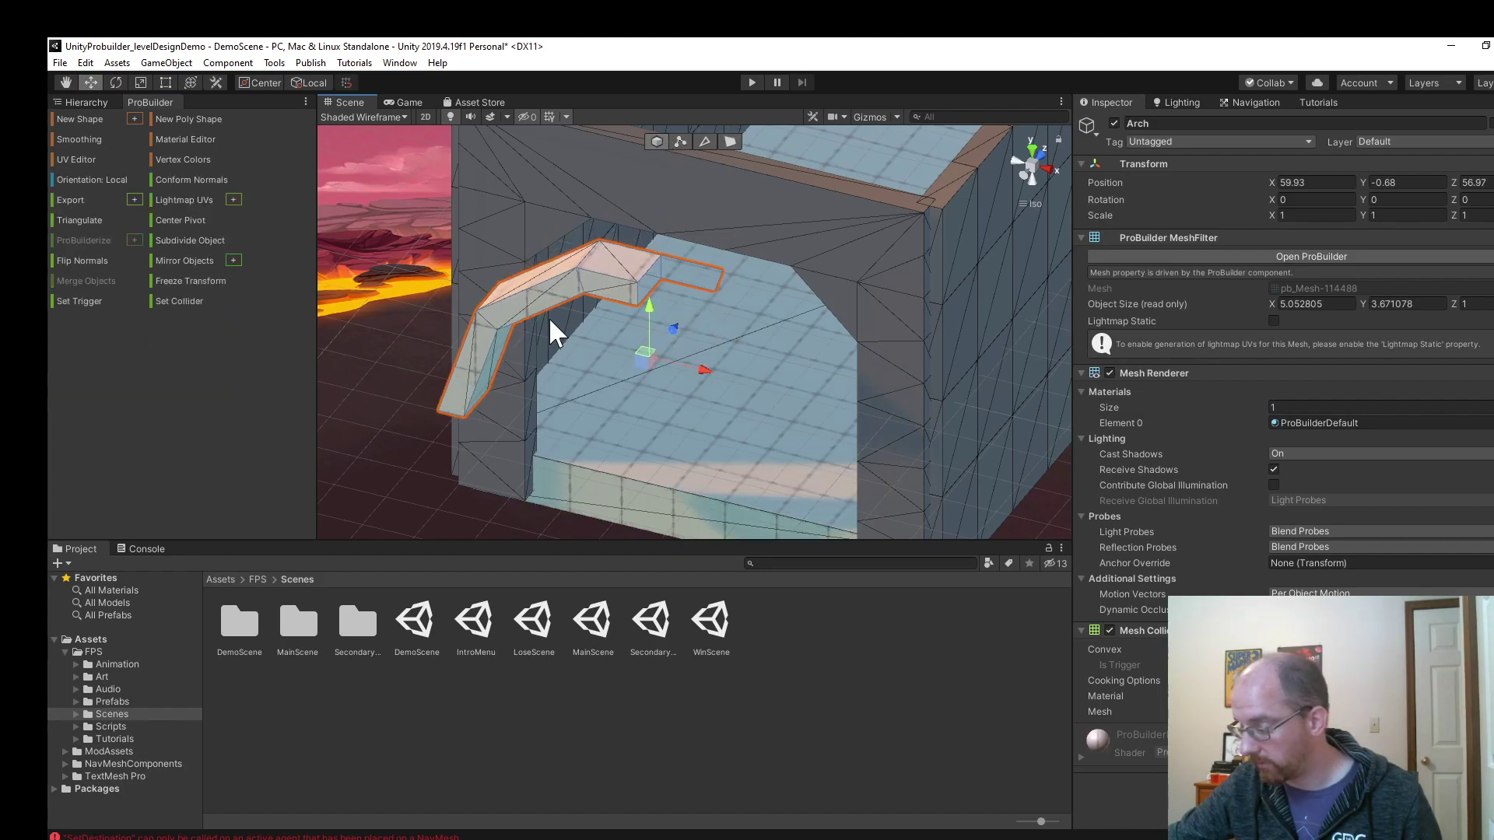
Delete the leftover rear face that extends past the middle of the half arch.
left_click(732, 141)
left_click_drag(547, 312, 731, 190, "alt")
left_click(758, 196)
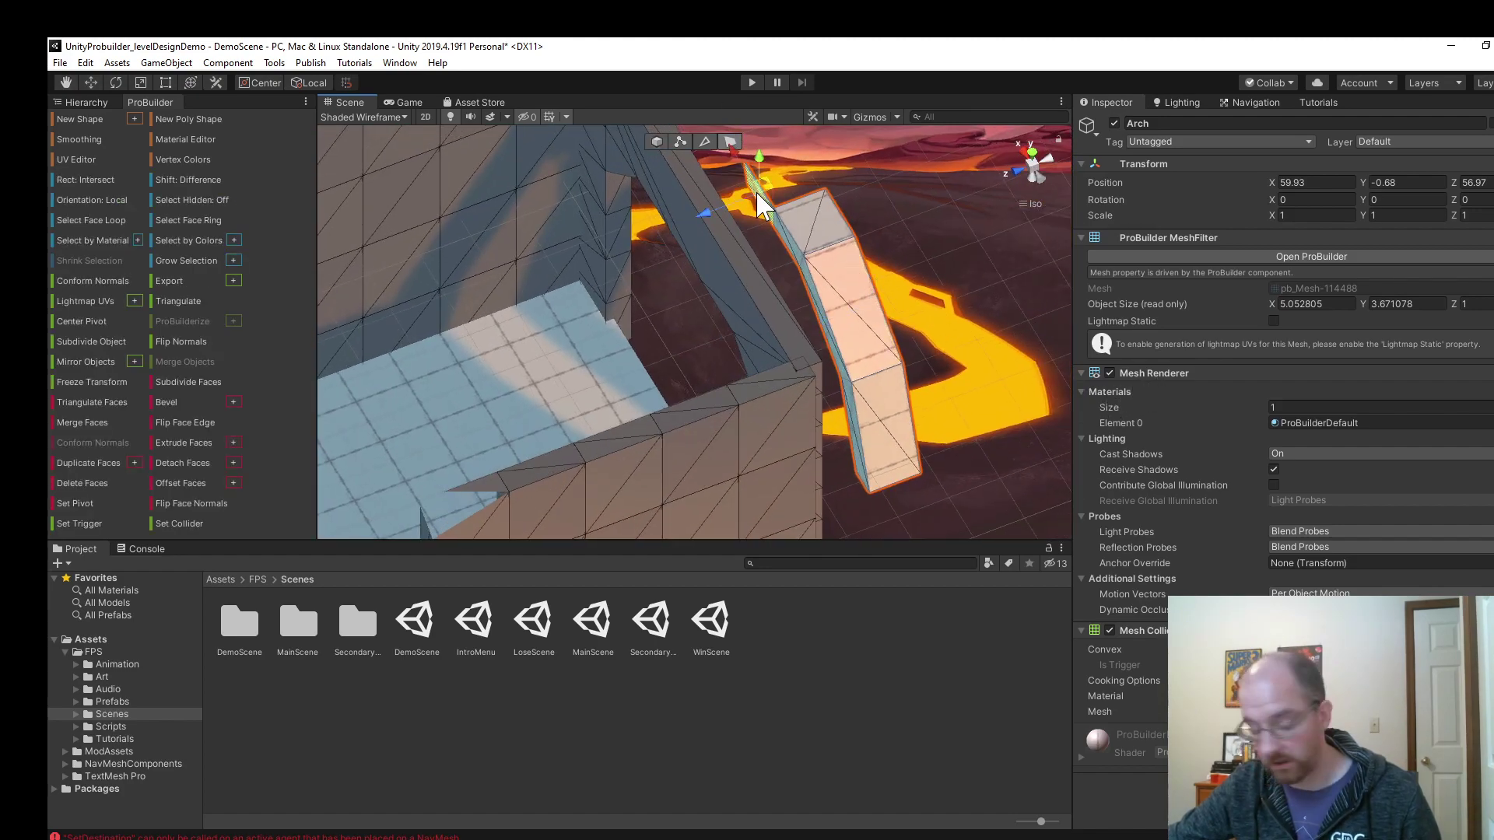
left_click(87, 483)
left_click_drag(600, 328, 550, 338, "alt")
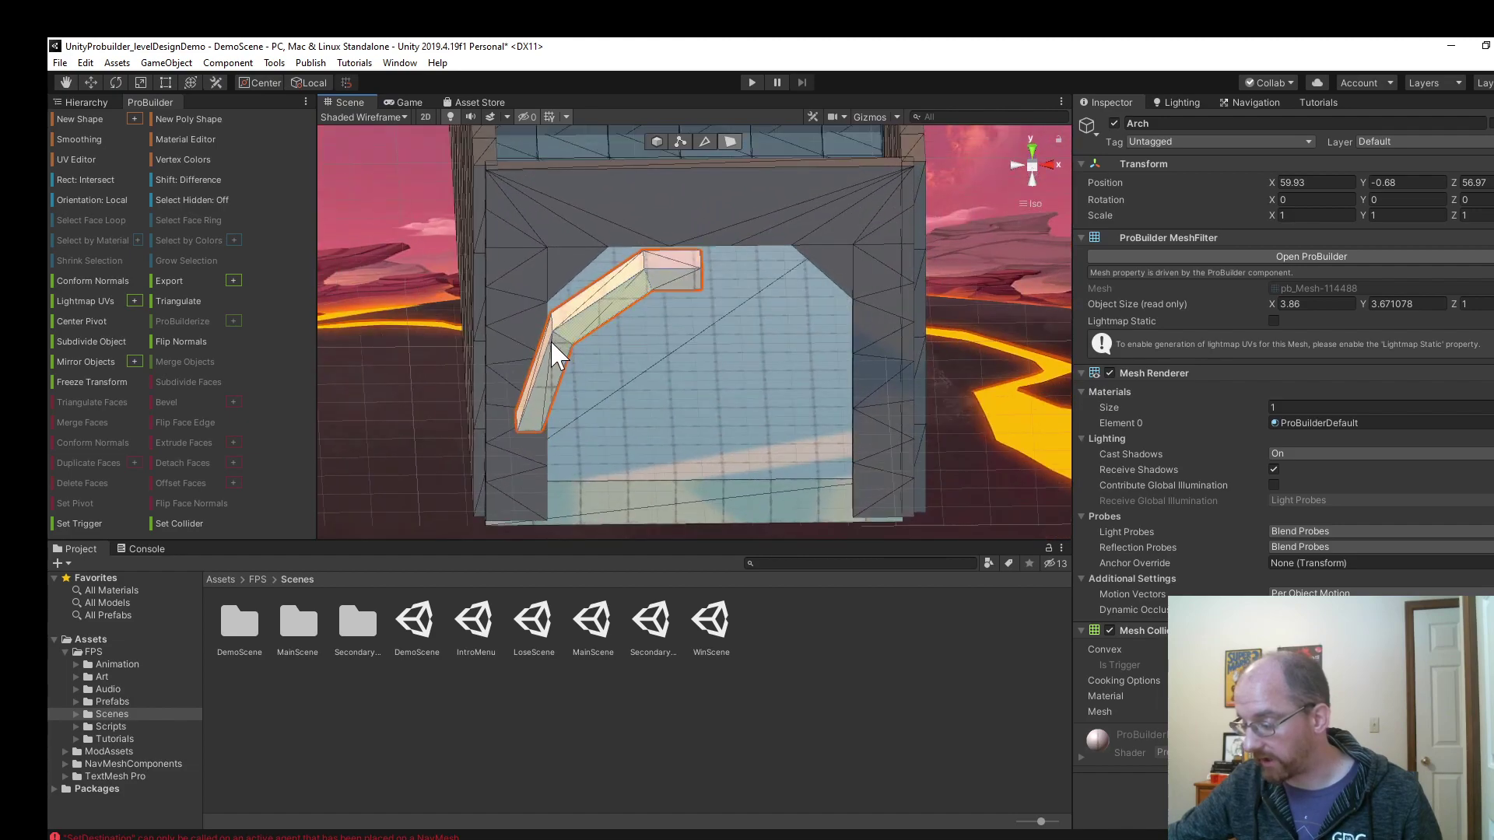
Select the edge loop at the half arch's upper bend and move it sideways in the back view, away from the arch's middle.
left_click_drag(663, 278, 659, 272, "alt")
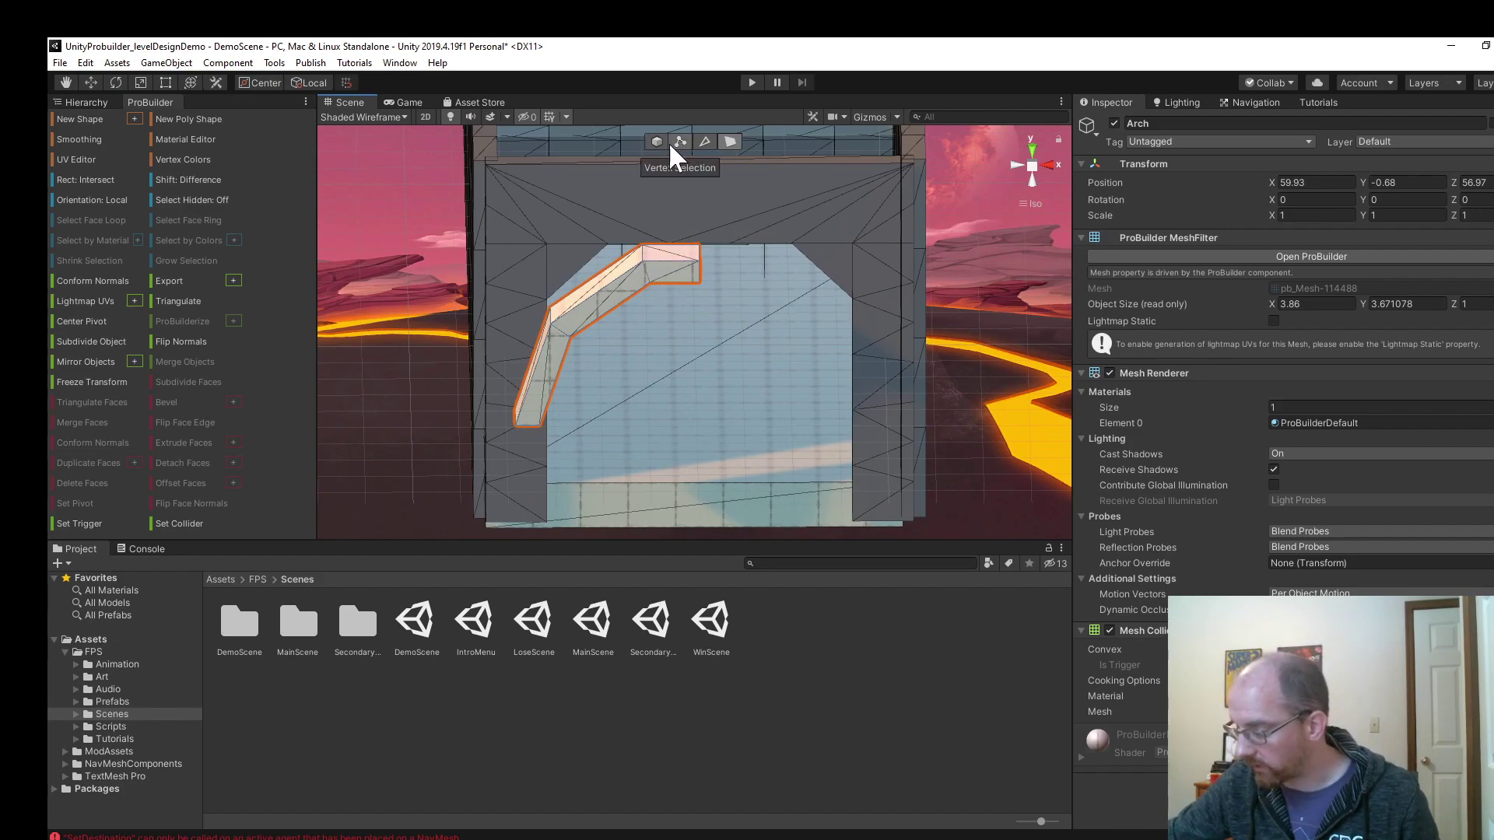
left_click(705, 141)
scroll(649, 284, "up", 2)
left_click(632, 266)
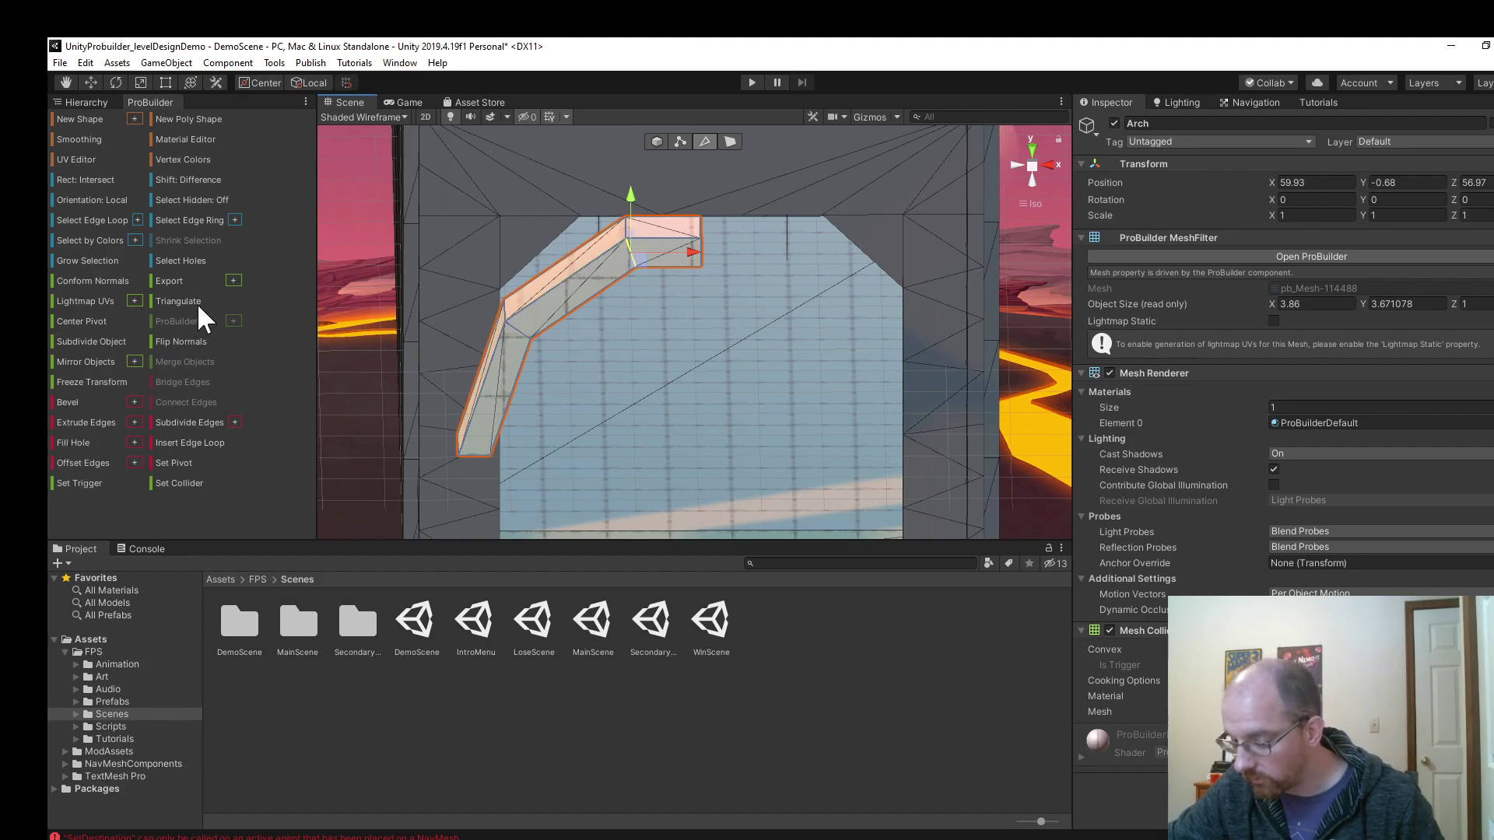
left_click(115, 219)
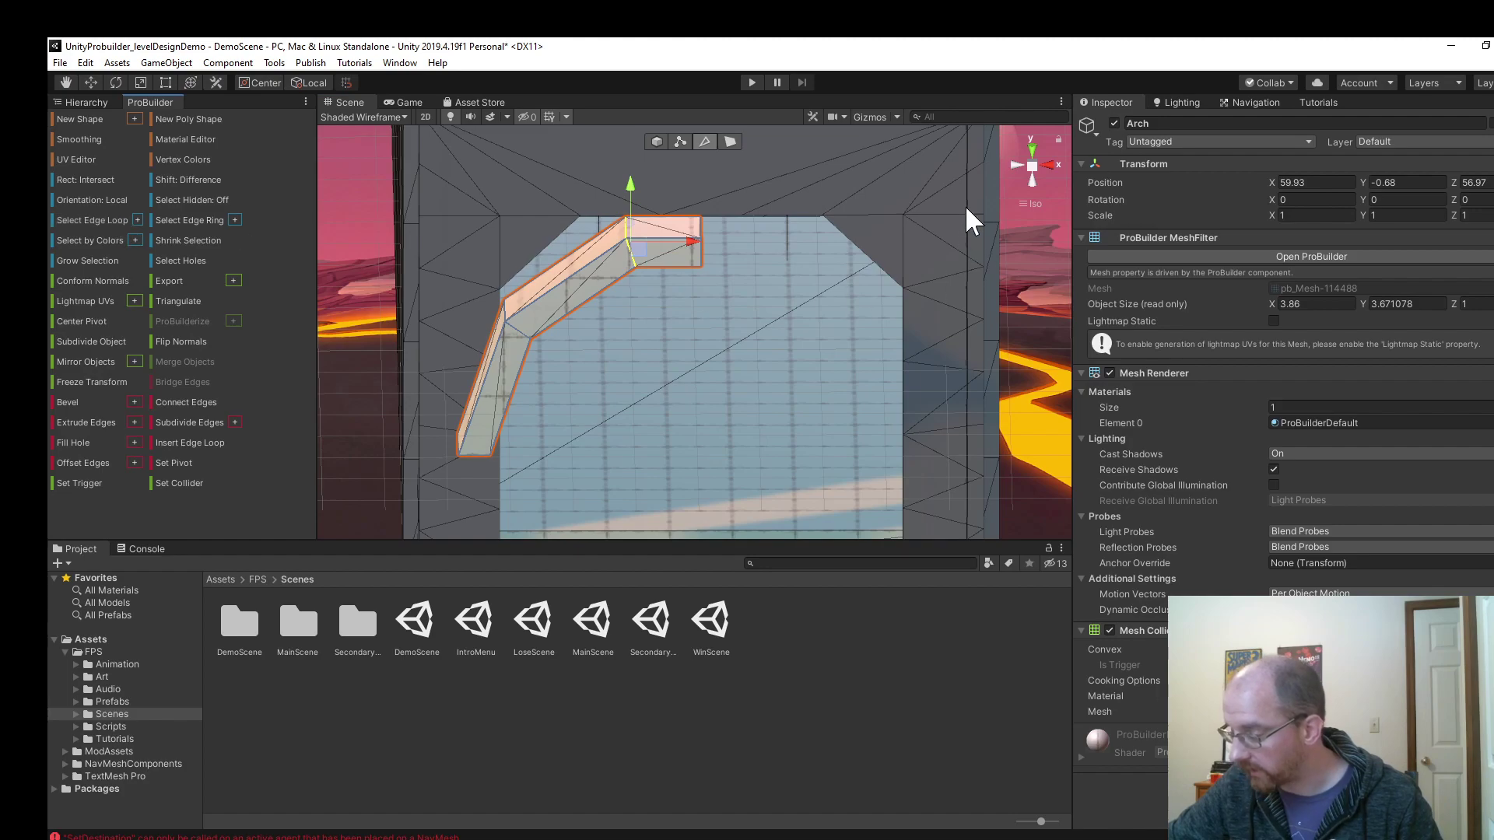
left_click(1027, 166)
left_click(1027, 165)
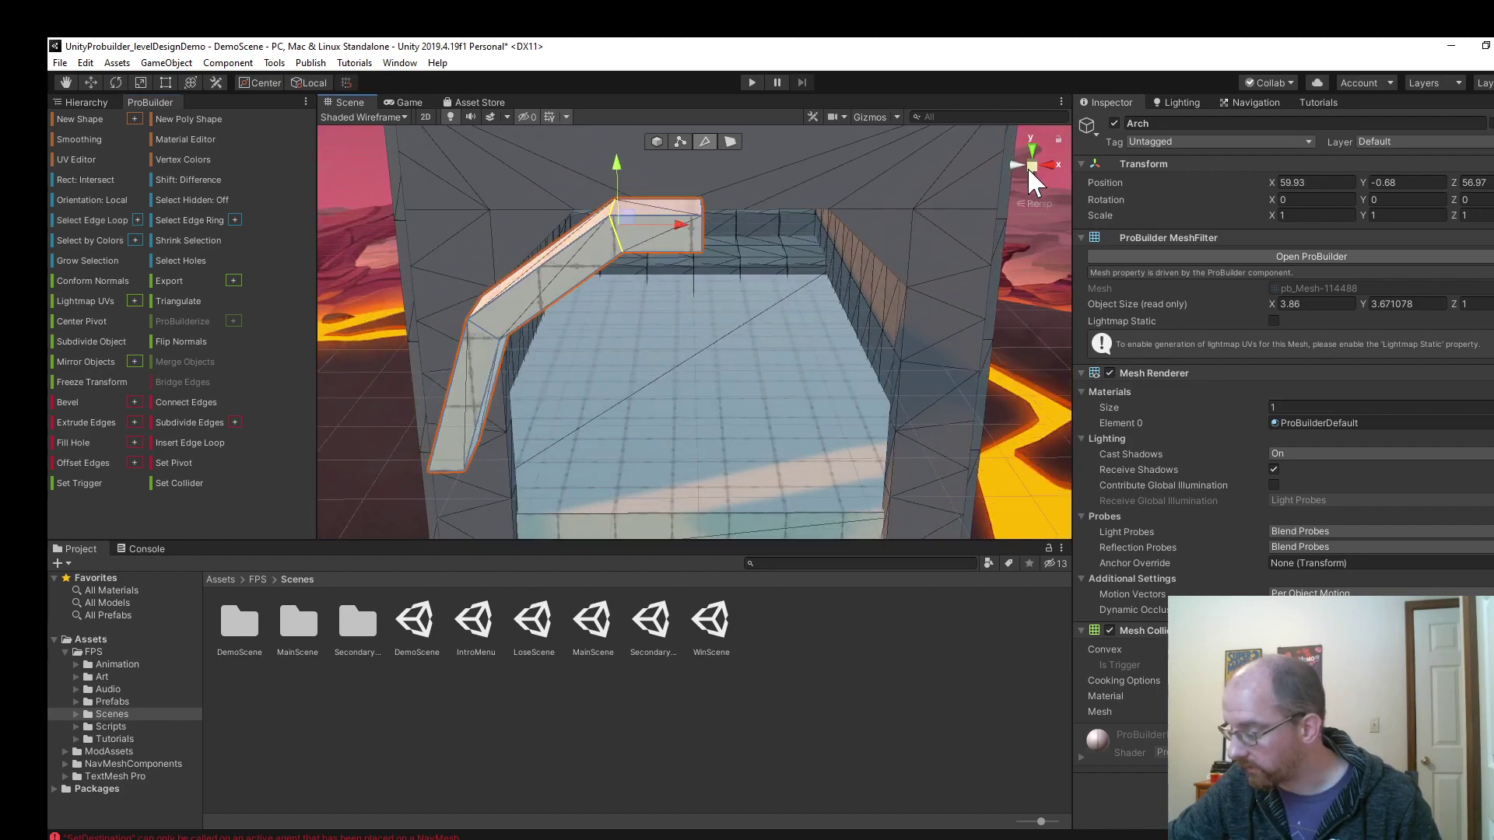
left_click_drag(934, 301, 1041, 190, "alt")
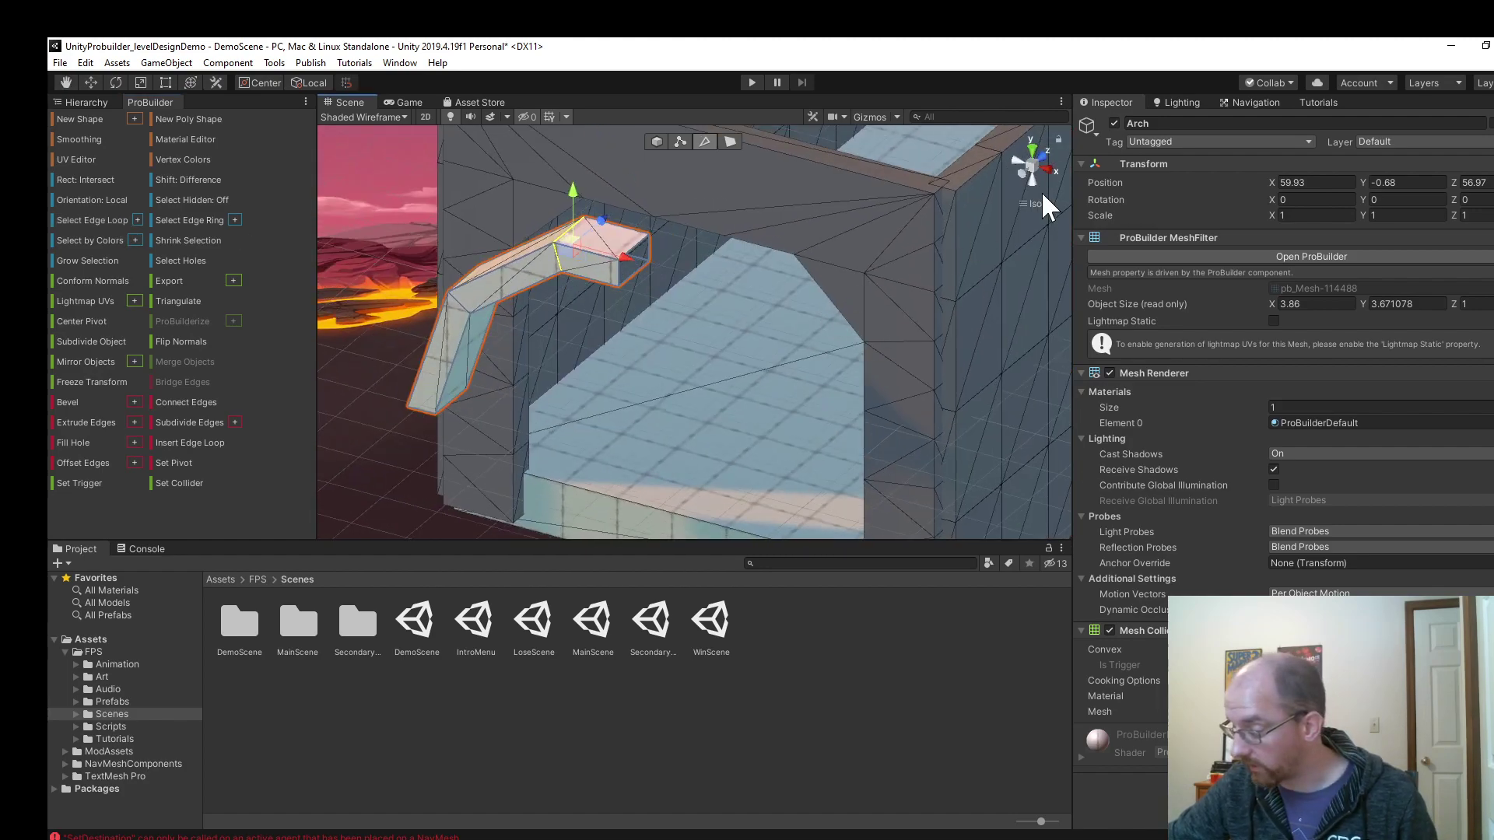
left_click(1020, 169)
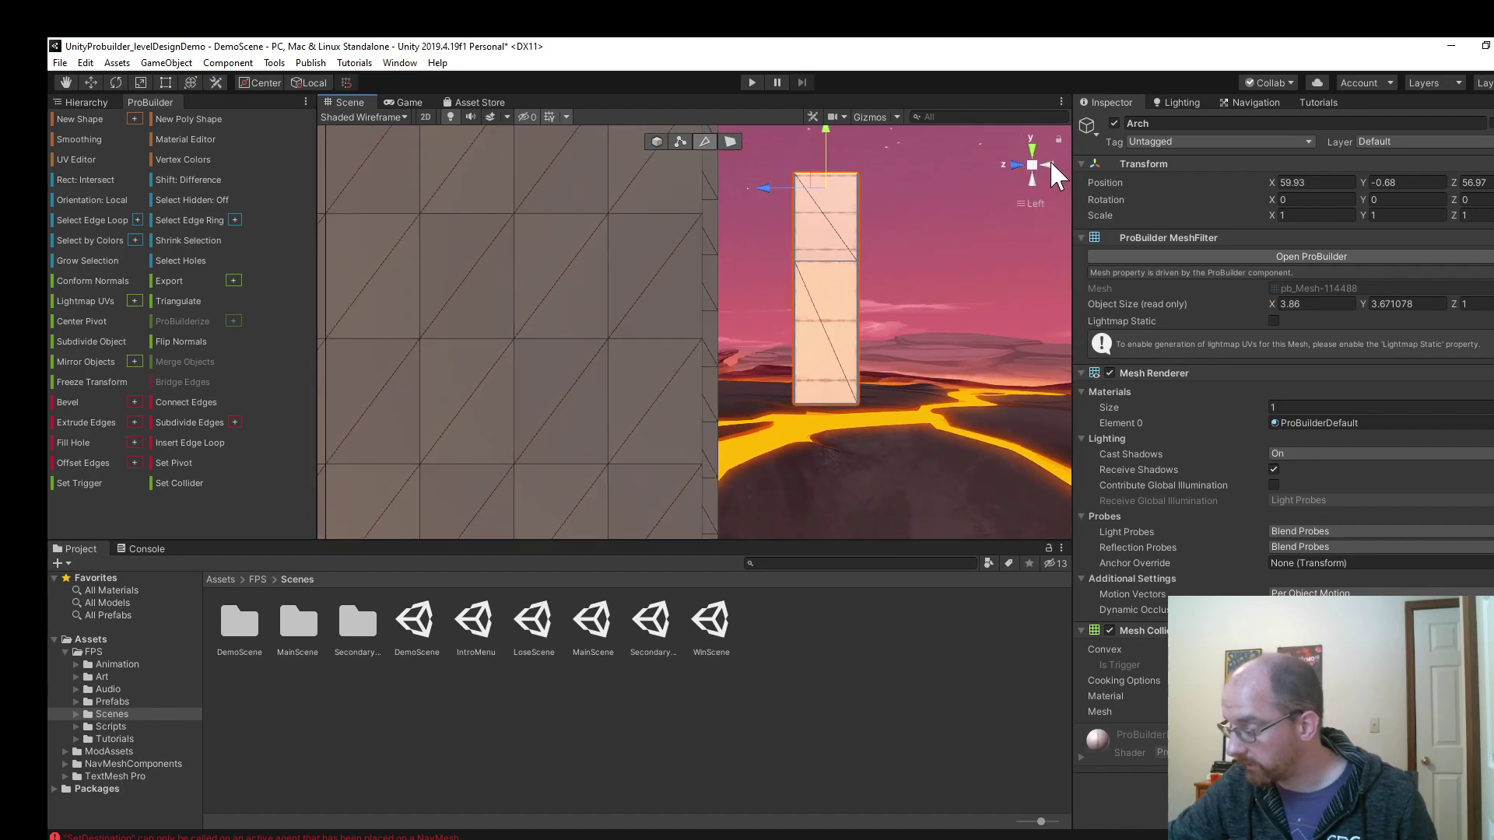
left_click(1049, 162)
left_click(1020, 163)
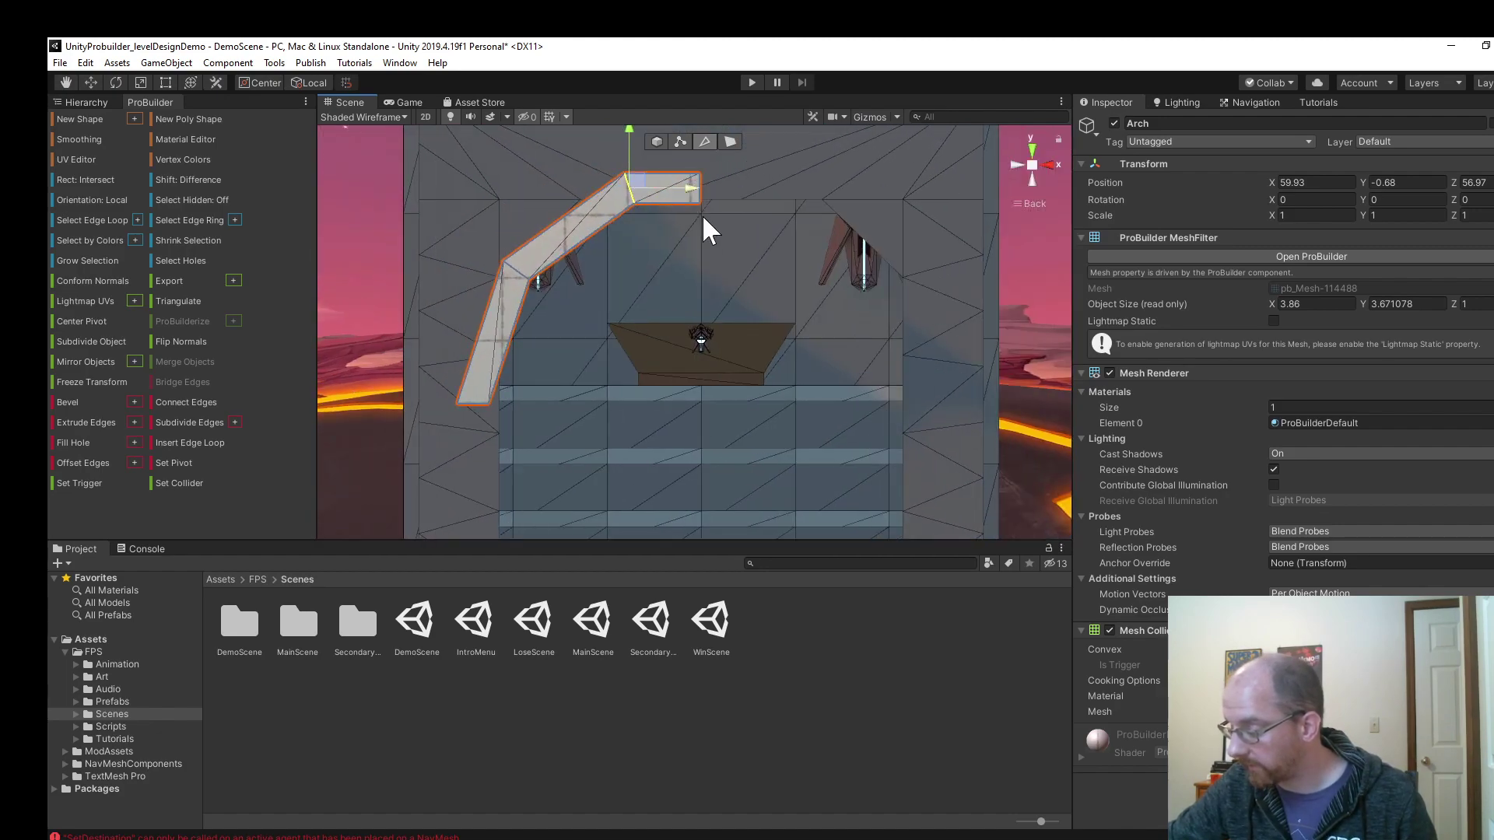
left_click_drag(637, 181, 592, 190)
Raise the edges of the half arch's open middle end slightly and adjust the upper bend's edge loop to level the top segment.
scroll(677, 249, "down", 1)
left_click_drag(672, 240, 605, 190, "alt")
left_click(605, 197)
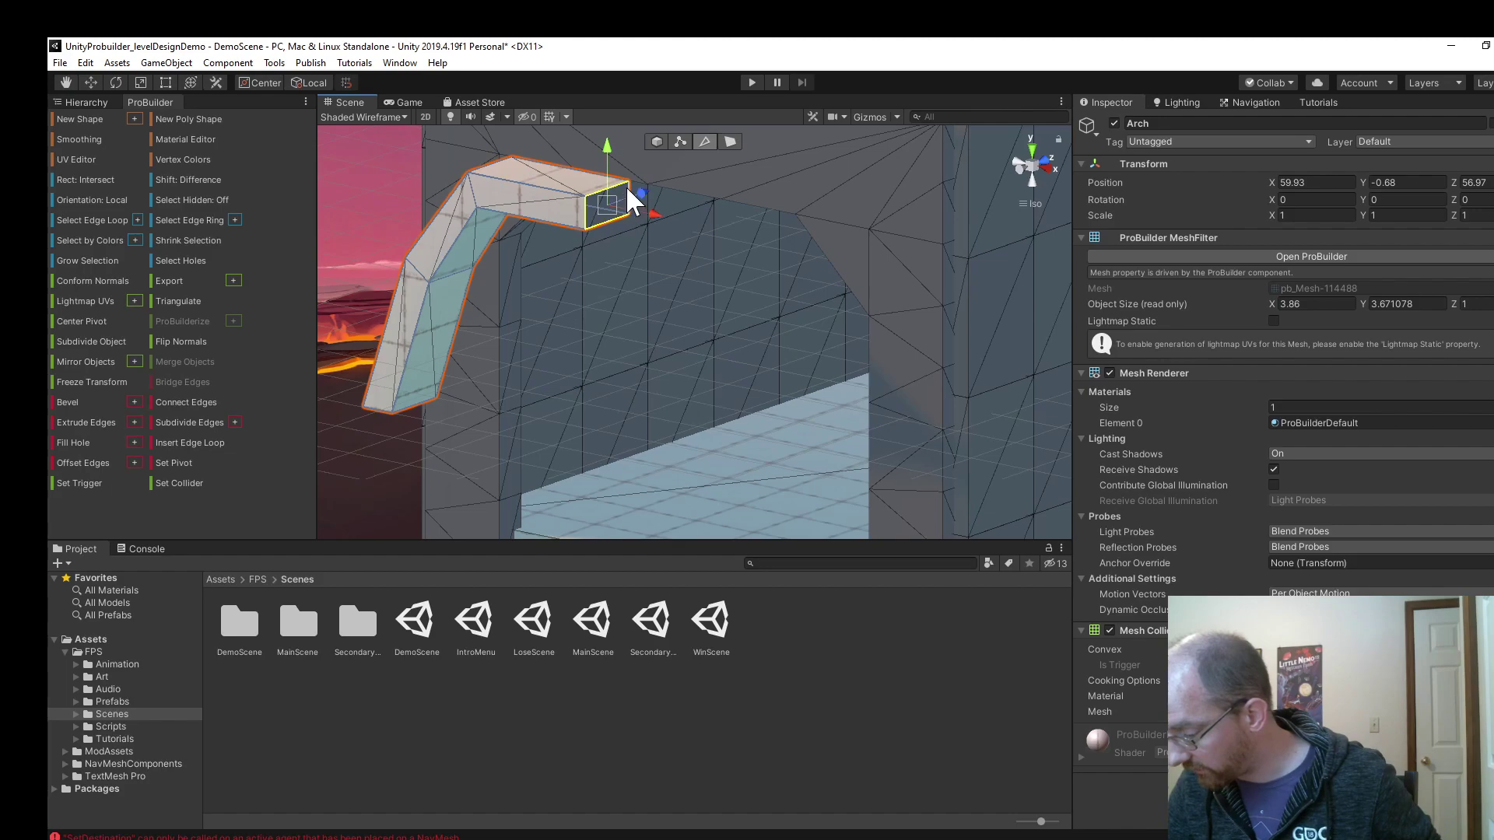
left_click(1023, 165)
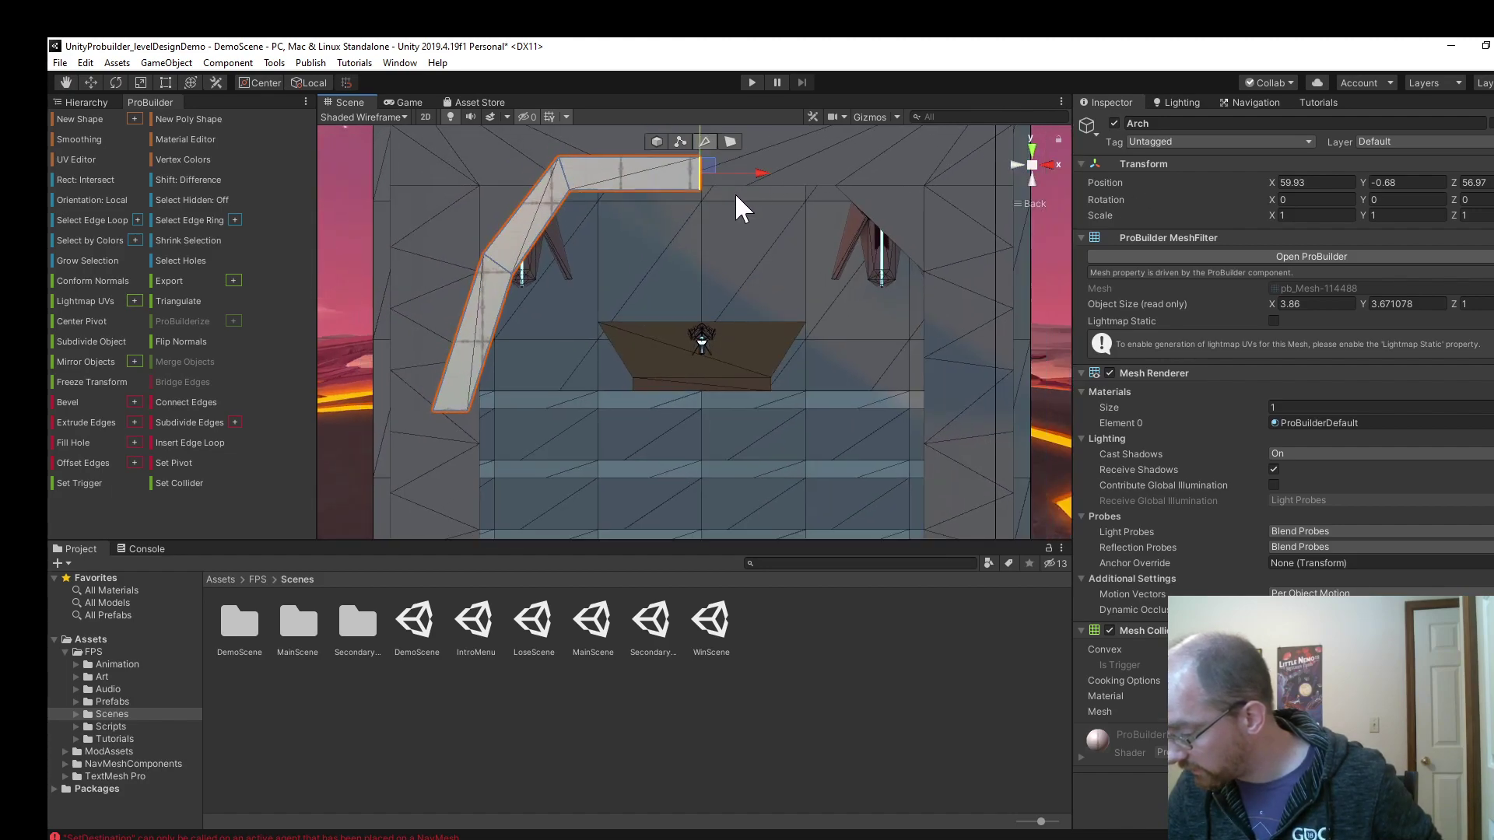
middle_click_drag(711, 224, 697, 267)
left_click_drag(639, 280, 638, 284)
left_click(505, 362)
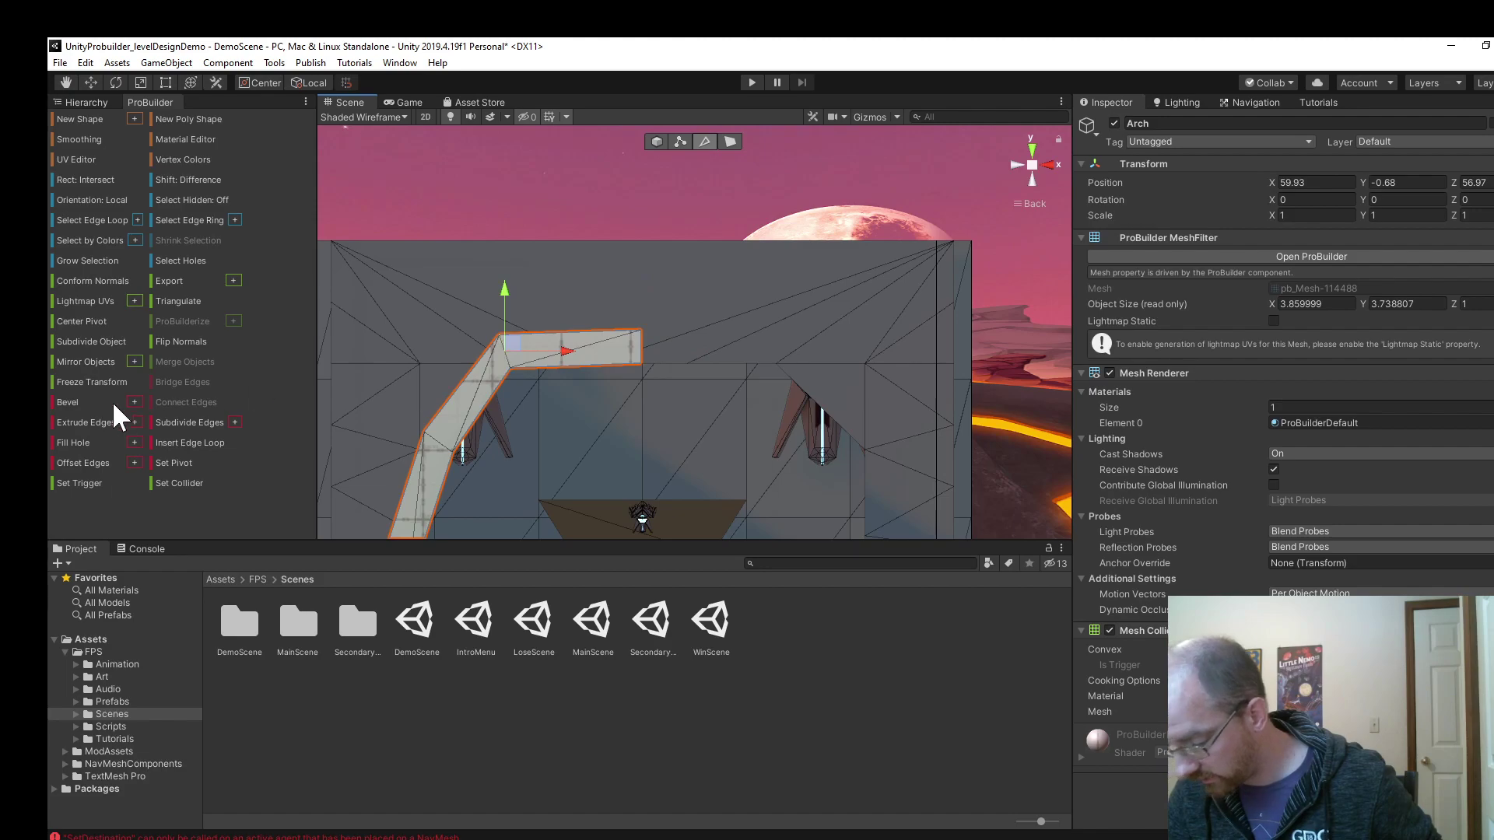
left_click(109, 221)
left_click_drag(518, 344, 518, 342)
Select the edge loop at the half arch's lower bend and move it outward over the side wall.
left_click(445, 447)
left_click(96, 220)
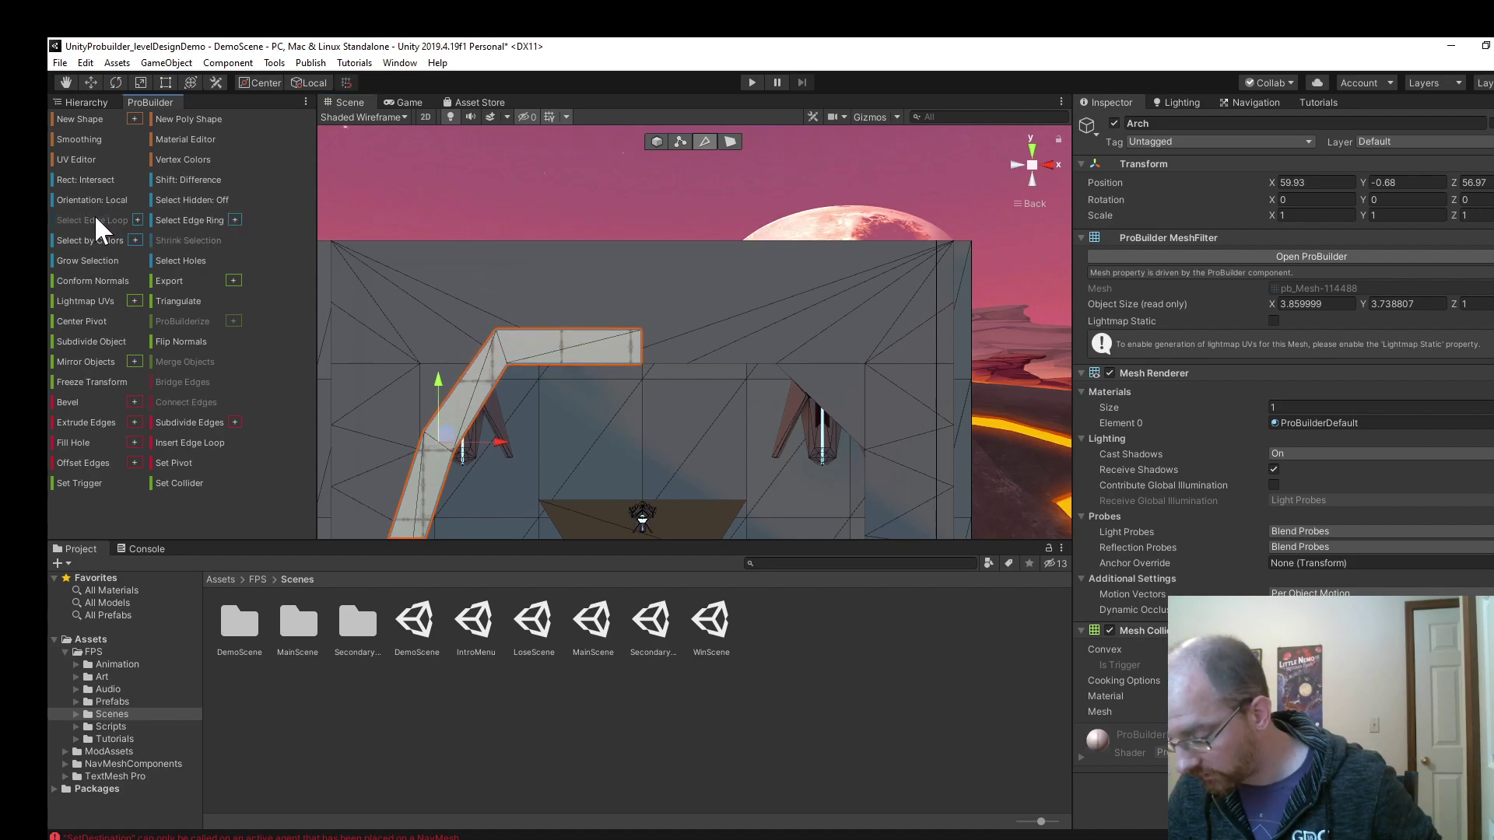
left_click_drag(457, 441, 418, 441)
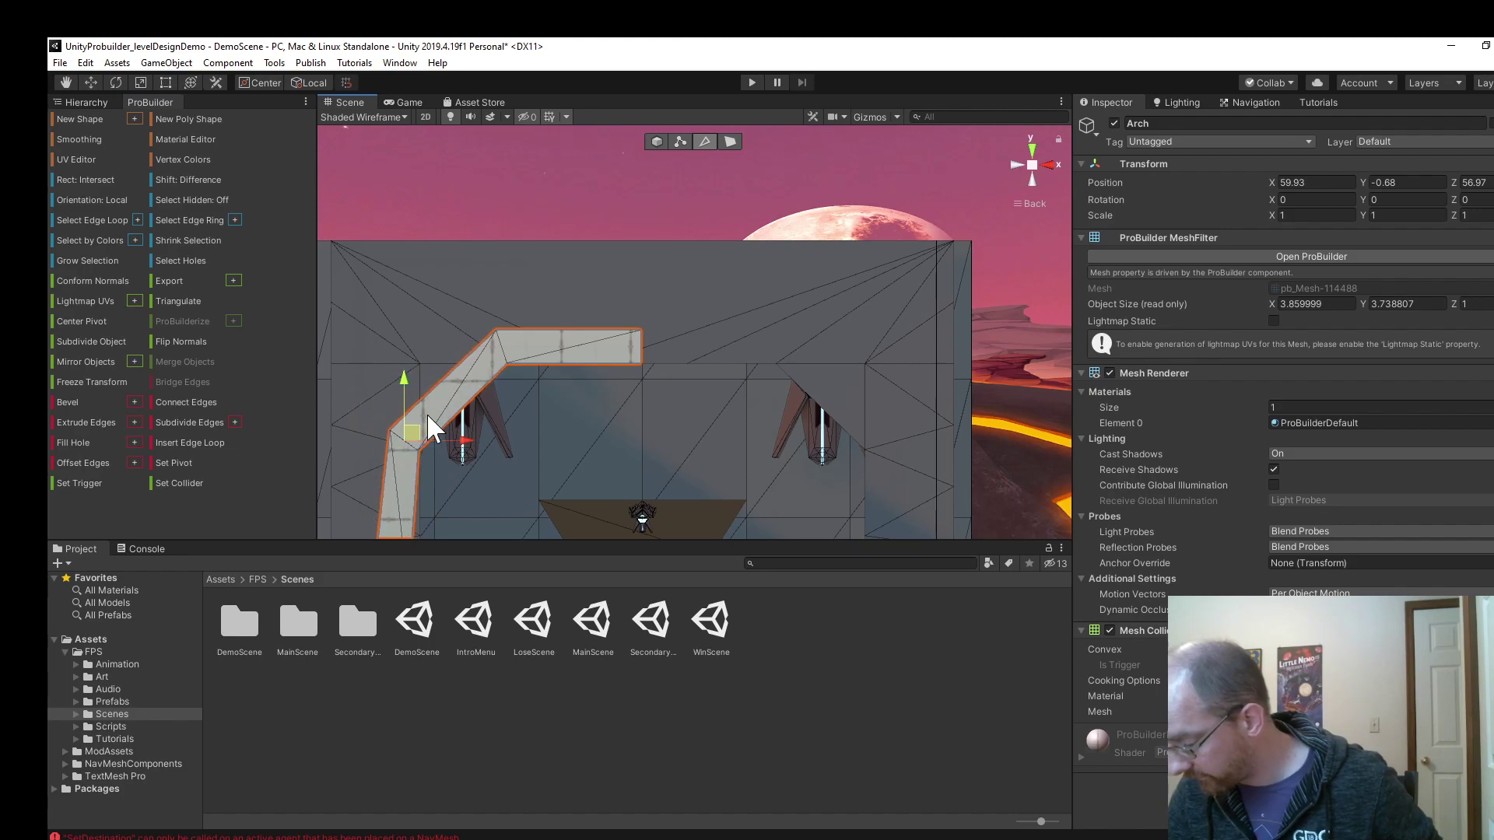
scroll(456, 413, "down", 2)
middle_click_drag(457, 413, 519, 386)
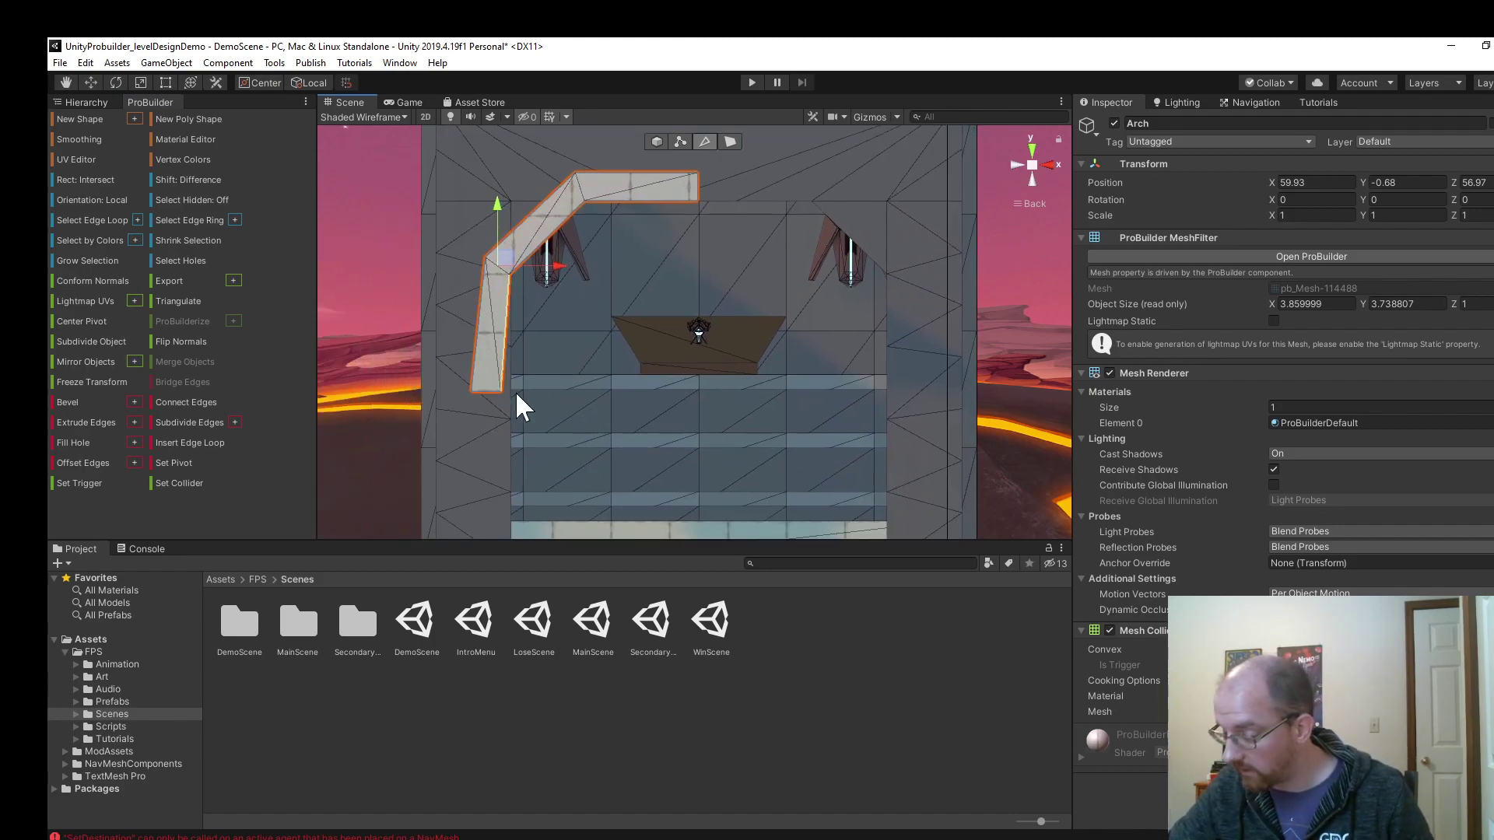
Select the bottom face of the half arch's leg in face mode and pull it down to the foot of the doorway wall.
left_click_drag(492, 418, 602, 246, "alt")
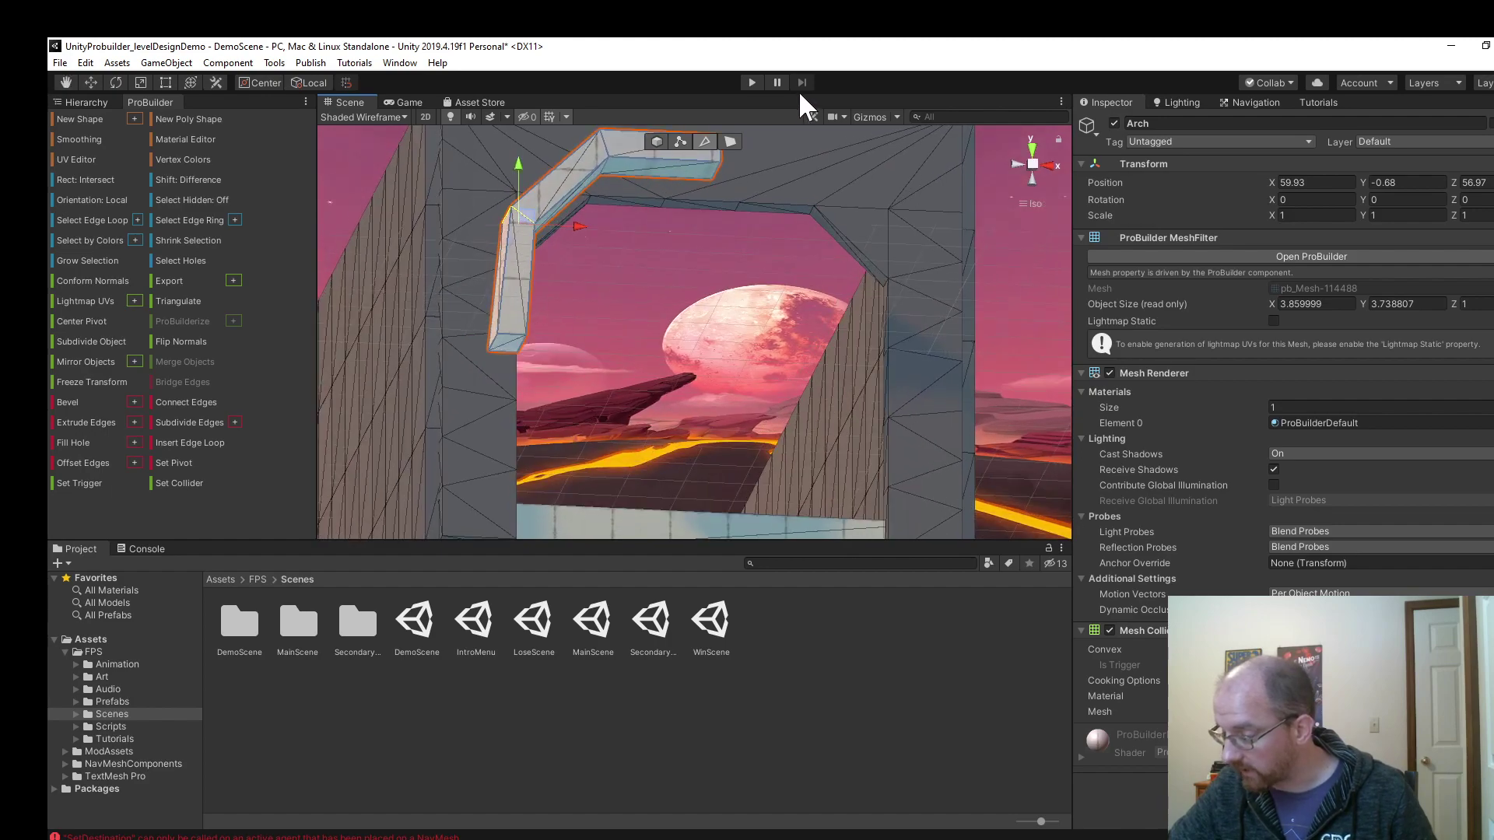
left_click(730, 141)
left_click(499, 348)
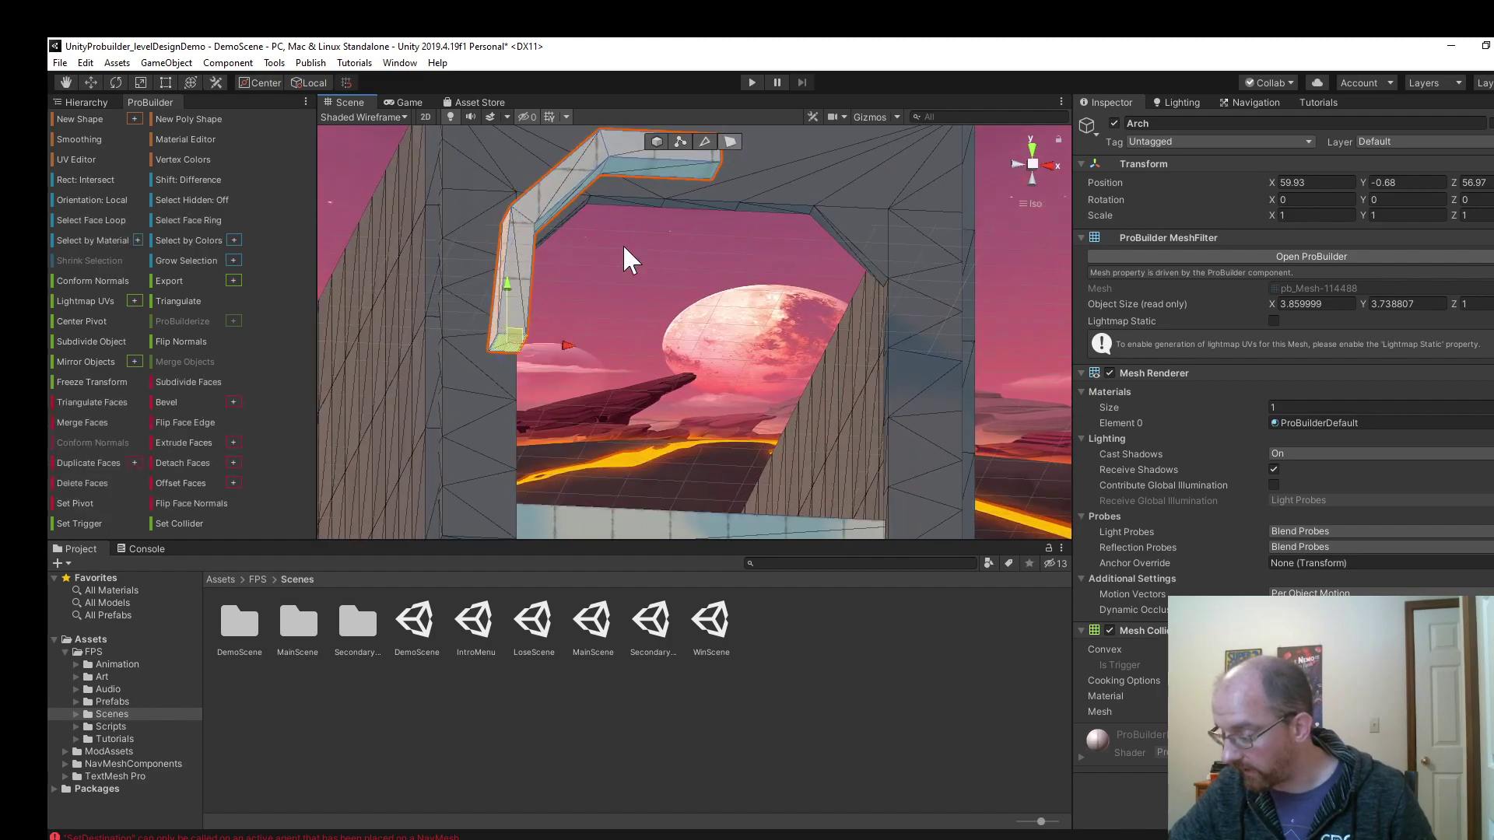
left_click(1028, 203)
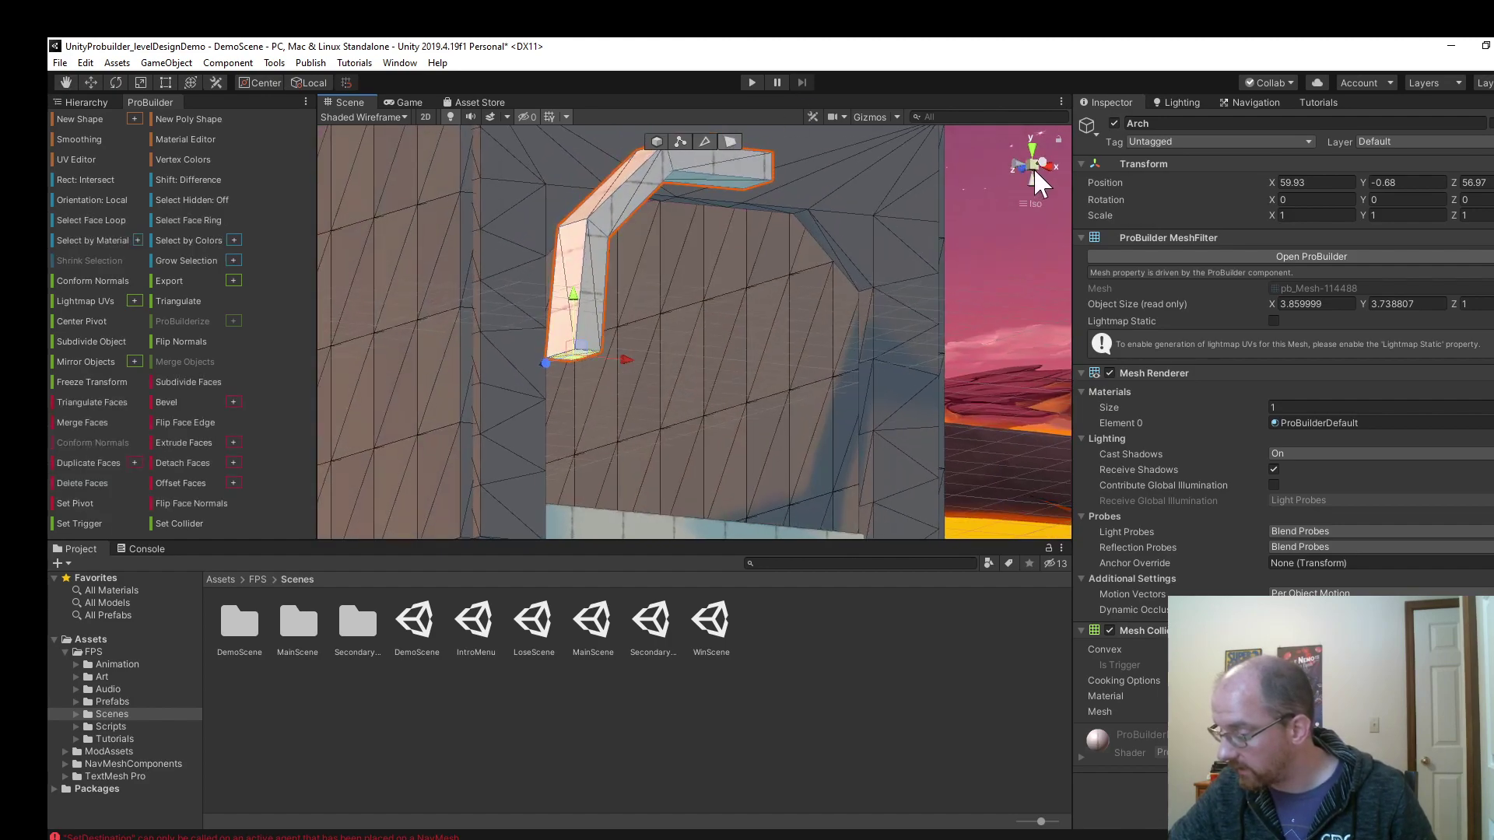
left_click(1038, 165)
middle_click_drag(646, 404, 572, 345)
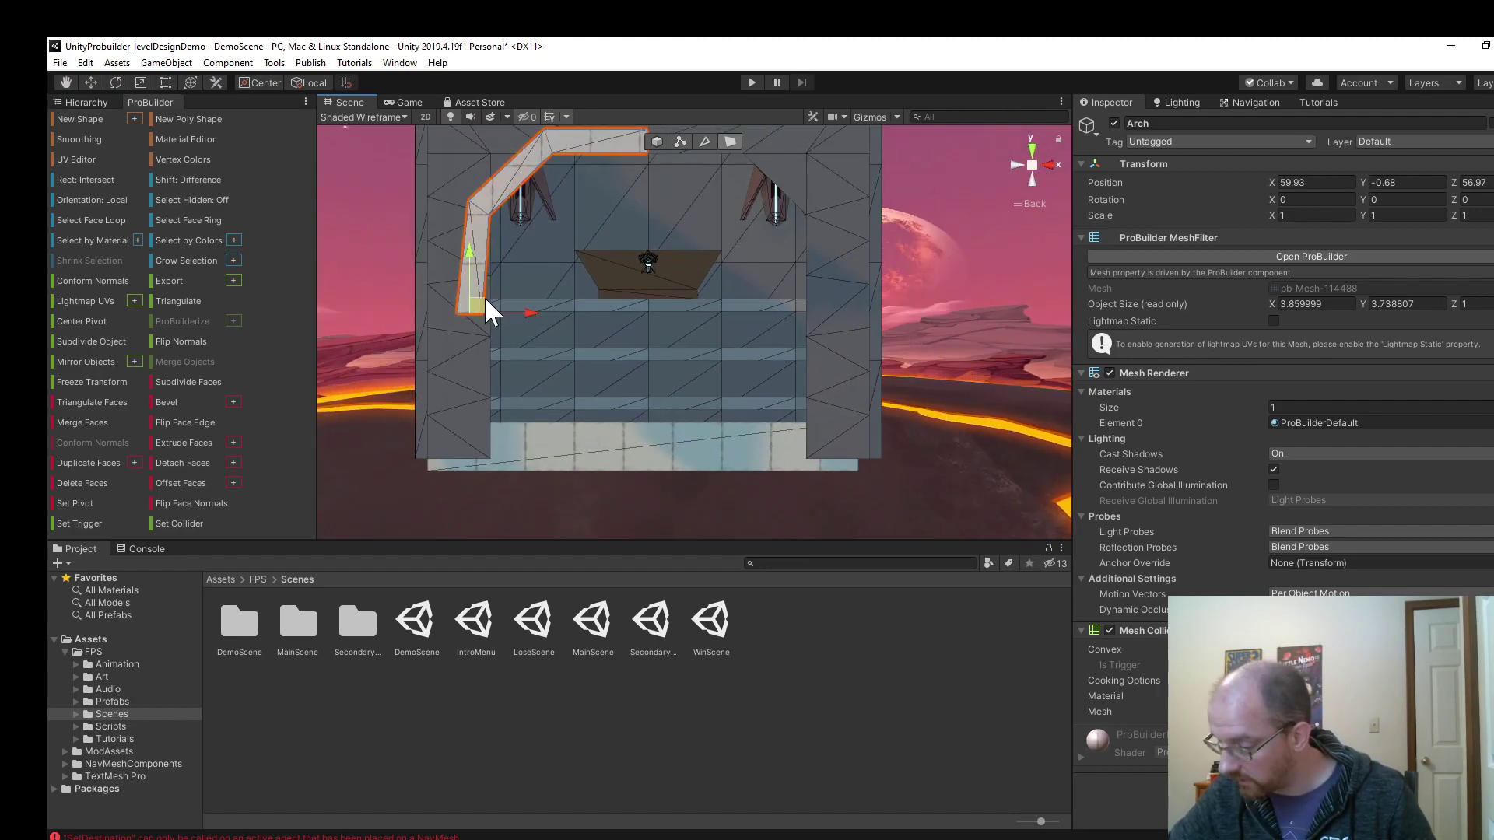
left_click_drag(485, 332, 485, 450)
Narrow the leg's bottom face and align it with the doorway edge so the leg stands upright.
scroll(535, 411, "up", 3)
mouse_move(535, 410)
middle_mouse_down()
mouse_move(511, 374)
mouse_move(526, 371)
mouse_move(520, 407)
middle_mouse_up()
scroll(516, 403, "down", 2)
scroll(515, 403, "up", 2)
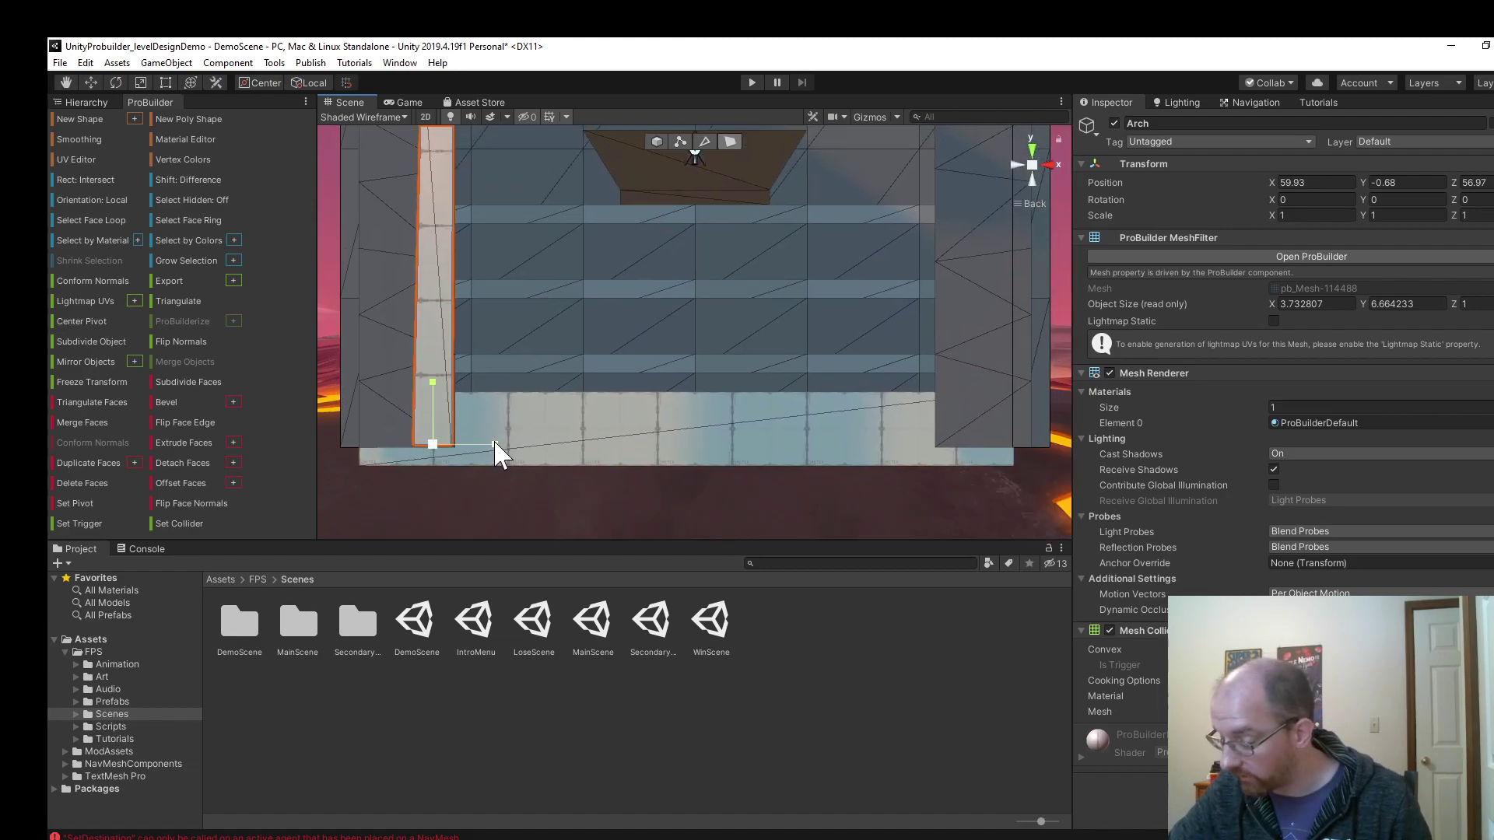
left_click_drag(490, 454, 450, 433)
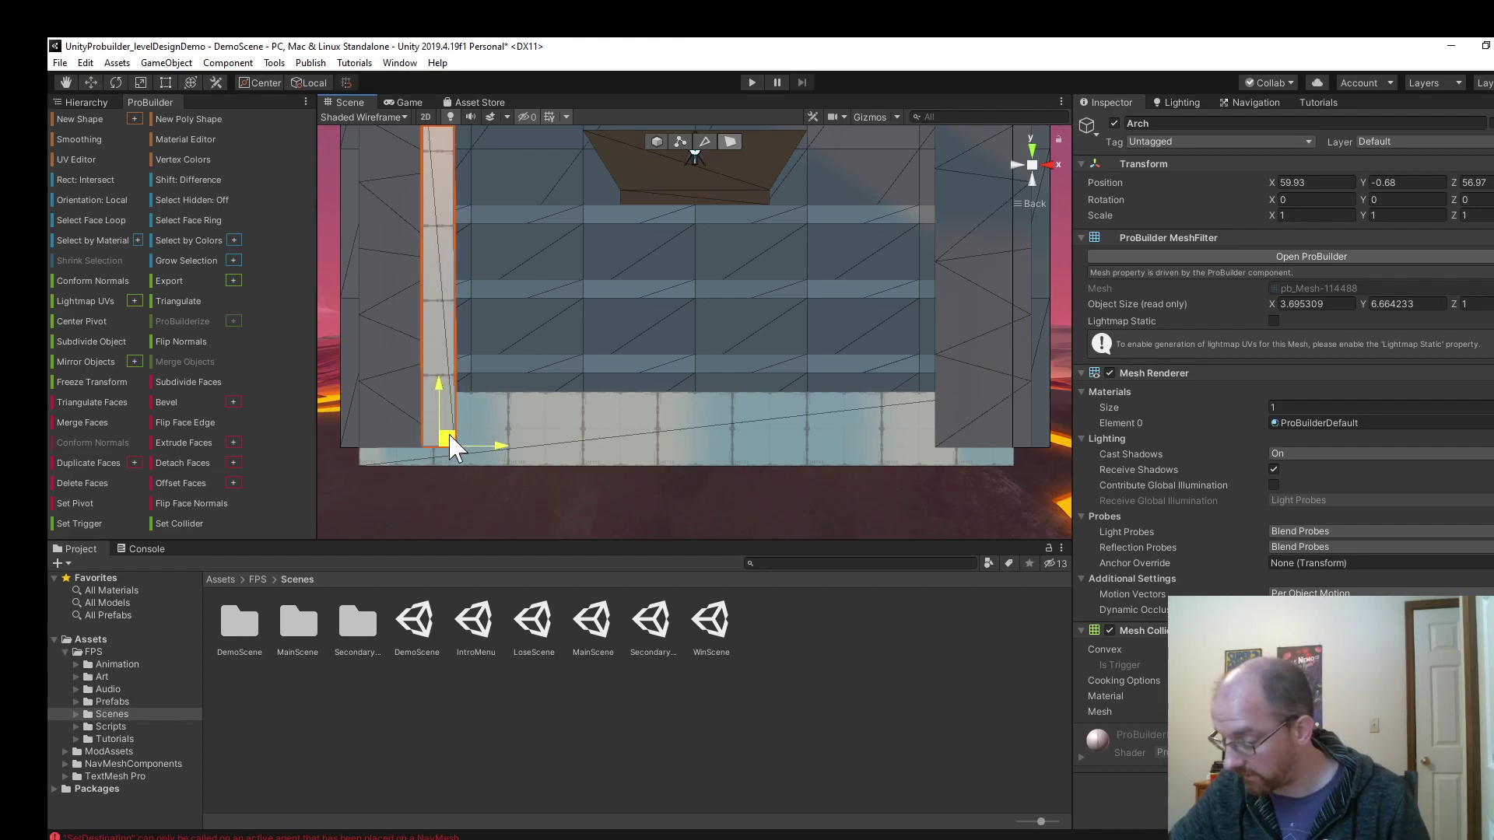
scroll(561, 373, "down", 6)
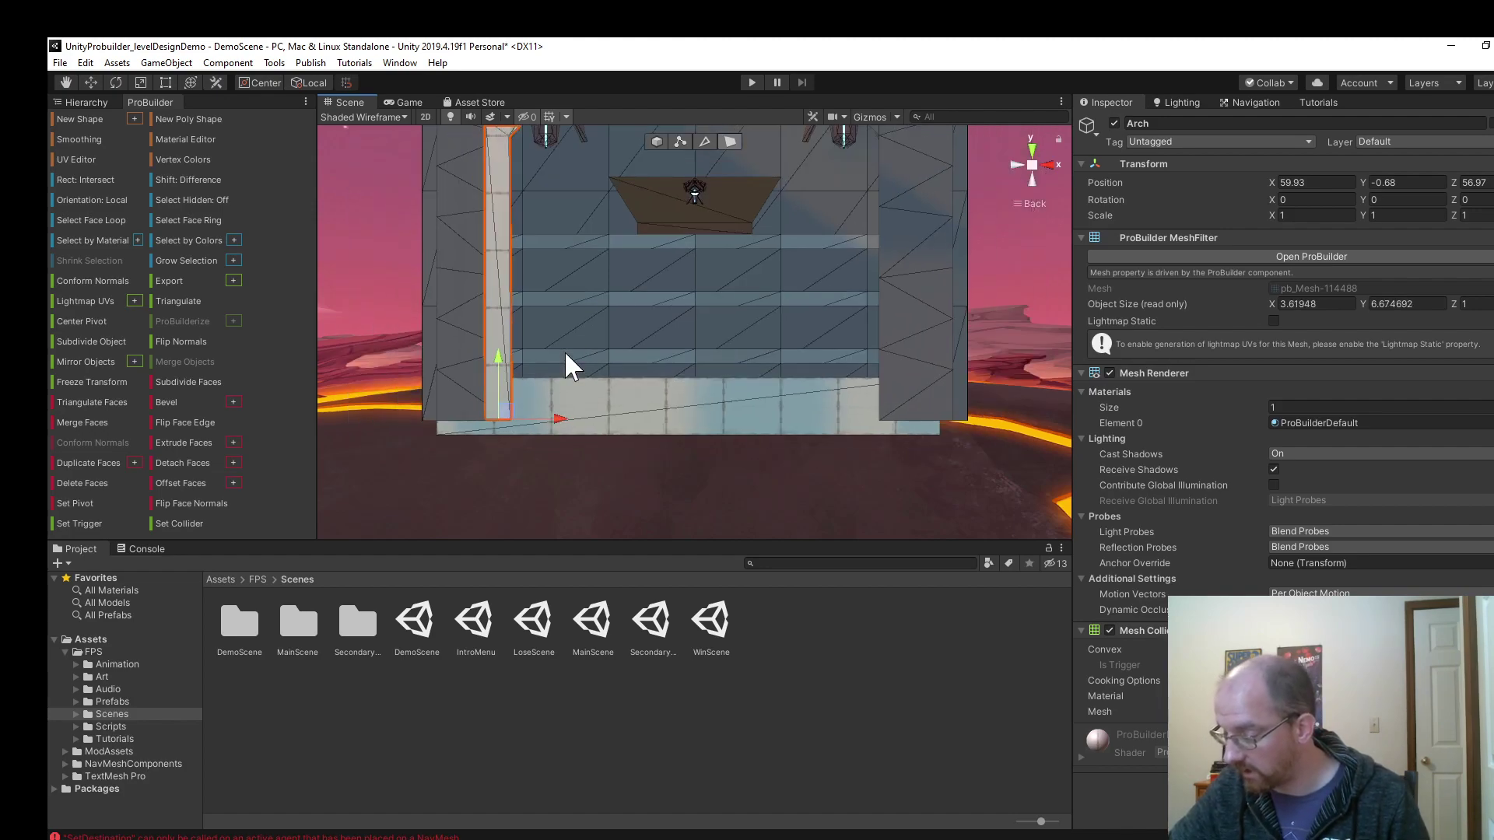
middle_click_drag(684, 296, 688, 264)
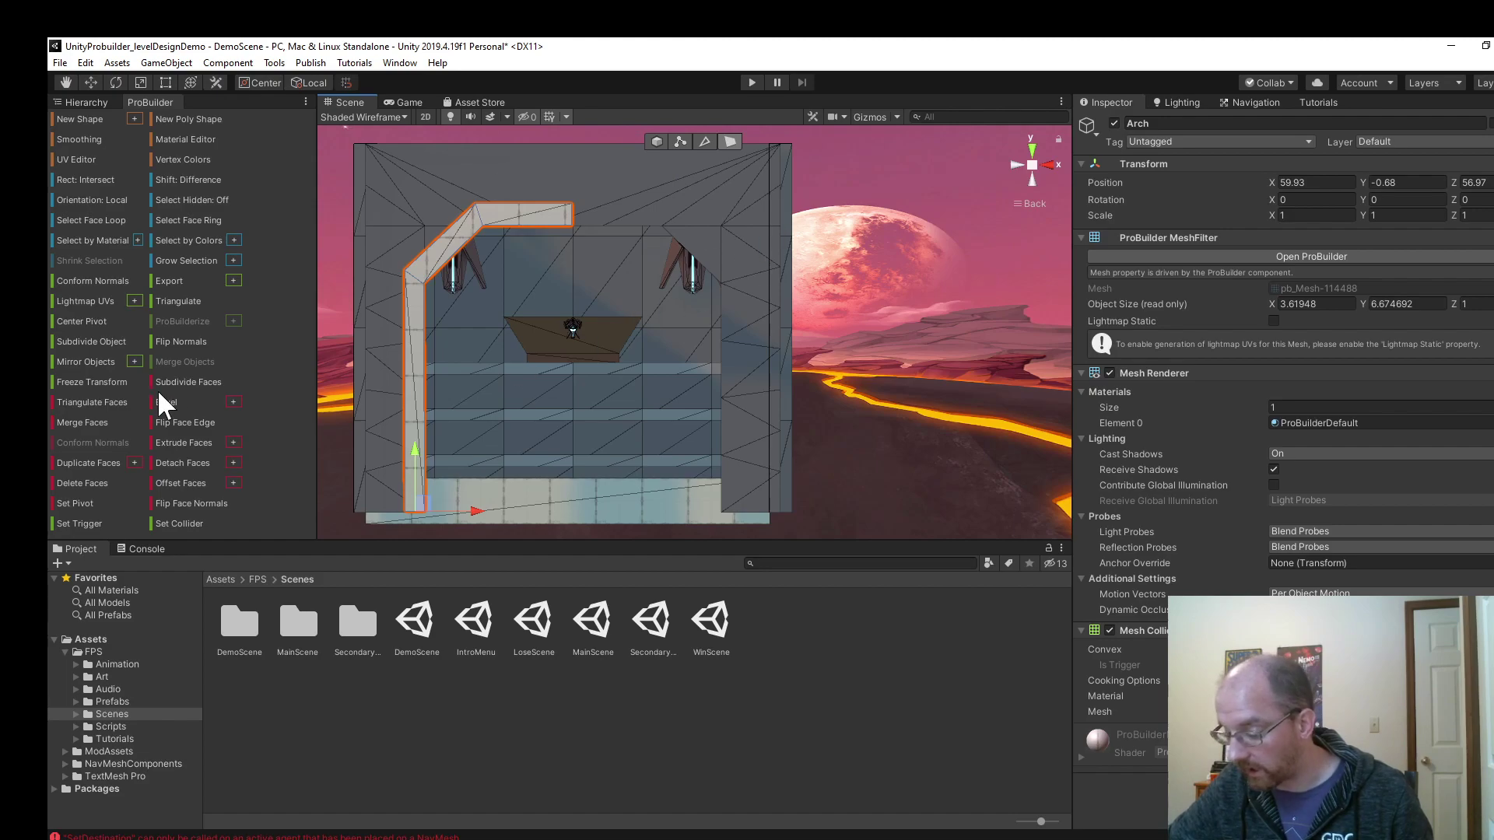
Return to object mode, mirror the half arch, and vertex-snap the mirrored copy to the original's middle end.
left_click(656, 141)
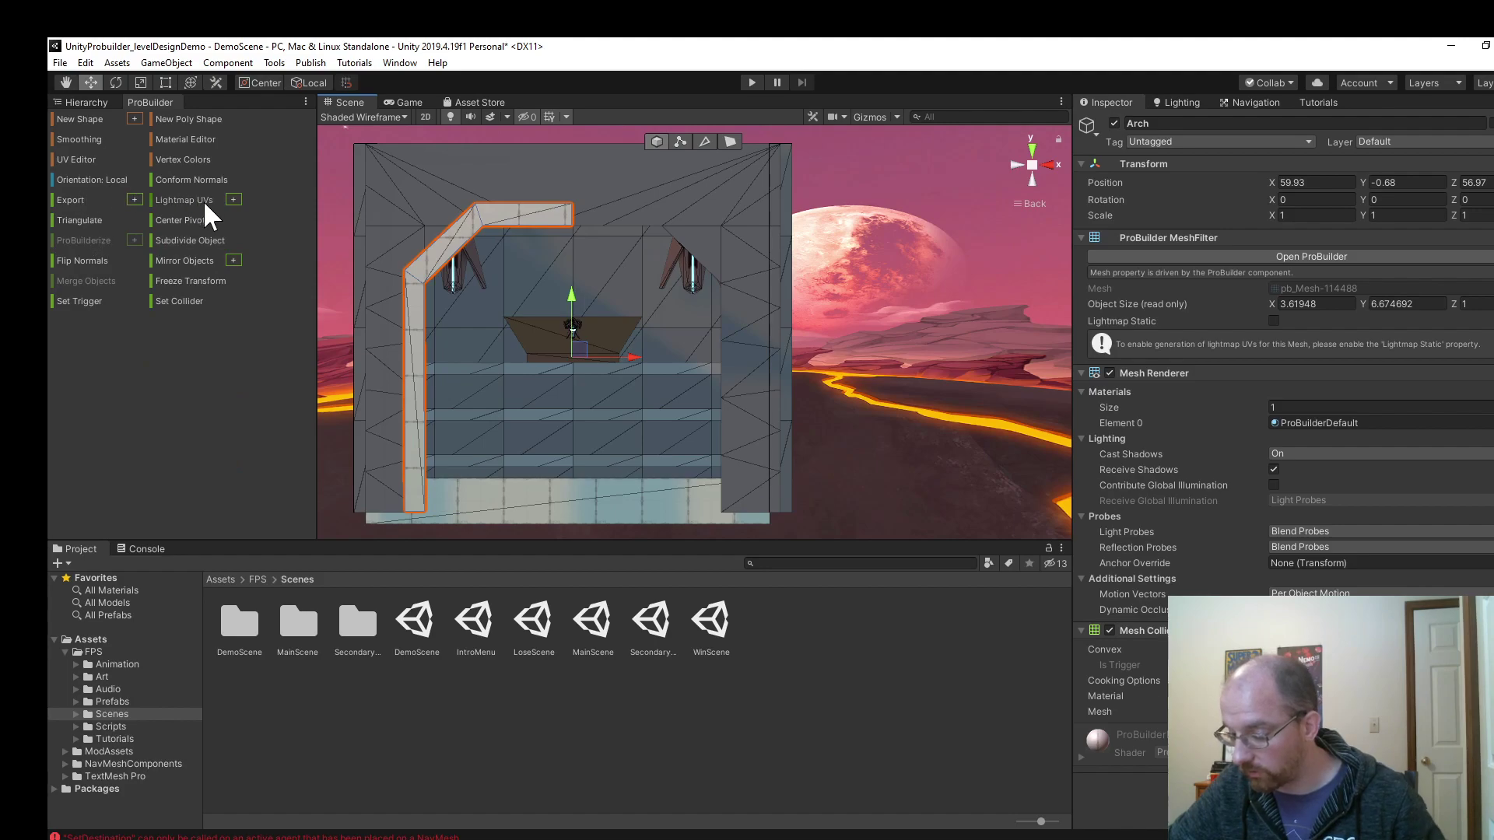
left_click(197, 260)
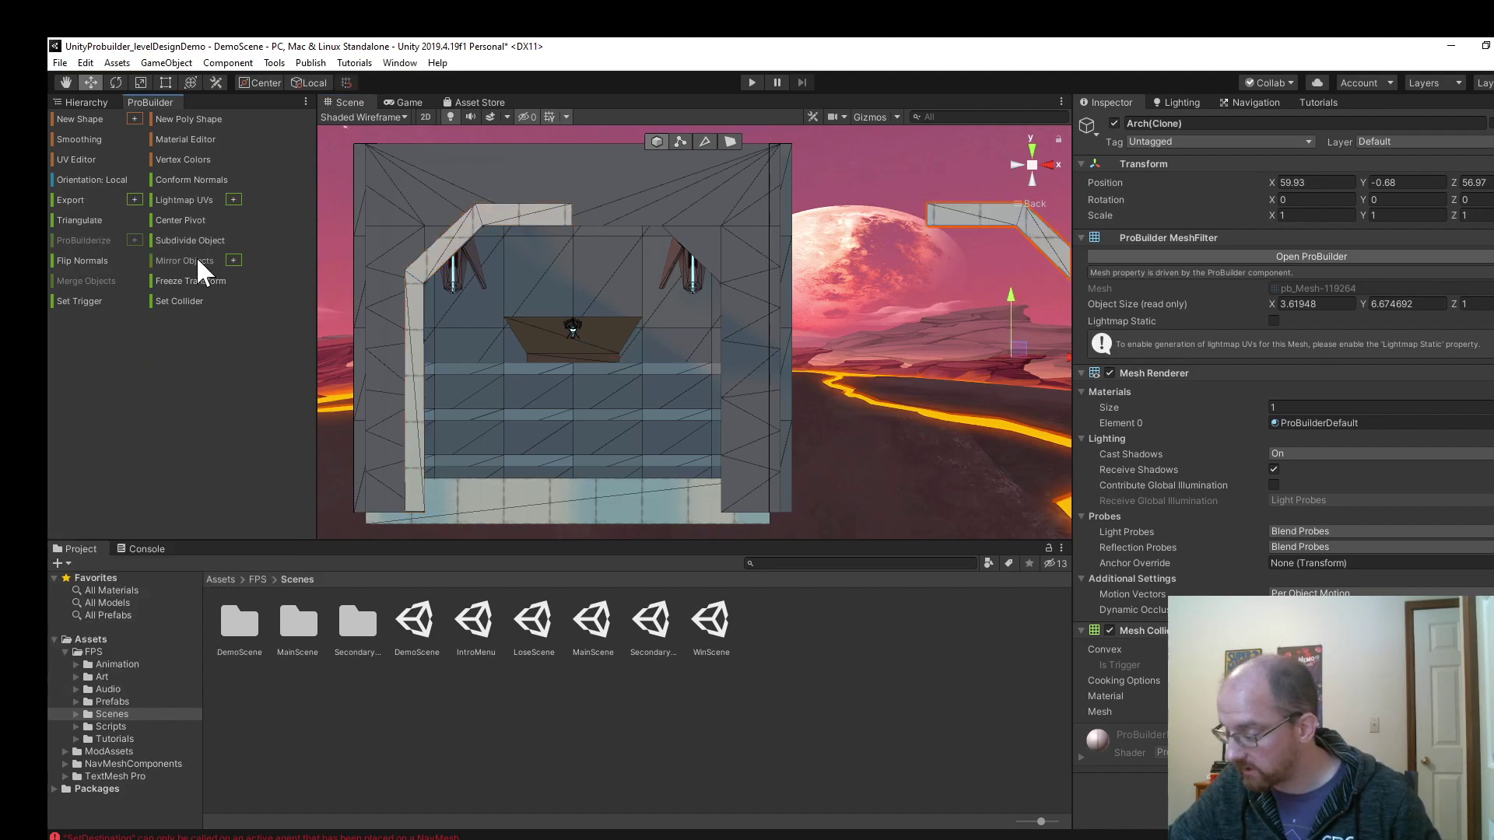
scroll(645, 320, "down", 2)
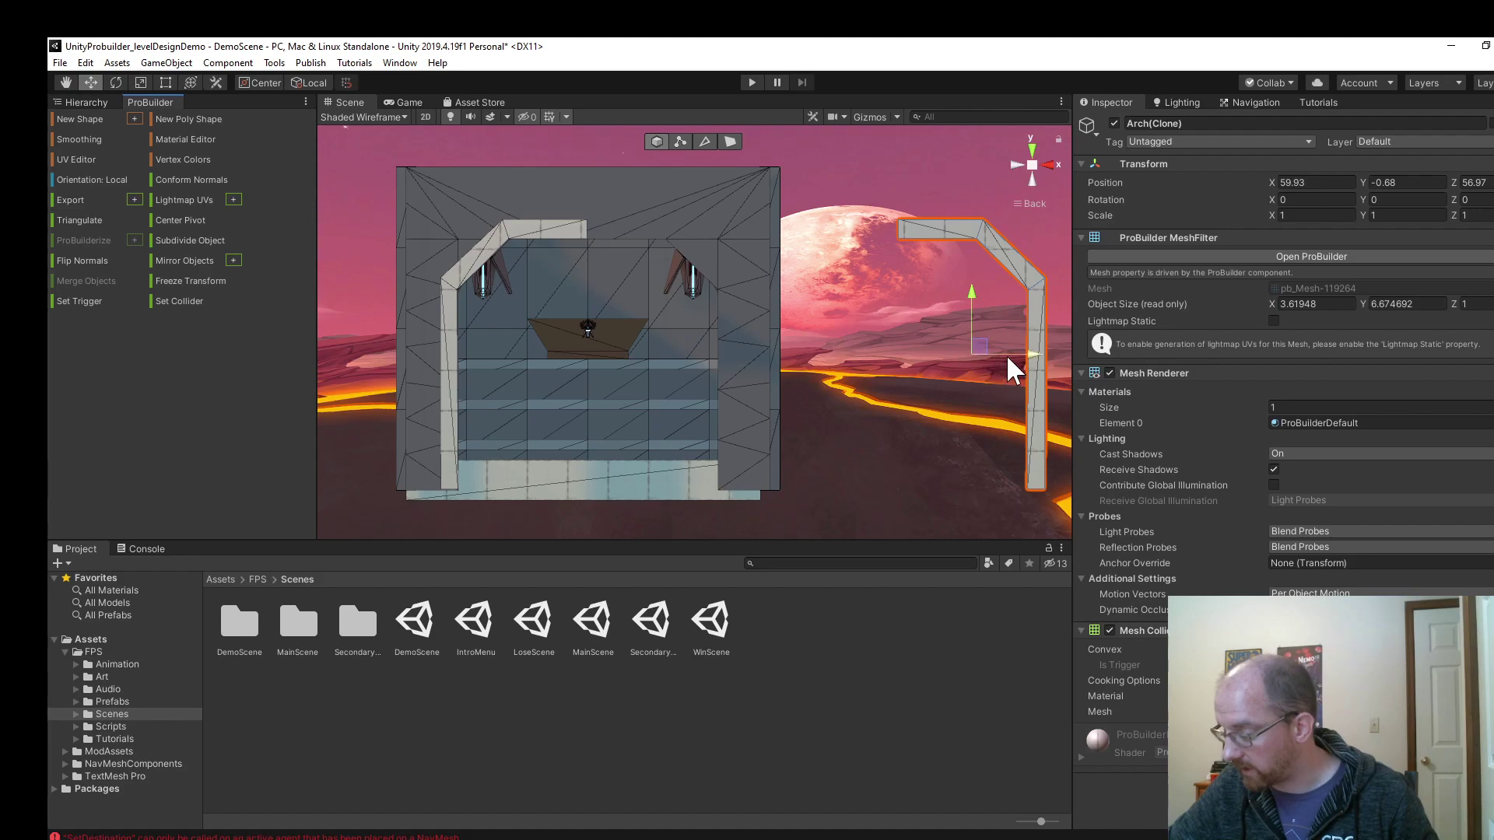
mouse_move(1006, 353)
left_mouse_down()
mouse_move(691, 353)
mouse_move(723, 354)
mouse_move(711, 354)
left_mouse_up()
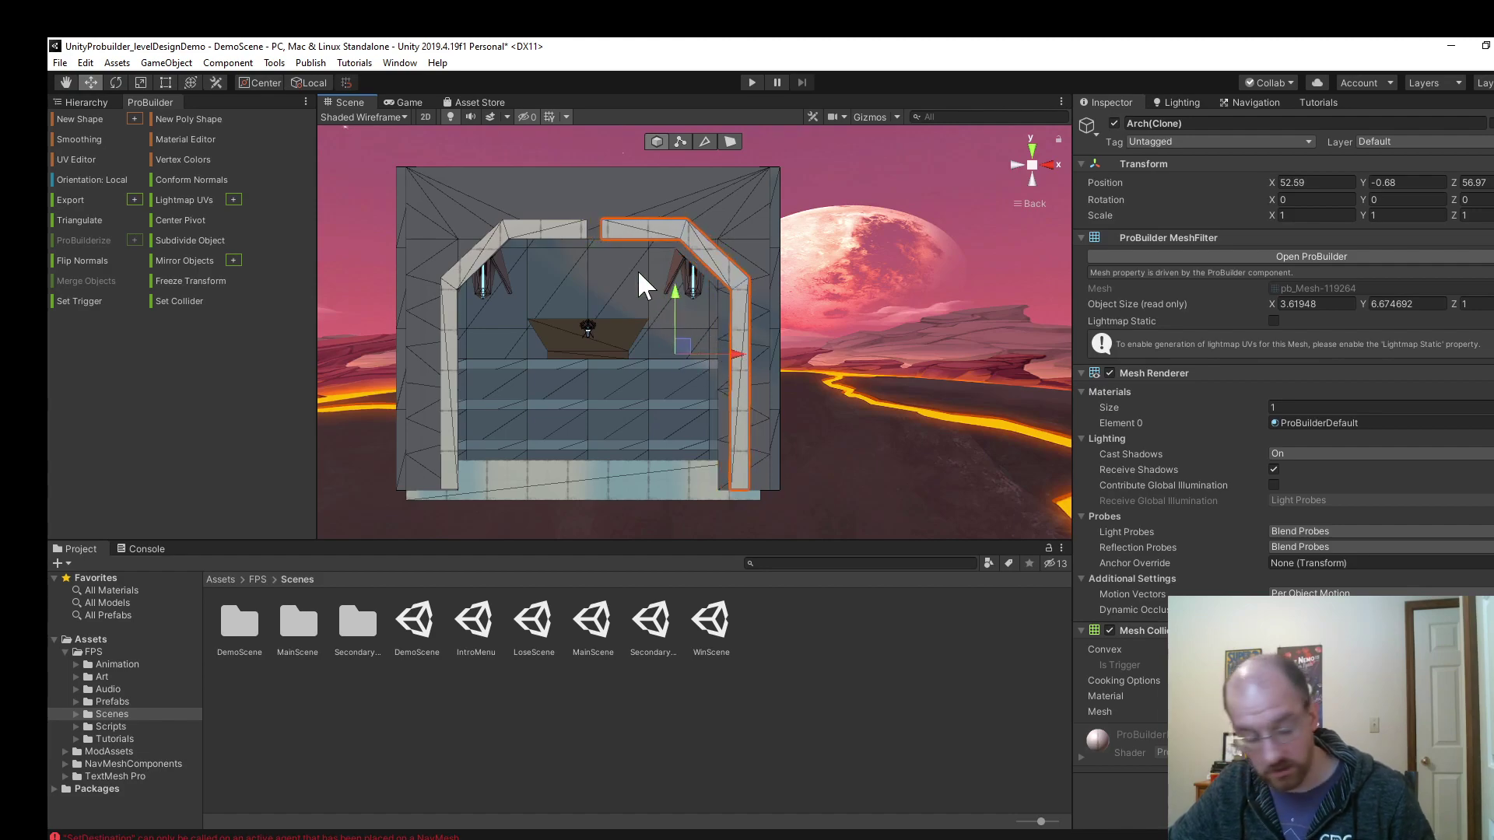
key("v")
left_click_drag(600, 240, 611, 308)
Merge both arch halves into one object and weld all of its vertices with a weld distance of 0.1.
left_click(515, 235, "shift")
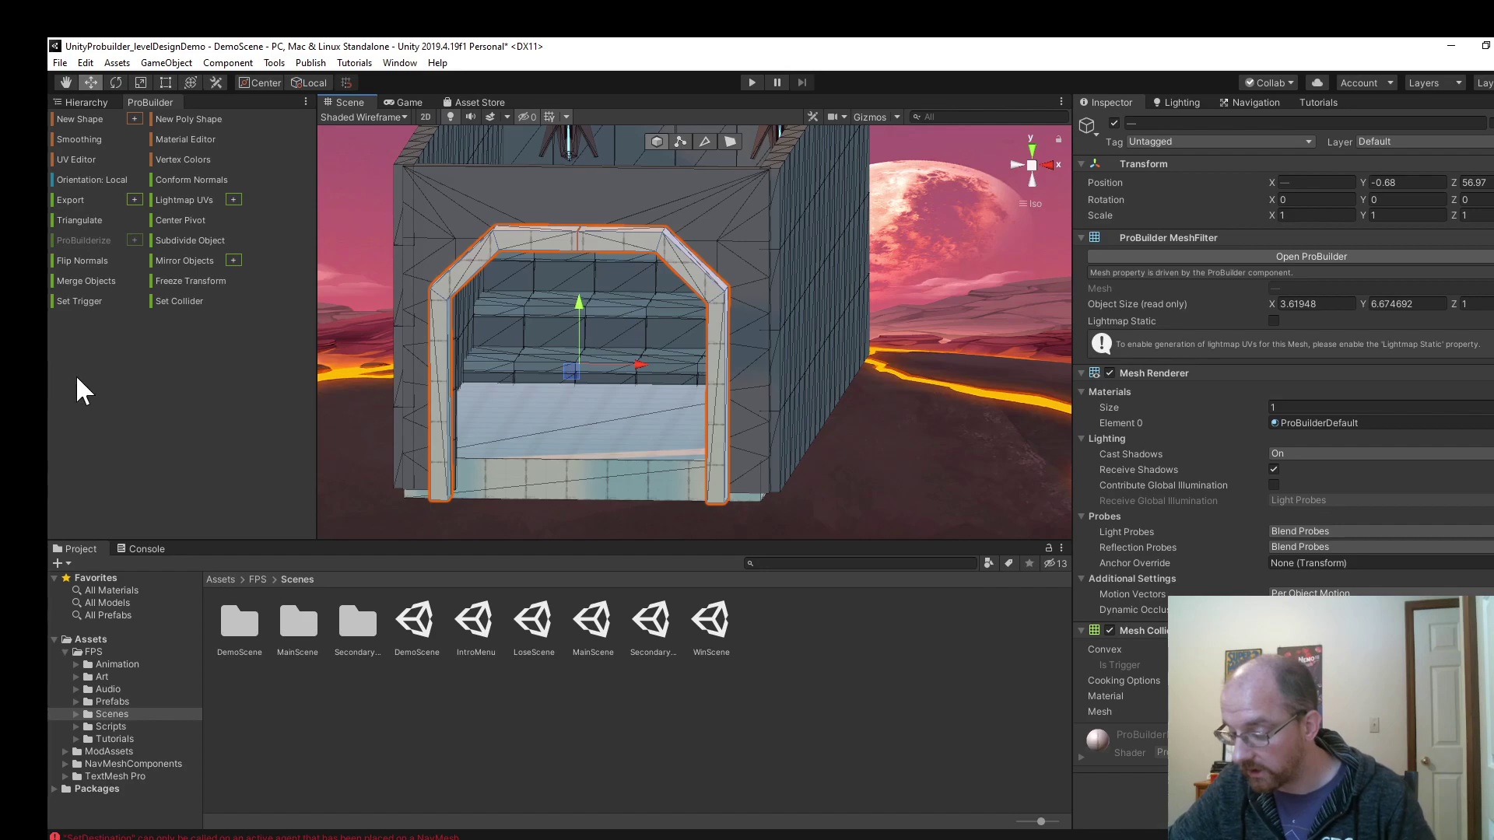
left_click(92, 282)
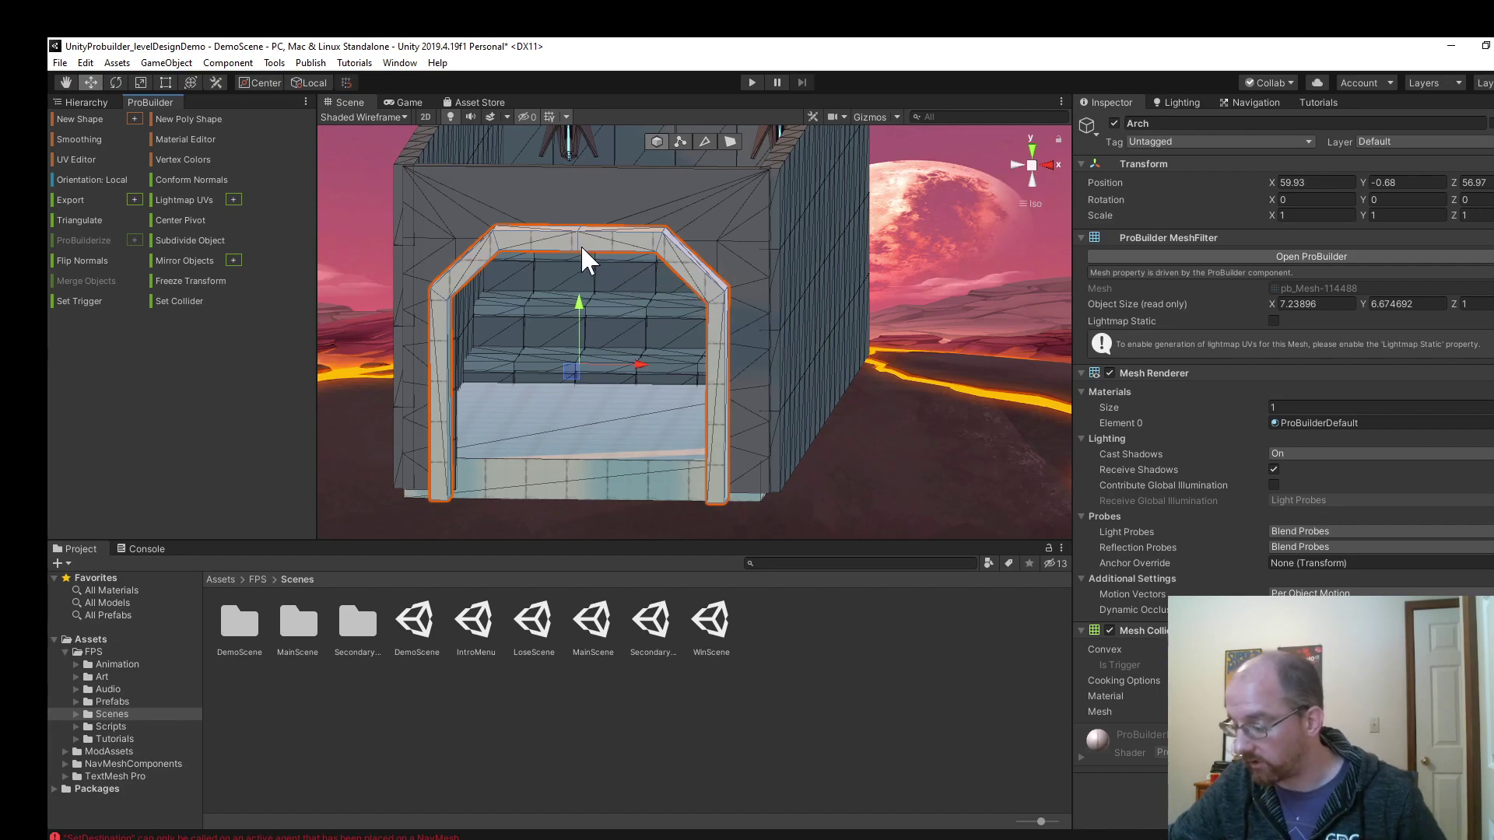
left_click(680, 141)
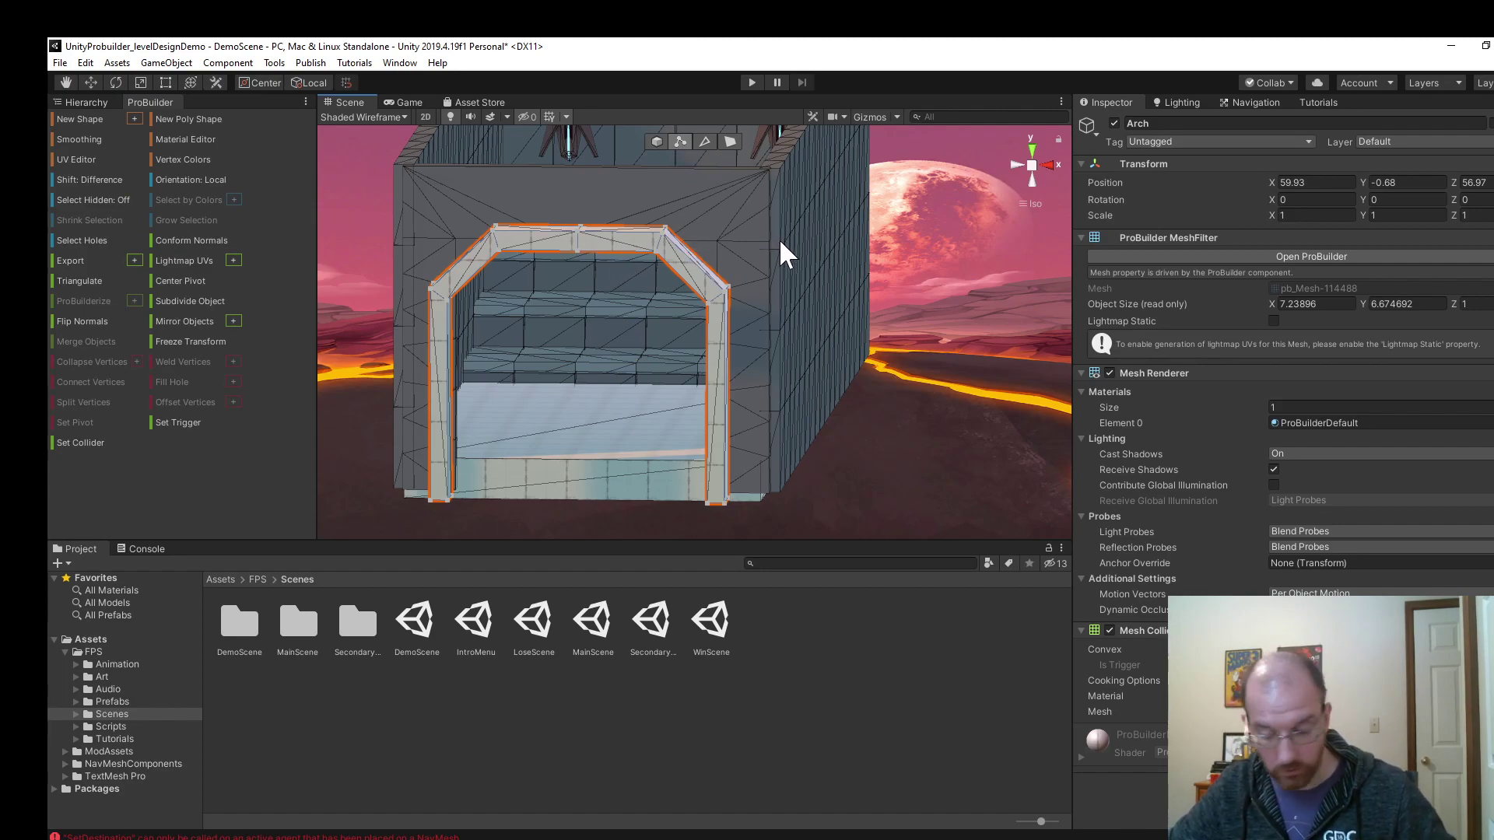
key("ctrl+a")
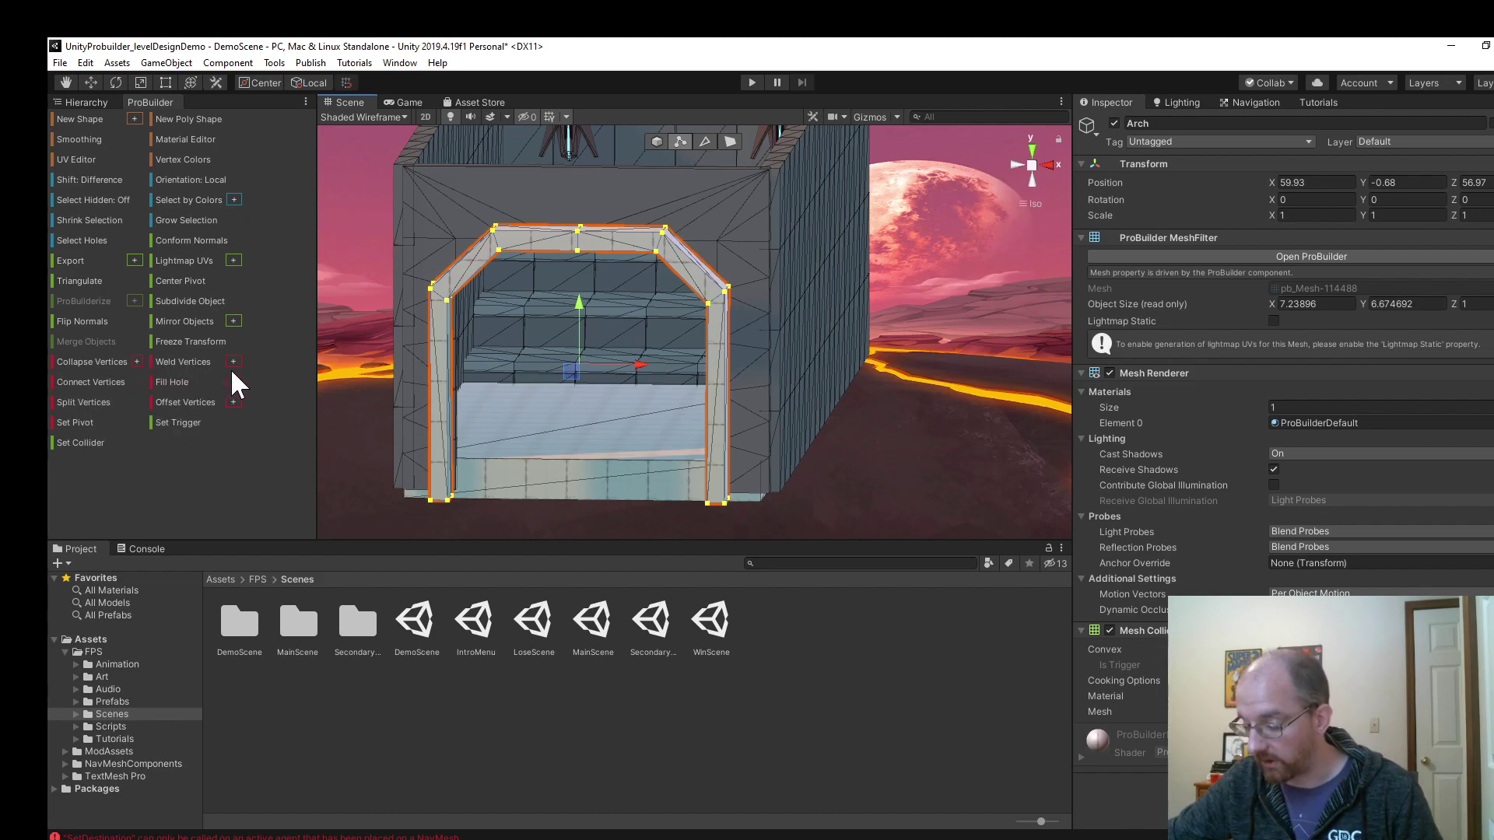
key("alt+v")
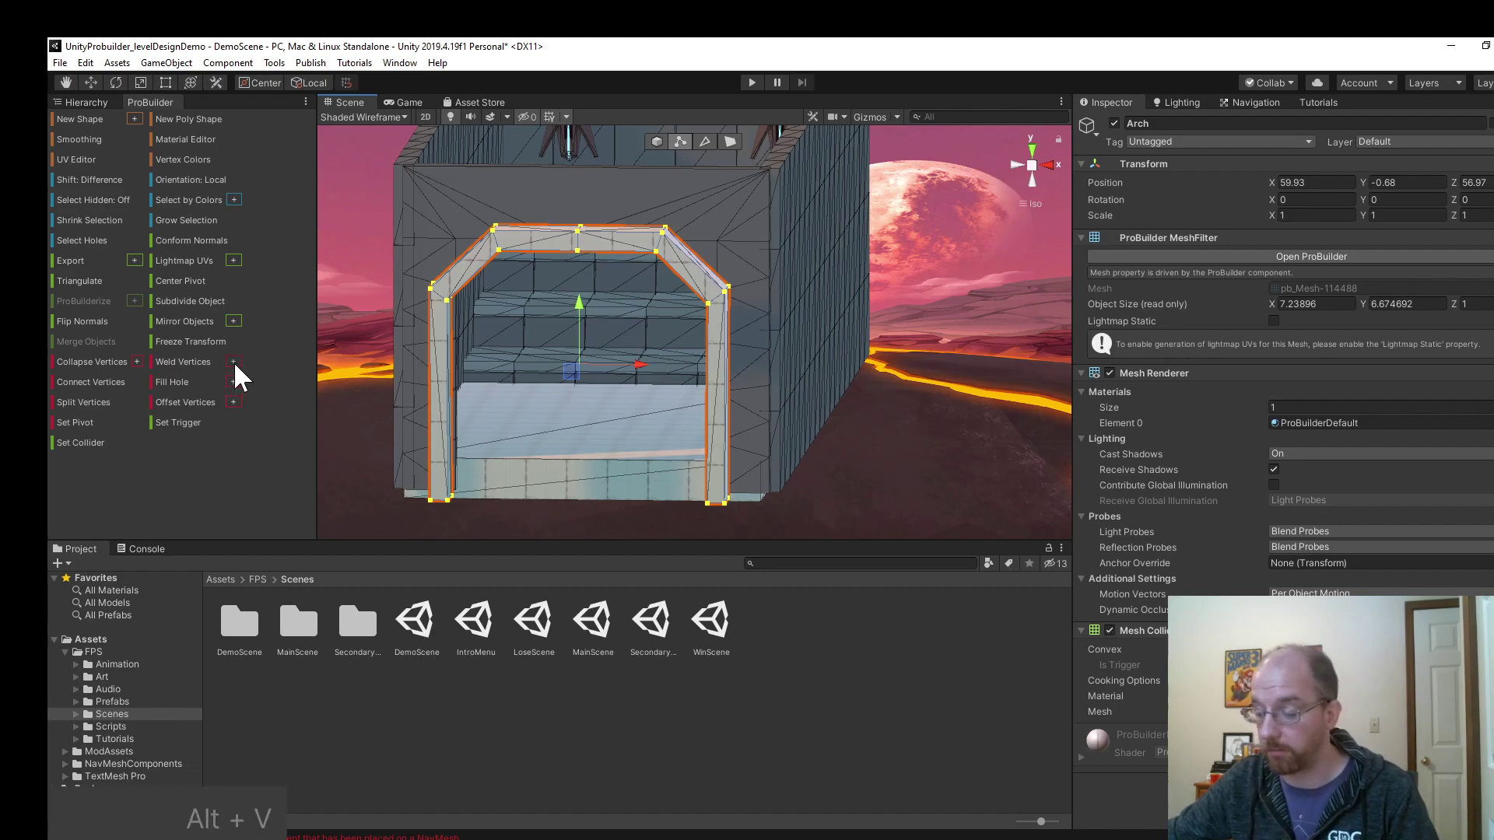
left_click(234, 361)
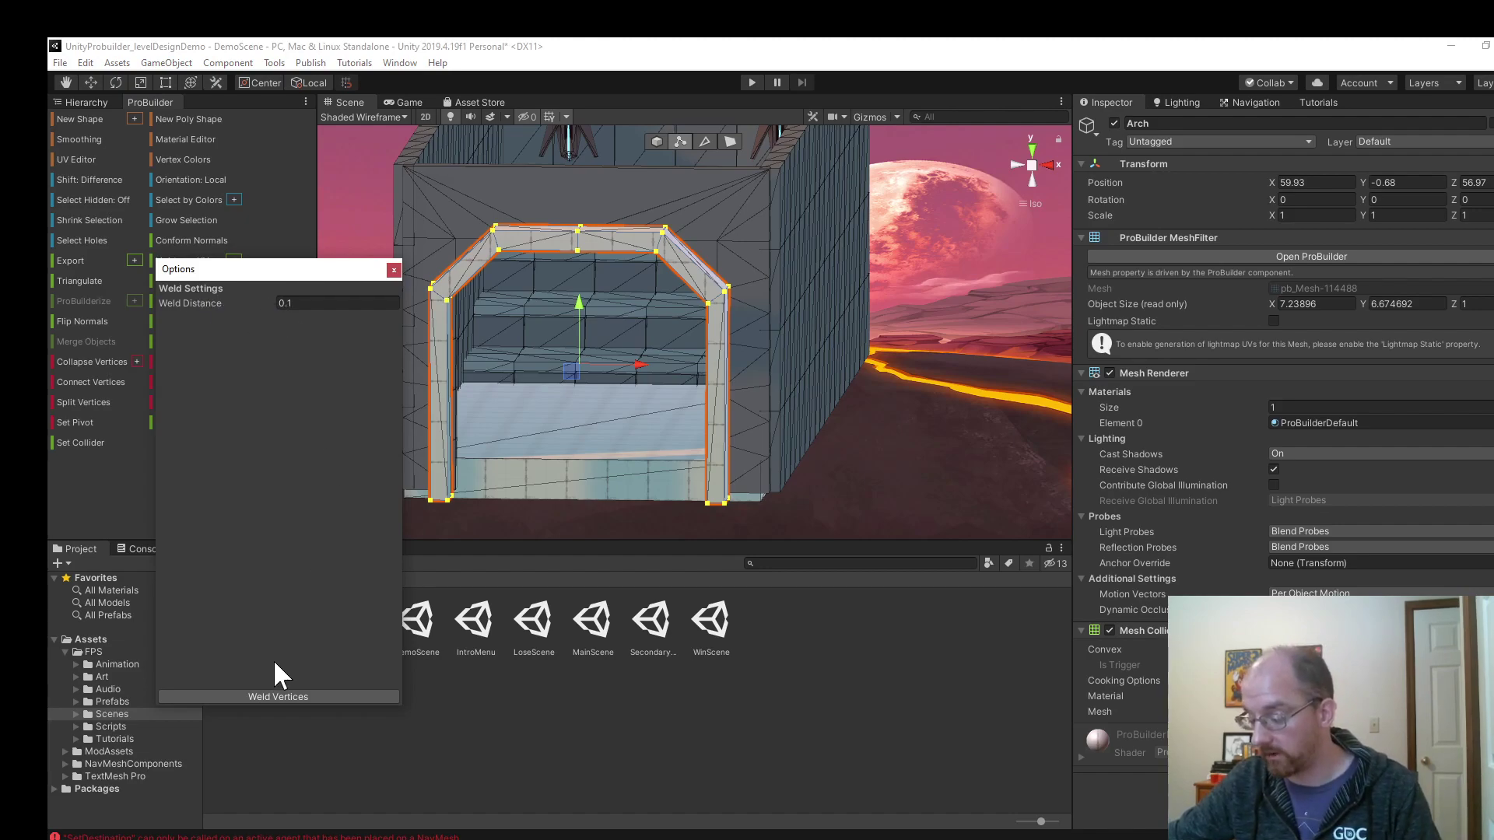
left_click(286, 696)
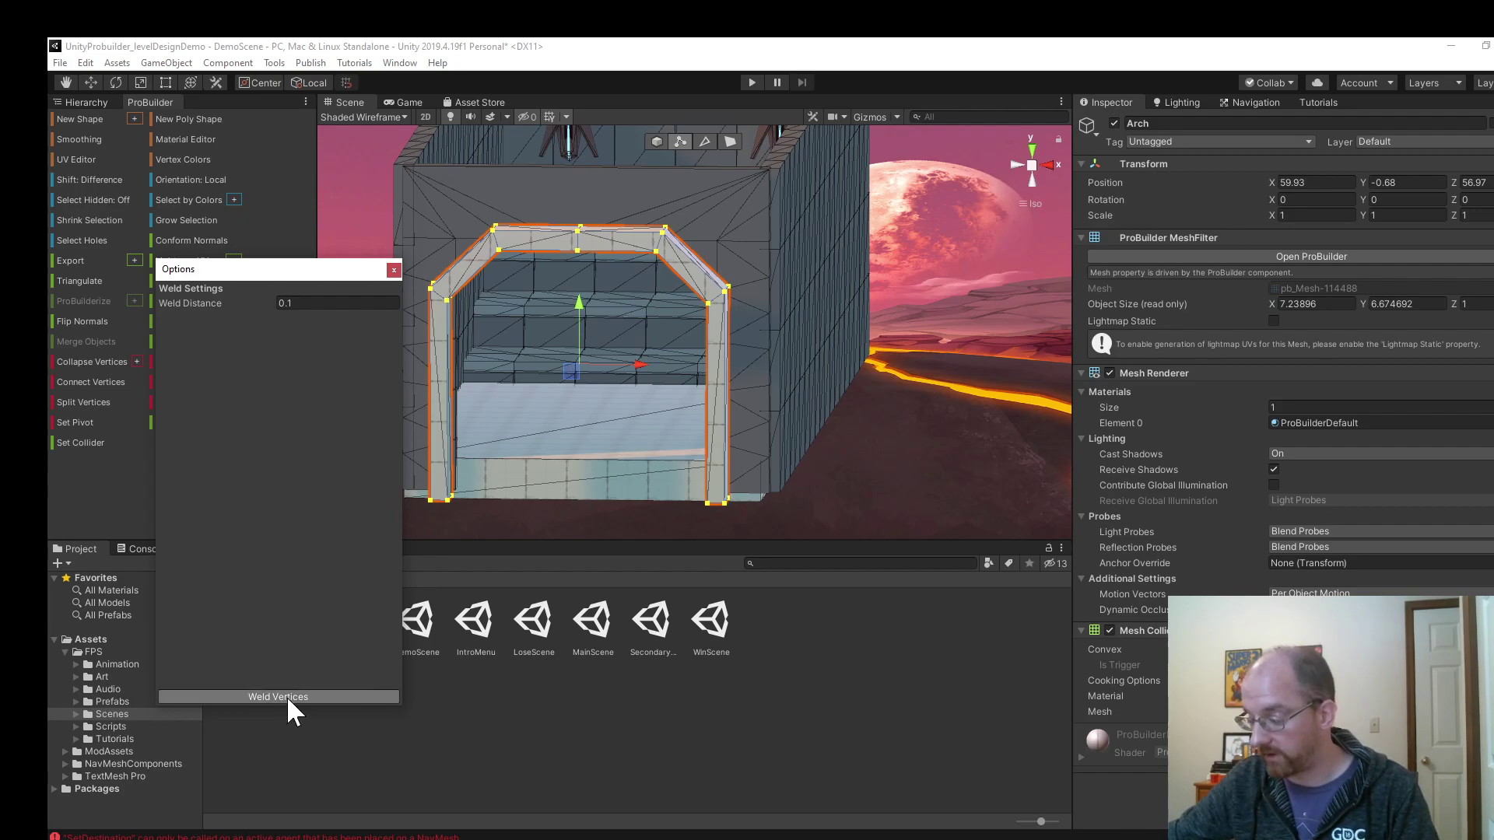
left_click(287, 696)
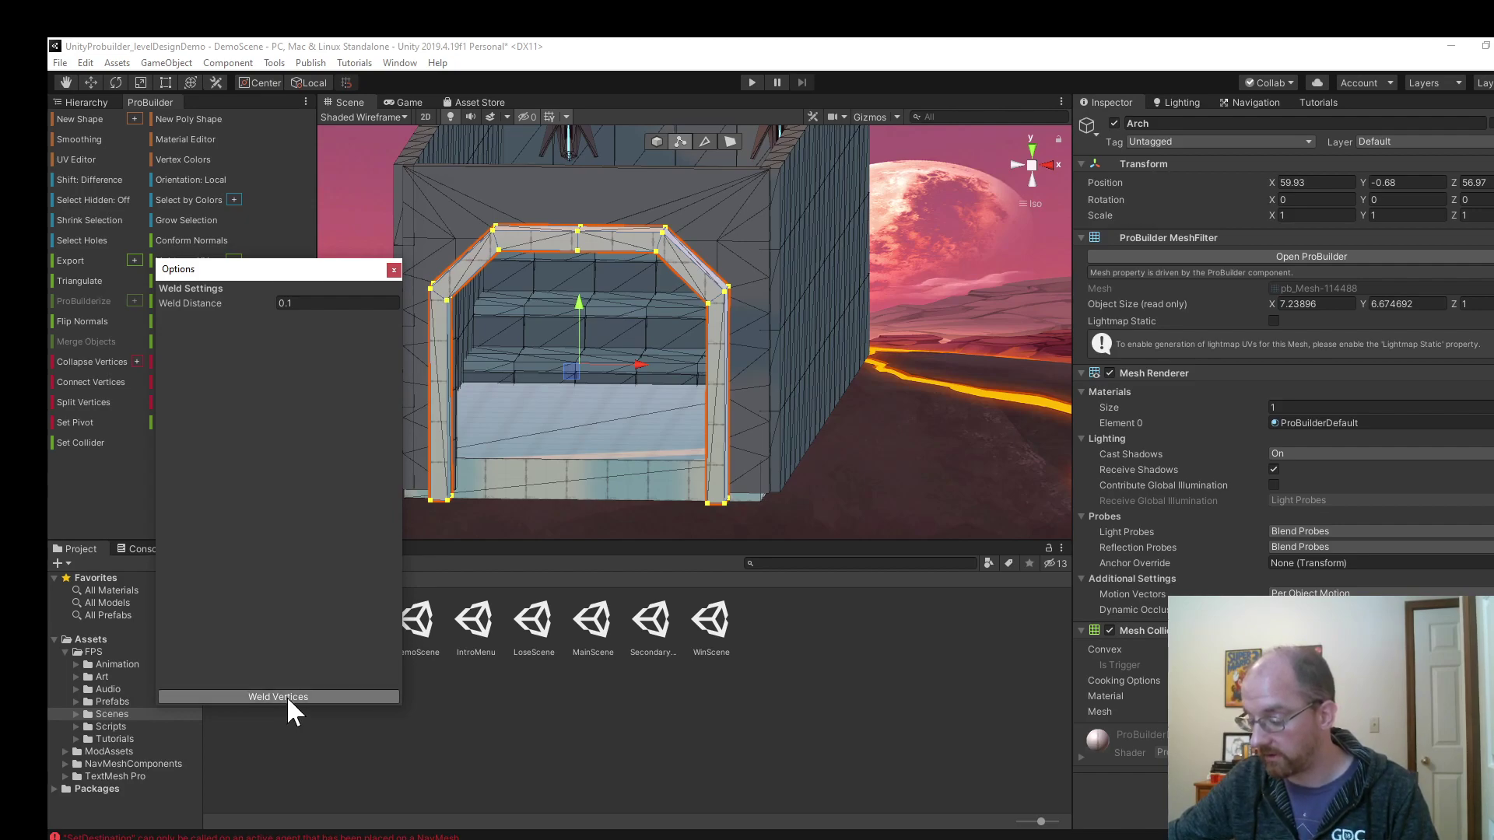
left_click(392, 270)
Select the vertex at the middle of the arch's inner front edge to check the welded seam.
left_click(576, 247)
mouse_move(568, 254)
left_mouse_down()
mouse_move(553, 296)
mouse_move(495, 301)
mouse_move(579, 260)
left_mouse_up()
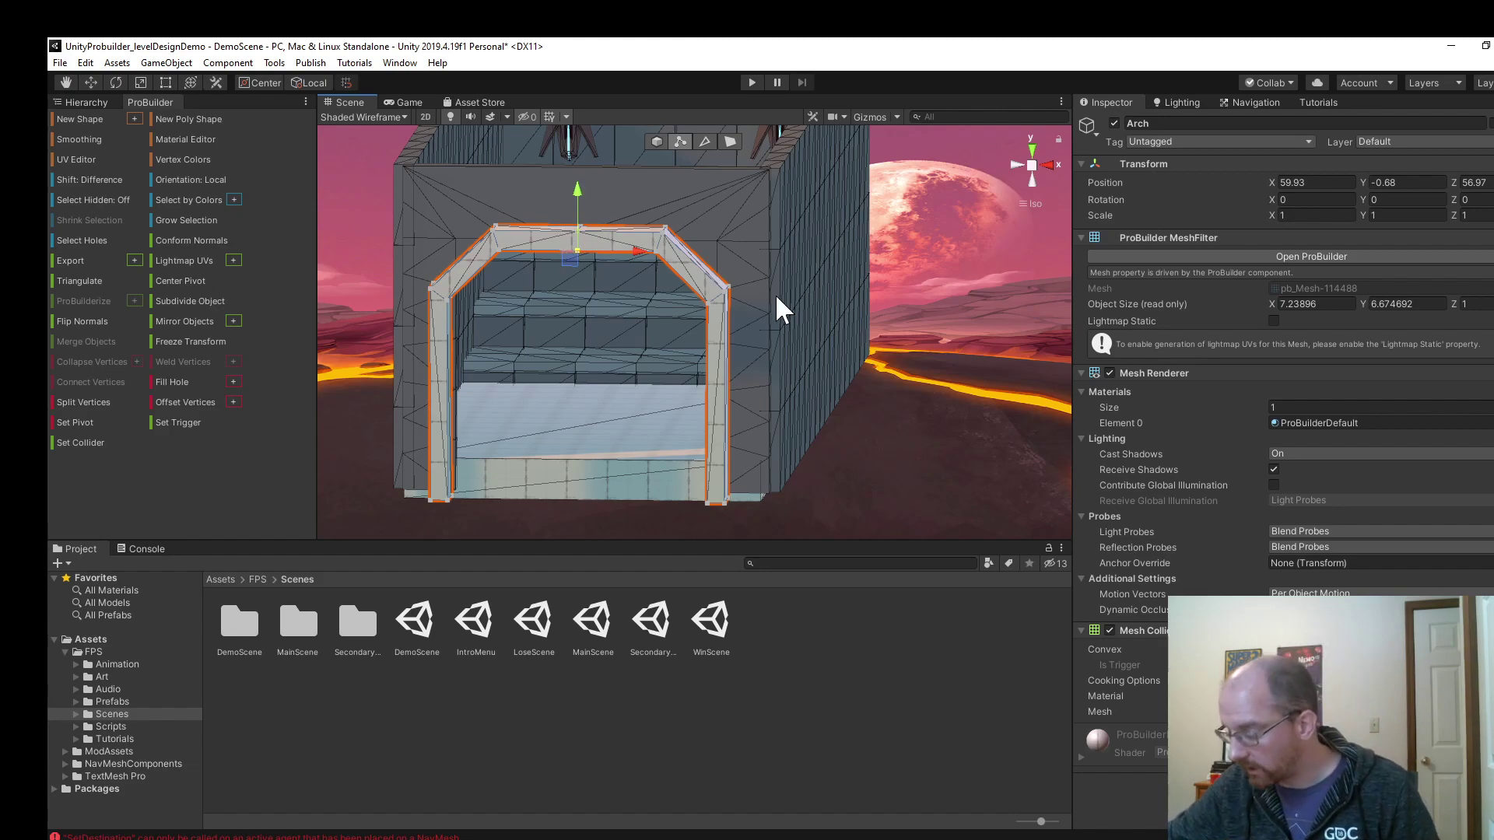
scroll(767, 311, "down", 2)
scroll(762, 319, "up", 2)
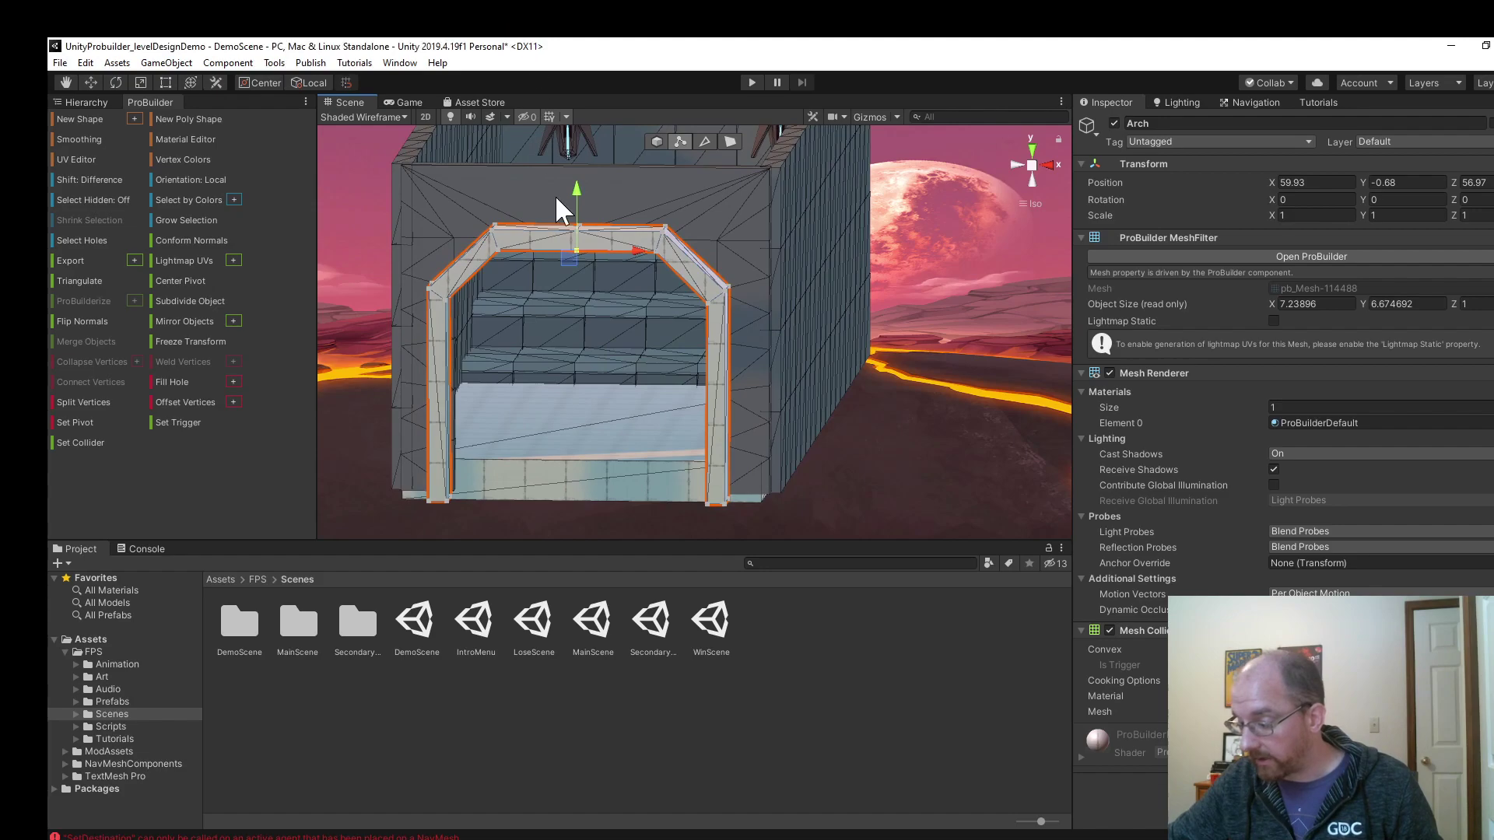
Examine the merged arch from an angle, from its crown down to the feet of both legs.
left_click_drag(600, 383, 537, 310, "alt")
scroll(573, 350, "up", 2)
scroll(544, 330, "up", 1)
scroll(557, 358, "up", 2)
scroll(557, 357, "down", 2)
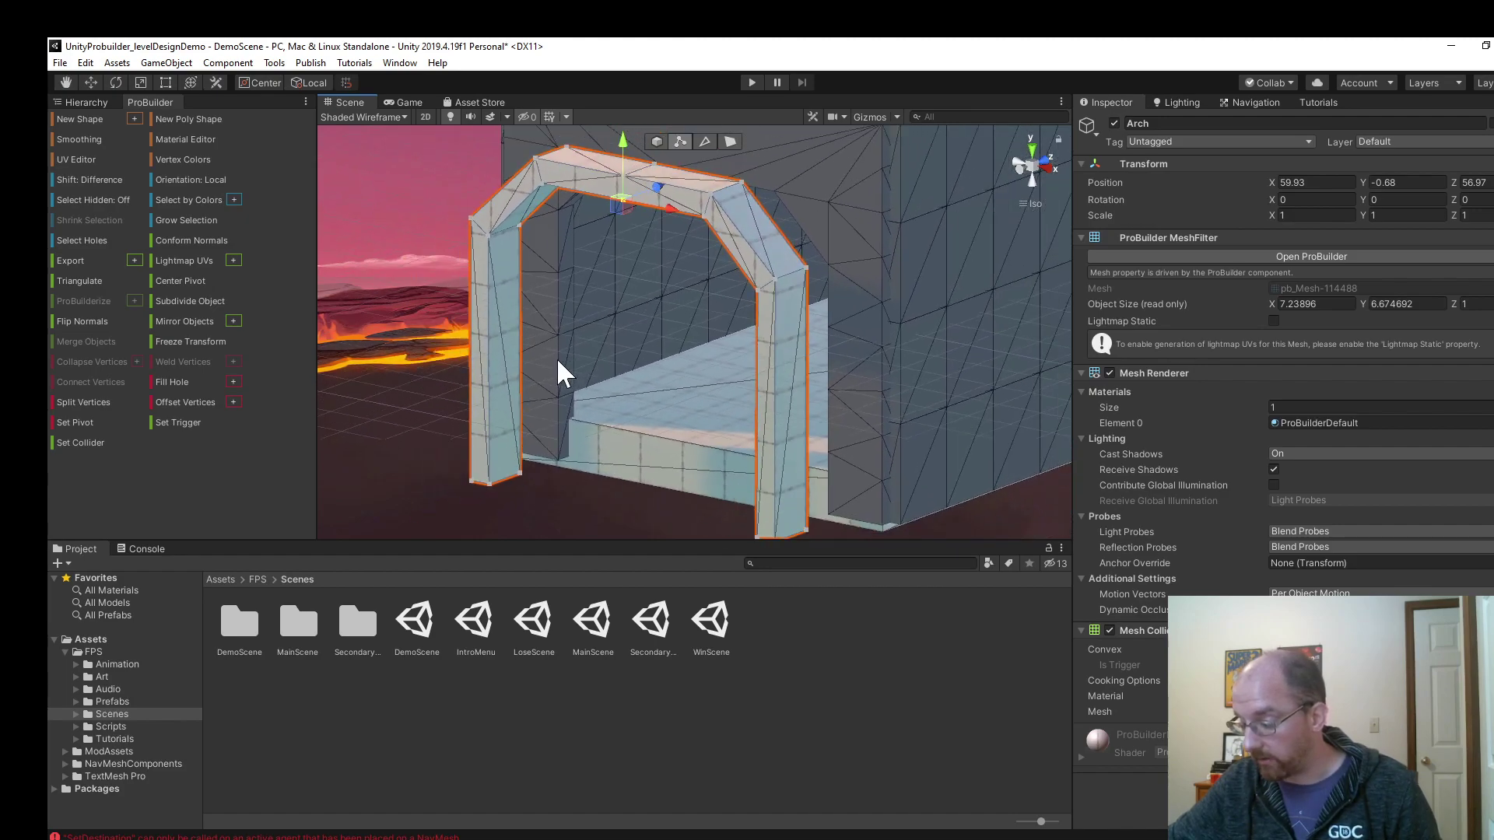
left_click_drag(570, 376, 573, 354, "alt")
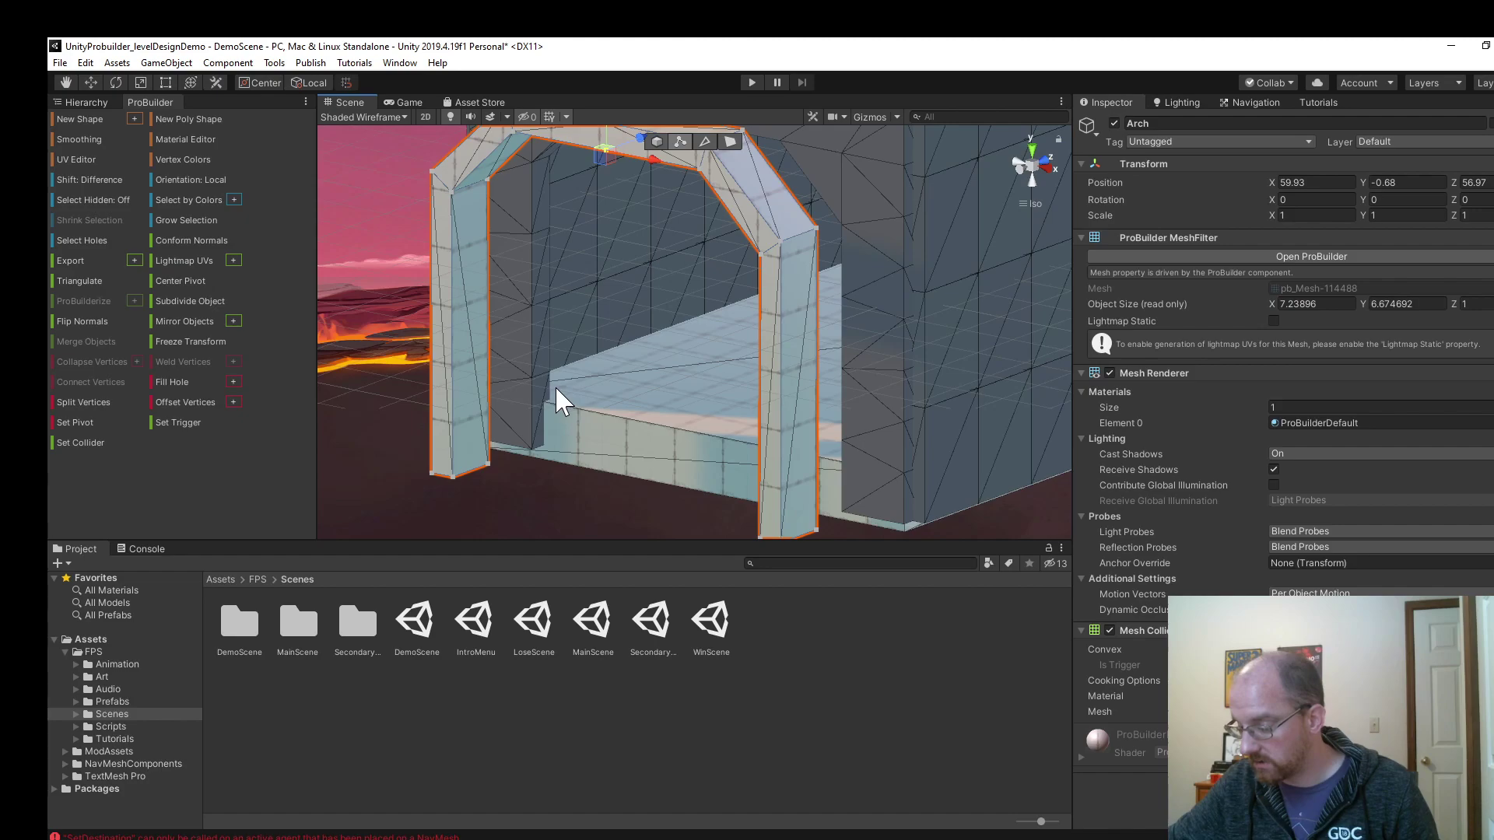
left_click_drag(560, 399, 615, 346, "alt")
scroll(614, 343, "down", 1)
scroll(613, 343, "up", 2)
middle_click_drag(613, 343, 607, 298)
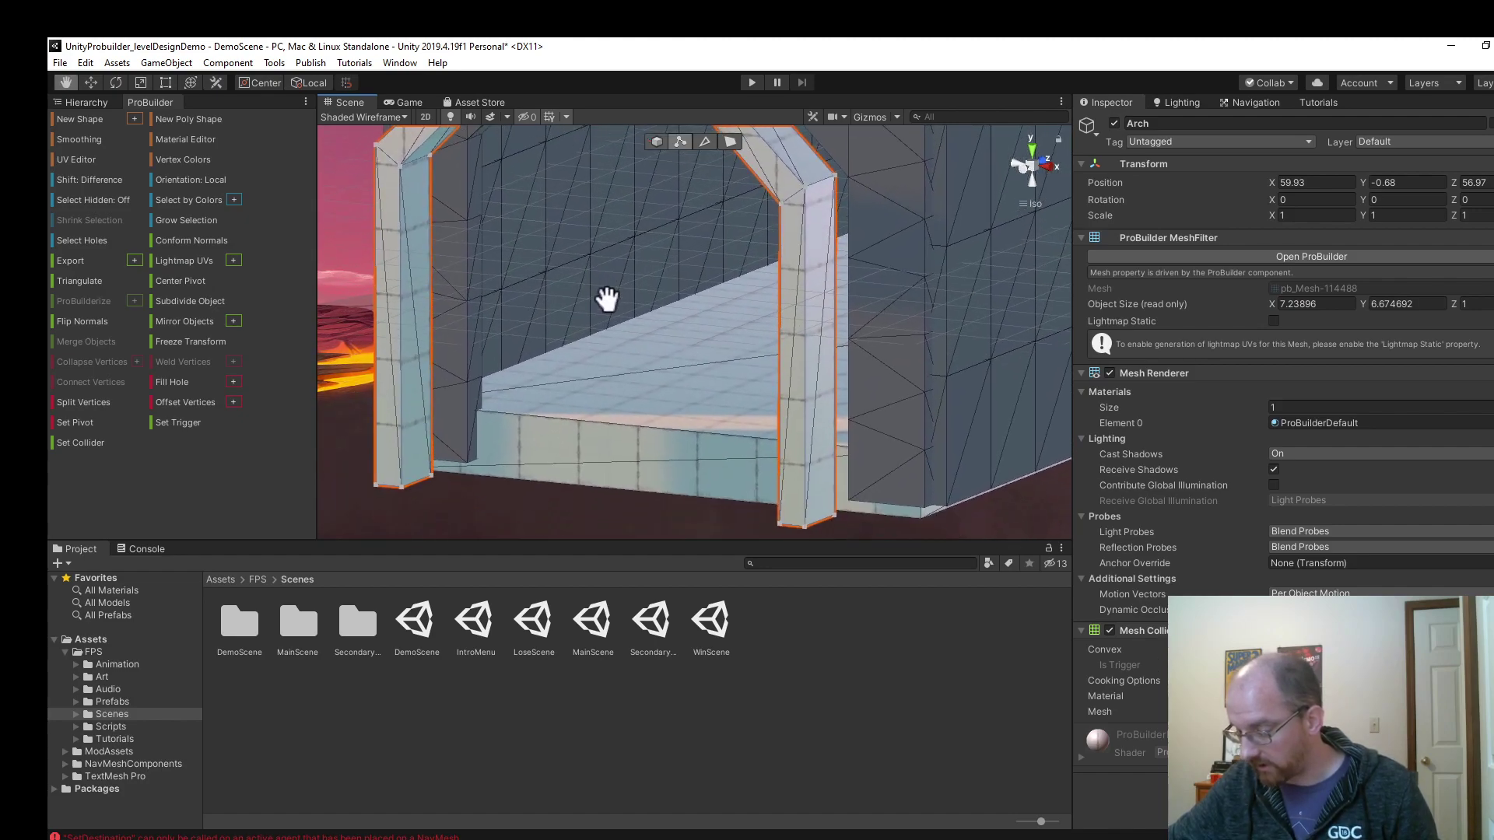
scroll(603, 298, "down", 2)
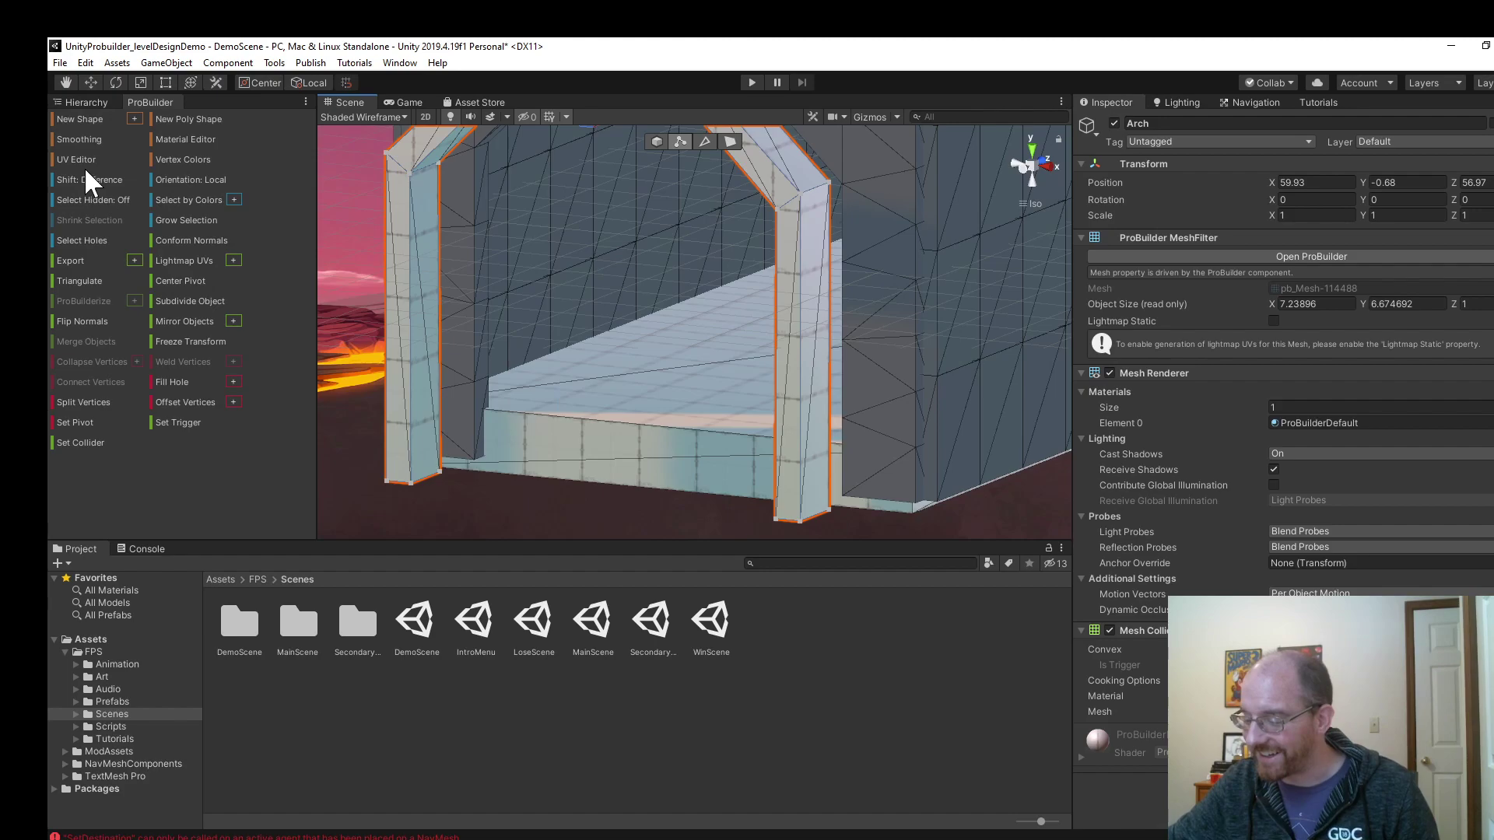
In edge mode, select one vertical edge on each arch leg and insert edge loops around both legs.
left_click(705, 141)
left_click(411, 344)
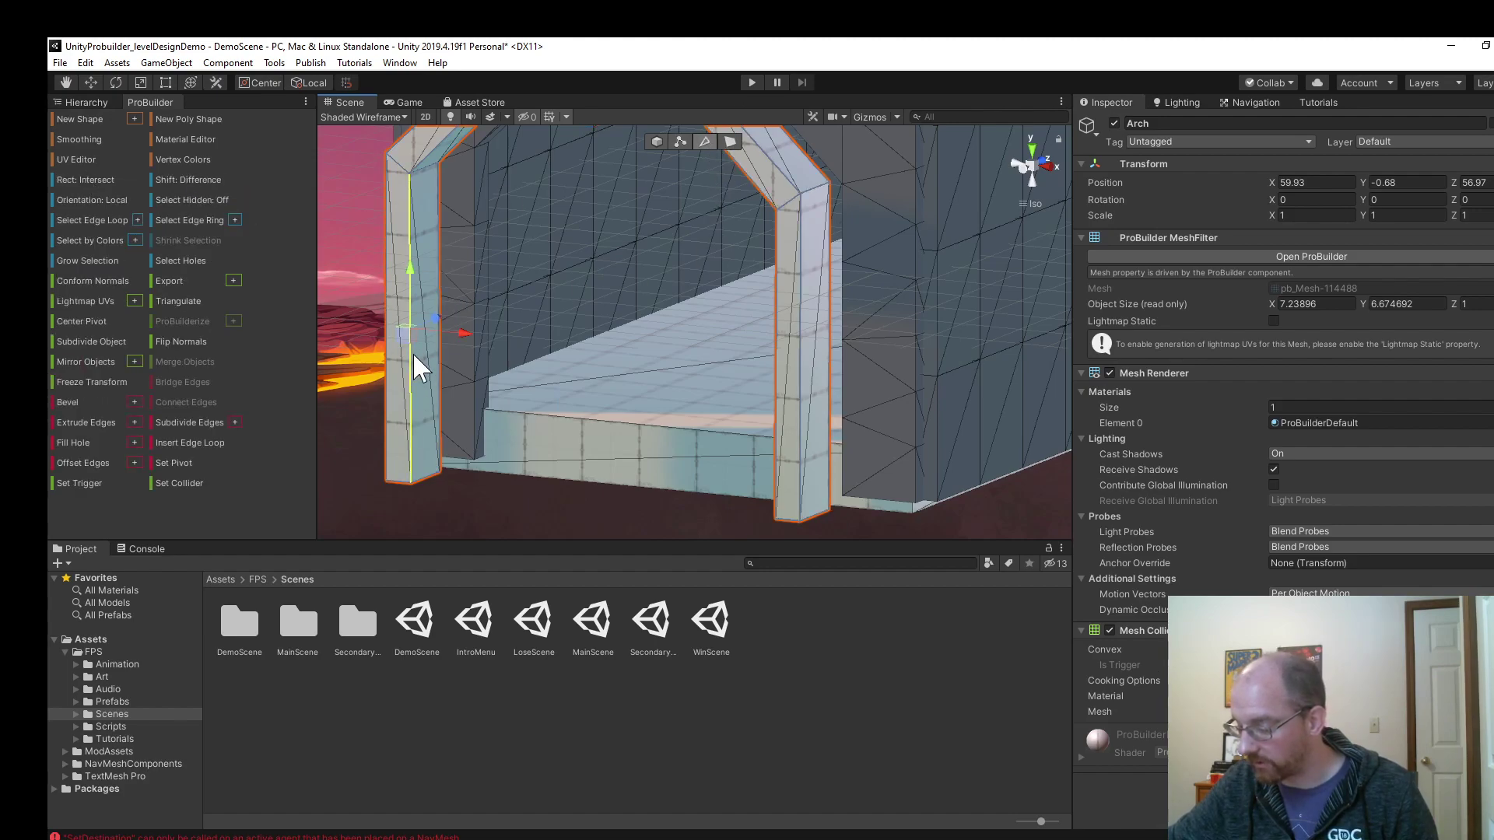
left_click(777, 457, "shift")
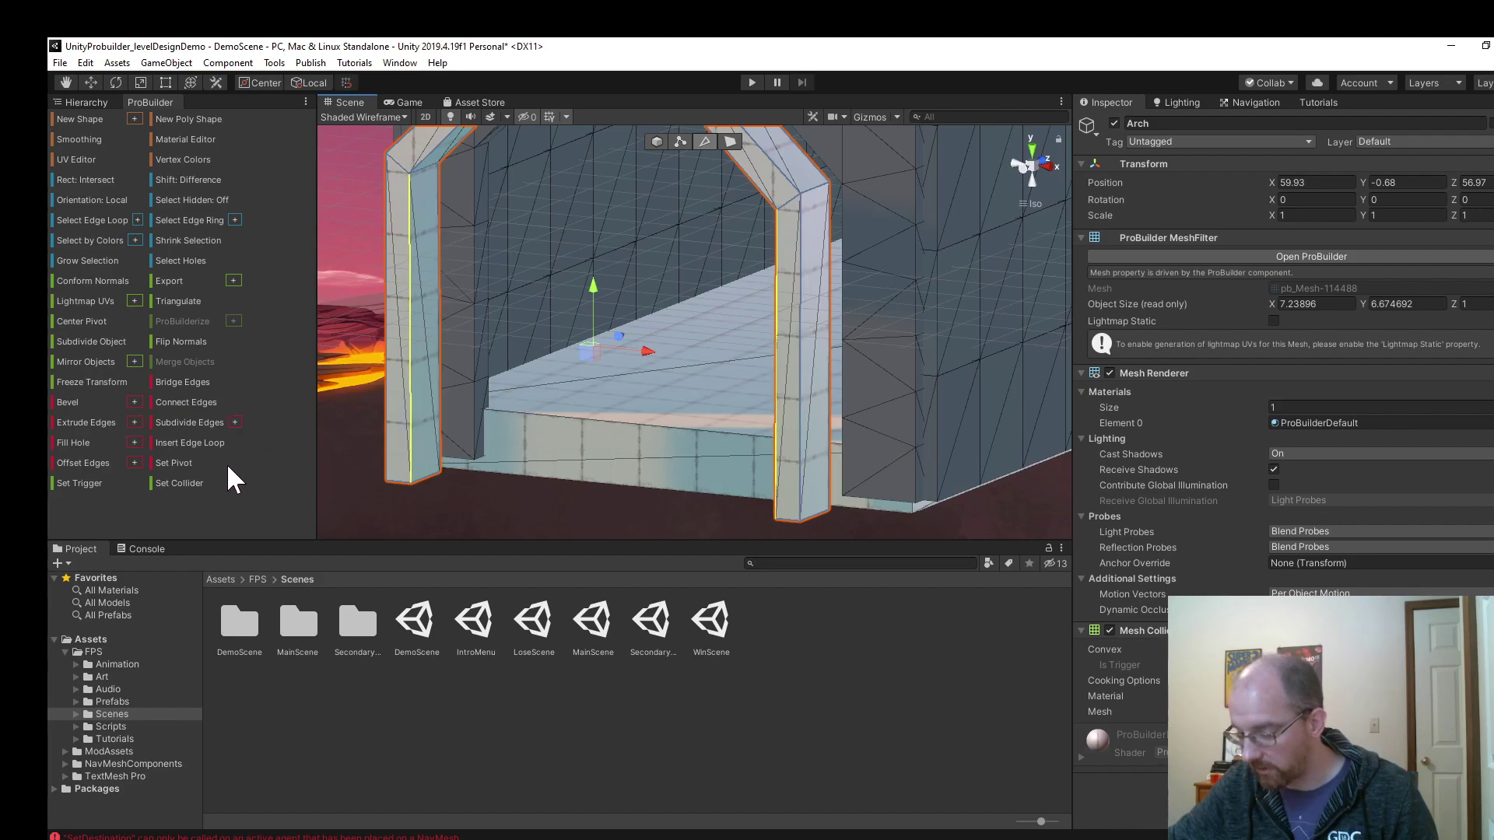
left_click(202, 440)
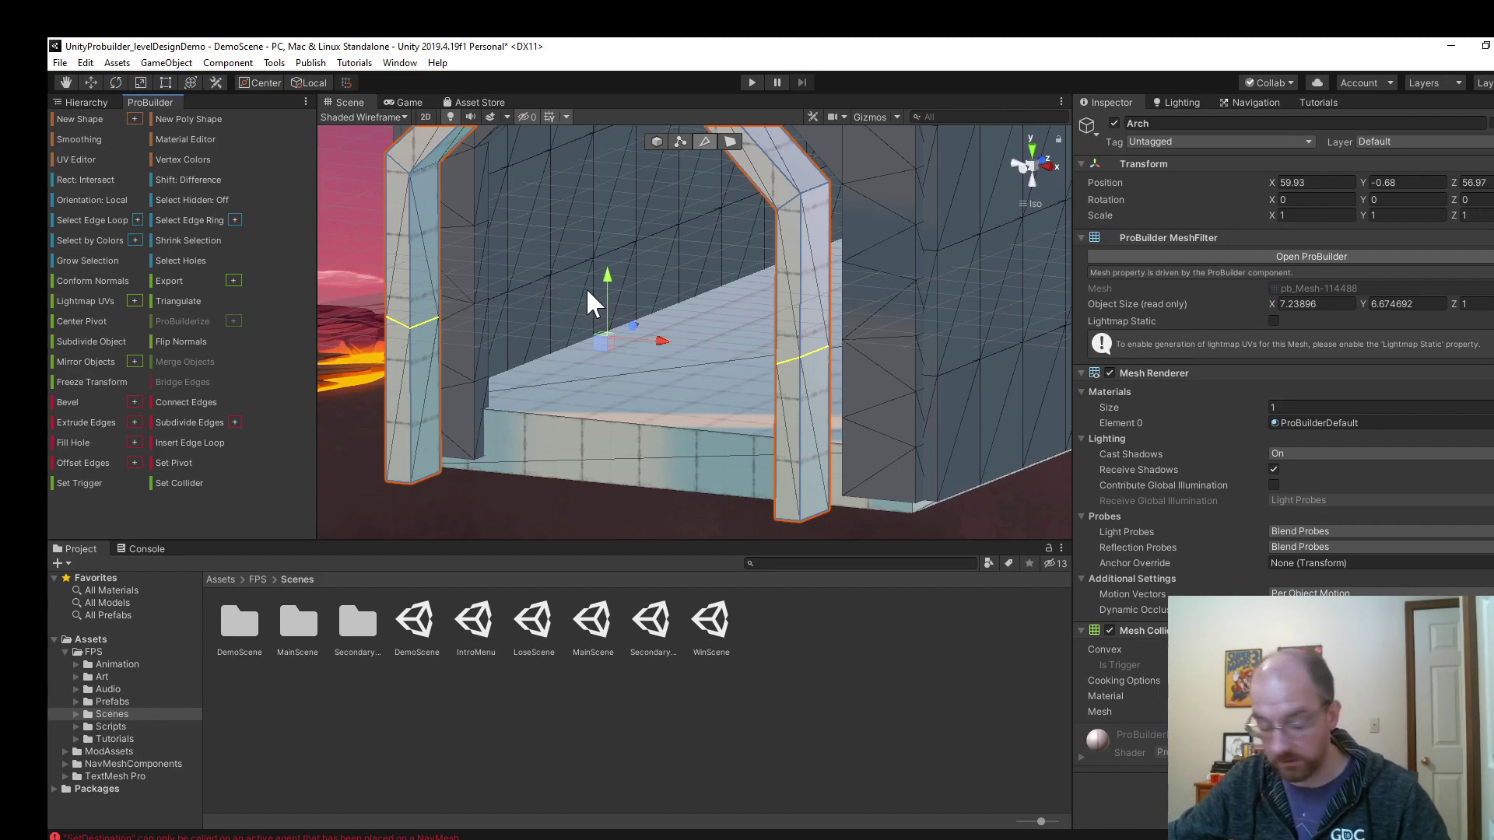
Flatten the new edge loops by scaling them vertically, and lower them to just above the feet of the legs.
key("r")
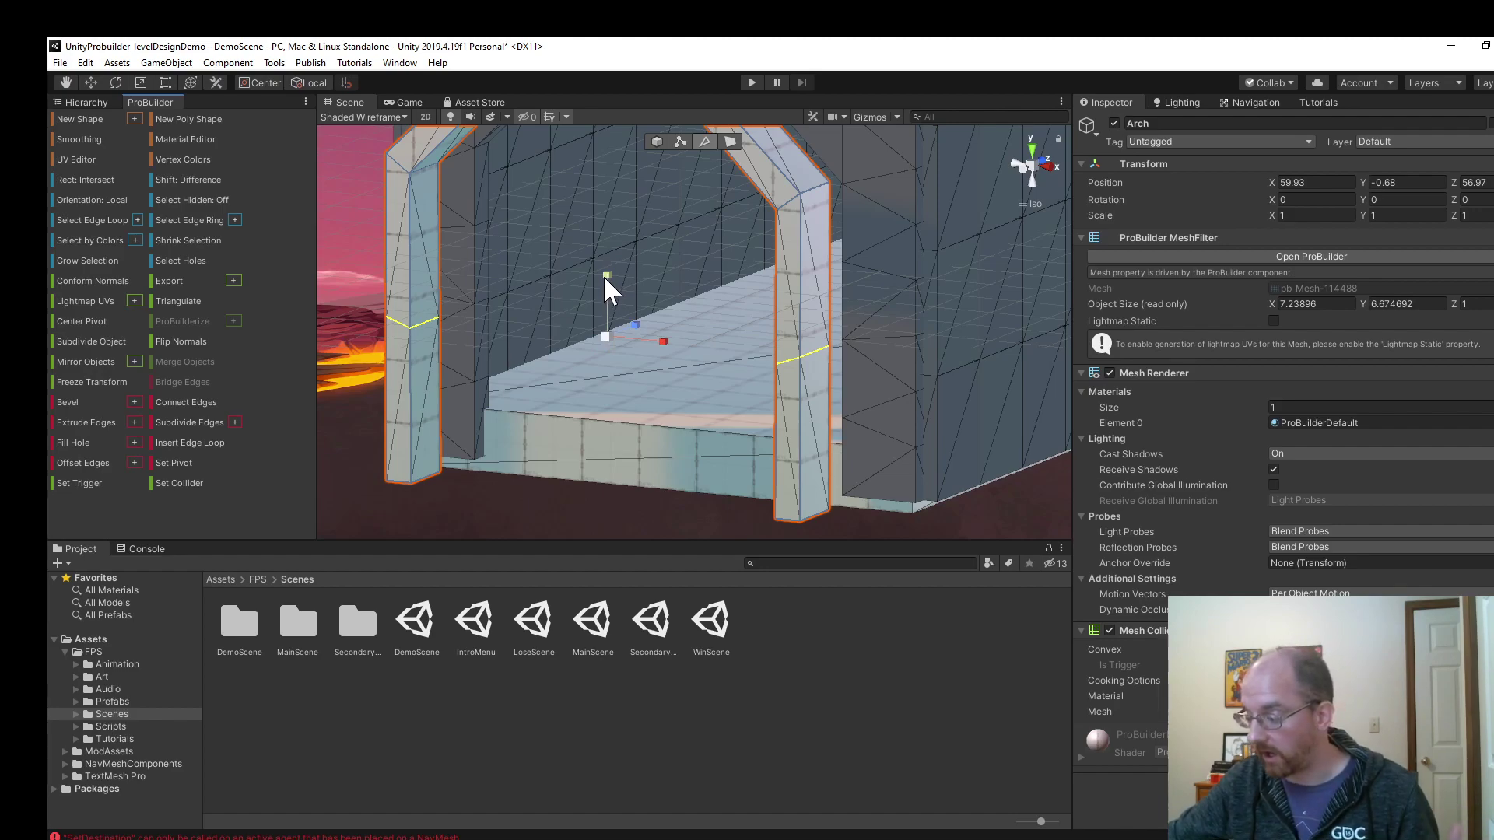
left_click_drag(604, 273, 614, 354)
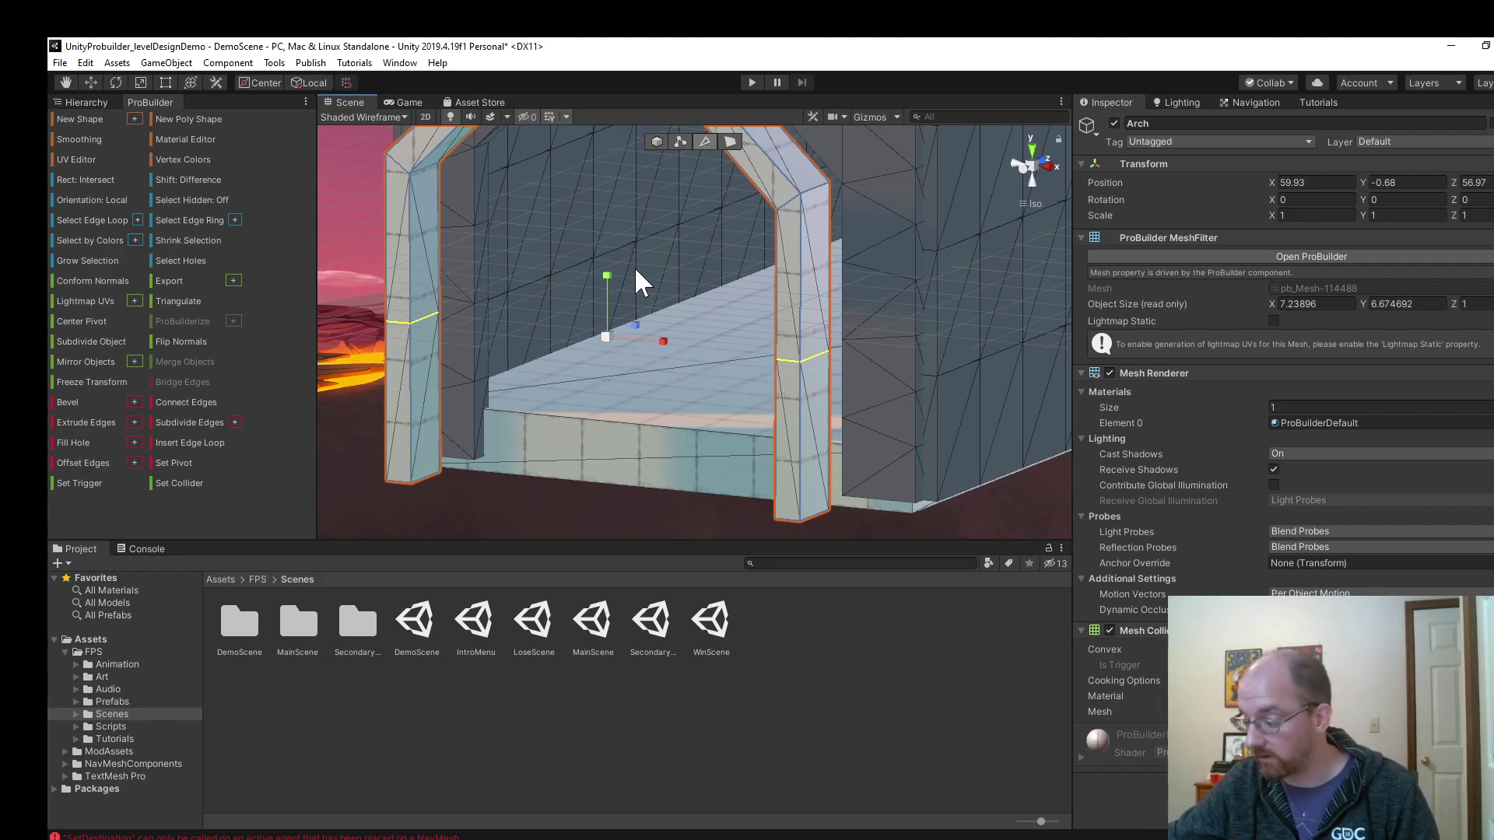
left_click_drag(605, 277, 600, 371)
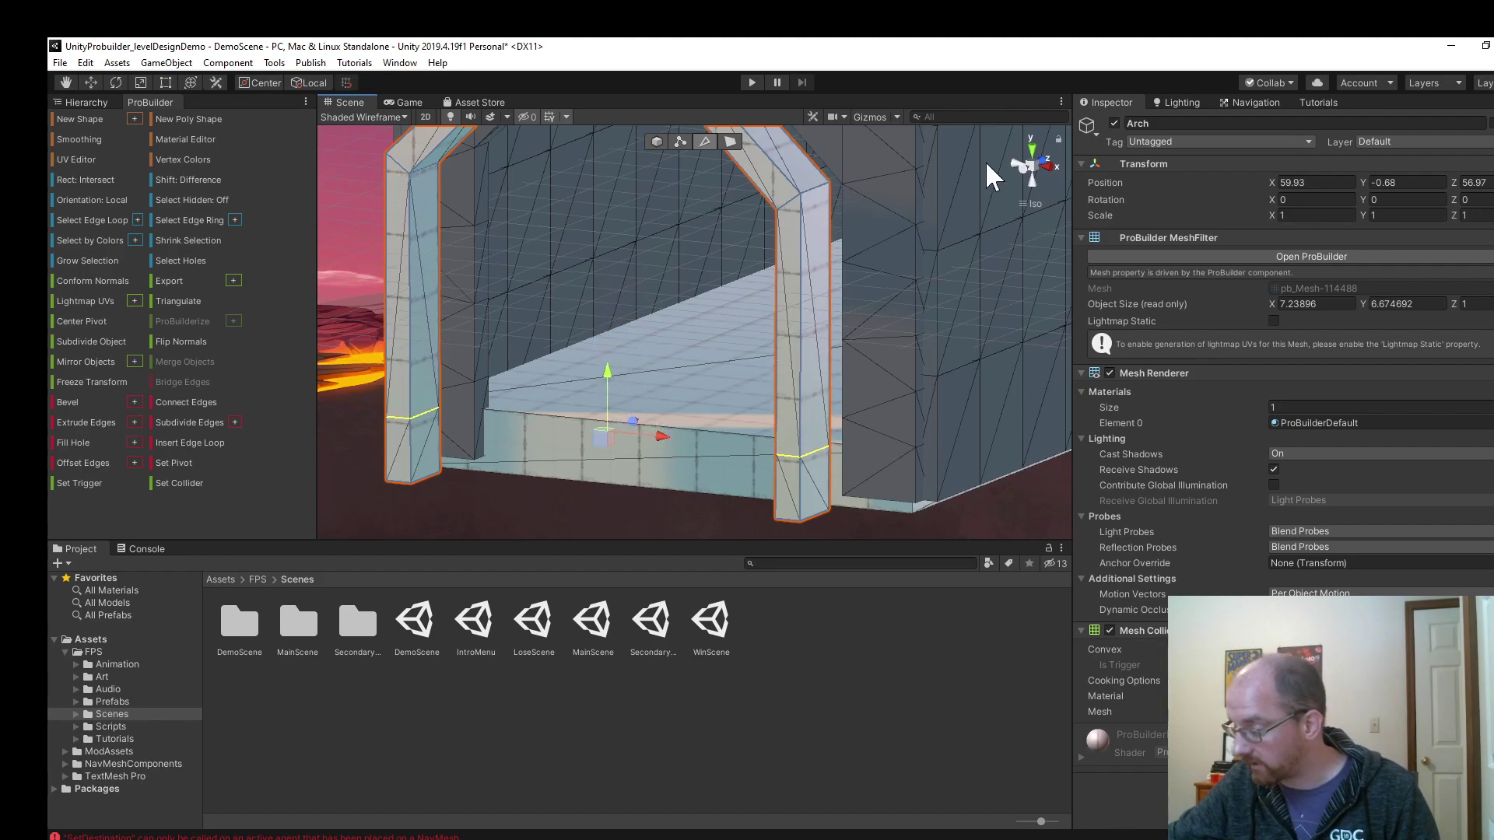
left_click(1015, 166)
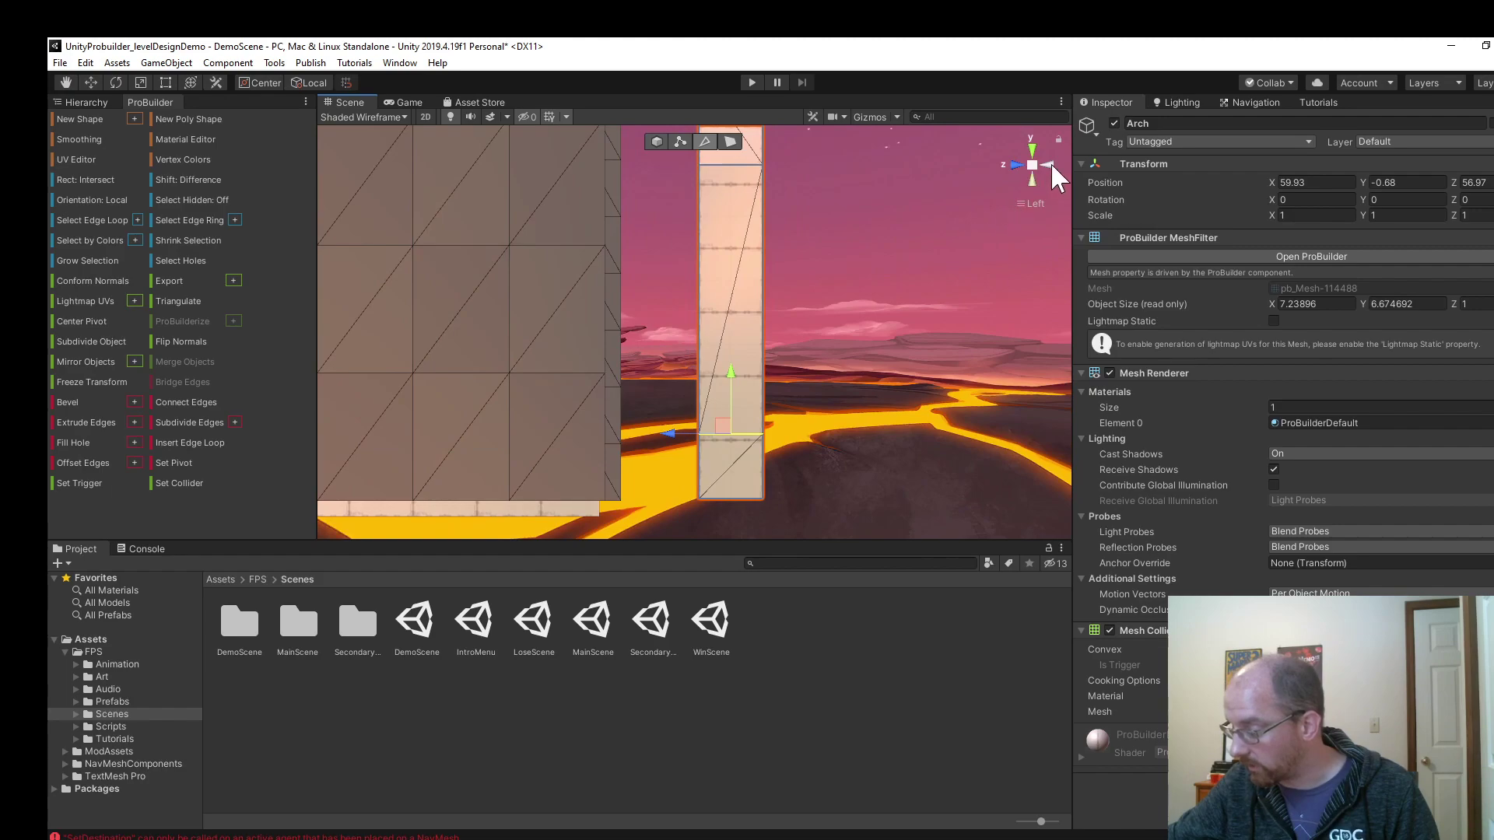
left_click(1049, 163)
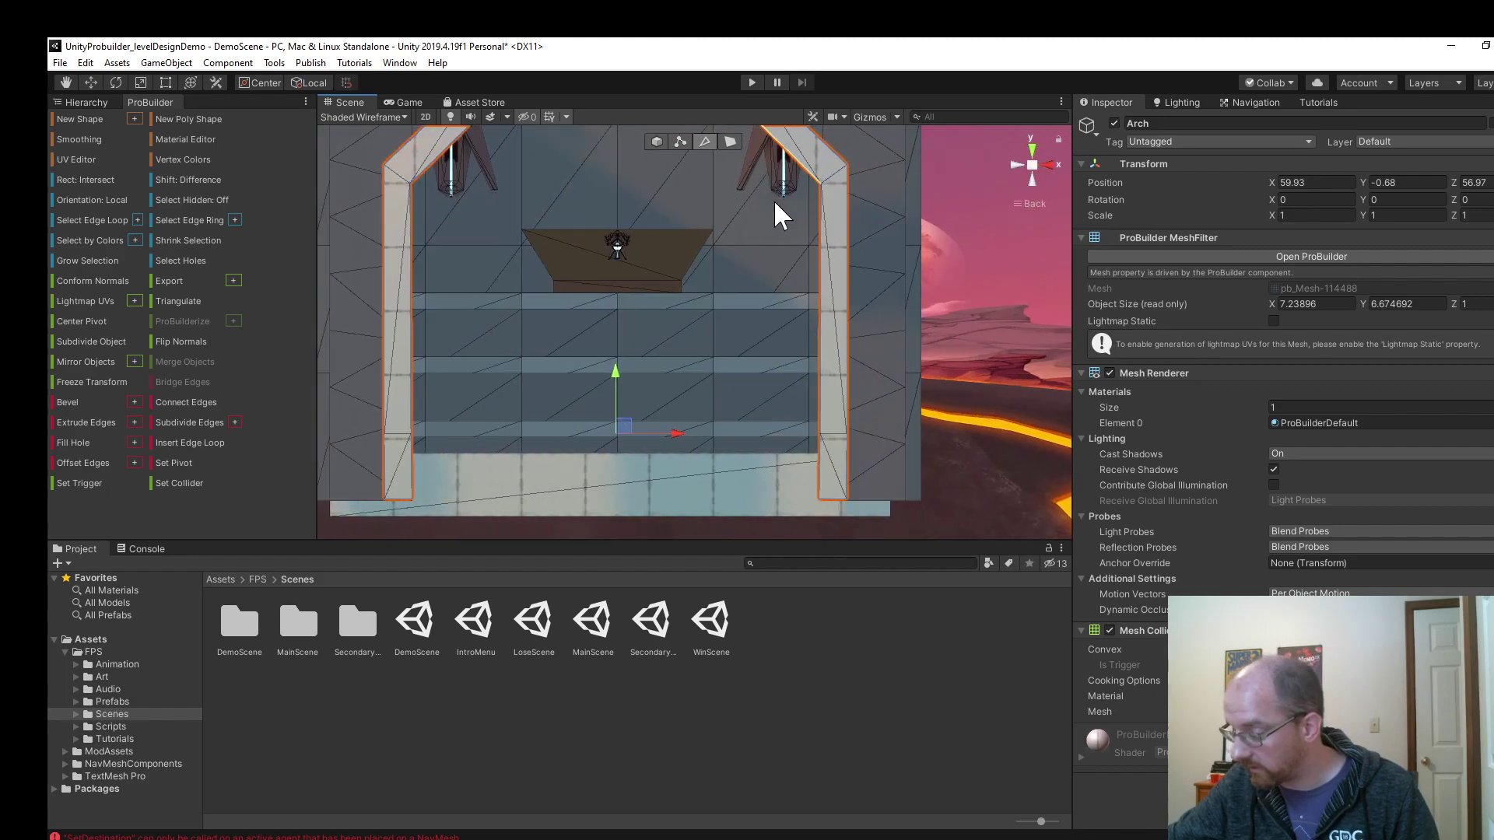
left_click_drag(613, 365, 610, 386)
left_click_drag(679, 286, 575, 421, "alt")
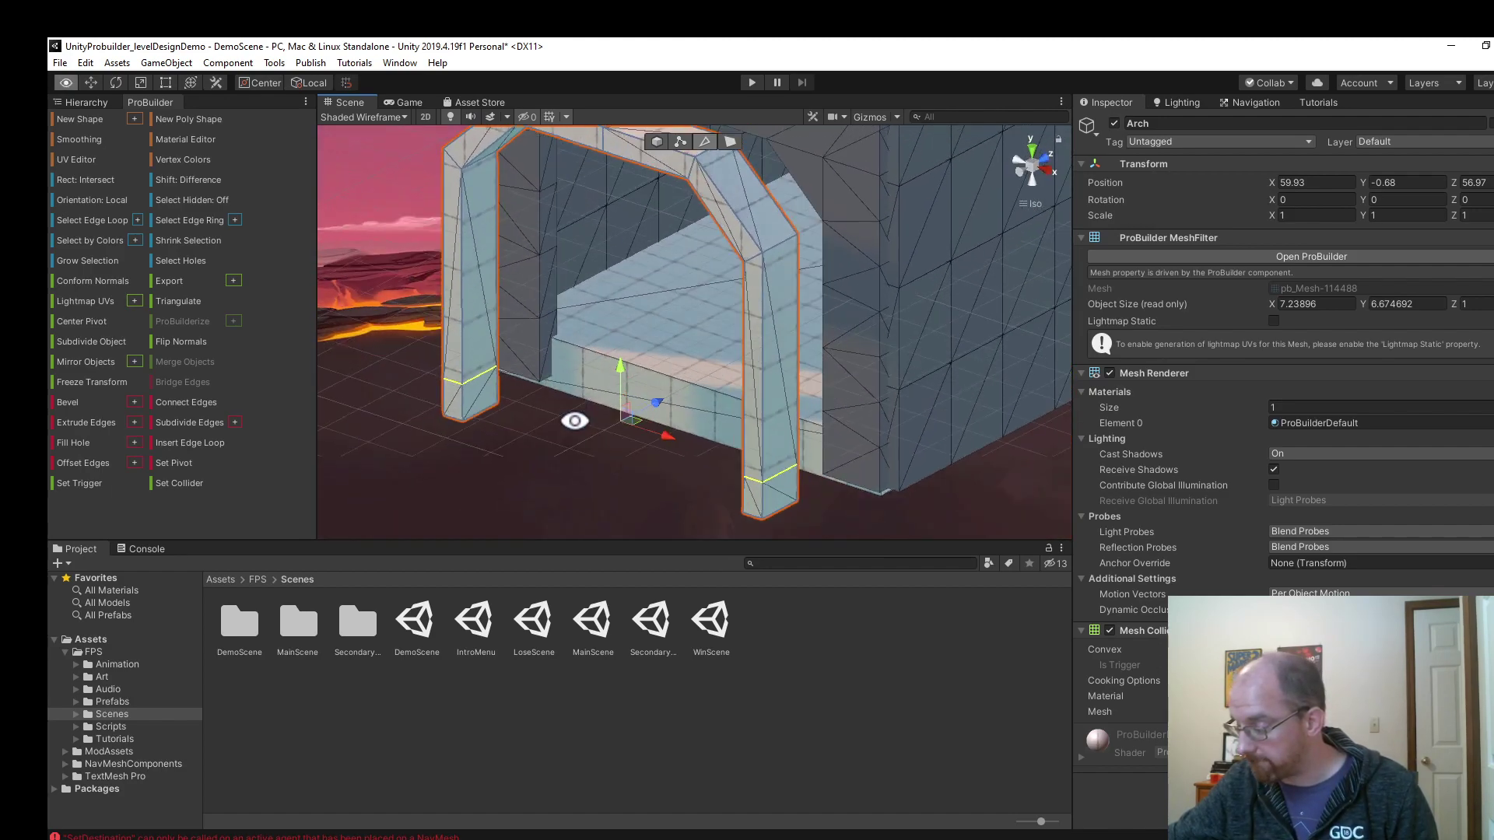
Return to object mode and move the arch back against the doorway wall, to a Z position of 58.53.
left_click(656, 141)
left_click_drag(656, 269, 703, 246)
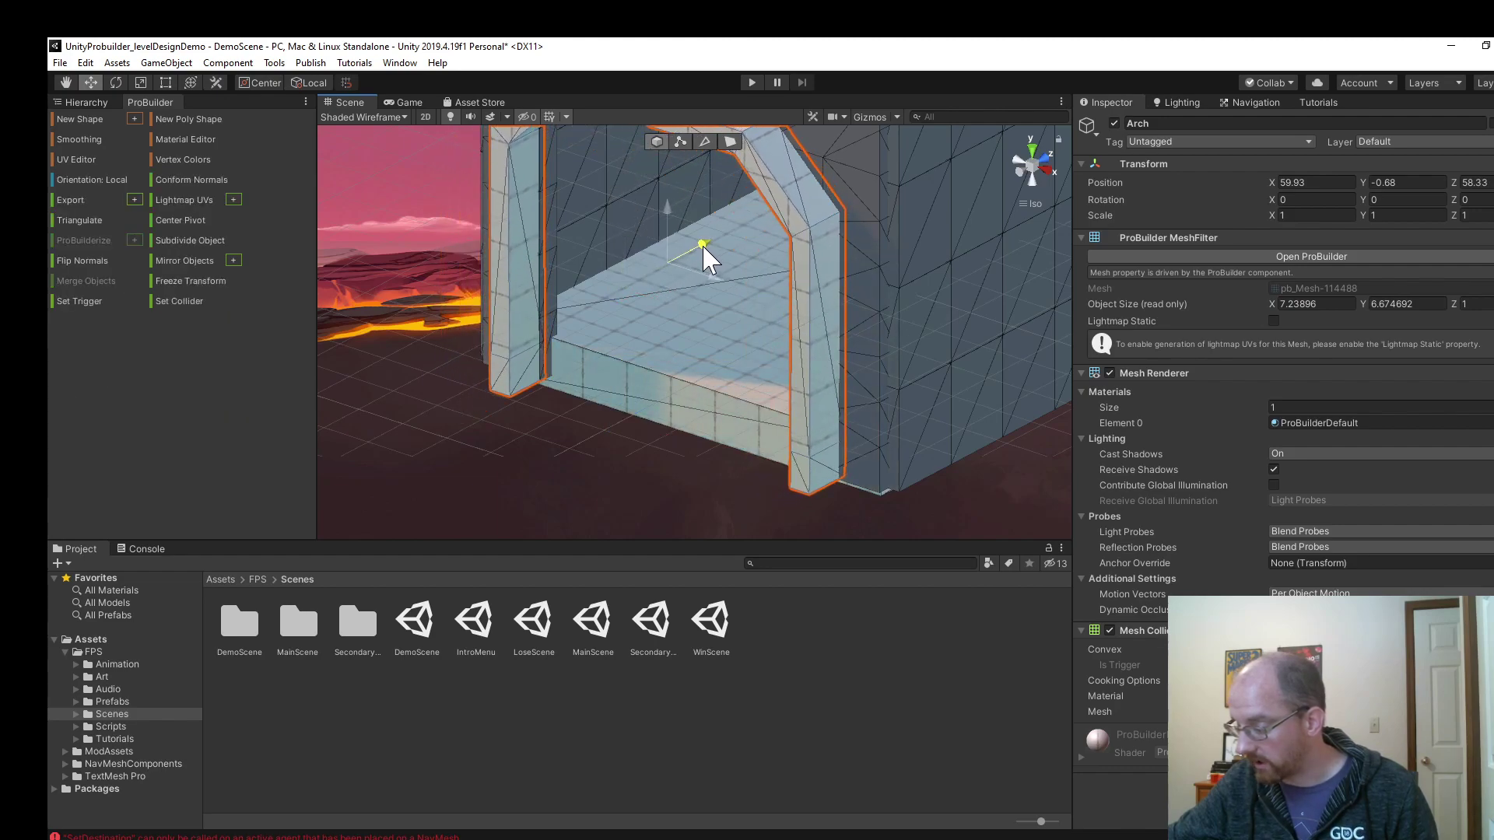
left_click_drag(703, 247, 703, 247)
left_click_drag(570, 375, 547, 430, "alt")
mouse_move(714, 227)
left_mouse_down()
mouse_move(731, 233)
mouse_move(647, 320)
mouse_move(574, 337)
mouse_move(740, 257)
mouse_move(754, 231)
mouse_move(727, 233)
mouse_move(689, 300)
mouse_move(693, 273)
mouse_move(597, 306)
mouse_move(777, 280)
mouse_move(752, 246)
mouse_move(727, 290)
mouse_move(714, 226)
left_mouse_up()
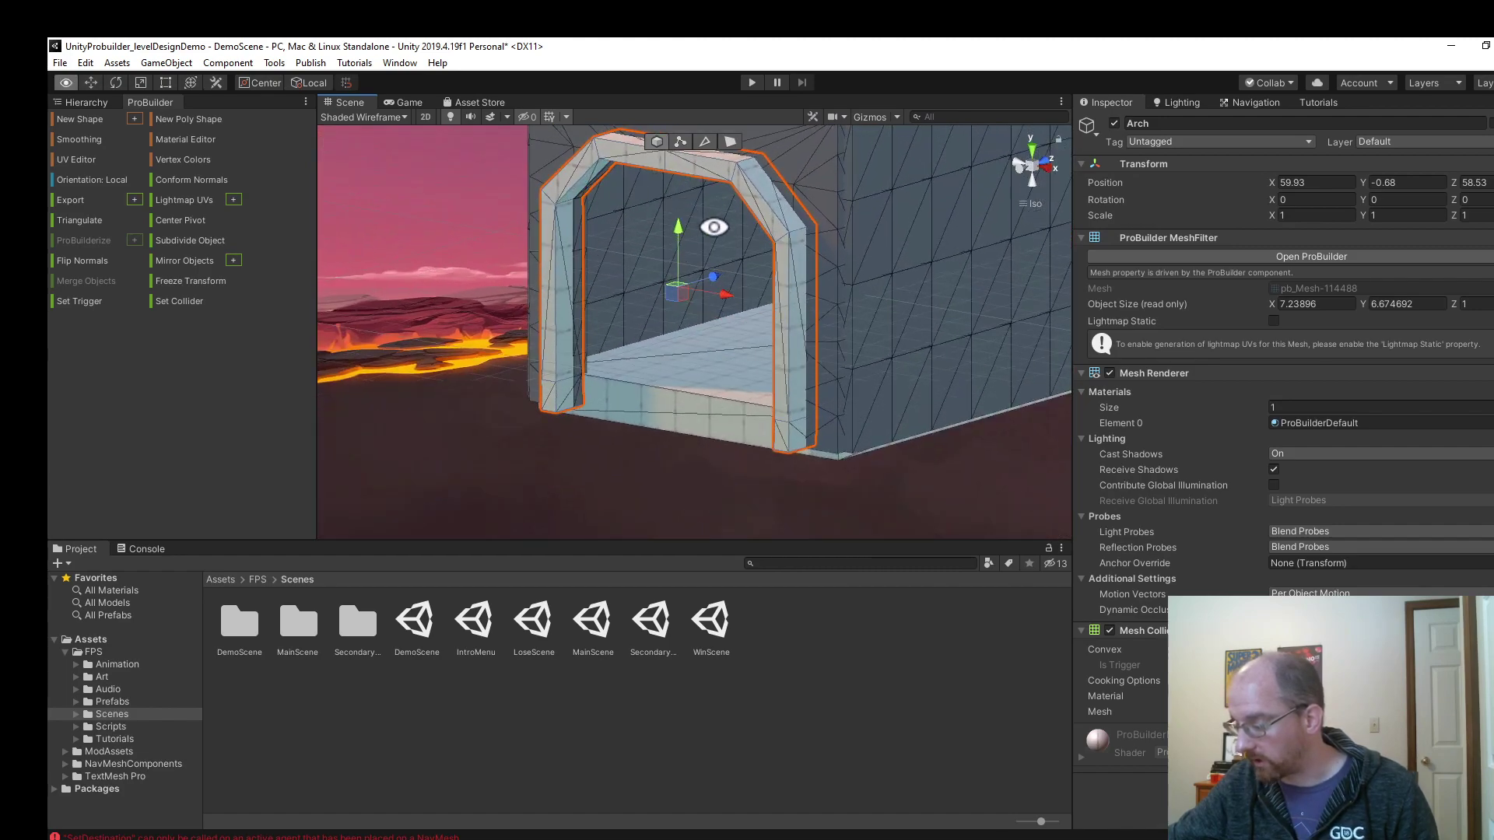
In face mode, select all the arch's front faces, from one foot over the crown to the other, and extrude them.
left_click(729, 142)
left_click(782, 437)
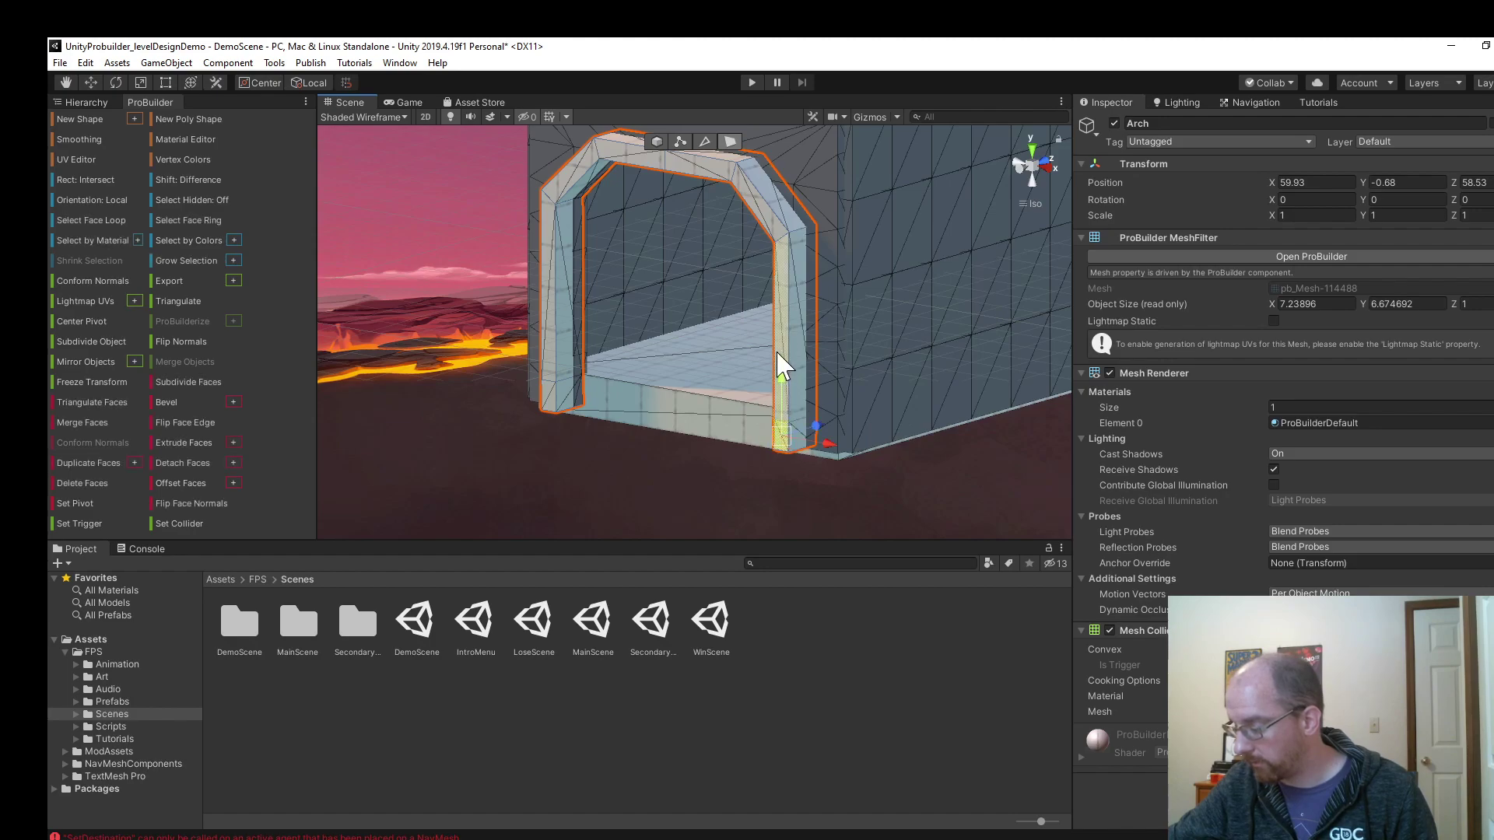
left_click(758, 223, "shift")
left_click(700, 171, "shift")
left_click(634, 160, "shift")
left_click(580, 179, "shift")
left_click(582, 179, "shift")
left_click(550, 249, "shift")
left_click(558, 400, "shift")
scroll(737, 286, "down", 3)
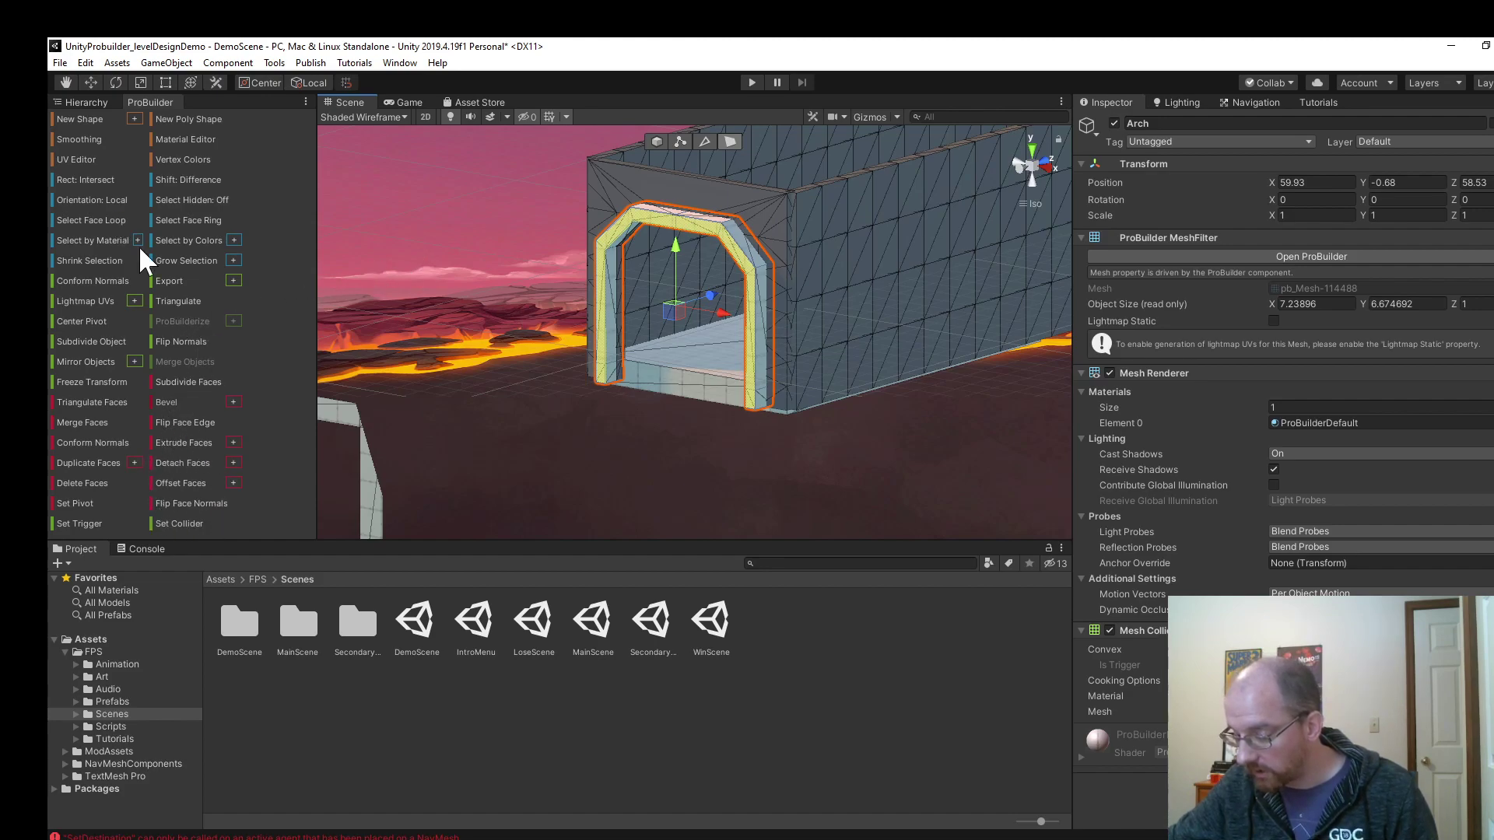
left_click(179, 443)
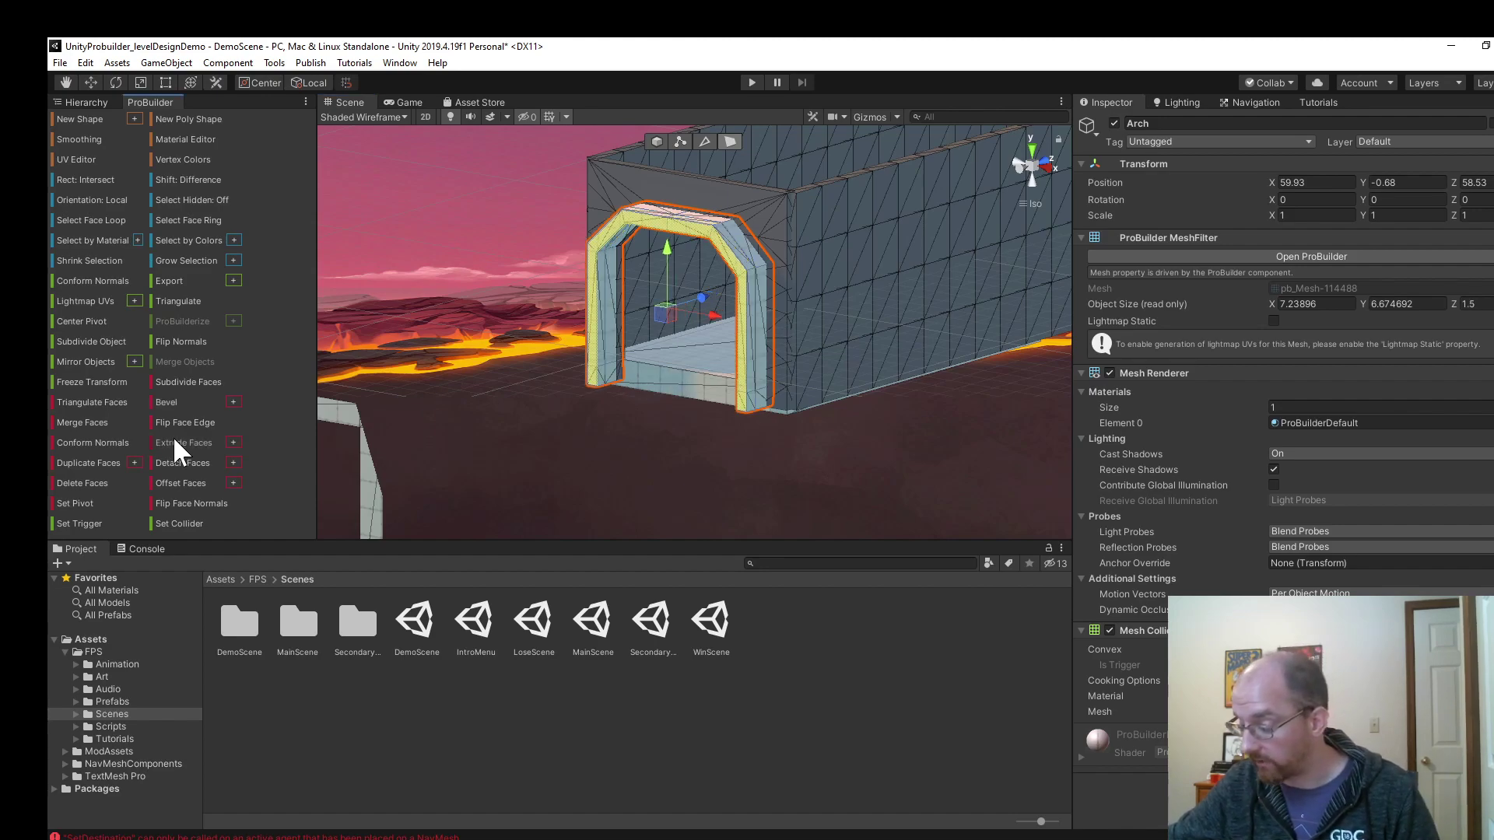
Pull the extruded faces away from the doorway and down into a sloping tunnel about 14.6 units deep, heading toward the lower platform.
left_click(1042, 166)
left_click_drag(702, 311, 549, 367)
left_click_drag(656, 293, 924, 200, "alt")
left_click_drag(770, 317, 576, 330)
left_click_drag(568, 333, 460, 410)
scroll(747, 451, "up", 5)
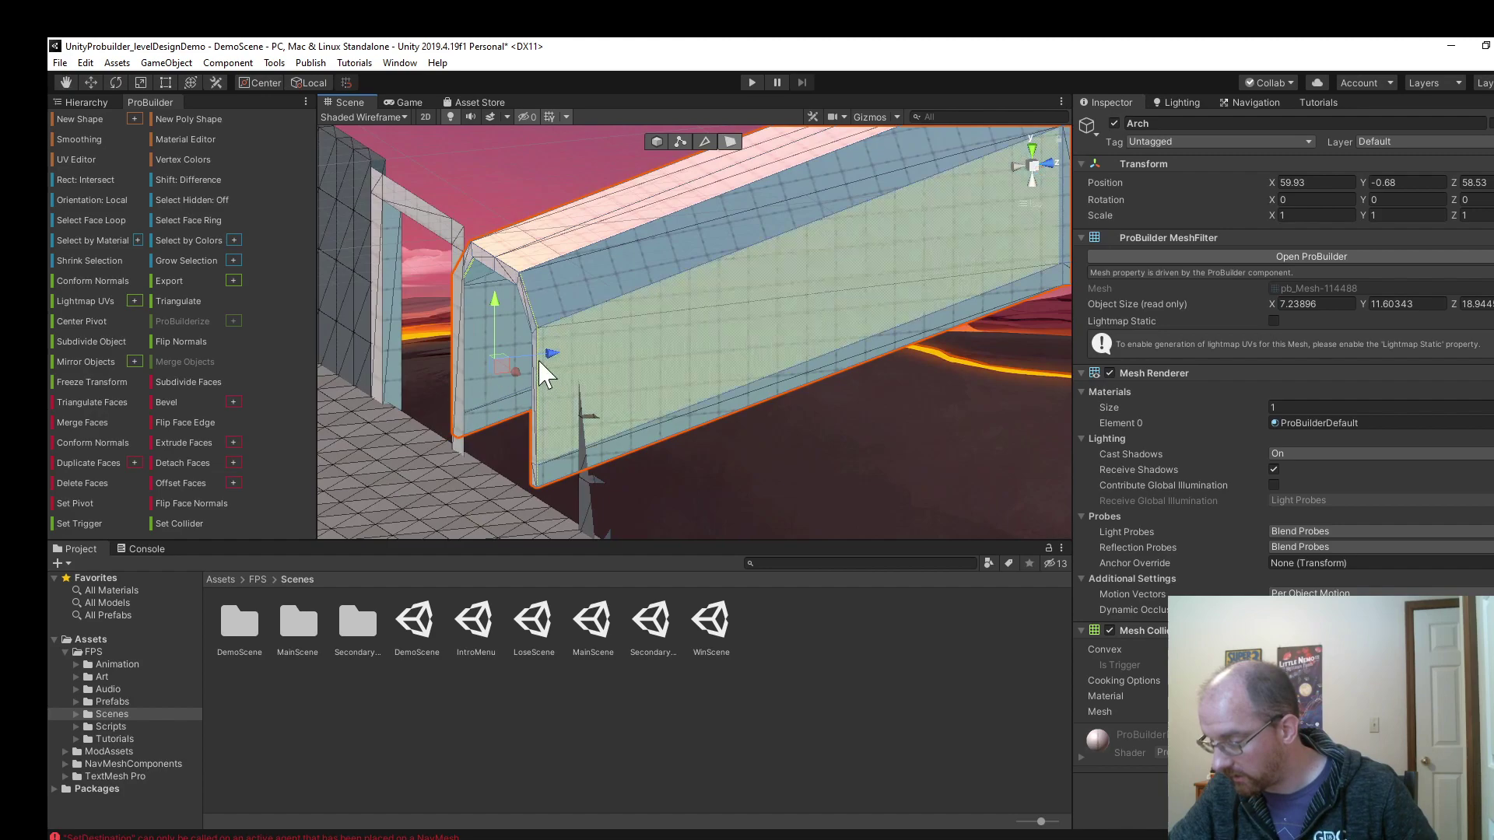
left_click_drag(630, 348, 670, 284)
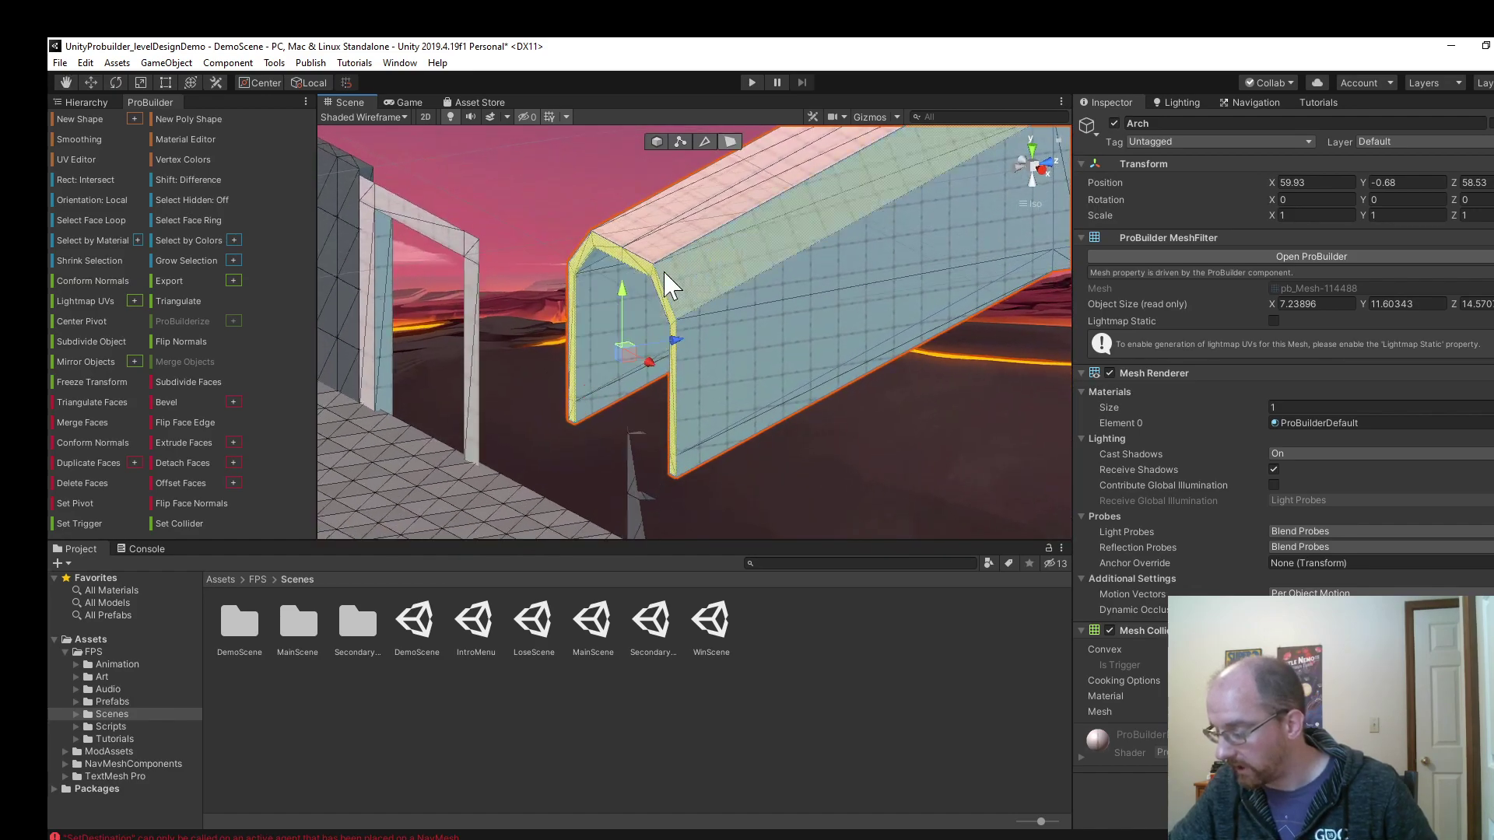
Try to extrude the tunnel's end faces again and pull the new section out to the lower platform.
left_click(184, 441)
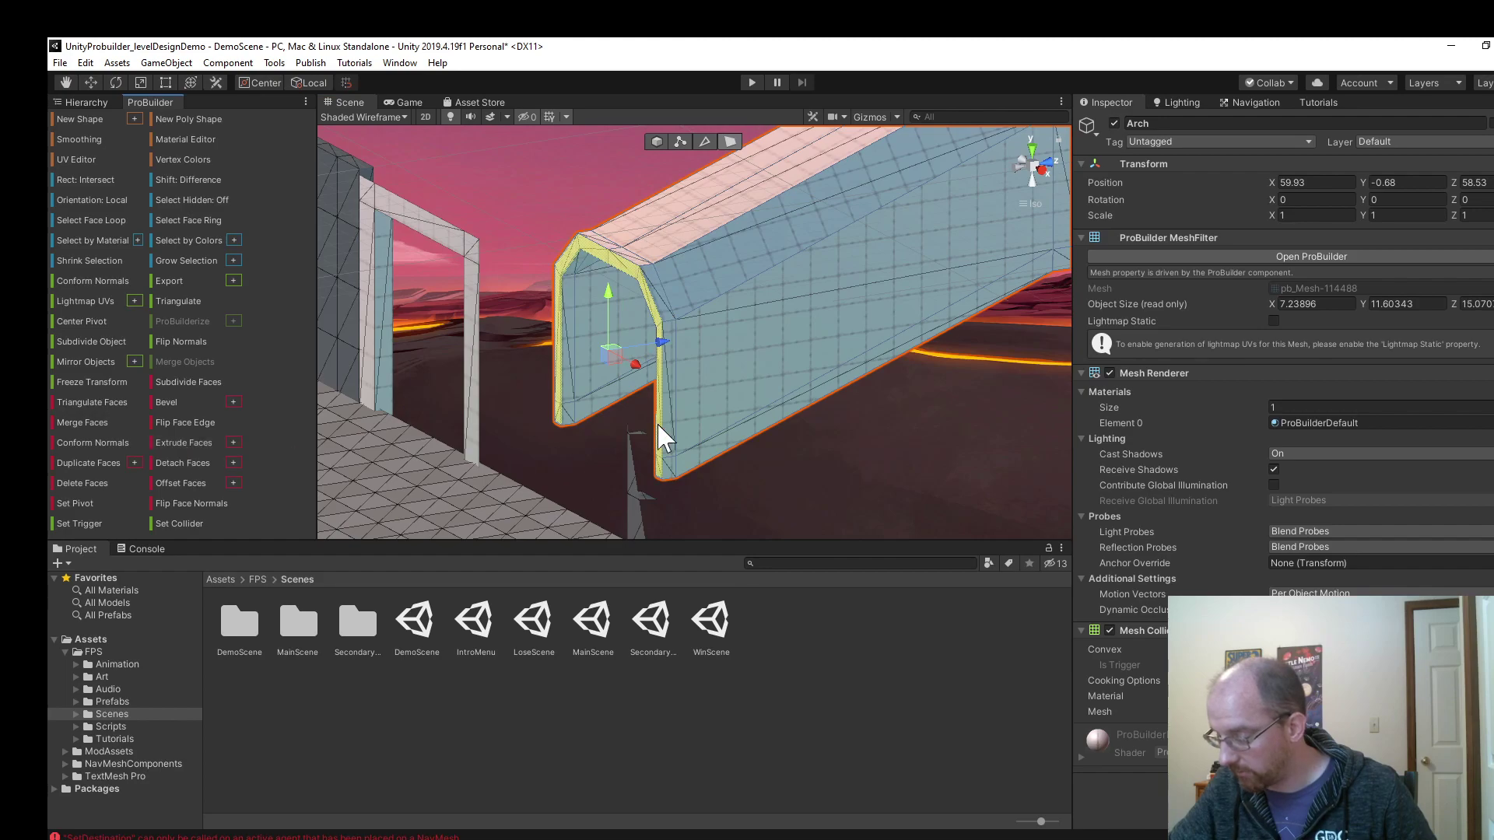
left_click_drag(657, 357, 361, 437)
scroll(370, 429, "up", 5)
scroll(397, 450, "down", 3)
left_click_drag(801, 273, 613, 381, "alt")
scroll(654, 387, "down", 2)
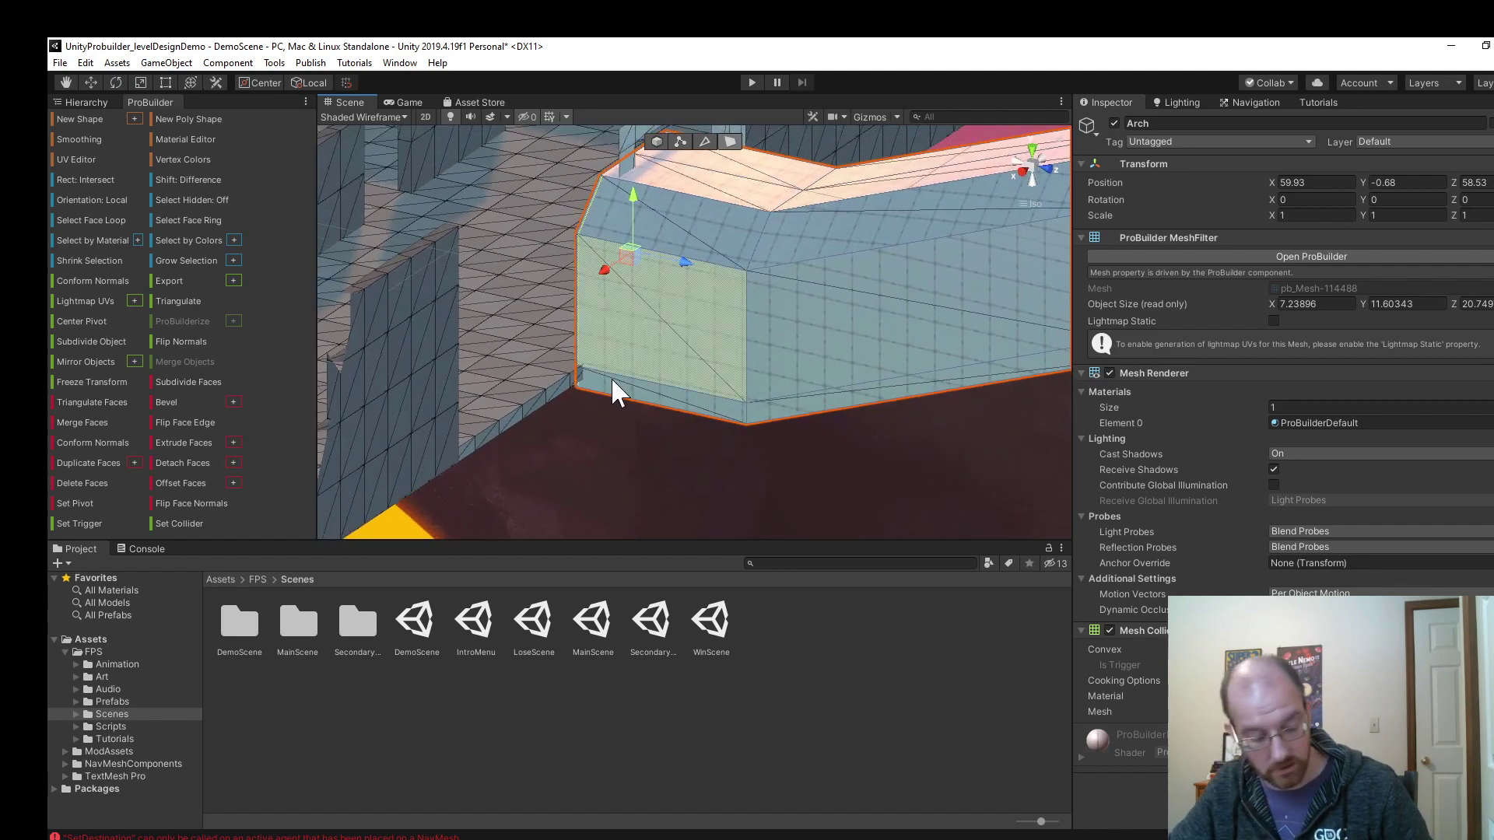
key("ctrl+z")
key("ctrl+z")
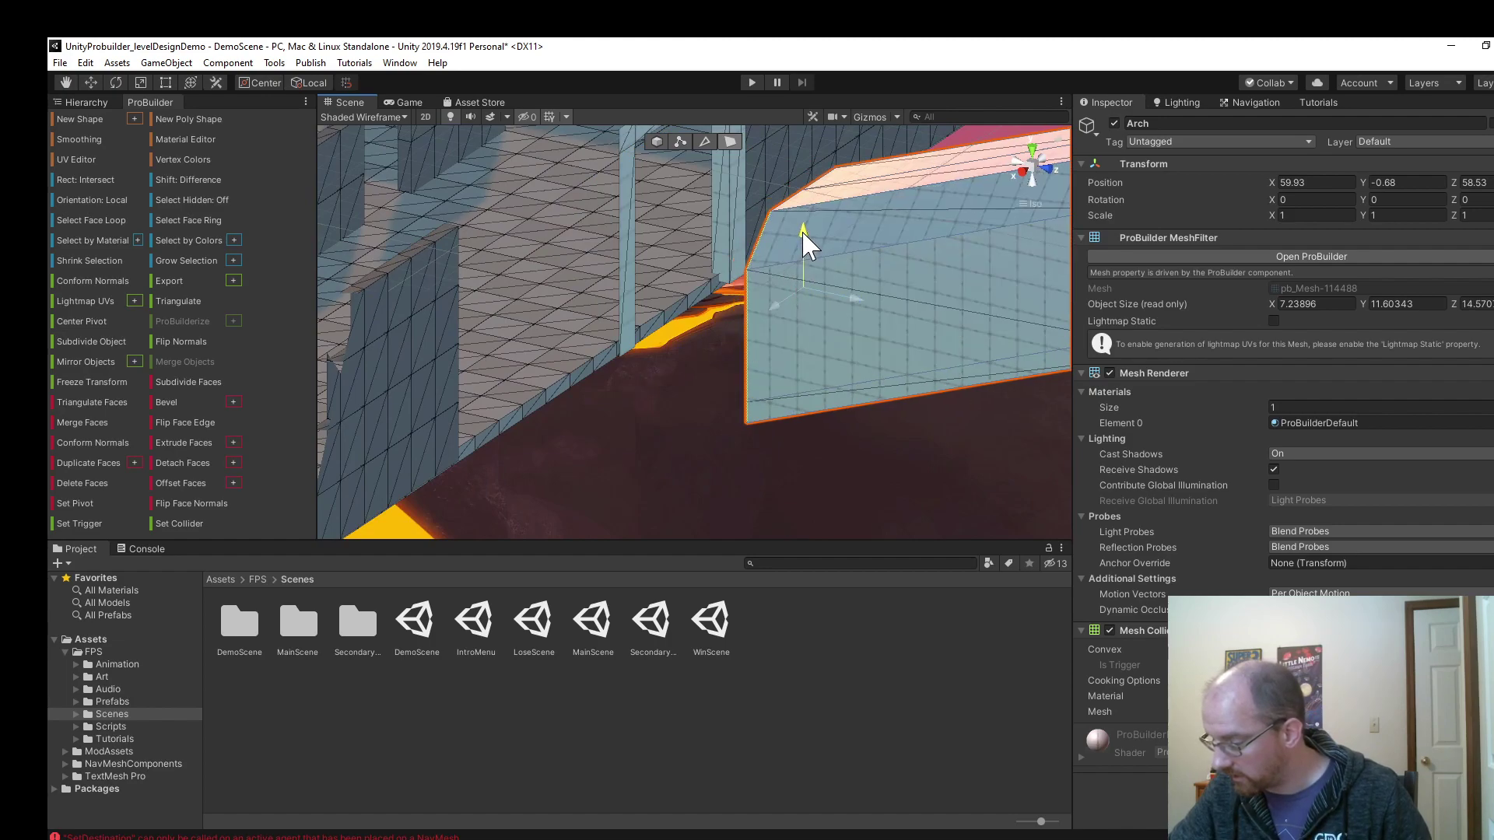
Raise the tunnel's end faces slightly, then extrude and pull them to the lower platform, fine-tuning their height to an overall depth of about 20.8 units.
left_click_drag(806, 242, 805, 248)
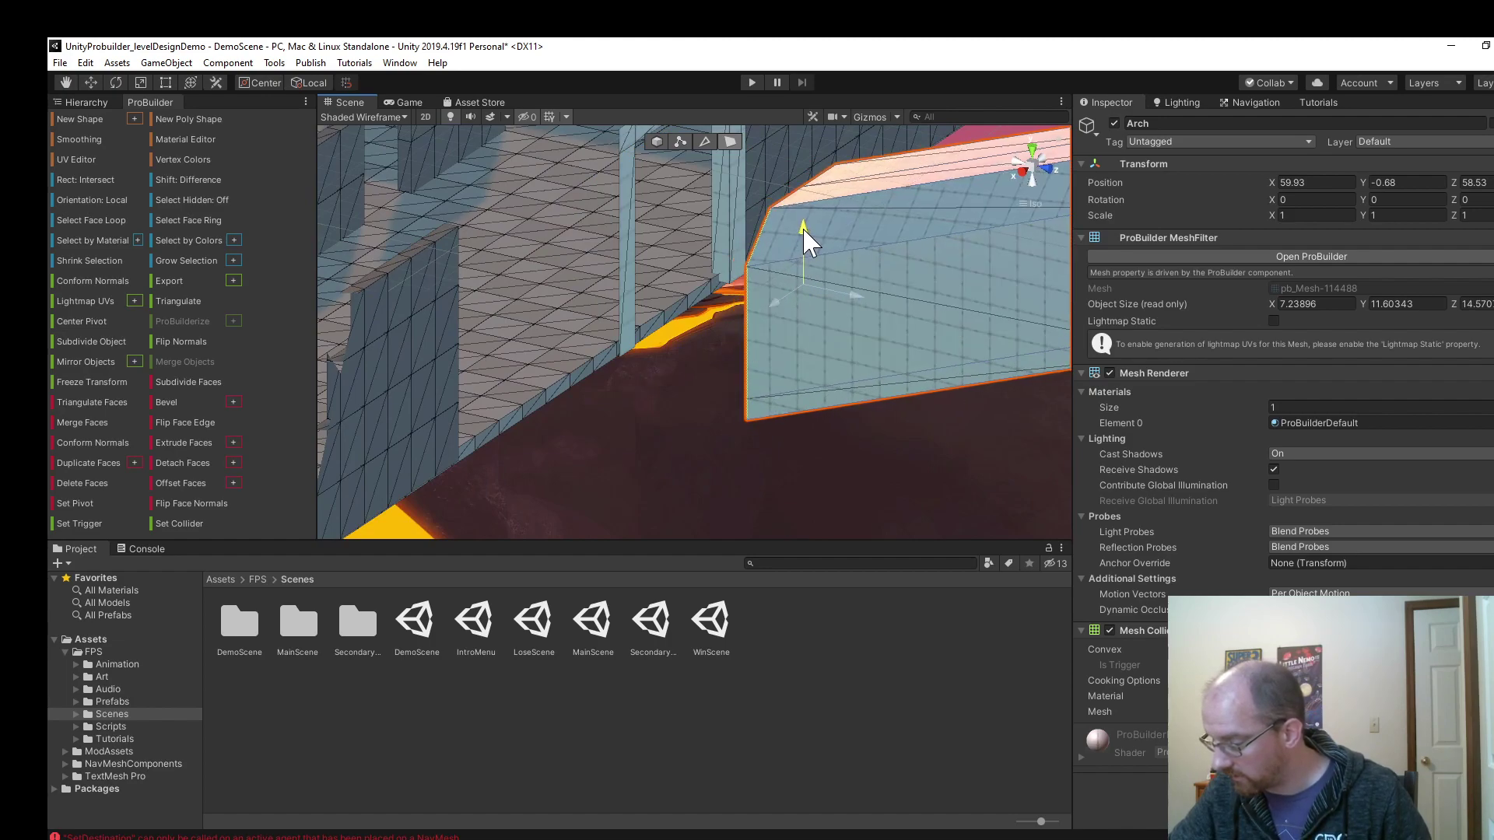
left_click(179, 443)
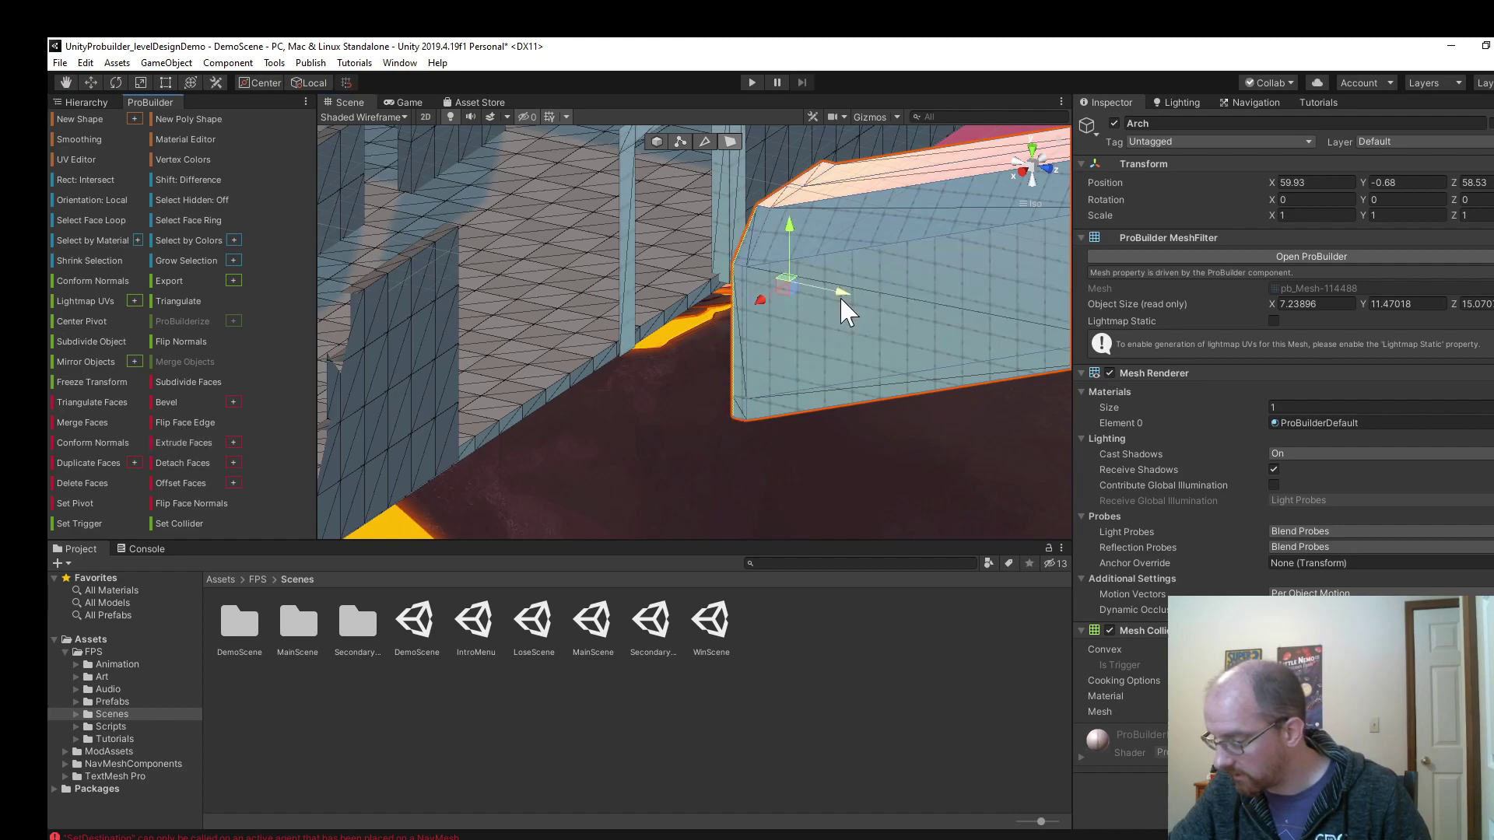
left_click_drag(837, 303, 682, 262)
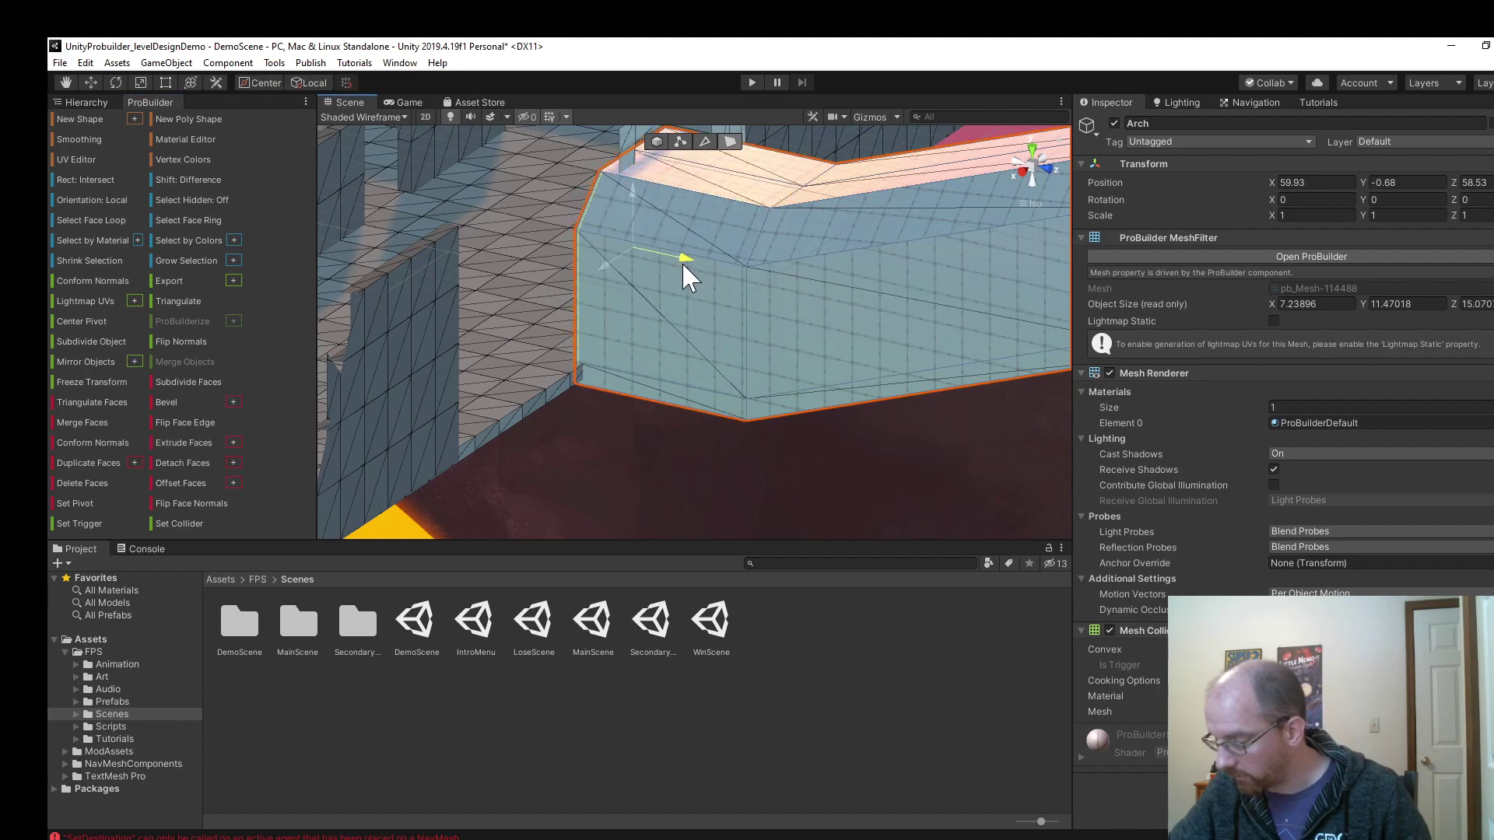
key("f")
left_click_drag(632, 336, 609, 175, "alt")
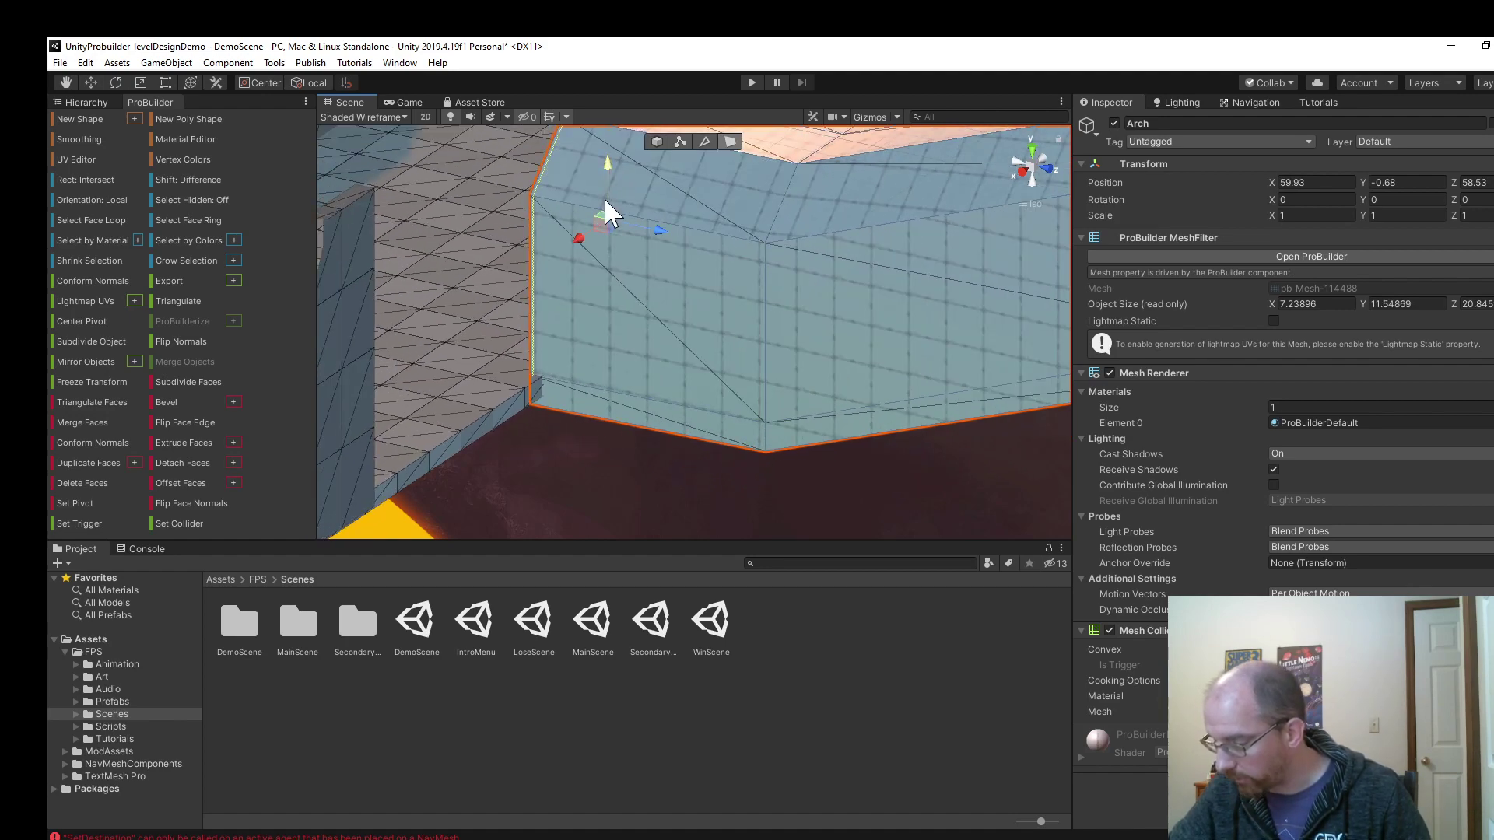
left_click_drag(606, 200, 593, 246, "alt")
Select the narrow lower faces along the tunnel's inner walls on both sides and delete them.
left_click_drag(620, 371, 524, 357, "alt")
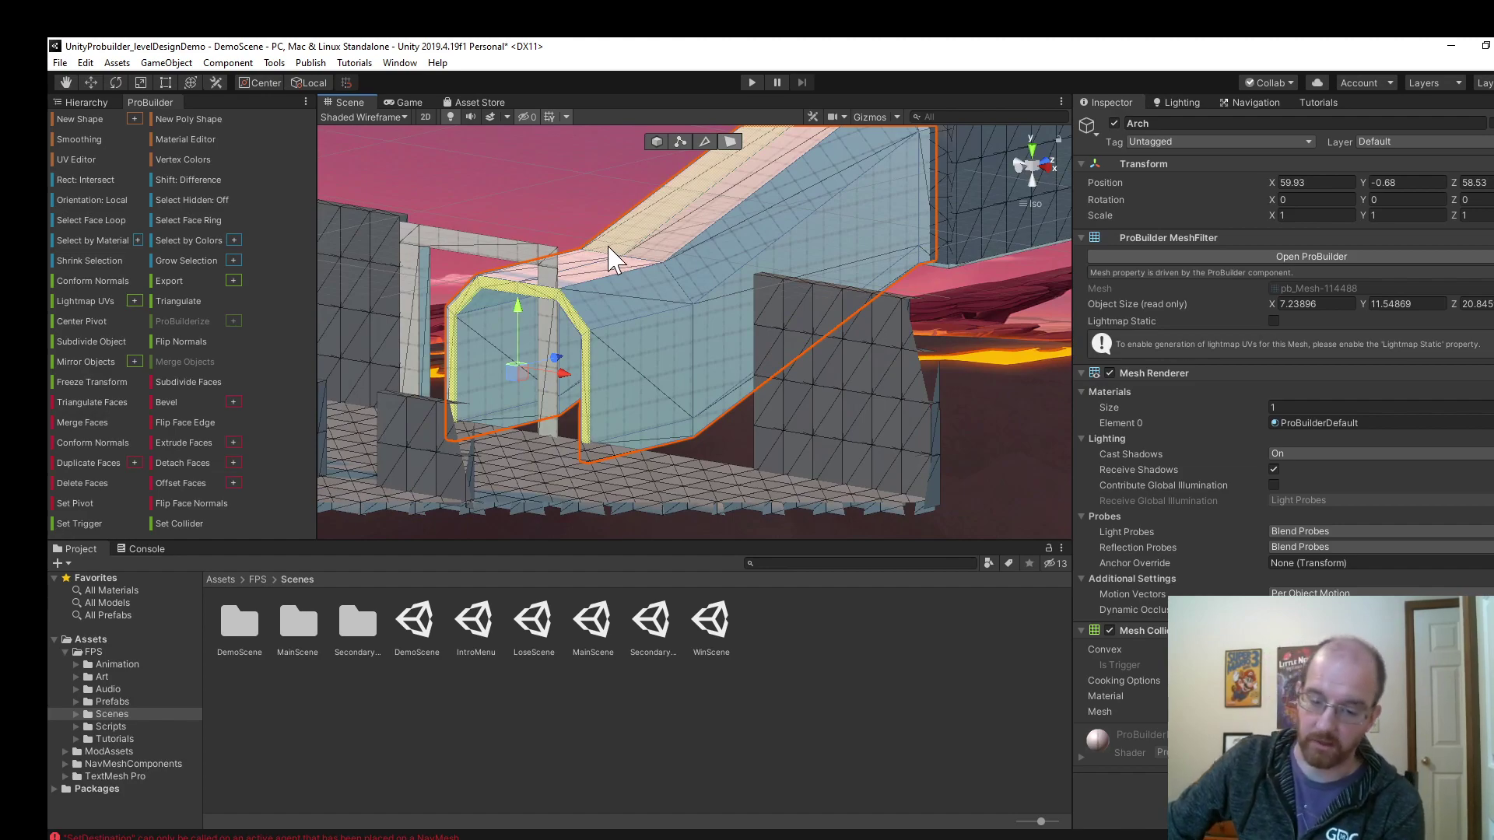
scroll(695, 192, "up", 1)
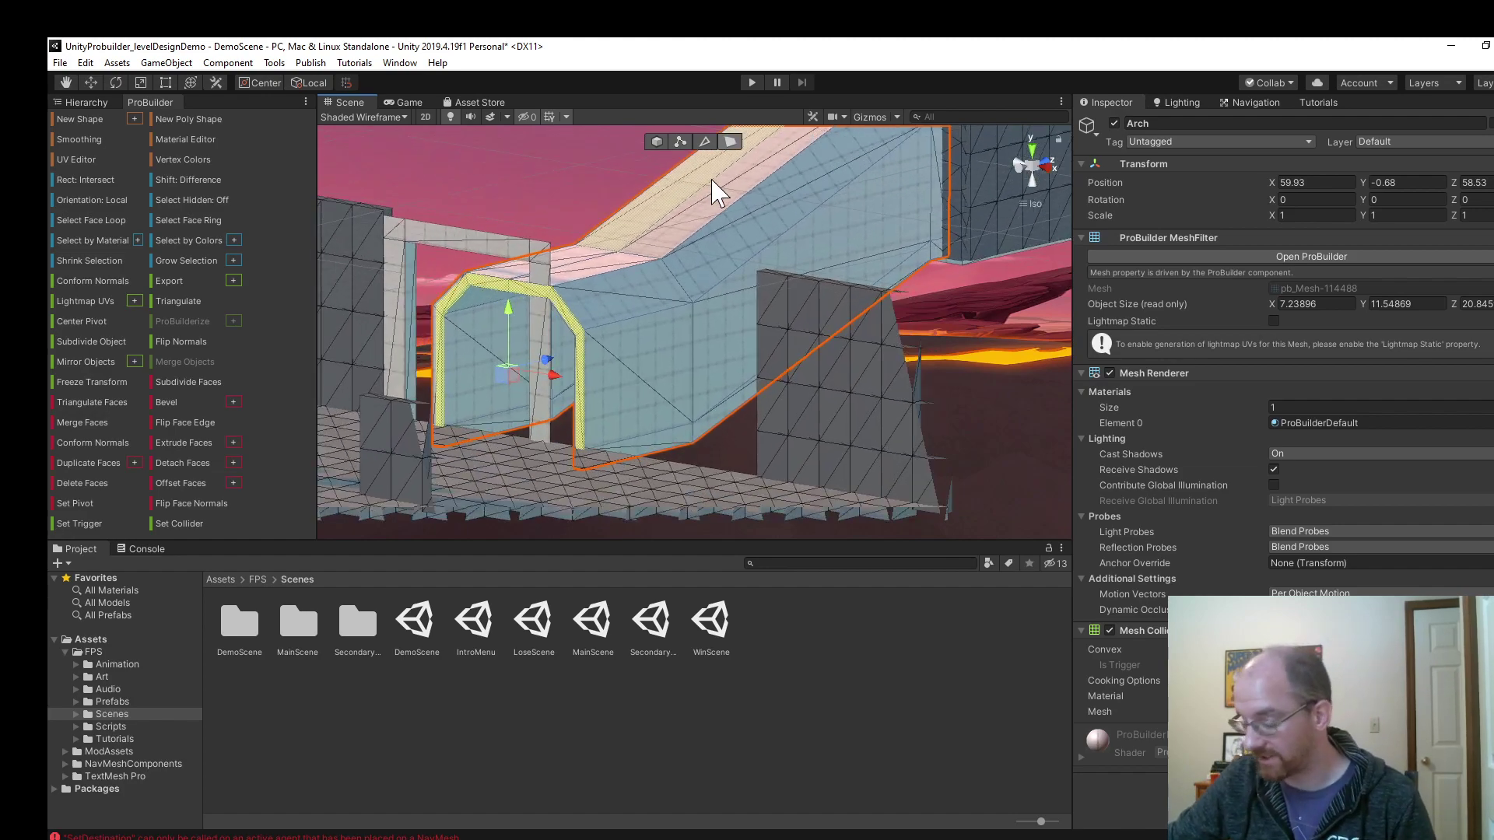
left_click_drag(850, 161, 580, 448, "alt")
scroll(705, 316, "up", 5)
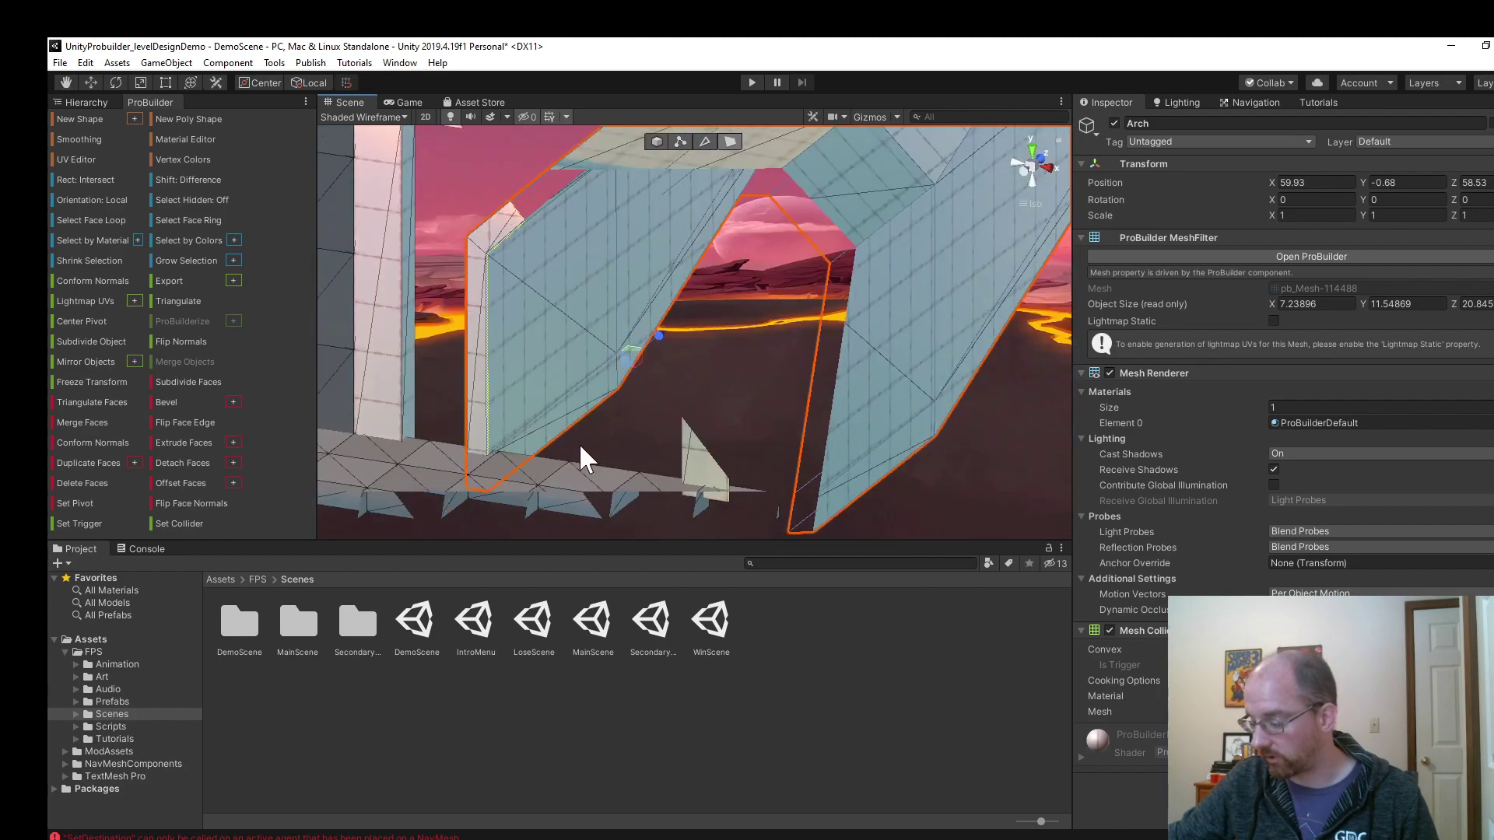
left_click(1041, 160)
left_click_drag(1035, 159, 596, 418, "alt")
scroll(675, 278, "up", 5)
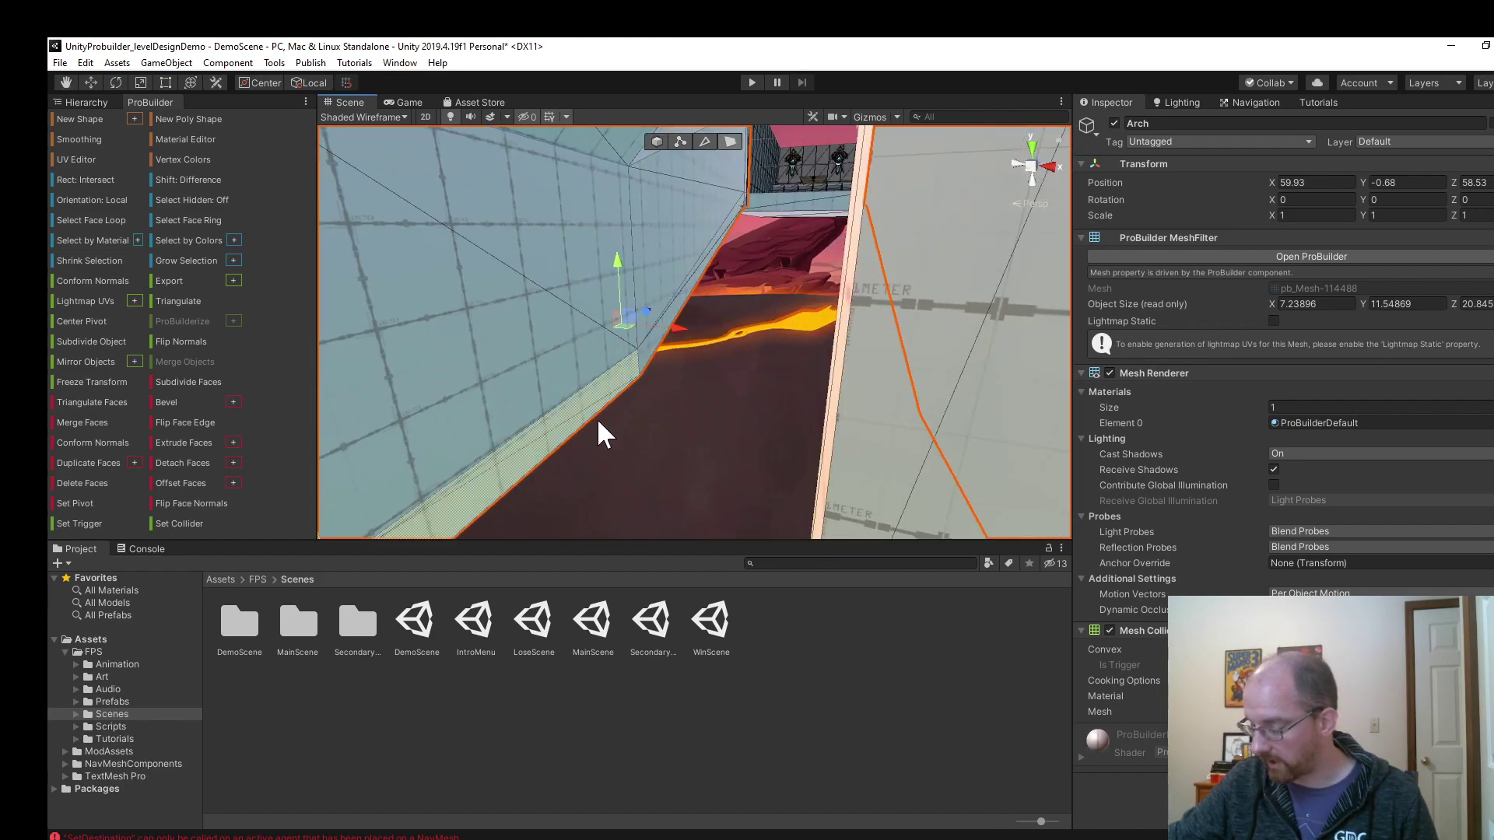
left_click(586, 410)
left_click_drag(726, 293, 874, 350, "alt")
left_click(943, 397, "shift")
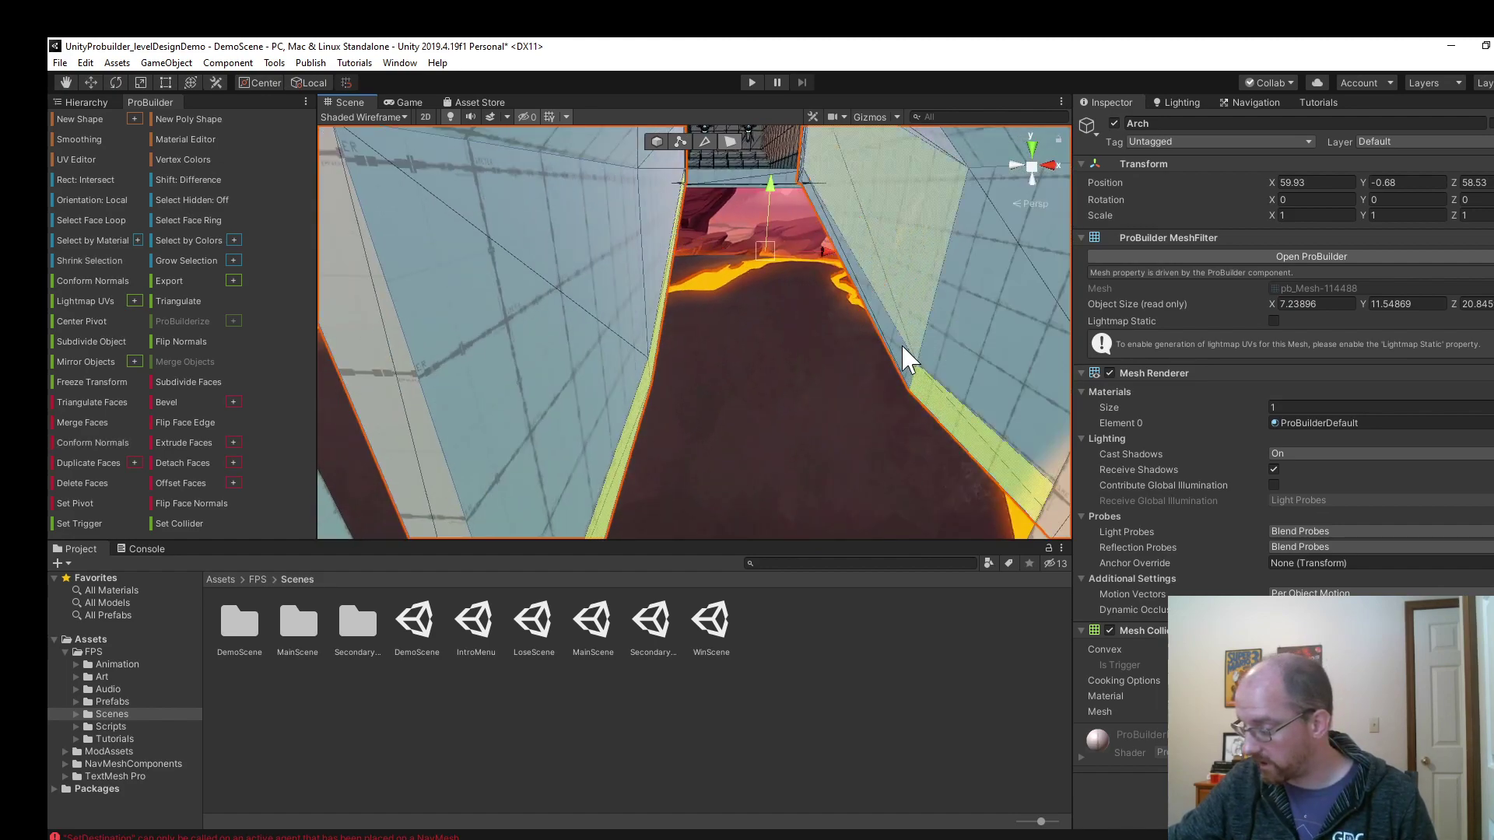
left_click_drag(774, 125, 856, 160, "alt")
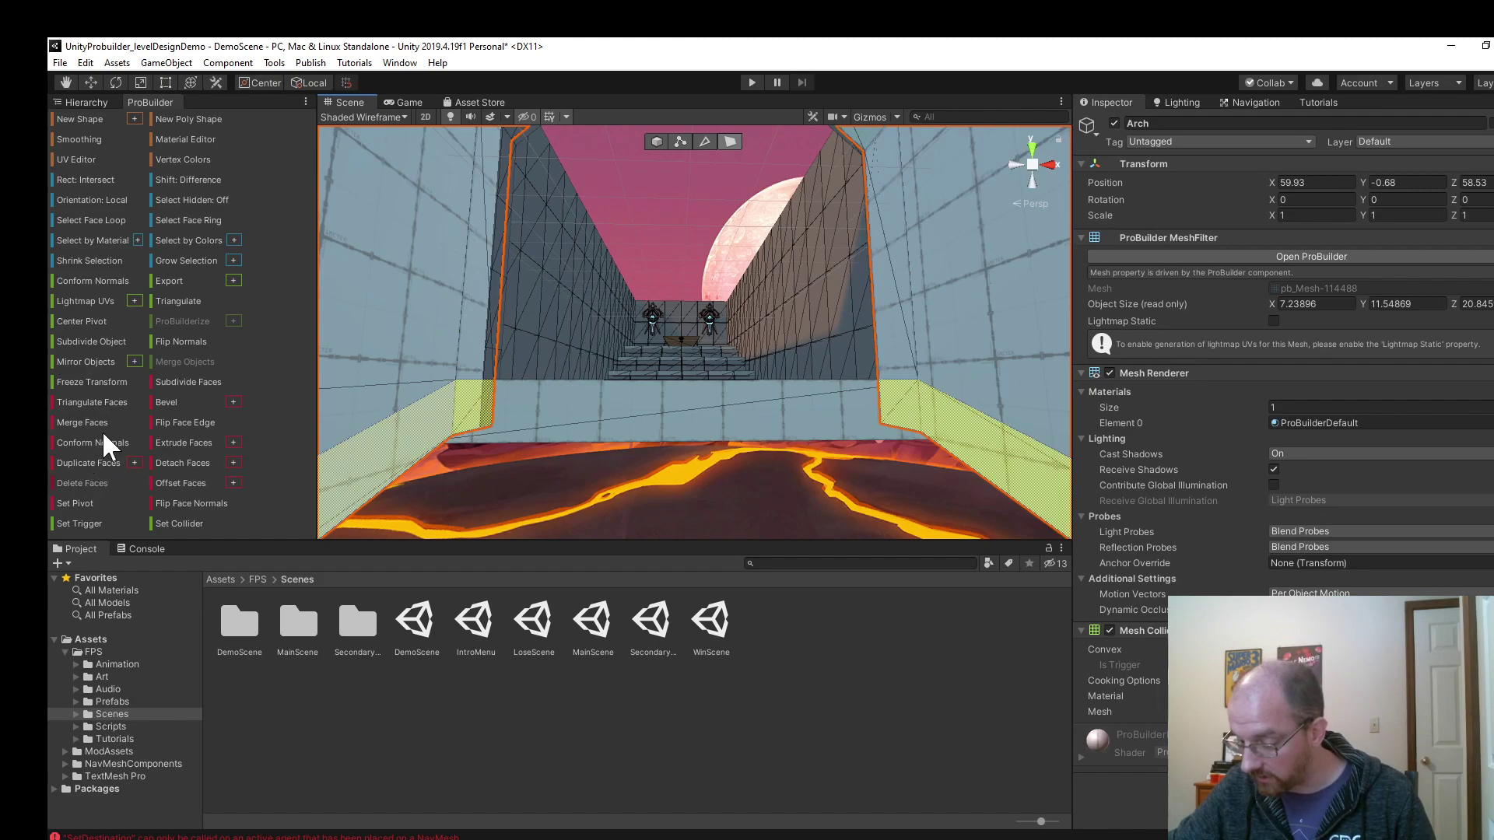
left_click(87, 483)
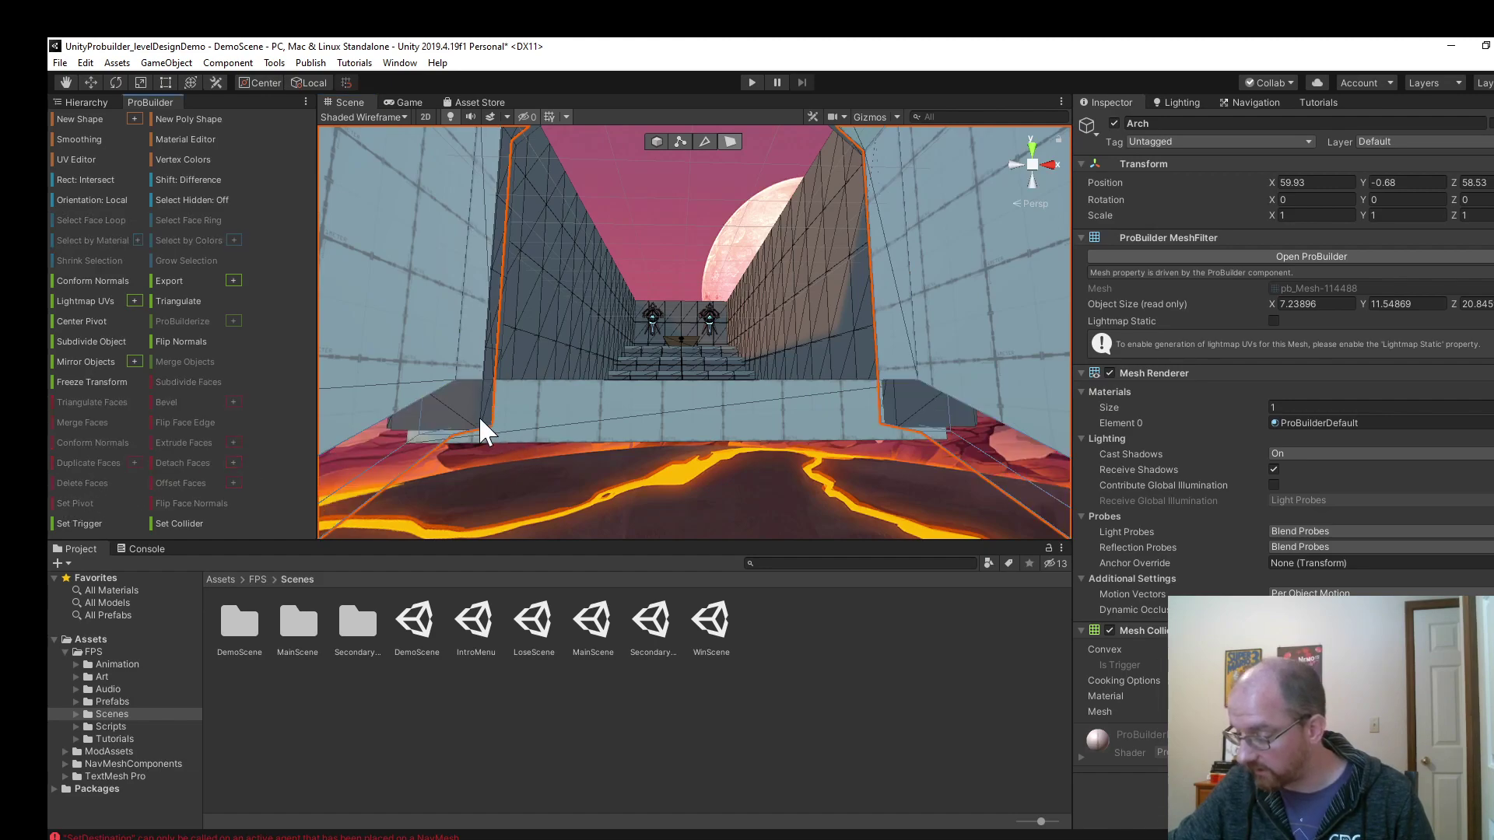
scroll(482, 421, "down", 4)
right_click_drag(693, 394, 603, 400)
scroll(601, 398, "up", 2)
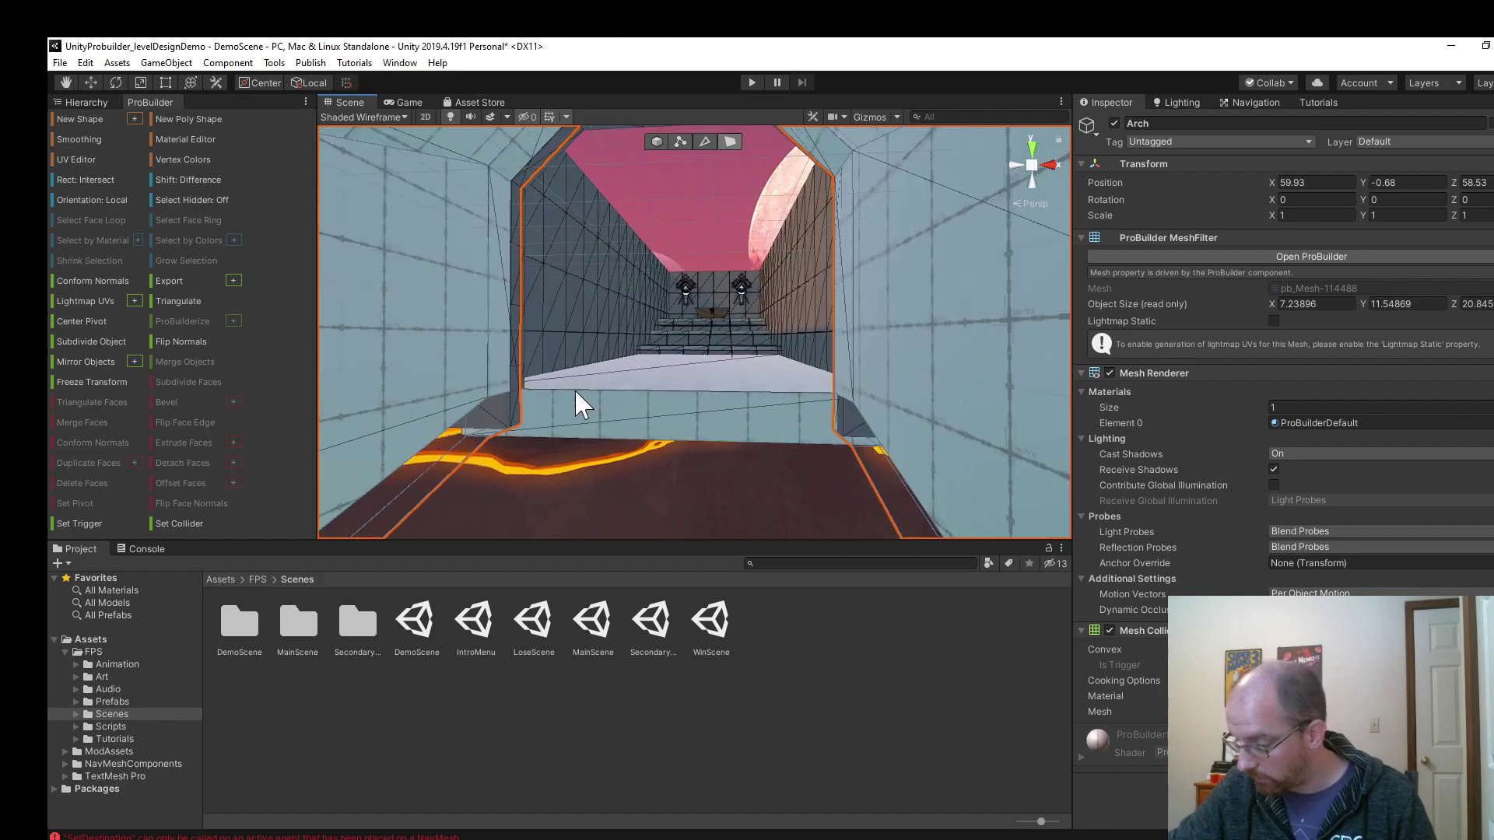
Select the short lower wall edges on both sides of the tunnel just inside the upper doorway and bridge them into a floor strip.
left_click(707, 138)
left_click(496, 392)
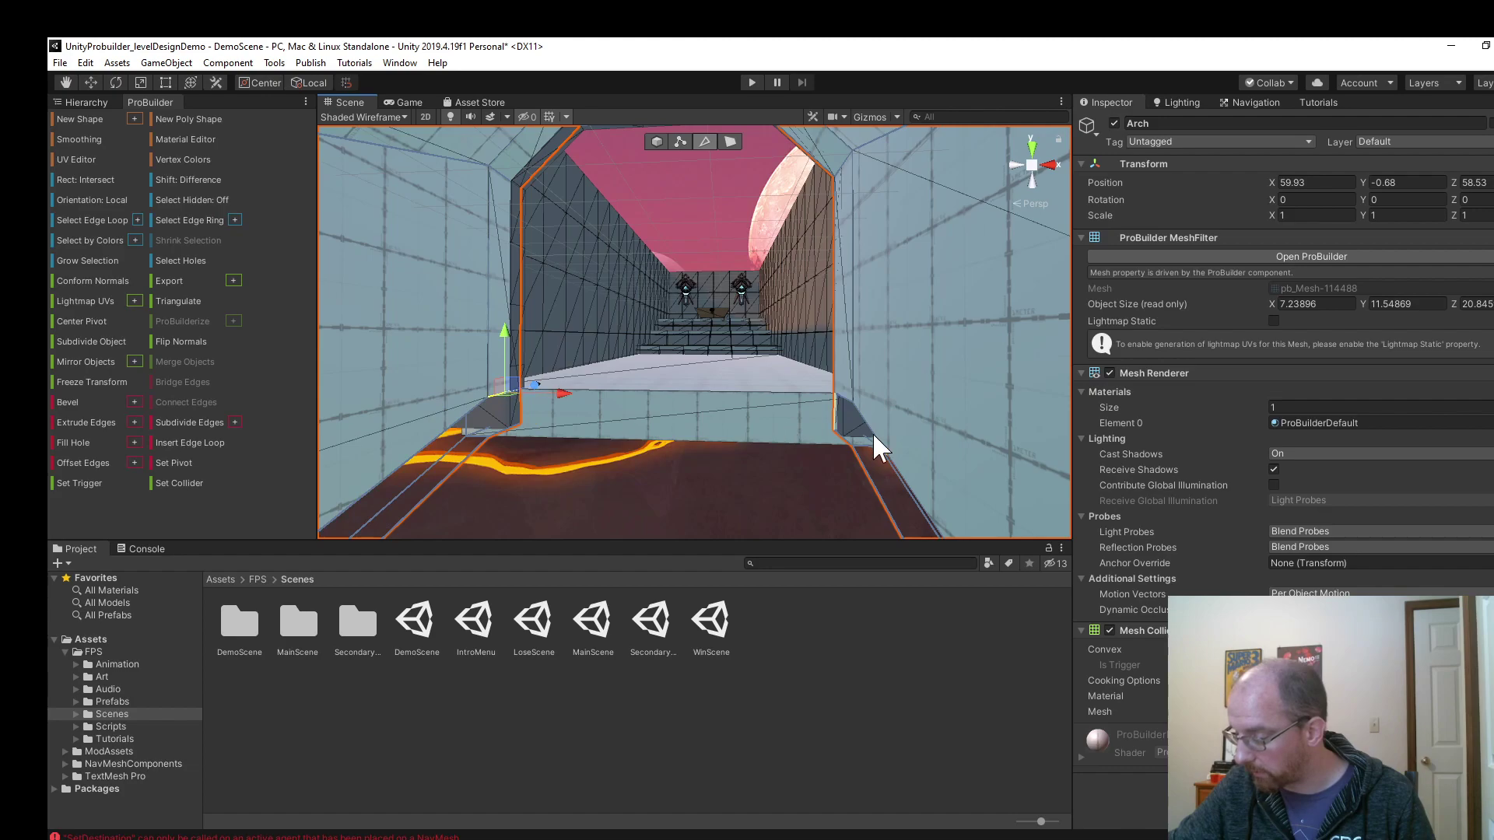
left_click(844, 397, "shift")
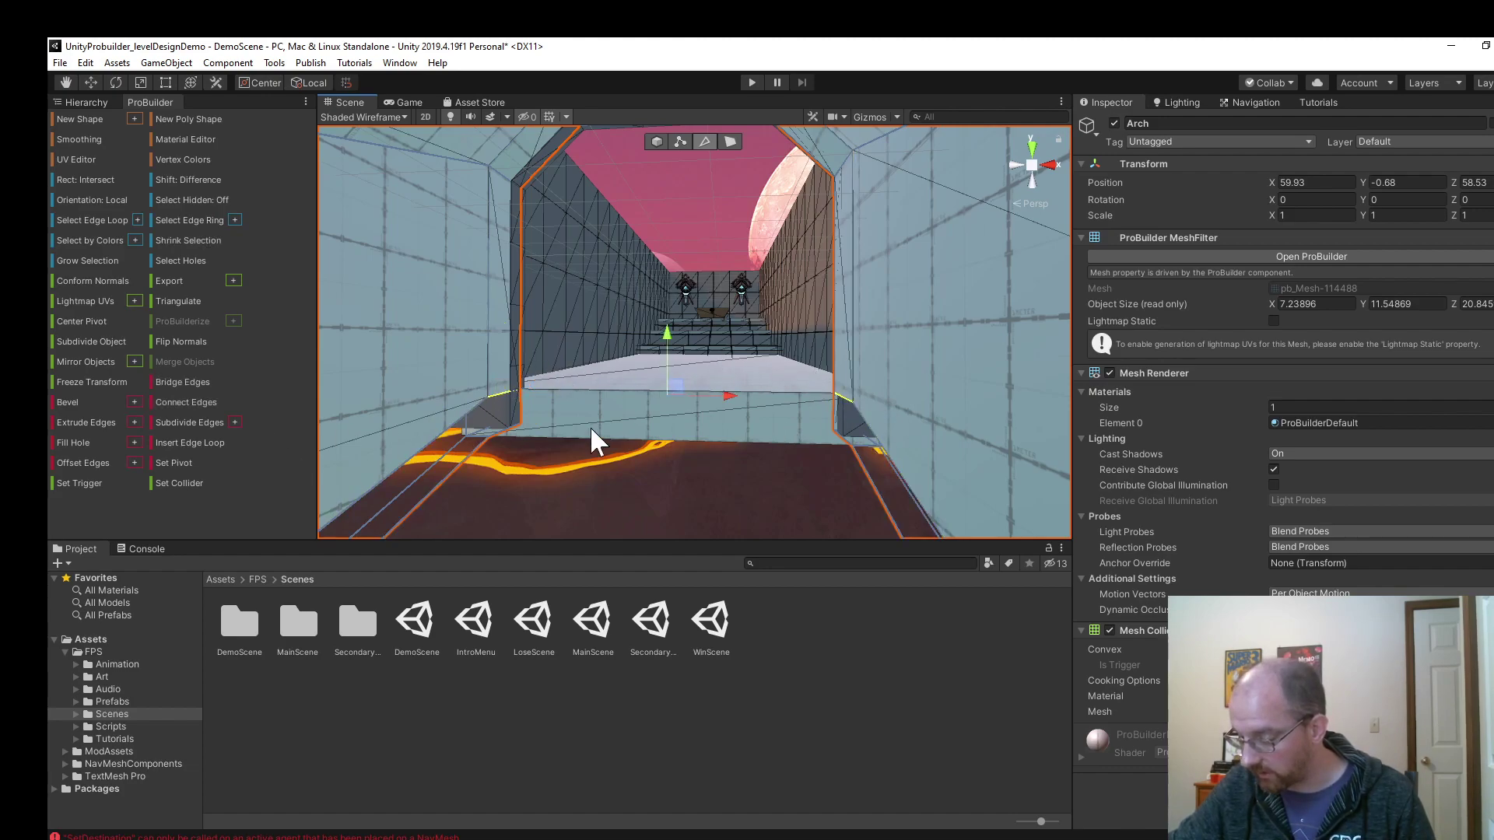
left_click(189, 380)
scroll(577, 401, "down", 2)
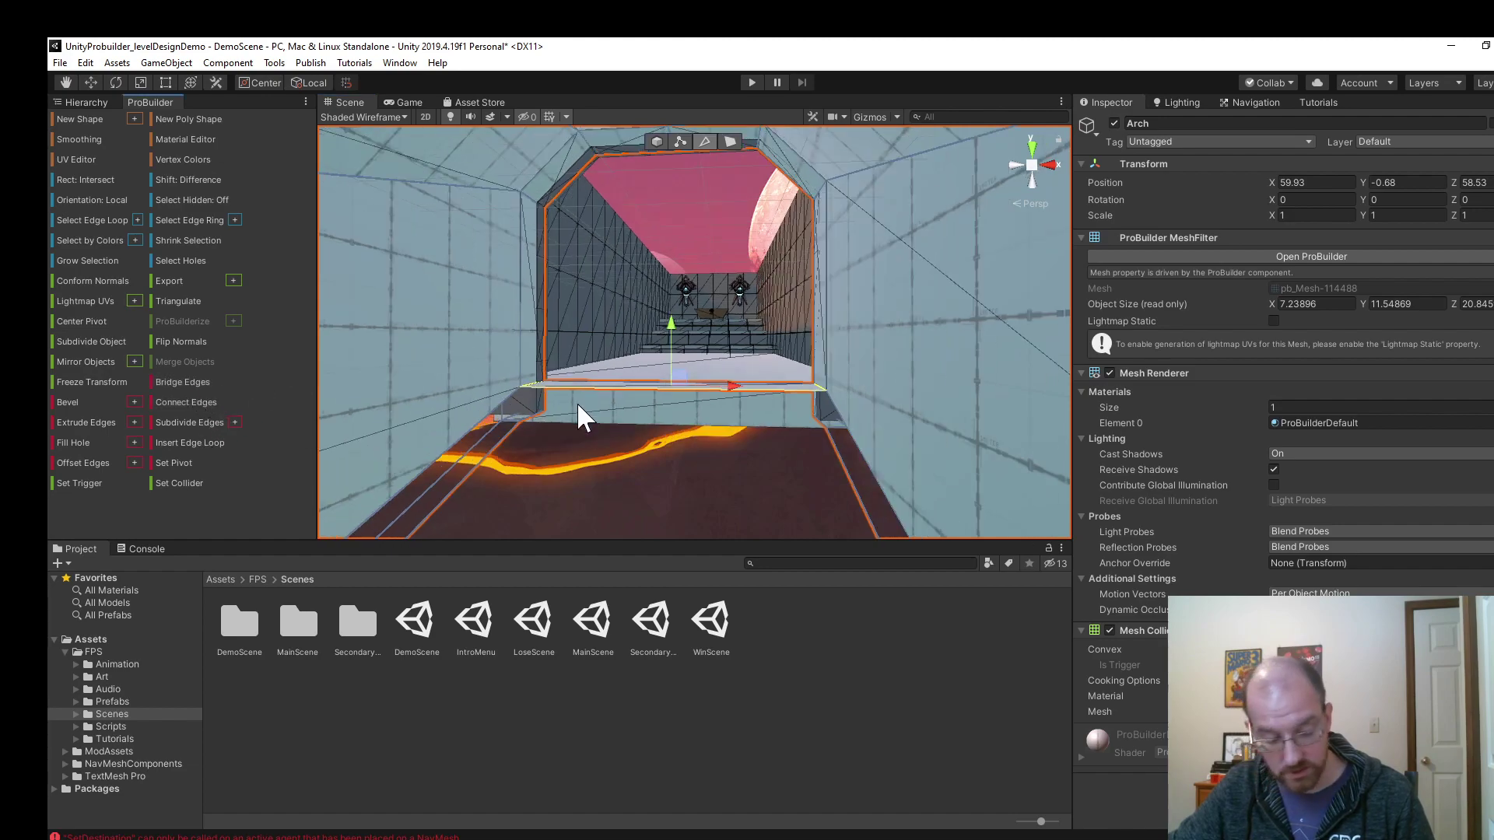
left_click(689, 403)
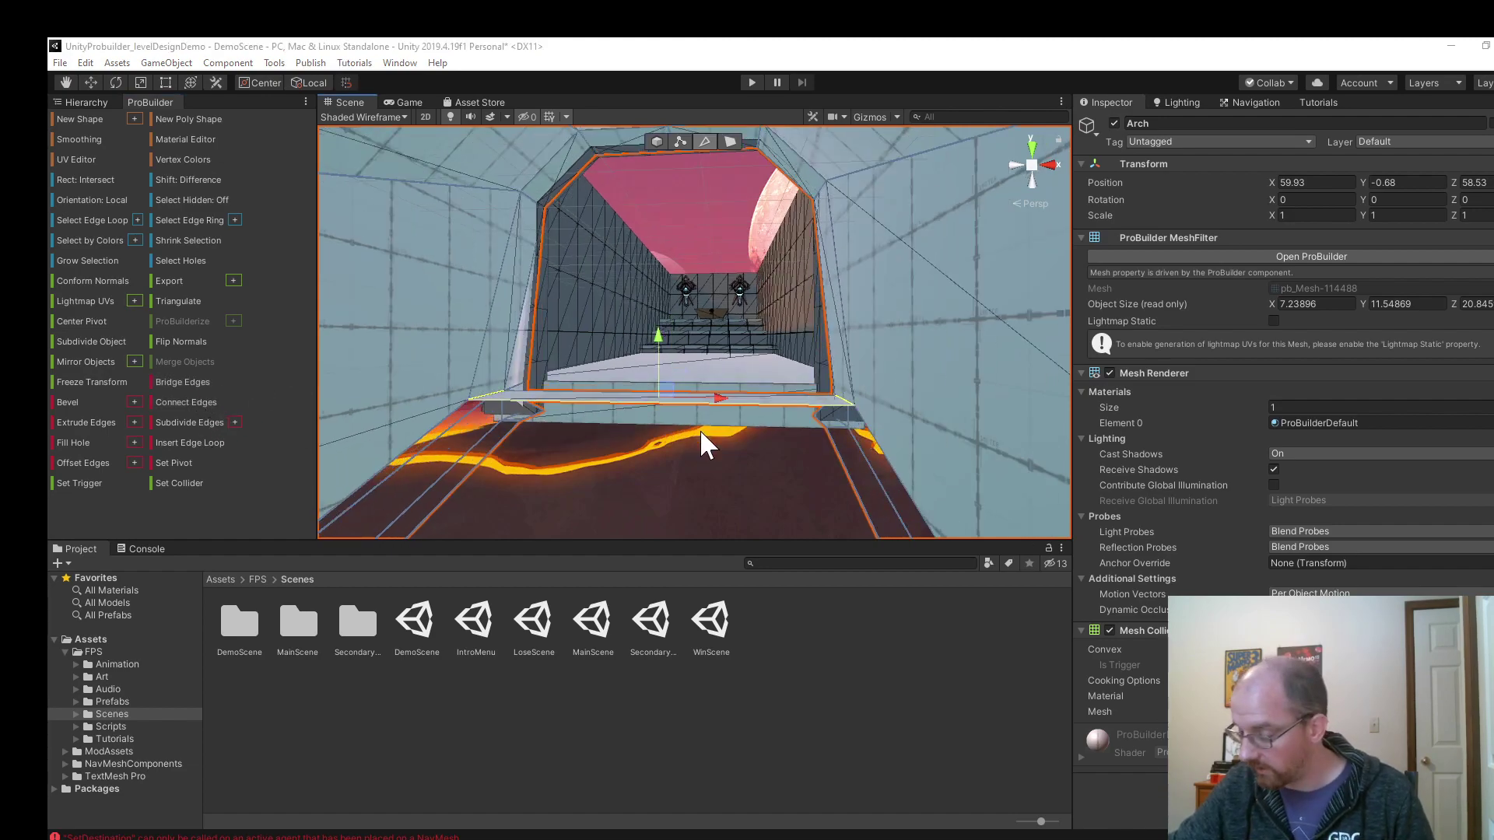
left_click(336, 46)
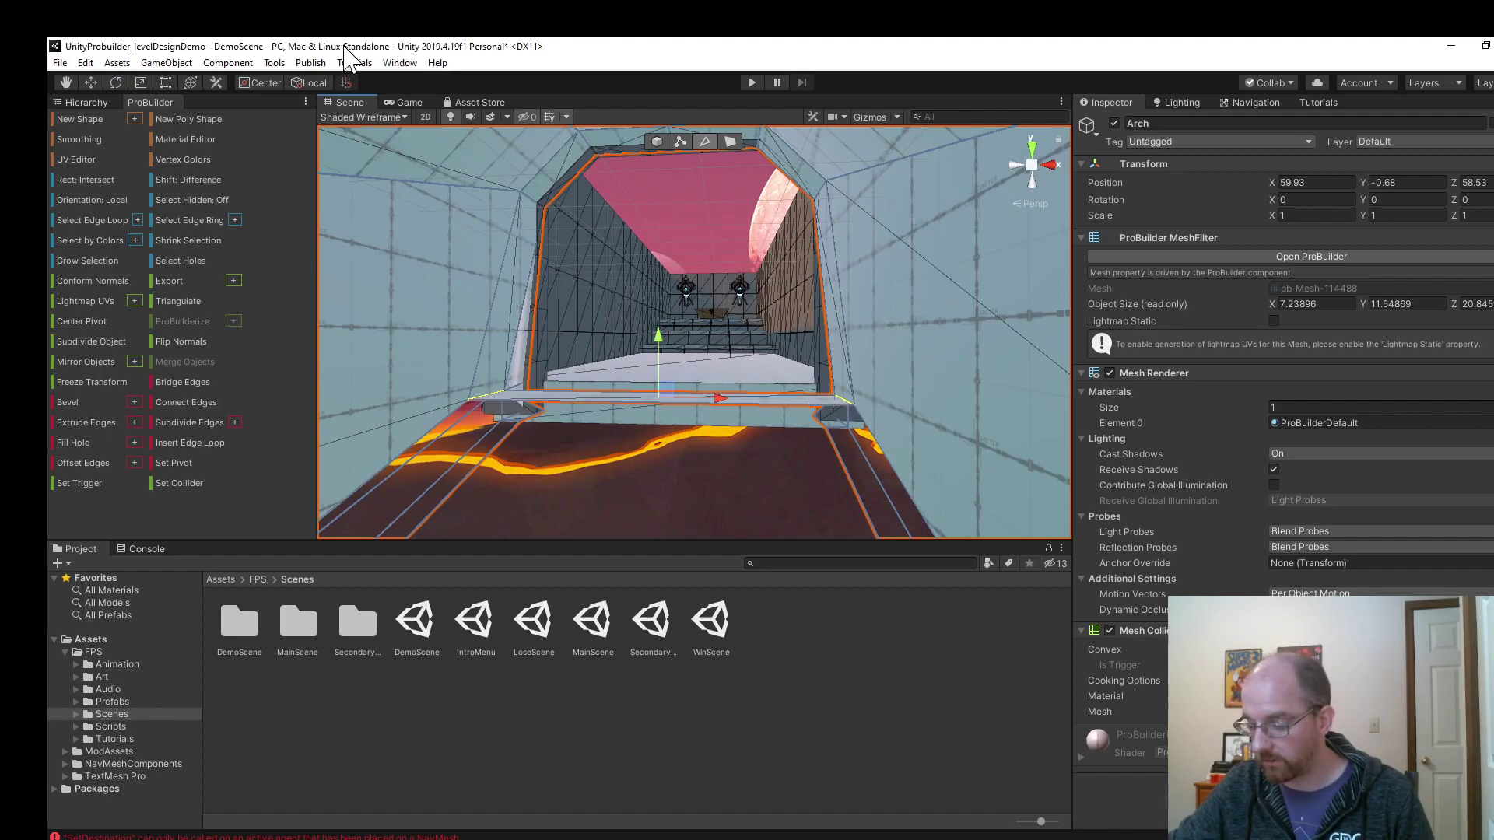
left_click_drag(676, 389, 750, 418)
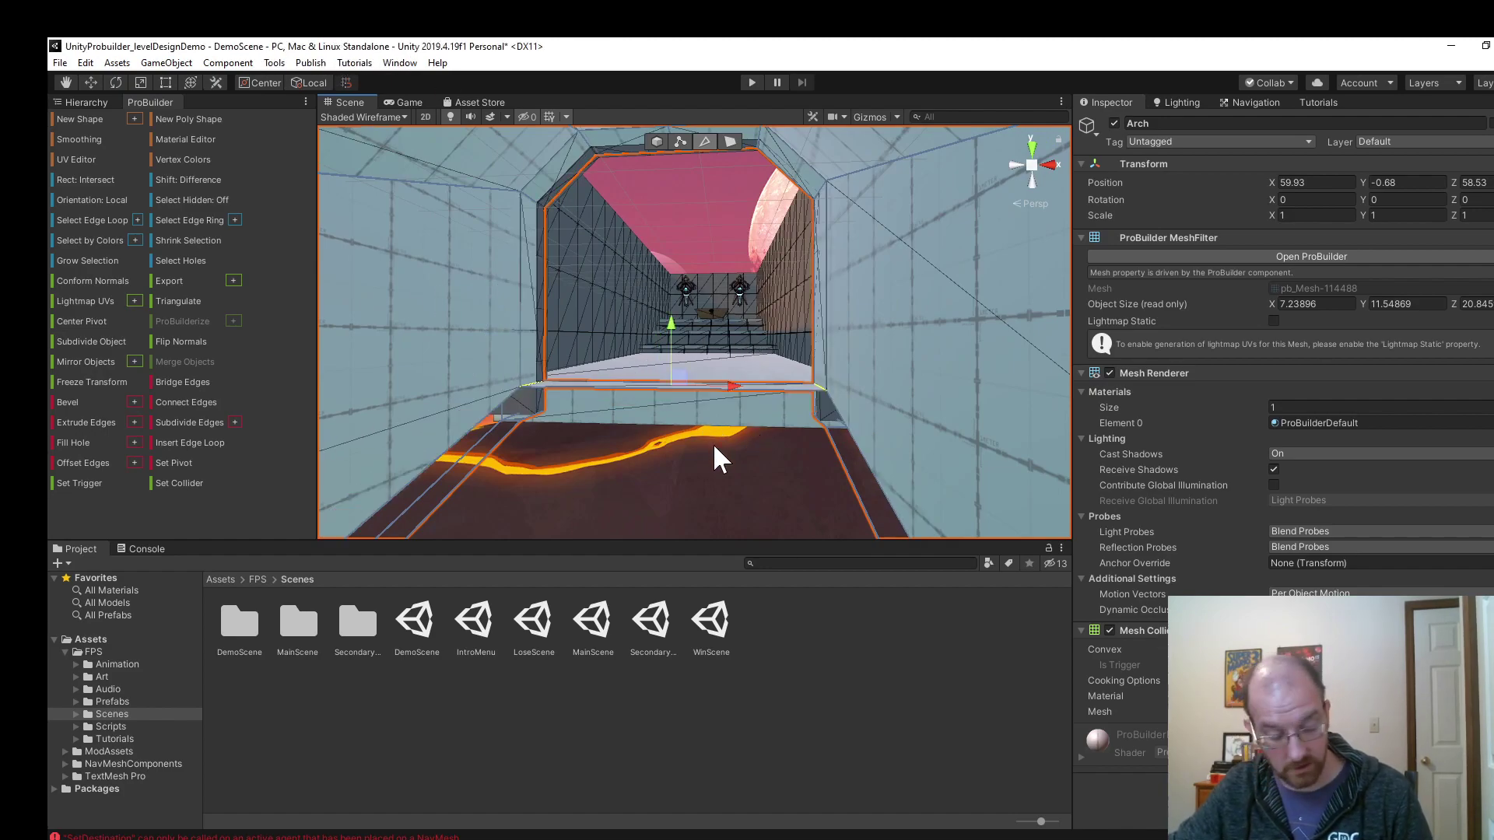
right_click_drag(713, 450, 704, 473)
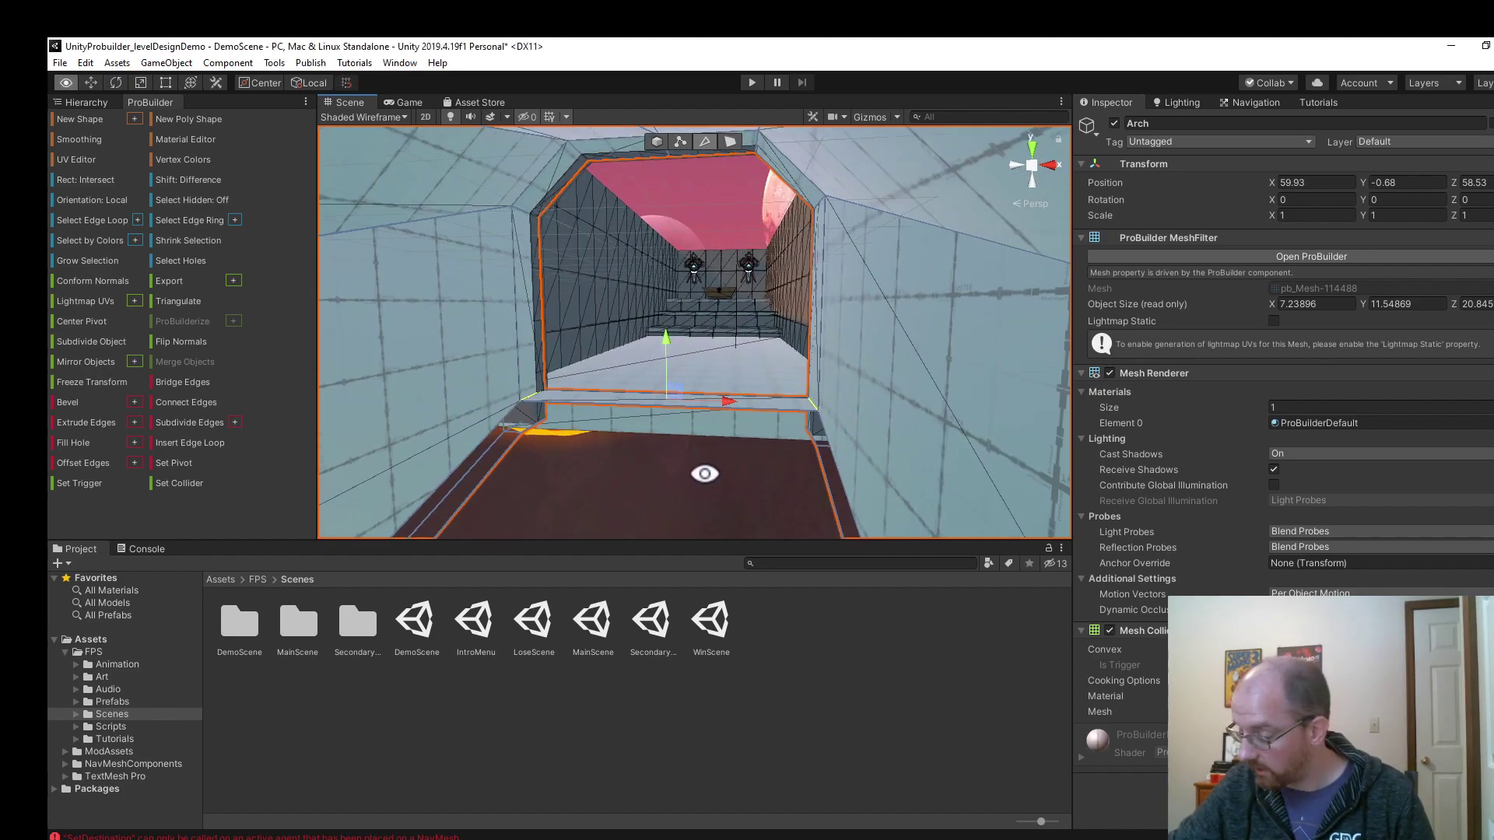
left_click(455, 464)
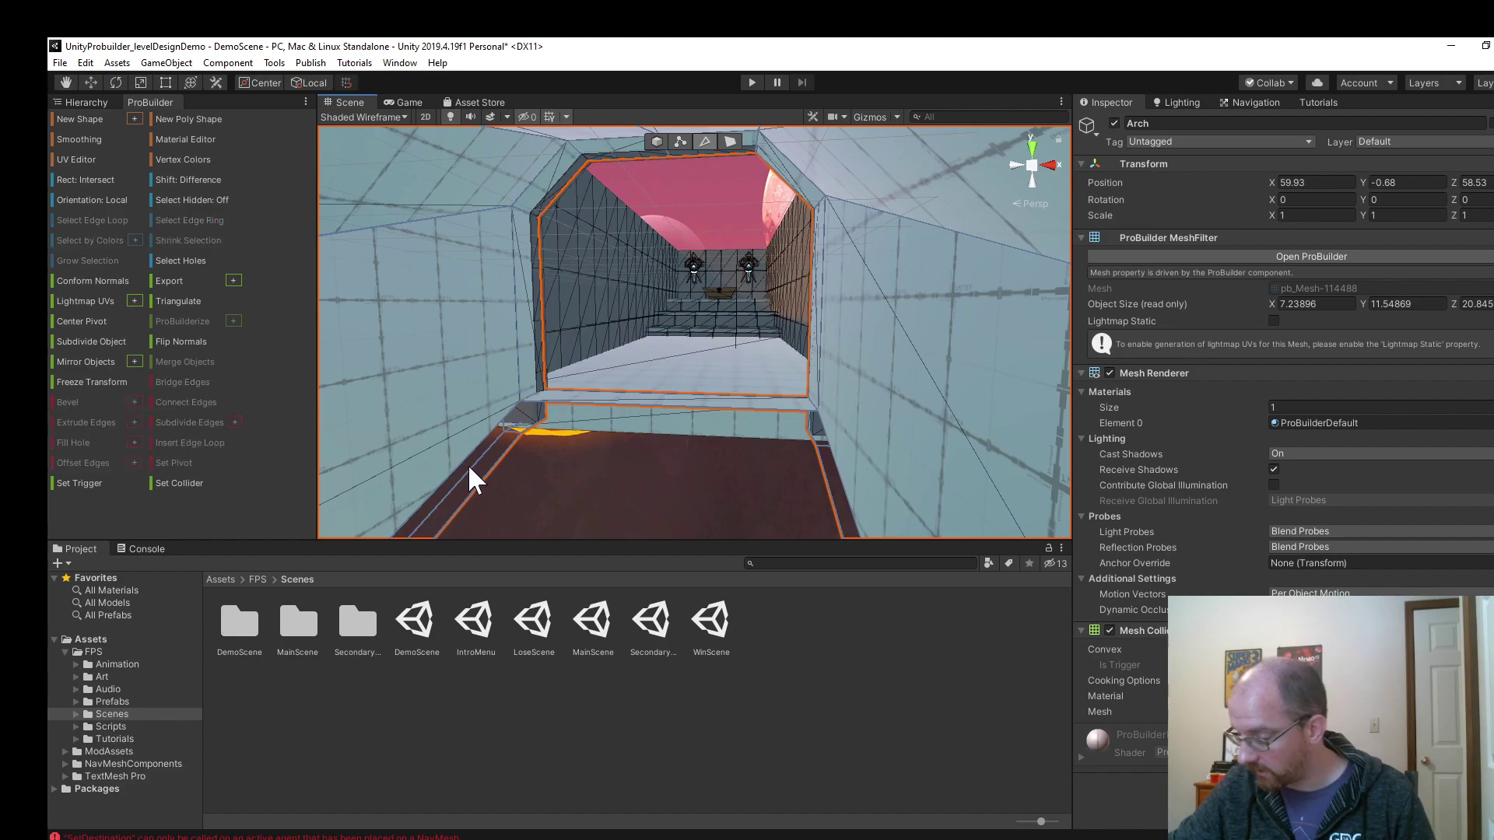
left_click(468, 465)
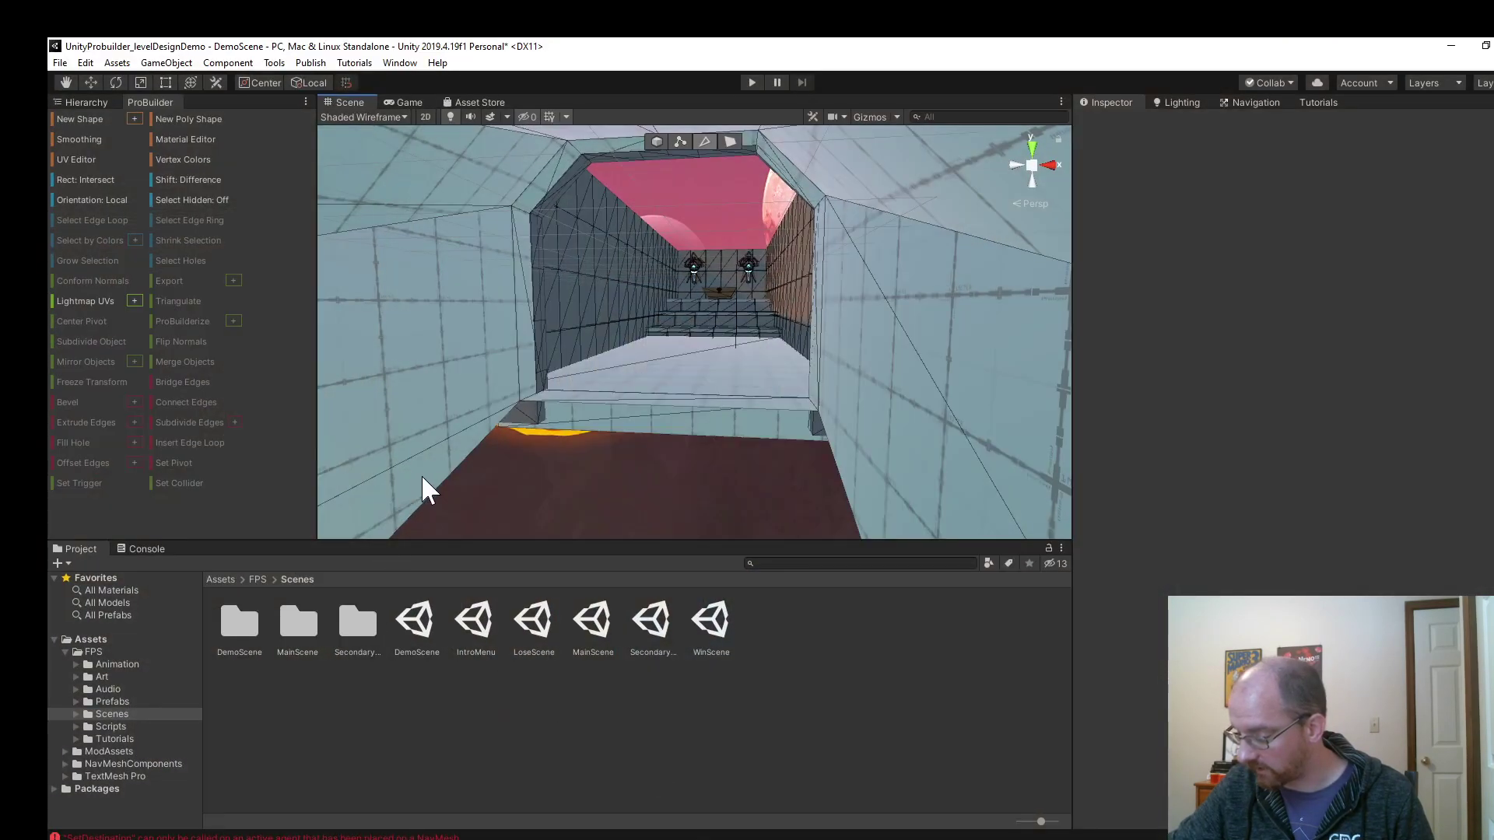
left_click(431, 492)
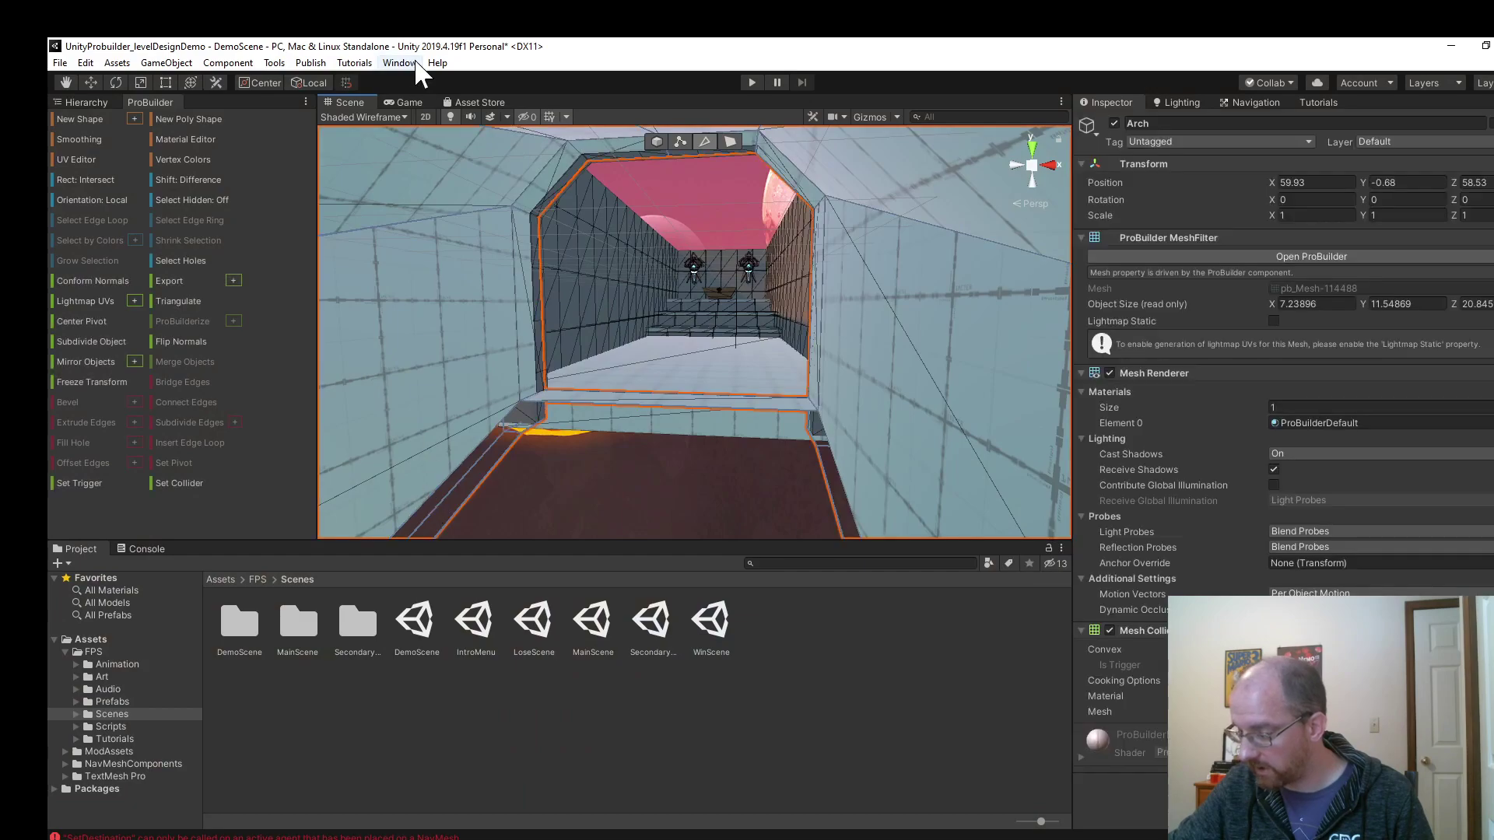
right_click_drag(471, 447, 651, 396)
key("s")
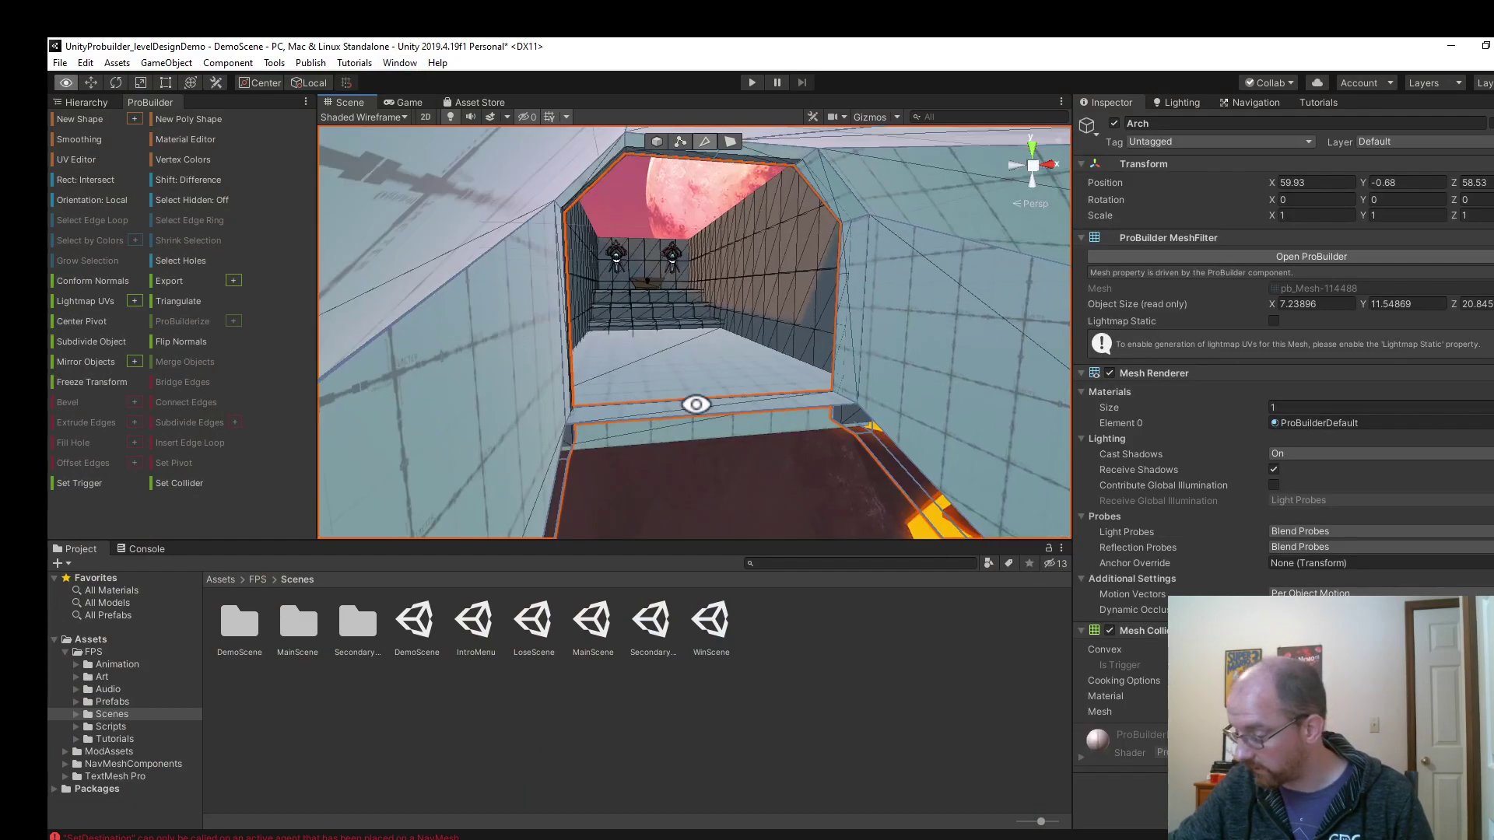
scroll(934, 501, "down", 3)
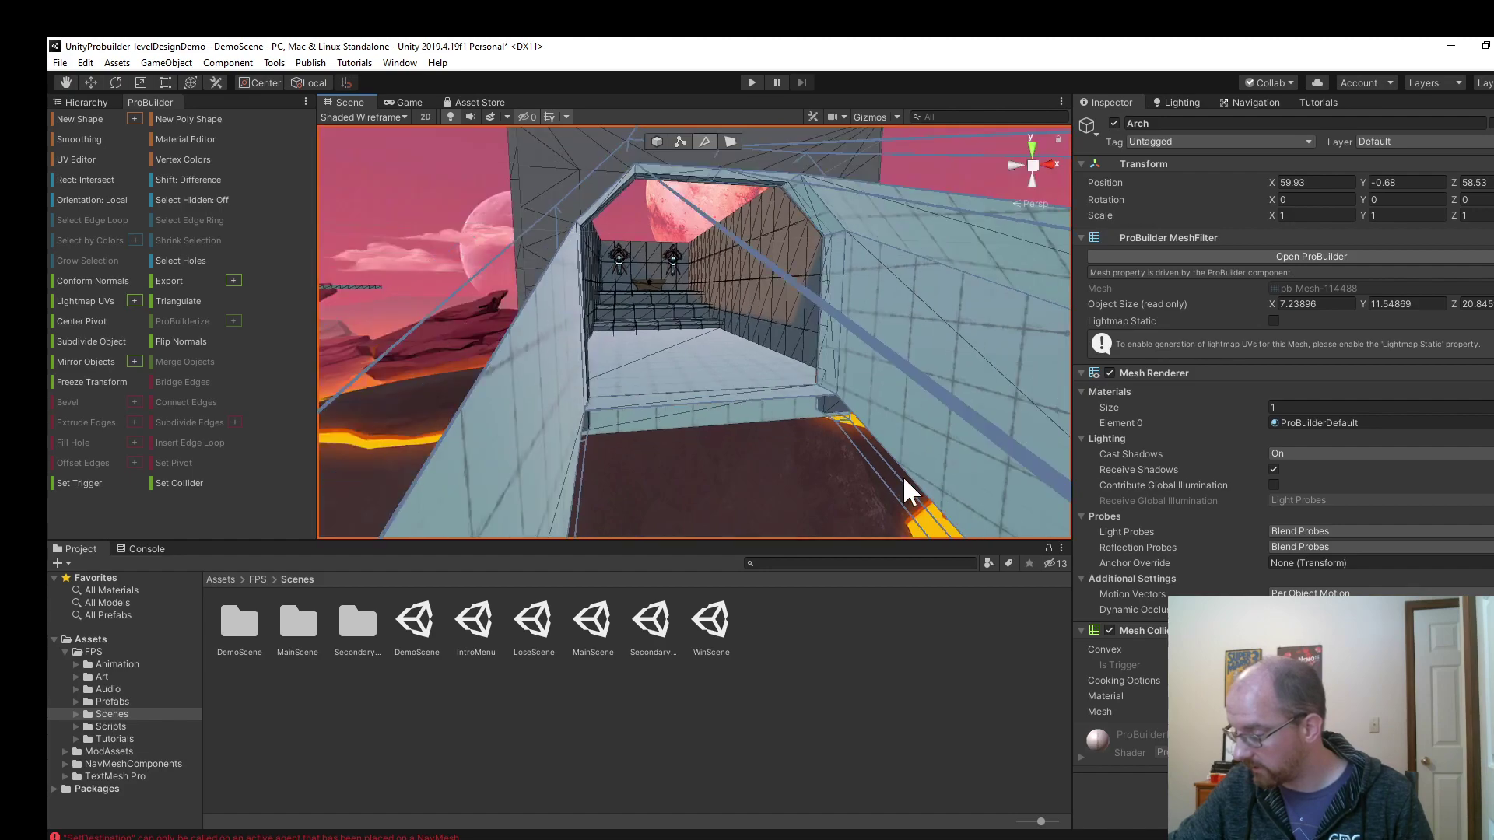
scroll(856, 467, "up", 3)
left_click(783, 419)
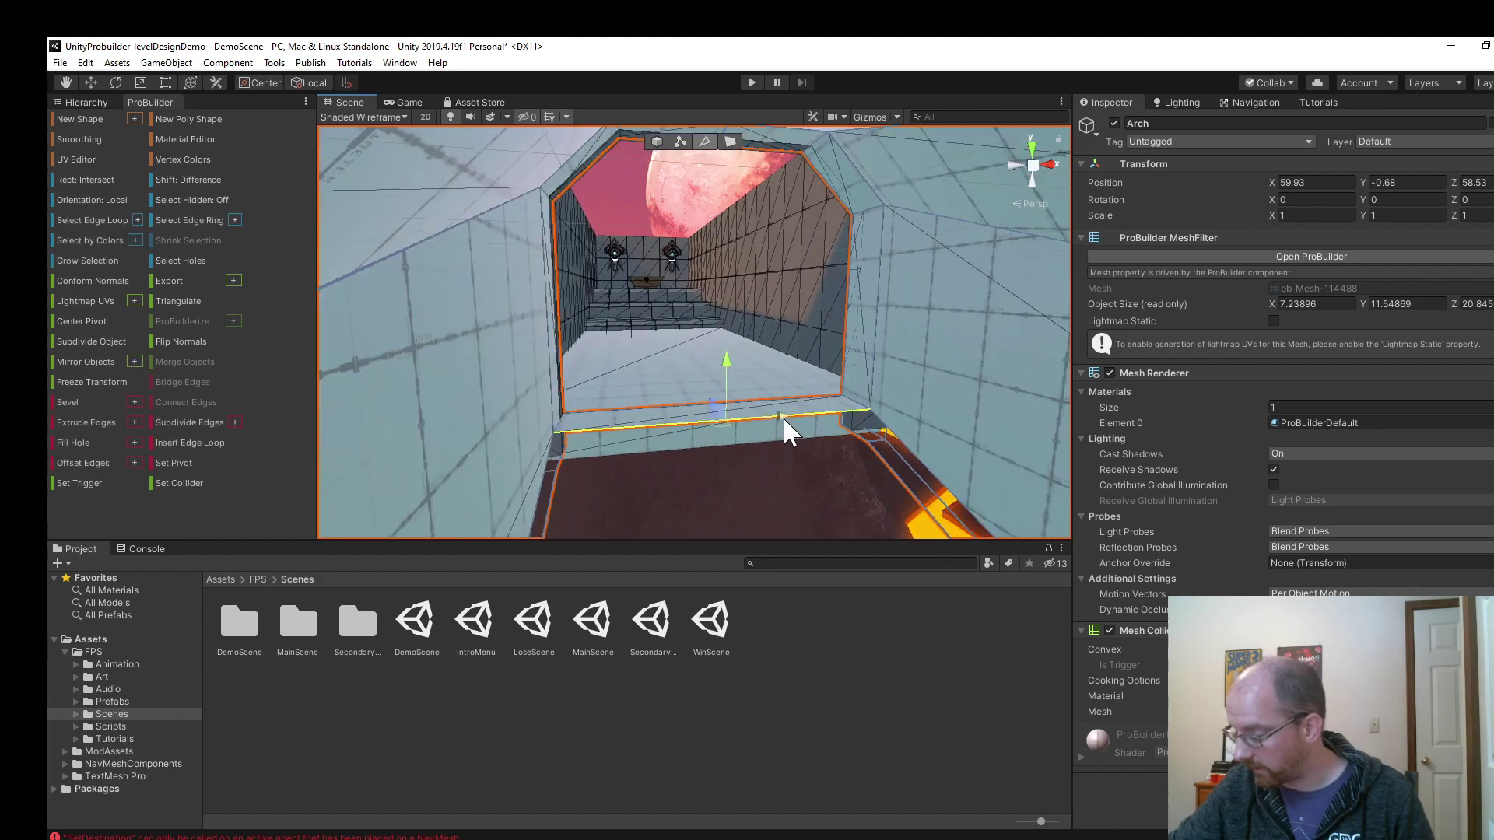
left_click(907, 448)
Select the long lower wall edges on both sides of the sloping tunnel section and bridge them to form its floor.
right_click_drag(904, 444, 880, 464)
right_click_drag(784, 460, 483, 383)
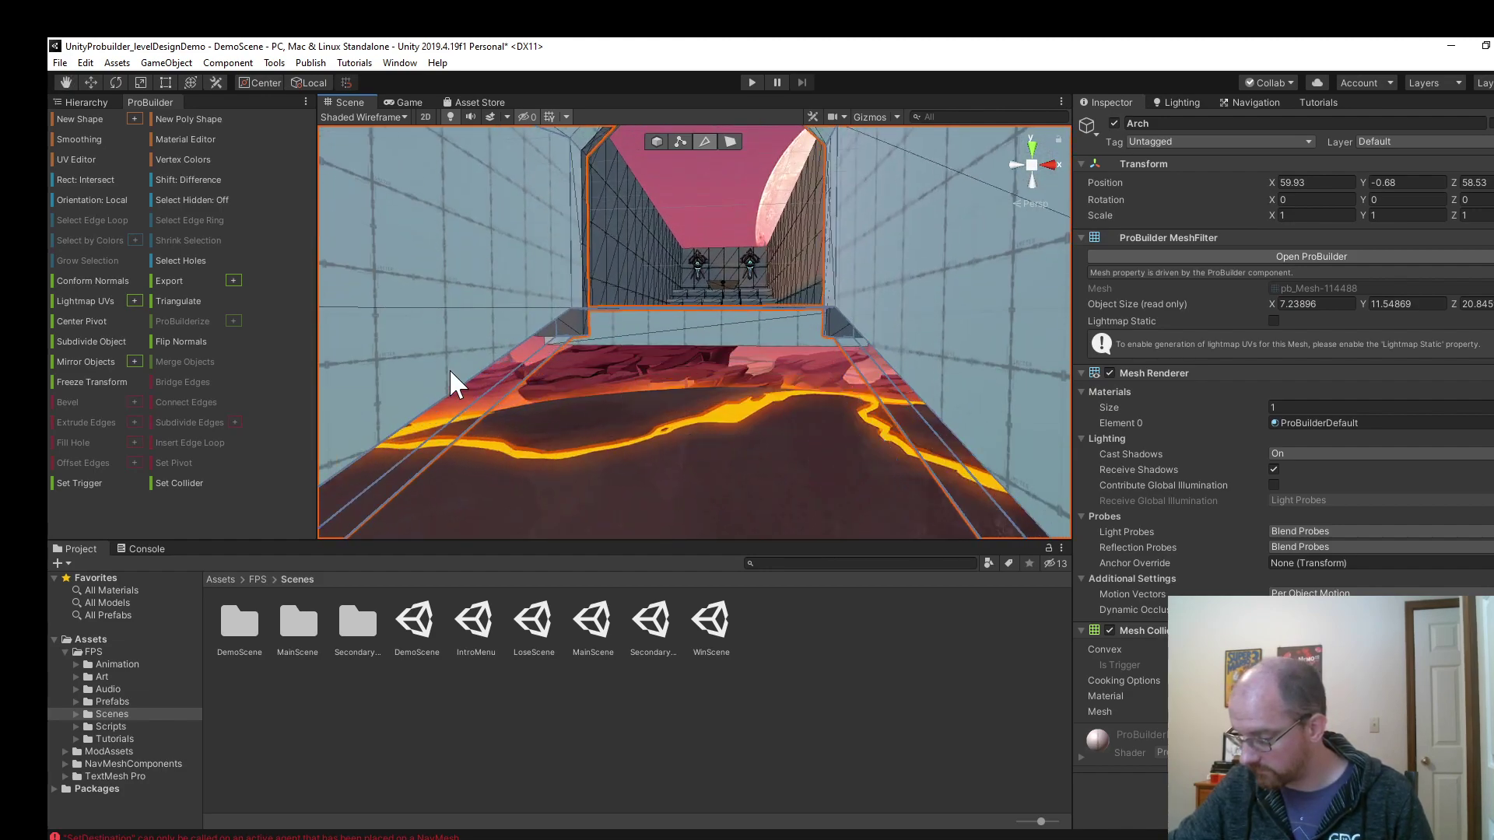
left_click(433, 418)
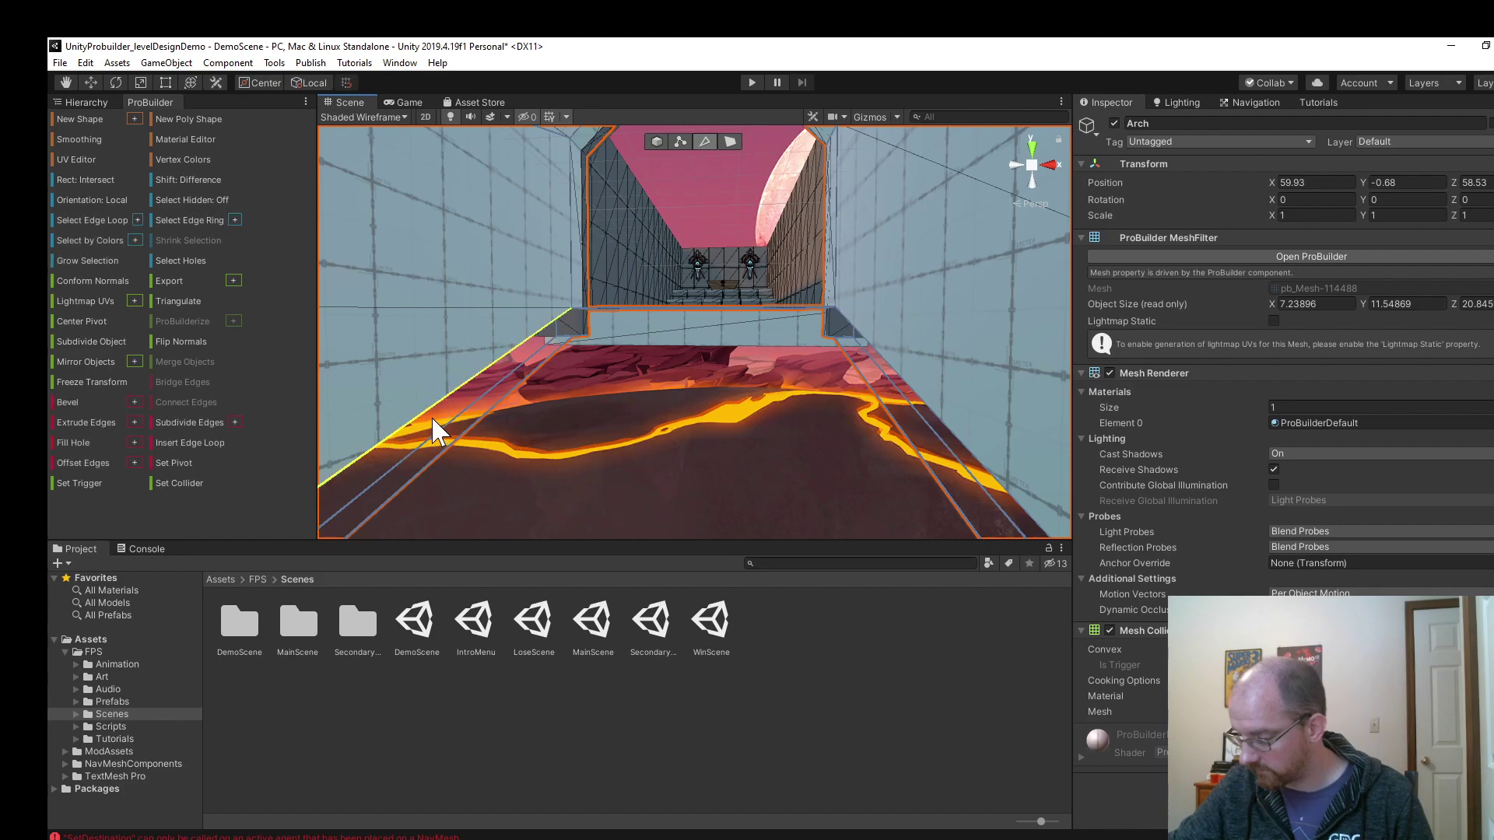
left_click(943, 418)
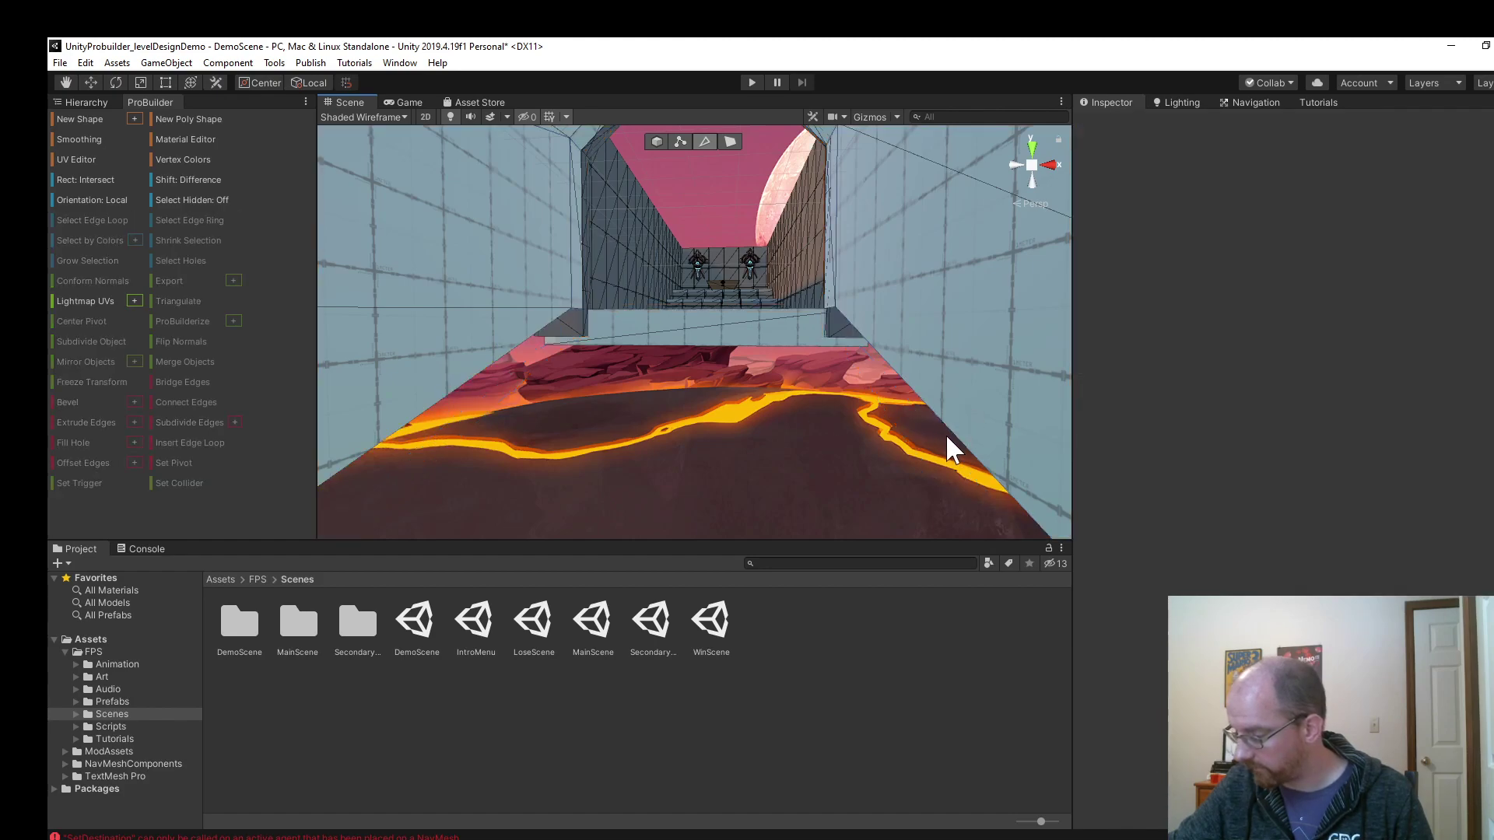
left_click(444, 397)
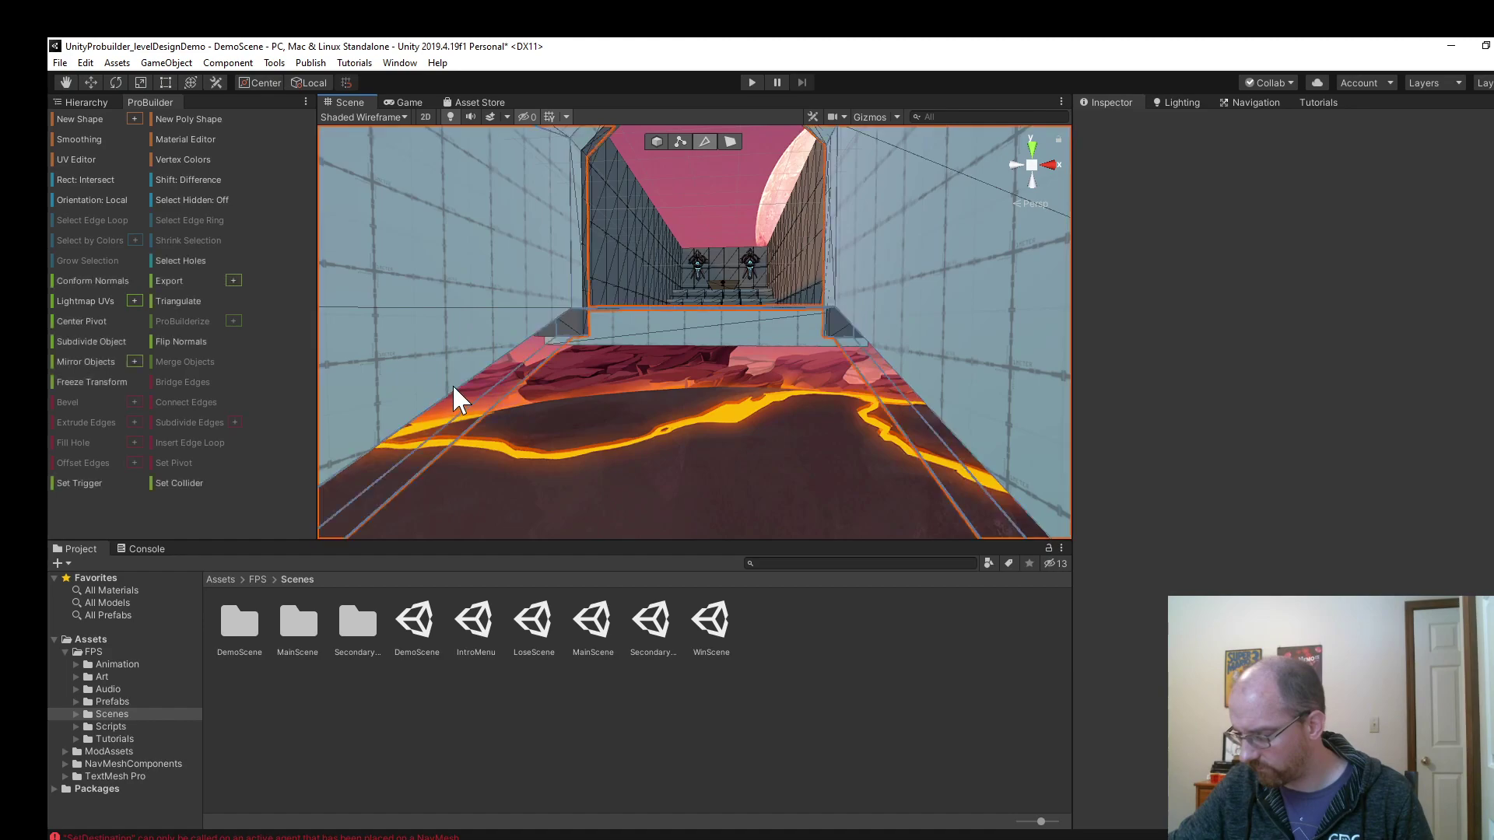
left_click(433, 378)
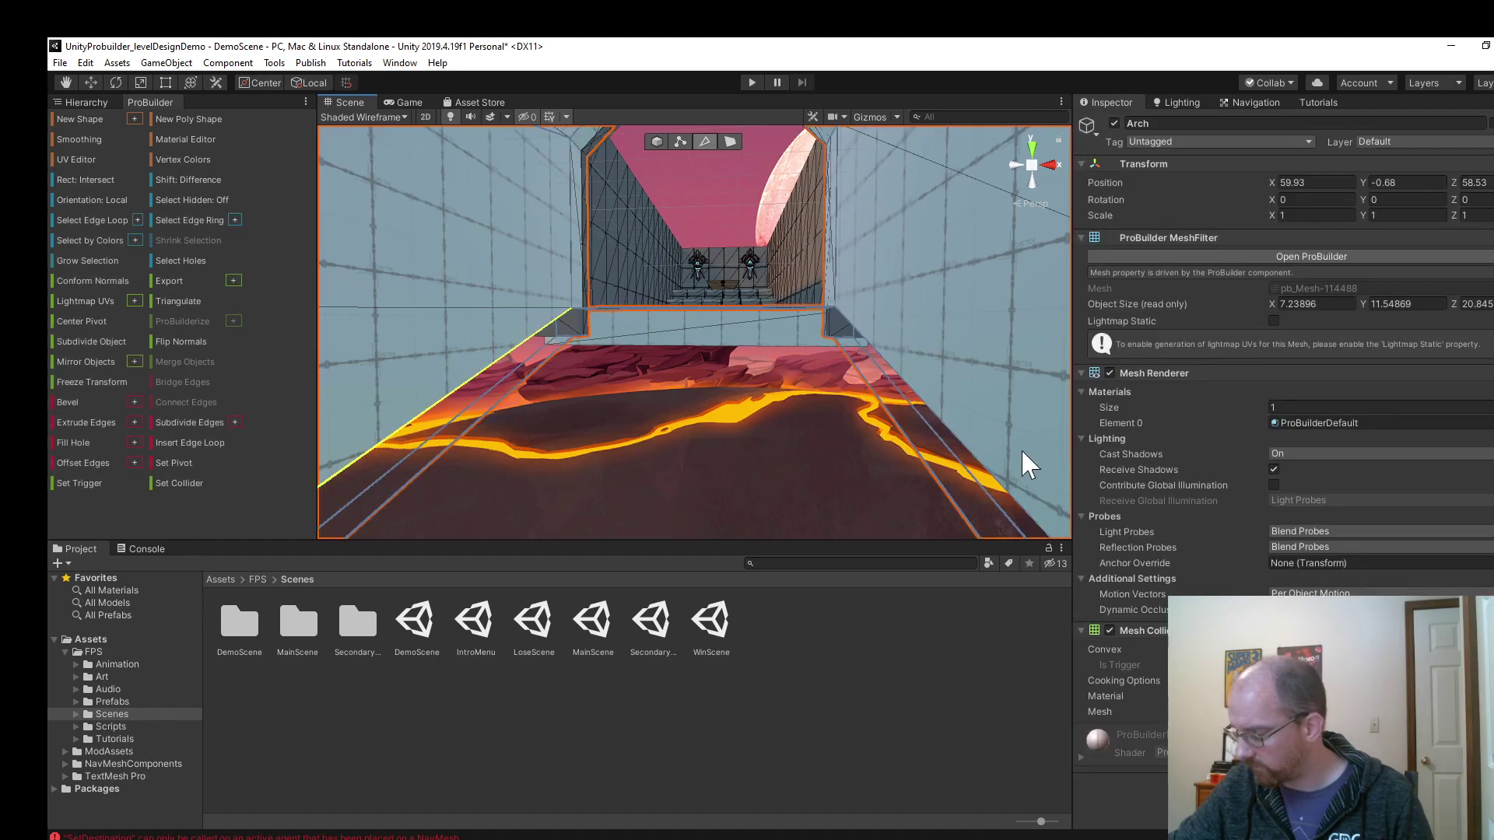
left_click(999, 456, "shift")
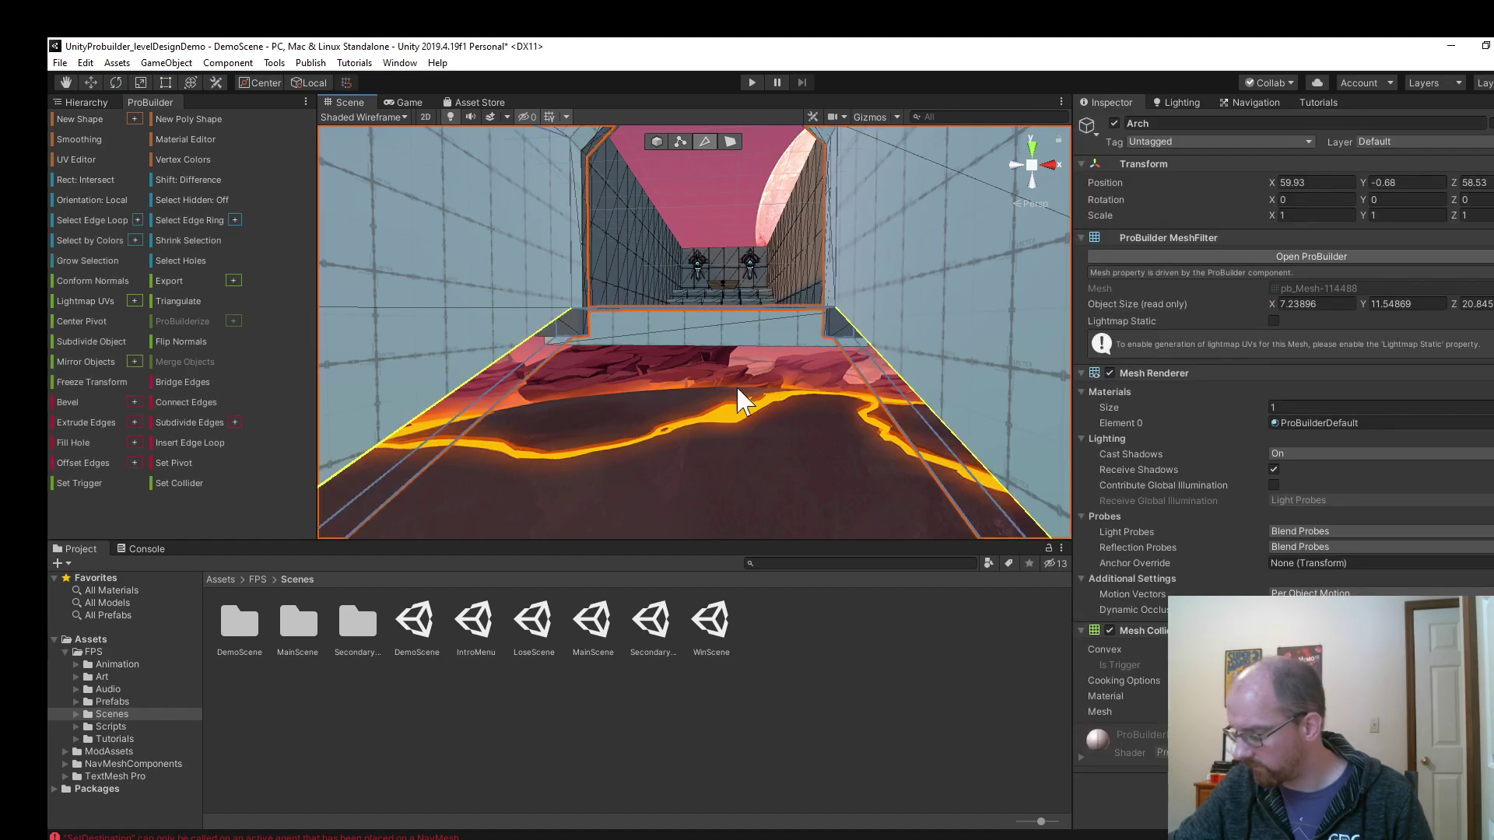
left_click(193, 381)
Bridge the two lower wall edges of the tunnel's last section, by the lower platform, to complete the floor.
right_click_drag(436, 335, 591, 495)
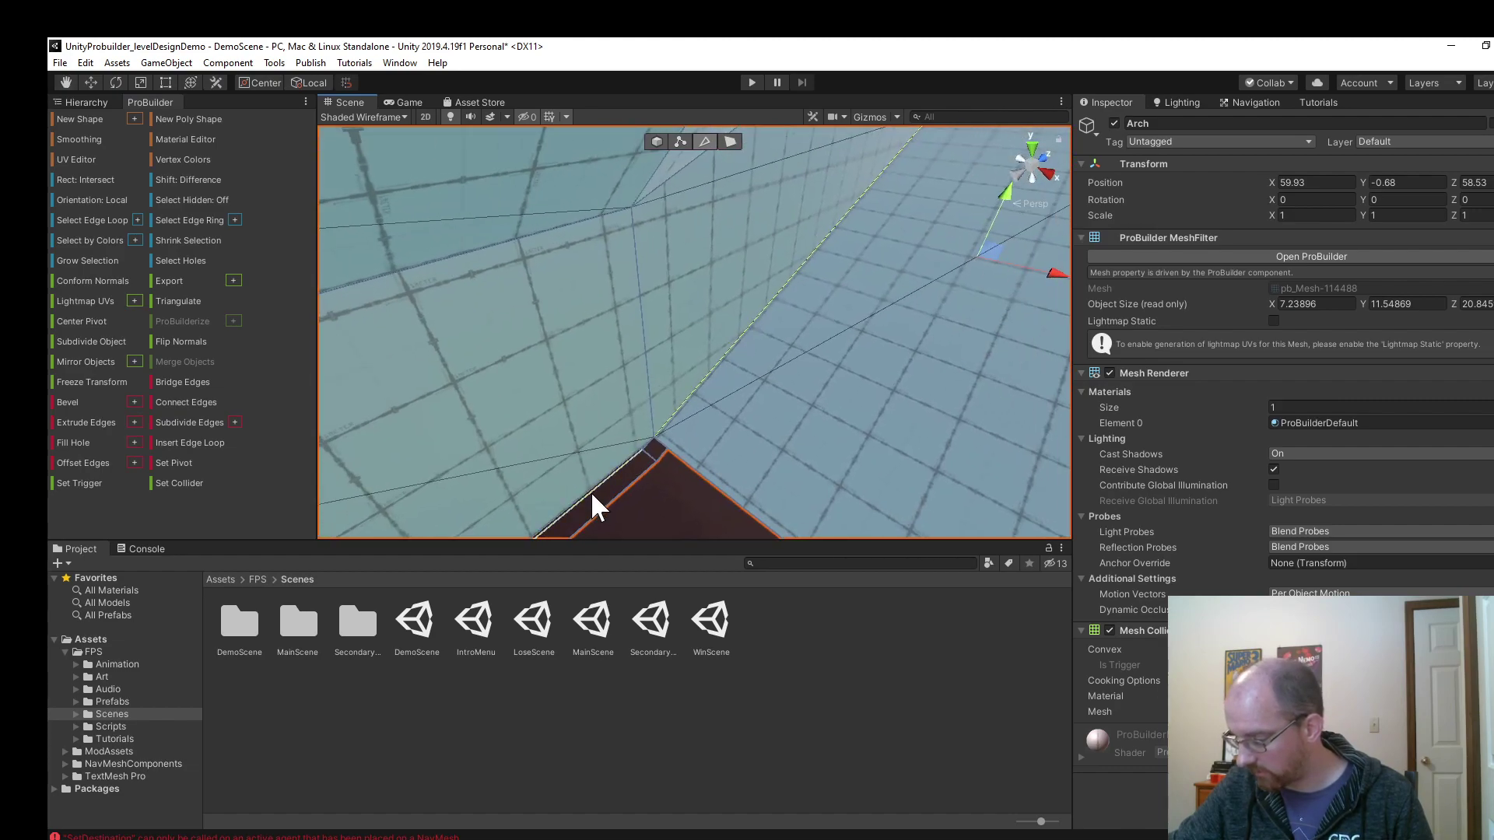
left_click(582, 490)
right_click_drag(740, 383, 1059, 391)
left_click(795, 468)
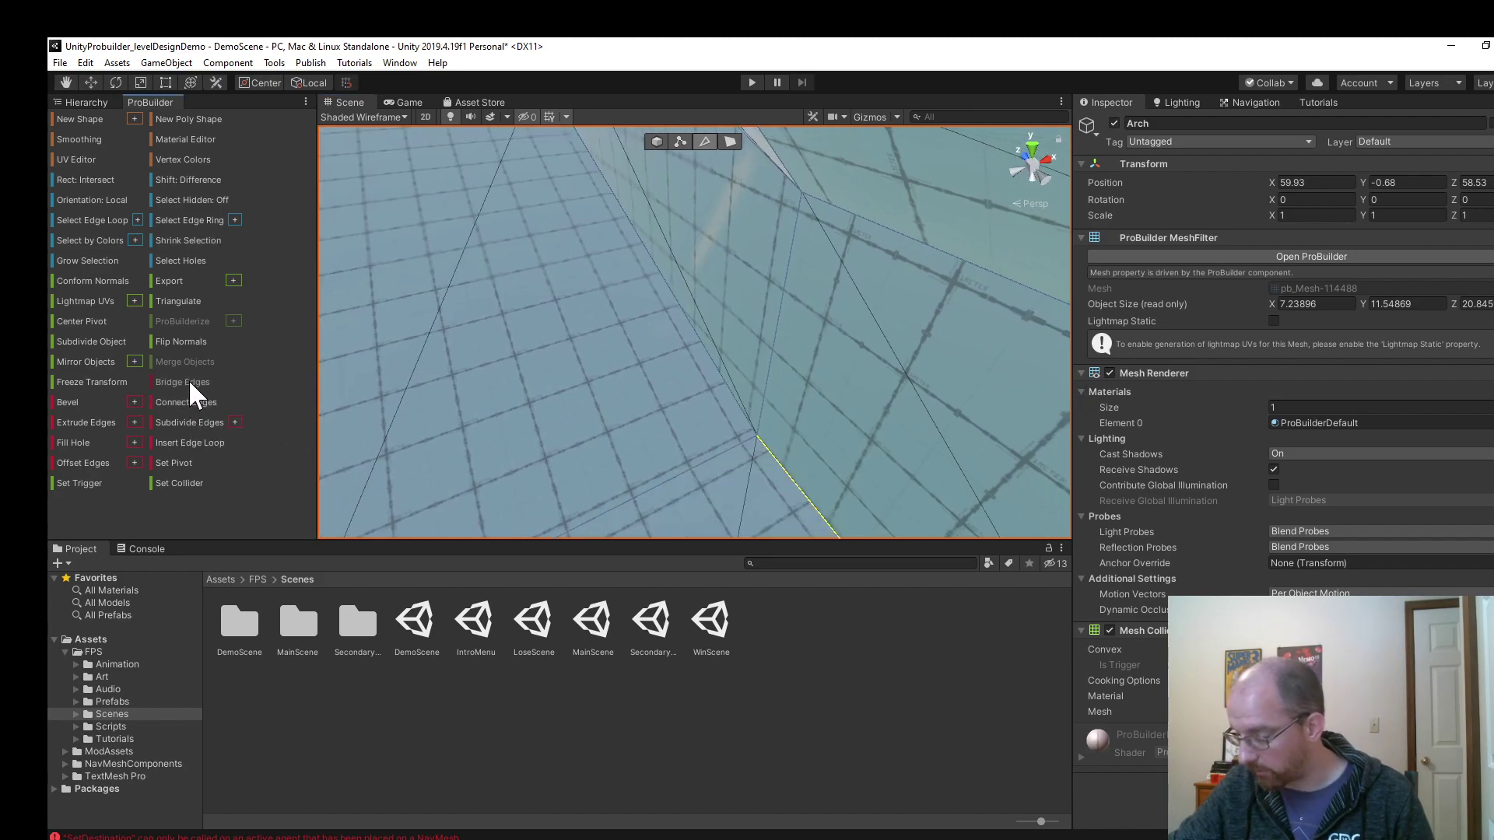
Select the Door on the lower platform and move it as a whole object along X to 51.66, in front of the tunnel's opening.
right_click_drag(410, 397, 289, 284)
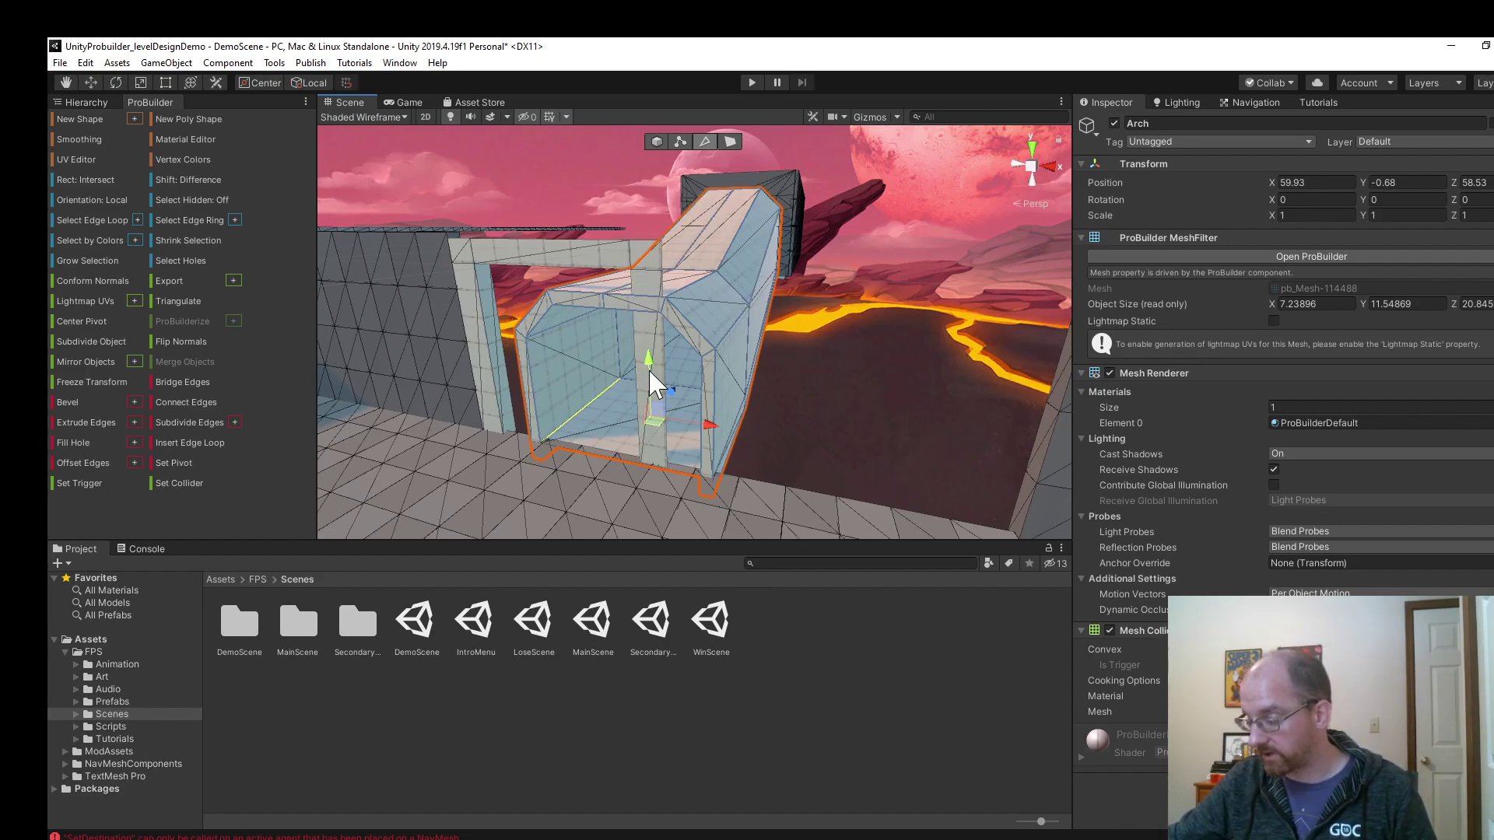
scroll(653, 389, "down", 3)
left_click_drag(763, 425, 547, 209, "alt")
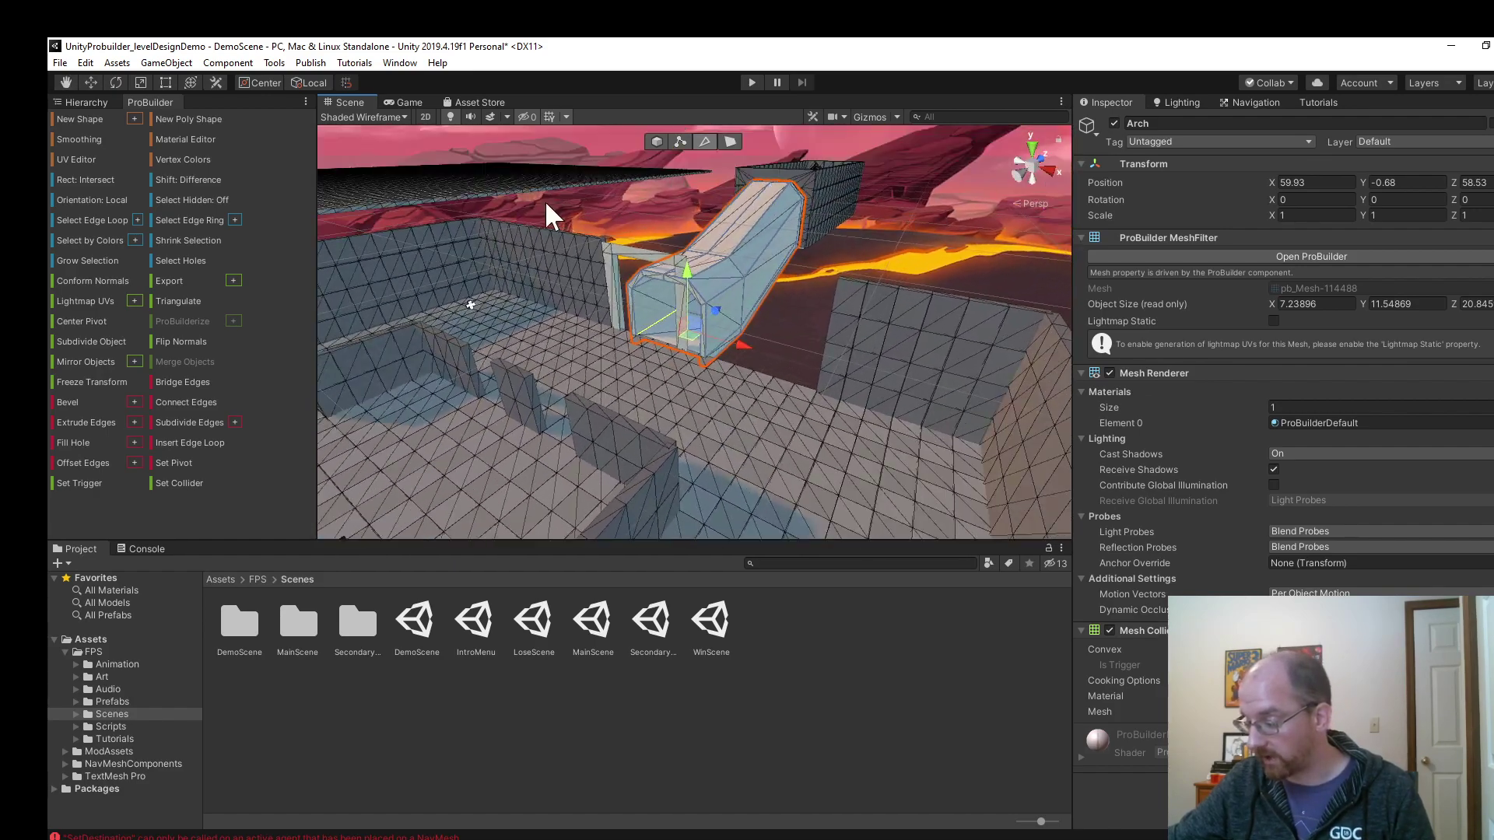
left_click(624, 246)
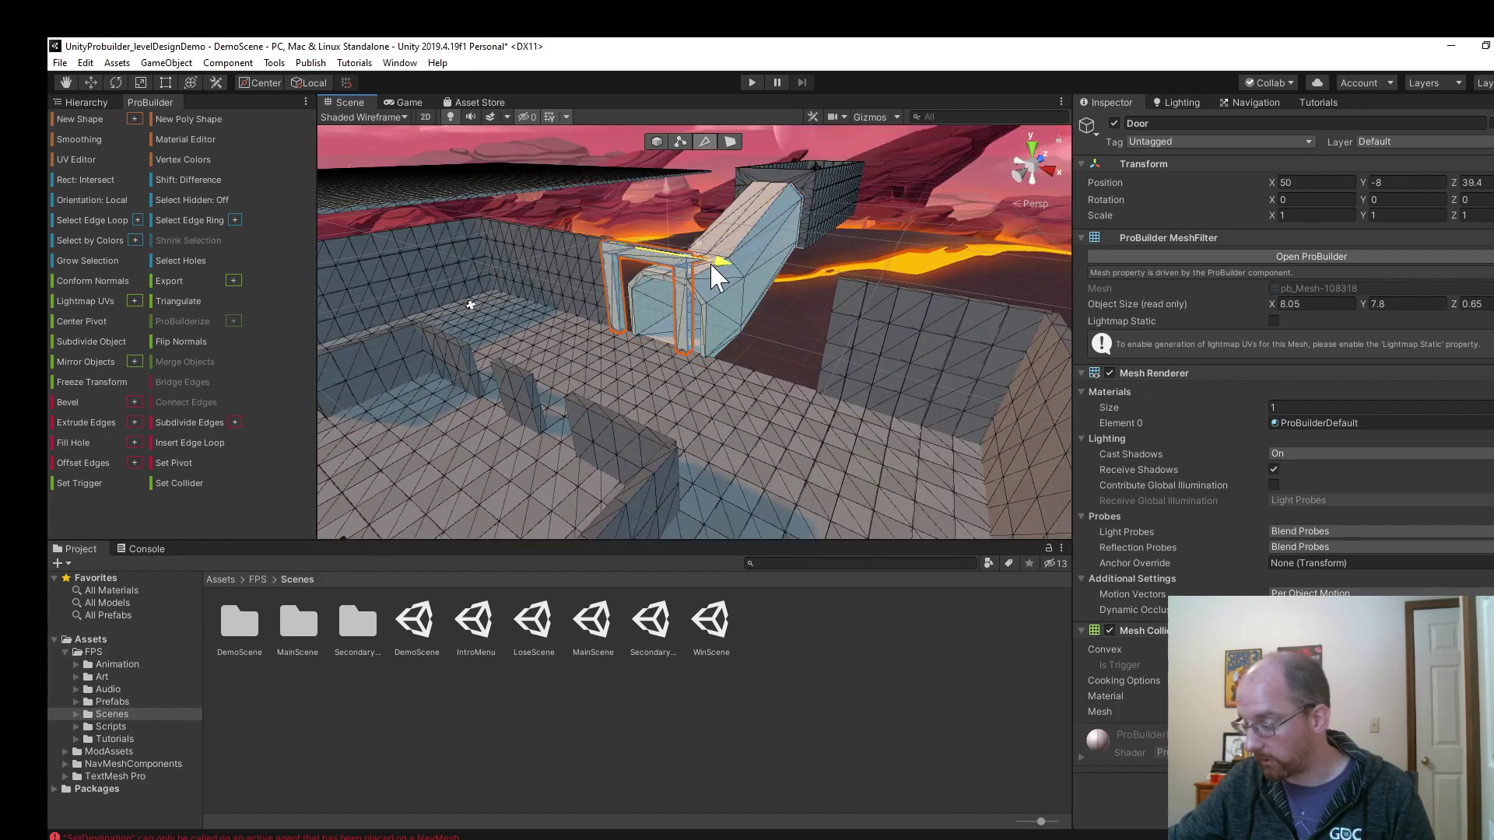
left_click(657, 141)
mouse_move(695, 319)
left_mouse_down()
mouse_move(731, 331)
mouse_move(716, 331)
left_mouse_up()
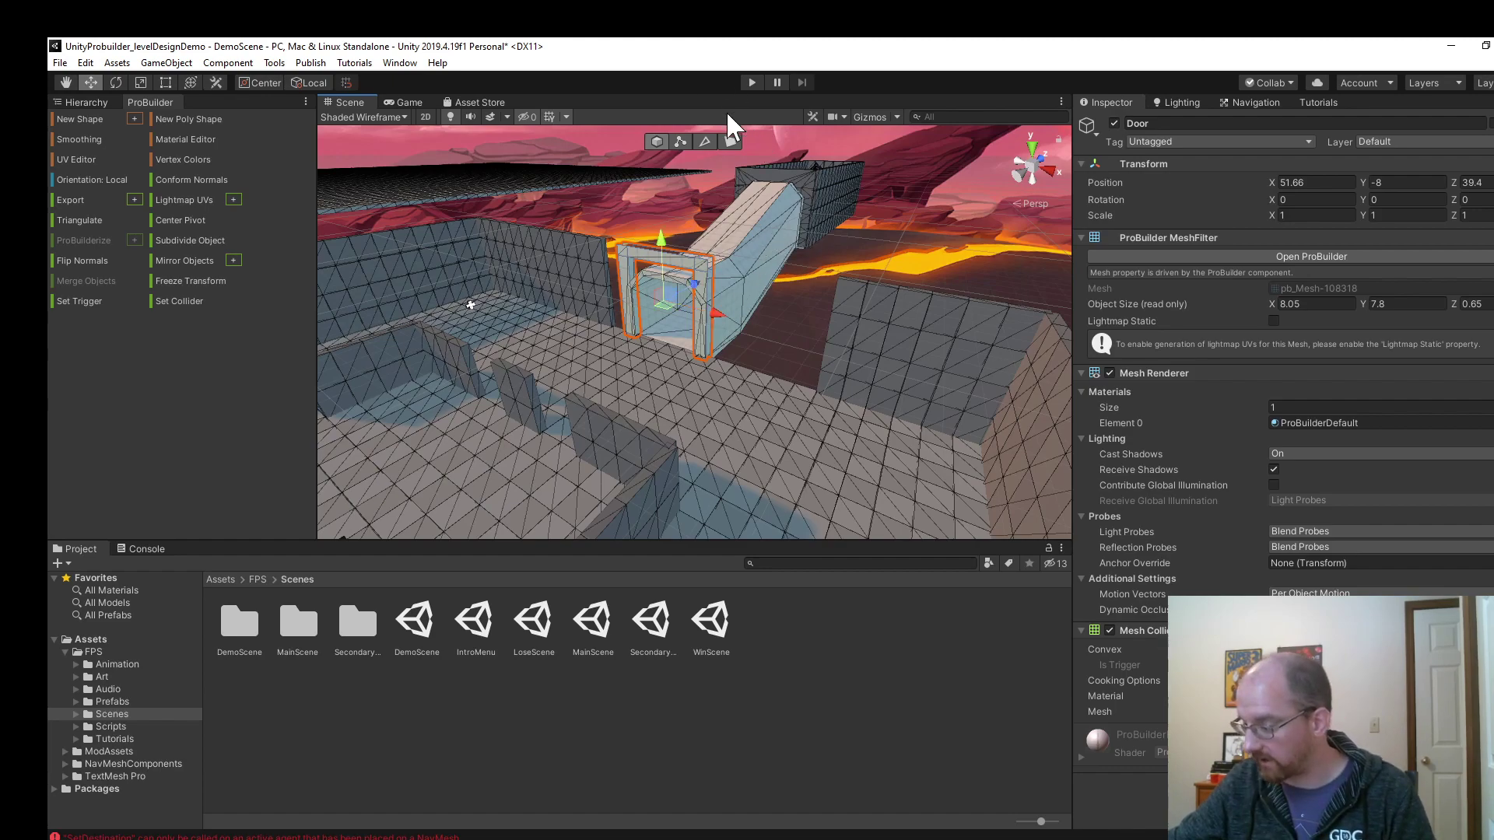
scroll(792, 246, "down", 3)
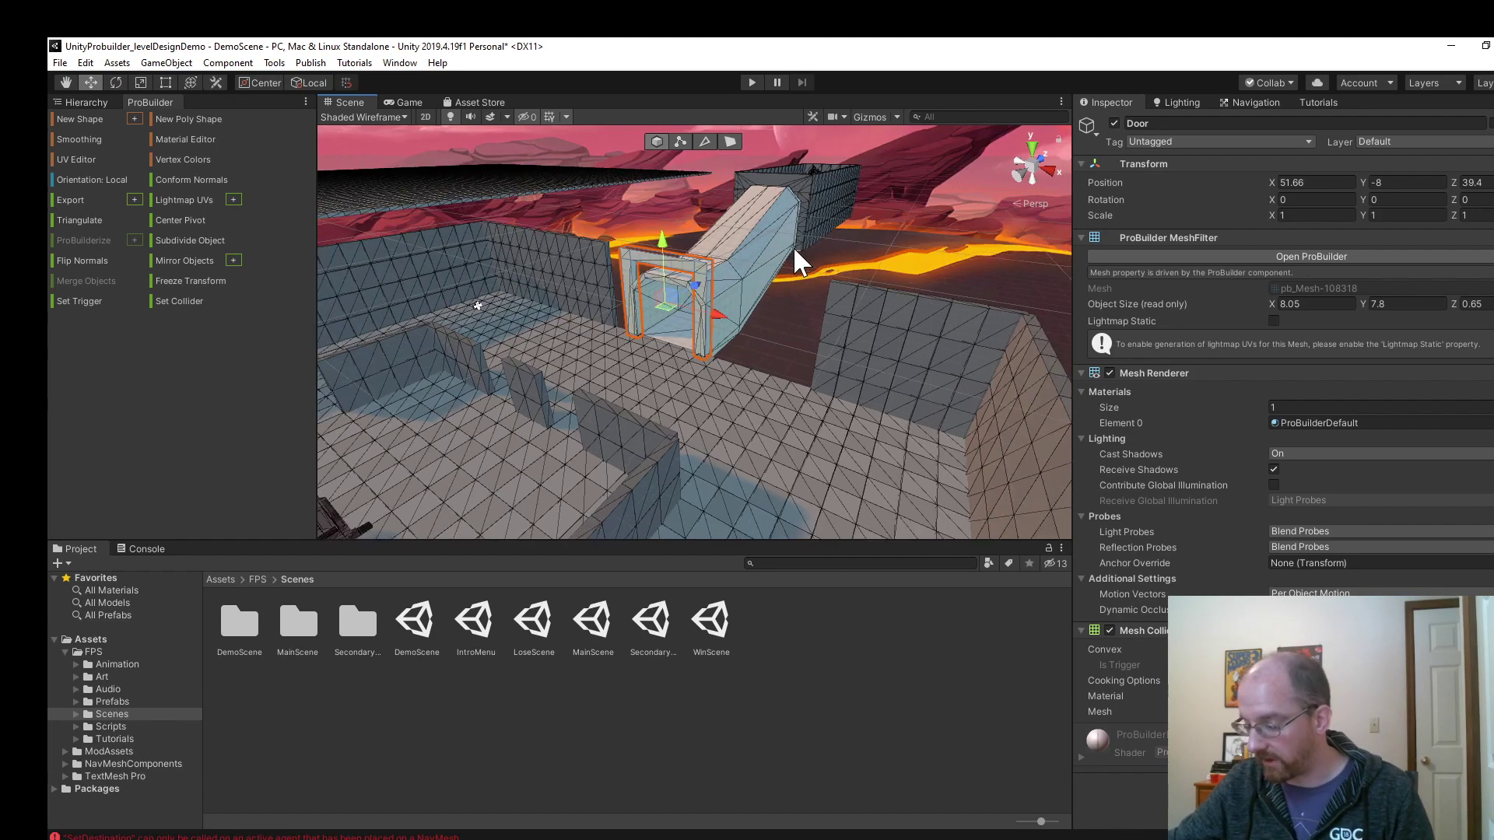
right_click_drag(797, 250, 473, 273)
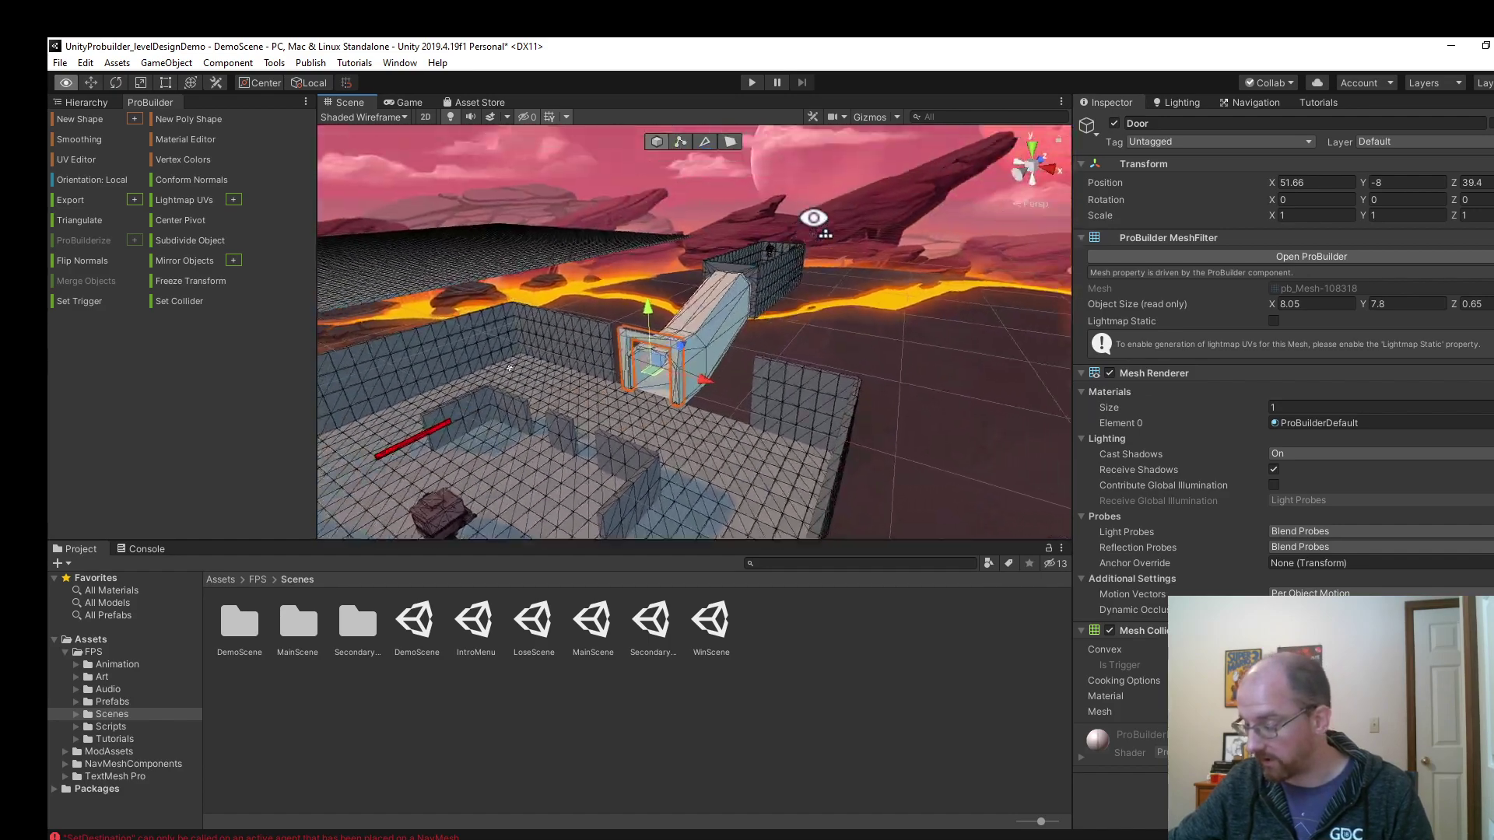
key("w")
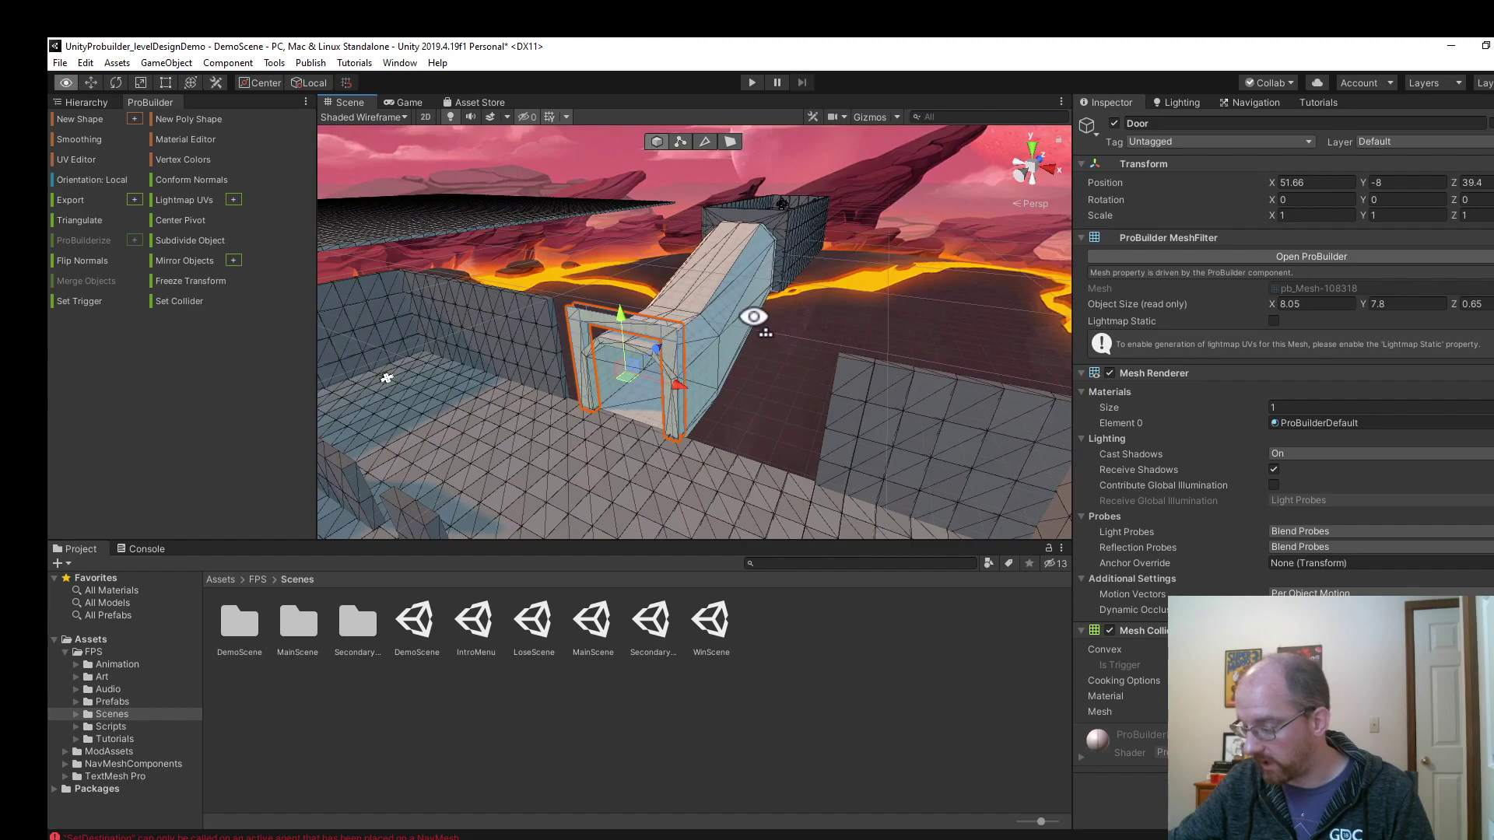
right_click_drag(753, 315, 360, 187)
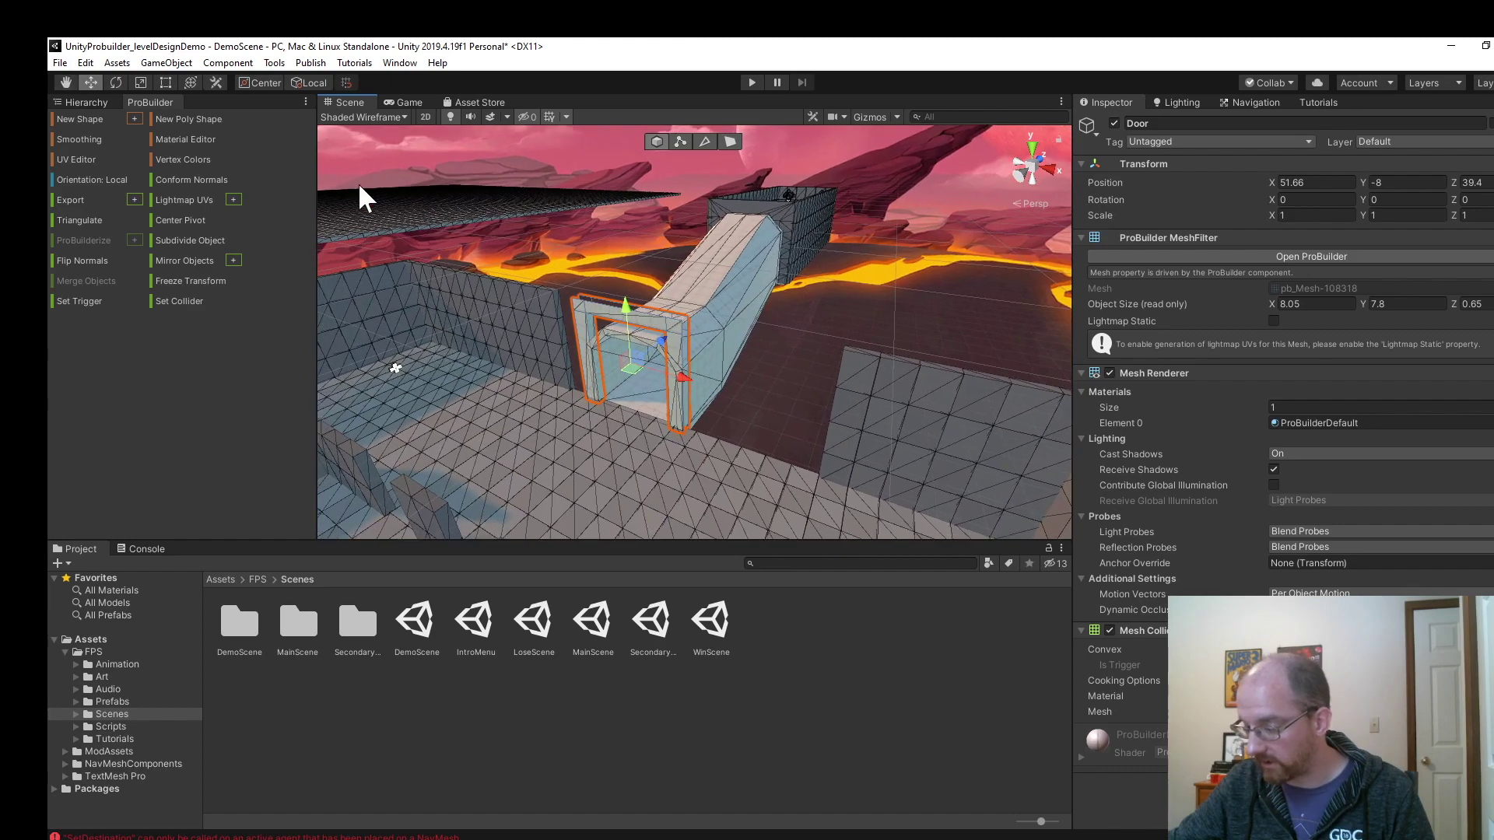
Select the NavMeshSurface object, bake its navigation mesh, and view the result on the lower platform.
left_click(83, 103)
scroll(160, 217, "up", 5)
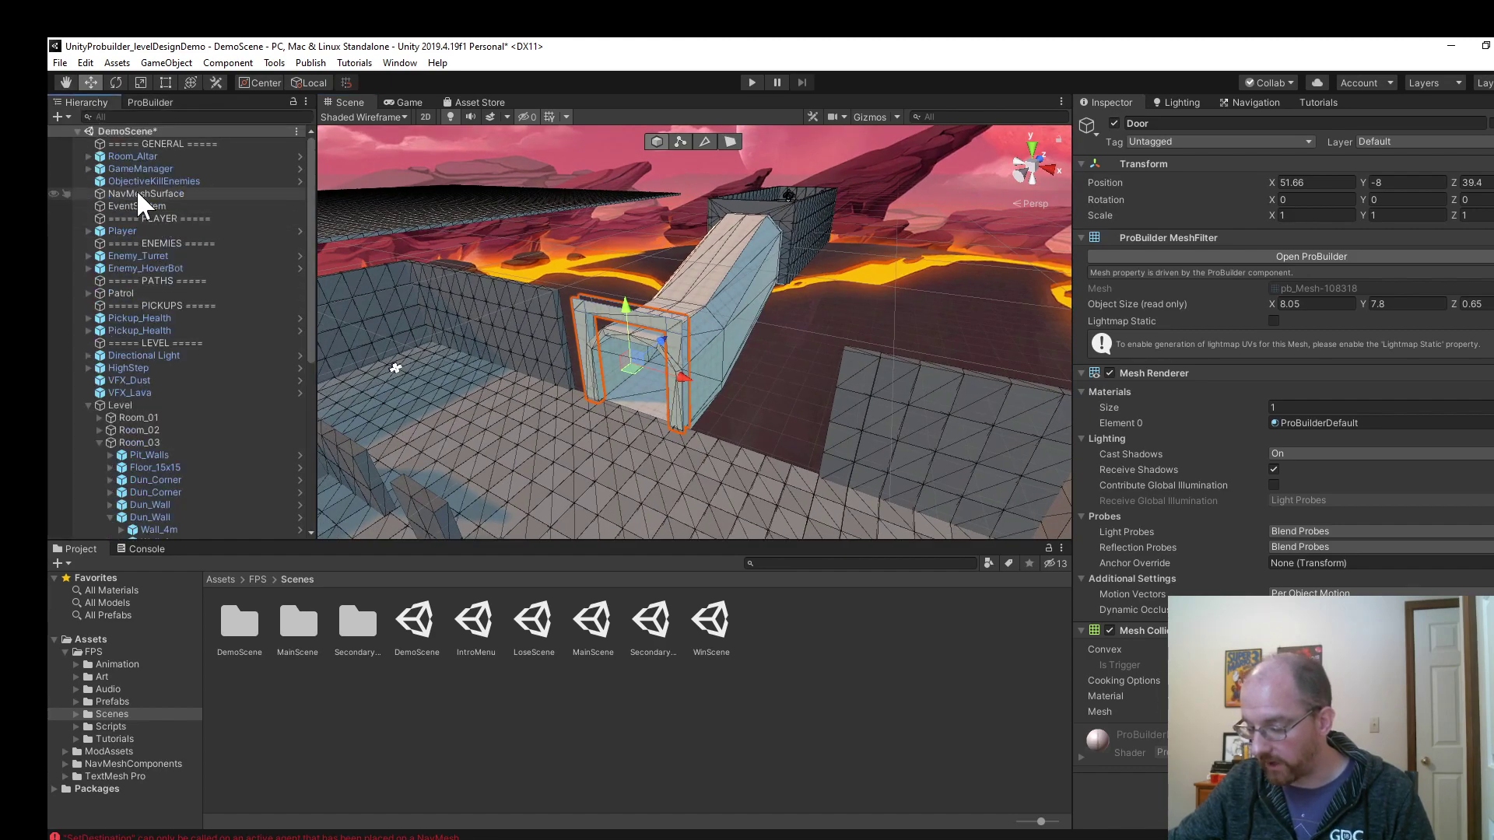
left_click(140, 193)
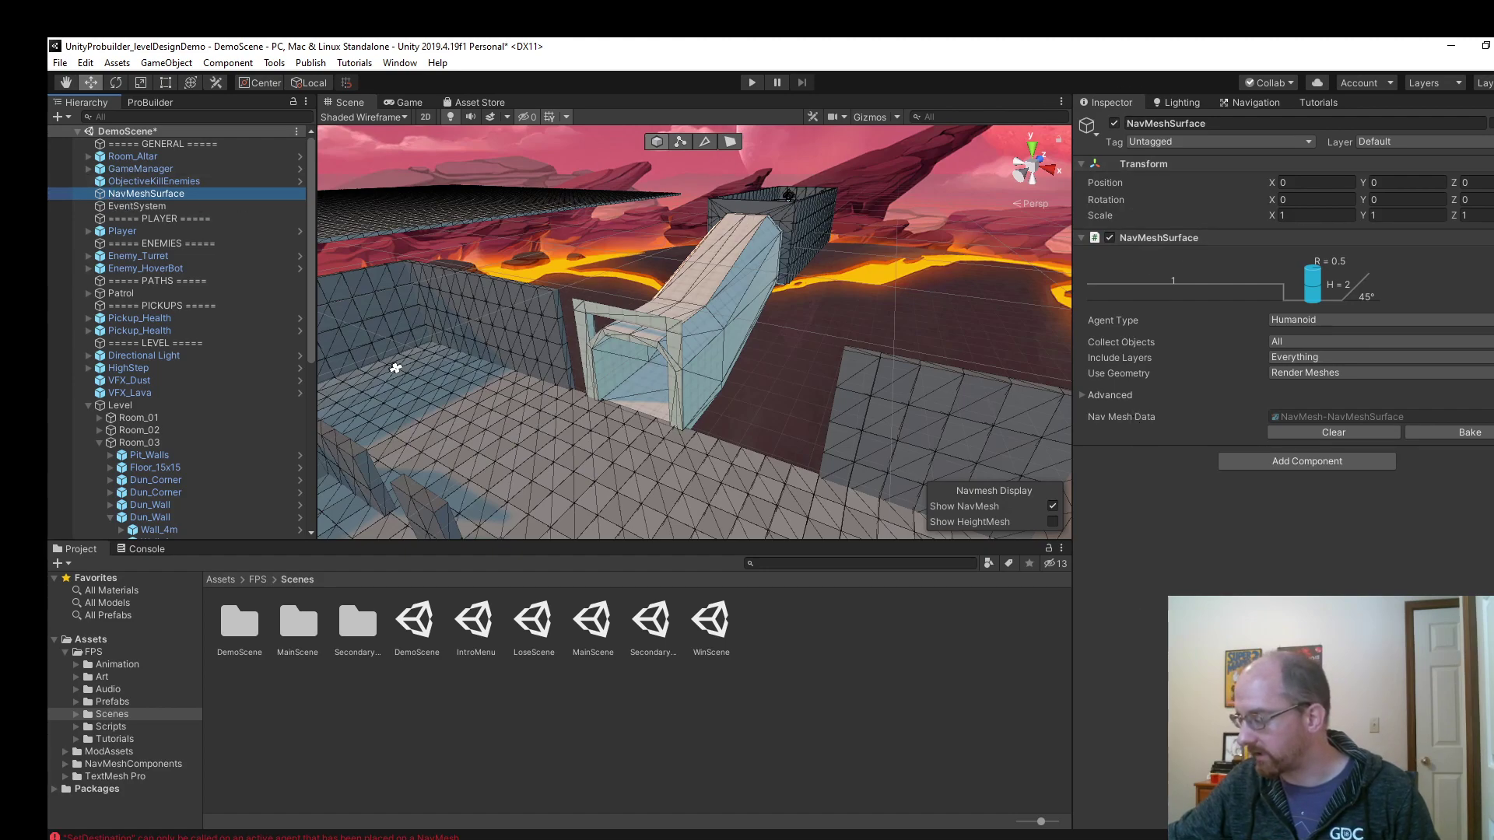
left_click(1310, 102)
left_click(1113, 103)
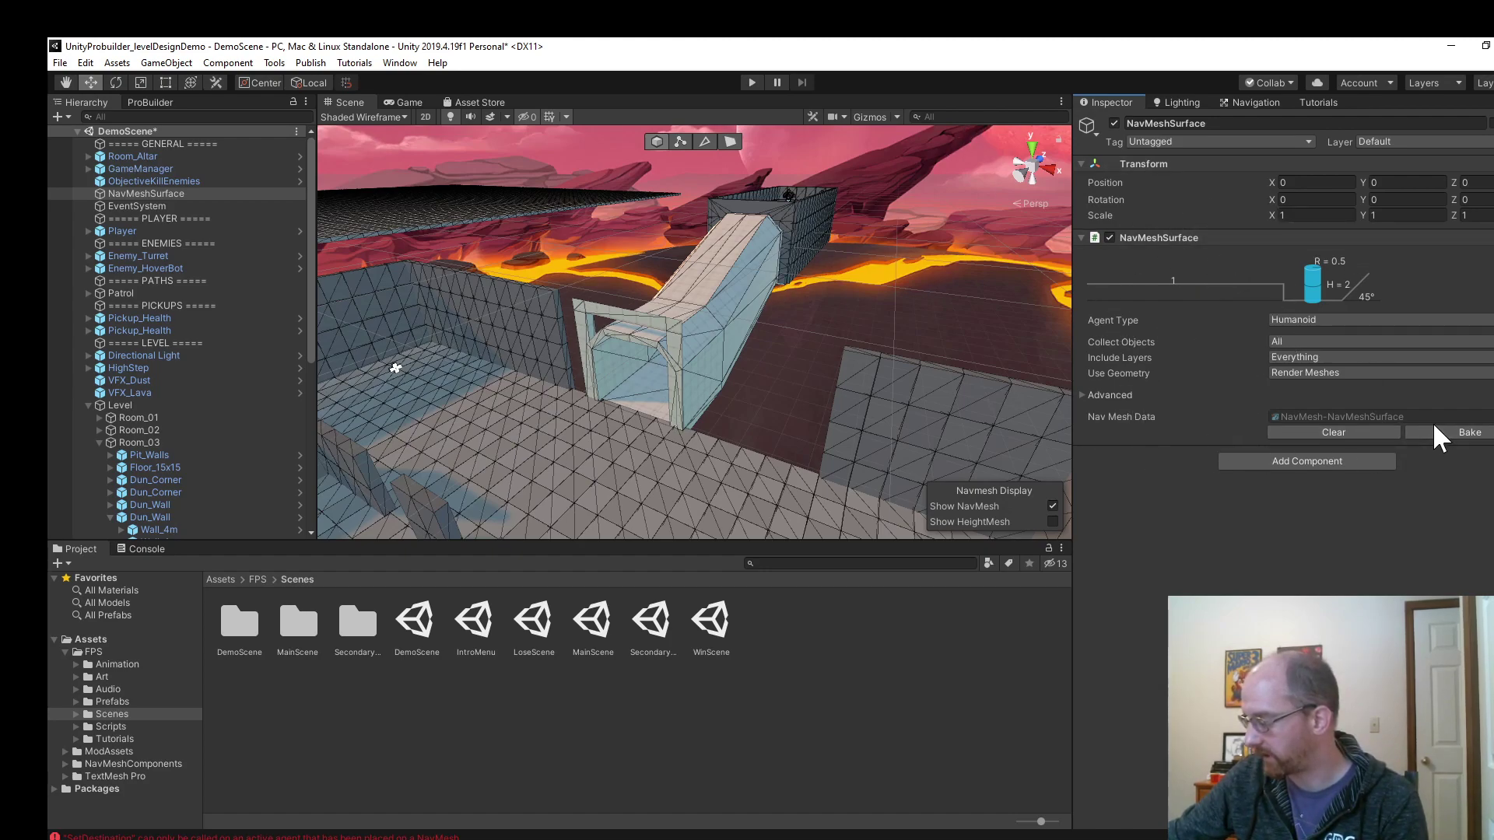
left_click(1469, 433)
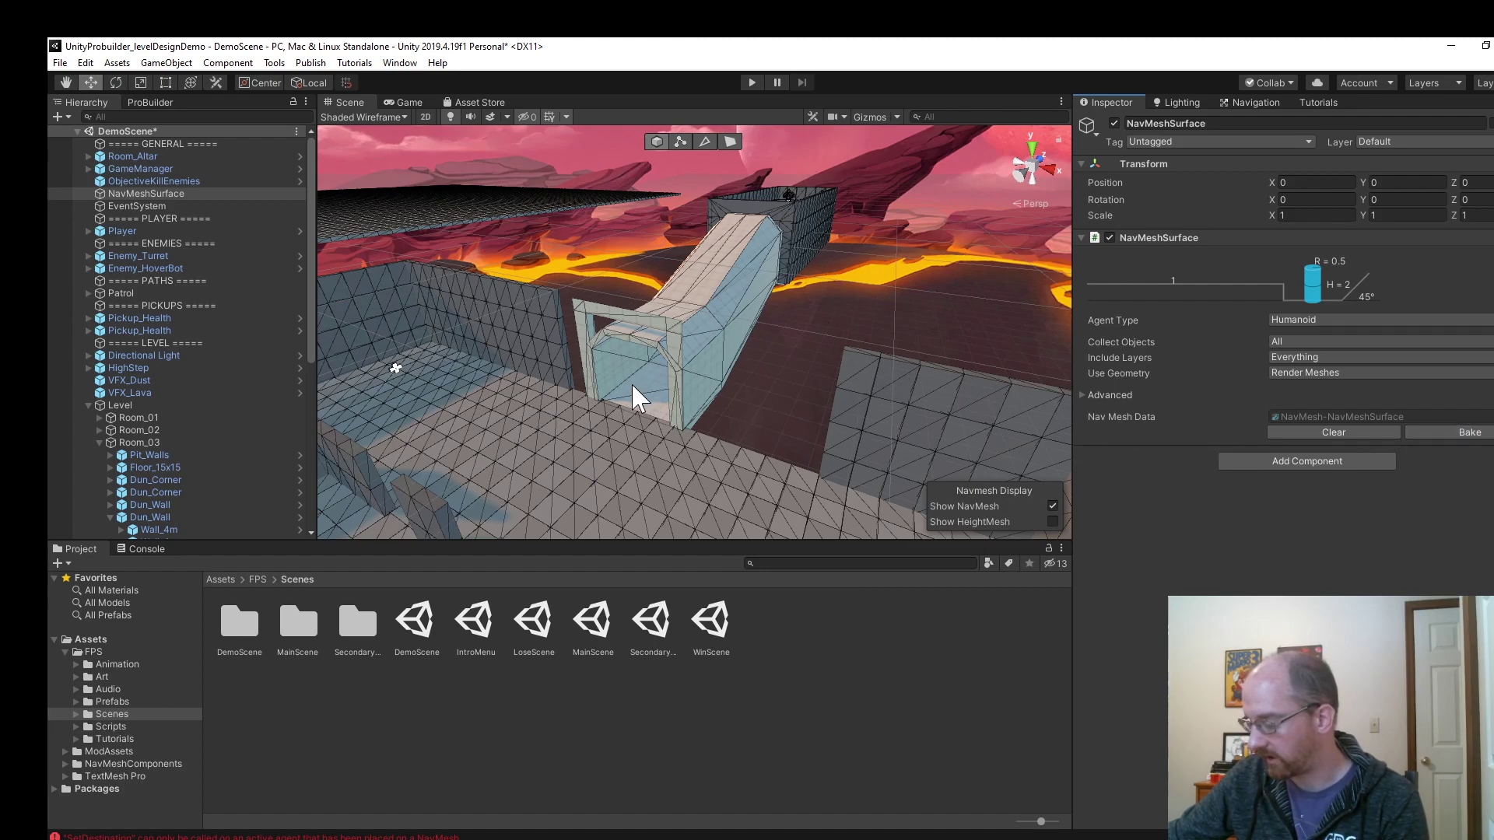
right_click_drag(780, 338, 751, 410)
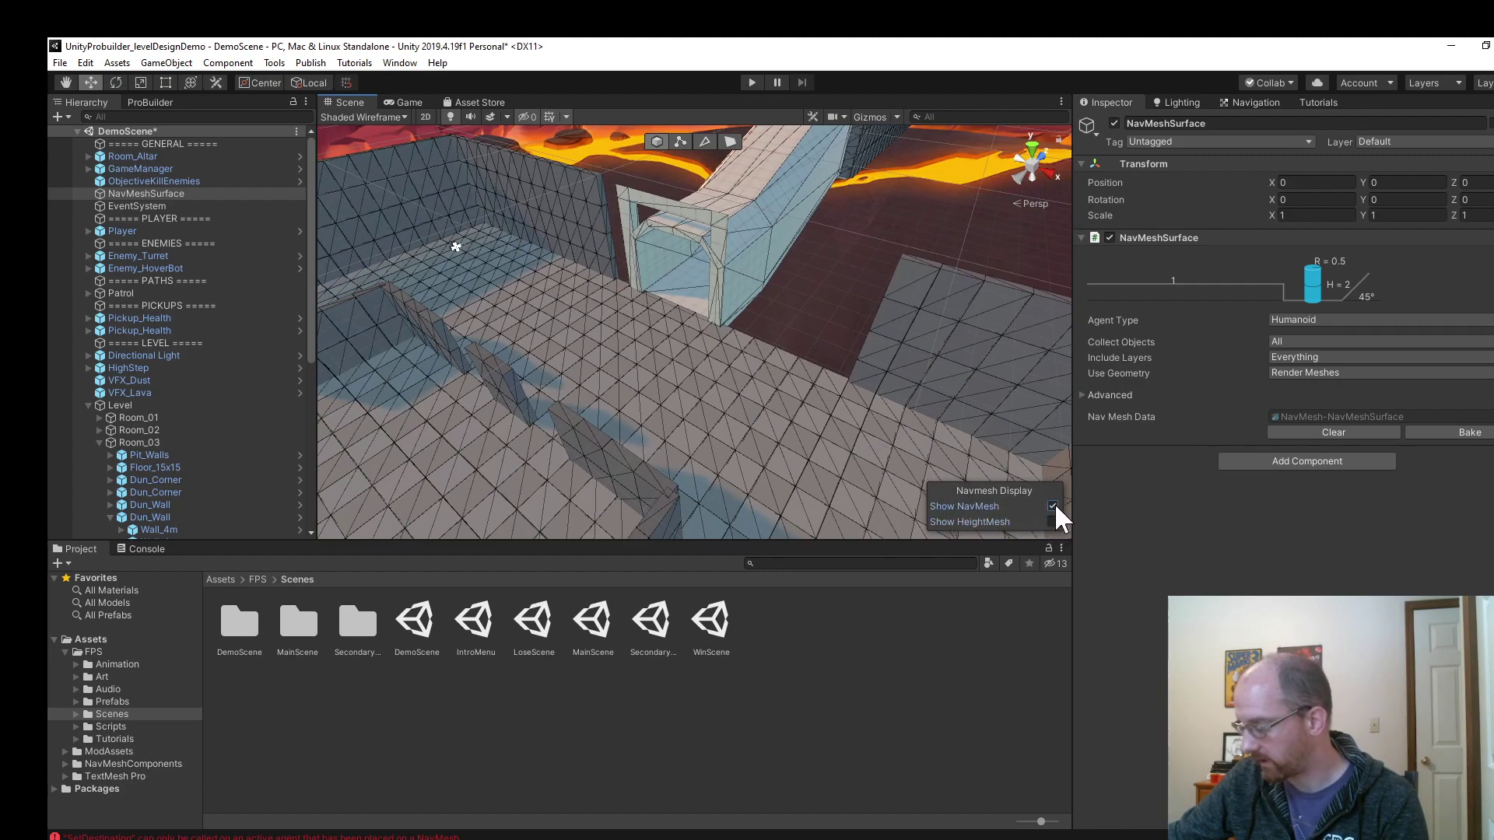
right_click_drag(673, 249, 378, 81)
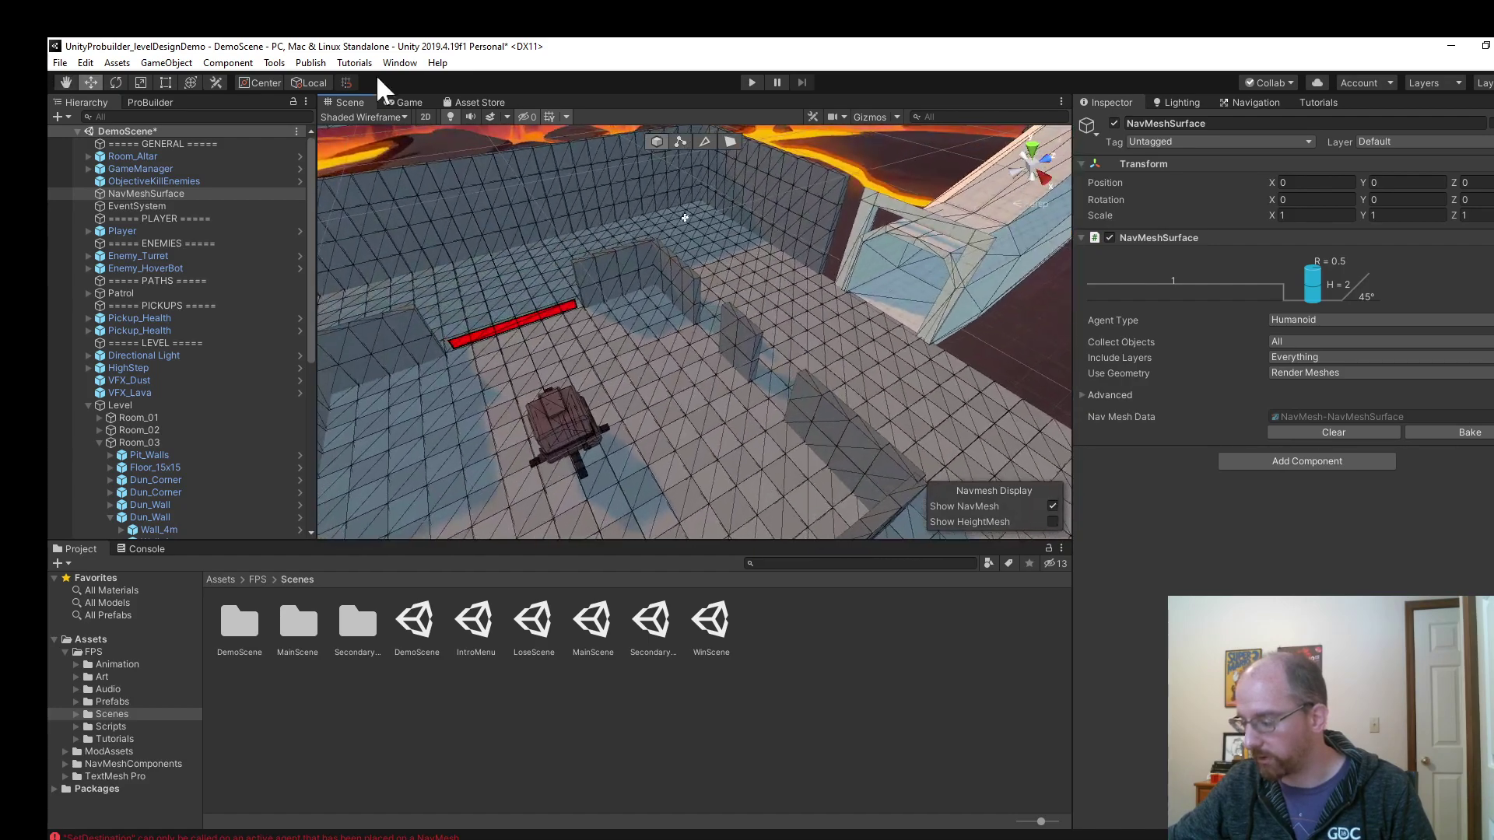
Play-test the level, walking from the starting room through the doorway and shooting the first enemy in the next room.
left_click(751, 82)
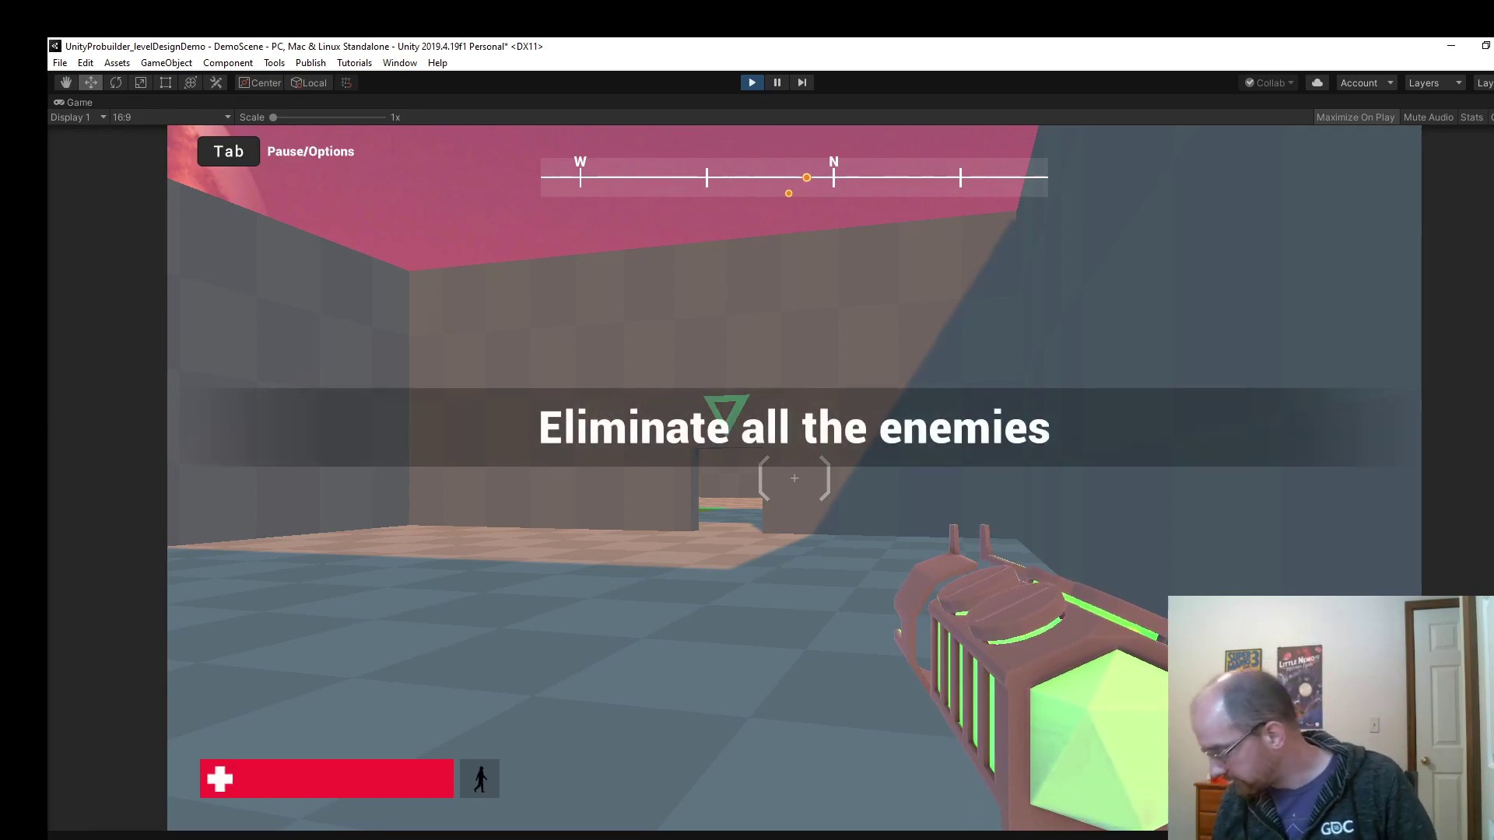
key("w")
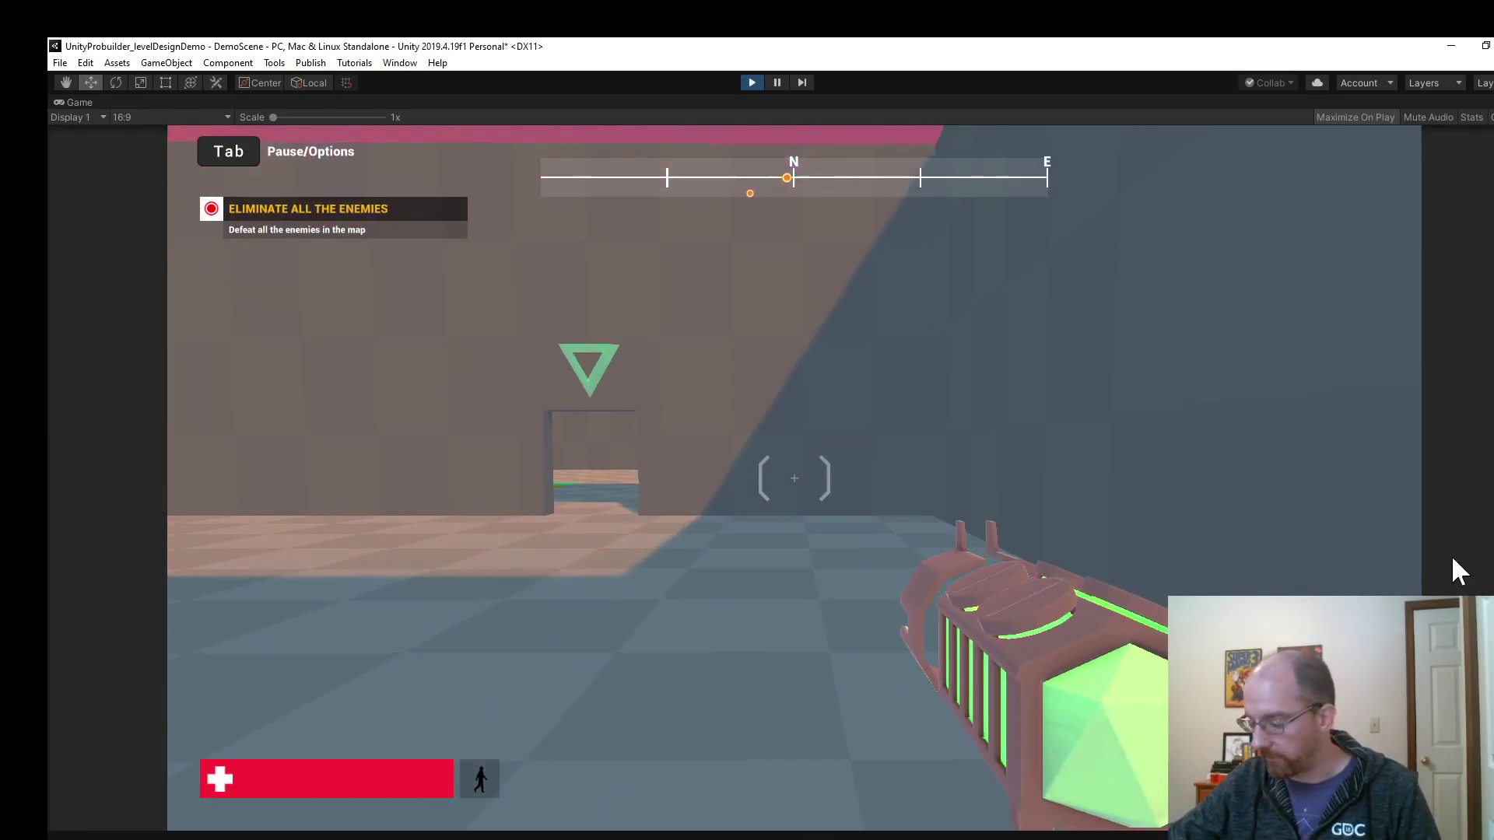
key("w")
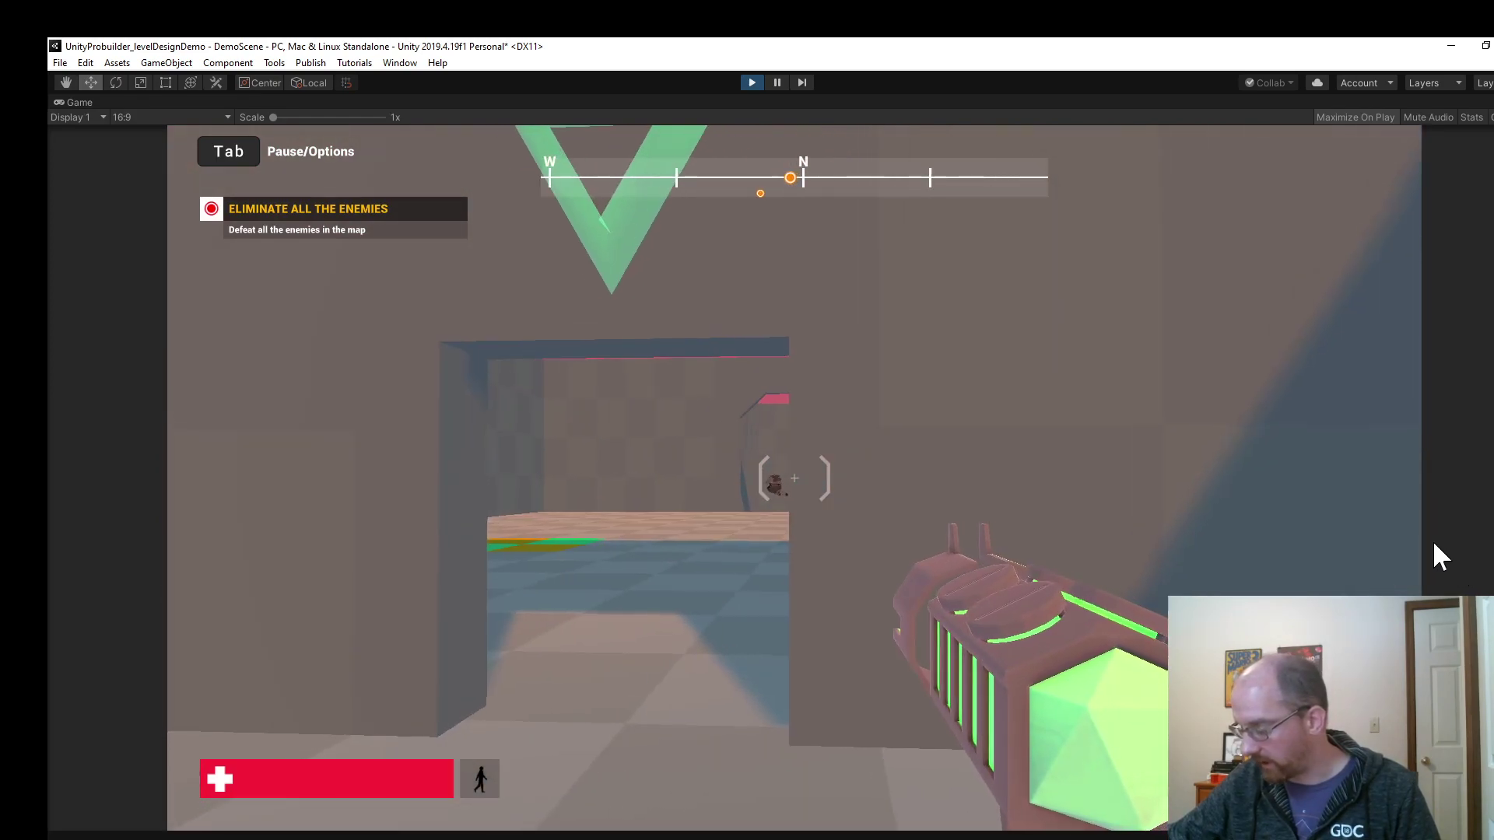
key("w")
left_click(793, 478)
key("w")
left_click(793, 478)
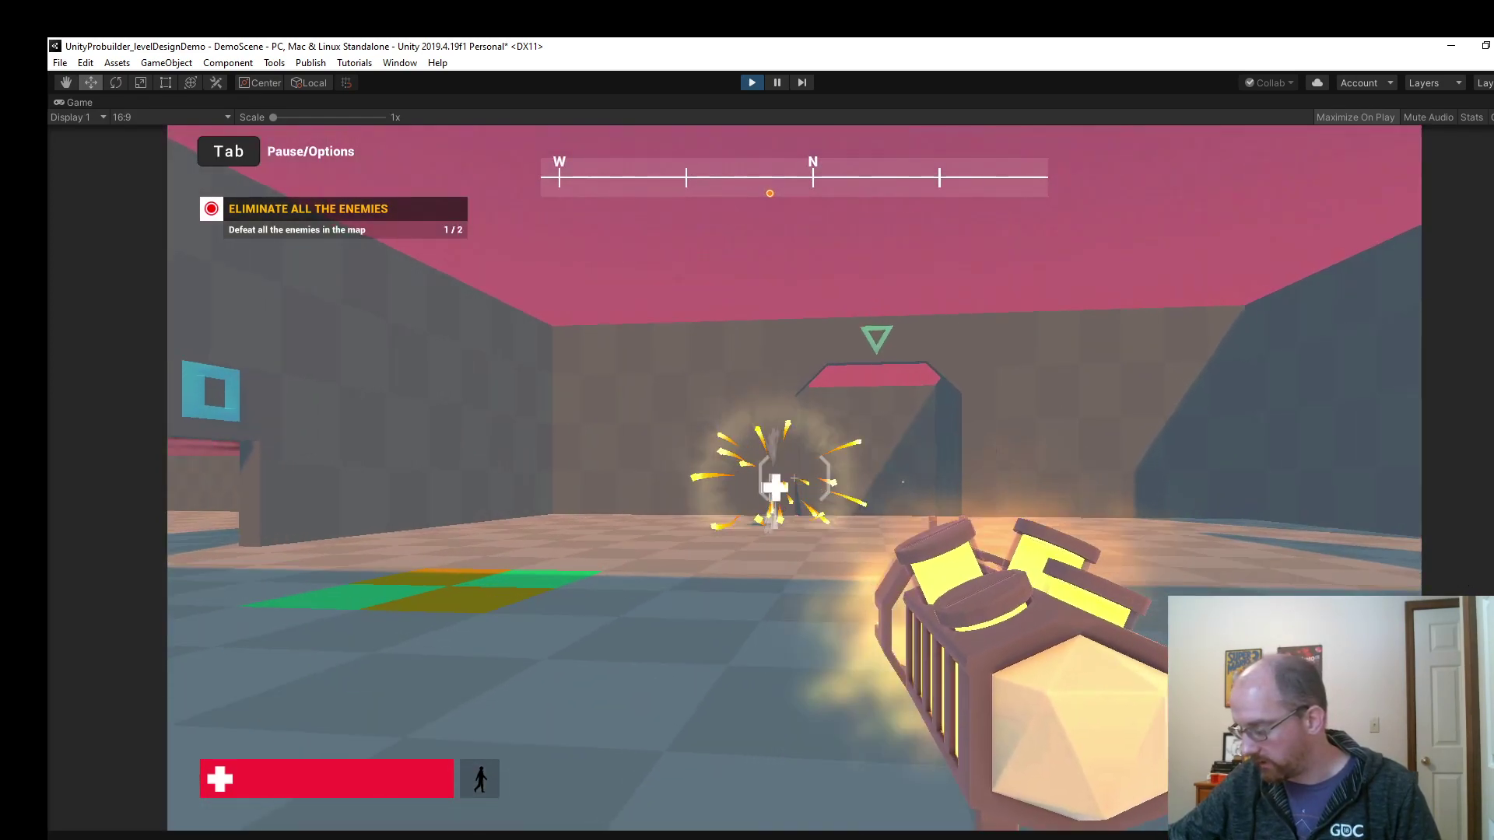
Walk on to the lower platform and through the sloping tunnel into the altar room to test the new floor.
key("w")
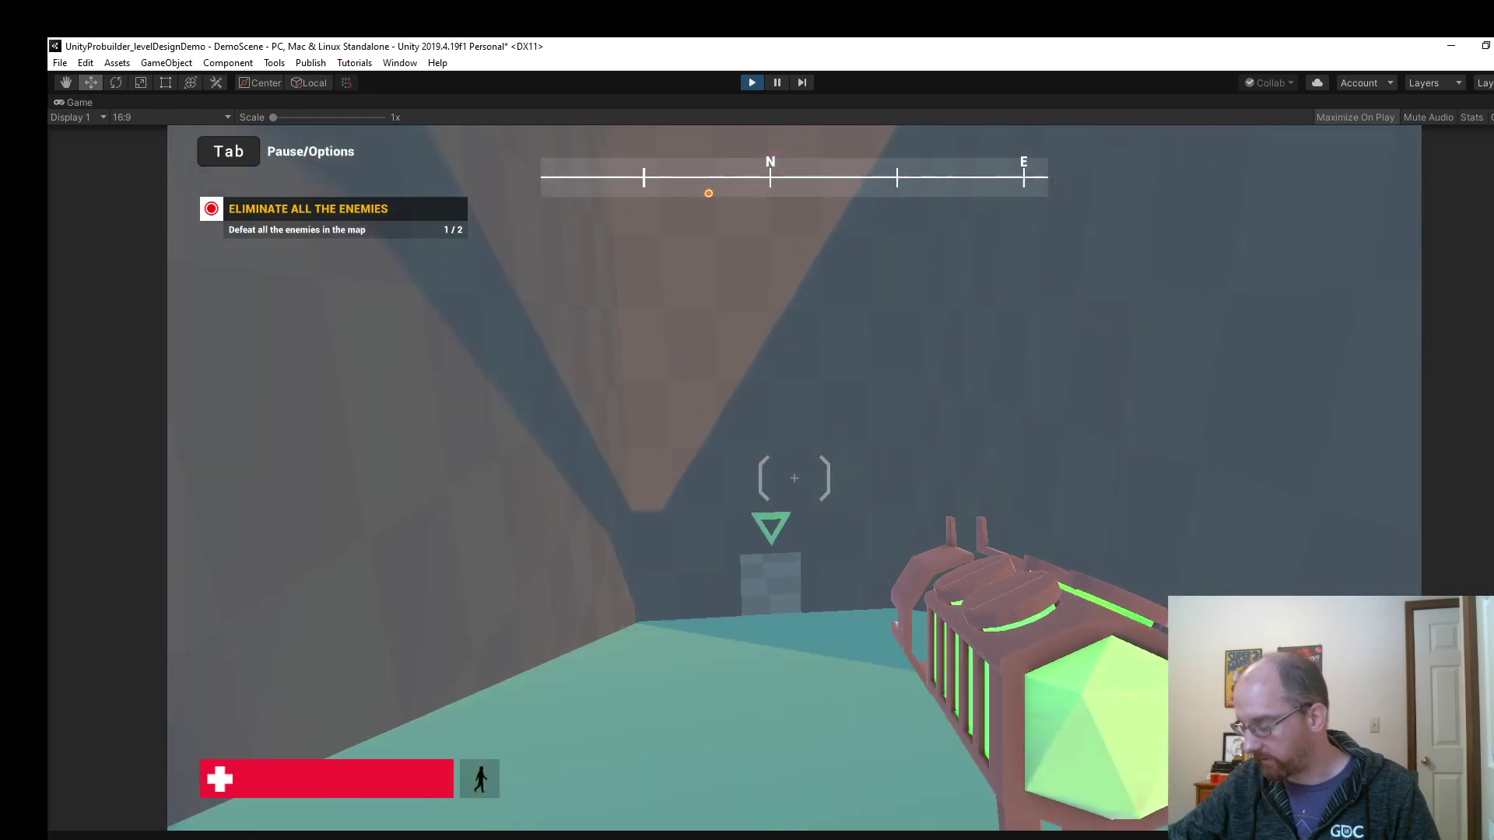
key("w")
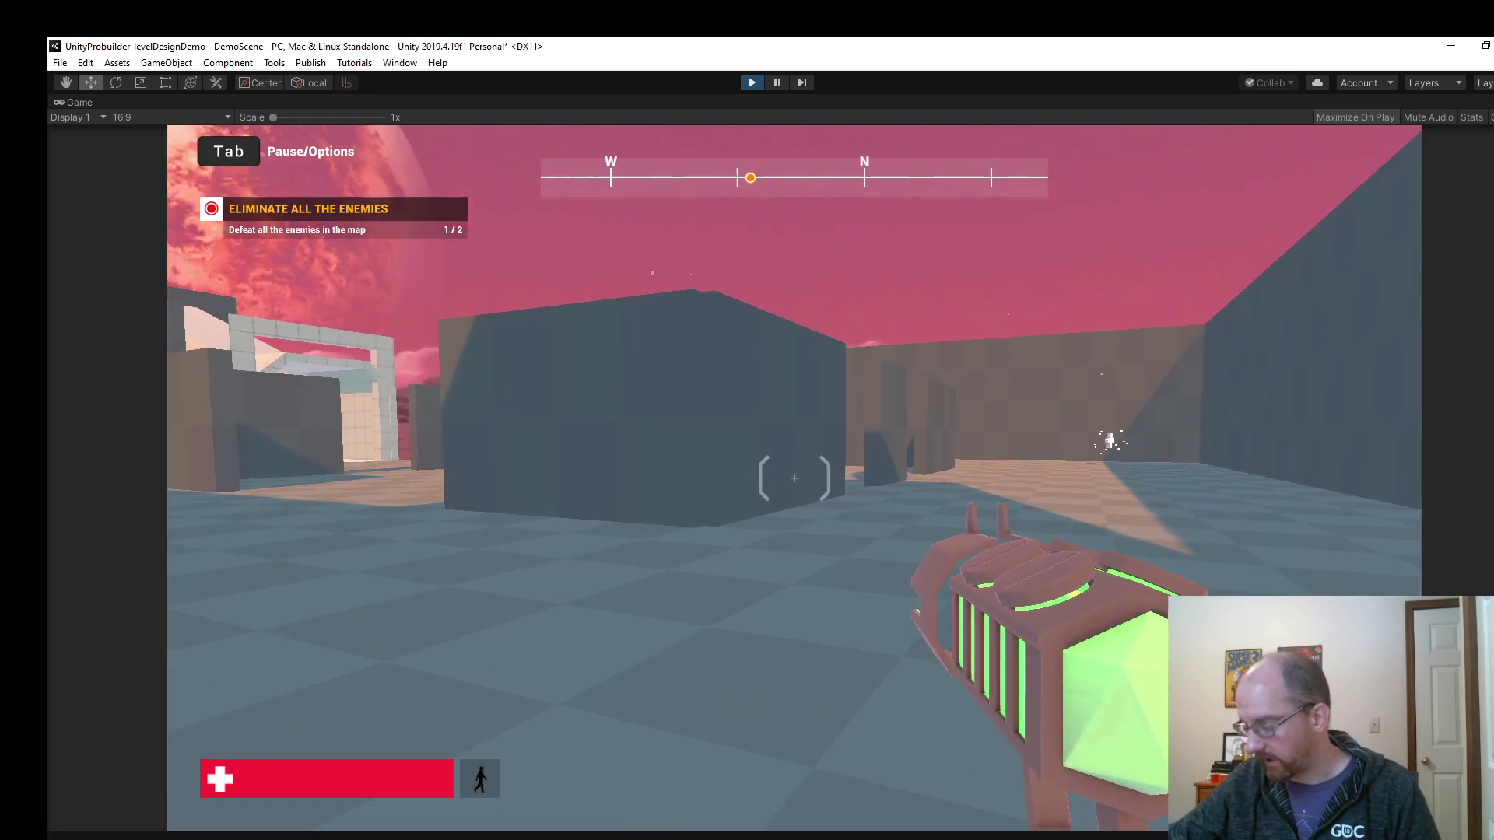
key("w")
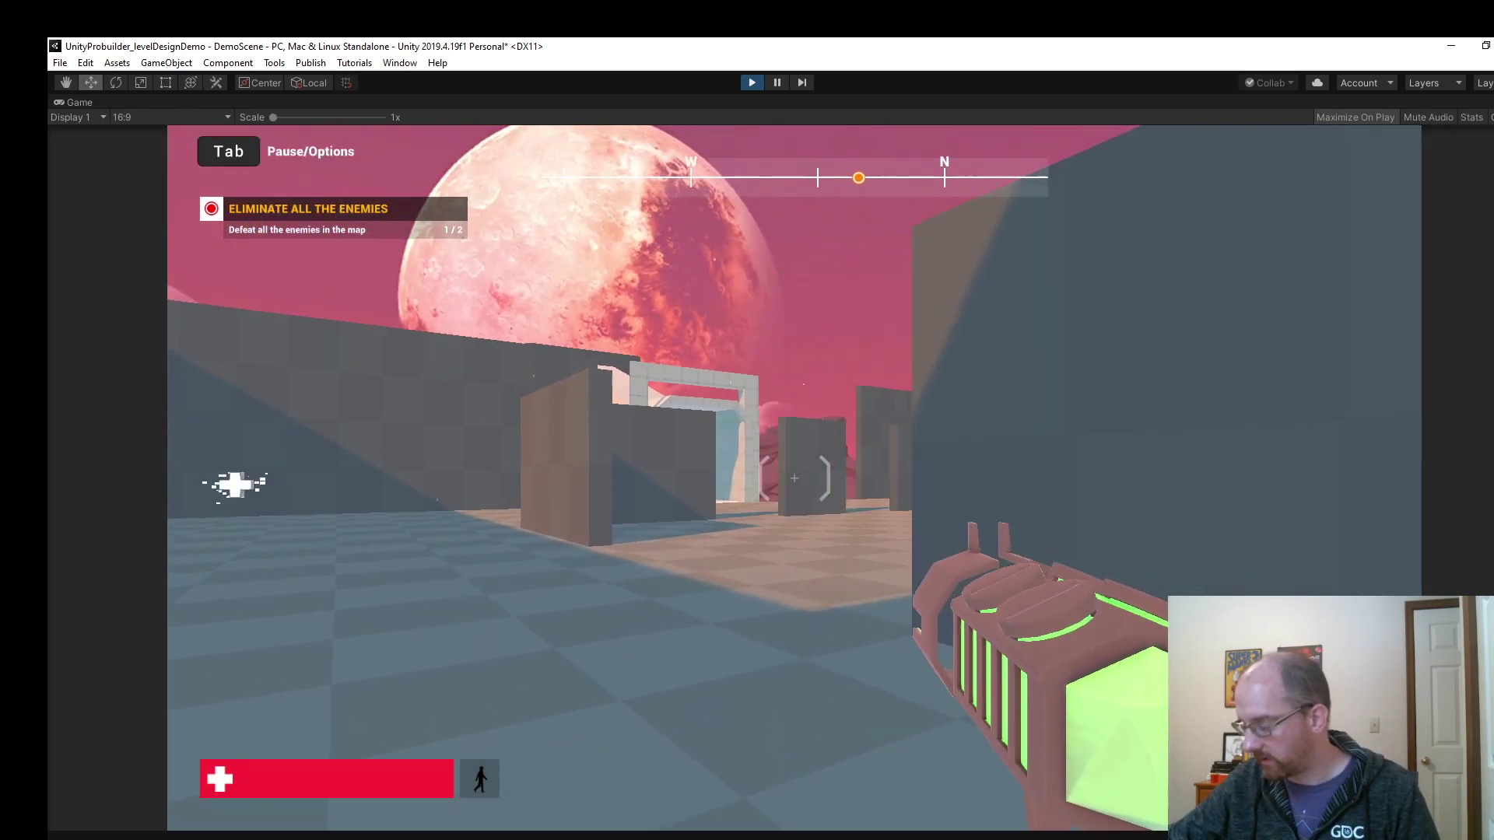
key("d")
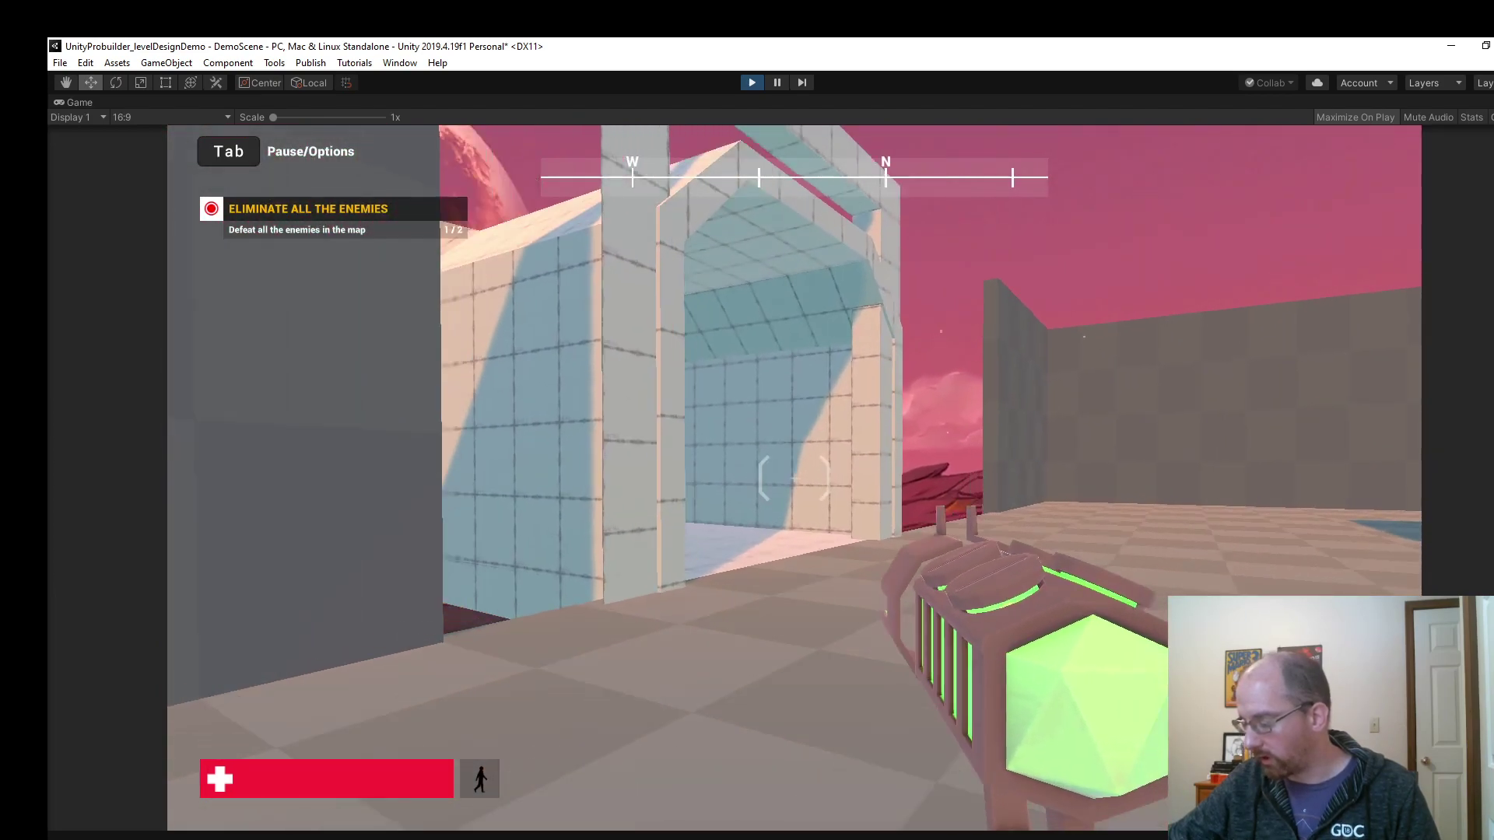
key("w")
key("w")
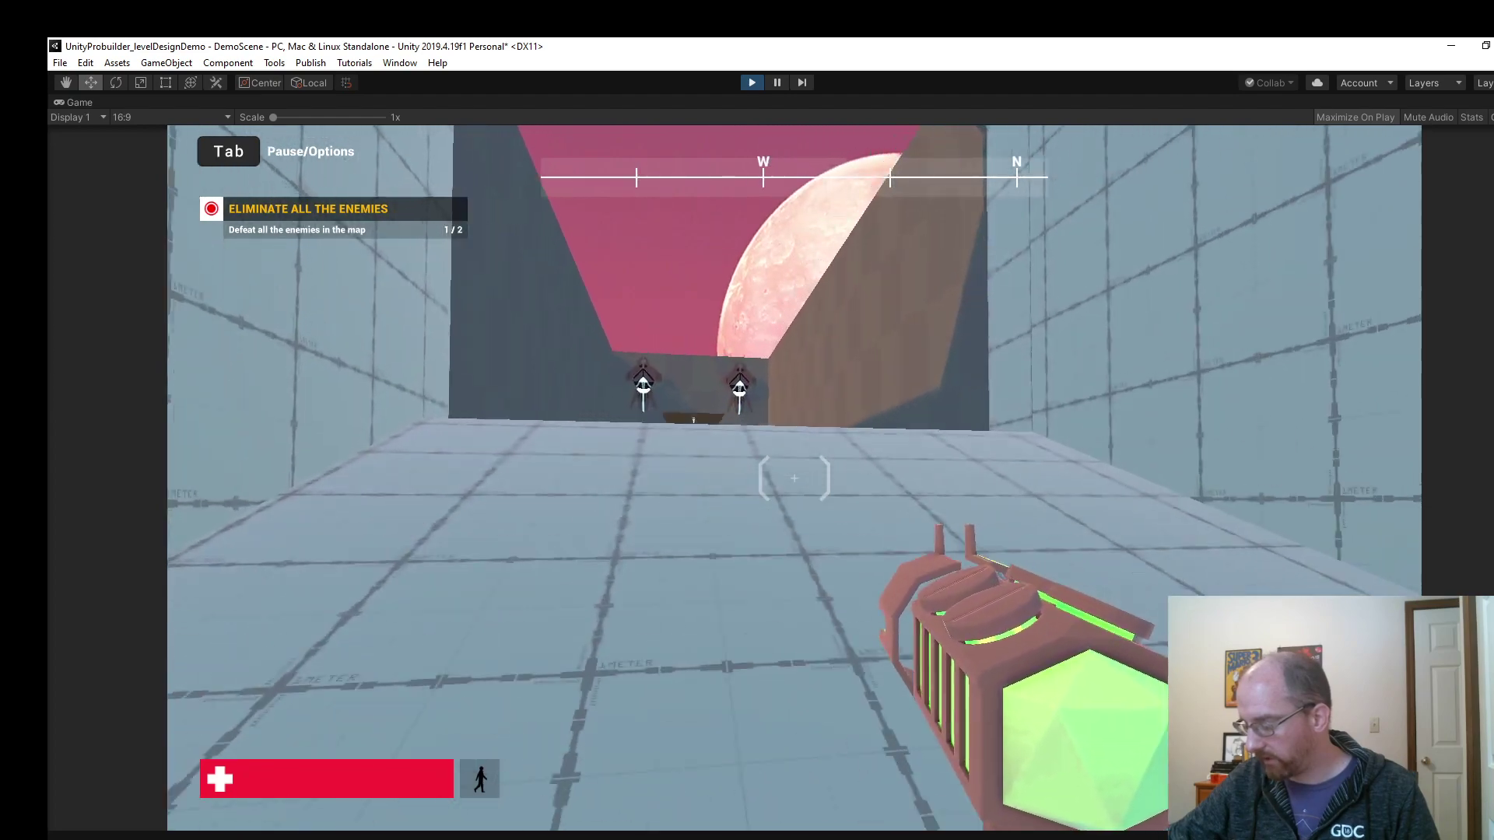
key("w")
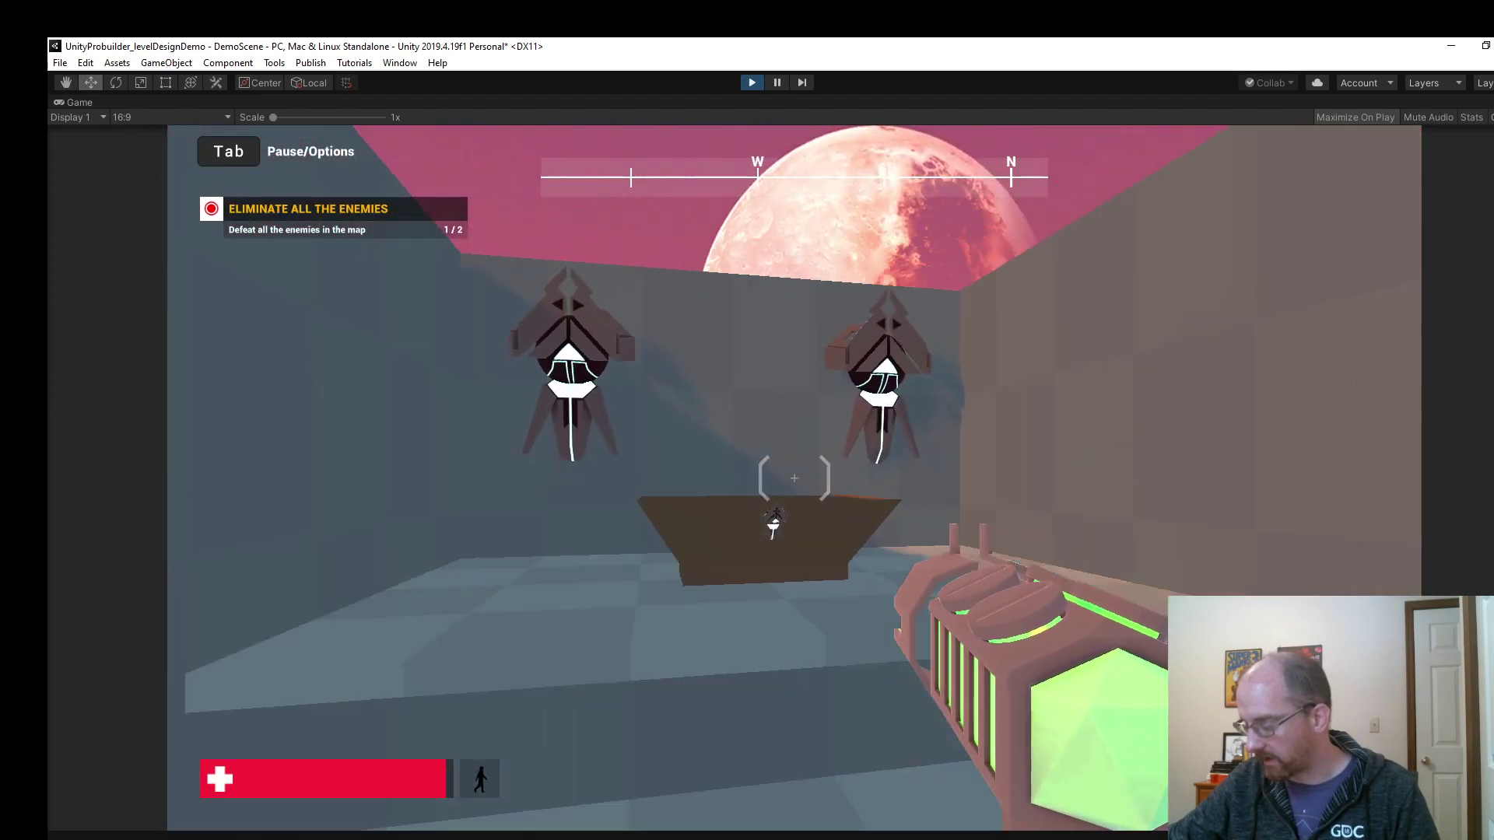
key("w")
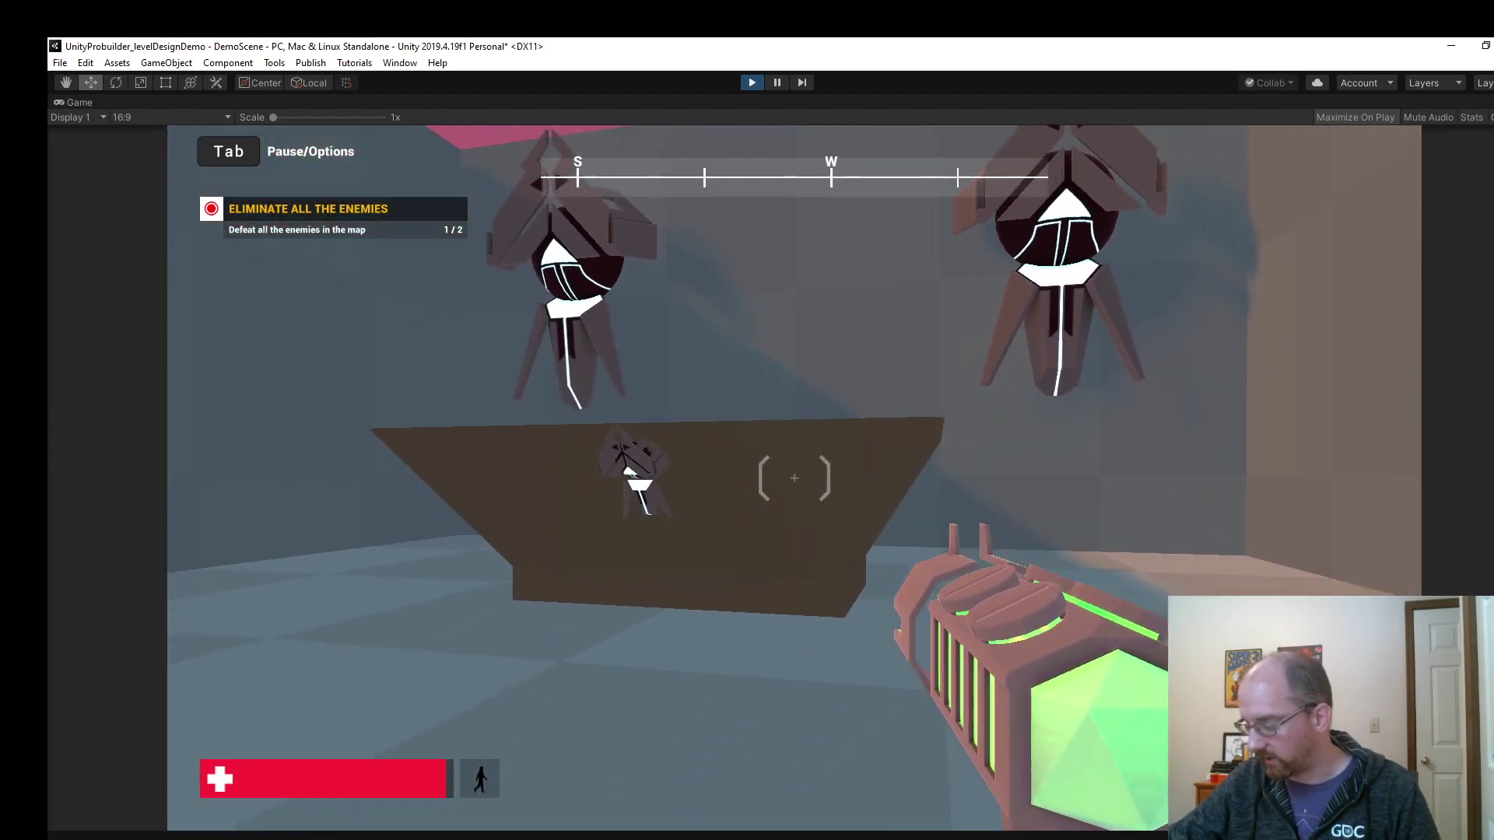
key("s")
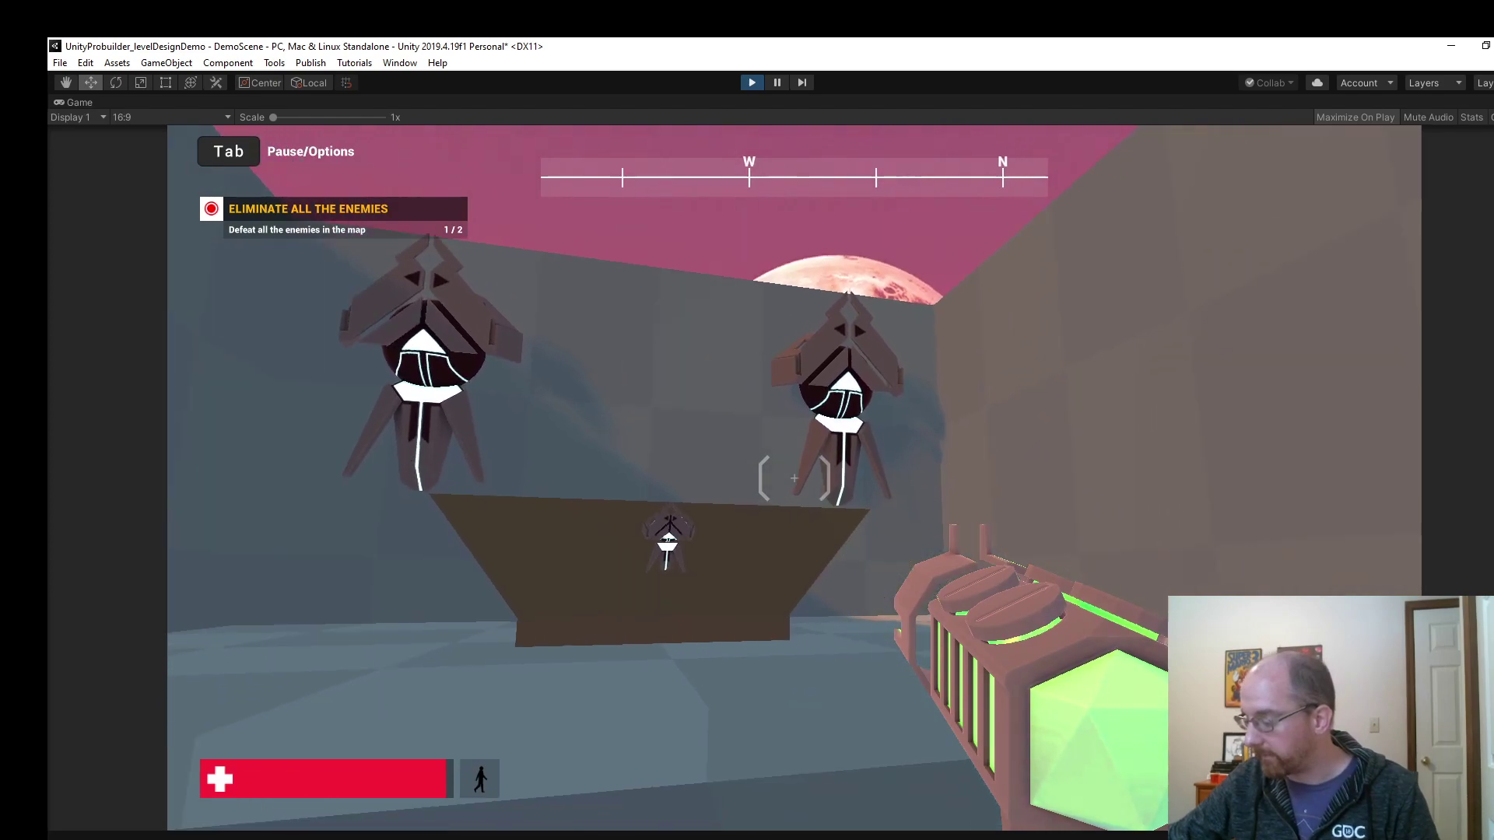
Return through the tunnel, shoot the remaining enemy on the lower platform and stop the play test.
key("w")
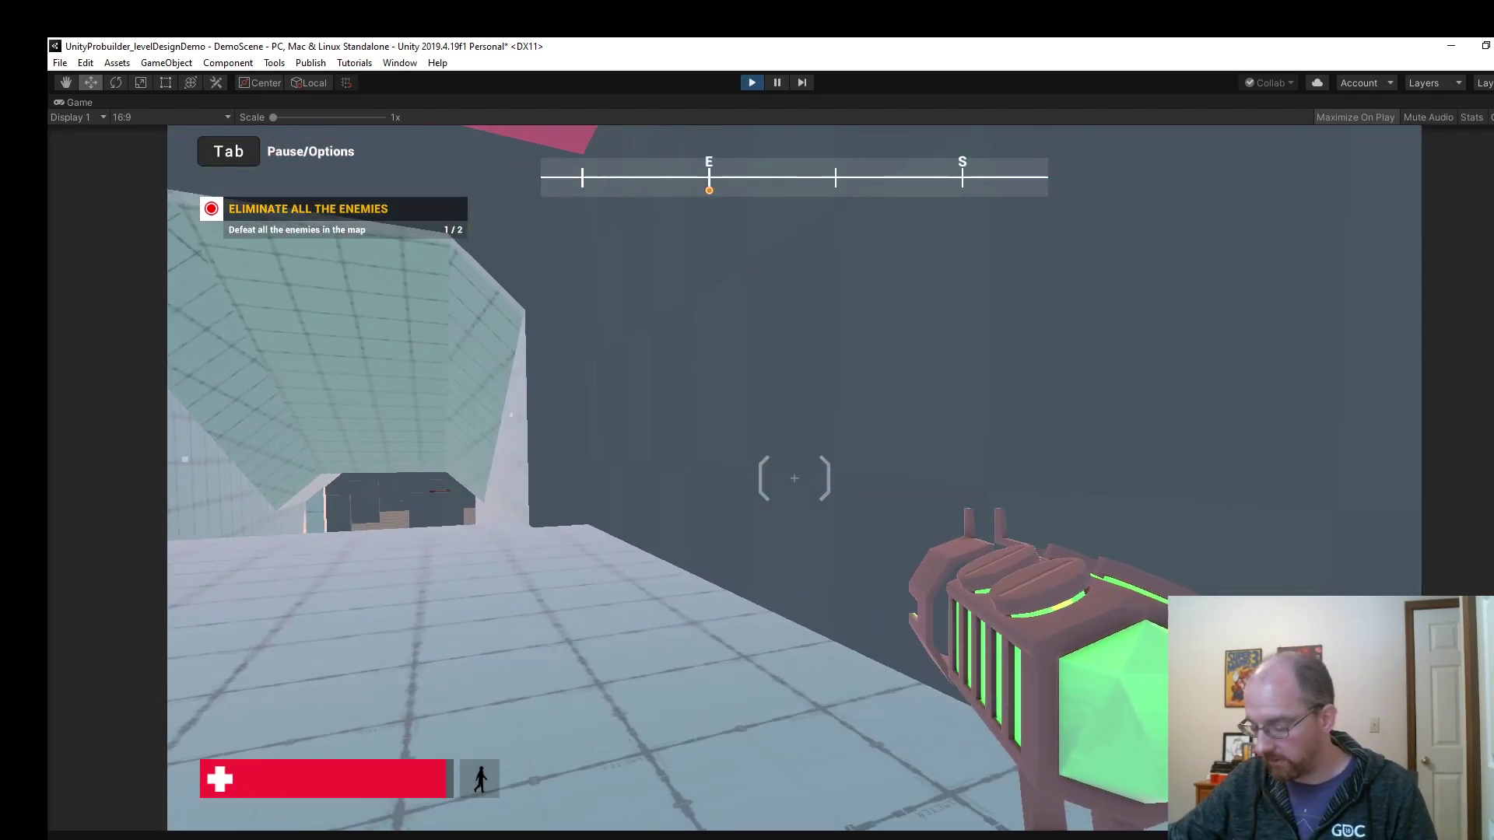
key("w")
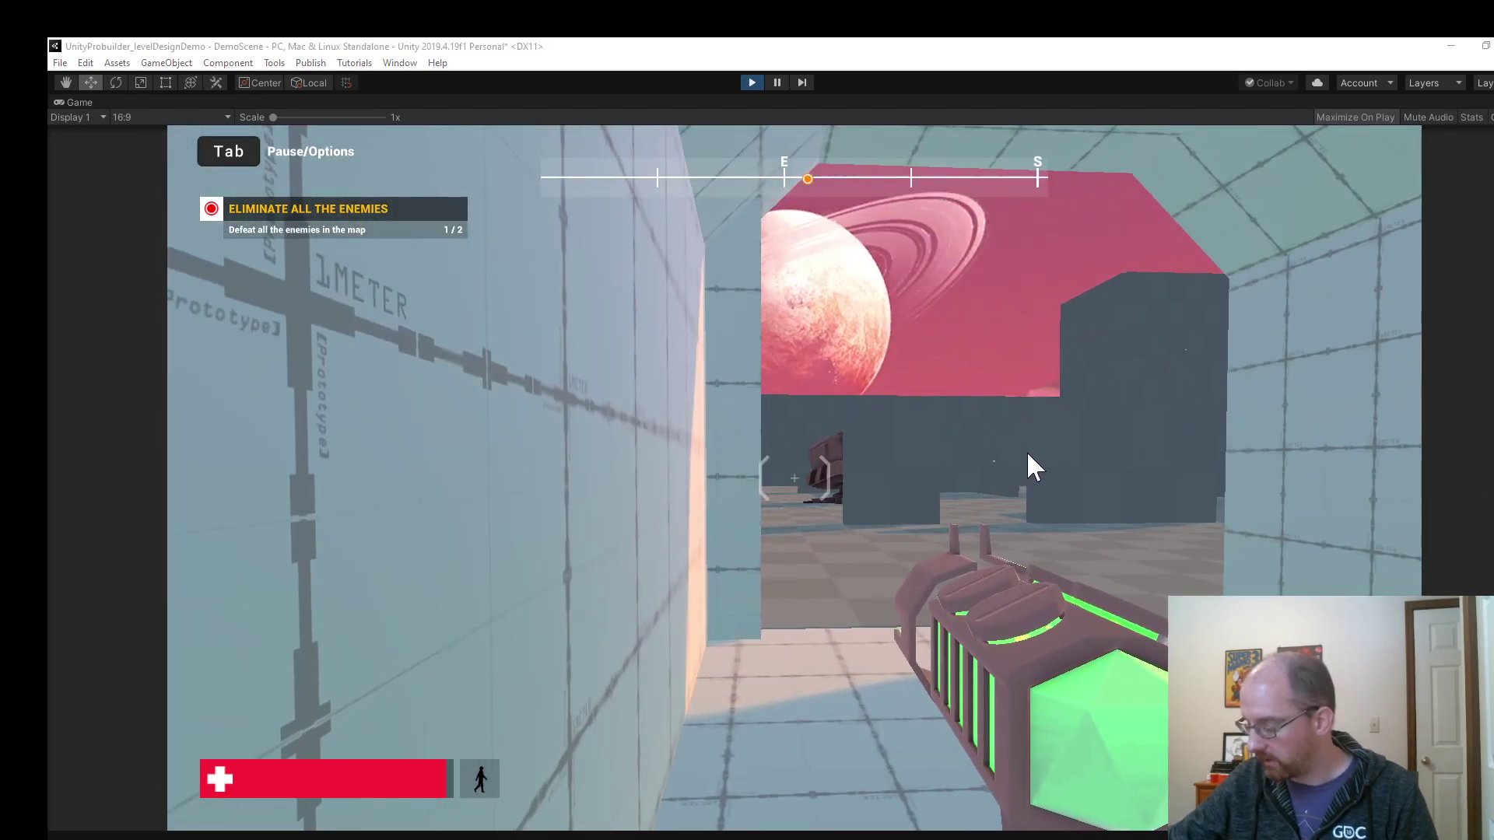
left_click(794, 477)
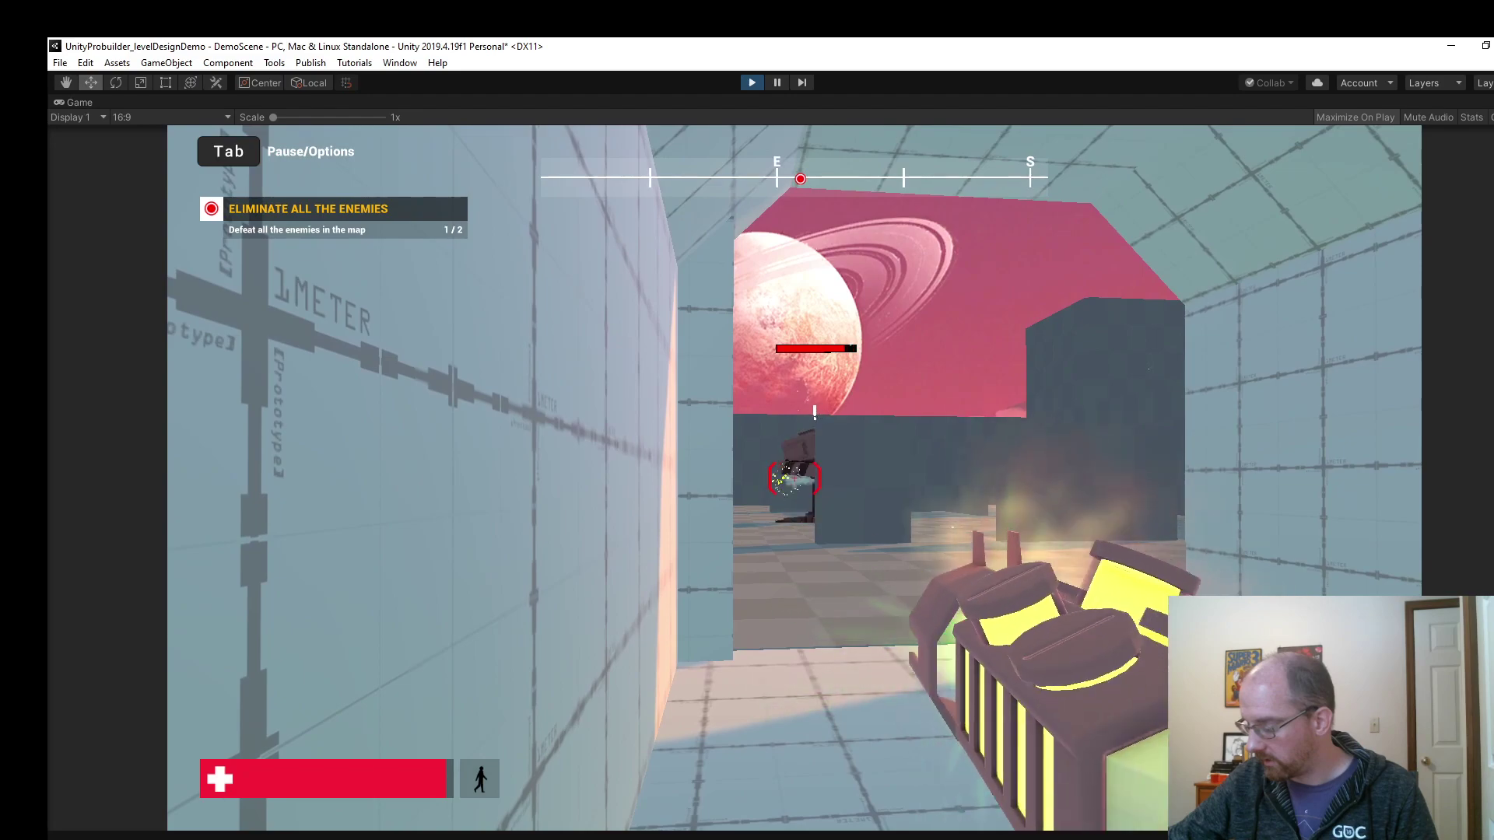
key("s")
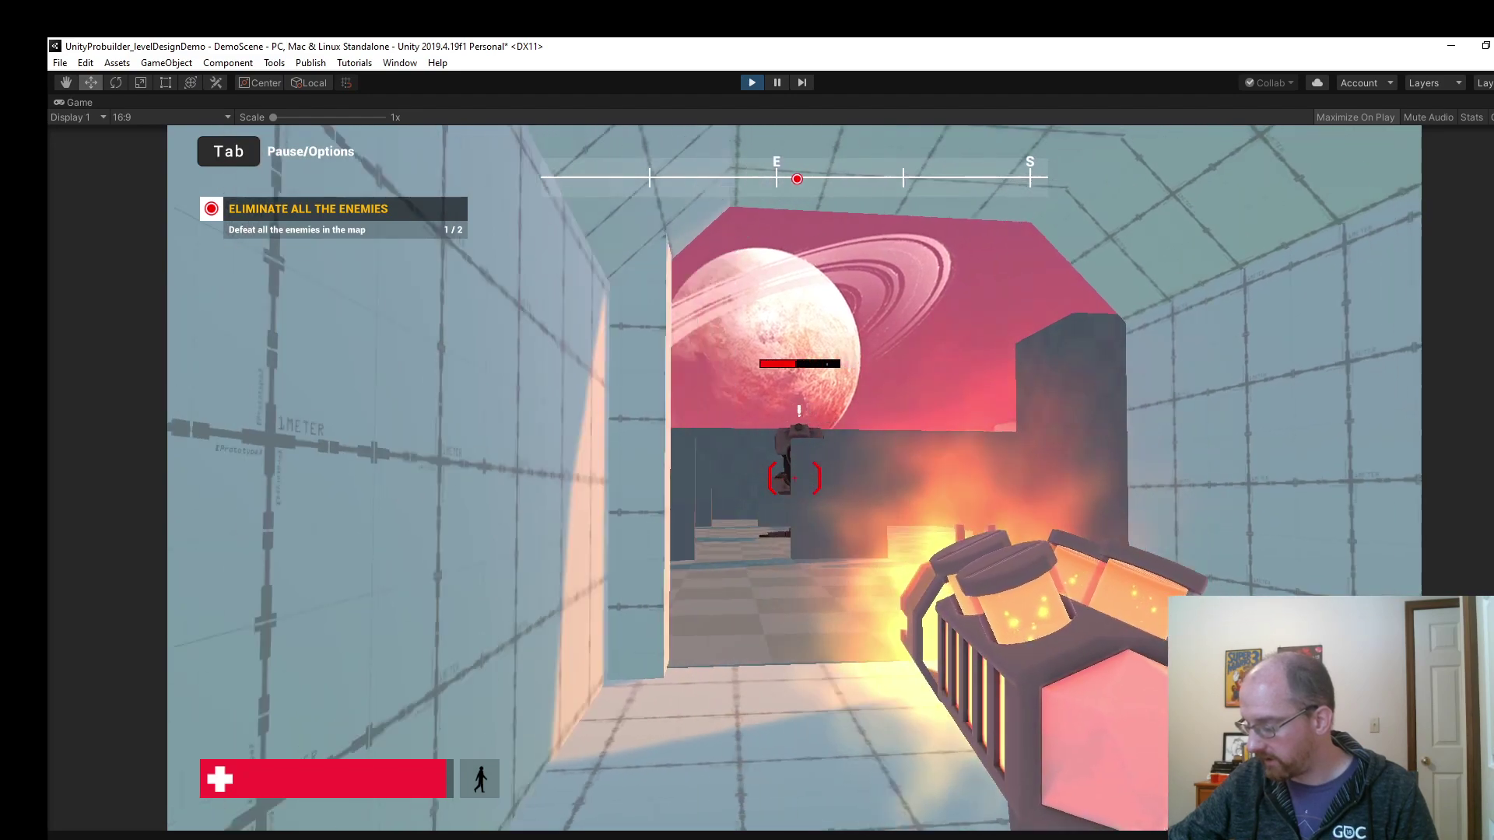
key("a")
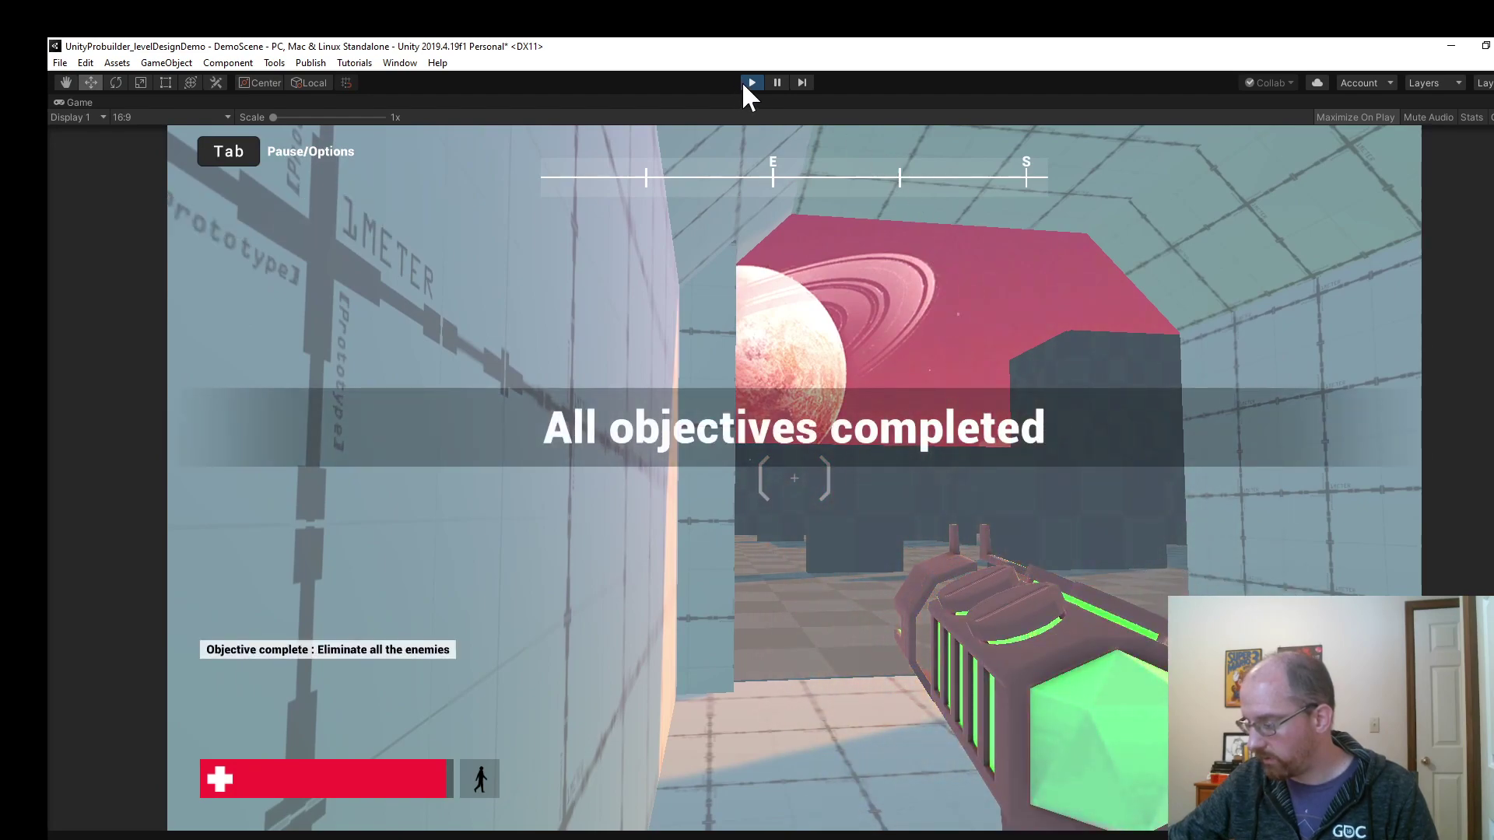
left_click(748, 83)
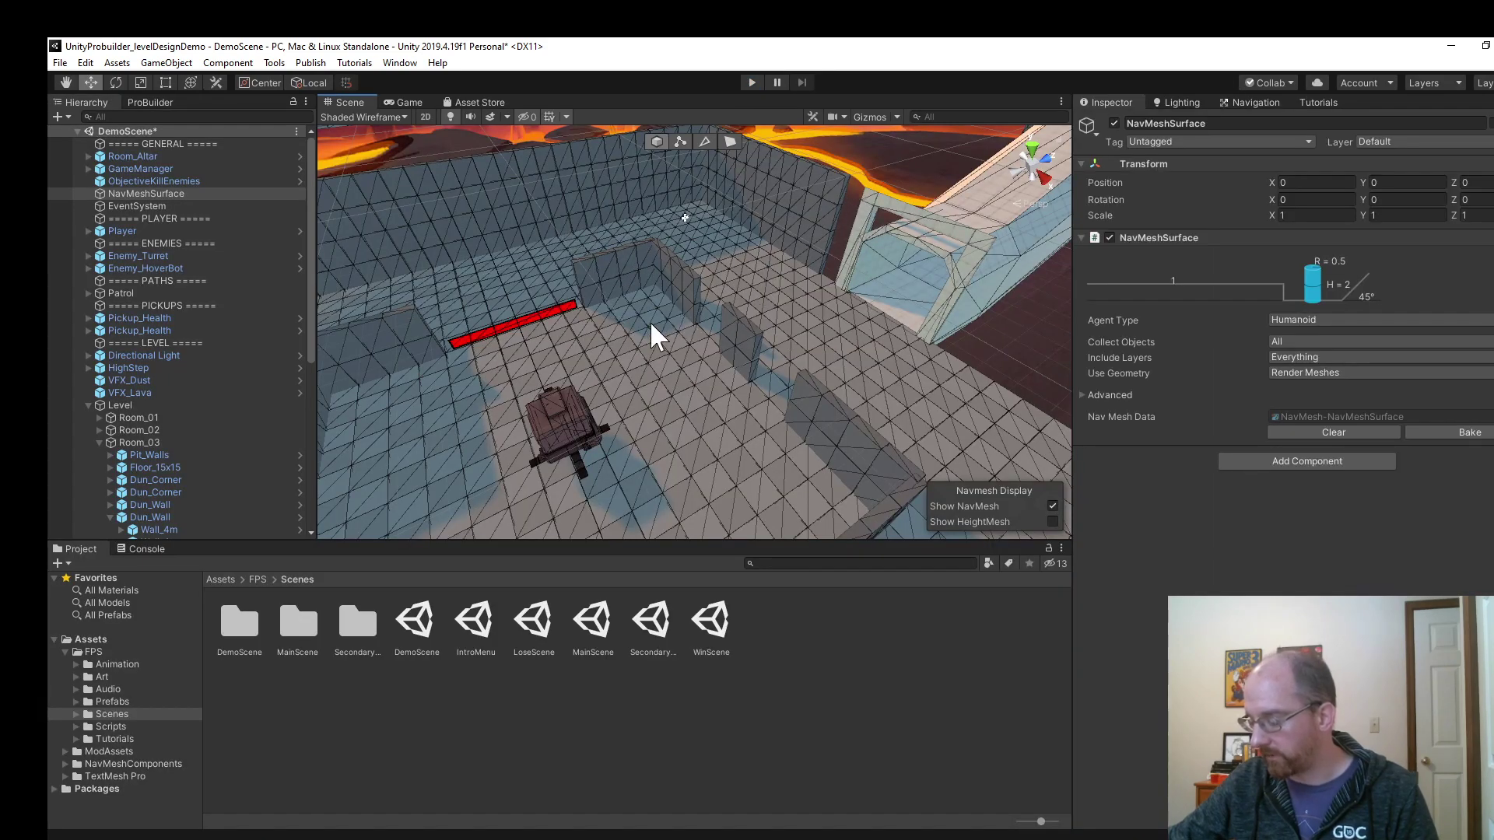
Move the Door away from the tunnel's opening to X 63.66, Z 33.61 on the lower platform.
right_click_drag(652, 325, 935, 306)
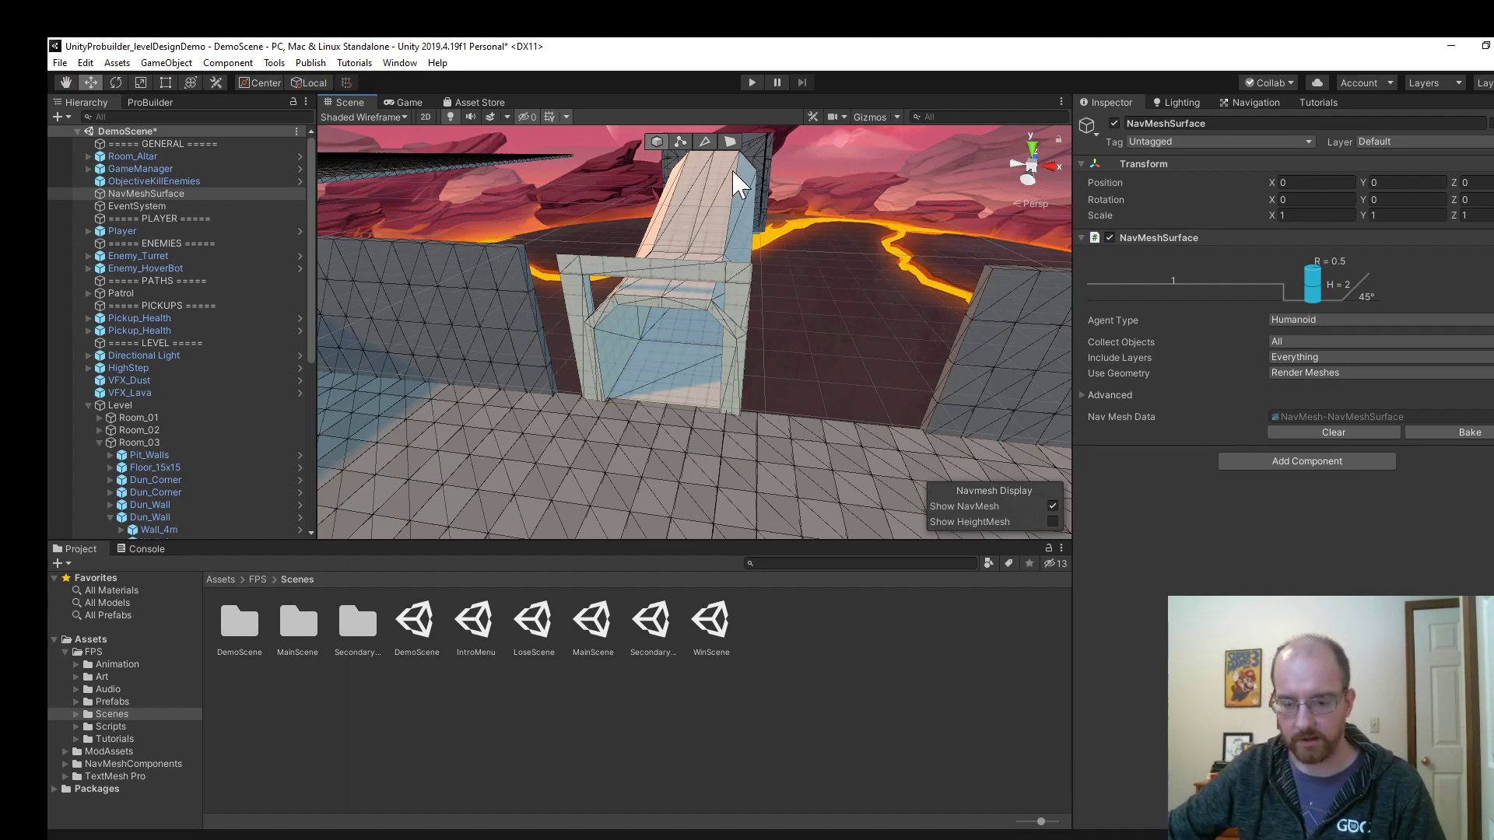
left_click(653, 280)
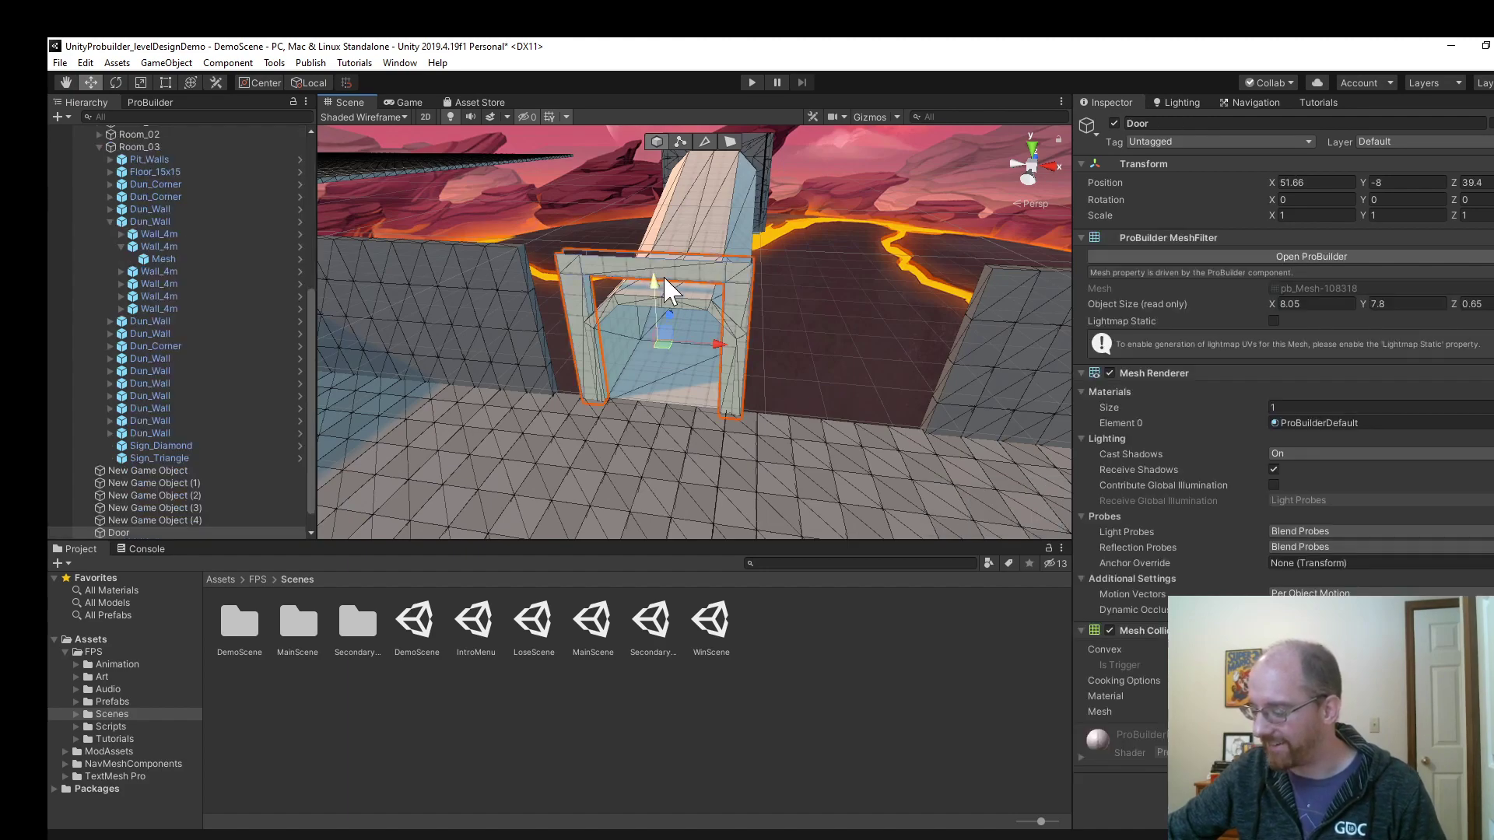
left_click_drag(669, 357, 1061, 489)
scroll(665, 352, "up", 8)
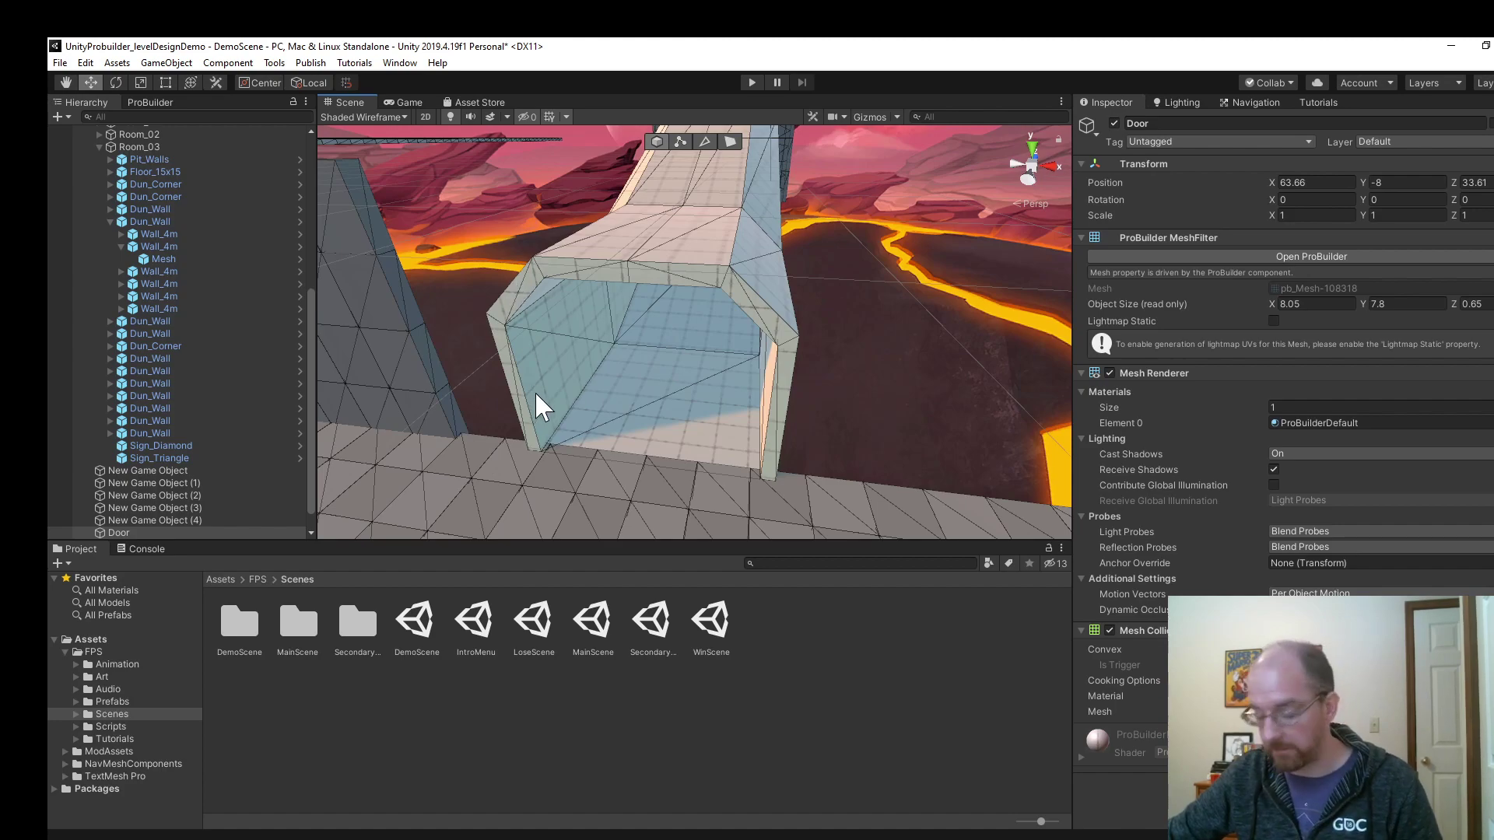
Start a ProBuilder poly shape at the base of the wall beside the tunnel and trace its points around the tunnel mouth's outer edge.
left_click_drag(538, 385, 536, 322, "alt")
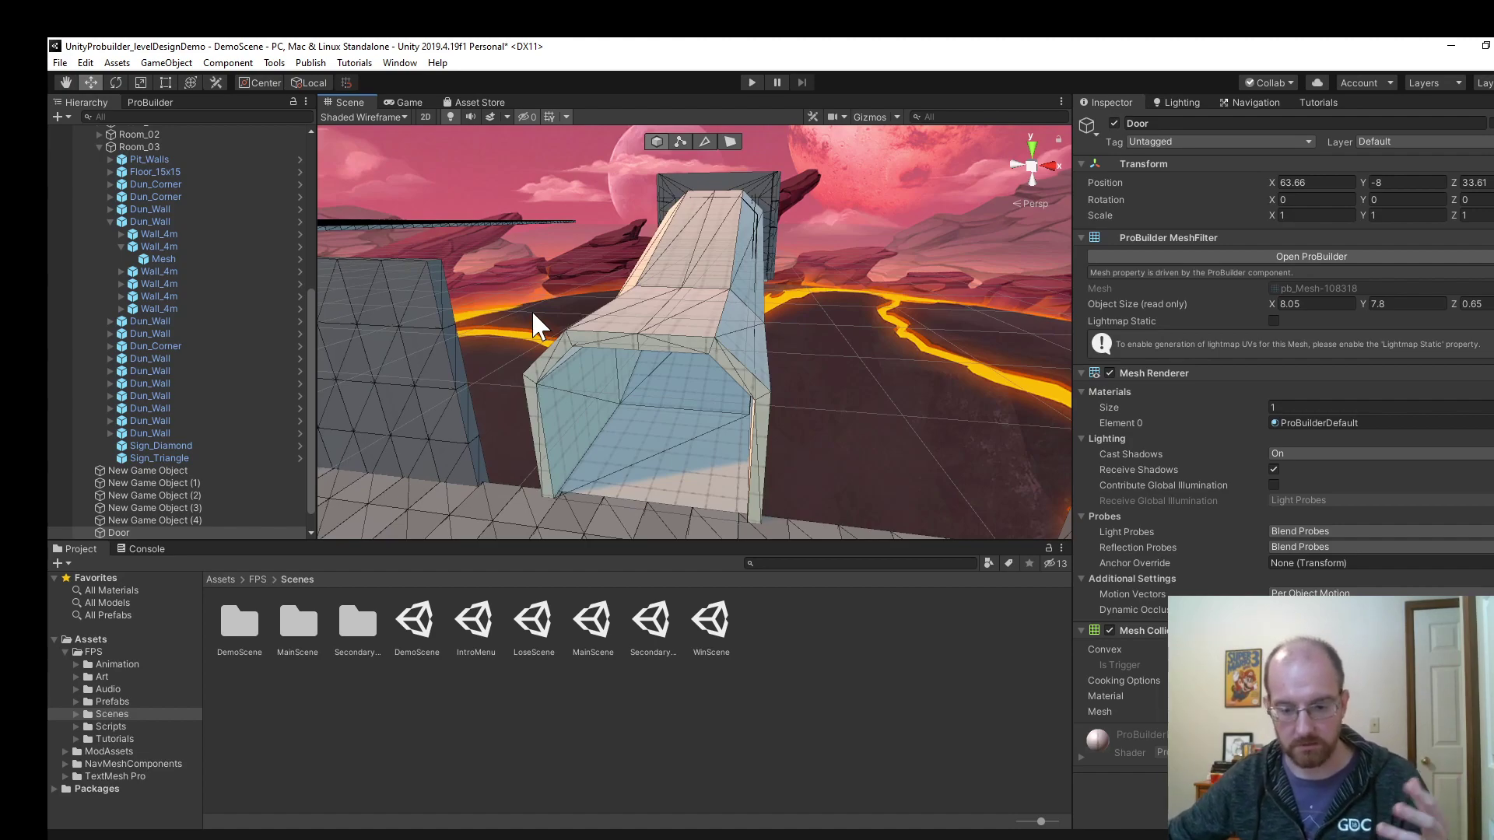
left_click_drag(704, 307, 831, 303, "alt")
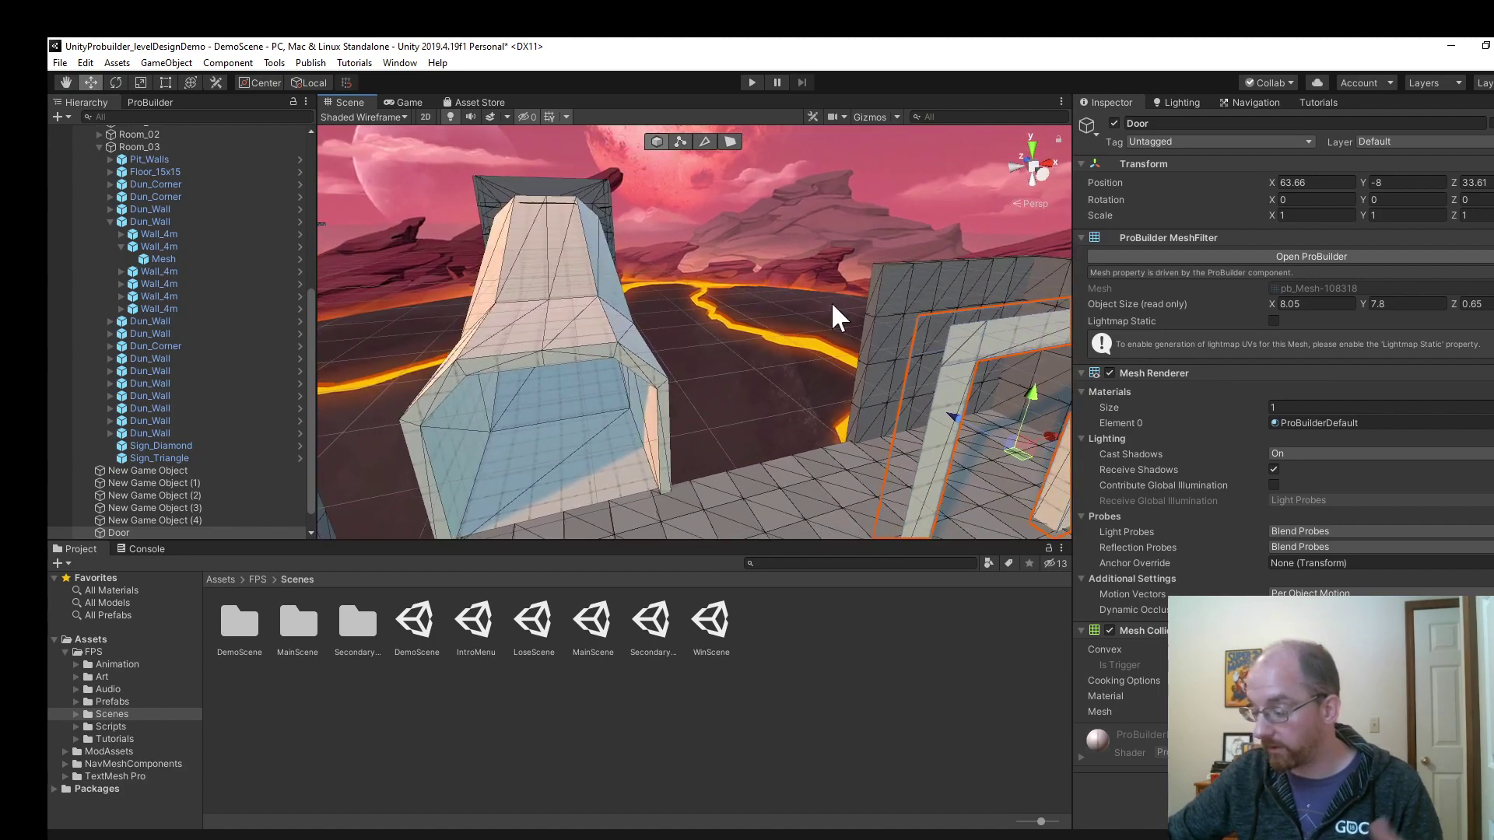
left_click_drag(707, 366, 529, 369, "alt")
left_click(150, 102)
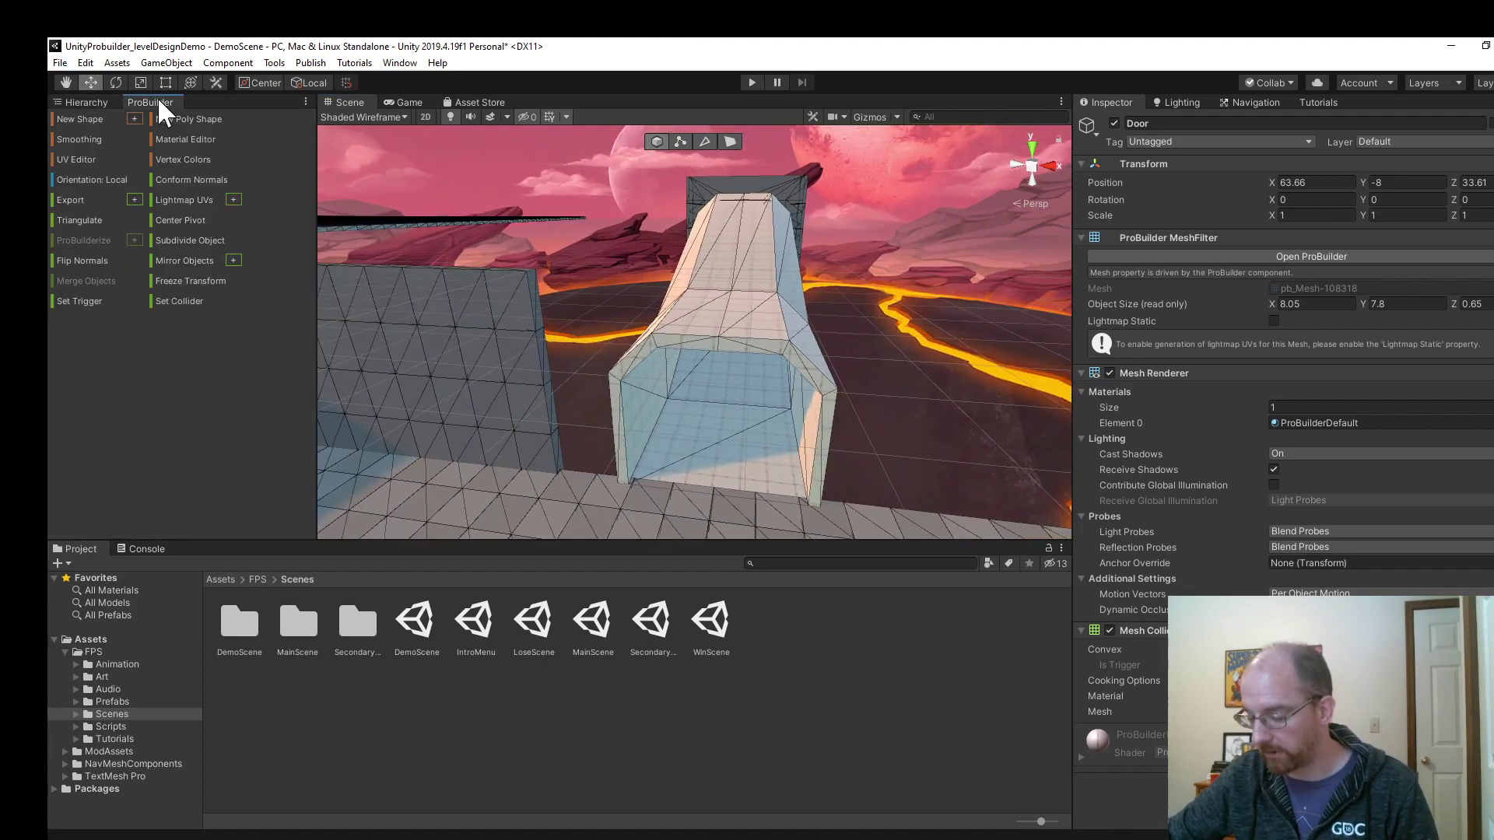
right_click_drag(756, 350, 437, 181)
left_click(169, 116)
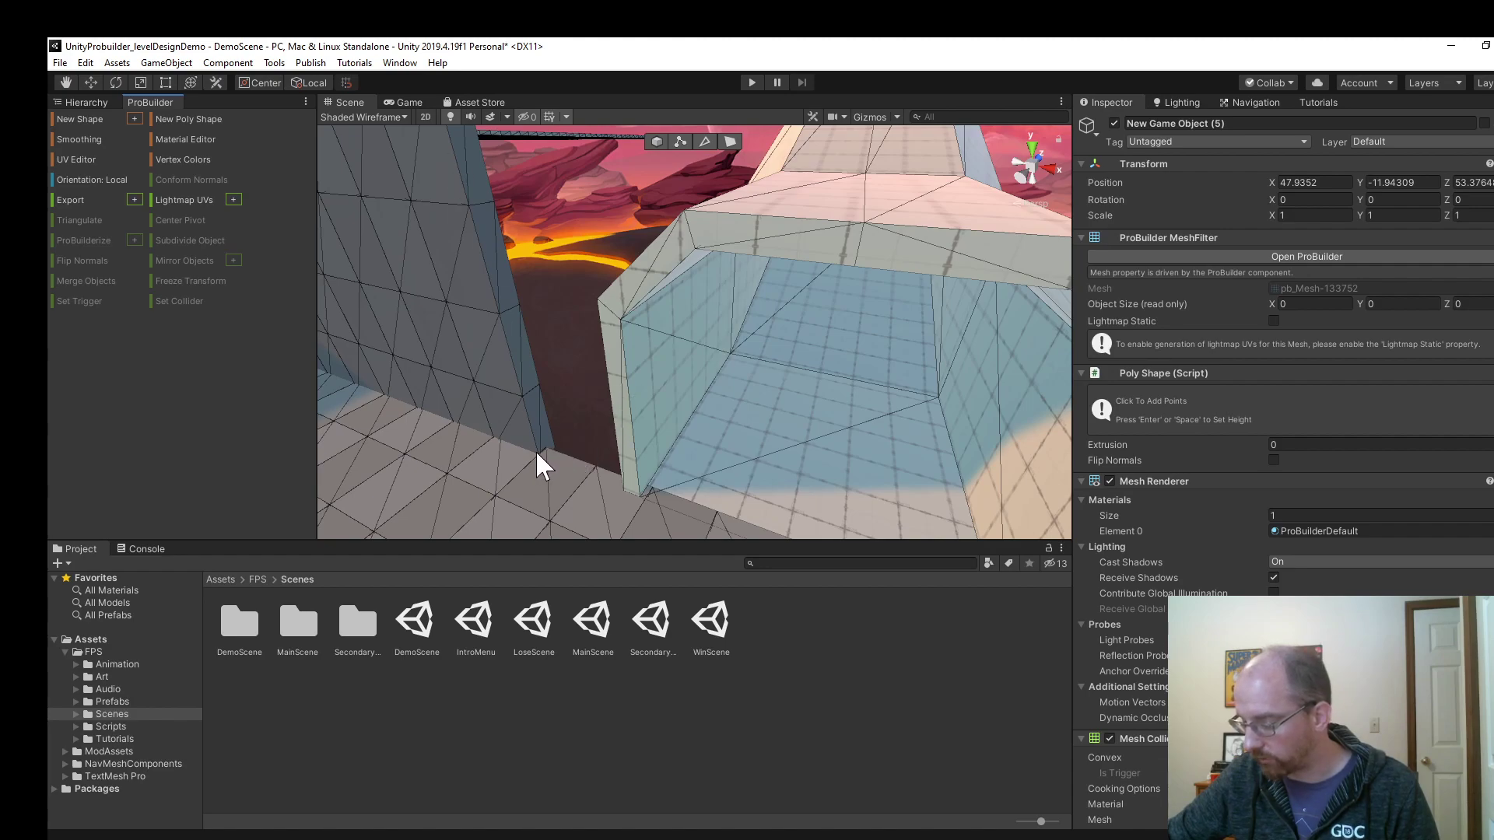
right_click_drag(580, 472, 603, 469)
left_click(663, 495)
right_click_drag(706, 434, 776, 428)
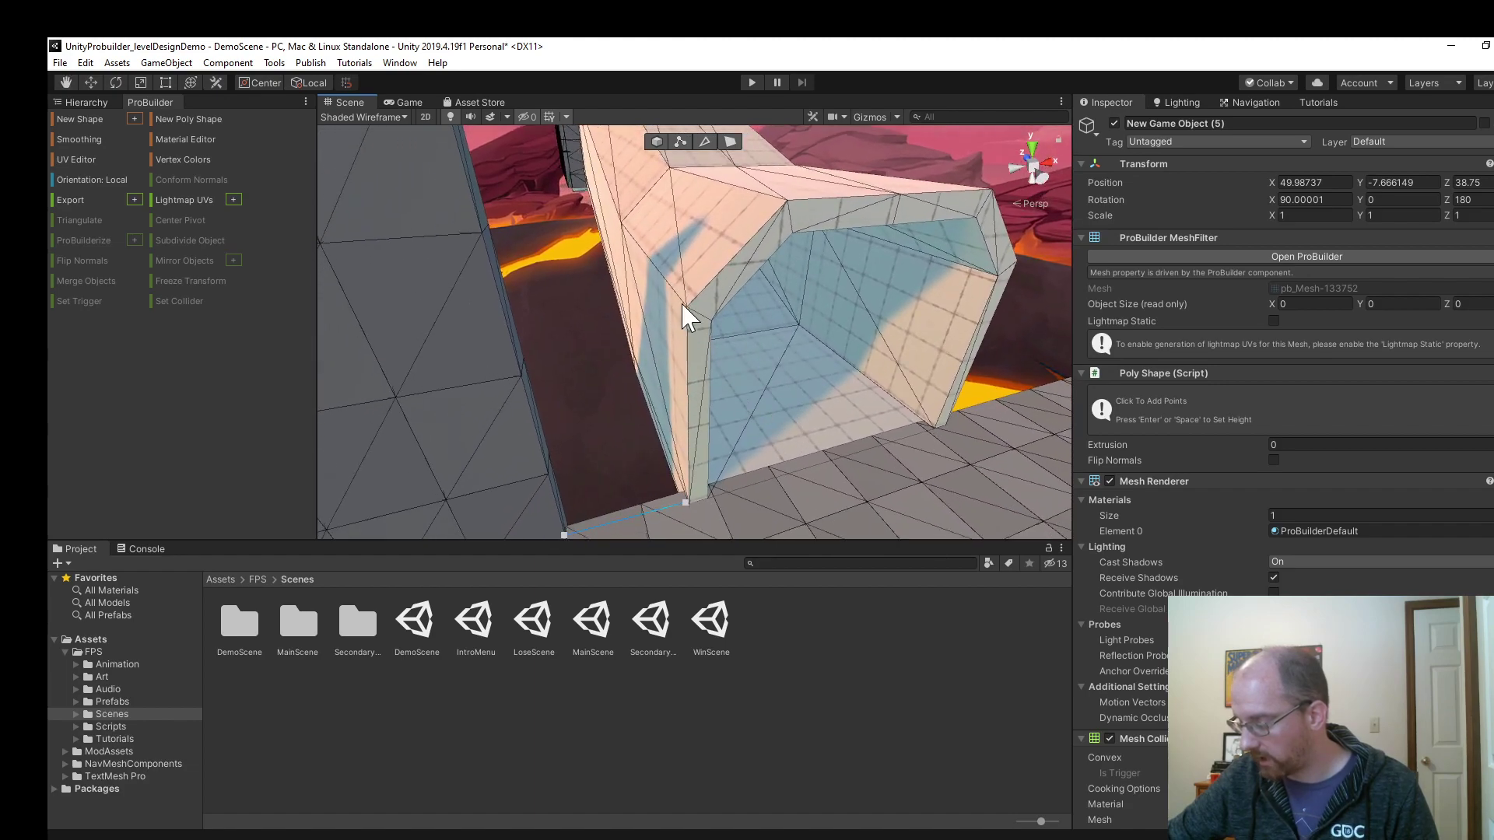
right_click_drag(688, 307, 459, 336)
right_click_drag(628, 256, 774, 320)
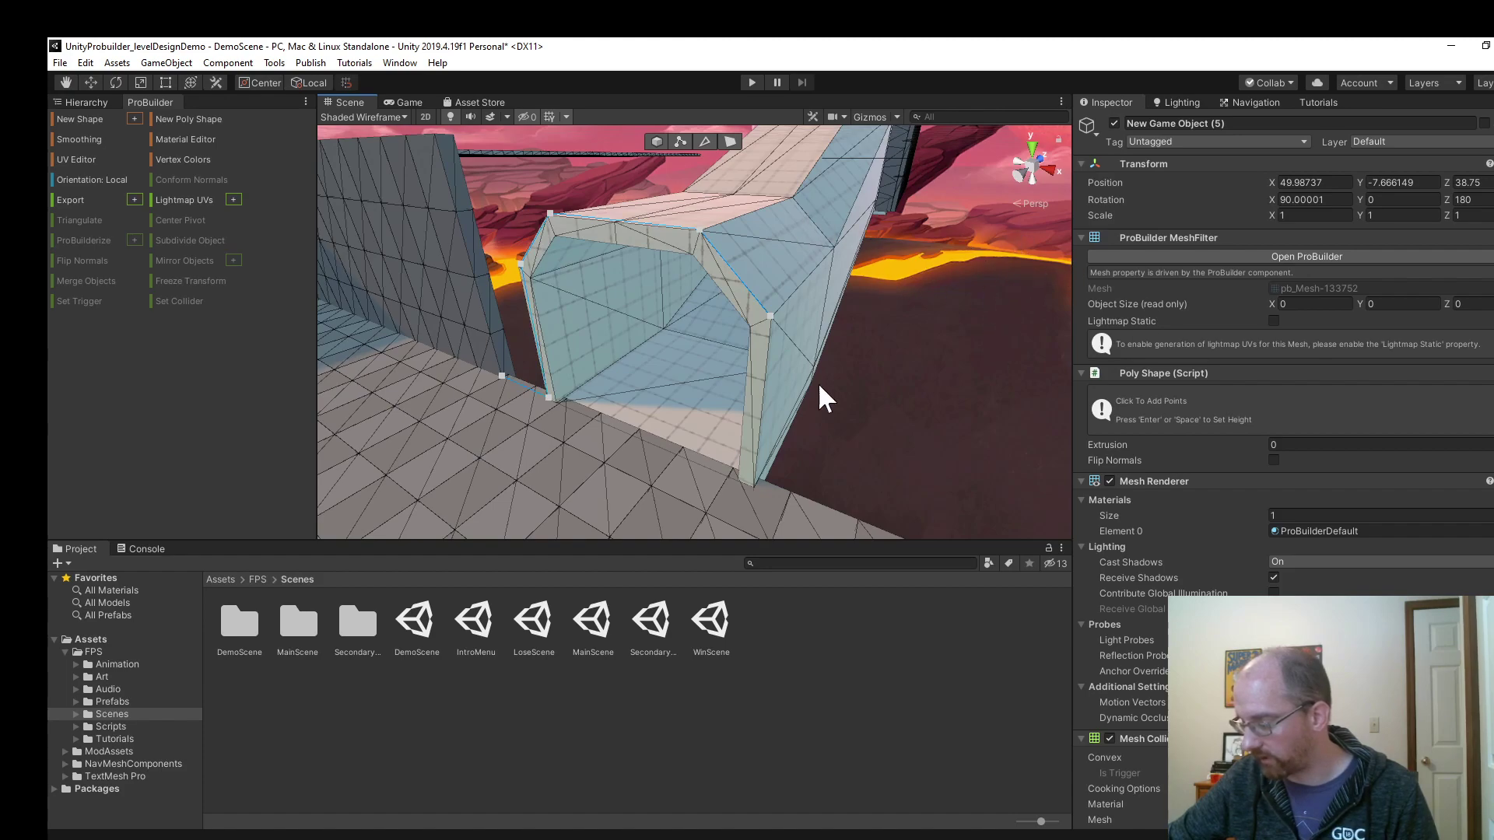
Continue the outline along the opposite wall's base and both walls' top corners, close it at the starting point and extrude it -3.606865.
right_click_drag(844, 477, 860, 467)
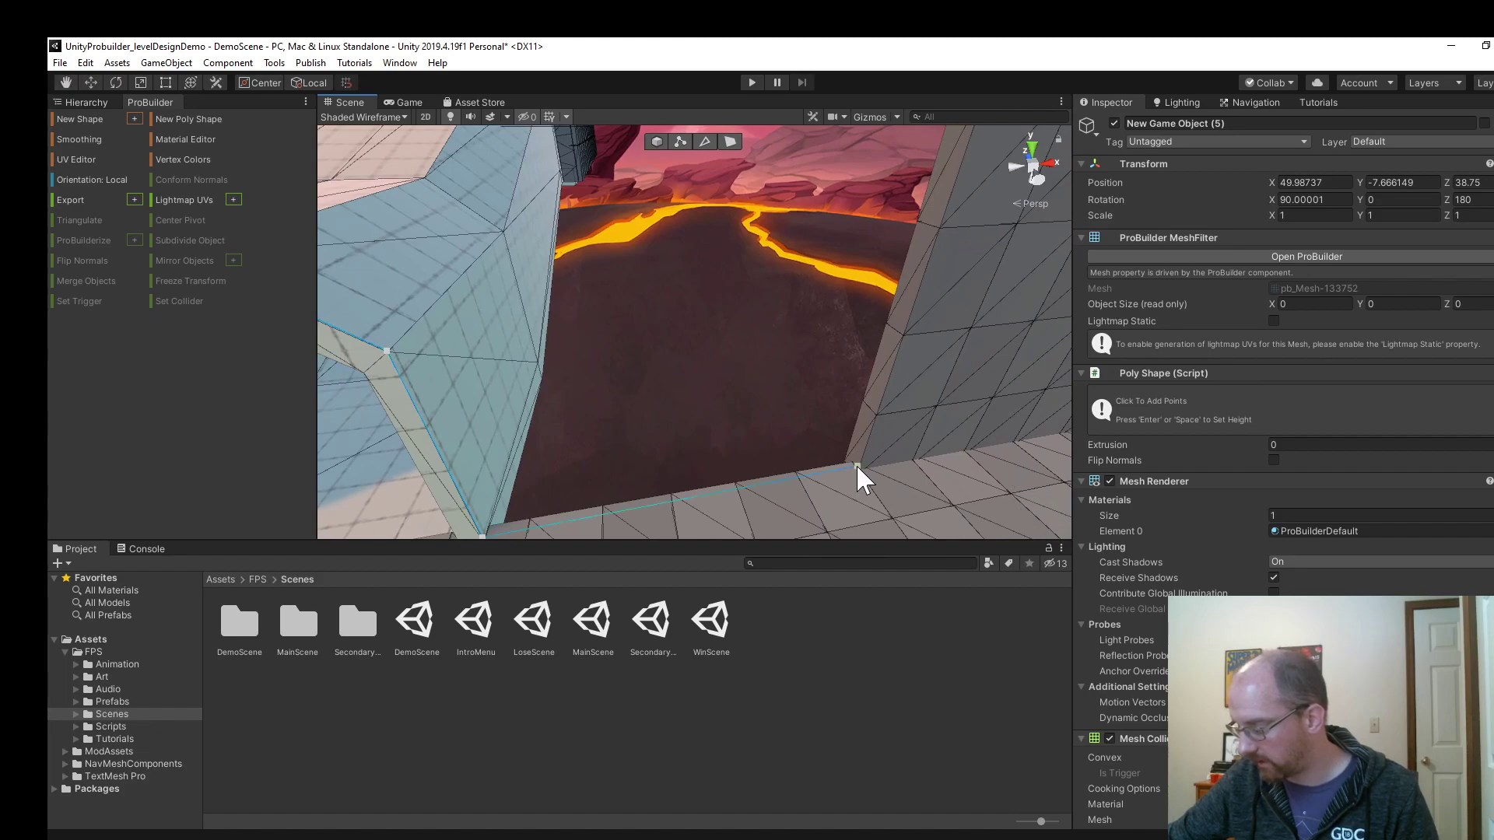
right_click_drag(877, 410, 886, 234)
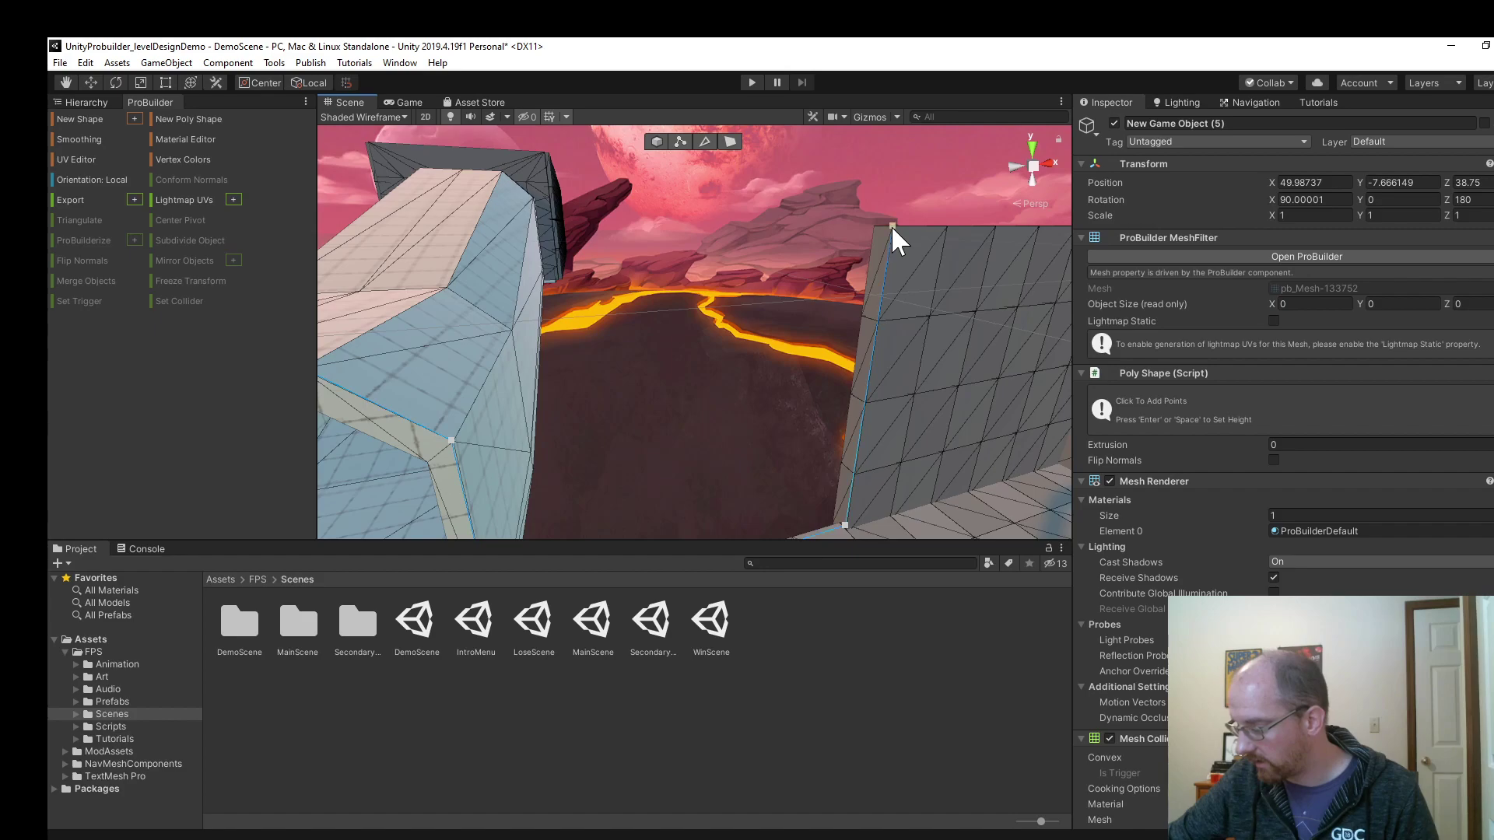
right_click_drag(807, 303, 620, 306)
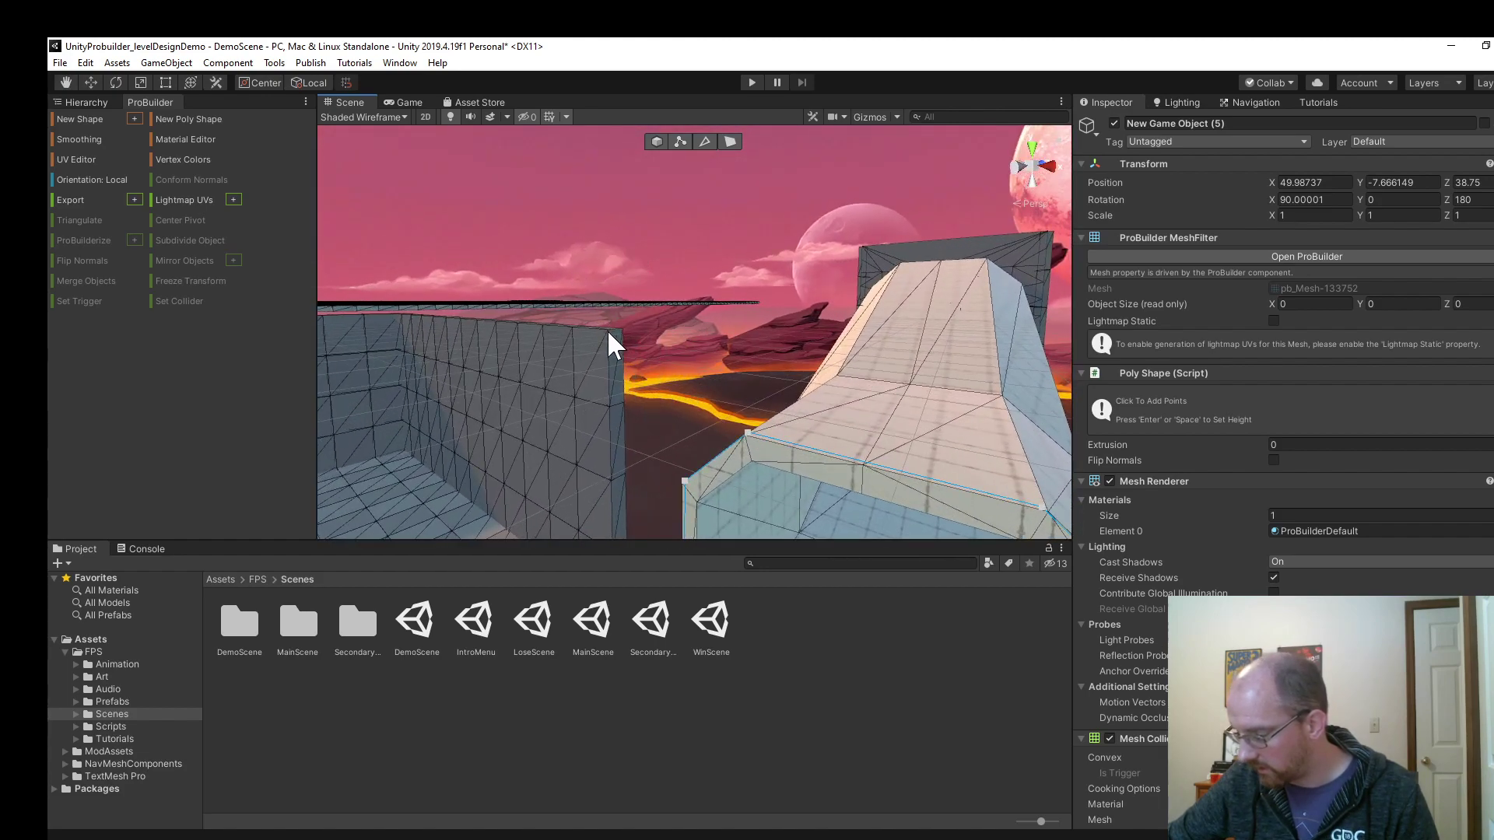
right_click_drag(610, 333, 620, 465)
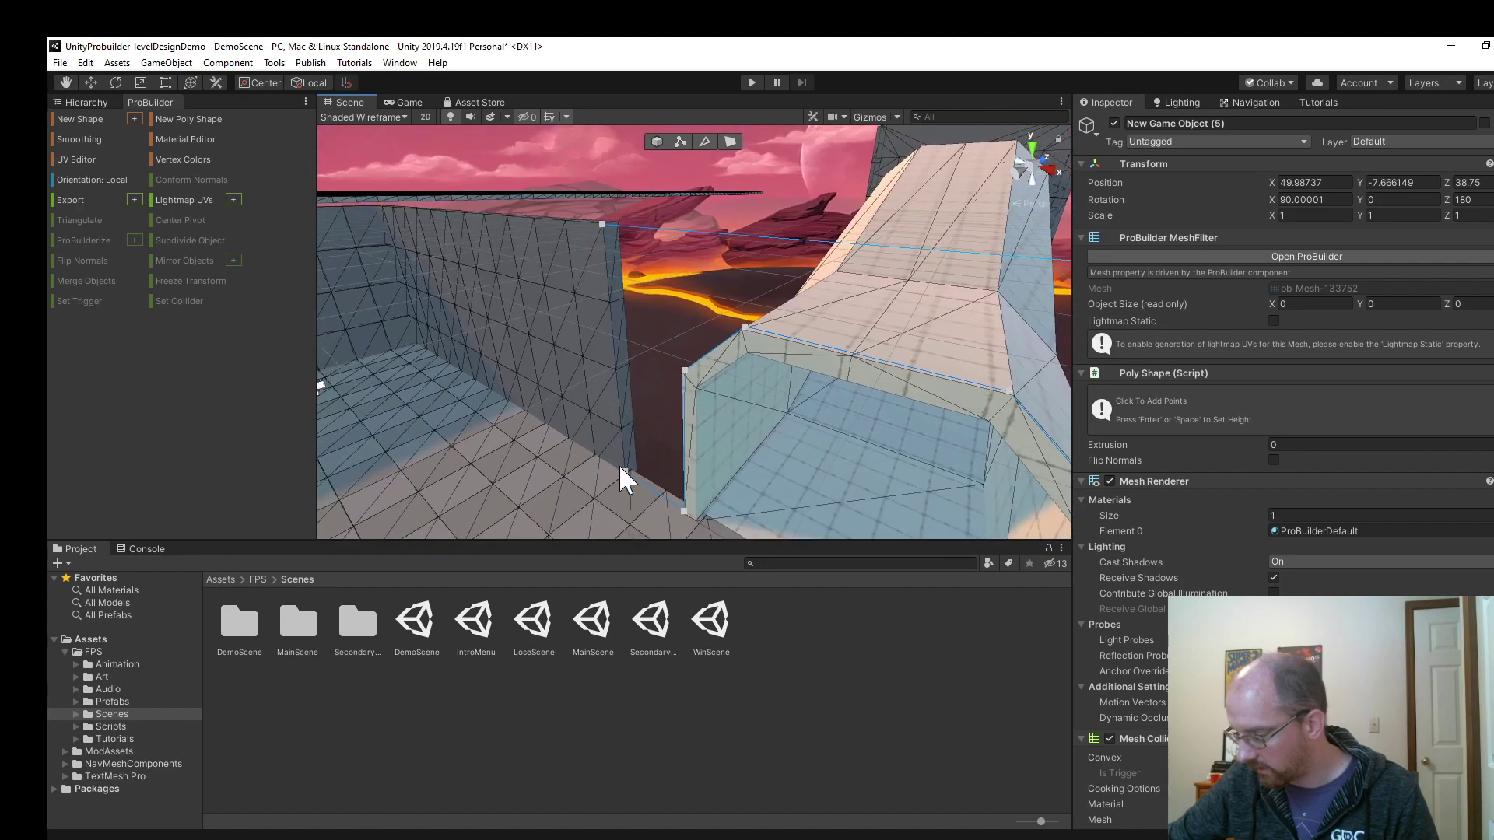
left_click(624, 471)
key("Return")
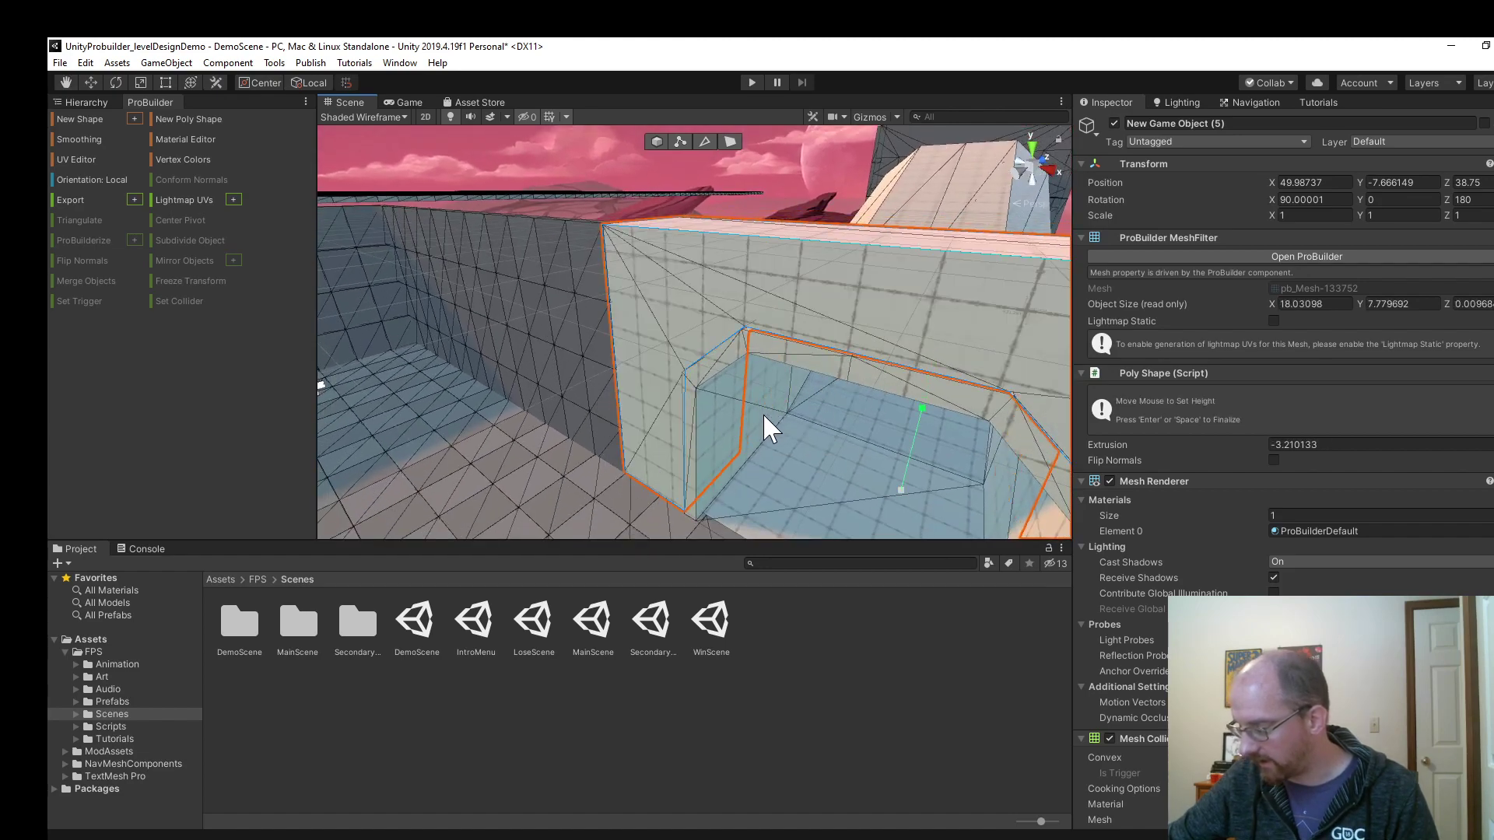
left_click(781, 400)
Draw a five-point poly shape on the platform floor in front of the tunnel mouth and extrude it 6.676128.
scroll(825, 400, "down", 2)
left_click_drag(827, 403, 1089, 413, "alt")
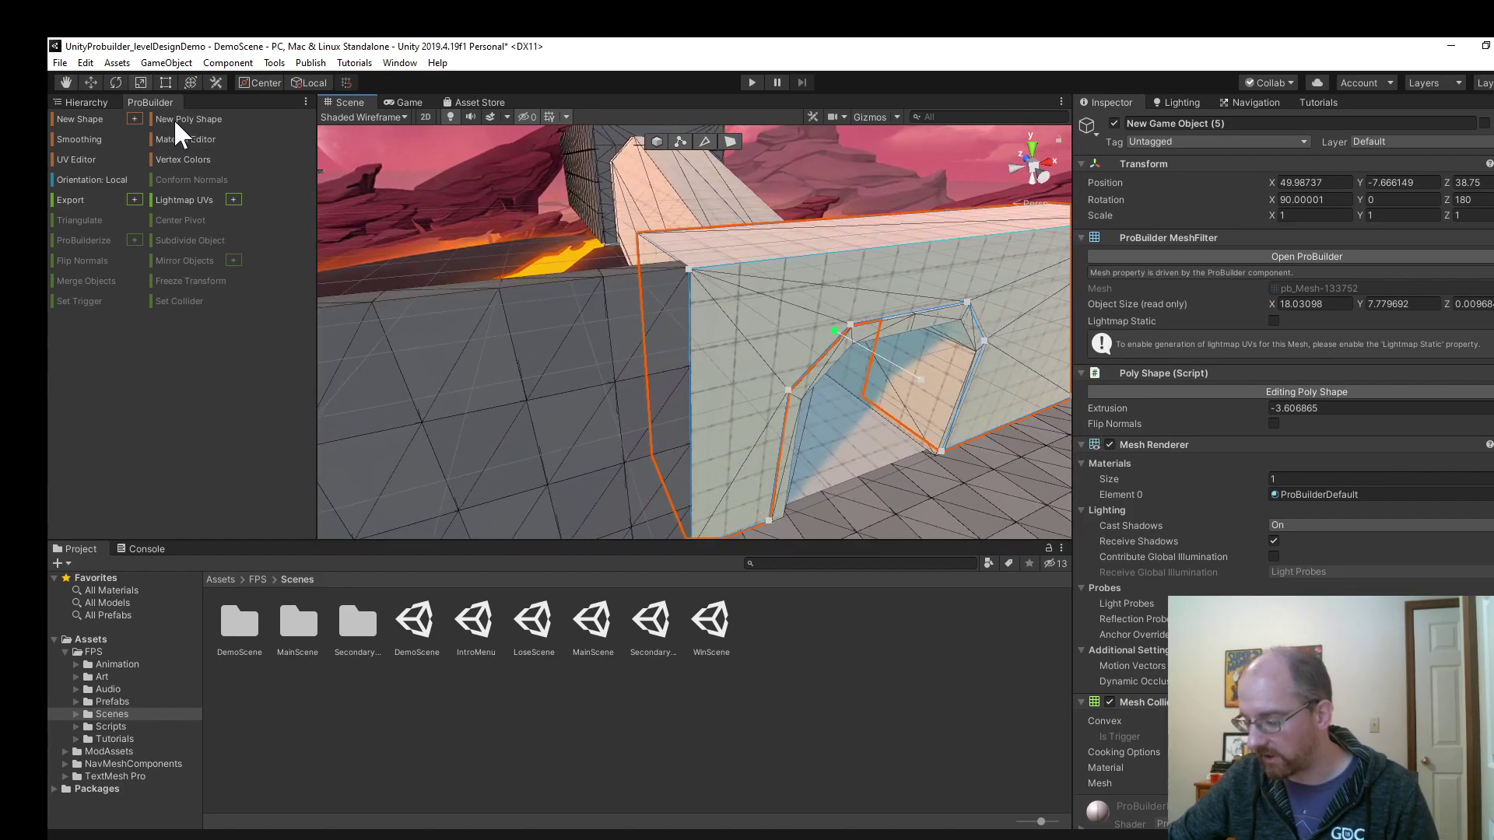
left_click_drag(584, 320, 657, 354, "alt")
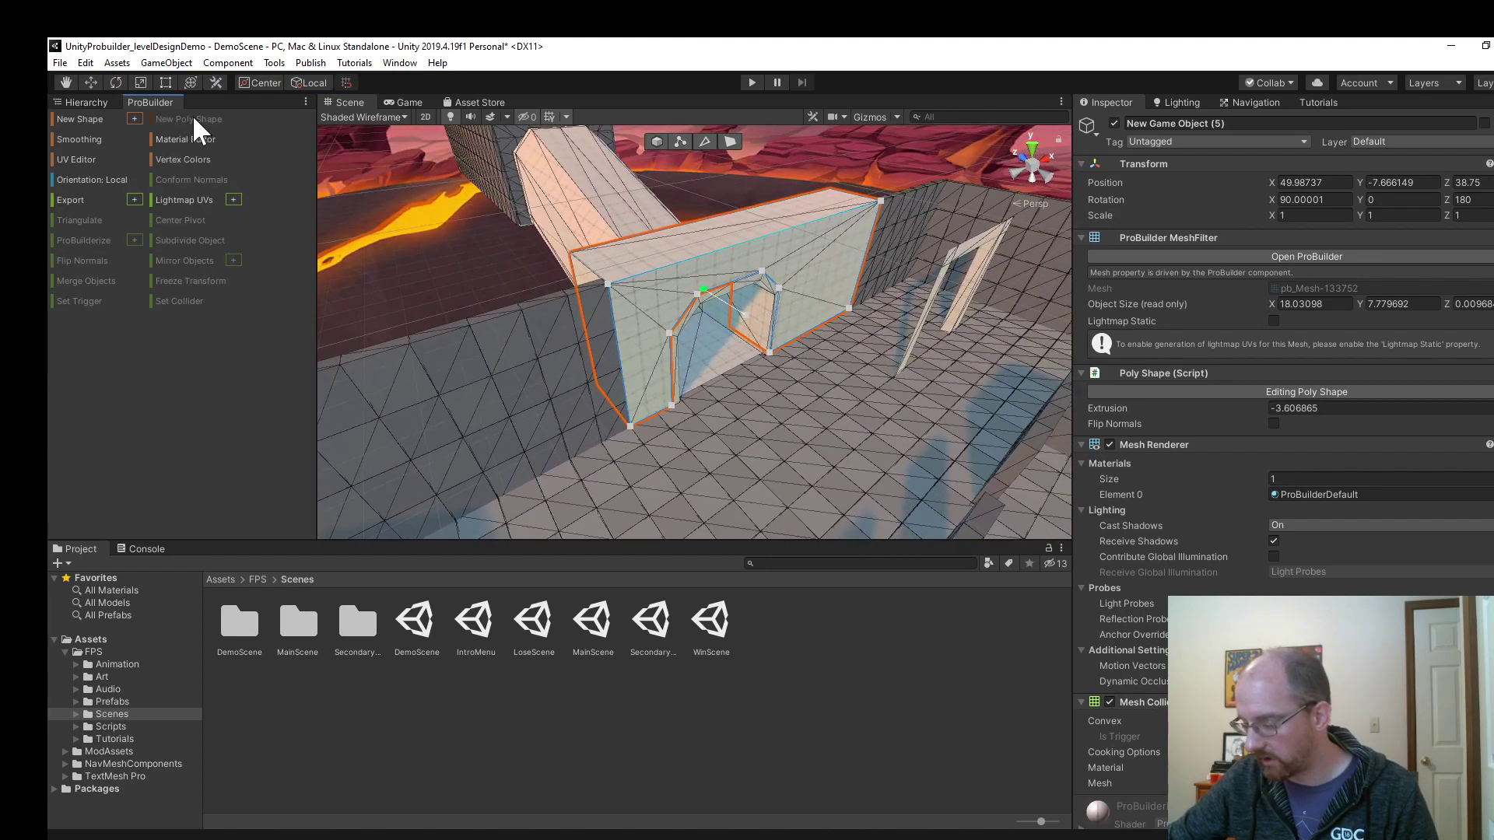
left_click(193, 117)
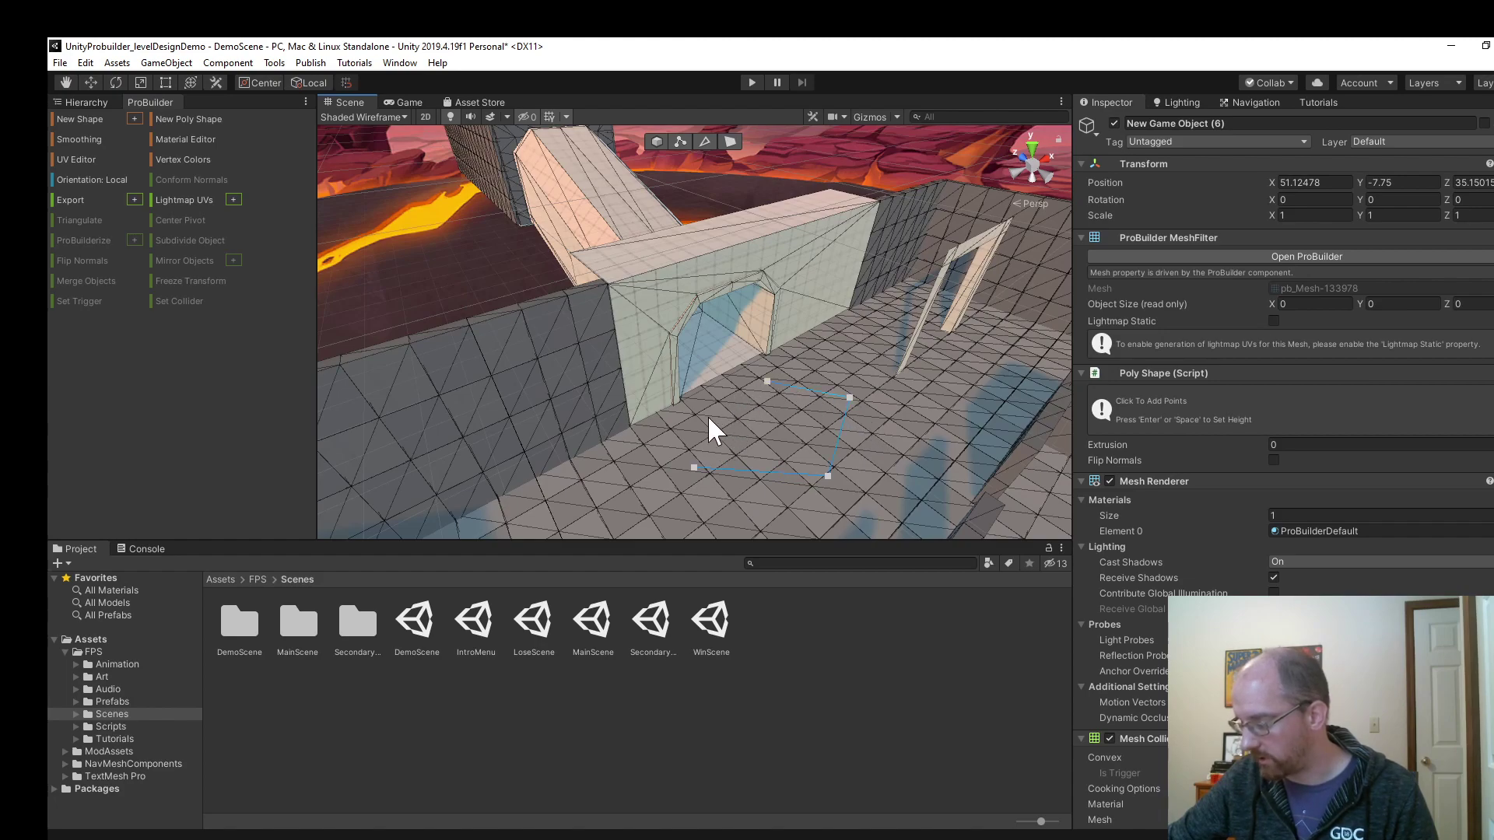
left_click(693, 466)
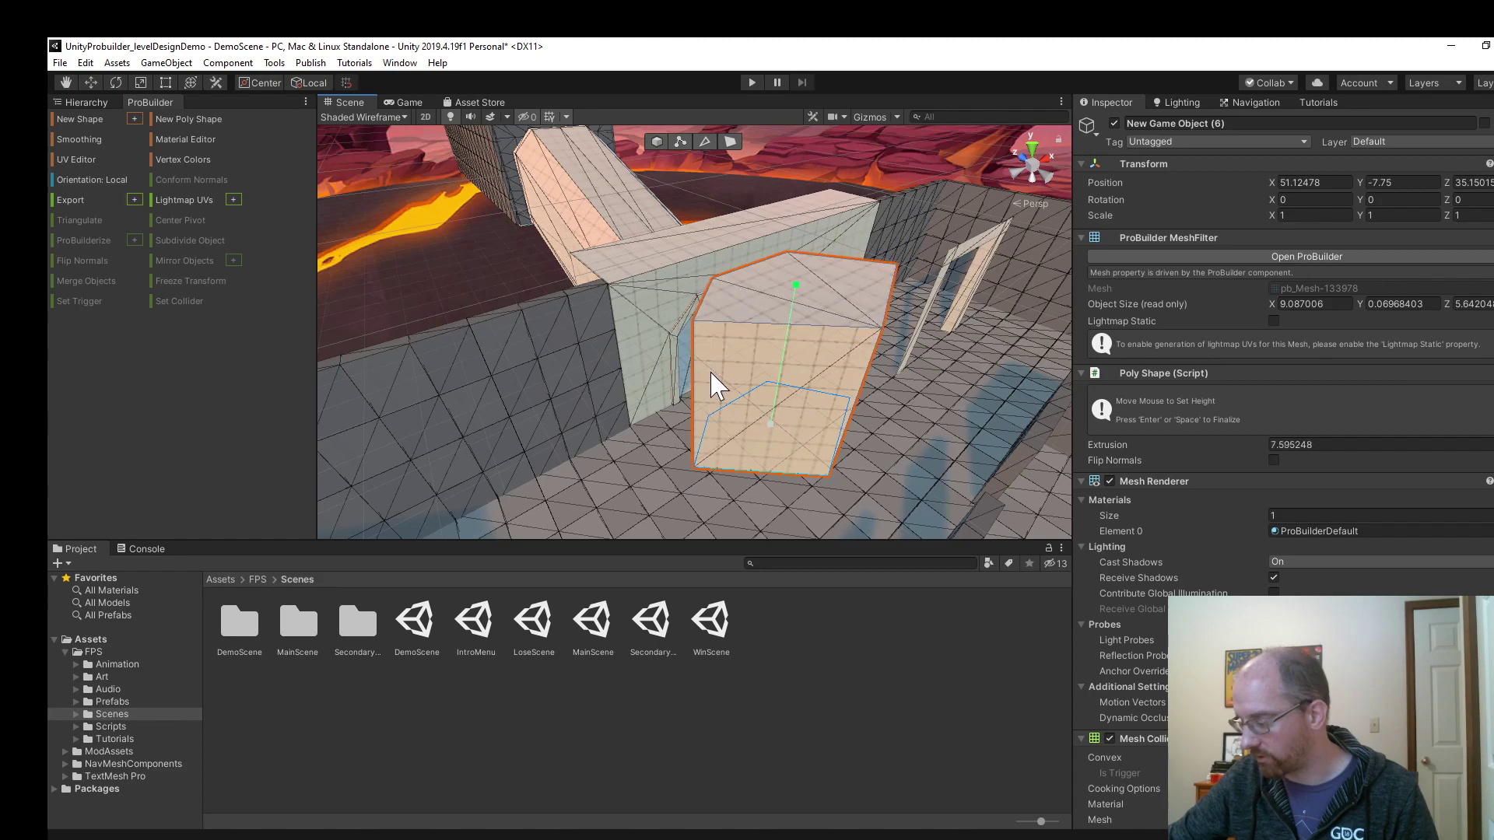
left_click(711, 371)
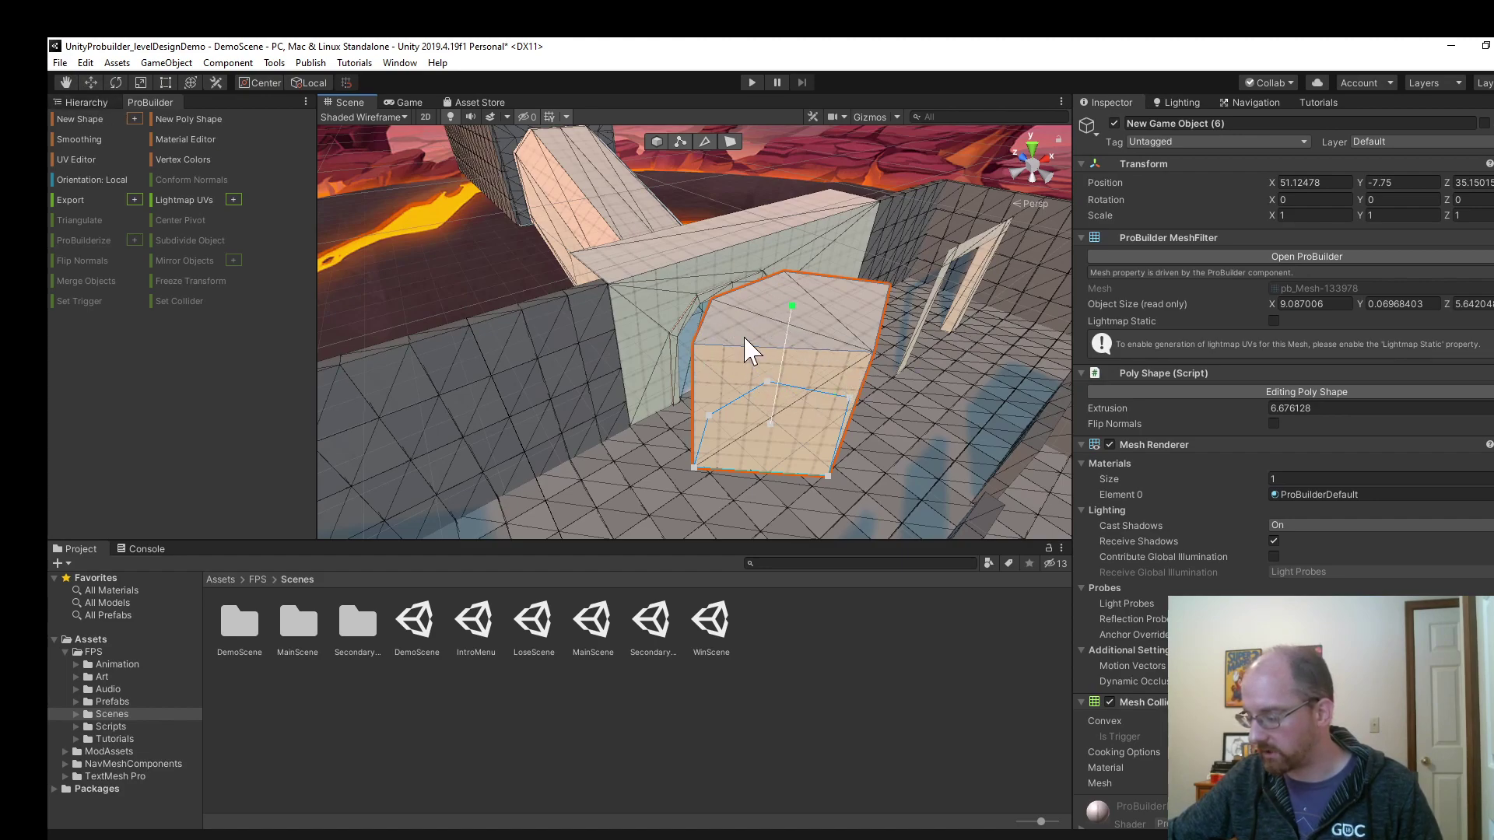
Finish editing the five-sided block in front of the tunnel, switch the handles to global orientation and delete the block.
left_click(650, 141)
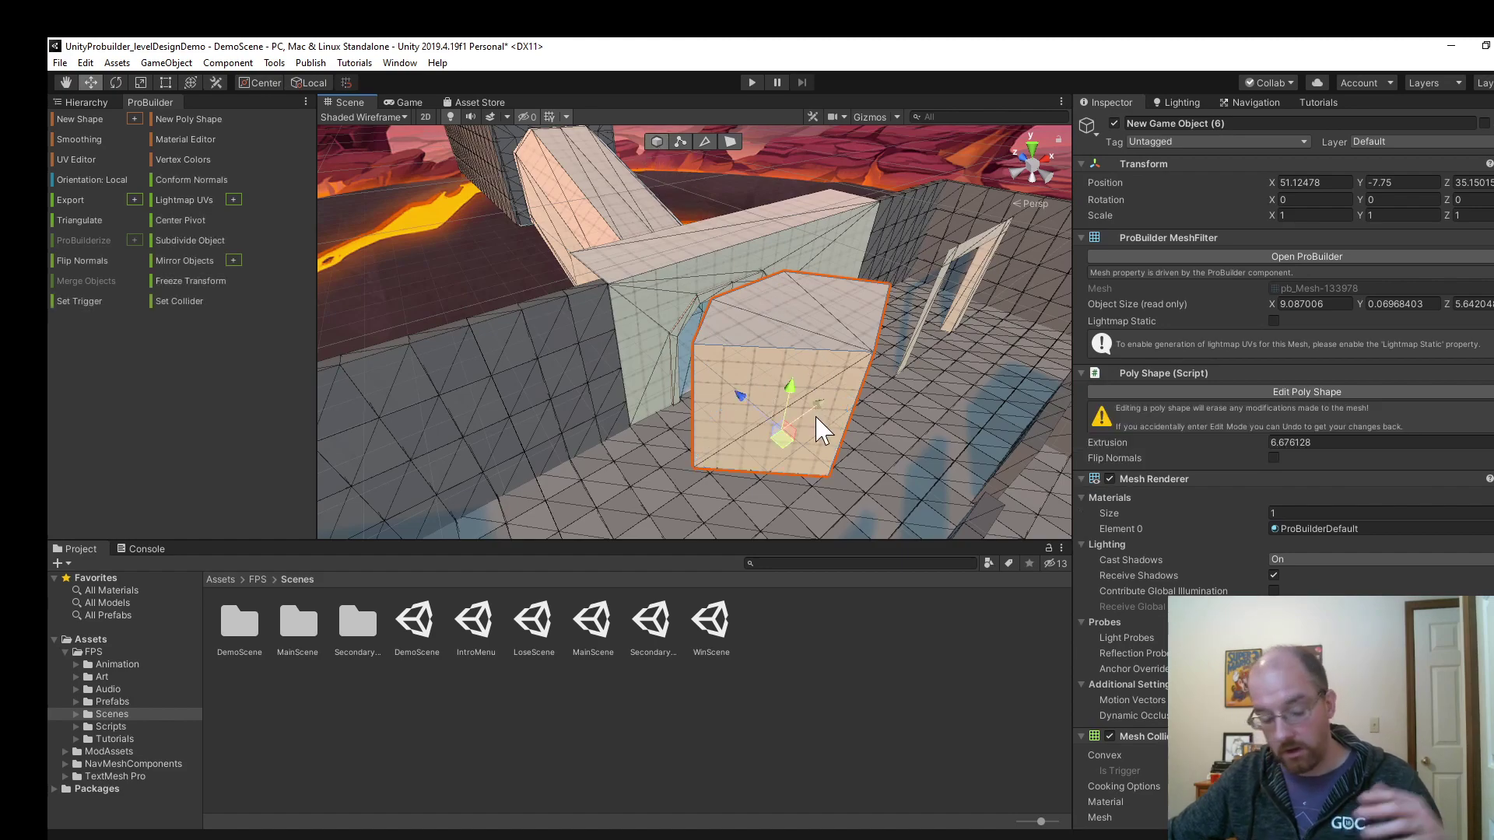
key("x")
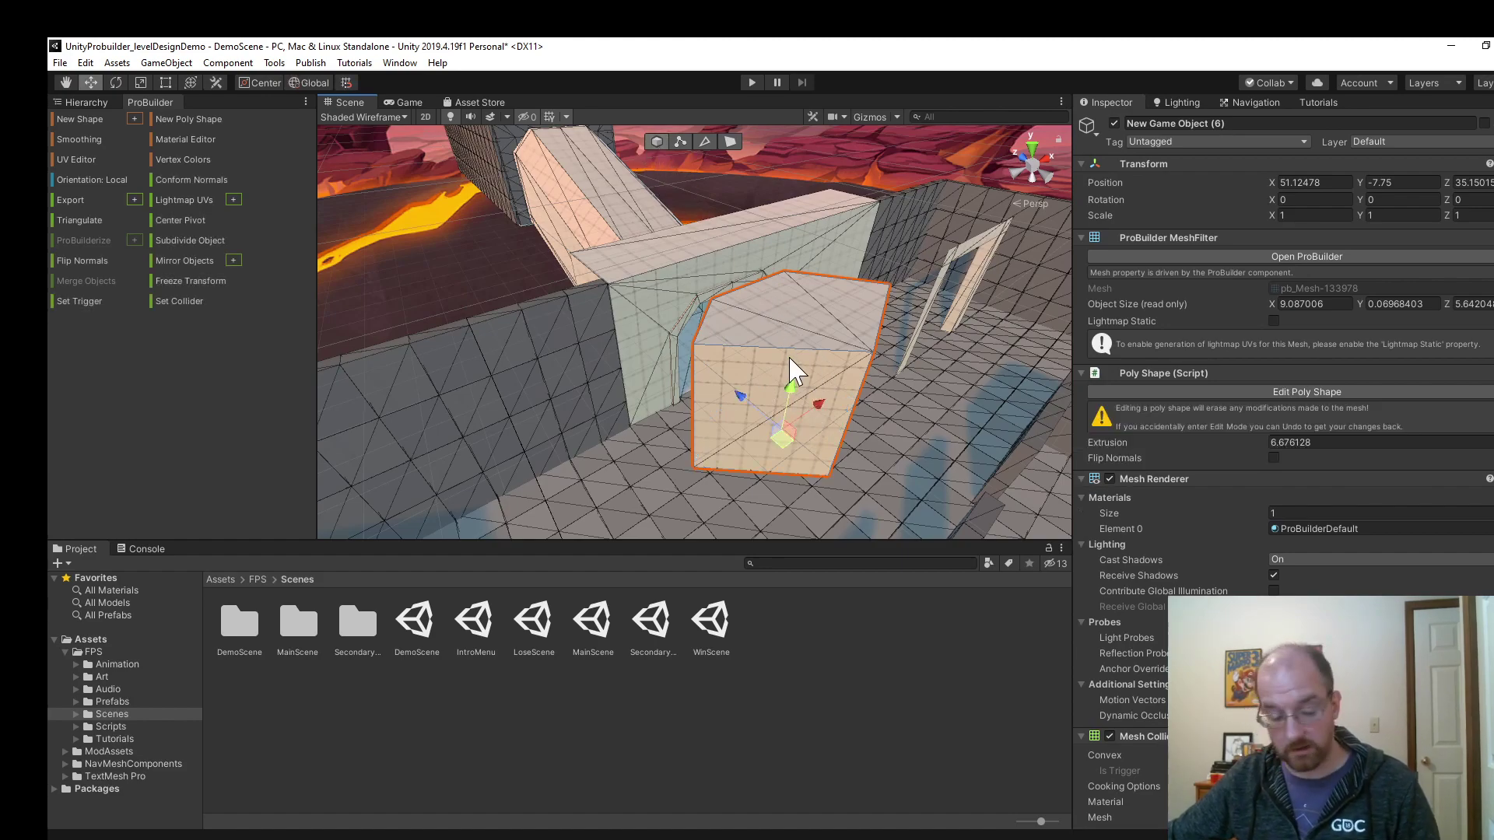
key("Delete")
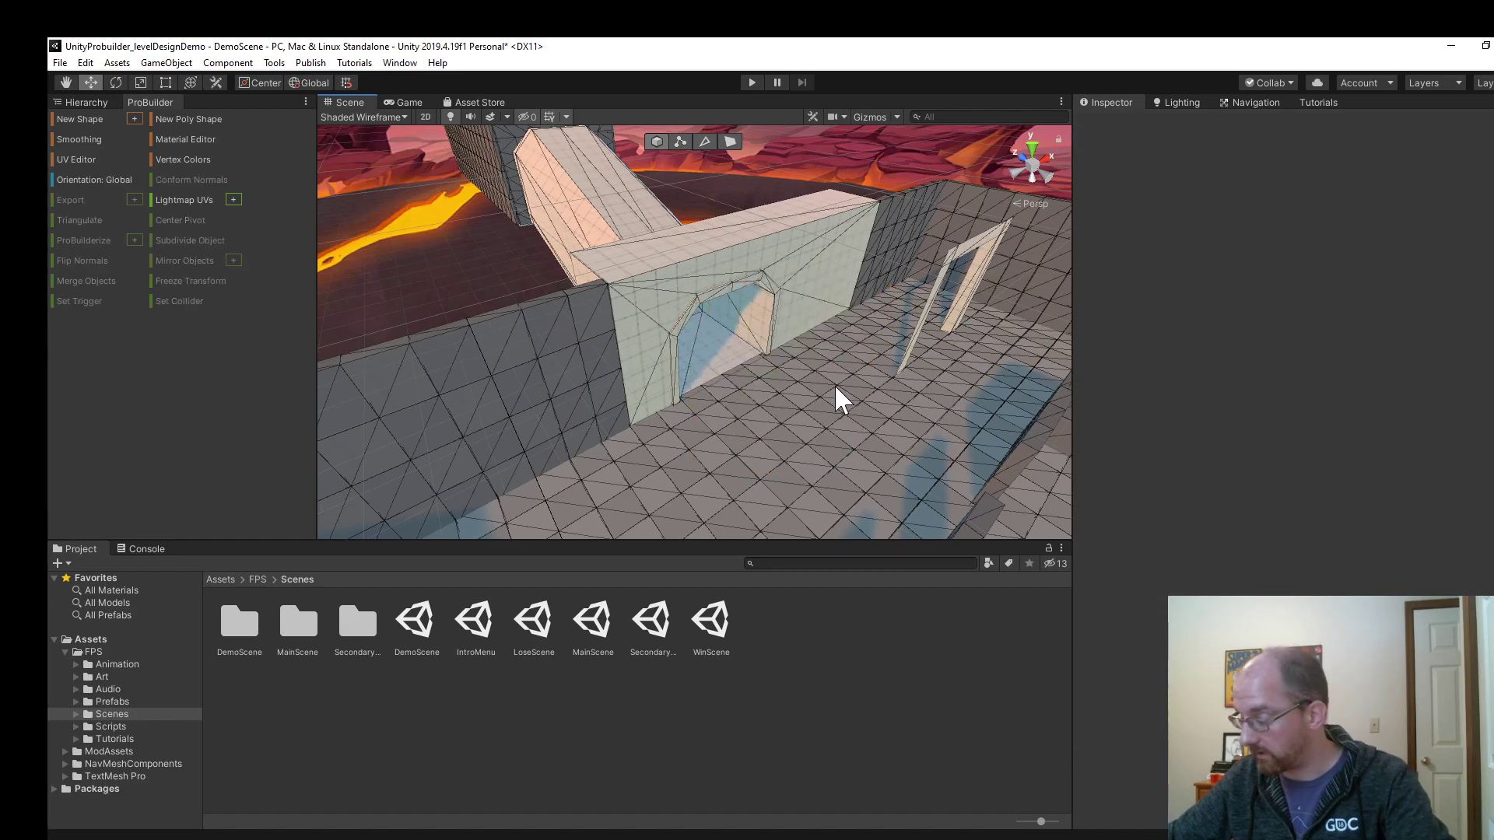
Move the Door back against the tunnel opening at X 52.05, Z 38.95.
left_click_drag(764, 310, 560, 240, "alt")
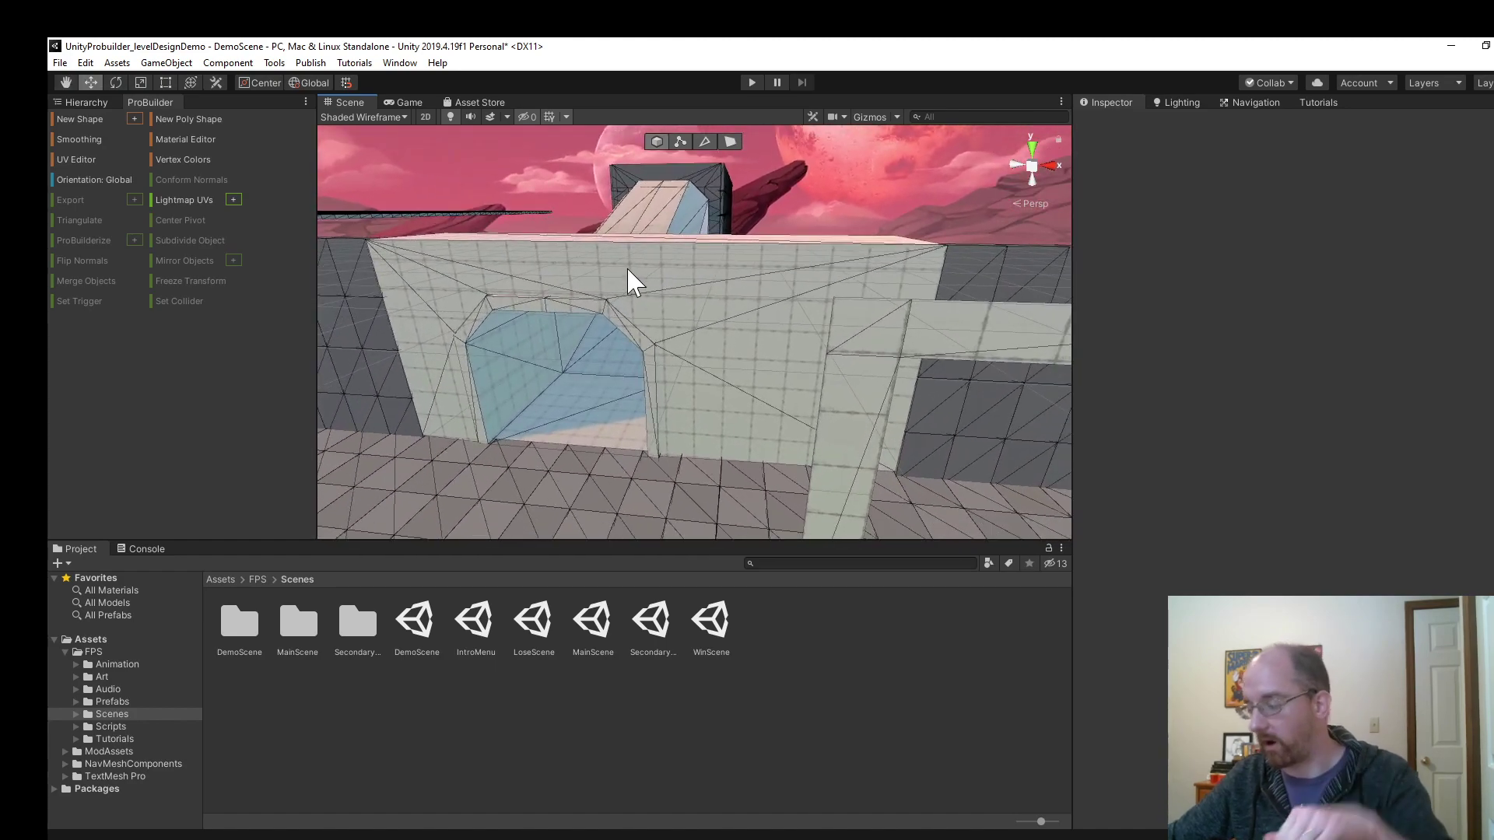
left_click_drag(717, 360, 818, 336, "alt")
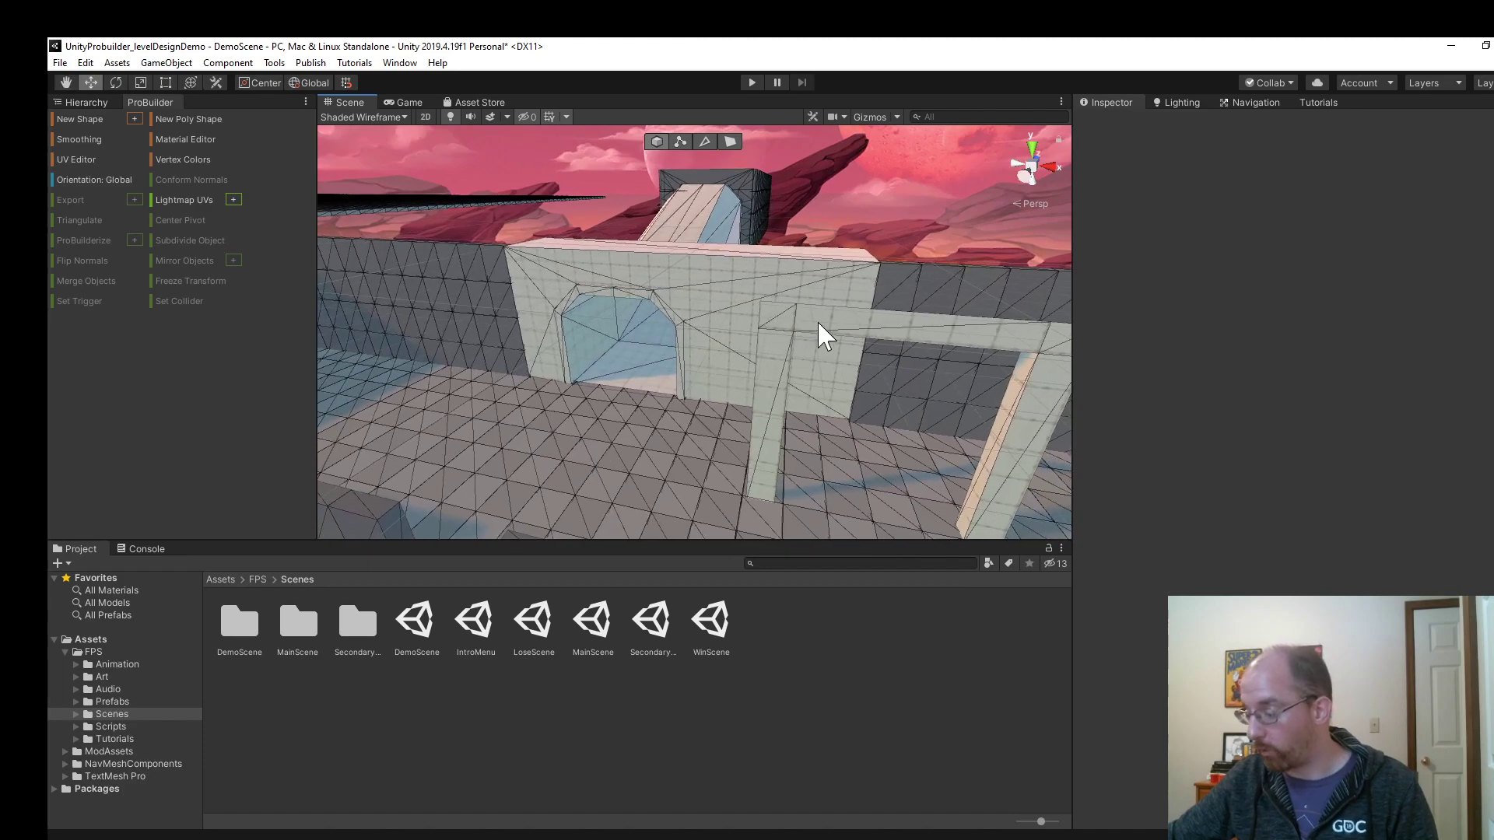
left_click(825, 342)
left_click_drag(870, 428, 704, 173)
scroll(609, 342, "up", 5)
Switch to face selection and select the face at one upper corner of the Door along with its counterpart behind.
left_click(680, 140)
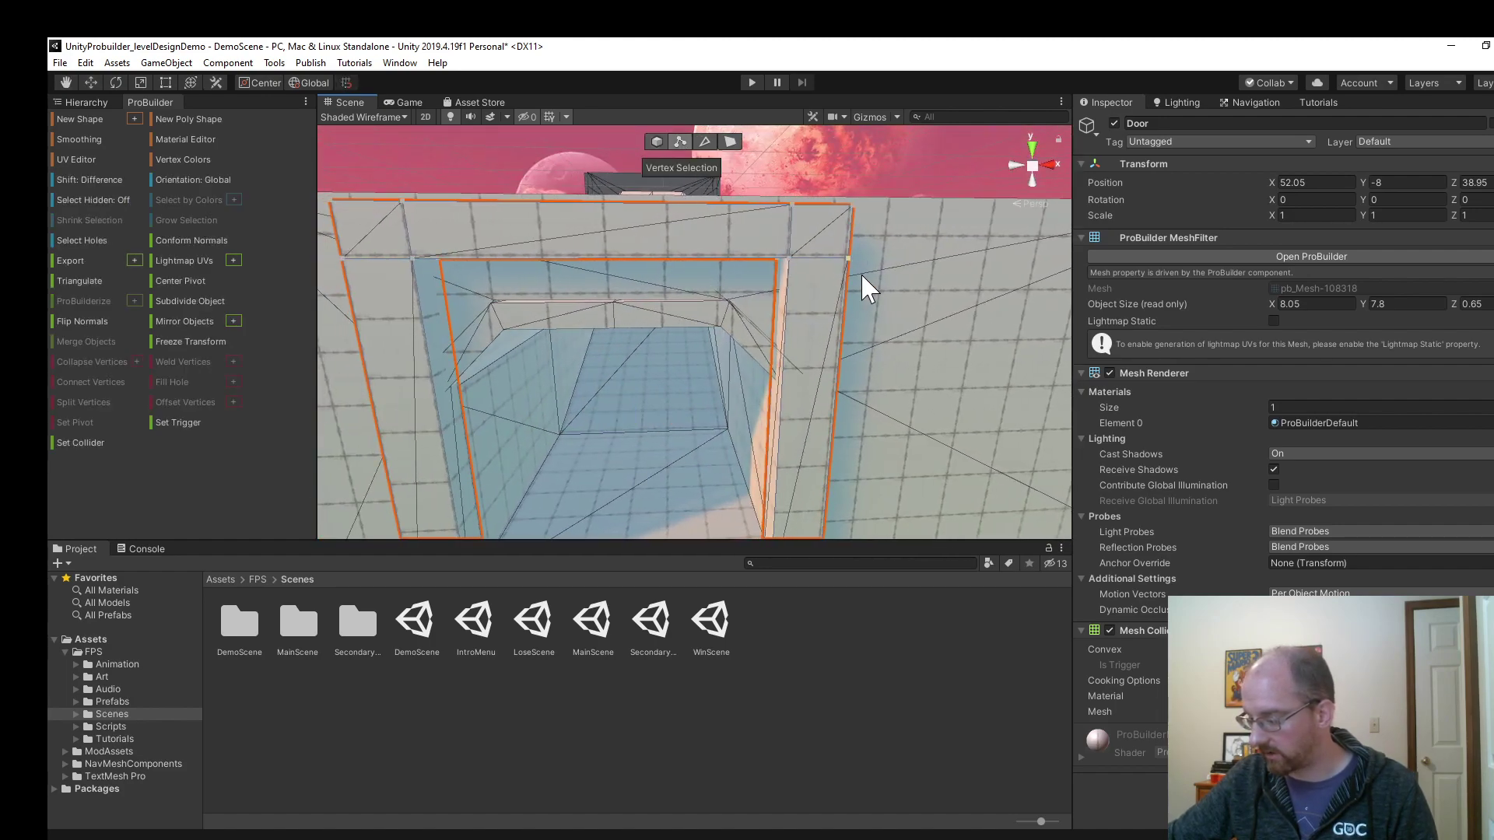
left_click(705, 141)
left_click(812, 247)
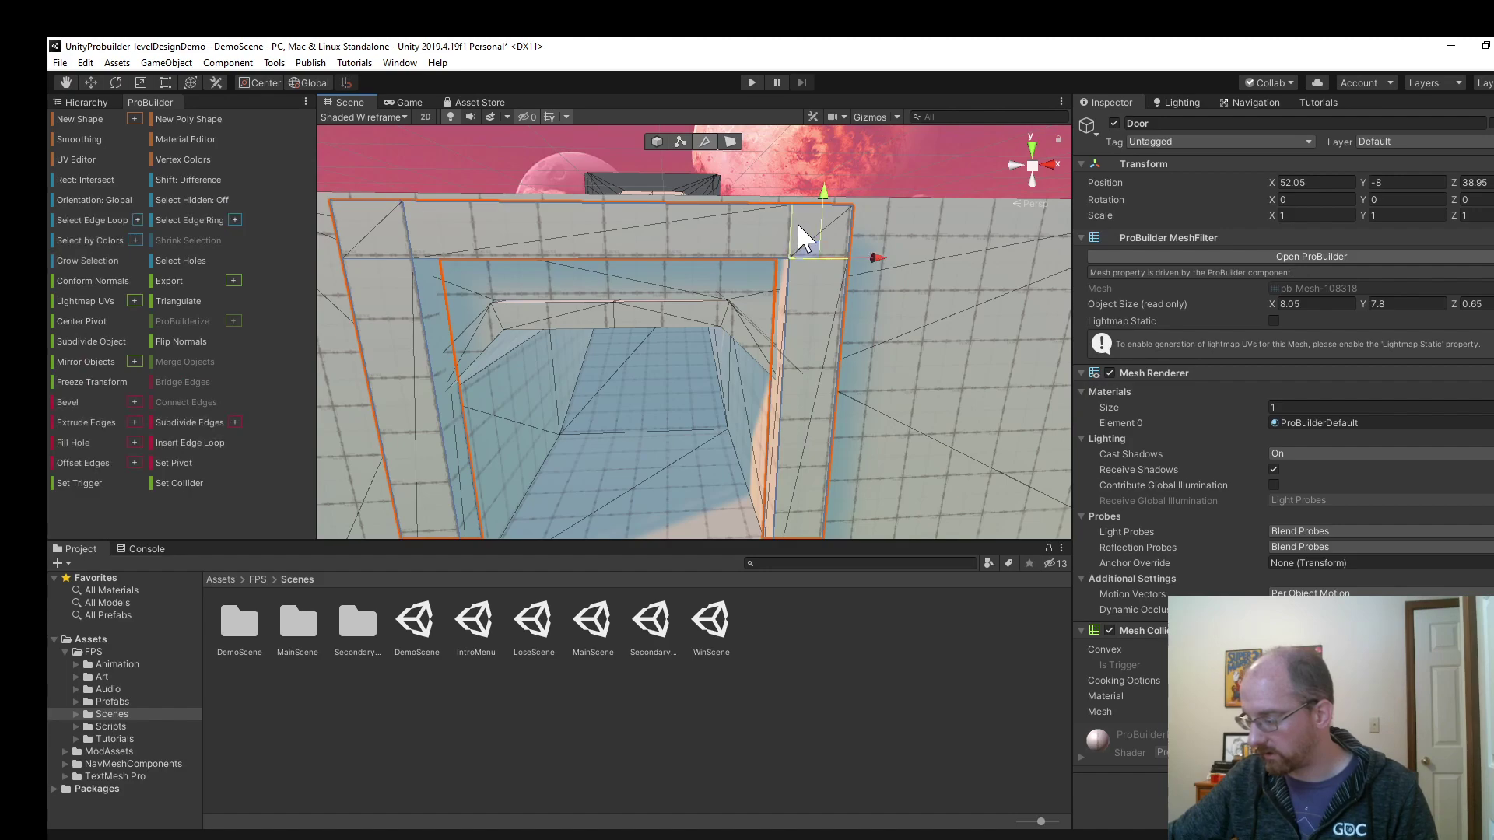
left_click(730, 141)
left_click(844, 237)
left_click_drag(760, 244, 257, 210, "alt")
left_click(560, 343, "shift")
From a straight back view, lower the Door's selected upper corner faces so the lintel slopes toward the tunnel arch.
left_click_drag(440, 377, 1159, 195, "alt")
left_click_drag(944, 222, 1027, 151, "alt")
left_click(1038, 161)
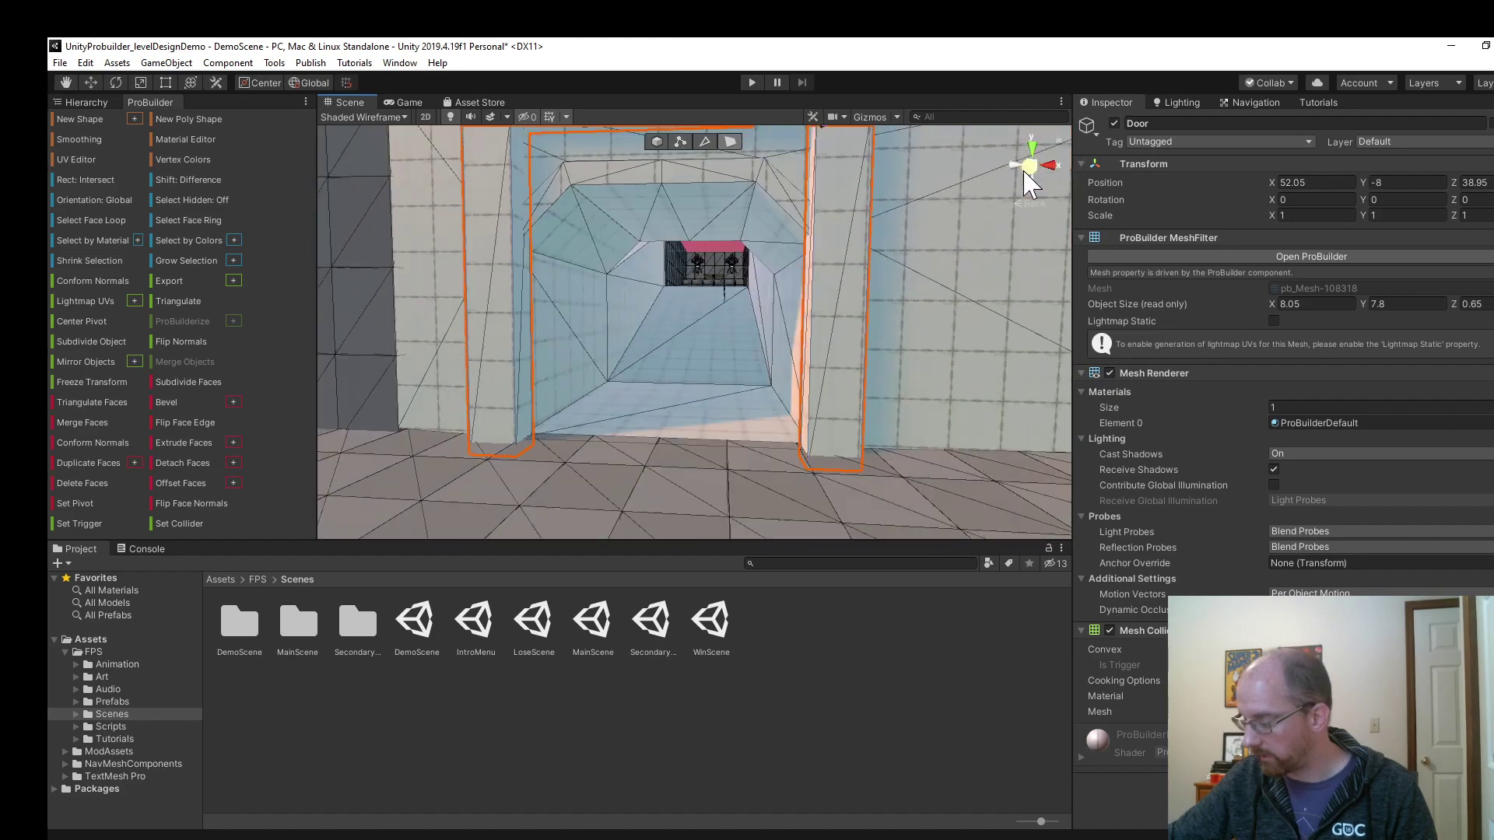
left_click(1031, 166)
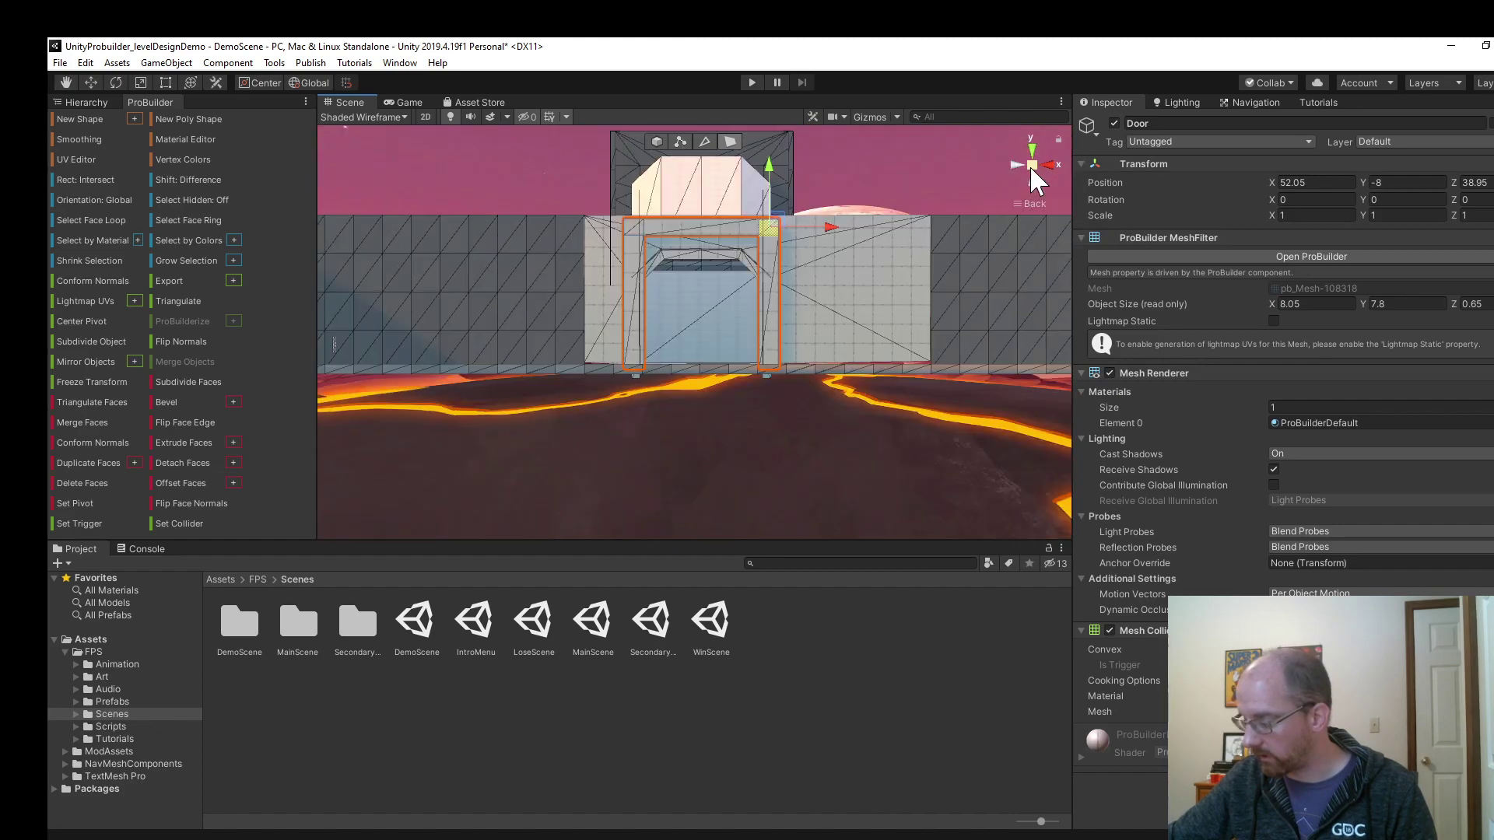
left_click(798, 202)
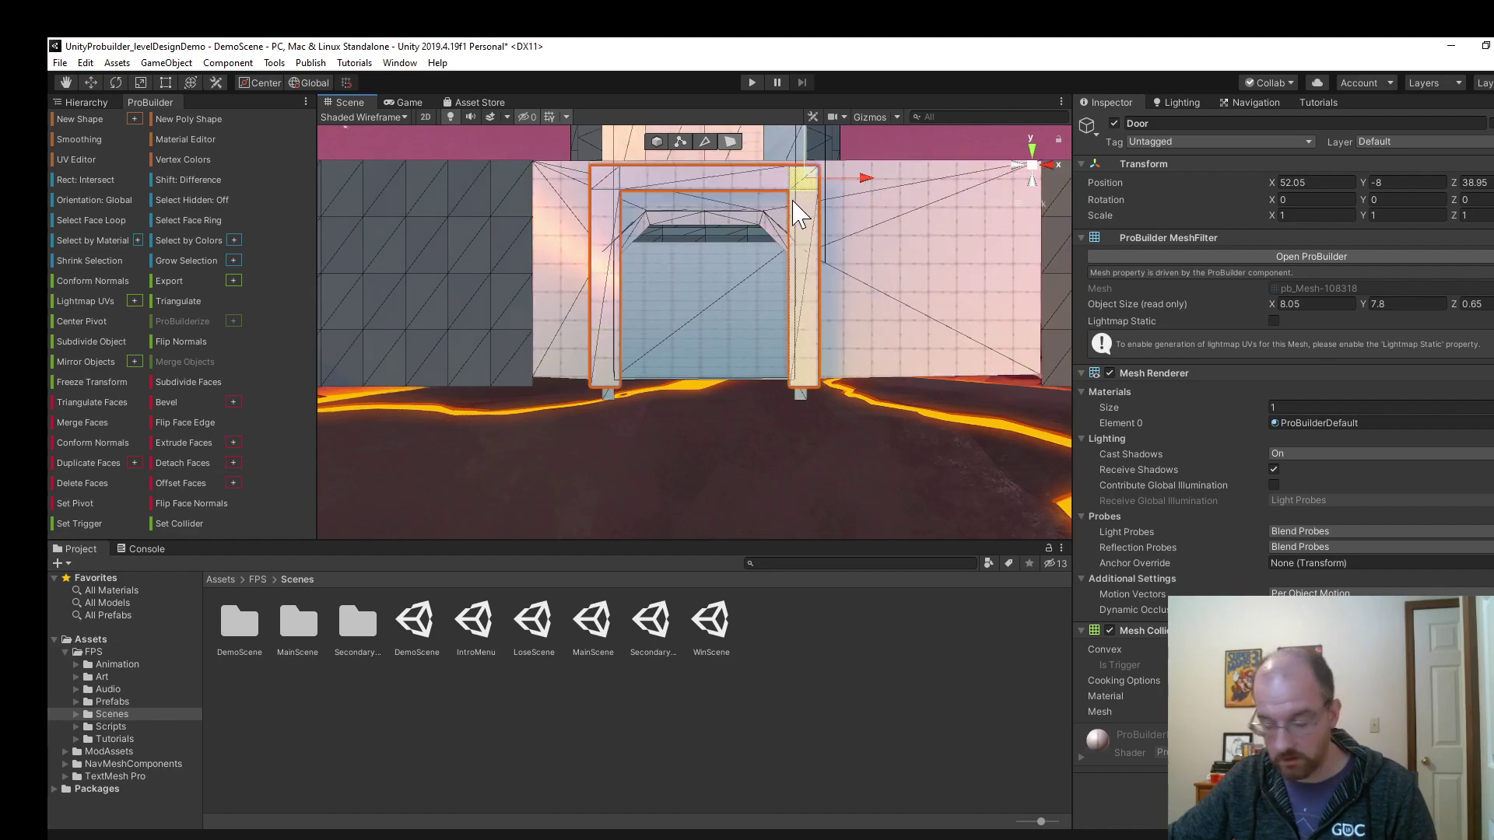
key("f")
scroll(712, 305, "down", 8)
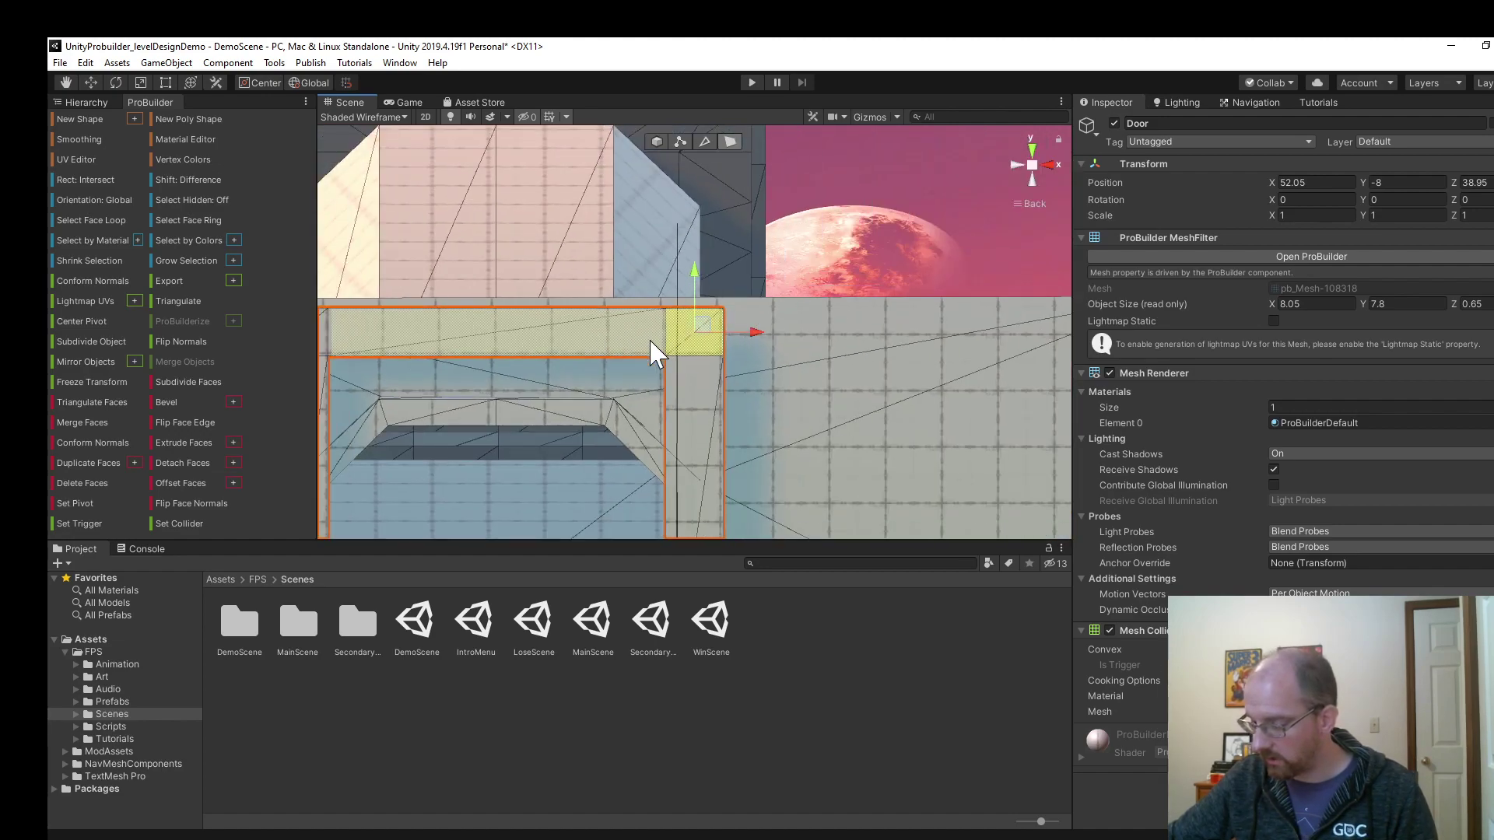
right_click_drag(621, 437, 623, 433, "alt")
middle_click_drag(623, 433, 756, 305)
left_click_drag(844, 212, 846, 272)
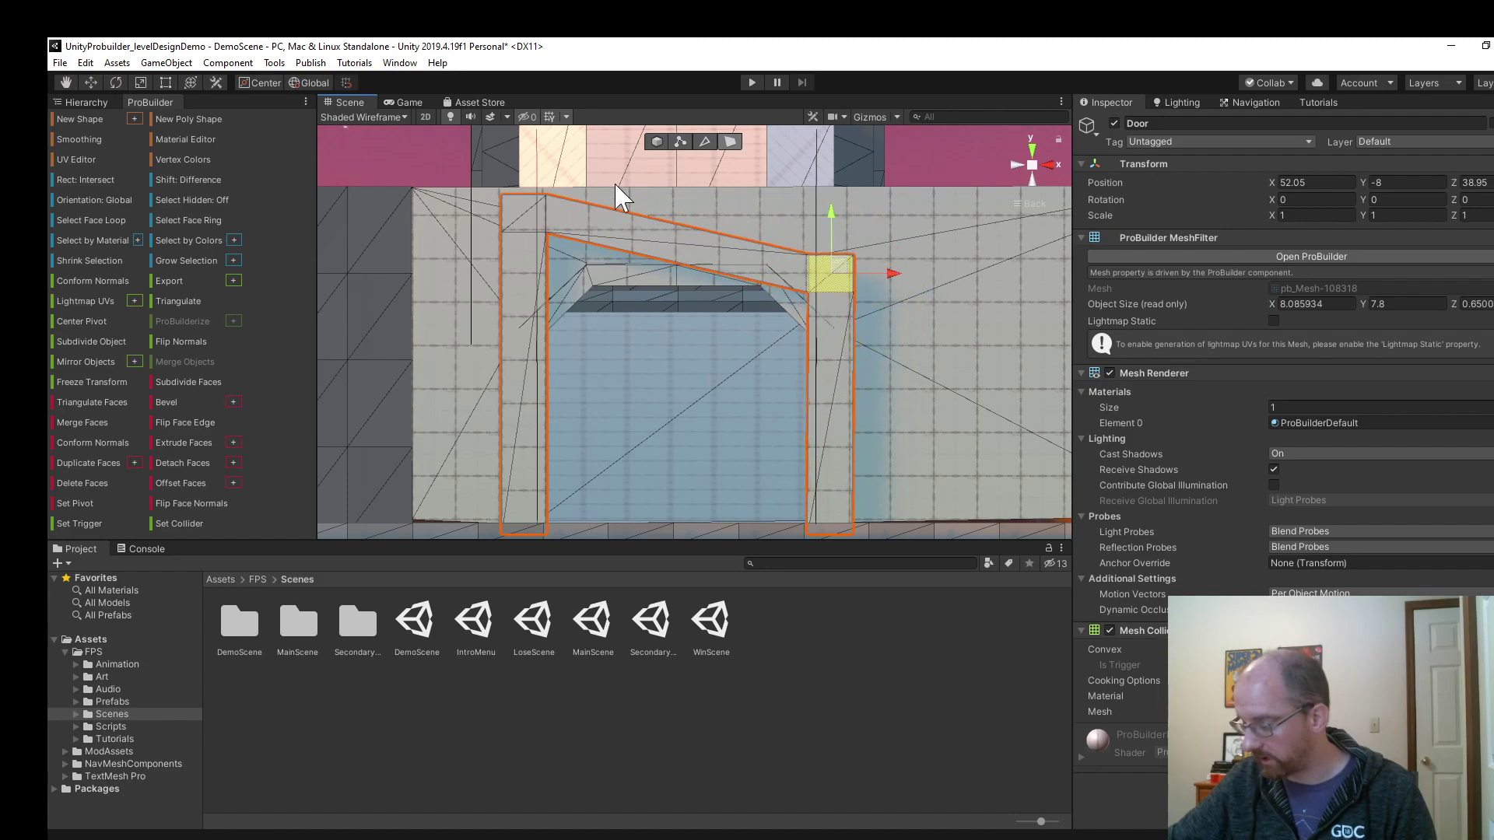
Try to select the Door's opposite upper corner faces for matching the frame to the tunnel arch.
left_click(543, 213)
left_click_drag(492, 262, 552, 204)
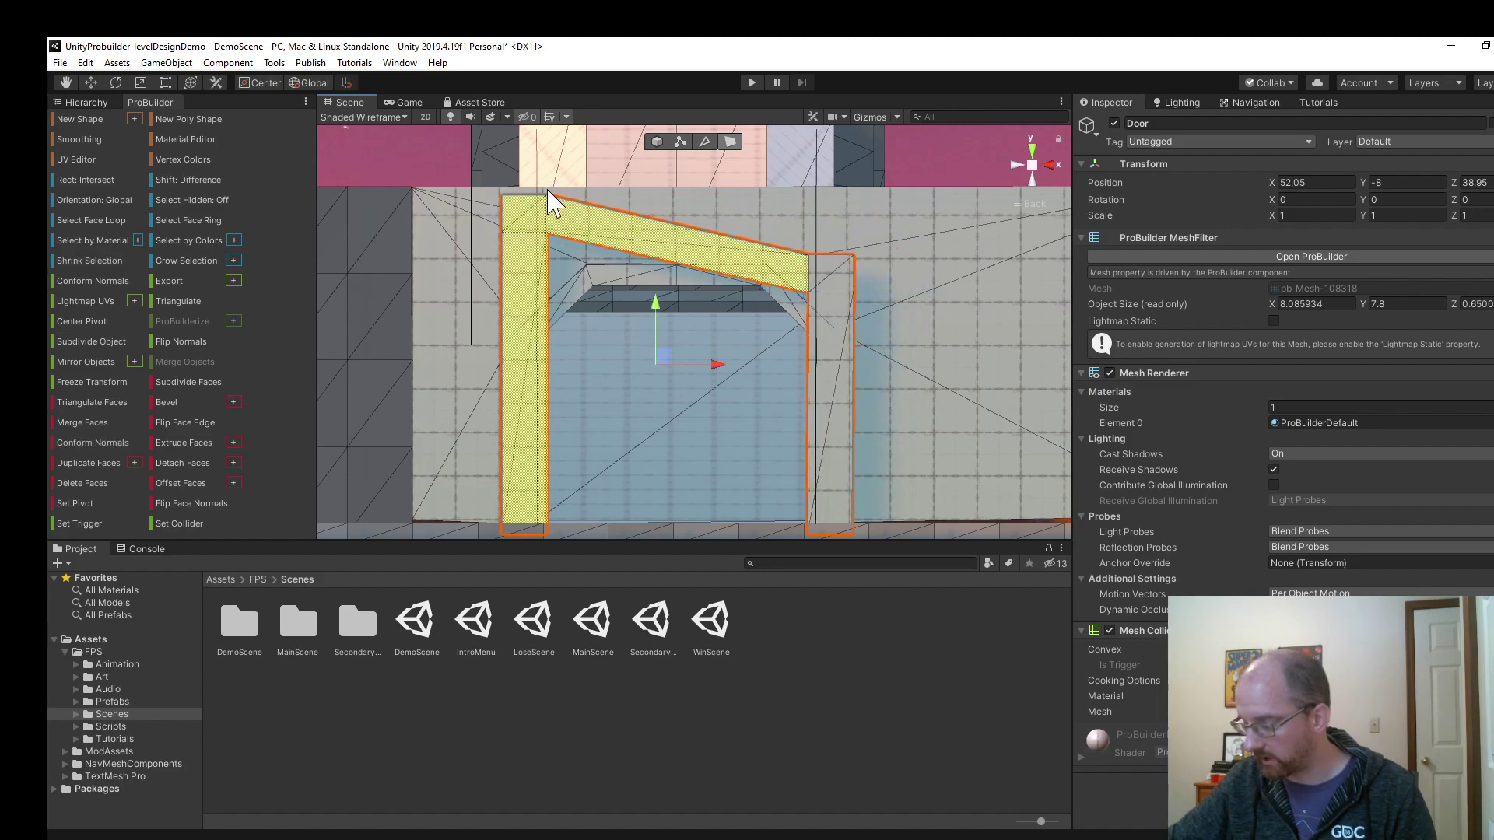
left_click(785, 290)
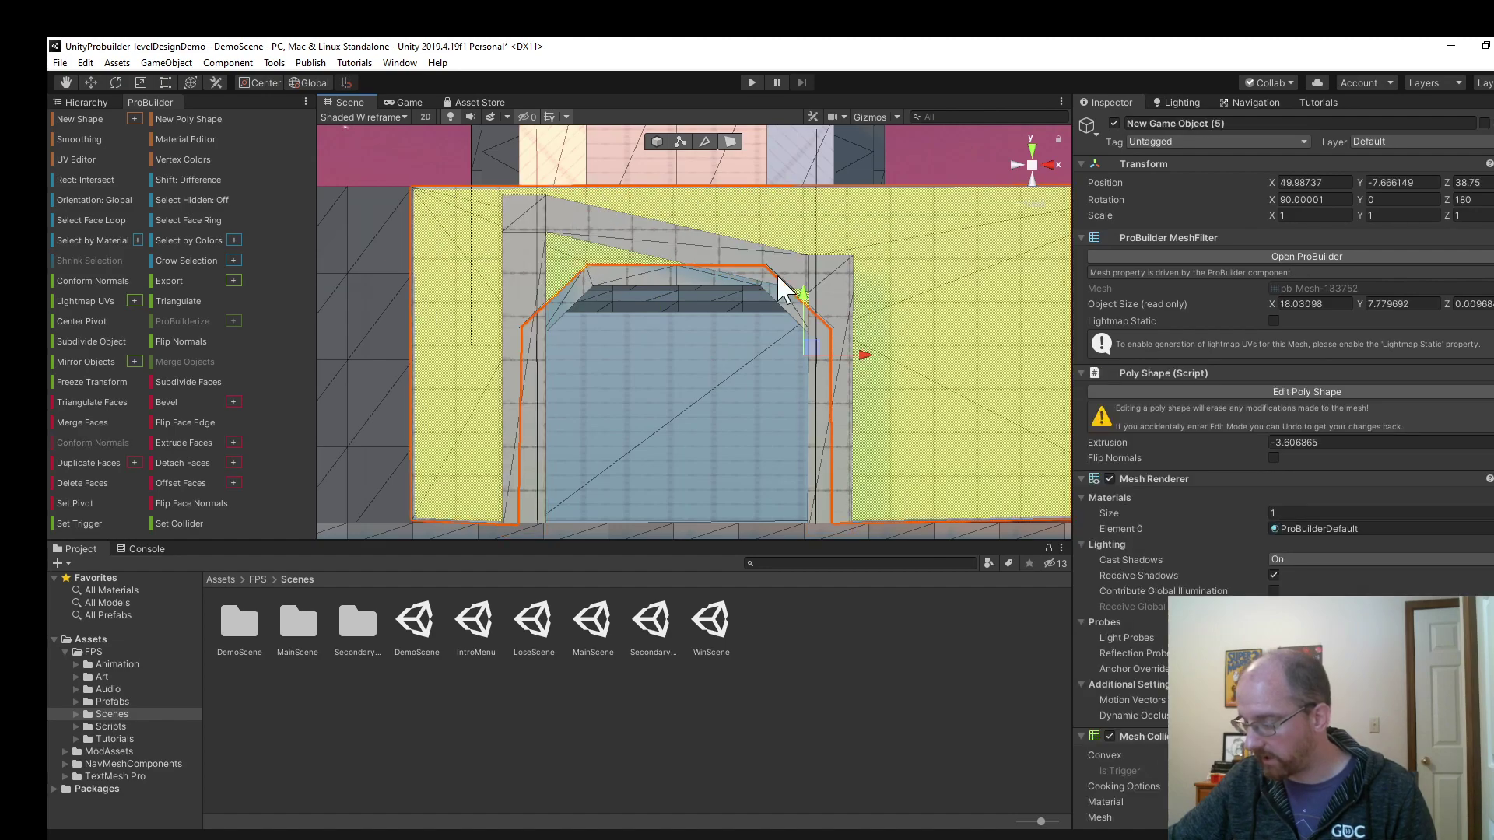
left_click(833, 311)
left_click_drag(834, 306, 637, 460, "alt")
mouse_move(647, 405)
right_mouse_down()
mouse_move(574, 404)
mouse_move(754, 404)
mouse_move(848, 333)
mouse_move(687, 378)
mouse_move(540, 447)
mouse_move(657, 394)
right_mouse_up()
left_click(655, 399)
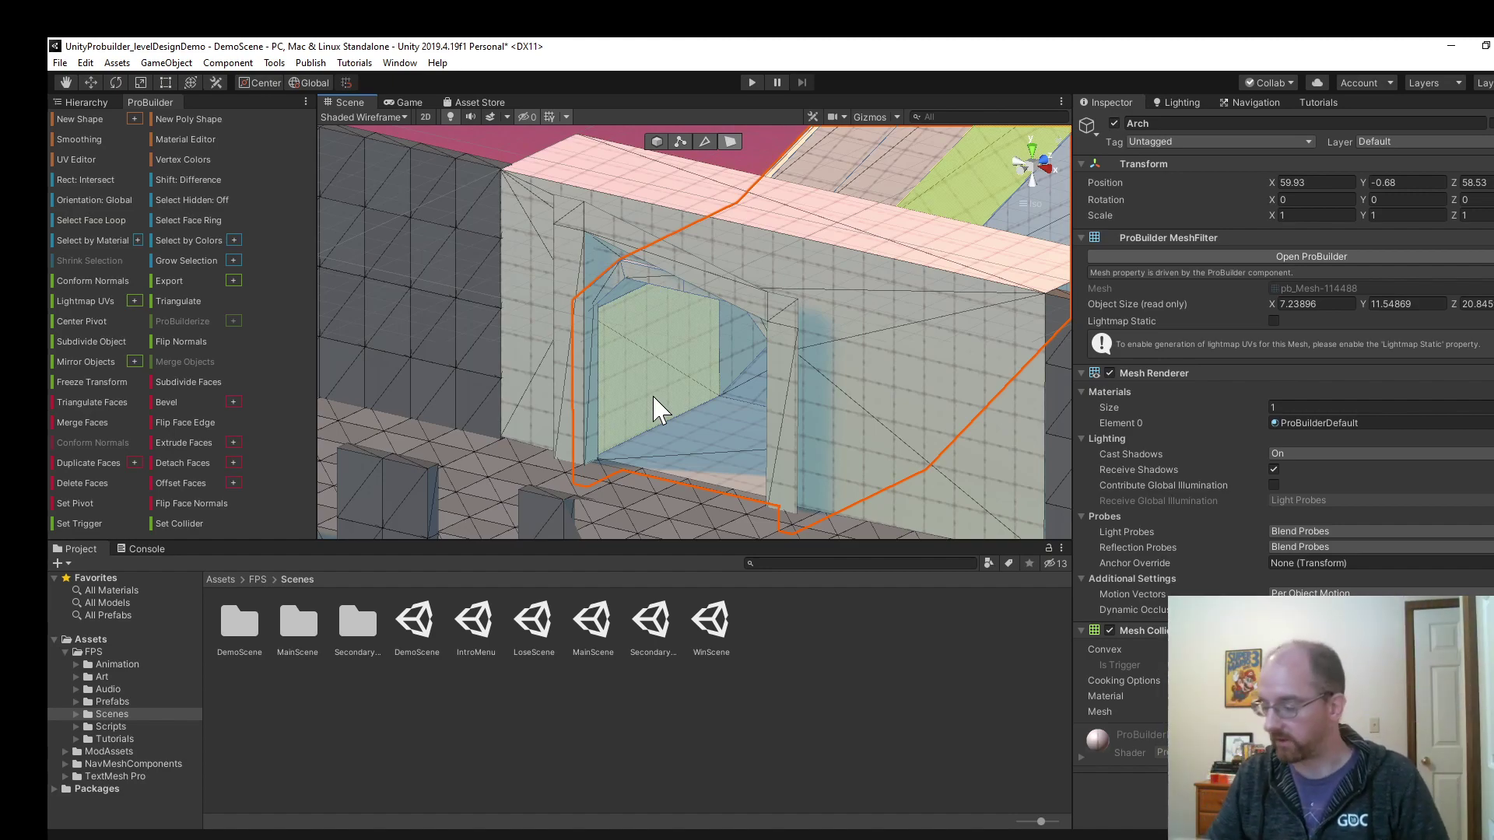
left_click(657, 408)
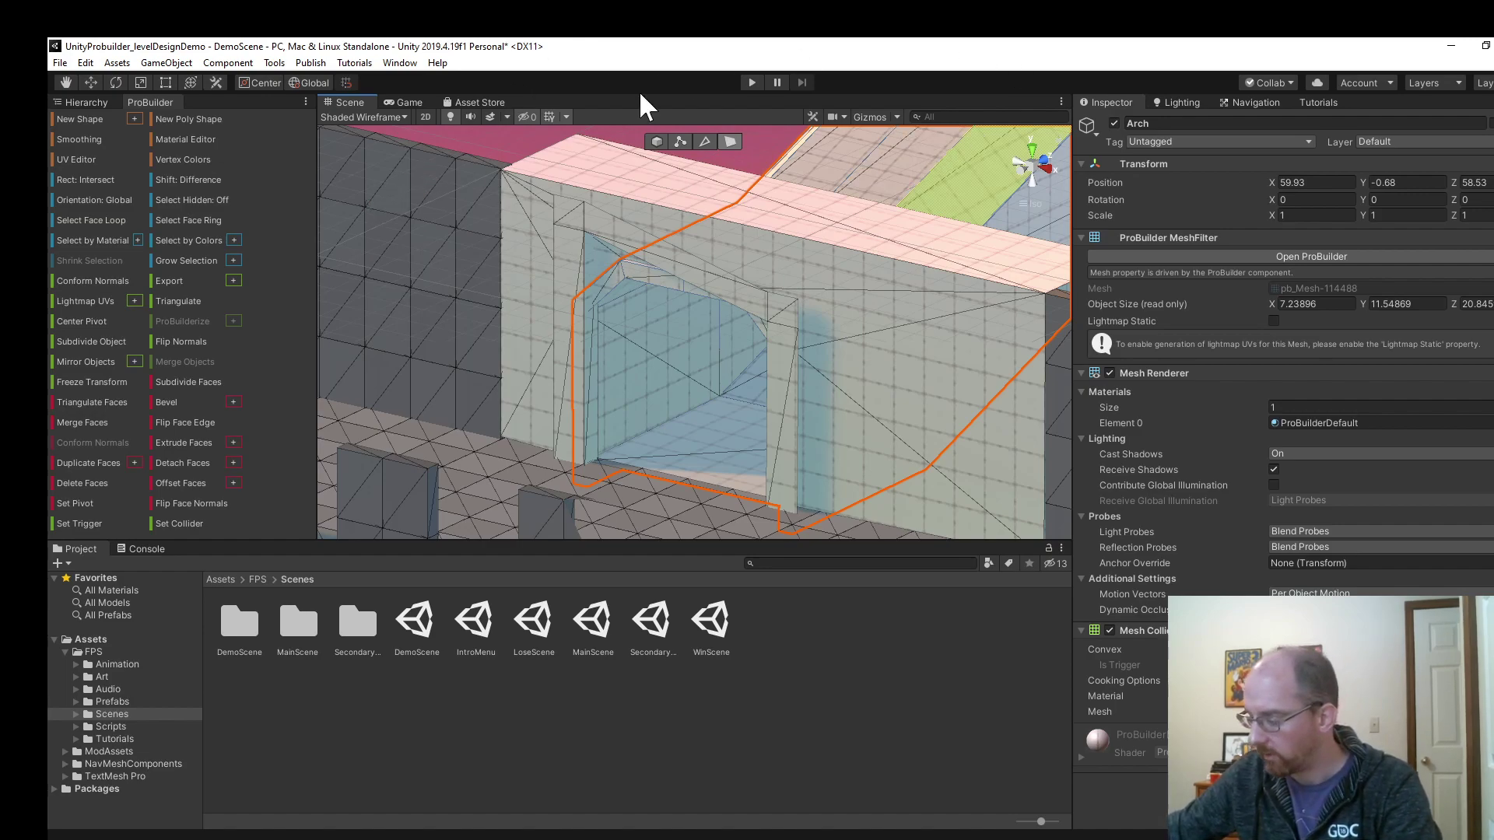
Return to object selection and delete the Door in front of the tunnel opening.
left_click(584, 232)
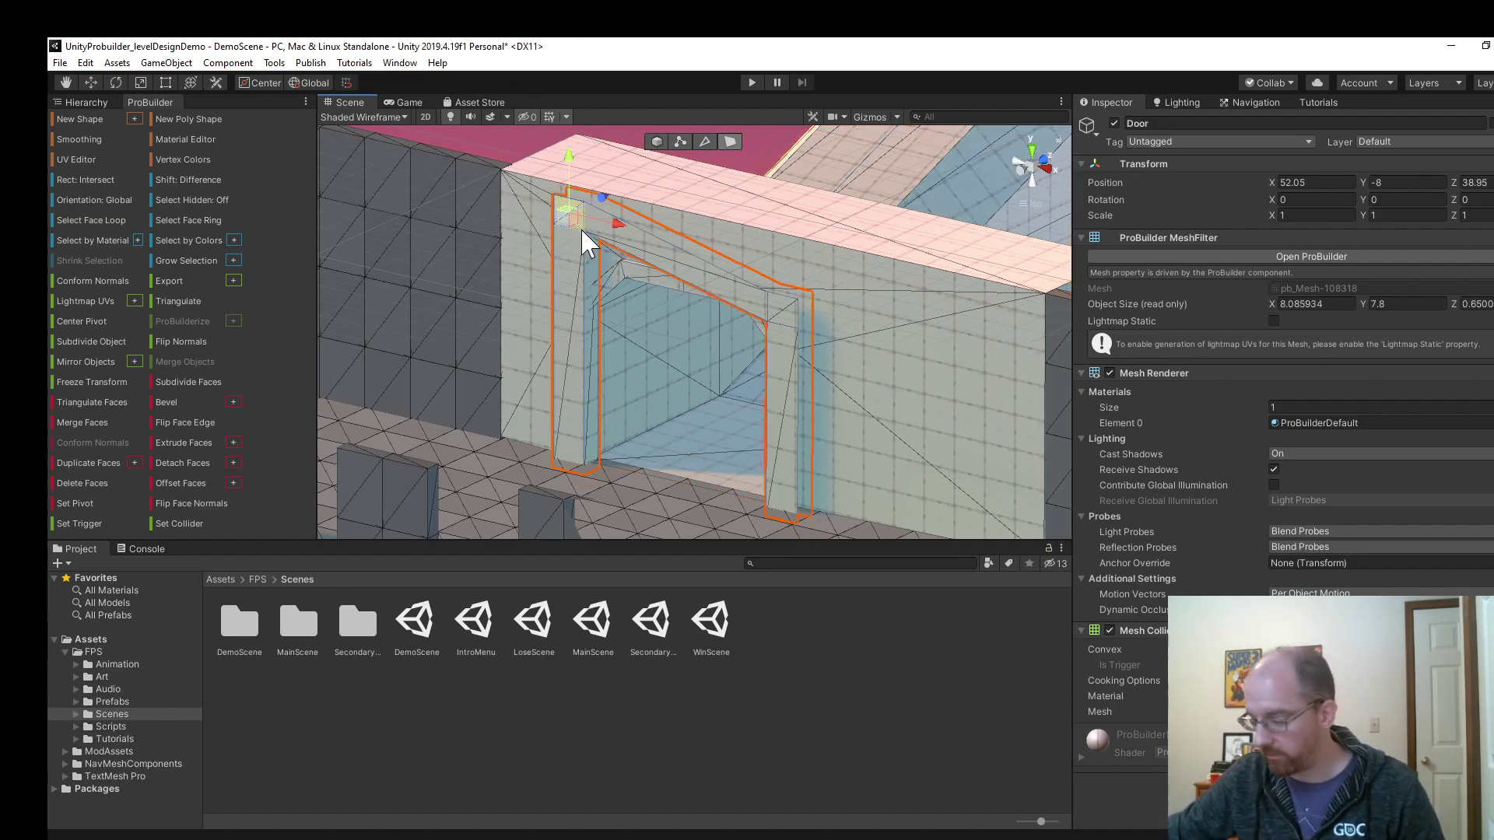
left_click(656, 140)
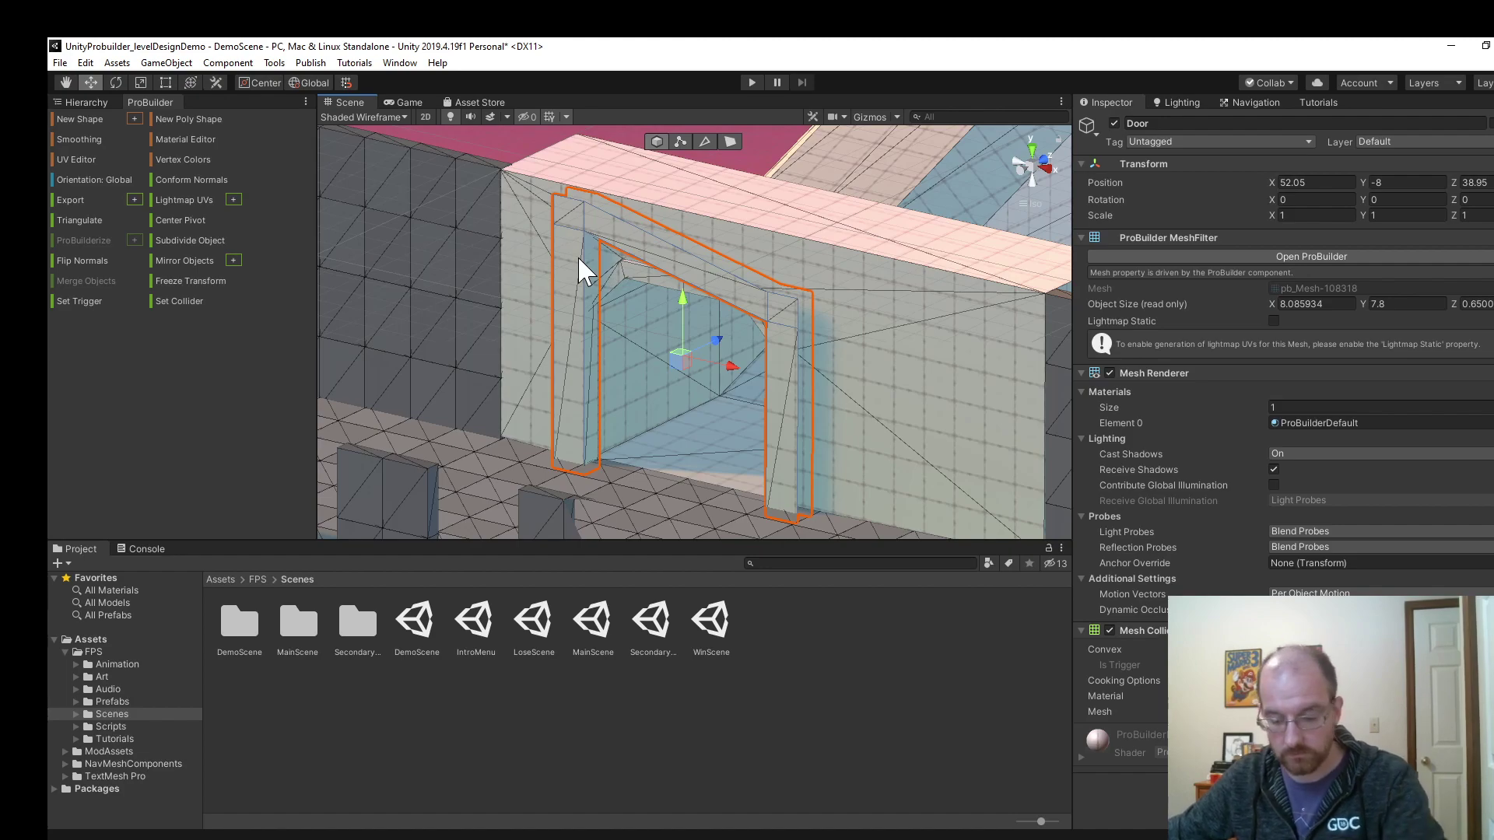
key("Delete")
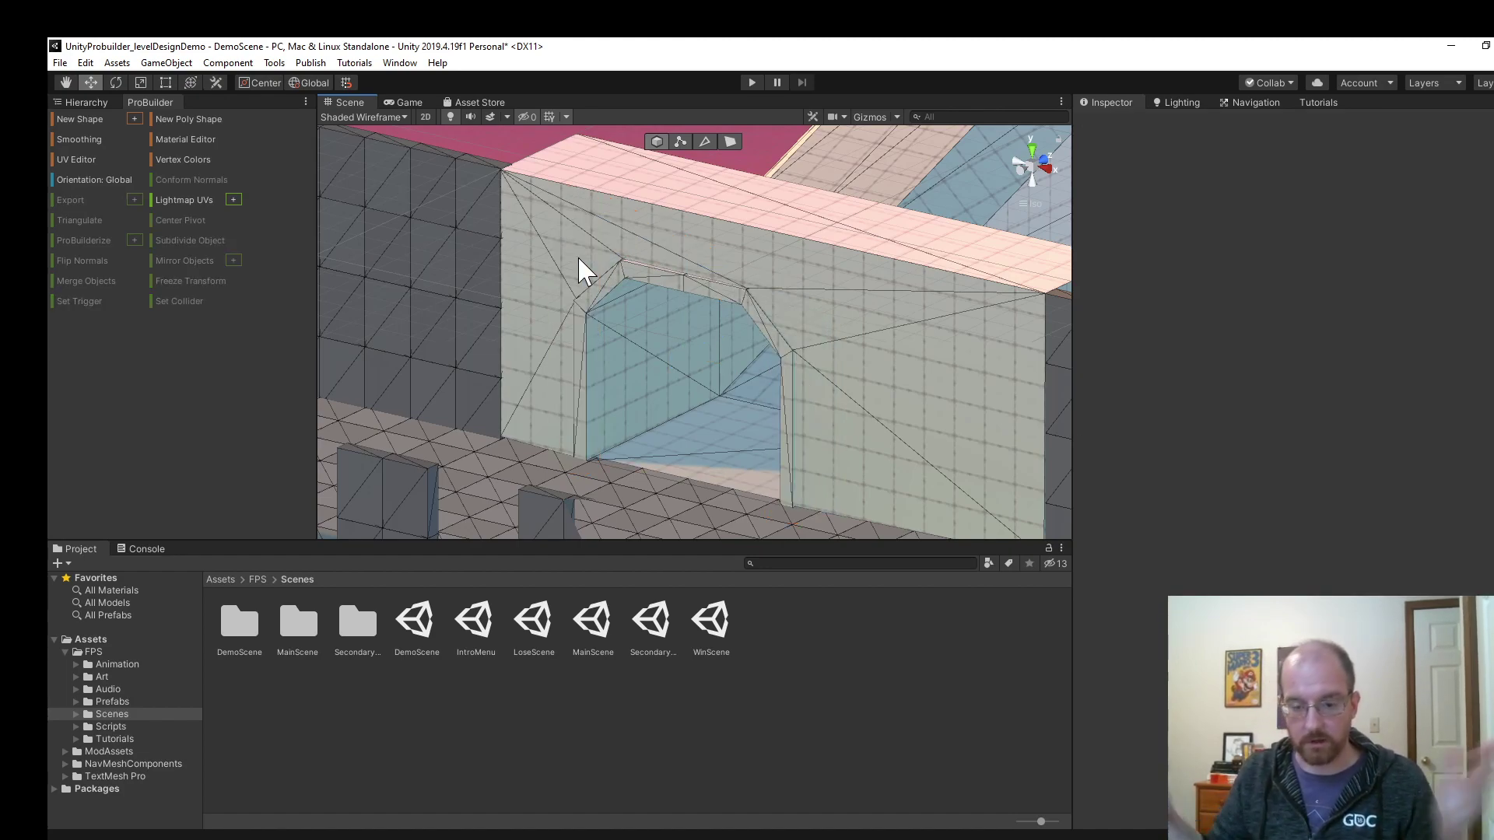
Add a point light above the altar at the far end of the upper room, at X 56.56, Y 3.25, Z 82.06.
right_click_drag(703, 247, 731, 304)
left_click(1030, 163)
right_click_drag(1016, 166, 957, 134)
key("w")
left_click(165, 64)
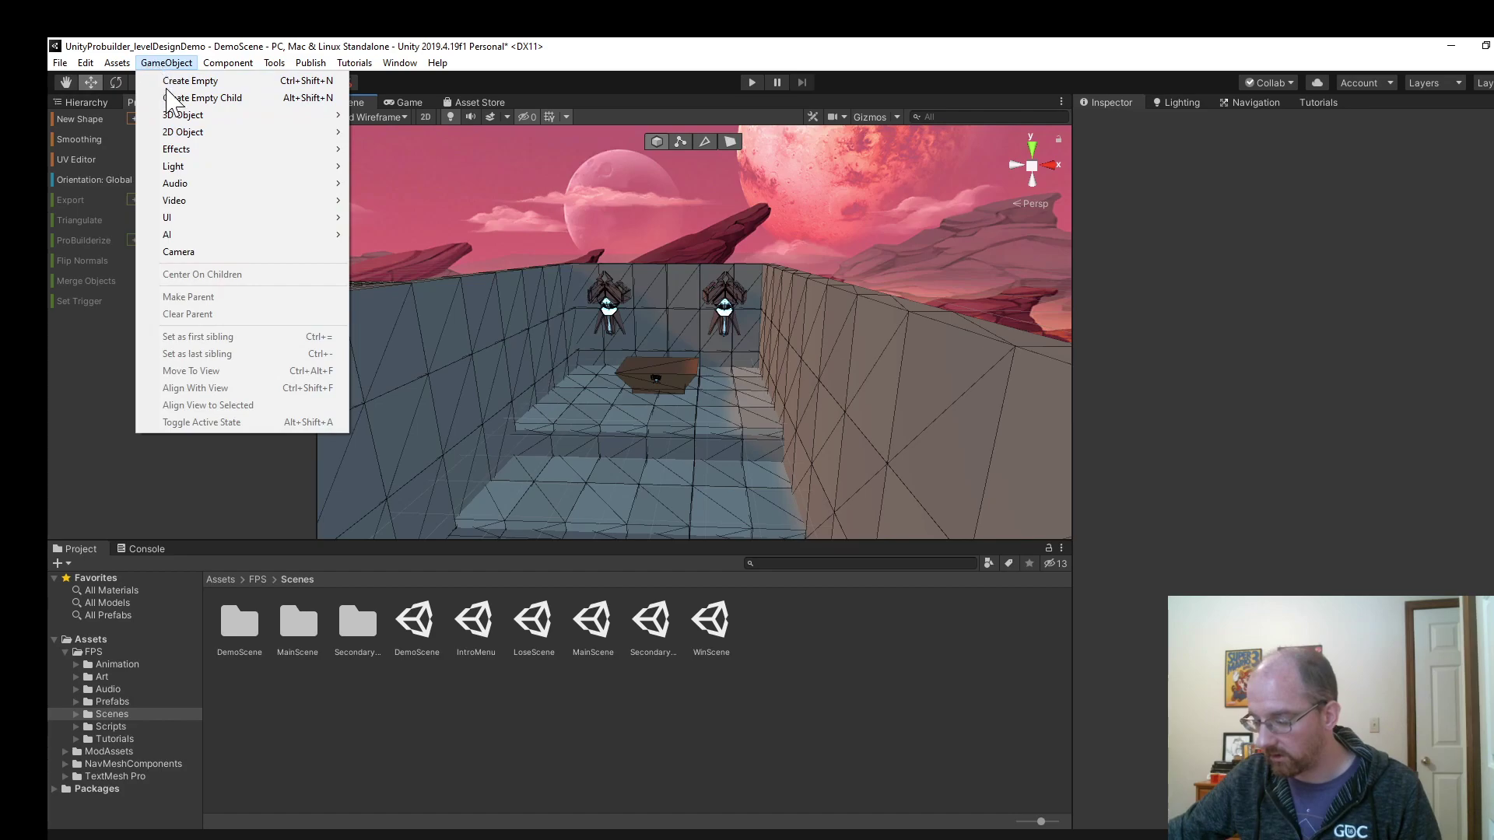
mouse_move(189, 167)
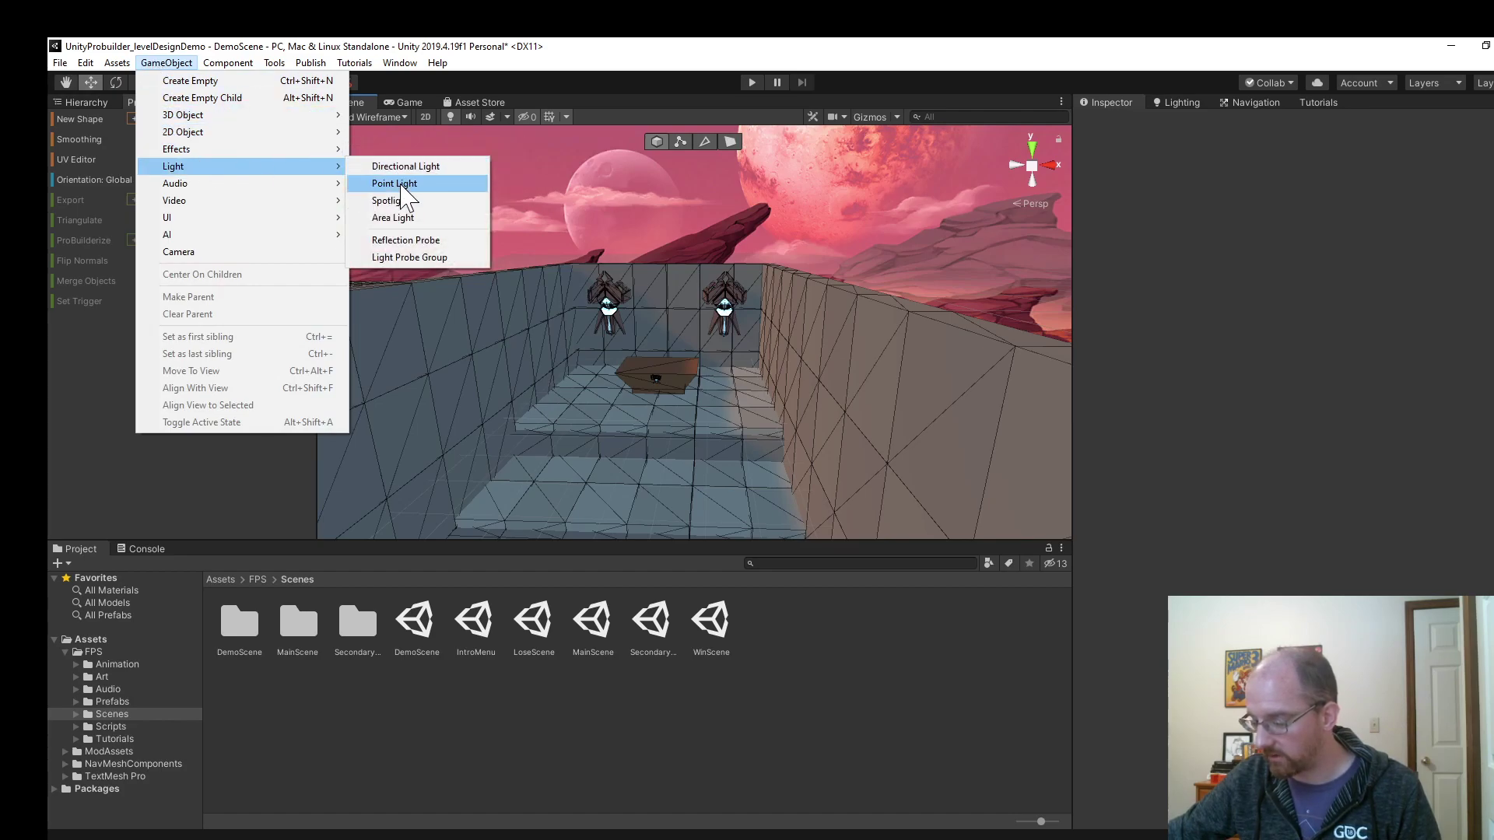
left_click(402, 185)
left_click_drag(661, 312, 648, 306)
left_click_drag(749, 324, 718, 320)
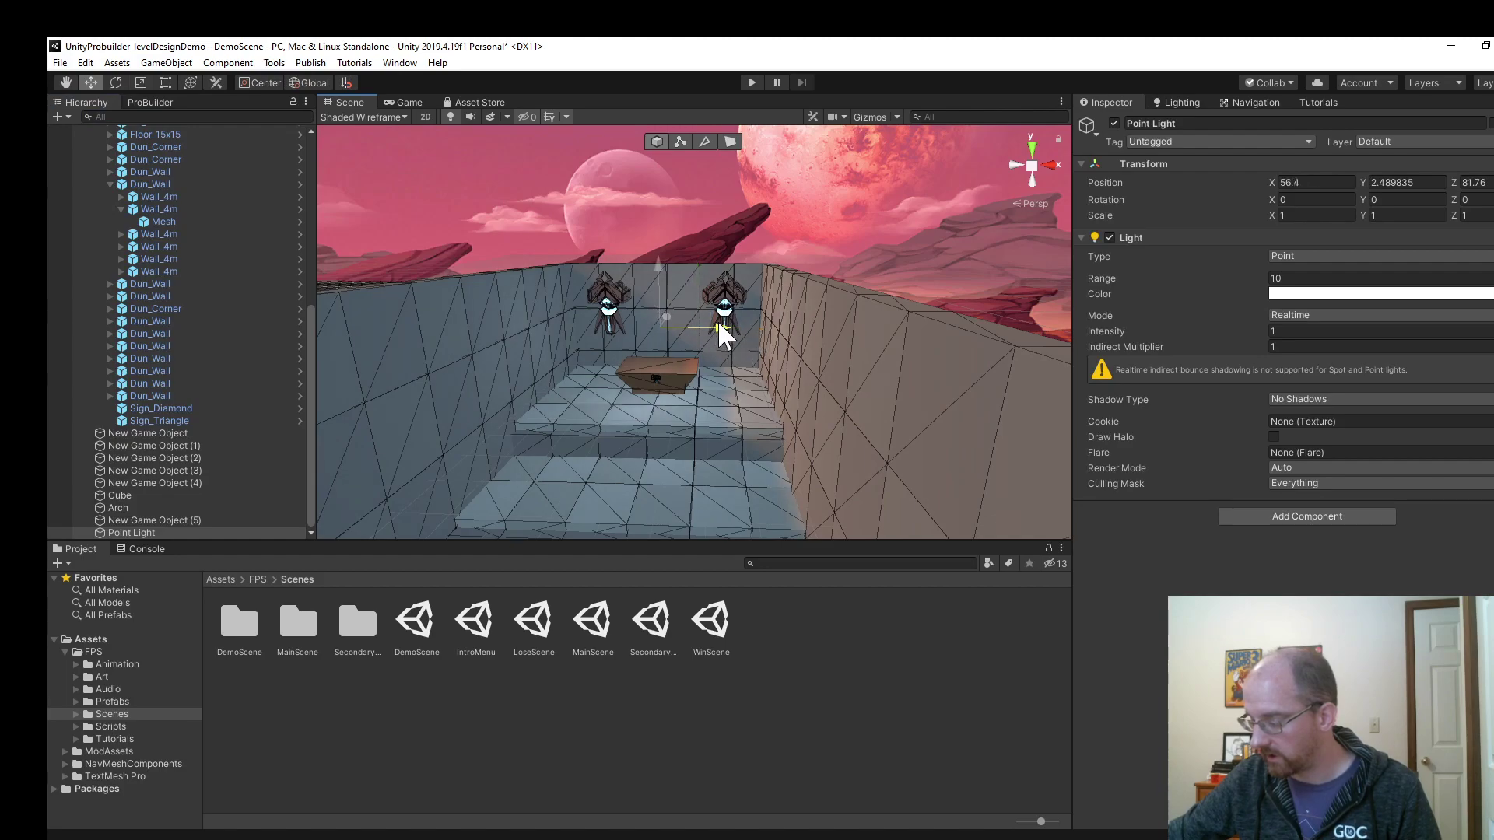
left_click_drag(657, 268, 722, 301)
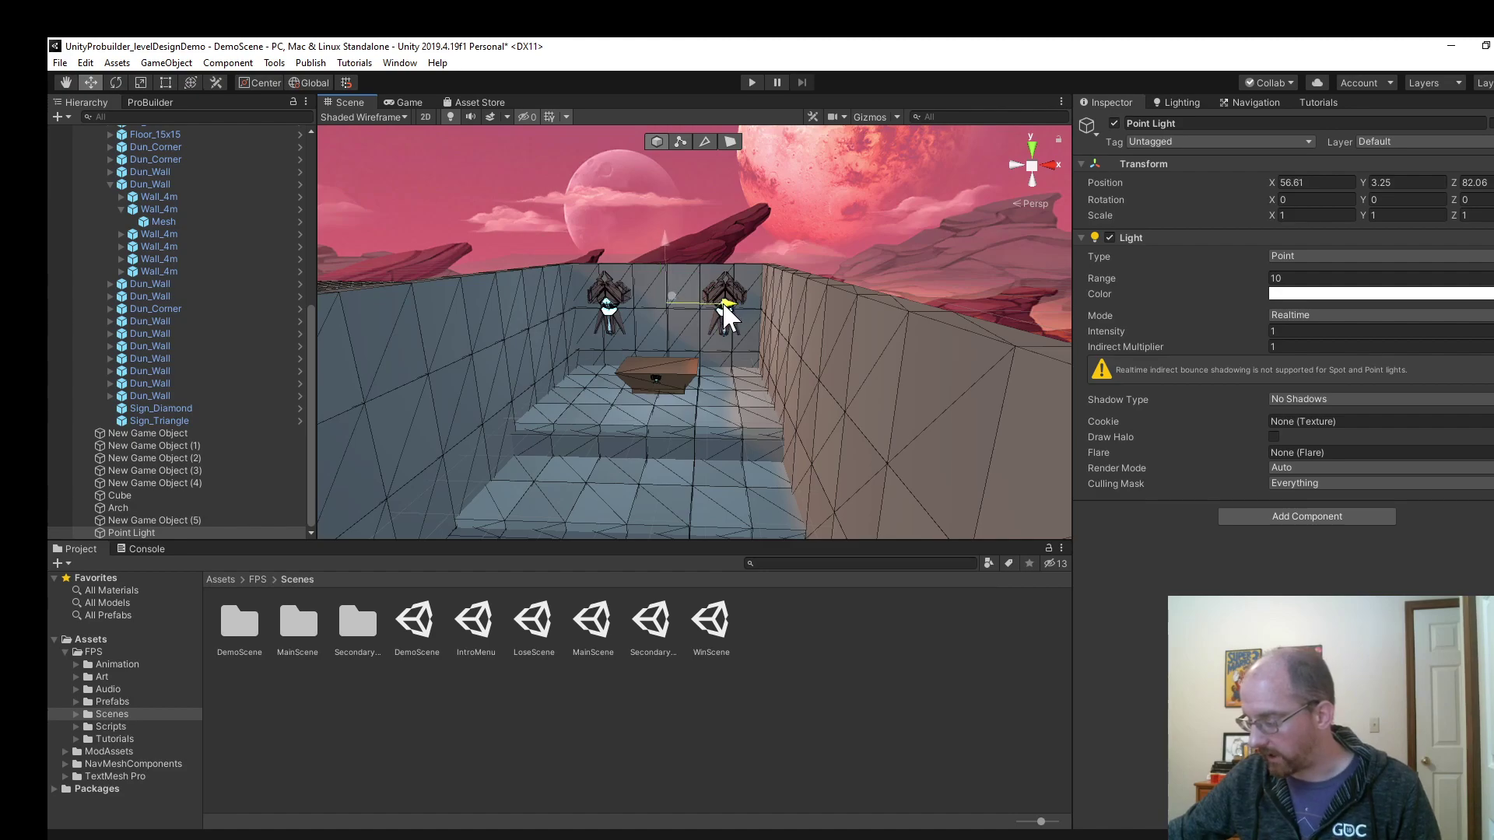
Set the point light's color to cyan and its intensity to 1.89.
left_click(1306, 294)
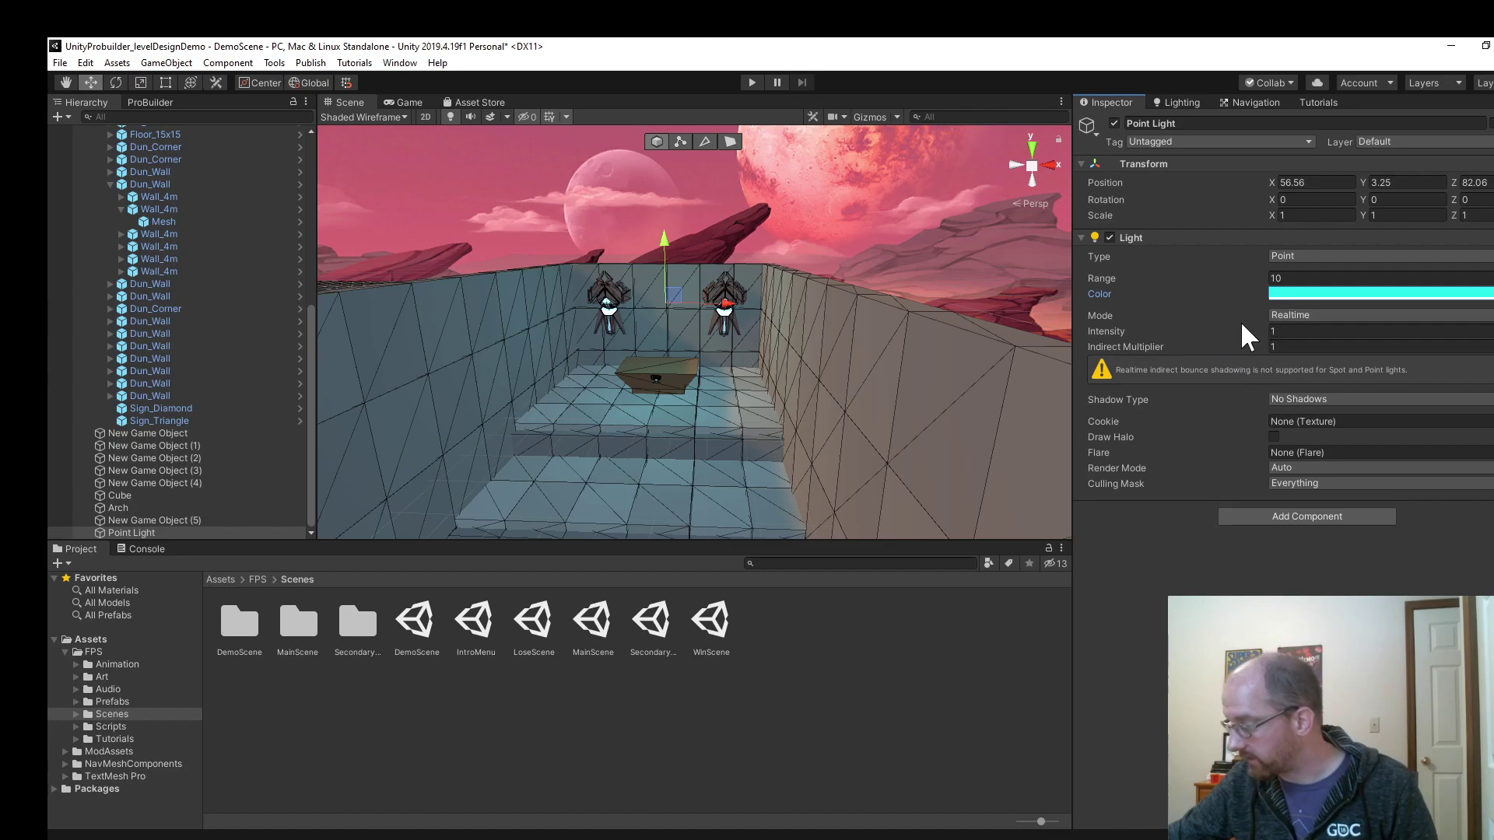
left_click_drag(1258, 325, 1289, 320)
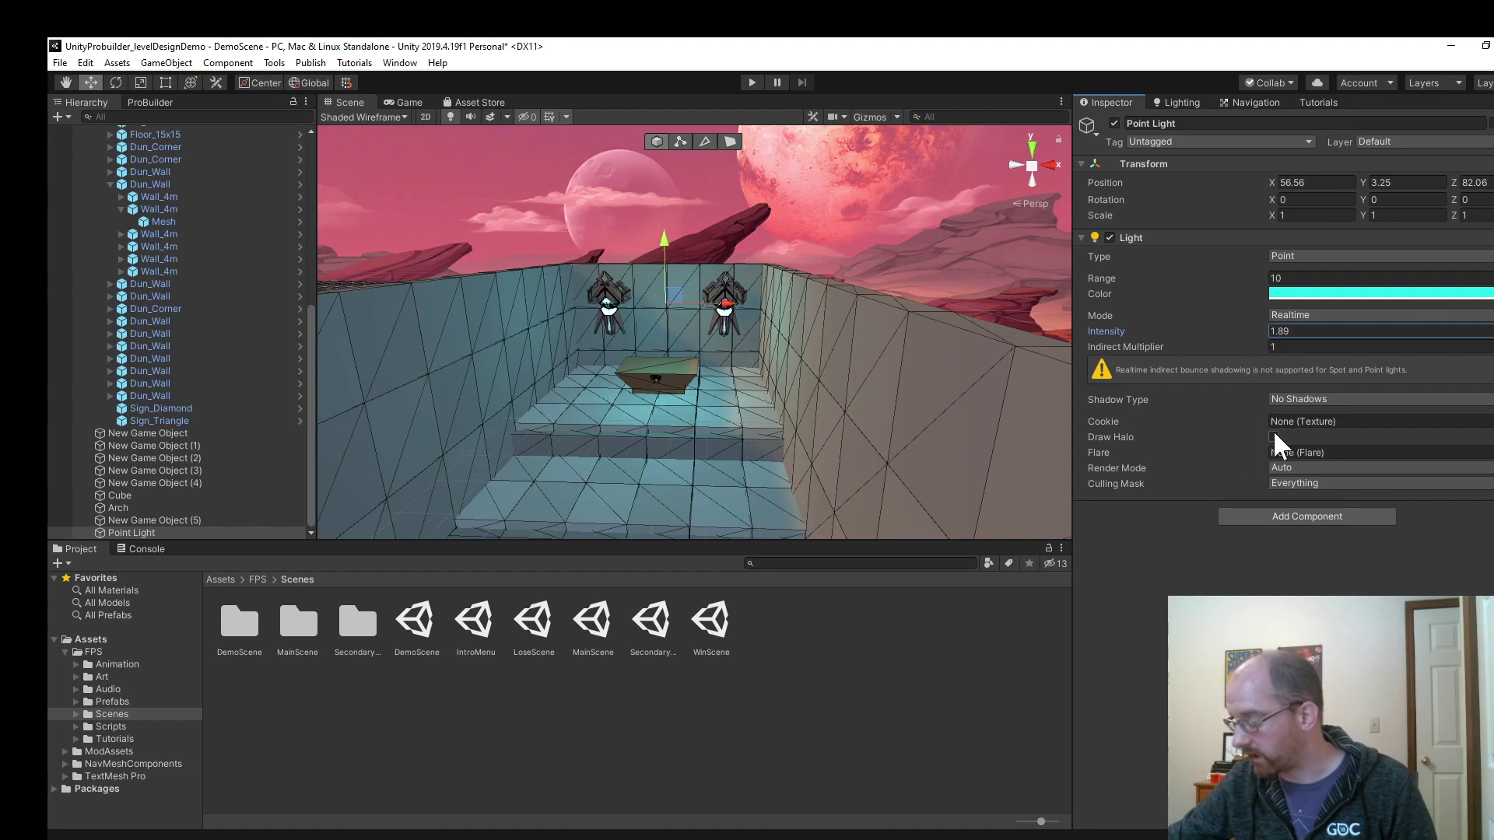
Examine the altar room's floor and the tunnel between the two platforms from above.
right_click_drag(577, 333, 704, 441)
left_click(704, 440)
key("f")
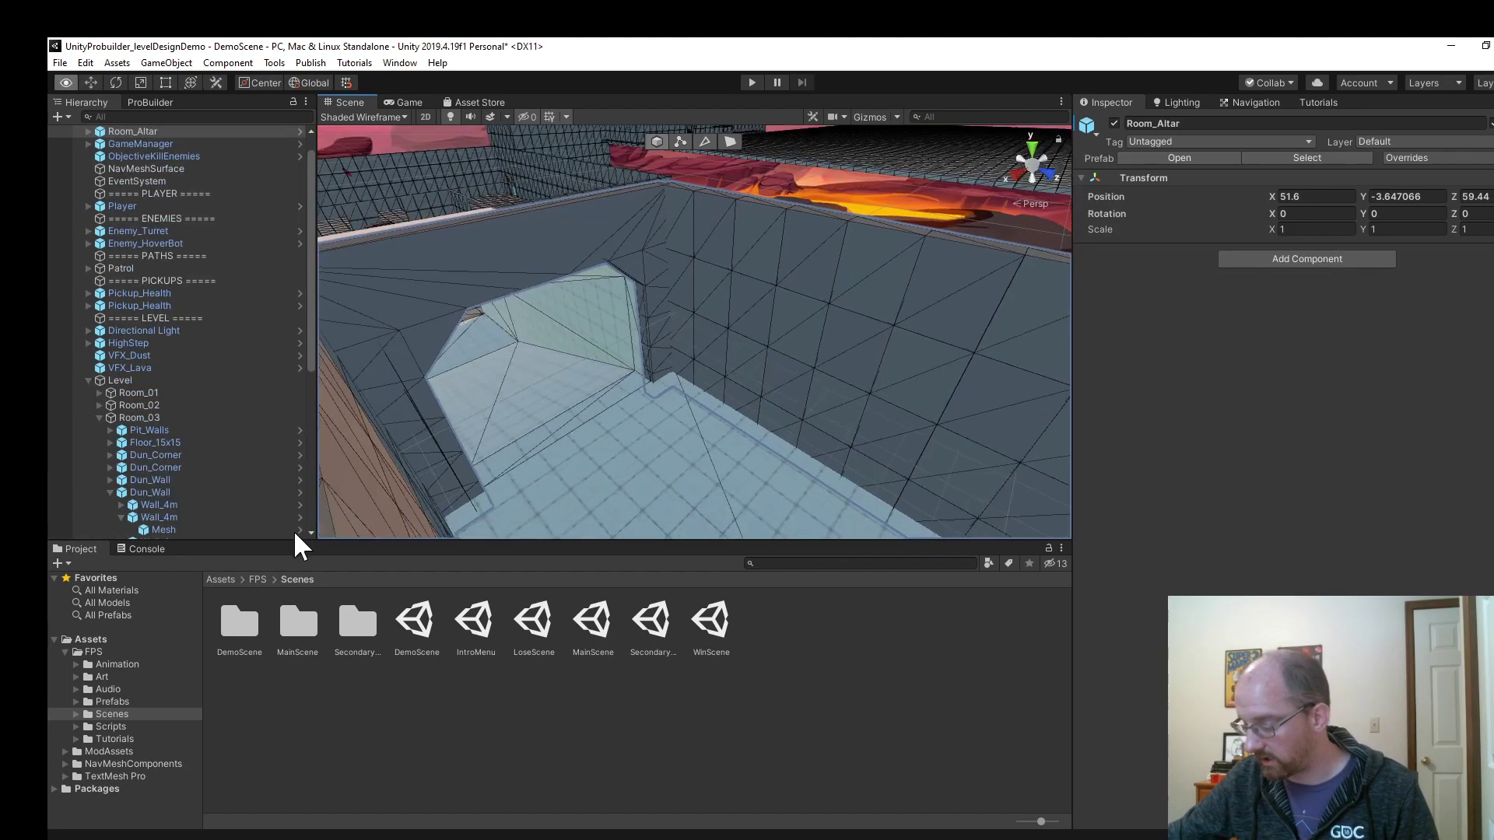
left_click(584, 457)
key("f")
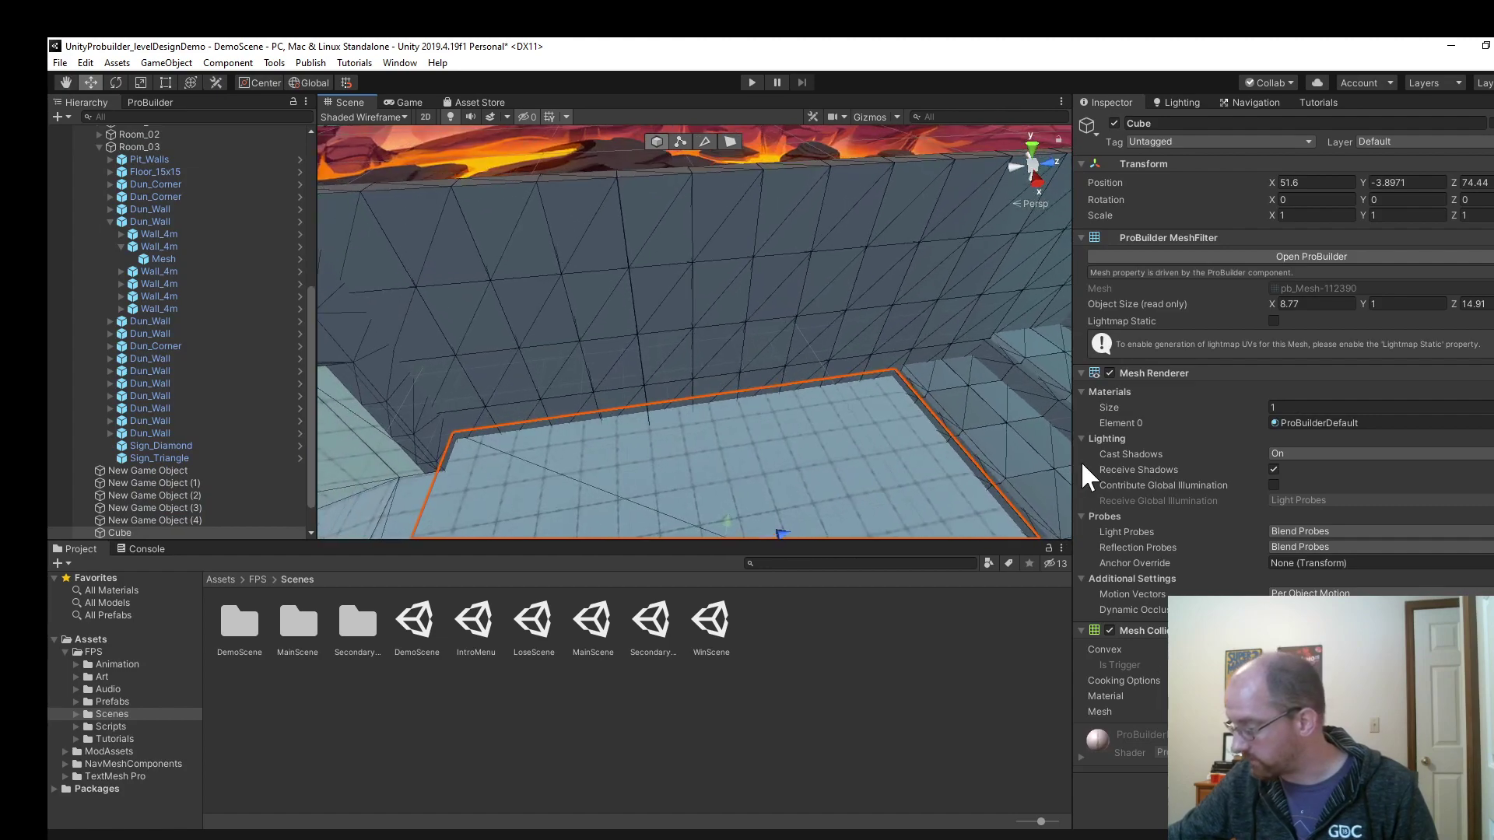
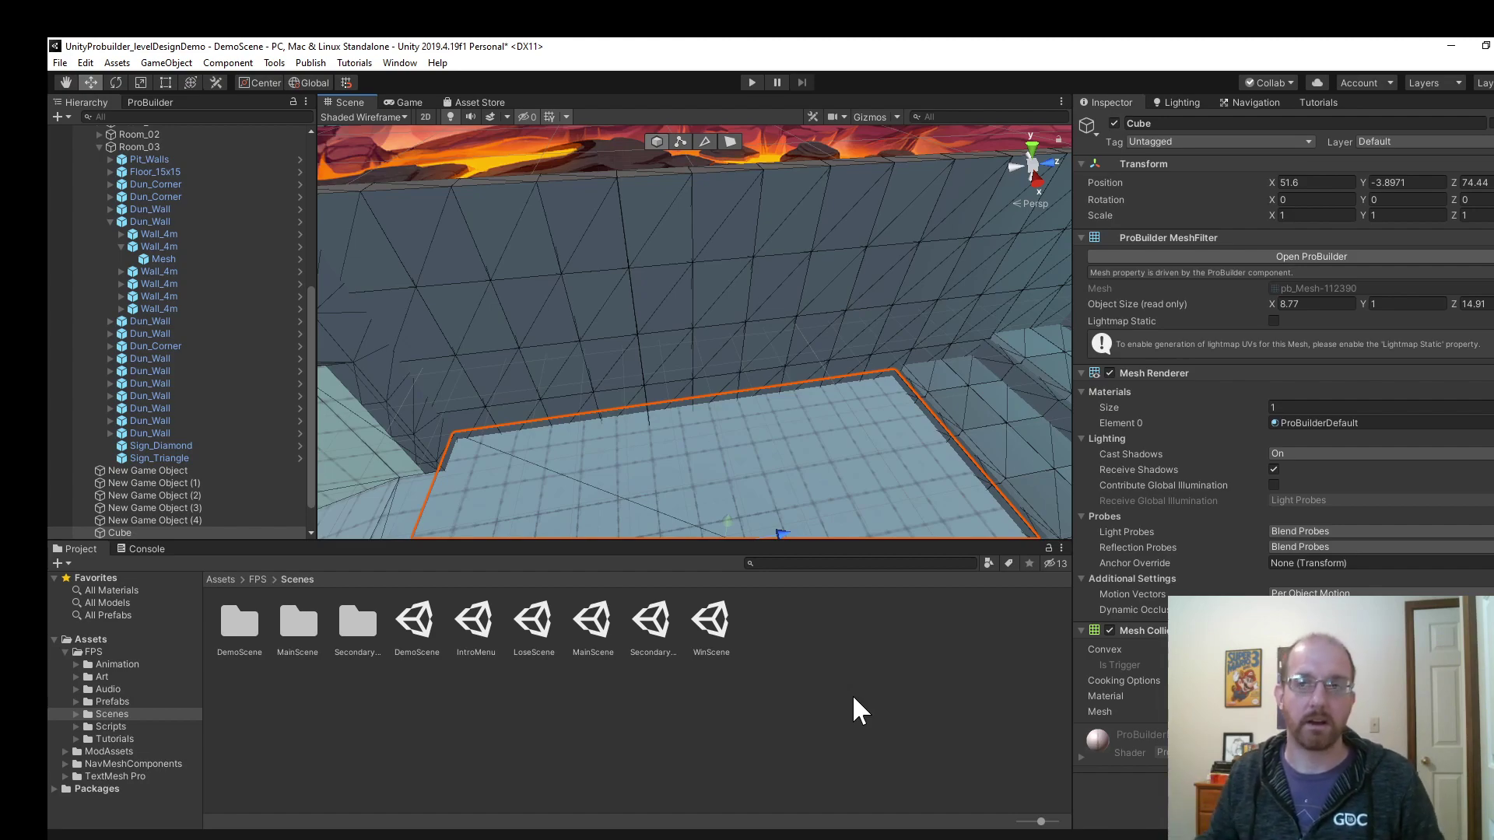
right_click_drag(759, 363, 983, 351)
left_click(983, 350)
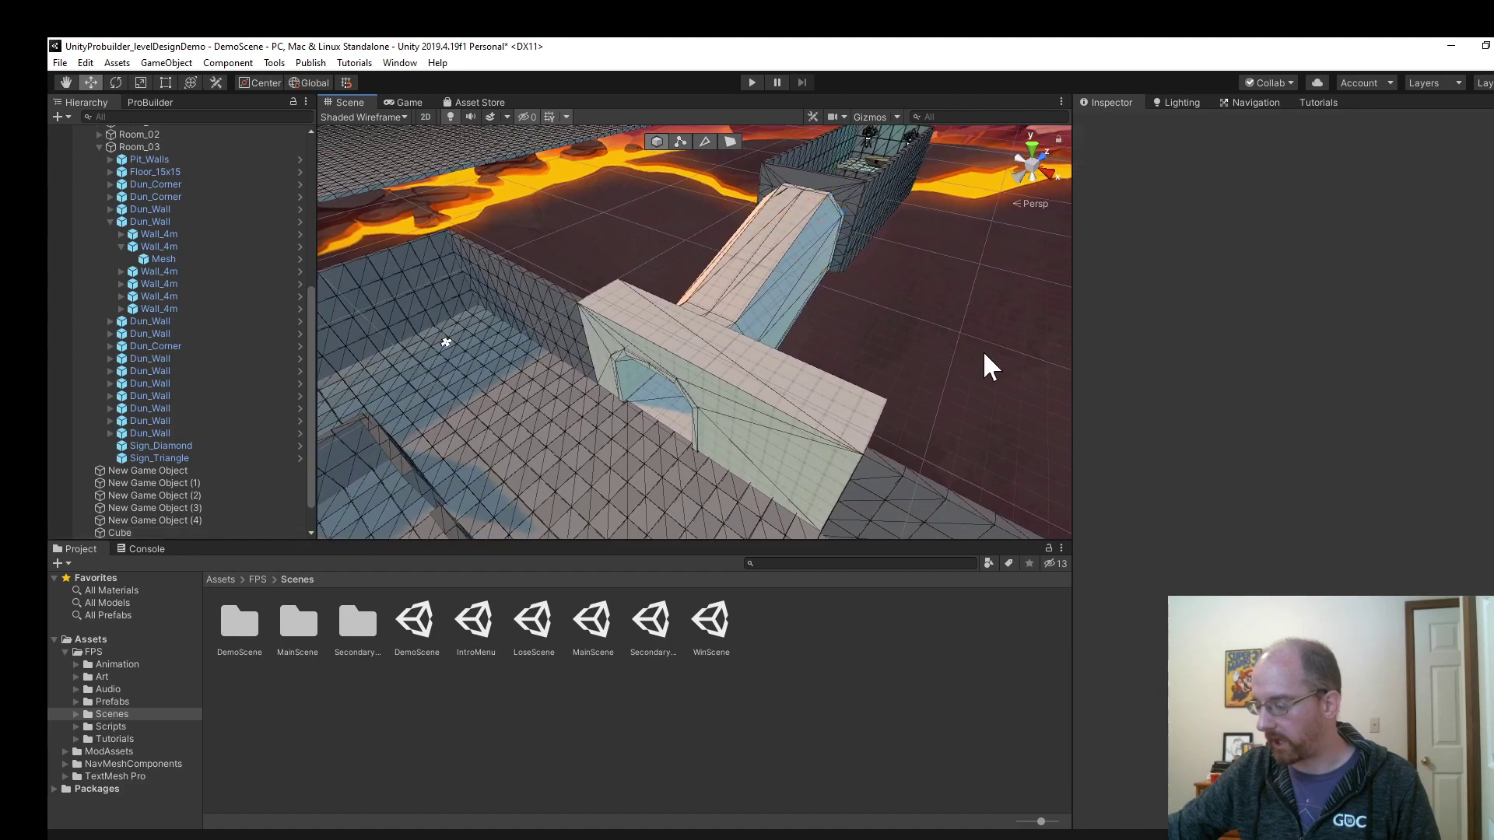